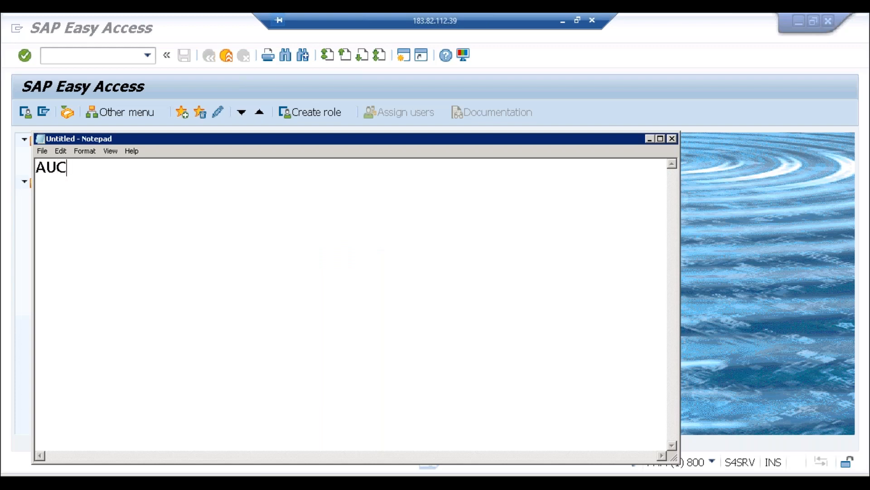
# Complete the first note line as "AUC: Asset Under Construction" and leave a blank line below it.
pyautogui.write(': Asset Und')
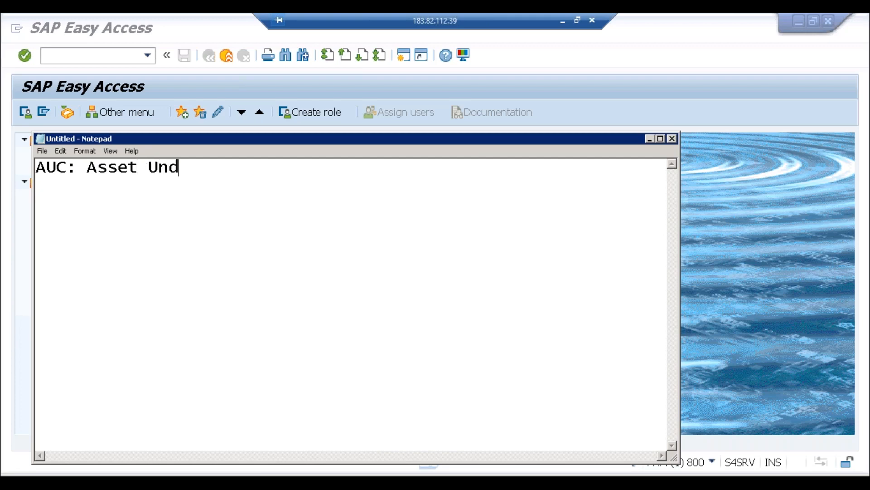
pyautogui.write('er Cons')
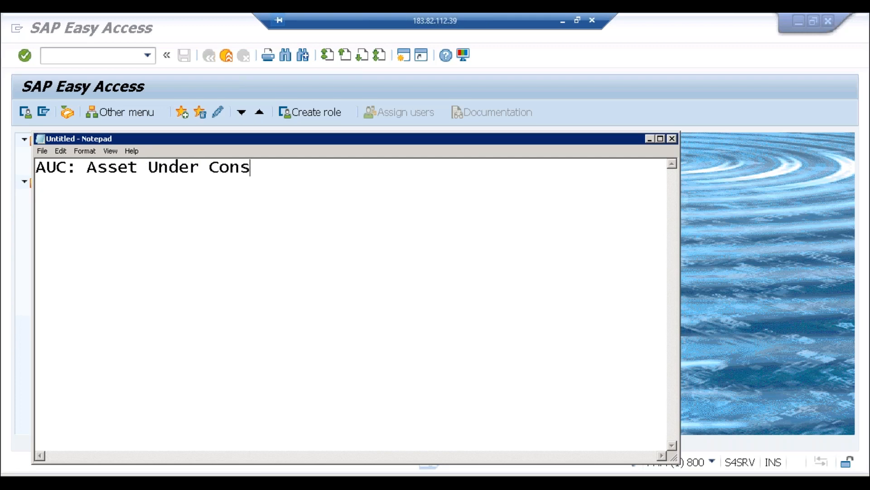
pyautogui.write('truction')
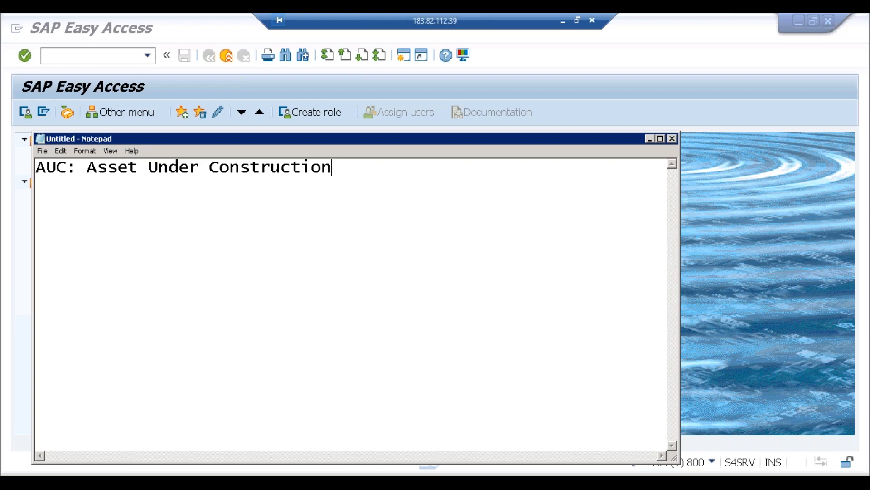
pyautogui.press('Return')
pyautogui.press('Return')
pyautogui.write('Ass')
pyautogui.press('BackSpace')
pyautogui.press('BackSpace')
pyautogui.press('BackSpace')
pyautogui.write('AUC')
pyautogui.write('Time')
pyautogui.press('BackSpace')
pyautogui.press('BackSpace')
pyautogui.press('BackSpace')
pyautogui.press('BackSpace')
pyautogui.press('BackSpace')
pyautogui.press('BackSpace')
pyautogui.press('BackSpace')
pyautogui.press('BackSpace')
# Write the note line "AUC Phase: Keep on posting values to AUC Asset" below the heading.
pyautogui.write('AUC Phase: Keep on posting ')
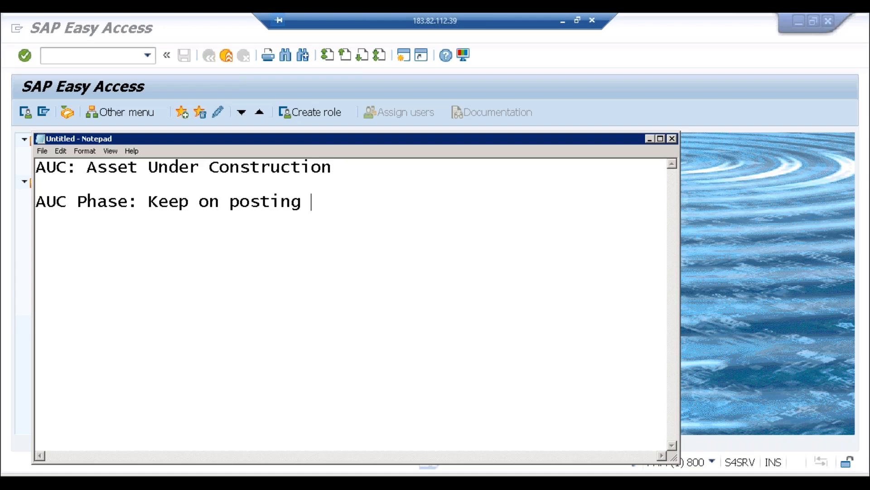
pyautogui.write('values')
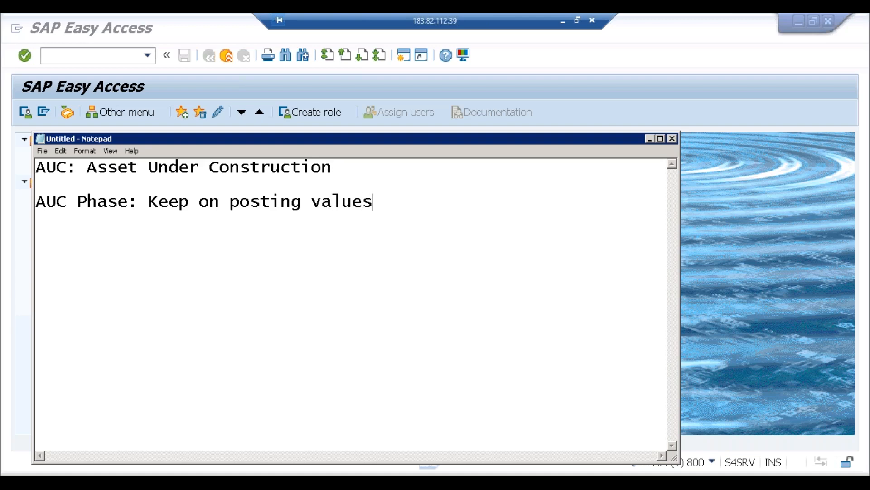
pyautogui.write(' to AUC ')
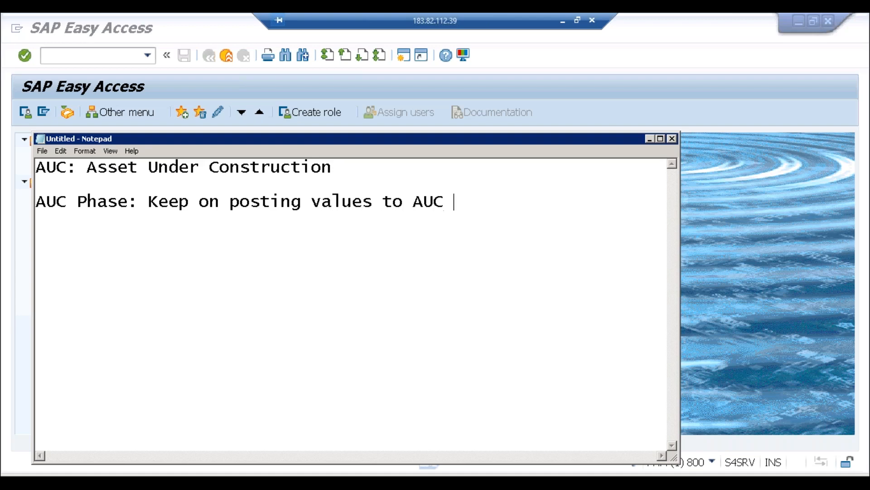
pyautogui.write('Asset')
# Add the label "Useful Life Phase:" below the AUC Phase line, separated by a blank line.
pyautogui.press('Return')
pyautogui.press('Return')
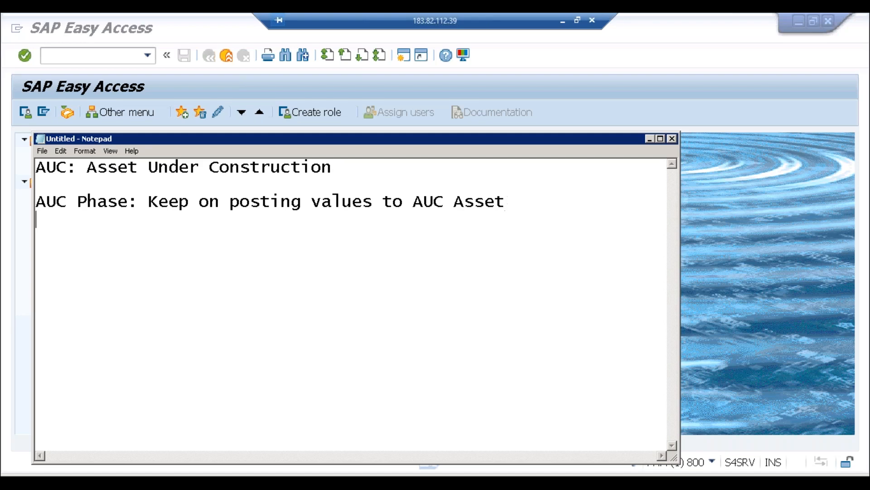
pyautogui.write('Useful')
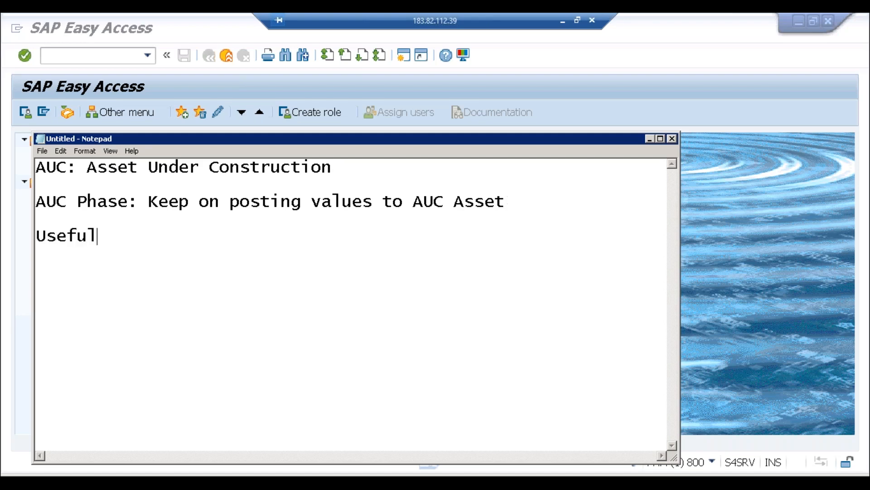
pyautogui.write(' Life Phase:')
# Extend the AUC Phase line with ", settle all the cost" and continue on a new line with "collected on AUC to Final Asset".
pyautogui.click(523, 204)
pyautogui.write(', s')
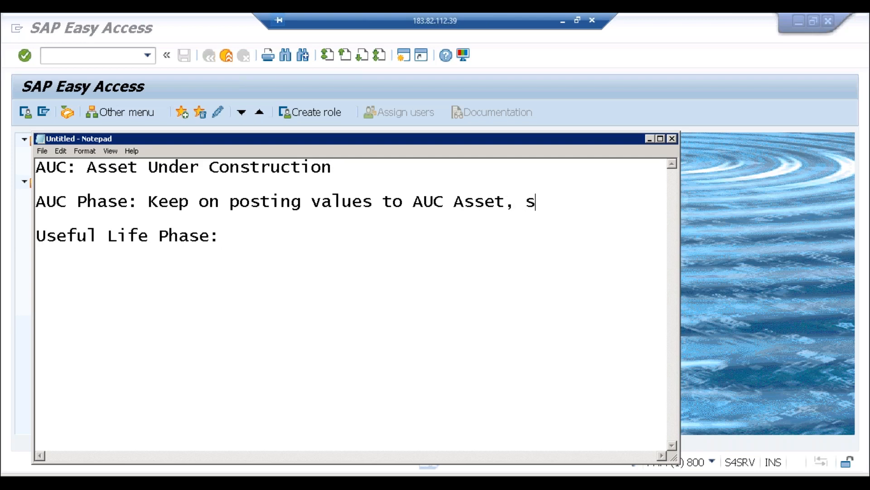
pyautogui.write('ettle all')
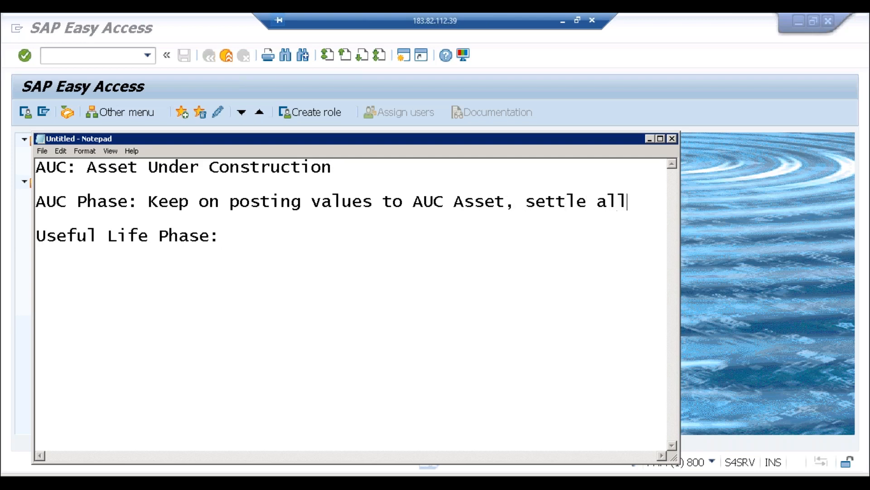
pyautogui.write(' the cost')
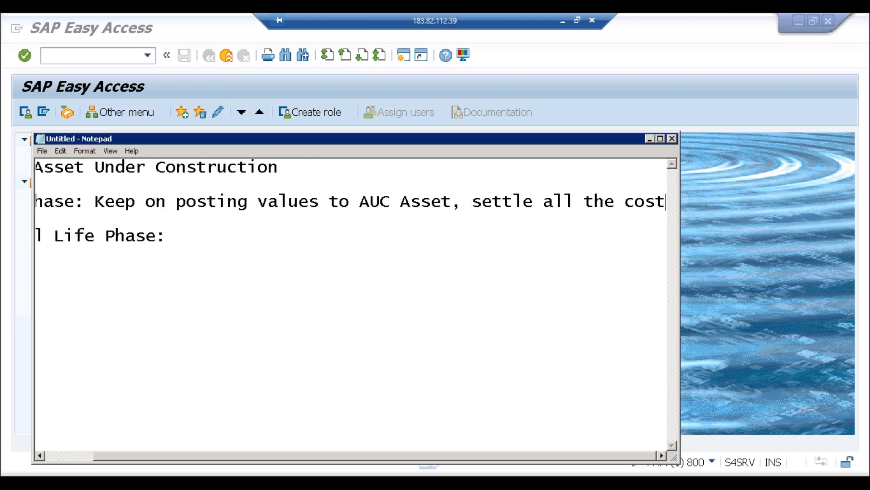
pyautogui.press('BackSpace')
pyautogui.press('BackSpace')
pyautogui.press('BackSpace')
pyautogui.press('BackSpace')
pyautogui.press('Return')
pyautogui.write('collec')
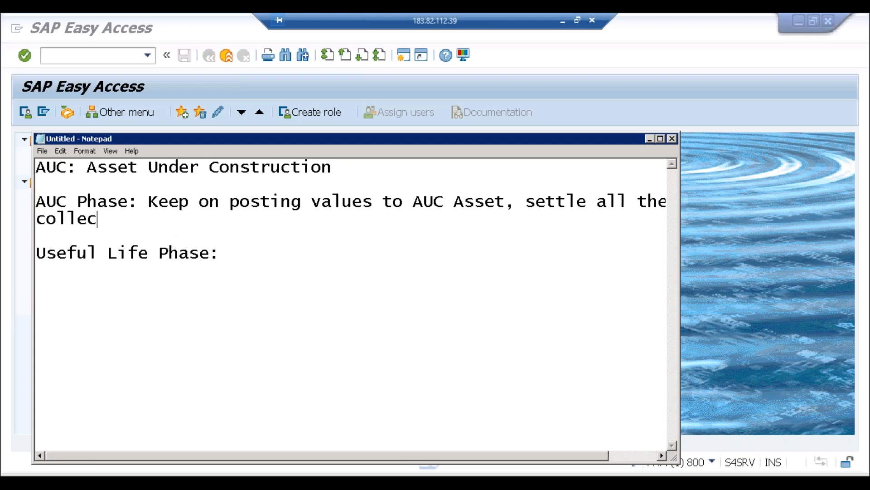
pyautogui.write('ted on A')
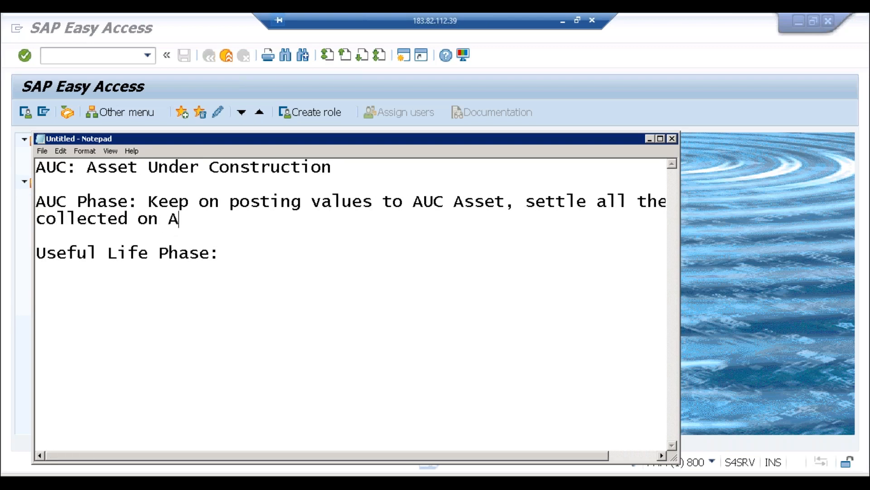
pyautogui.write('UC to F')
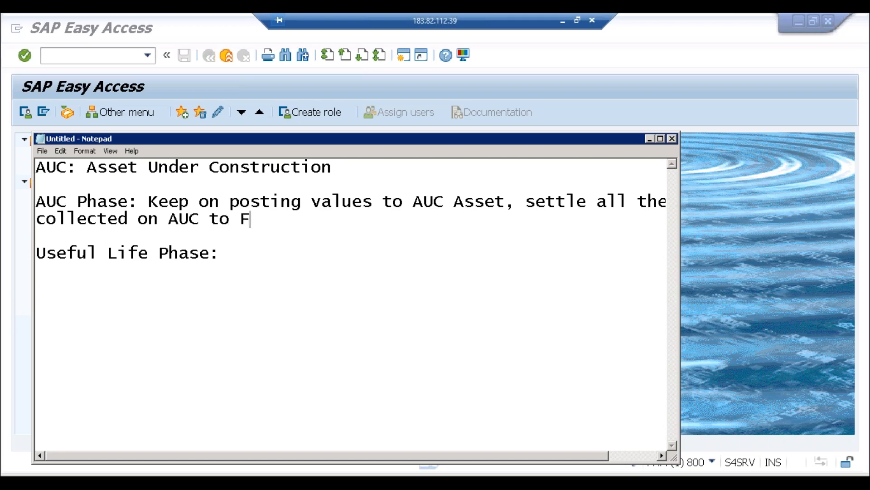
pyautogui.write('inal Asset')
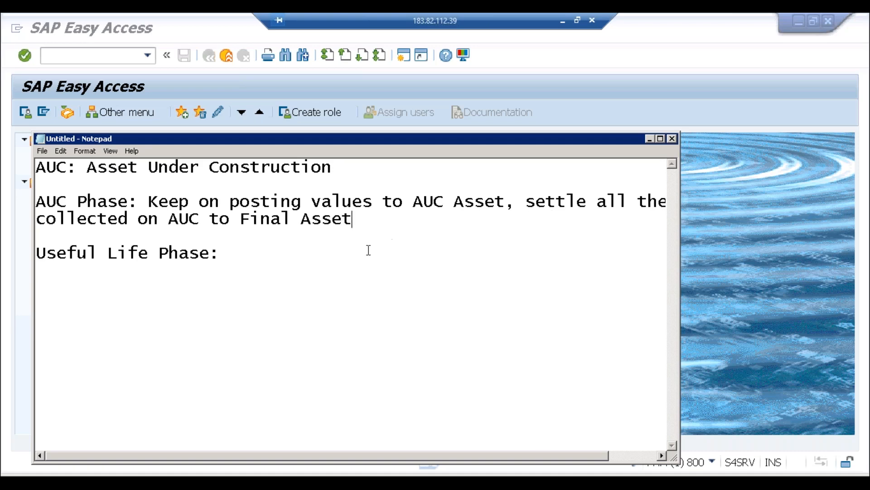
# Complete the Useful Life Phase line with "Use the final asset and perform the depr every month" and maximize the note window.
pyautogui.click(244, 259)
pyautogui.write('Y')
pyautogui.press('BackSpace')
pyautogui.write('Use the fina')
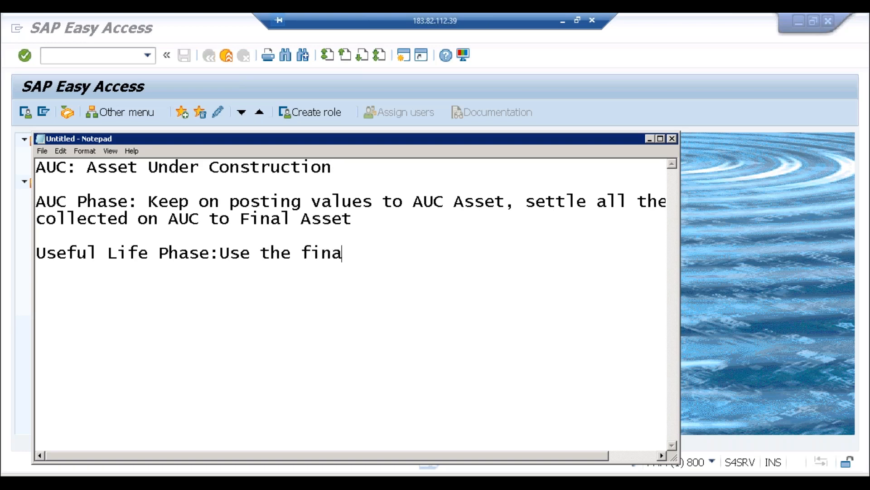
pyautogui.write('l asset ')
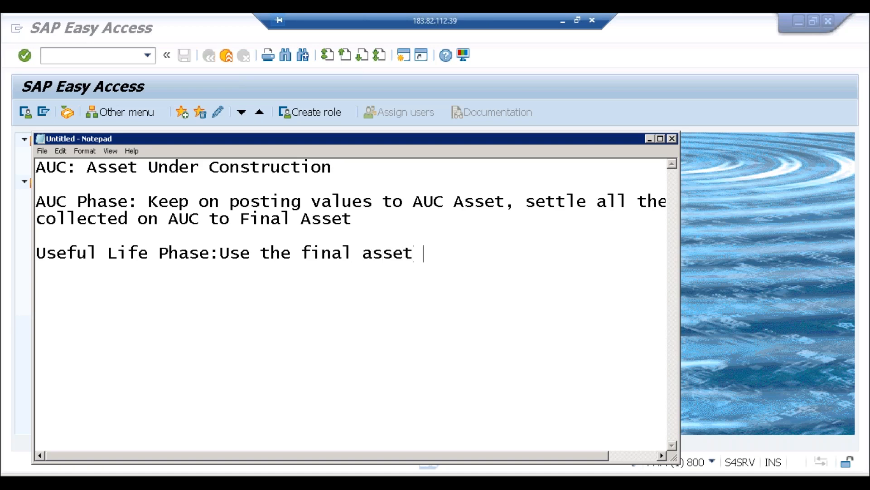
pyautogui.write('and perfo')
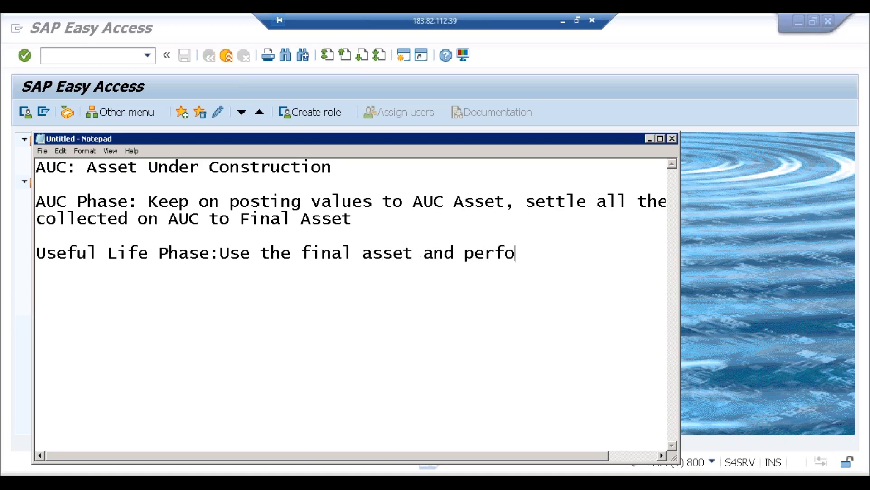
pyautogui.write('rm the dep')
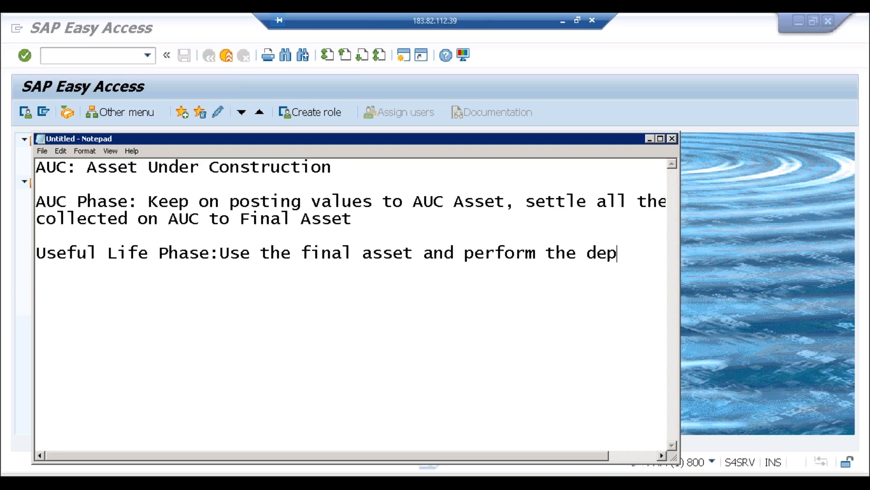
pyautogui.write('r every ')
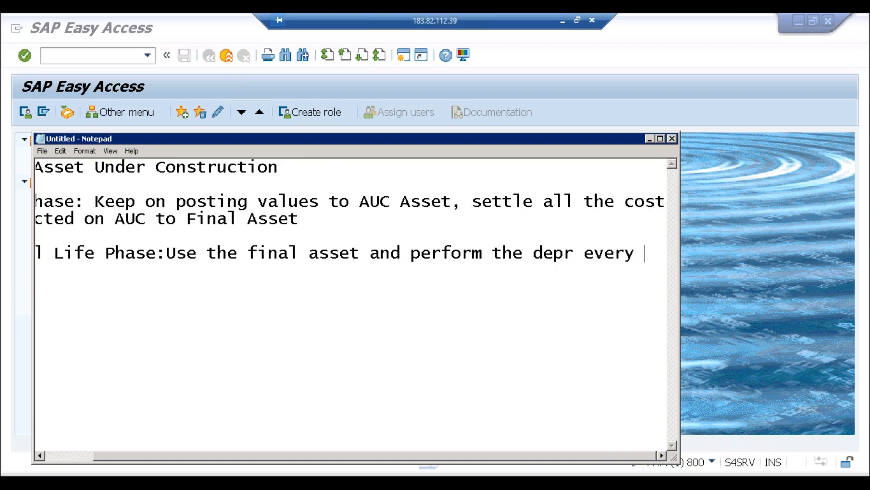
pyautogui.write('month')
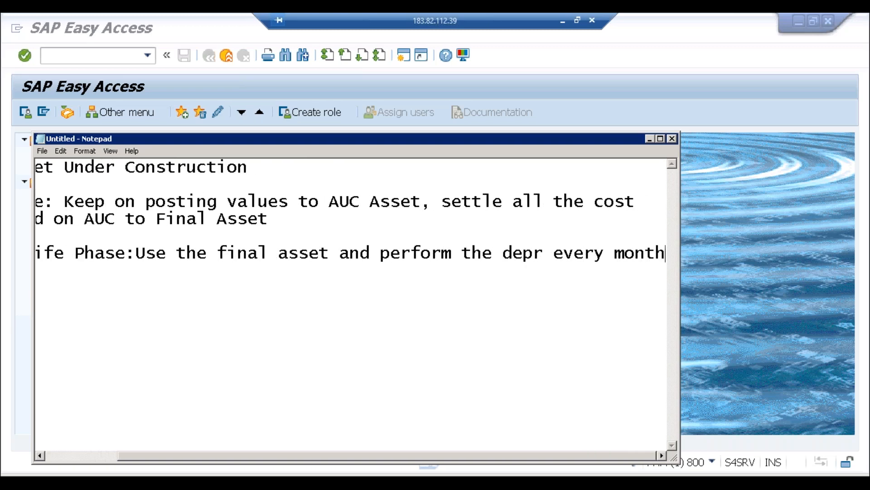
pyautogui.doubleClick(403, 142)
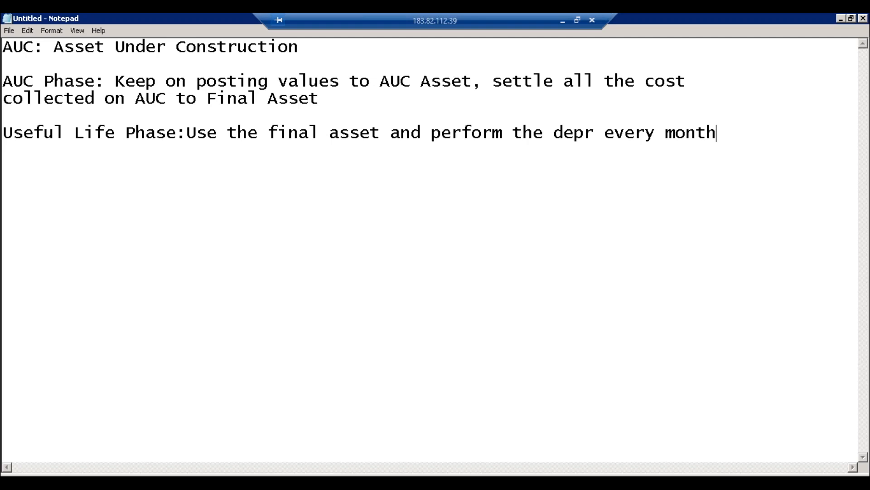
pyautogui.click(492, 175)
pyautogui.hotkey('alt', 'Tab')
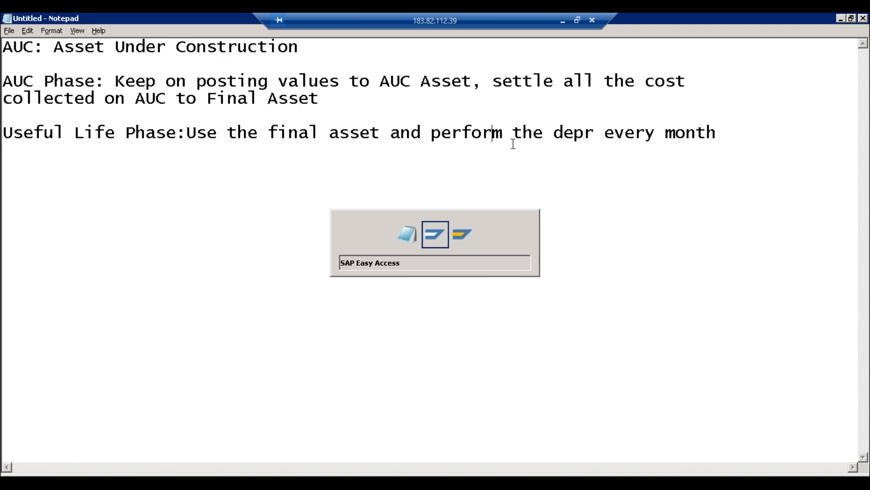
pyautogui.hotkey('alt', 'Tab')
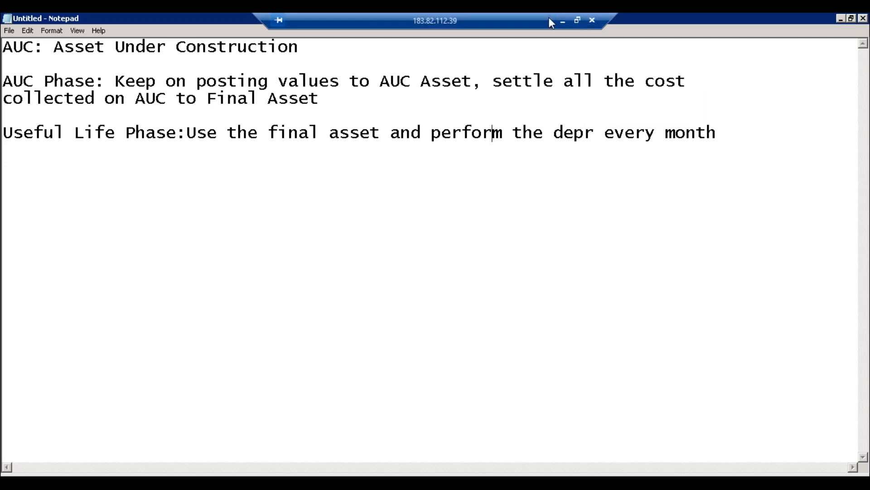
pyautogui.click(578, 20)
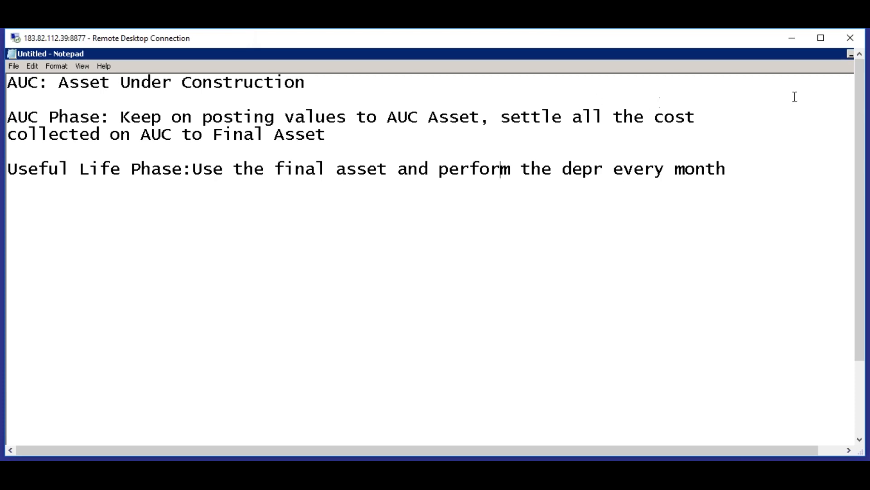
pyautogui.doubleClick(240, 40)
pyautogui.click(585, 133)
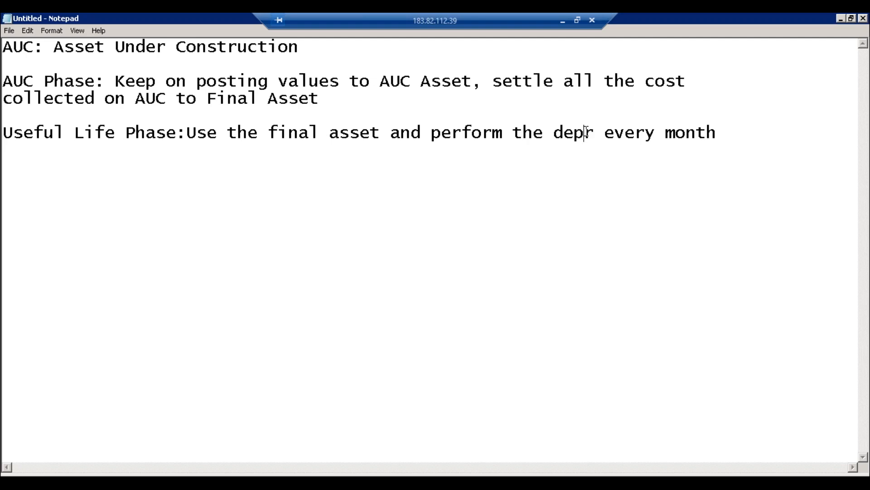
# Add the heading "AUC using Internal Order:" below the Useful Life Phase line, with blank lines before and after it.
pyautogui.click(737, 151)
pyautogui.press('Return')
pyautogui.press('Return')
pyautogui.press('Return')
pyautogui.write('A')
pyautogui.write('UC ')
pyautogui.write('u')
pyautogui.write('ing ')
pyautogui.write('I')
pyautogui.press('BackSpace')
pyautogui.press('BackSpace')
pyautogui.press('BackSpace')
pyautogui.press('BackSpace')
pyautogui.press('BackSpace')
pyautogui.write('s')
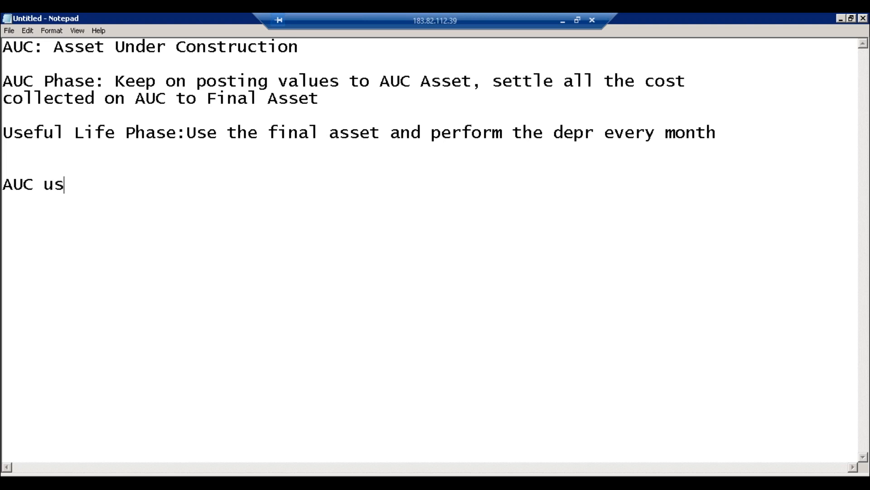
pyautogui.write('ing Internal')
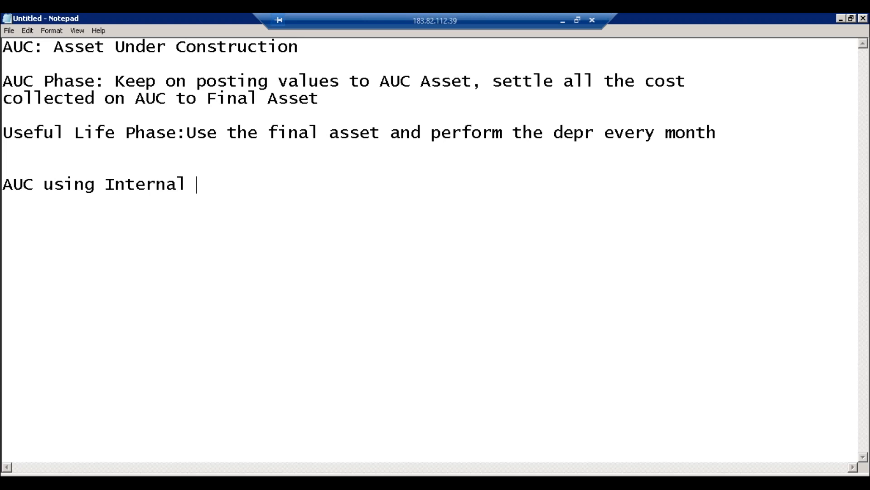
pyautogui.write(' Order:')
pyautogui.press('Return')
pyautogui.press('Return')
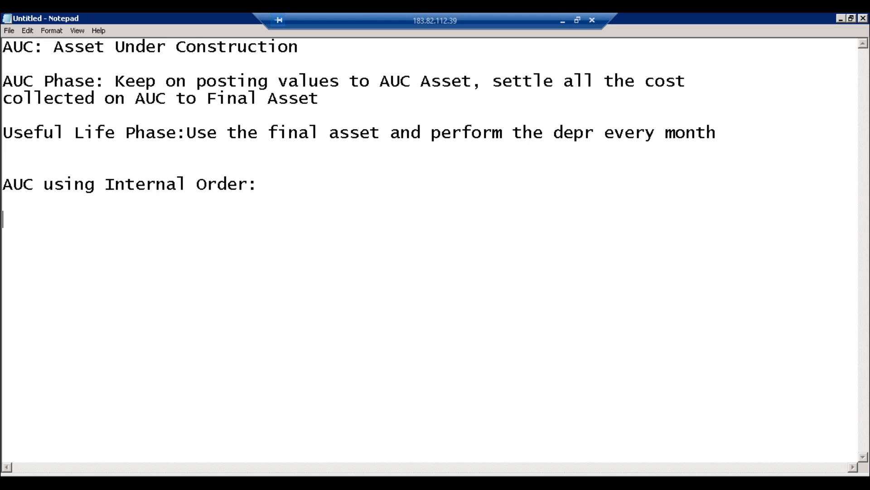
# List Building1, Building2 and Building3 on separate lines under the Internal Order heading.
pyautogui.write('Building')
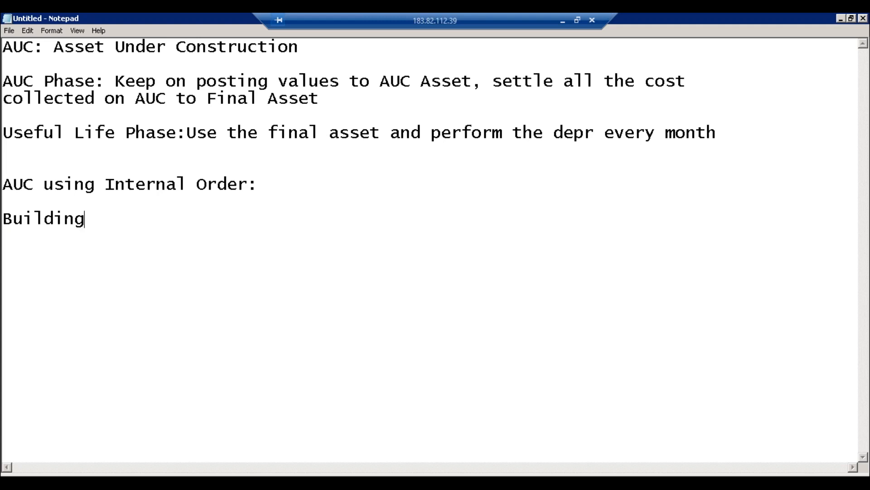
pyautogui.write('1')
pyautogui.press('Return')
pyautogui.write('Buil')
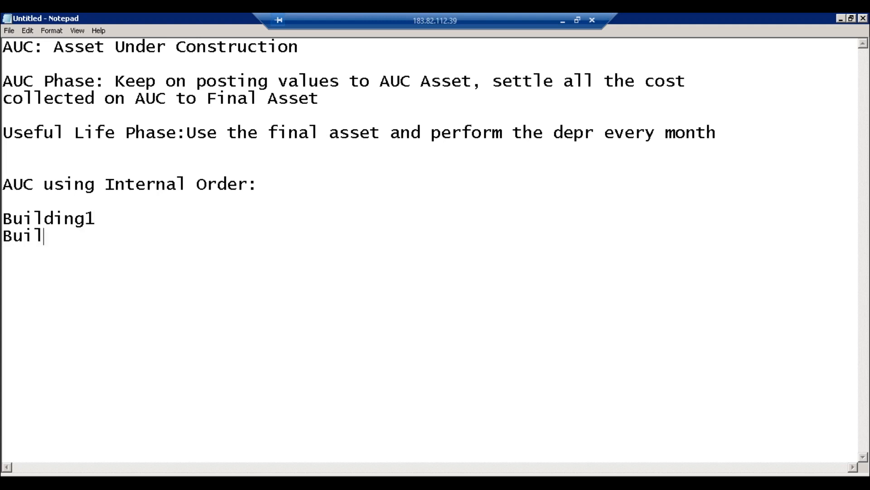
pyautogui.write('ding2')
pyautogui.press('Return')
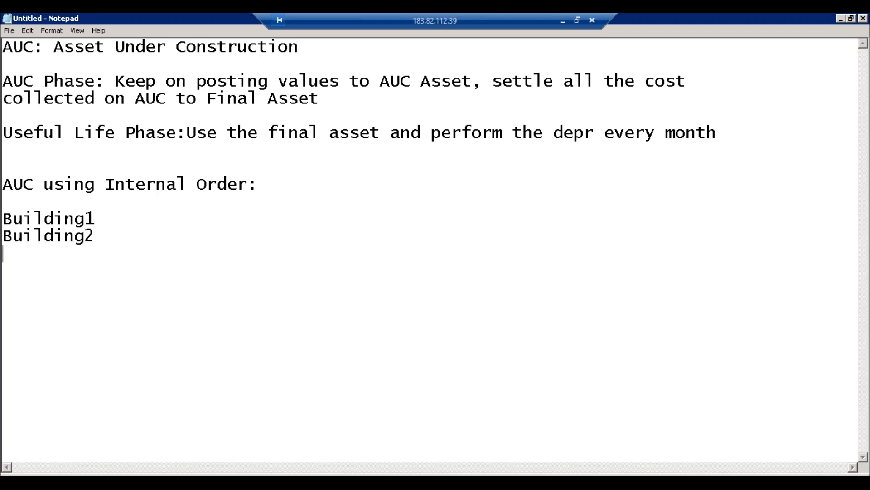
pyautogui.write('Buildi')
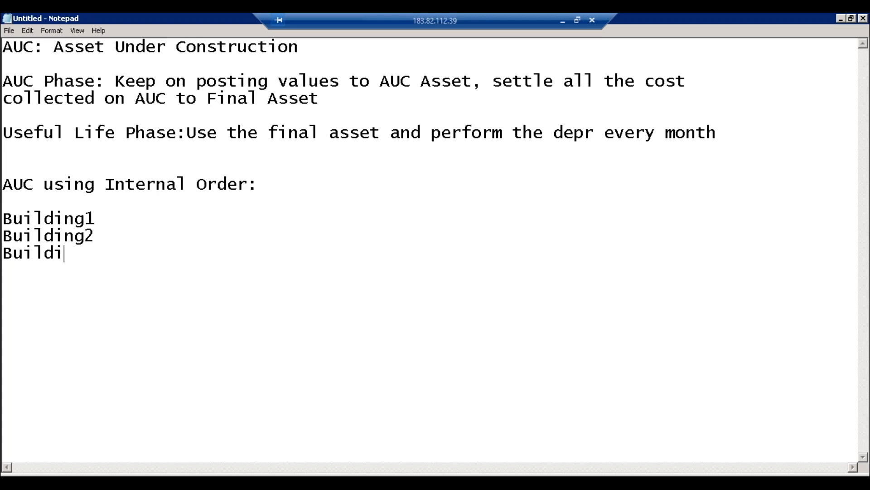
pyautogui.write('ng3')
pyautogui.click(137, 220)
pyautogui.click(103, 236)
pyautogui.click(101, 254)
pyautogui.click(106, 218)
pyautogui.moveTo(104, 186); pyautogui.dragTo(250, 189)
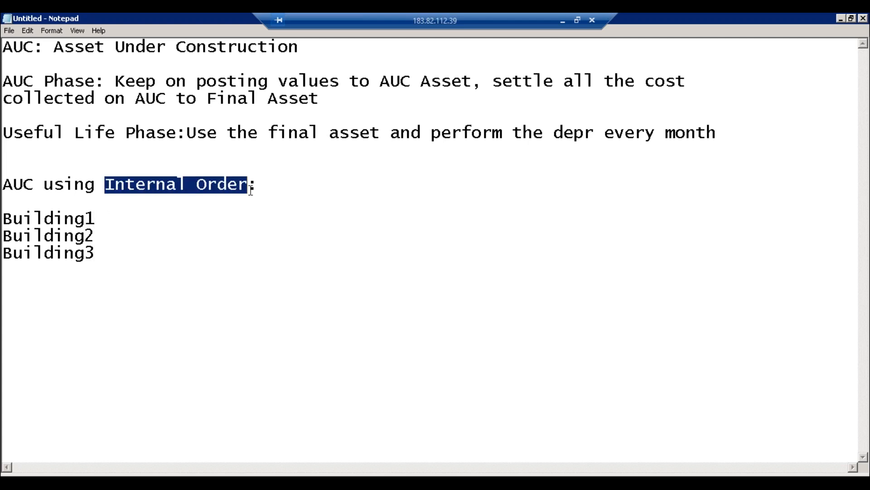
pyautogui.click(95, 218)
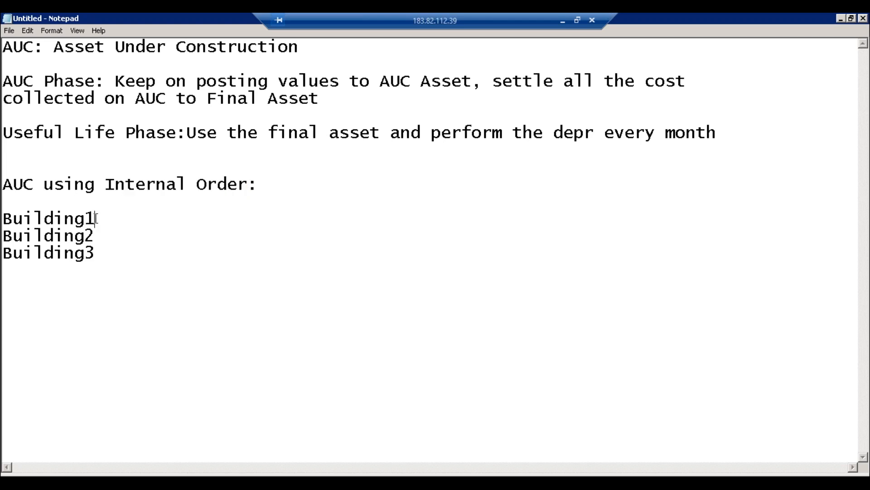
pyautogui.moveTo(95, 218); pyautogui.dragTo(4, 219)
pyautogui.moveTo(96, 236); pyautogui.dragTo(4, 237)
pyautogui.moveTo(99, 253); pyautogui.dragTo(7, 258)
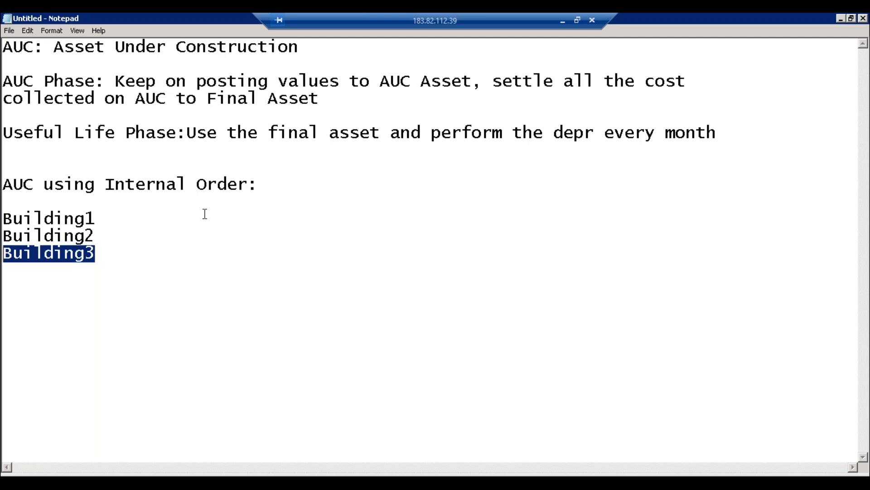
# Add the line "AUC-Buildings" below Building3, separated by a blank line.
pyautogui.click(121, 258)
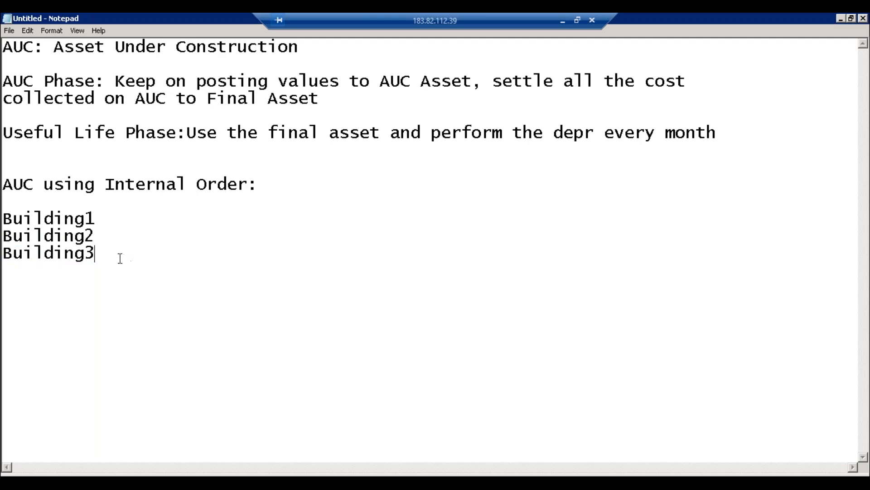
pyautogui.press('Return')
pyautogui.press('Return')
pyautogui.write('AUC-Buildings')
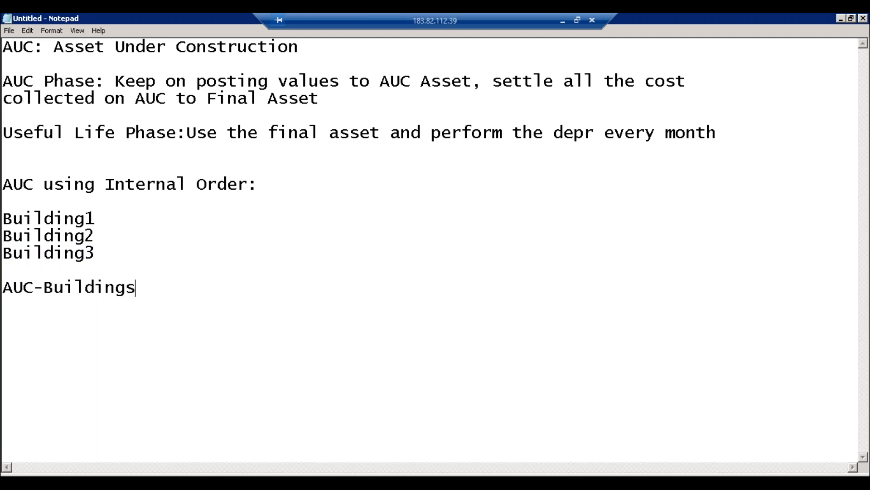
pyautogui.click(98, 219)
pyautogui.click(100, 236)
pyautogui.click(97, 253)
pyautogui.click(166, 183)
pyautogui.click(6, 288)
# Add the line "AUC- Final Asset" below AUC-Buildings, separated by a blank line.
pyautogui.click(145, 288)
pyautogui.press('Return')
pyautogui.press('Return')
pyautogui.write('AUC- Fi')
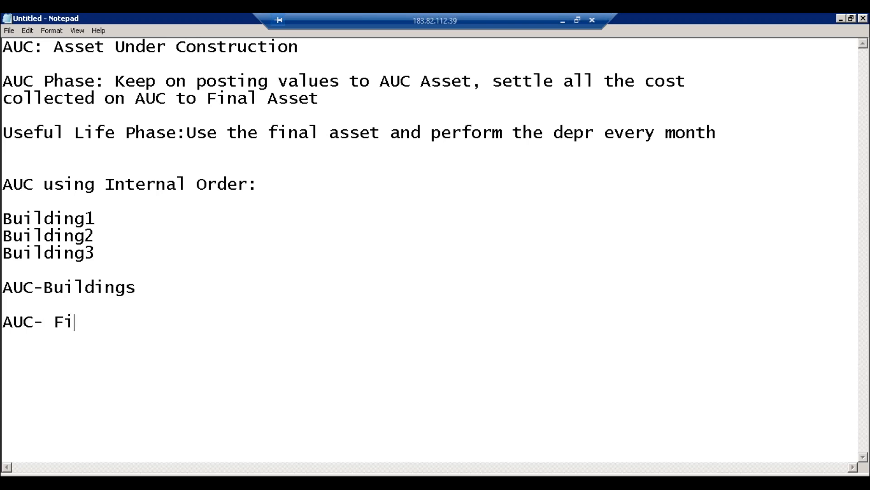
pyautogui.write('nal Asset')
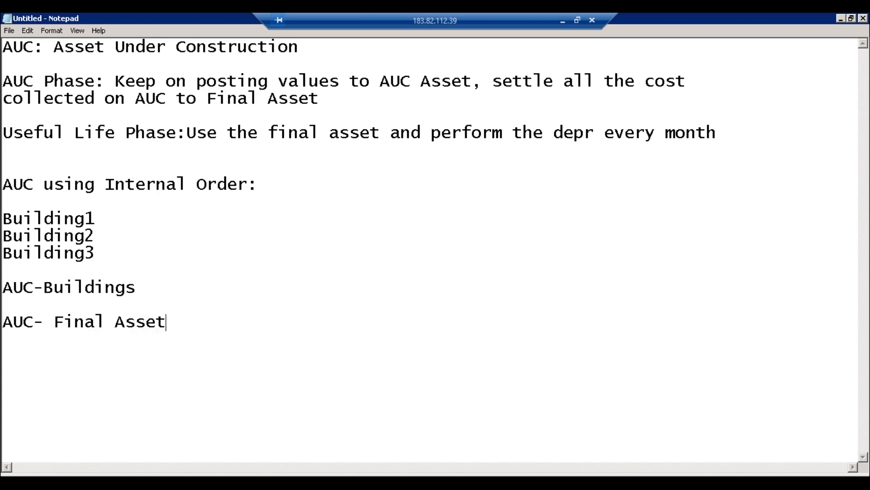
# Start a numbered list after a blank line with "1. Create Internal Order for each Building", correcting the spelling of Building.
pyautogui.press('Return')
pyautogui.press('Return')
pyautogui.write('1. Create Inter')
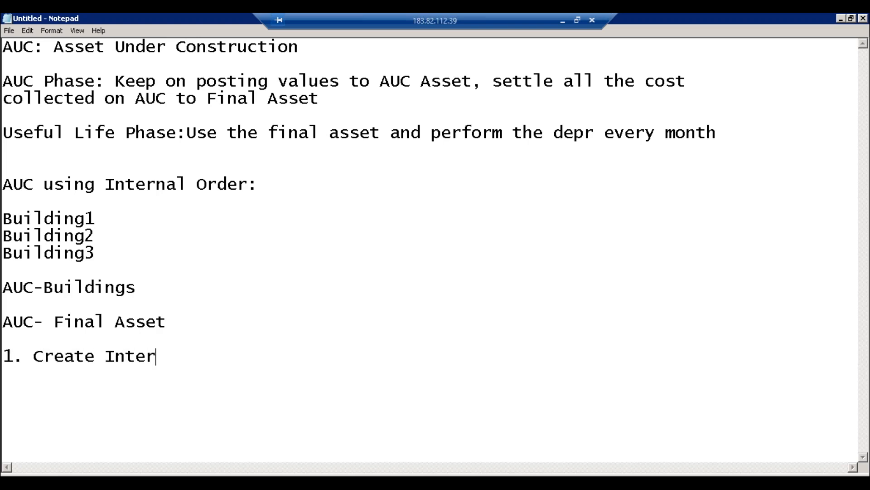
pyautogui.write('nal Order')
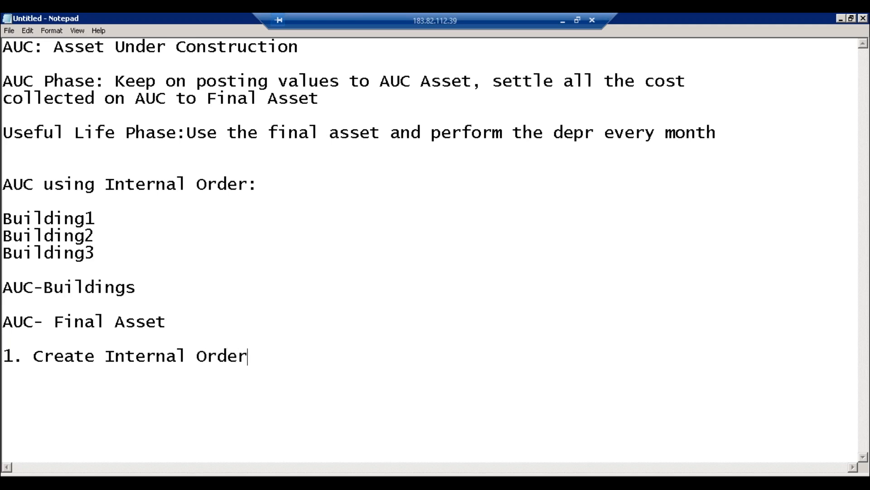
pyautogui.write(' for eac')
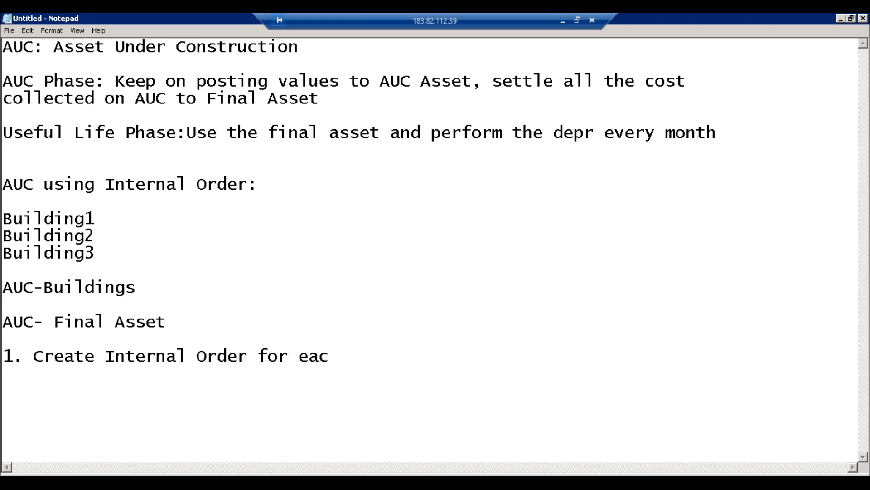
pyautogui.write('h Bilding')
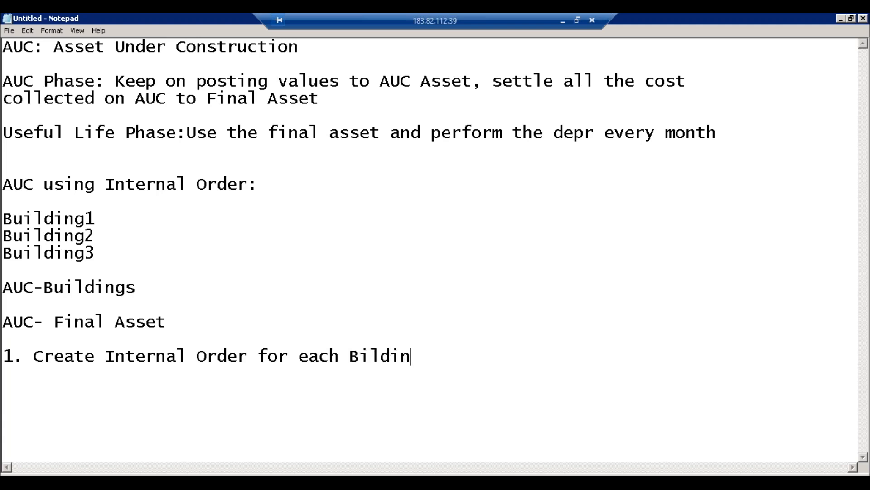
pyautogui.press('Left')
pyautogui.press('Left')
pyautogui.press('Left')
pyautogui.press('Left')
pyautogui.press('Left')
pyautogui.press('Left')
pyautogui.write('u')
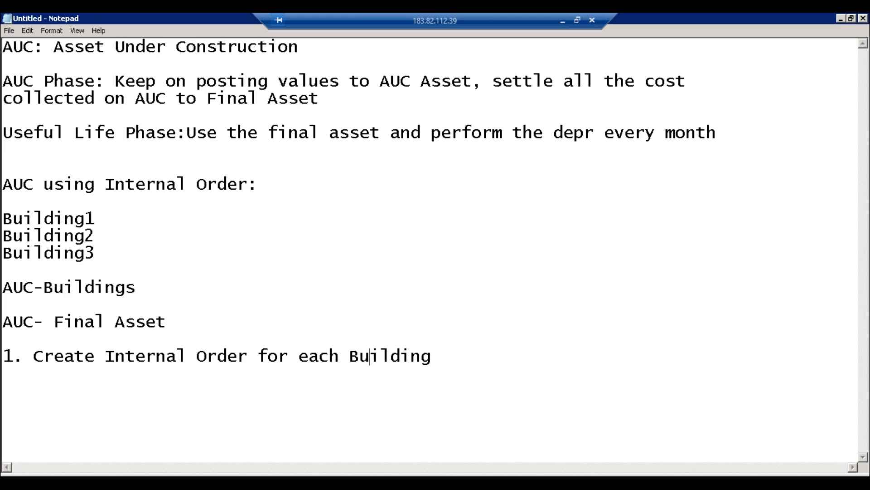
# Add list item "2. Keep on posting cost to internal orders" below item 1 and start a new line.
pyautogui.click(448, 365)
pyautogui.press('Return')
pyautogui.write('2. Keep on posting cost to internal orders')
pyautogui.press('Return')
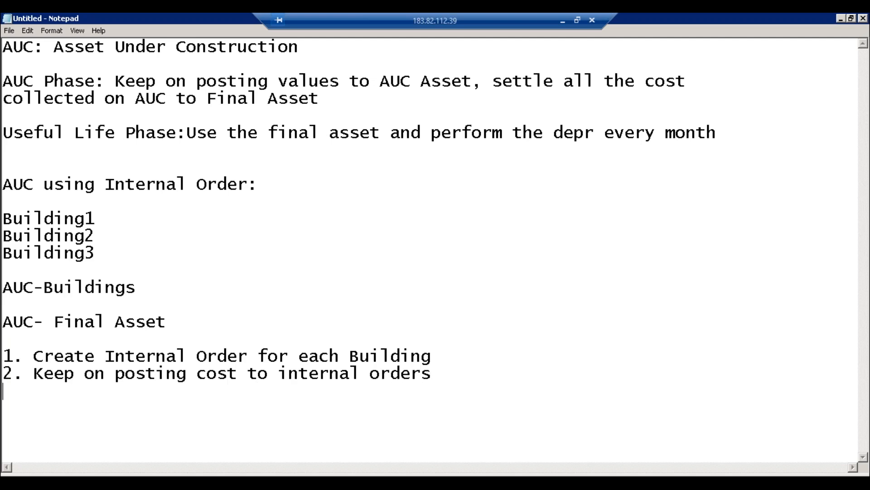
# Add list item "3. At period end, settle all cost colected at internal order to AUC" and start a new line.
pyautogui.write('. At period end, s')
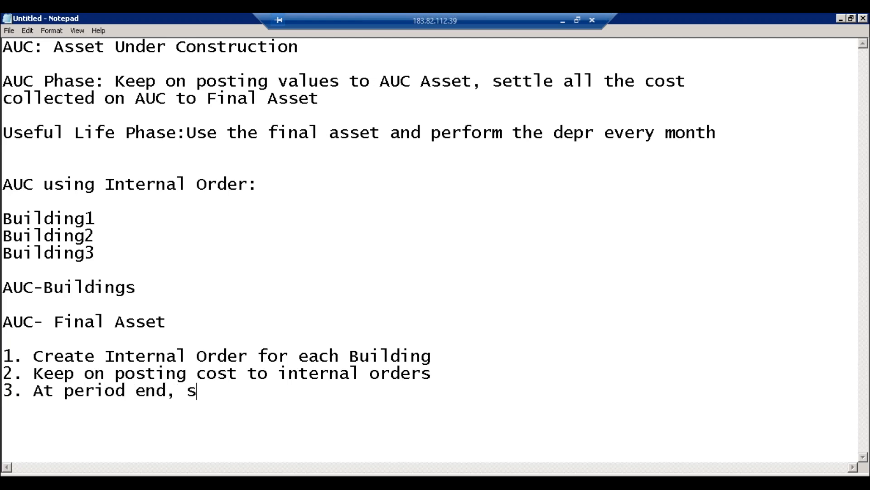
pyautogui.write('ettle all cost colected at internal order to AUC')
pyautogui.press('Return')
# Add list item "4. At the completion of asset, transfer all AUC cost to Final Asset".
pyautogui.write('4')
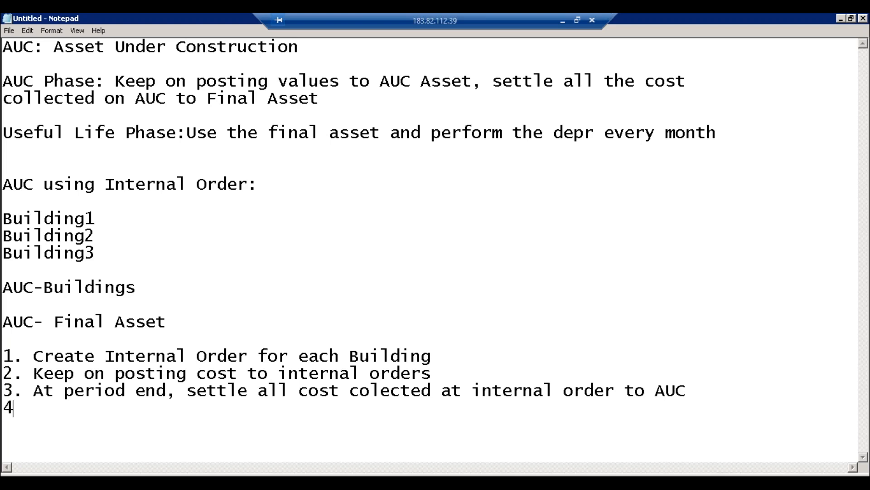
pyautogui.write('. At the complet')
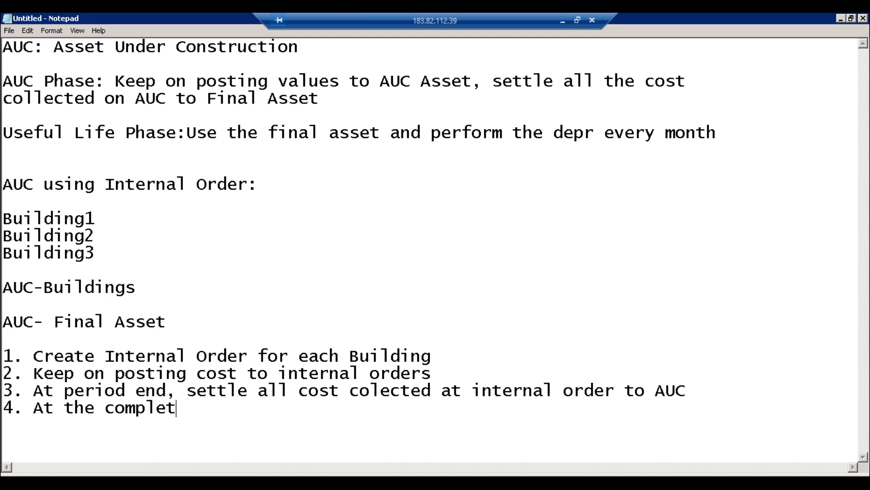
pyautogui.write('ion of a')
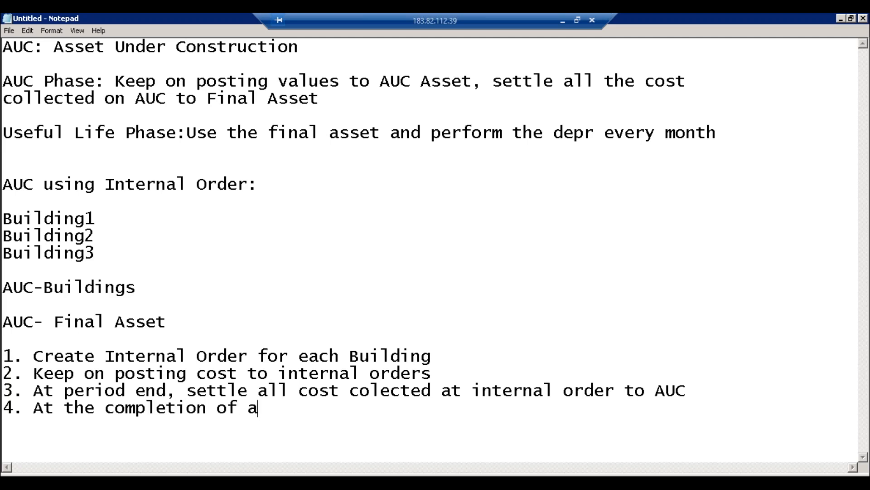
pyautogui.write('sset, transfer all AUC')
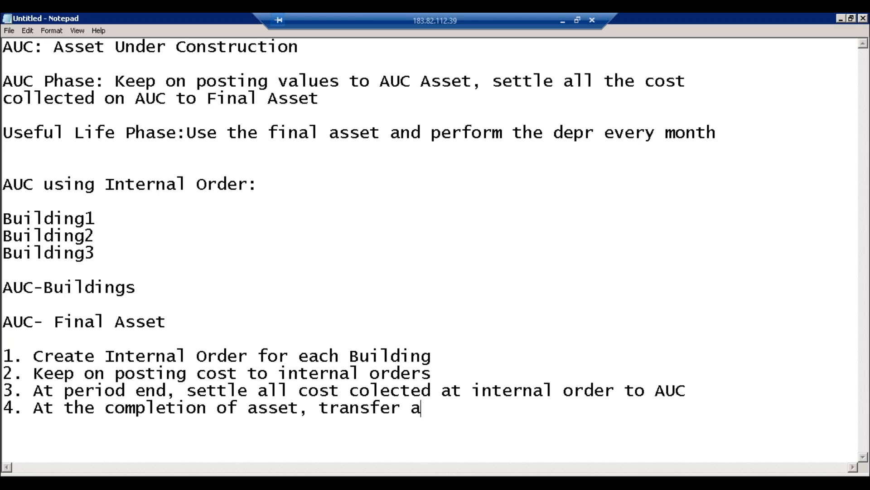
pyautogui.write(' cost t')
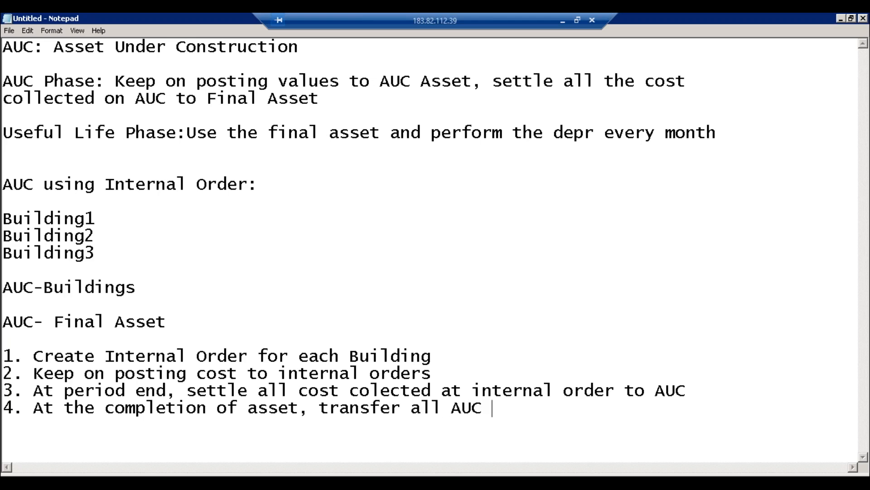
pyautogui.write('o ')
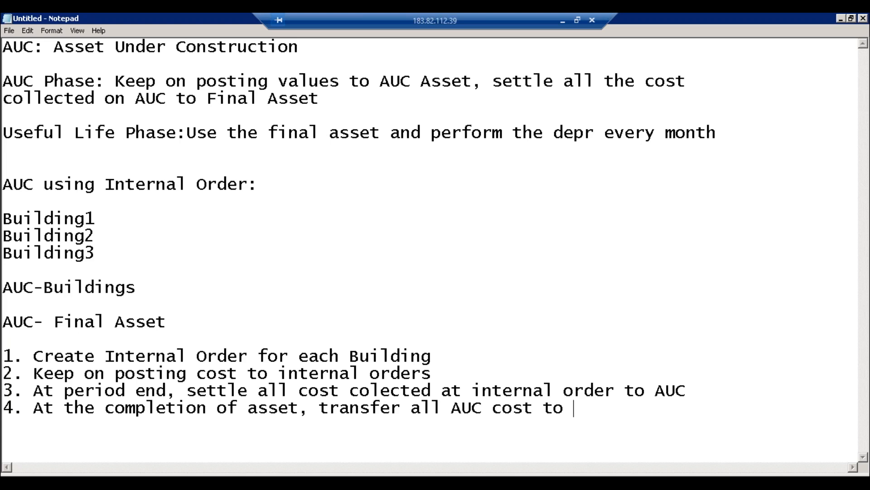
pyautogui.write('Final Asset')
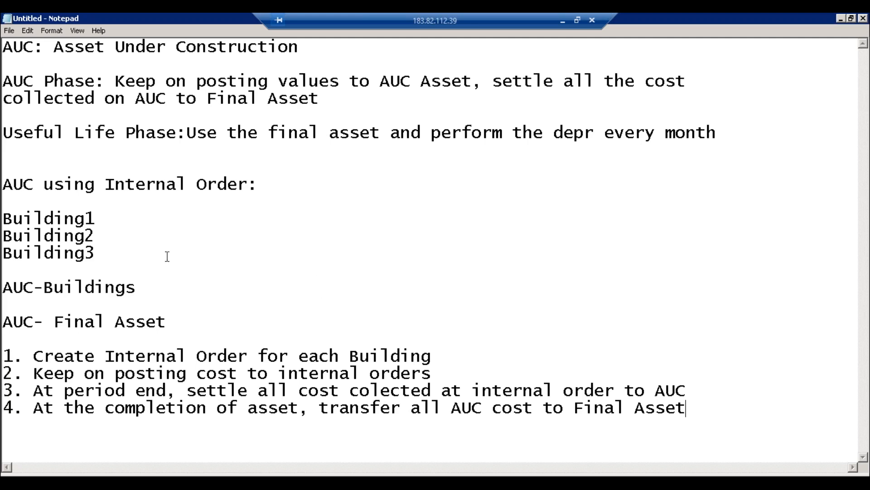
pyautogui.click(106, 223)
pyautogui.click(116, 358)
pyautogui.click(100, 220)
pyautogui.click(146, 377)
pyautogui.click(689, 394)
pyautogui.click(491, 409)
pyautogui.moveTo(694, 413); pyautogui.dragTo(392, 410)
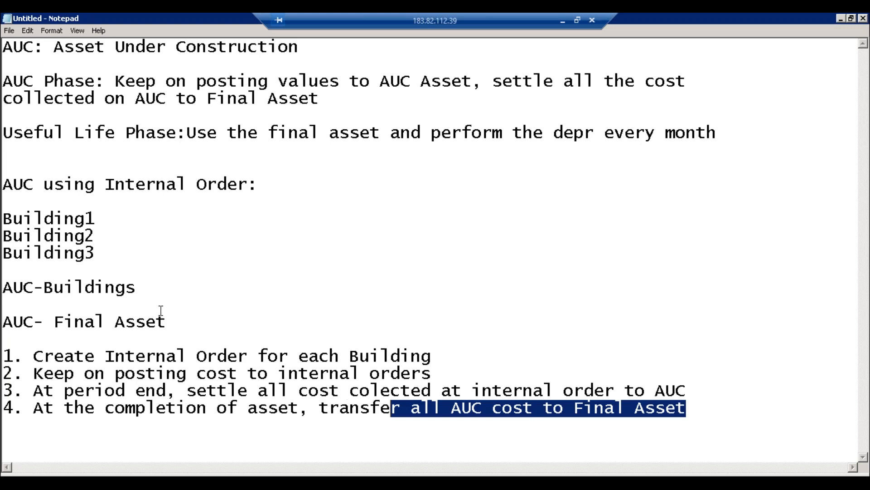
# Switch to SAP Easy Access, run transaction spro and display the SAP Reference IMG.
pyautogui.click(204, 475)
pyautogui.click(186, 461)
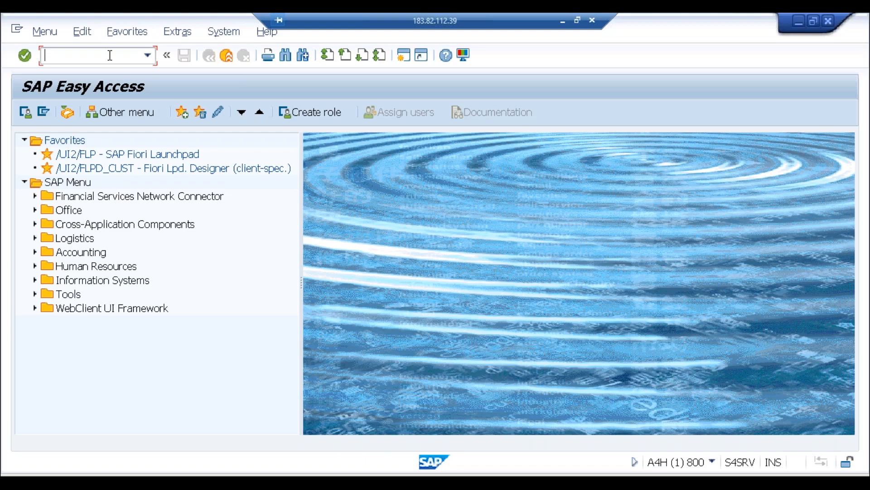
pyautogui.write('spro')
pyautogui.press('Return')
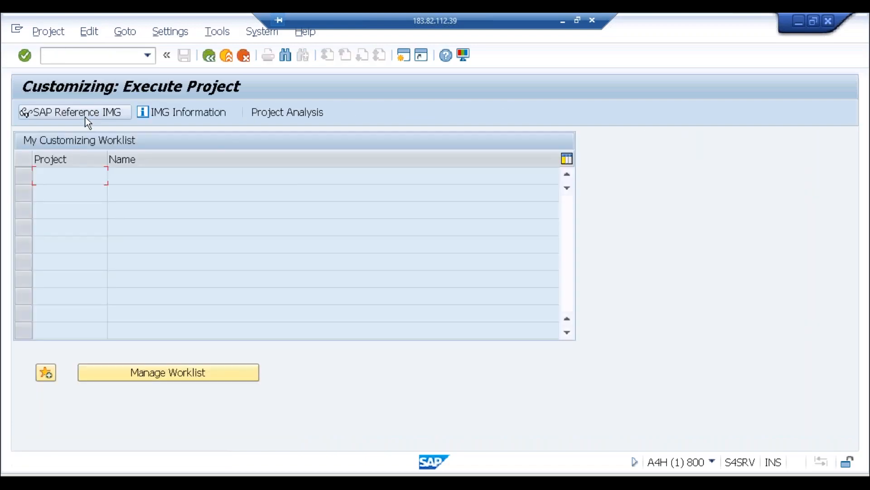
pyautogui.click(85, 117)
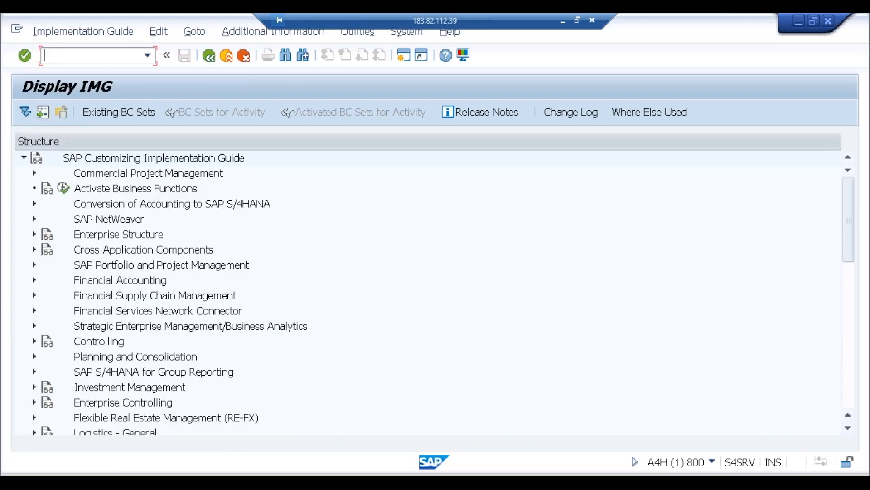
# Open the activity Activate Order Management in Controlling Area under Controlling > Internal Orders and dismiss the message dialog.
pyautogui.click(34, 341)
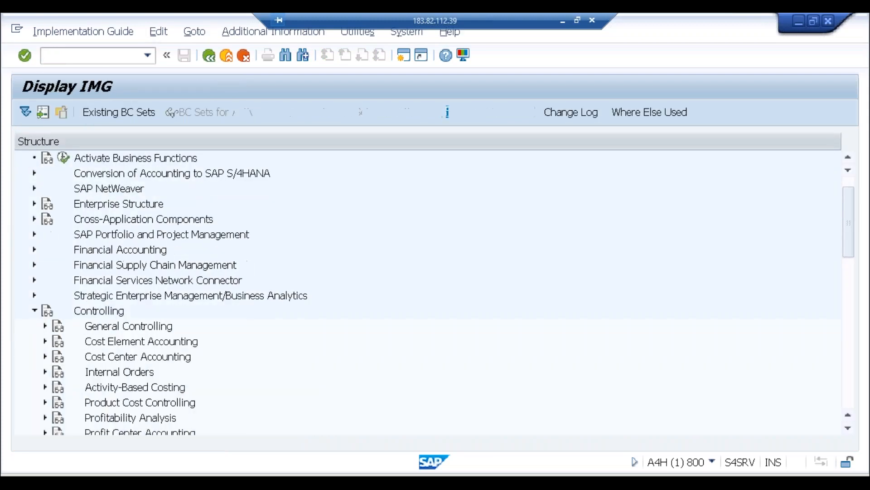
pyautogui.click(93, 373)
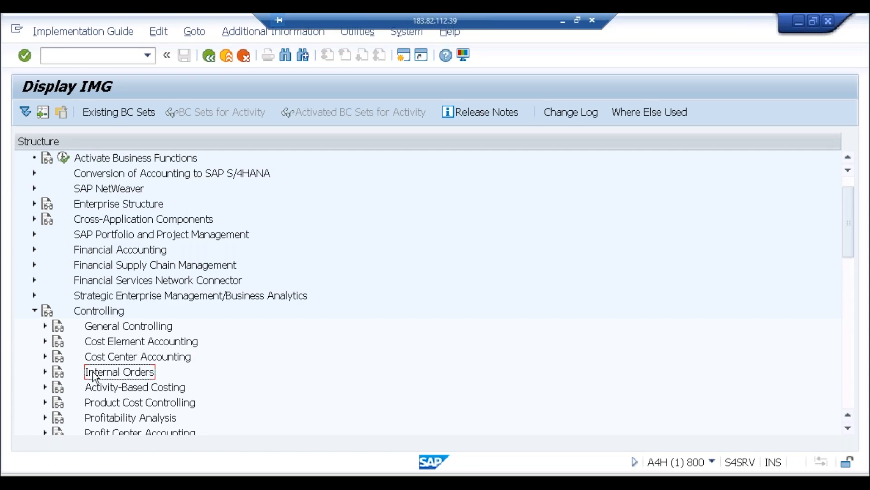
pyautogui.click(46, 373)
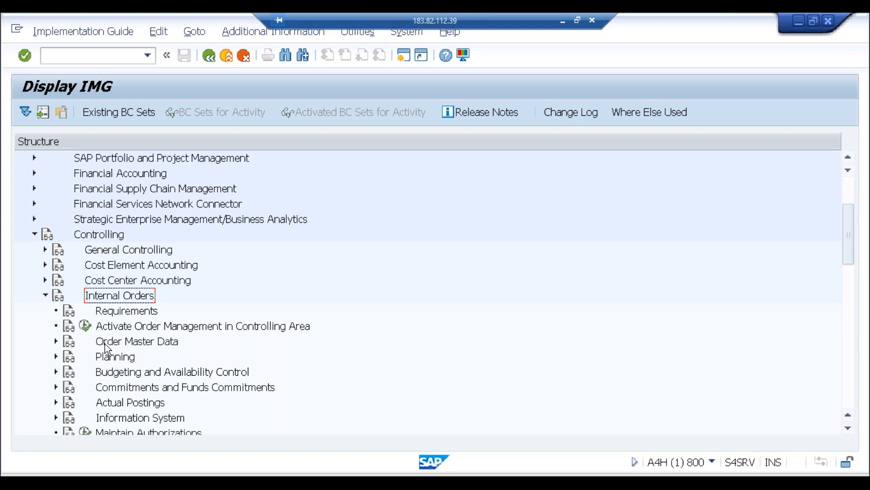
pyautogui.click(121, 335)
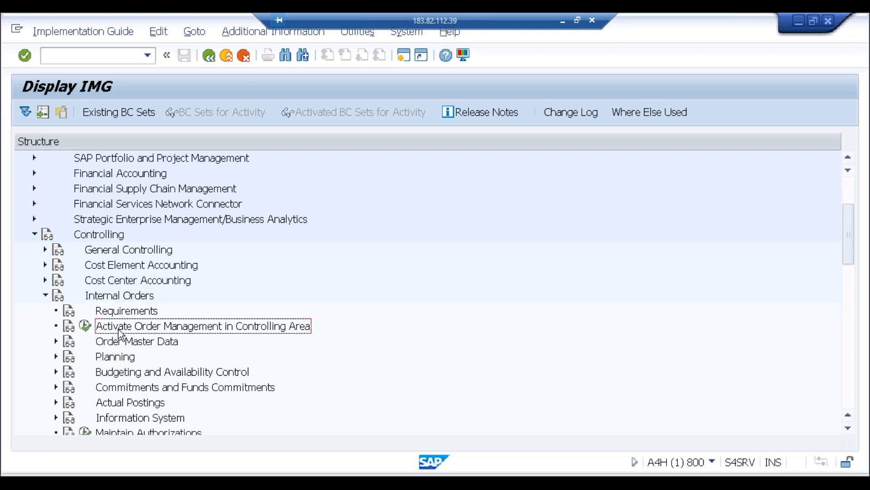
pyautogui.click(86, 326)
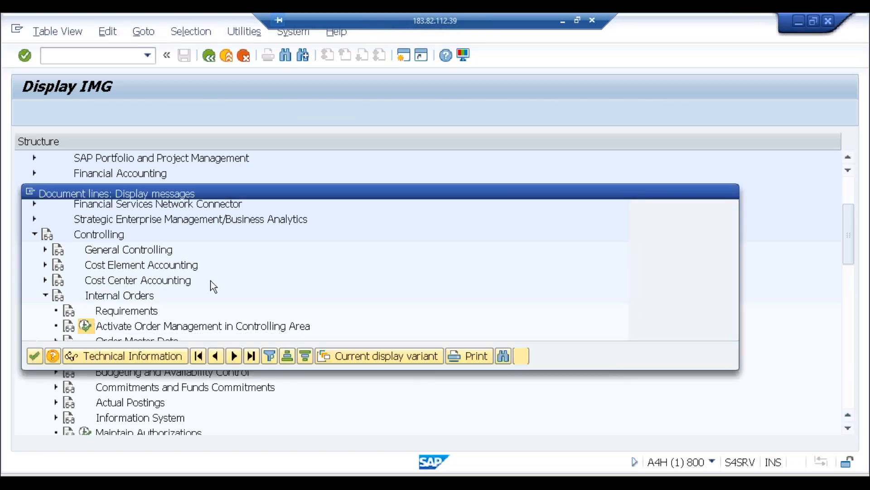
pyautogui.click(38, 361)
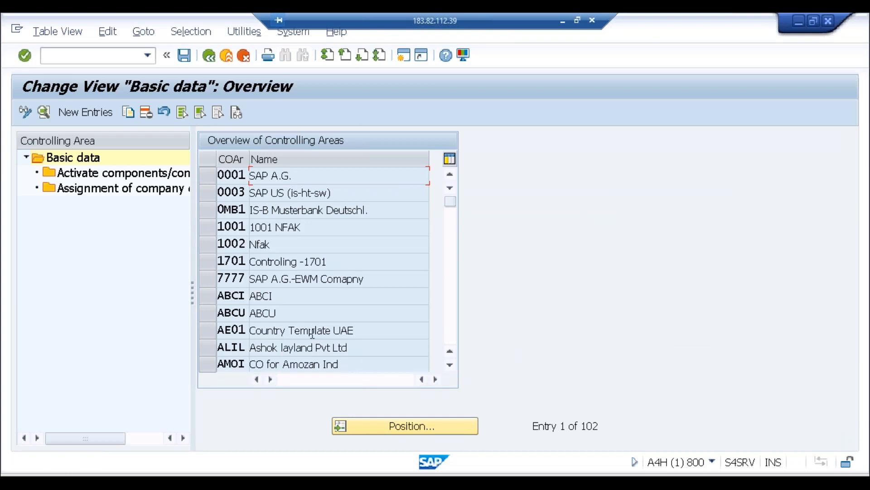
# Check the activated components of controlling area ABCI, including Order Management, and return to the implementation guide.
pyautogui.doubleClick(275, 296)
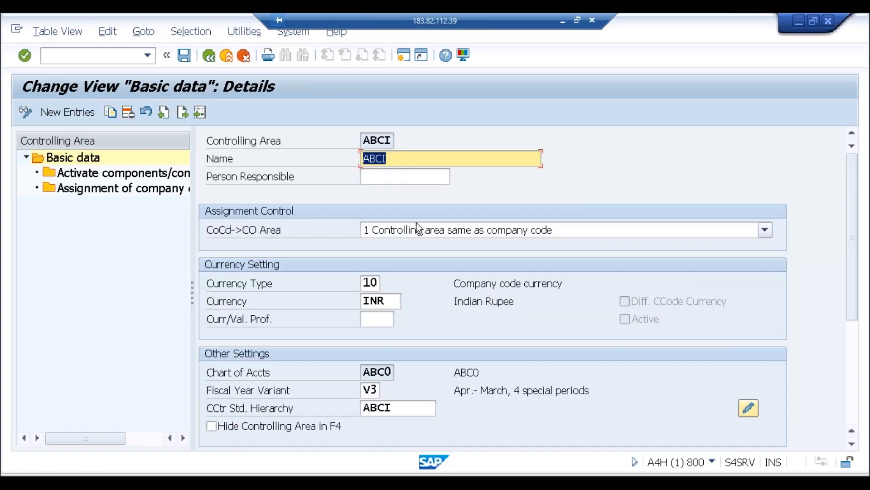
pyautogui.doubleClick(167, 175)
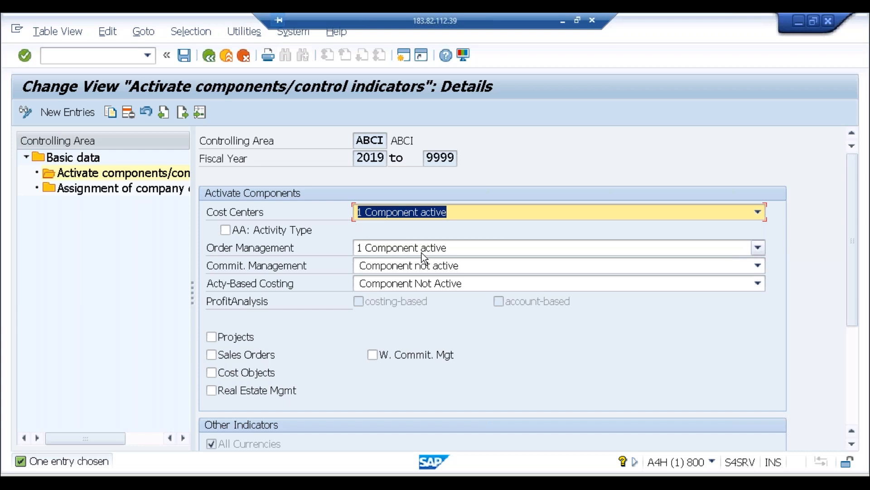
pyautogui.click(208, 58)
pyautogui.click(208, 58)
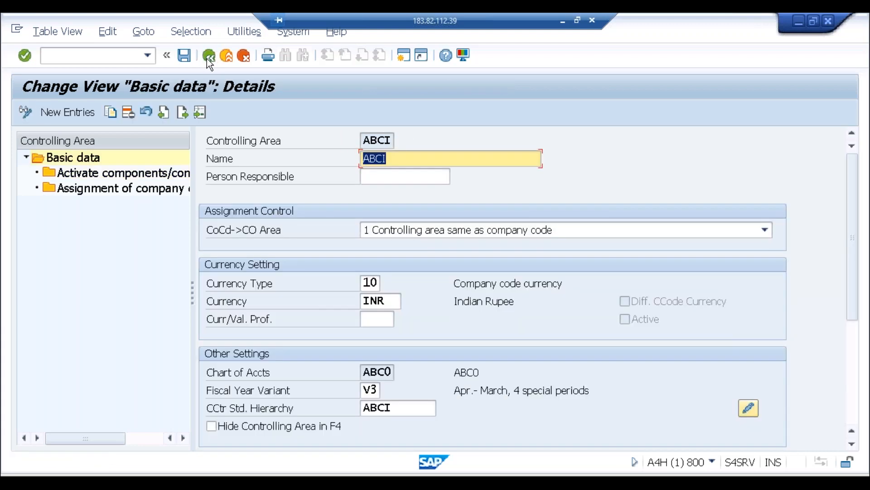
pyautogui.click(208, 58)
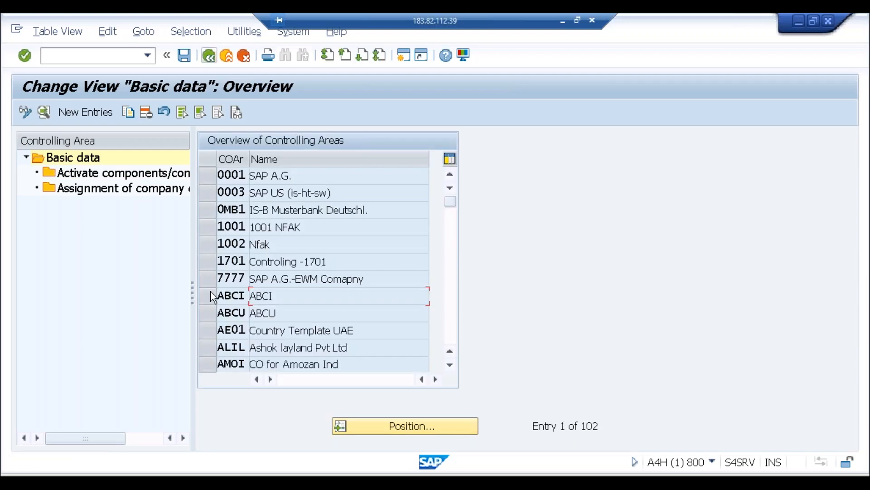
pyautogui.click(209, 57)
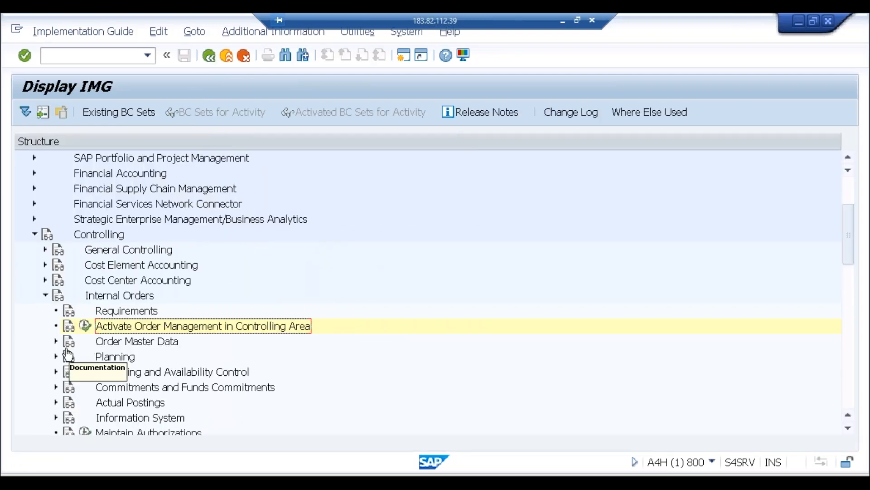
# Open the activity Define Order Types under Order Master Data and look through the existing order types.
pyautogui.click(57, 341)
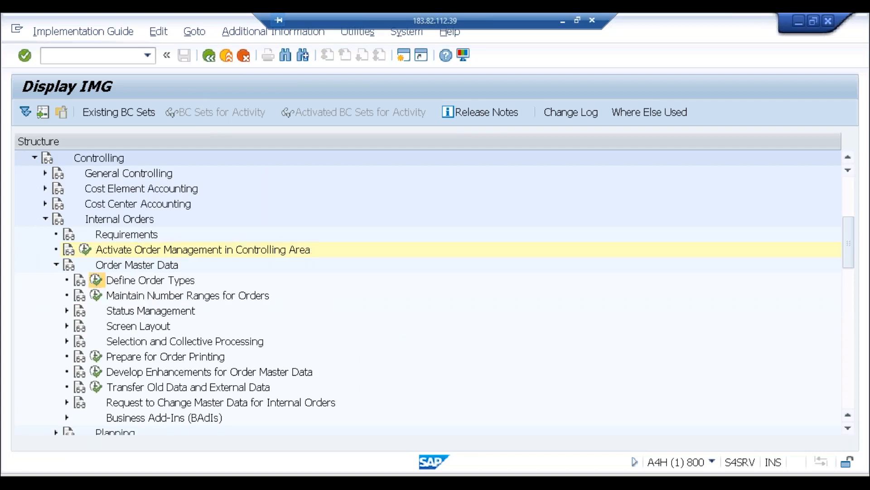
pyautogui.click(96, 280)
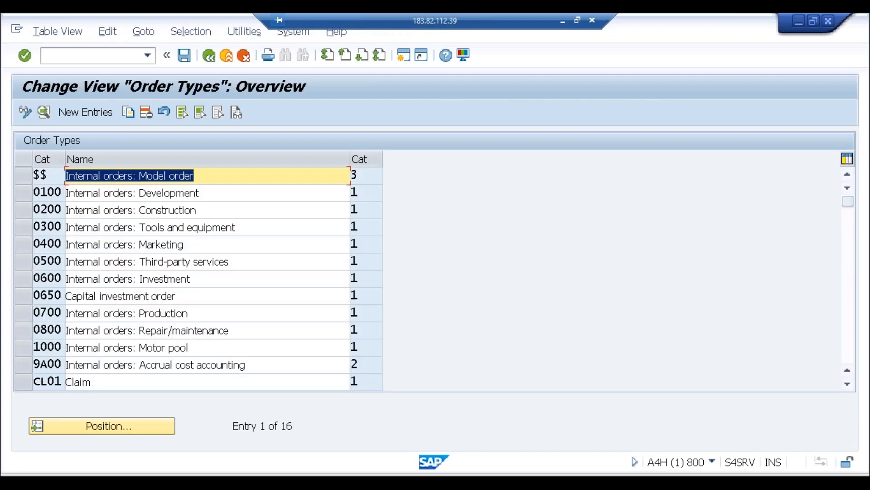
pyautogui.click(231, 181)
pyautogui.click(232, 197)
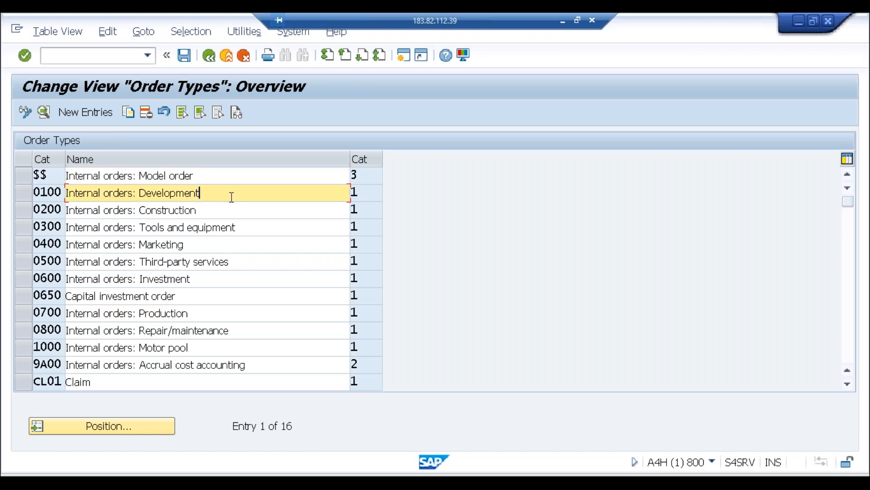
pyautogui.click(237, 212)
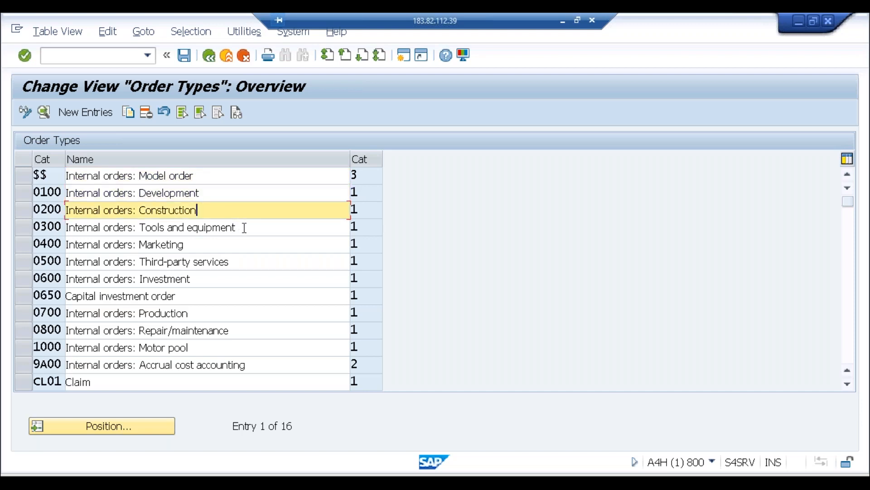
pyautogui.click(244, 228)
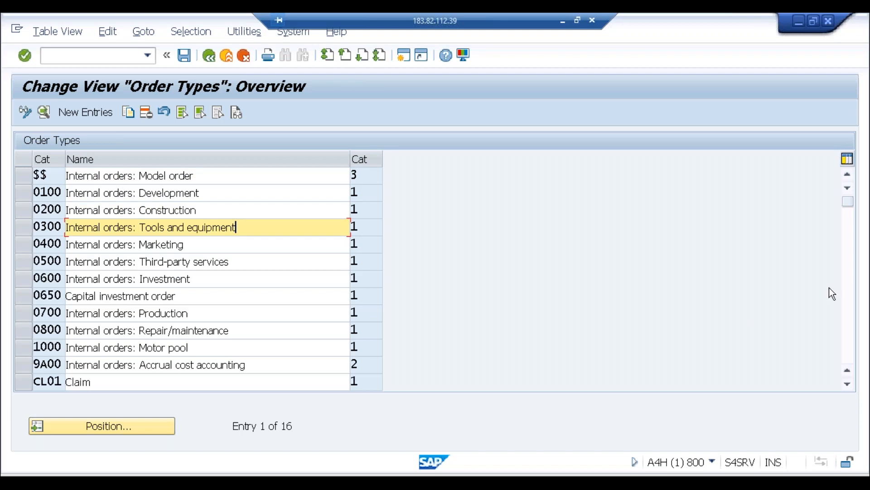
pyautogui.click(849, 302)
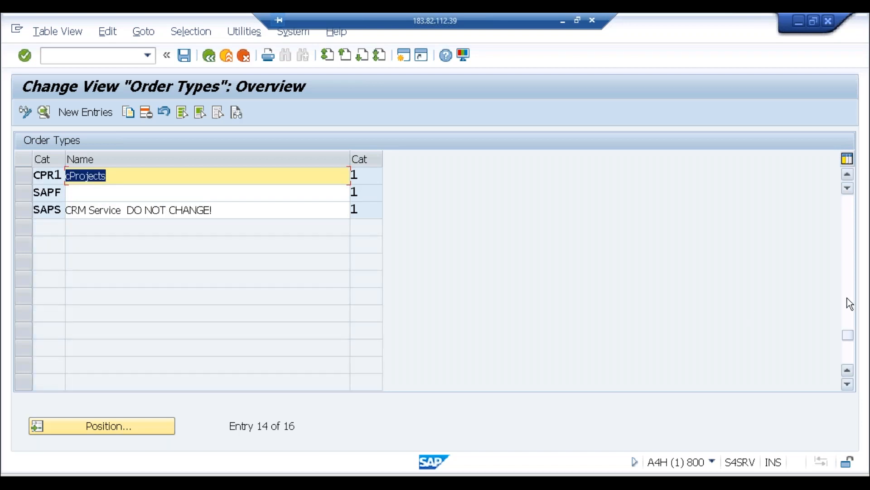
pyautogui.click(849, 283)
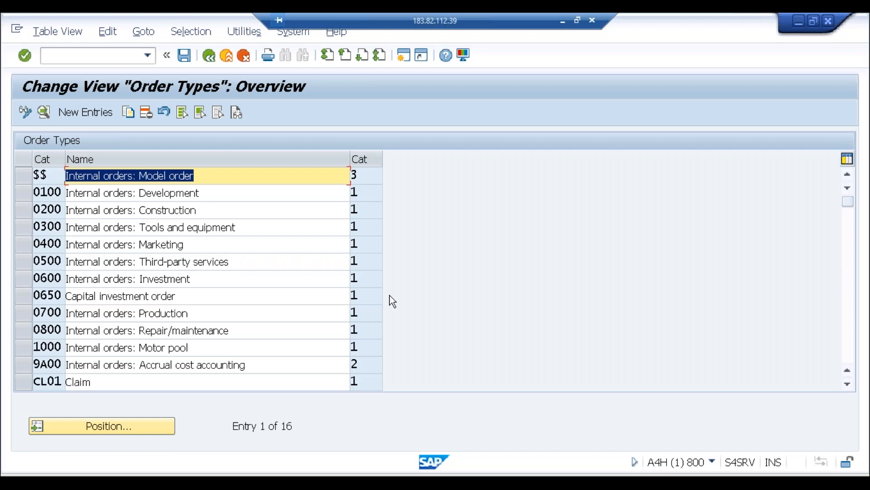
# Start a new order type entry with order category 01 Internal Order (Controlling).
pyautogui.click(80, 113)
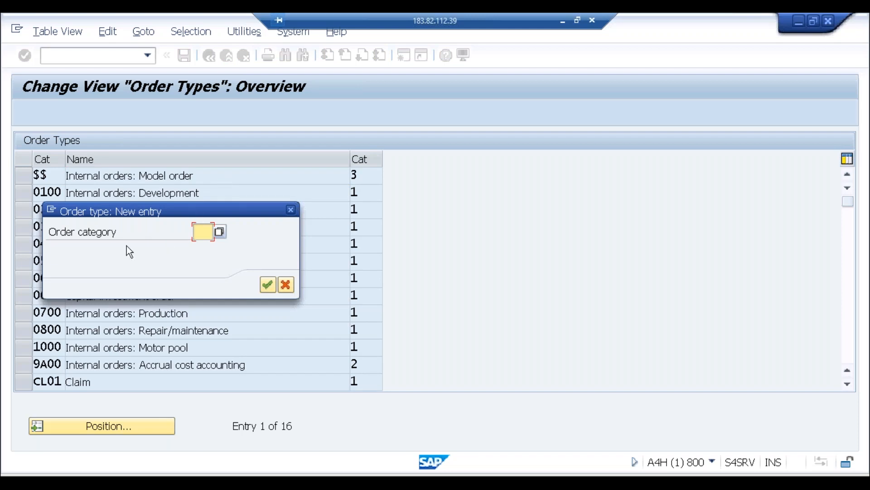
pyautogui.click(220, 232)
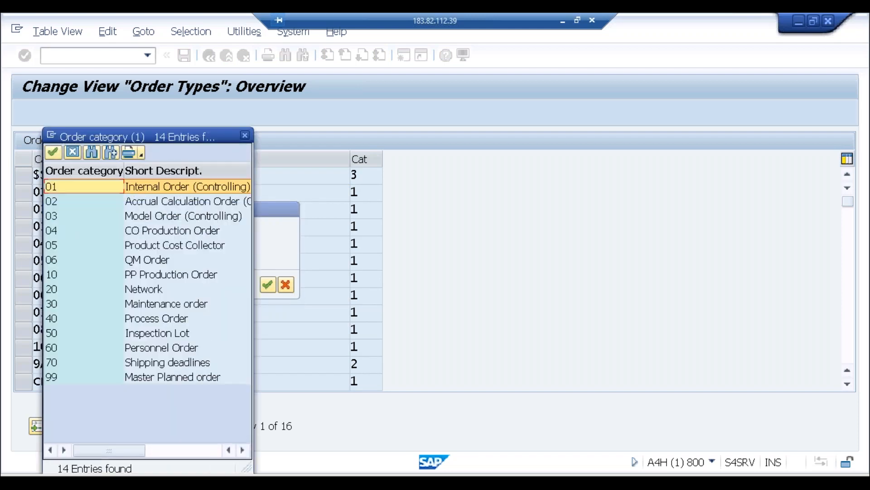
pyautogui.doubleClick(225, 186)
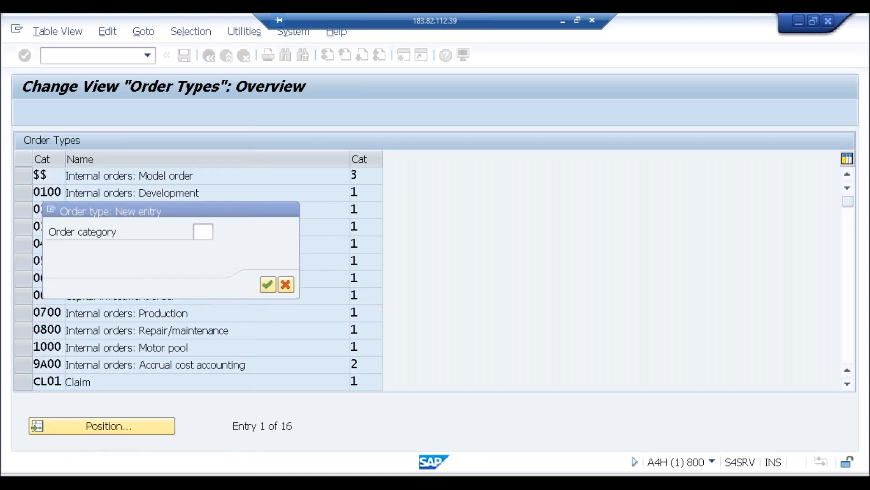
pyautogui.click(268, 285)
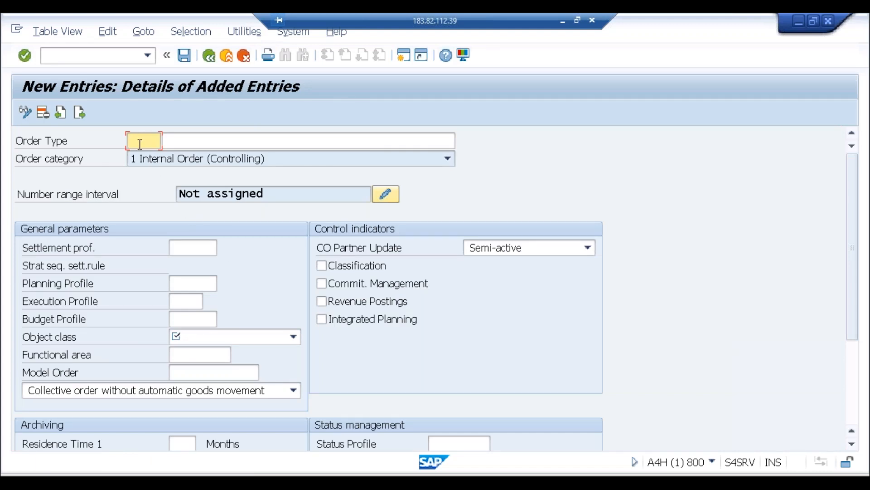
# Enter order type ABCI with the description "Internal Order Types for ABCI".
pyautogui.write('ABCI')
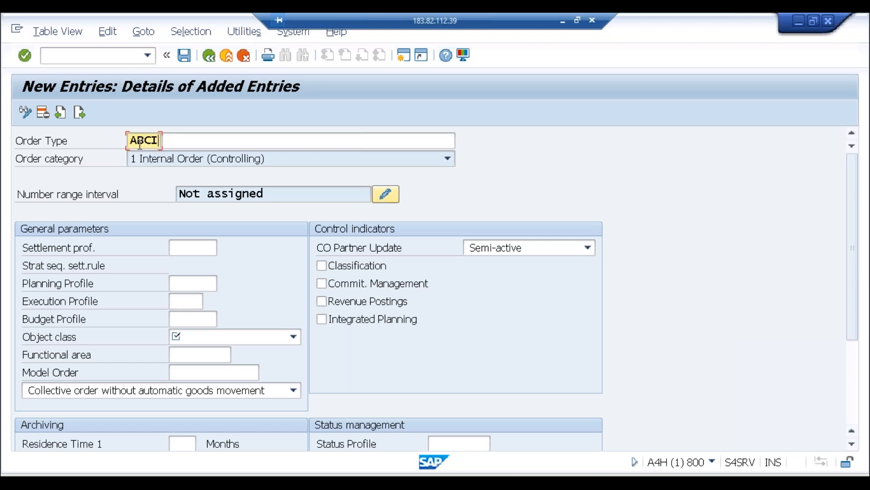
pyautogui.press('Tab')
pyautogui.write('Internal Order Types for ')
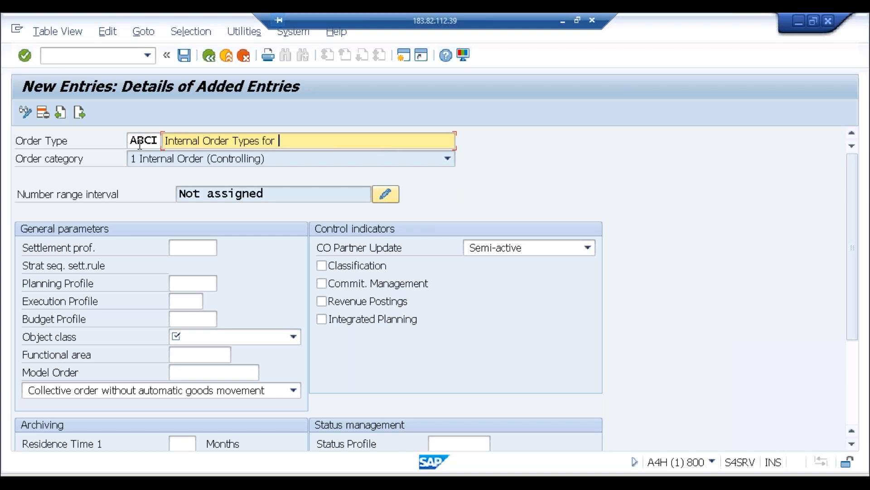
pyautogui.write('A')
pyautogui.write('I')
# Assign settlement profile AI (Settlement assets under const.) and object class OCOST Overhead costs to the order type.
pyautogui.click(192, 248)
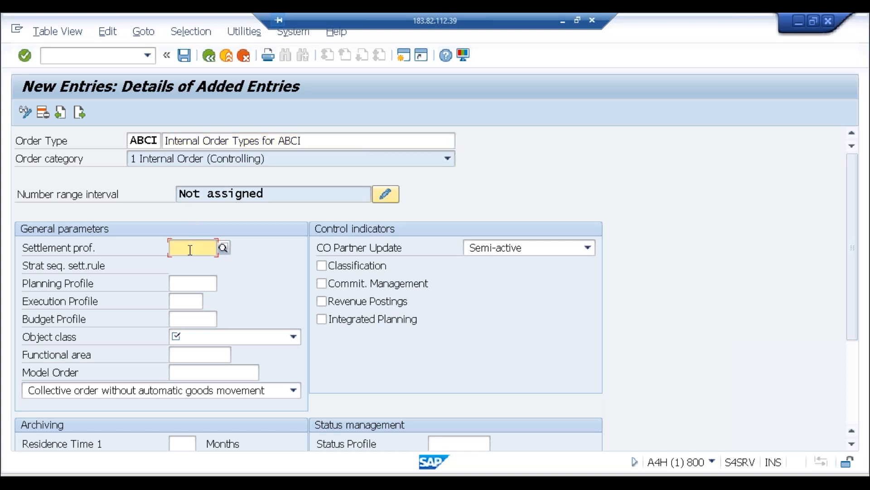
pyautogui.click(224, 248)
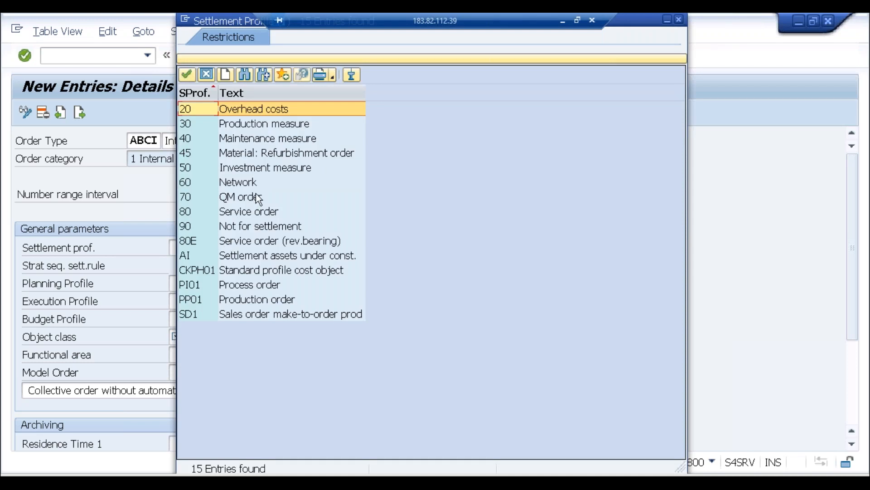
pyautogui.click(256, 258)
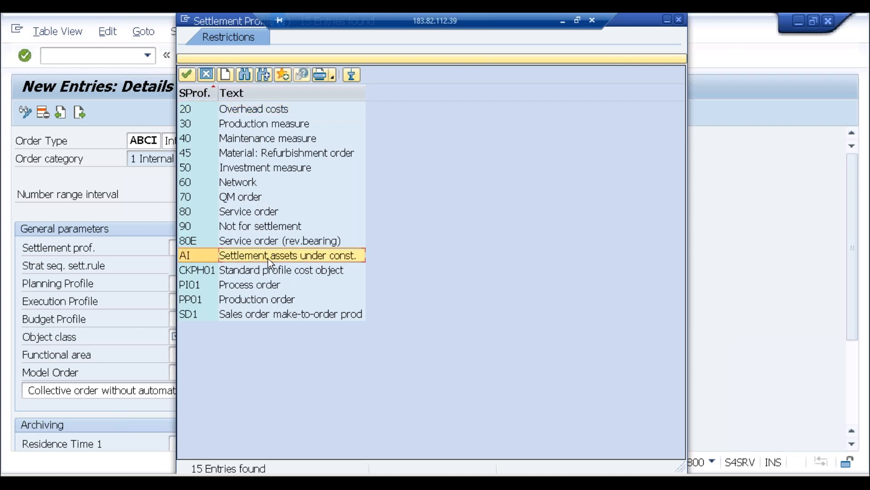
pyautogui.doubleClick(268, 260)
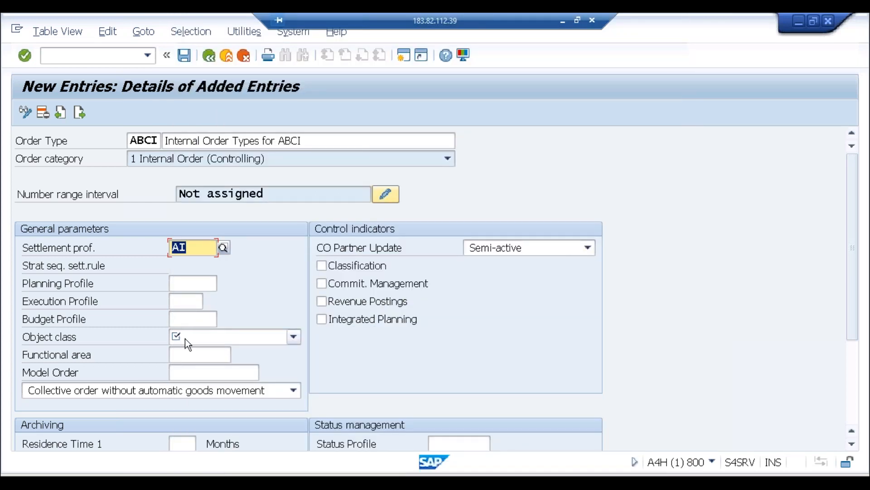
pyautogui.click(189, 337)
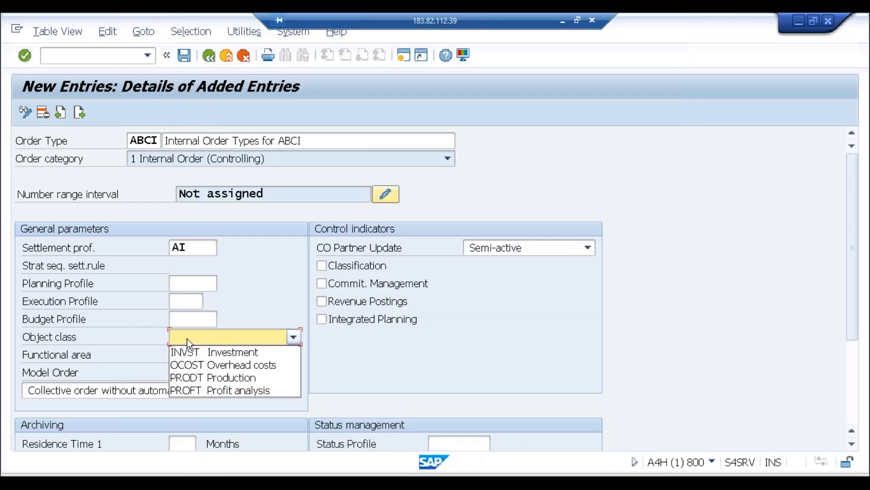
pyautogui.click(198, 361)
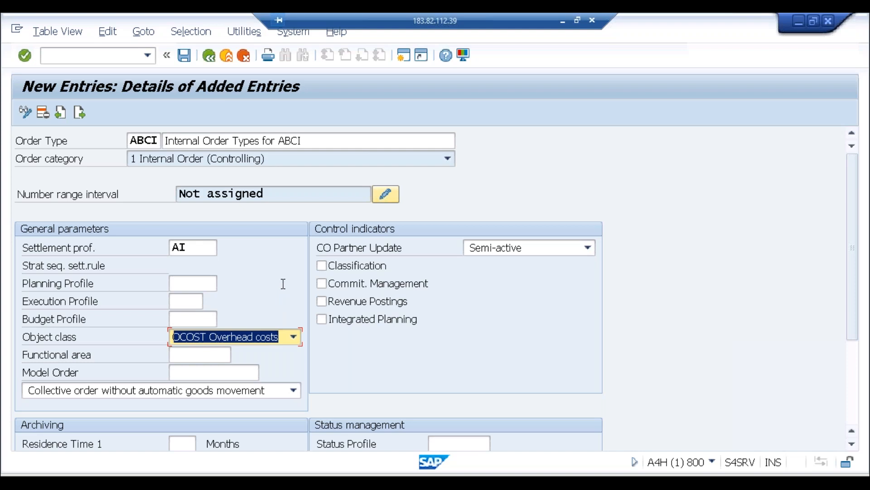
# Save the new order type and dismiss the information message.
pyautogui.click(188, 61)
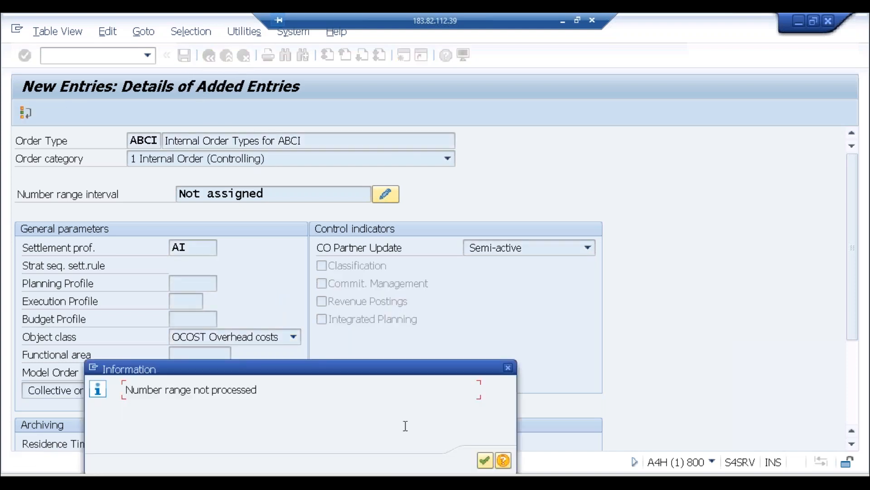
pyautogui.click(485, 460)
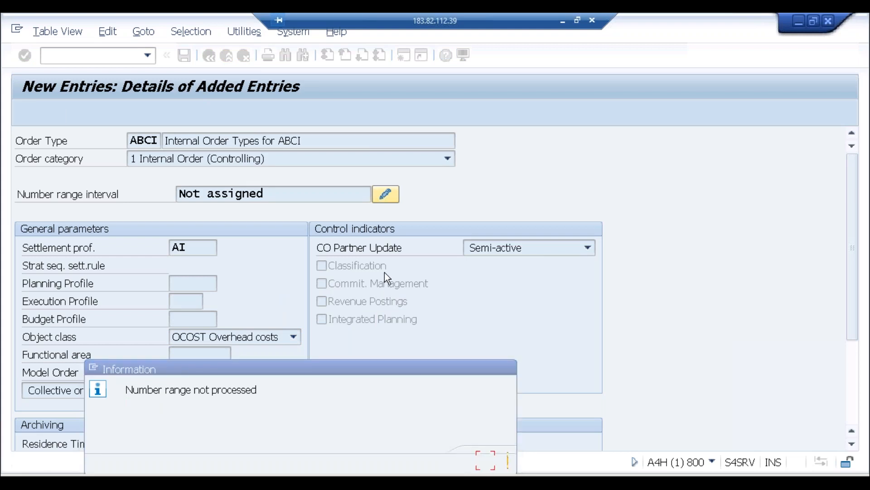
pyautogui.click(342, 266)
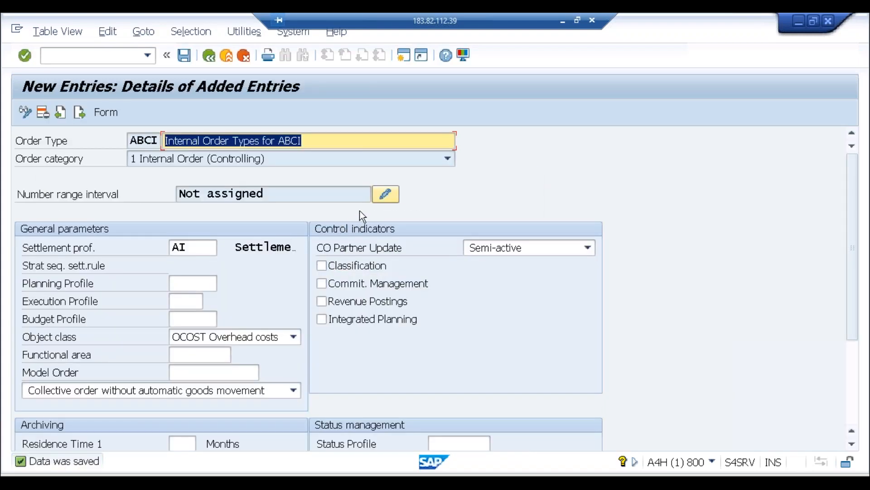
# Assign order type ABCI to number range group 01 Internal Number Assignment and save the group assignment.
pyautogui.click(381, 199)
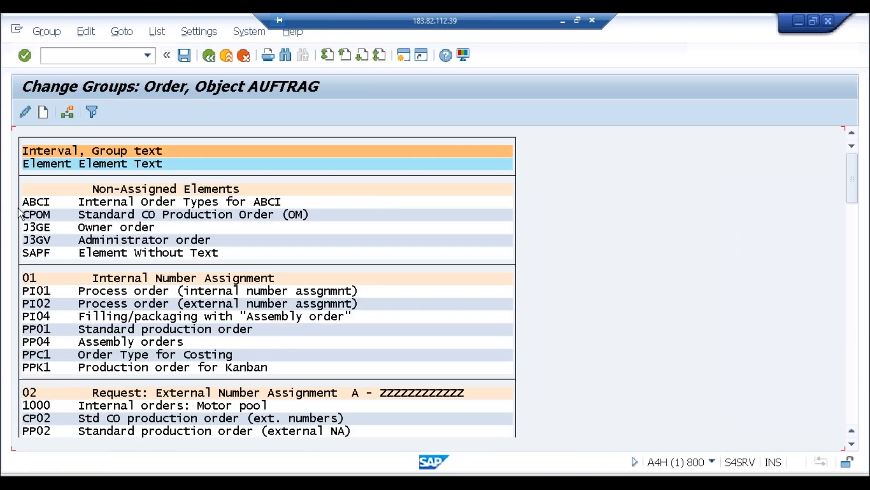
pyautogui.click(40, 203)
pyautogui.click(68, 115)
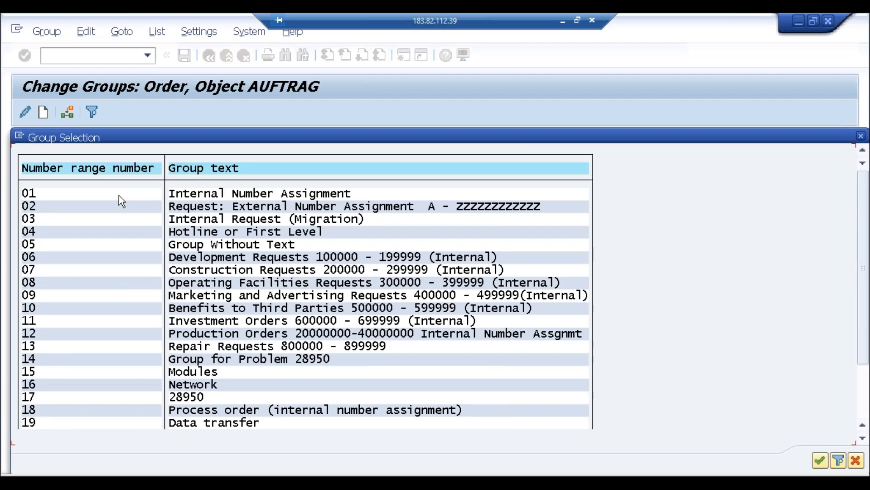
pyautogui.doubleClick(119, 195)
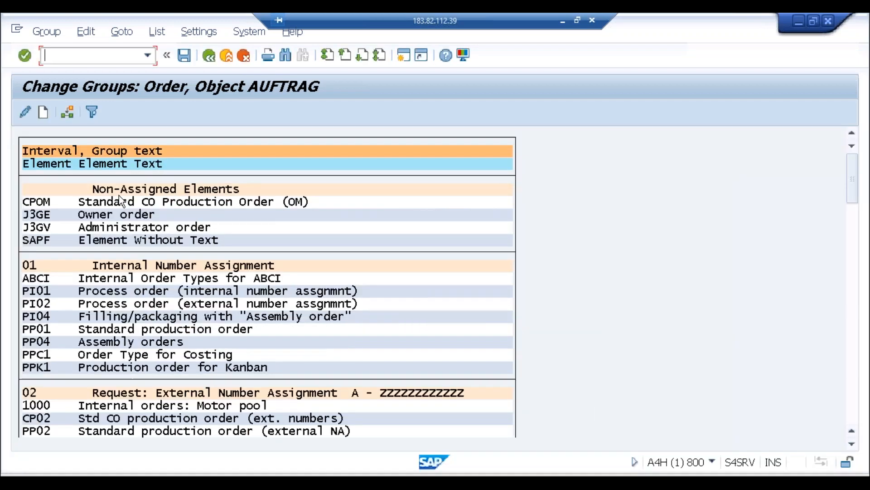
pyautogui.click(40, 279)
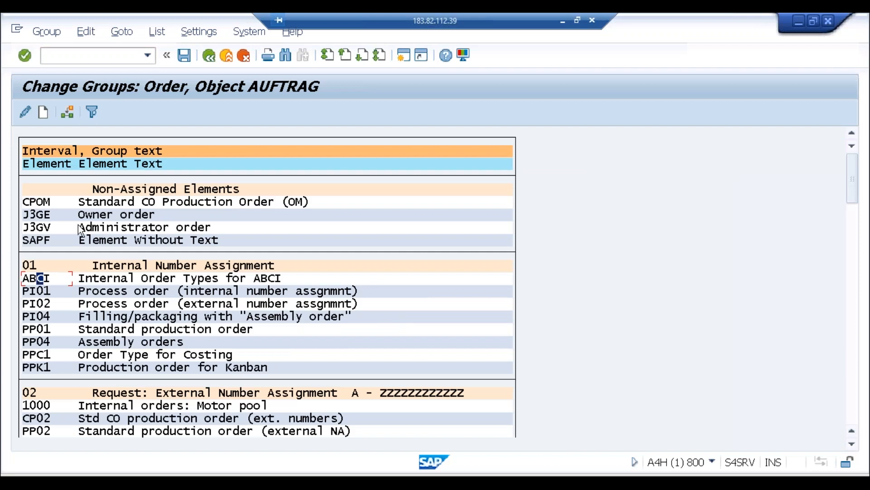
pyautogui.click(189, 59)
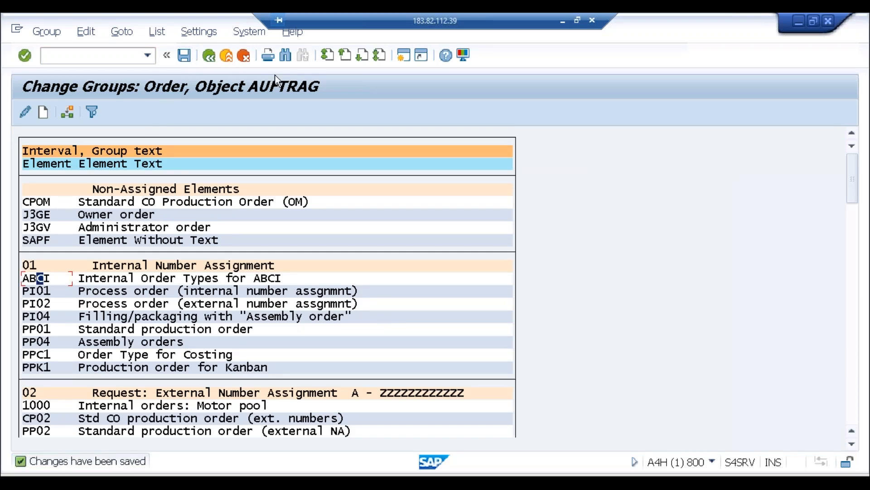
# Leave the order type customizing and the implementation guide to return to SAP Easy Access.
pyautogui.click(226, 58)
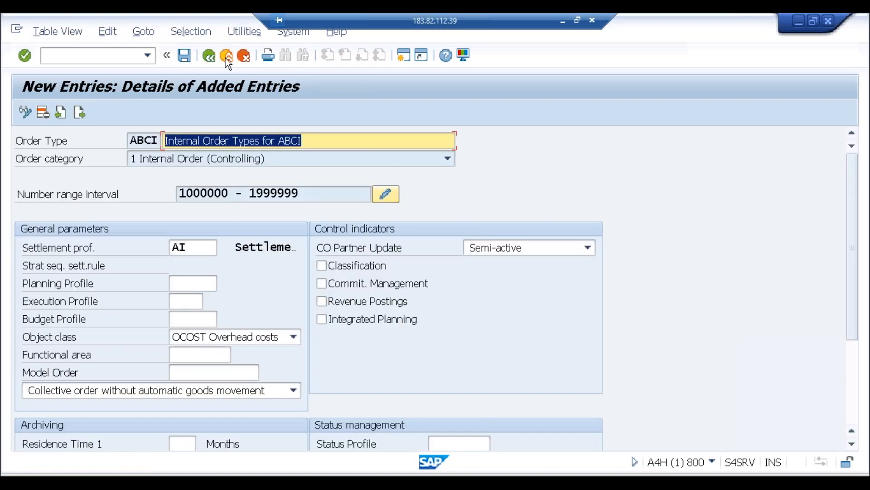
pyautogui.click(225, 58)
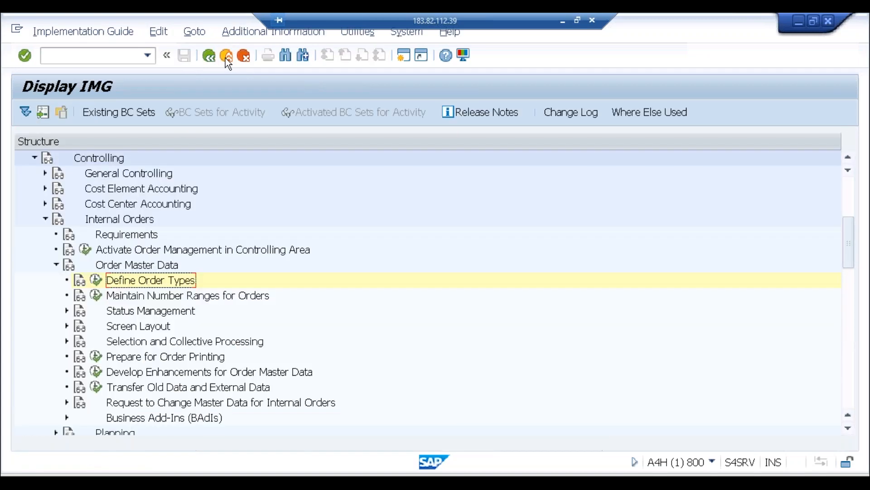
pyautogui.click(225, 58)
pyautogui.click(225, 58)
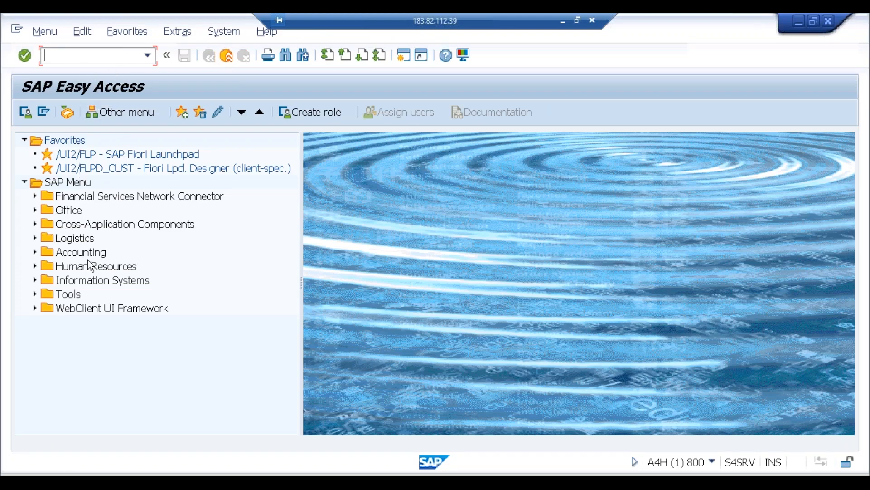
# Expand the SAP Menu down to Accounting > Controlling > Internal Orders > Master Data > Special Functions > Order.
pyautogui.click(35, 253)
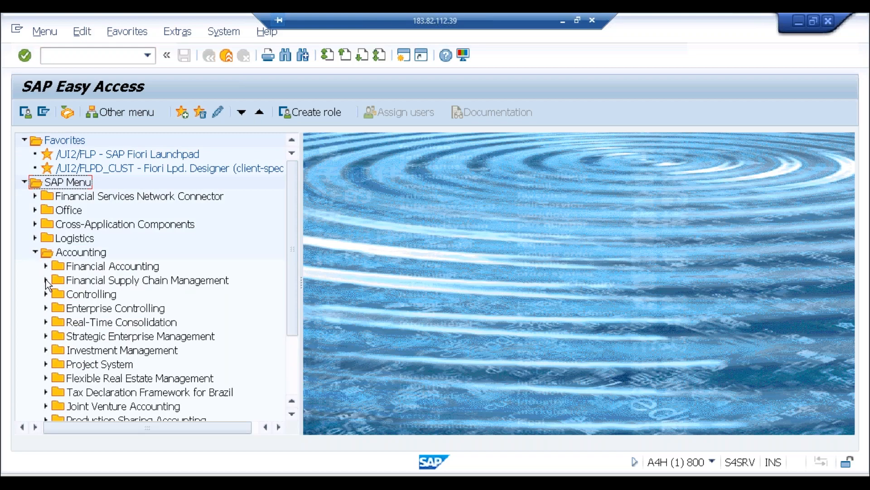
pyautogui.click(46, 295)
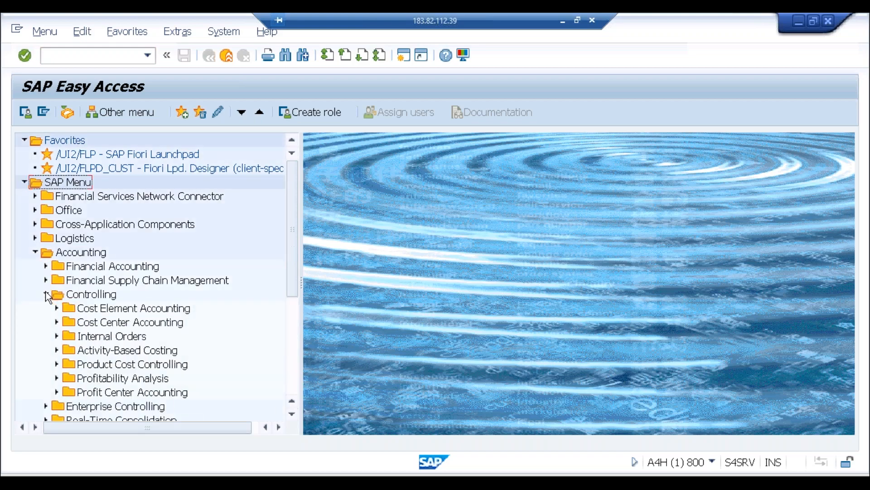
pyautogui.click(57, 337)
pyautogui.click(68, 351)
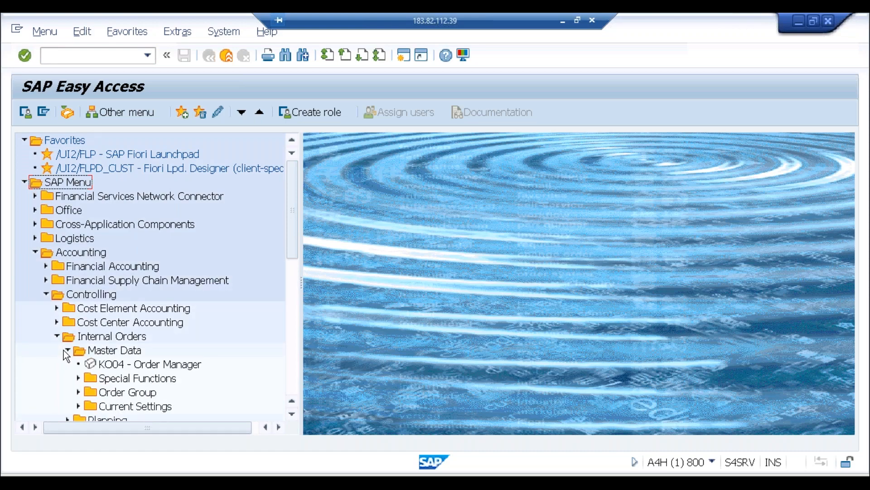
pyautogui.click(79, 378)
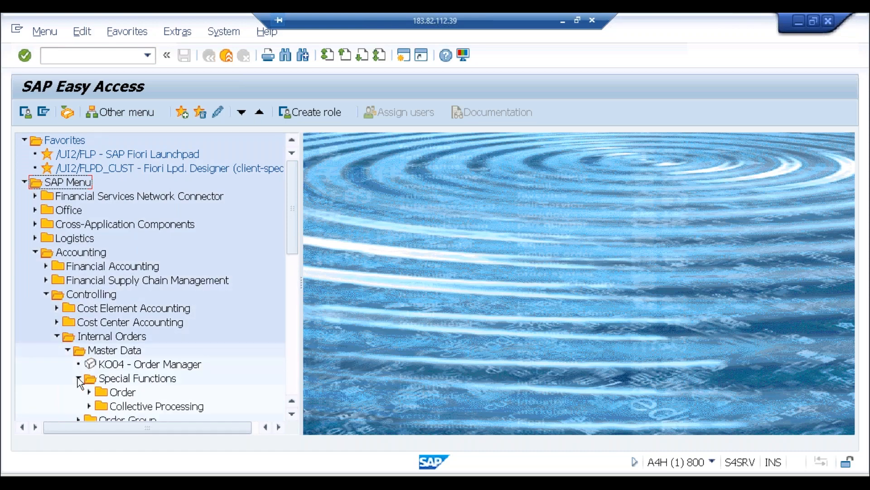
pyautogui.click(90, 392)
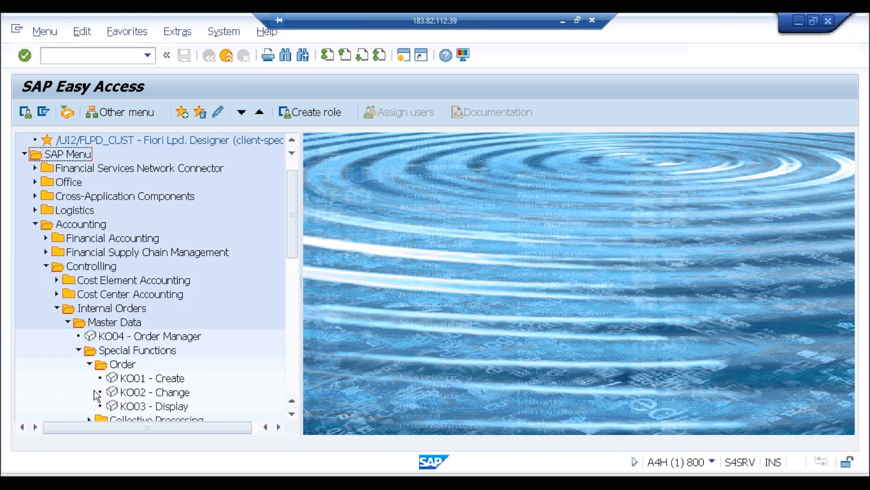
# Start creating an internal order with KO01 for controlling area ABCI and order type ABCI.
pyautogui.click(136, 382)
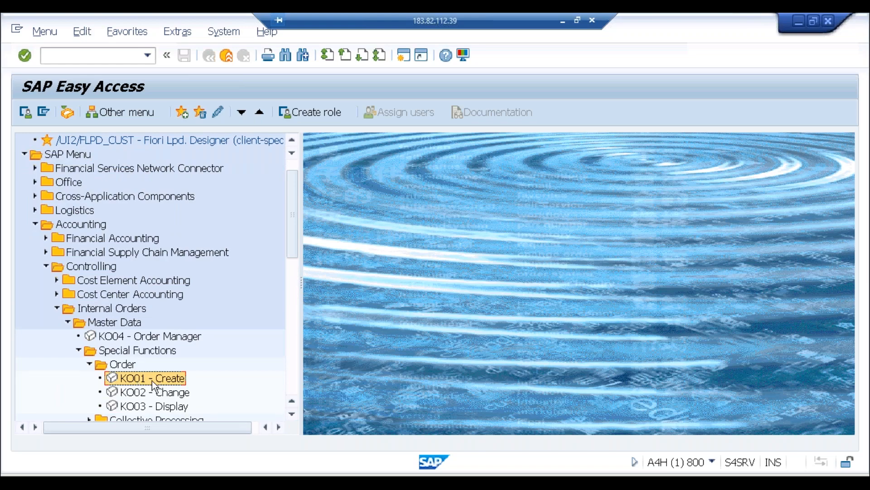
pyautogui.doubleClick(152, 380)
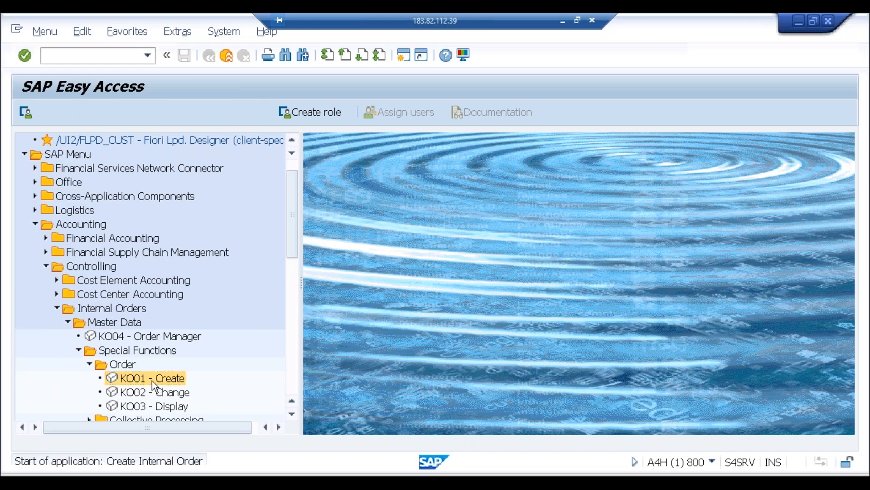
pyautogui.write('abci')
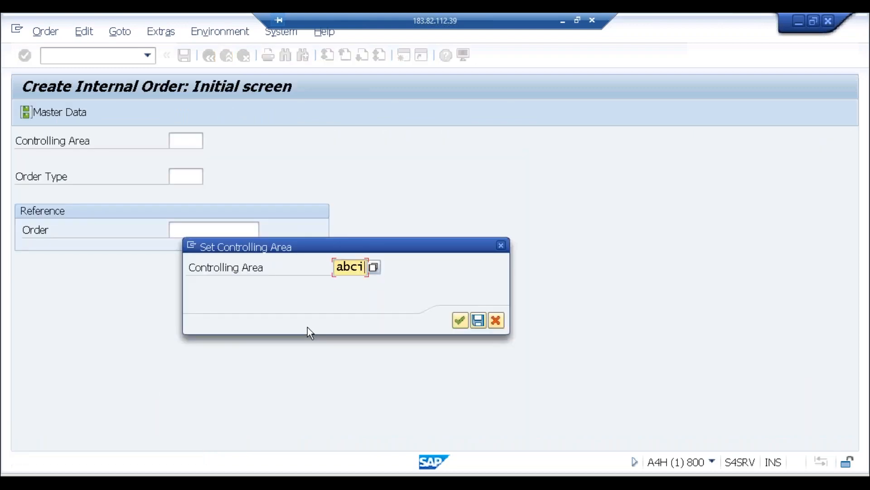
pyautogui.press('Return')
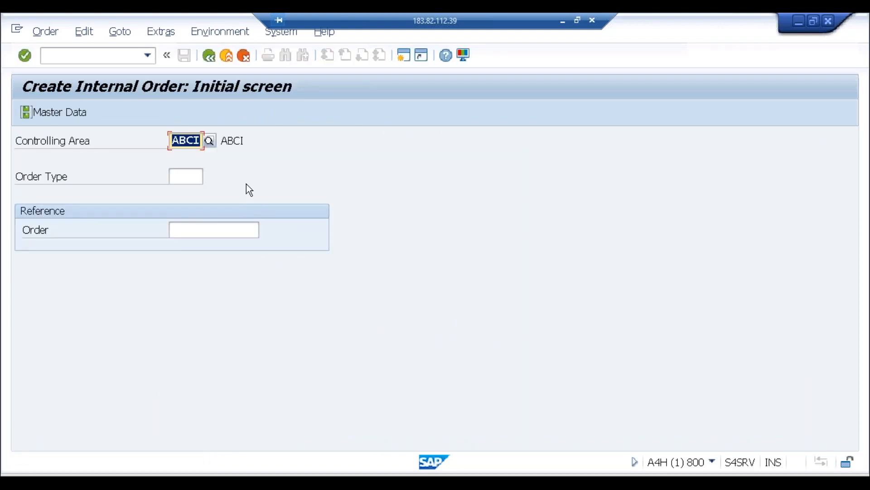
pyautogui.click(181, 177)
pyautogui.write('abci')
pyautogui.press('Return')
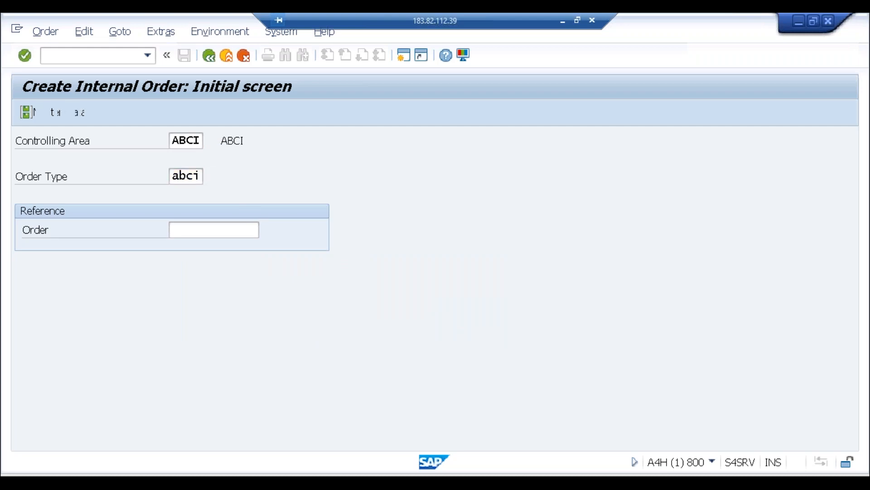
# Enter Building 1 as the order description and go through the order's assignment fields.
pyautogui.write('Building 1')
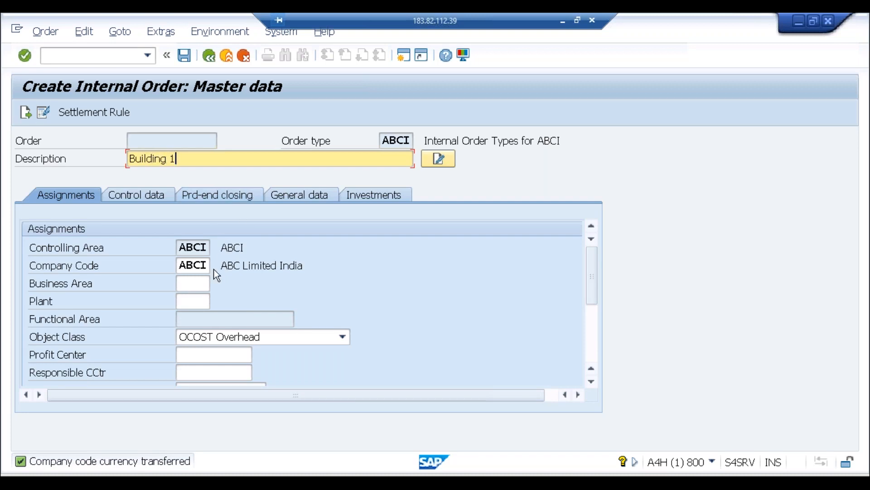
pyautogui.click(192, 267)
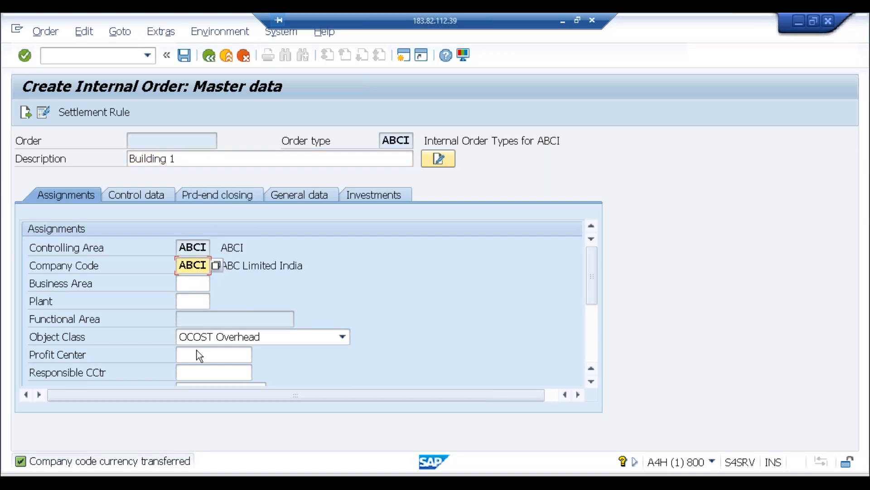
pyautogui.click(194, 303)
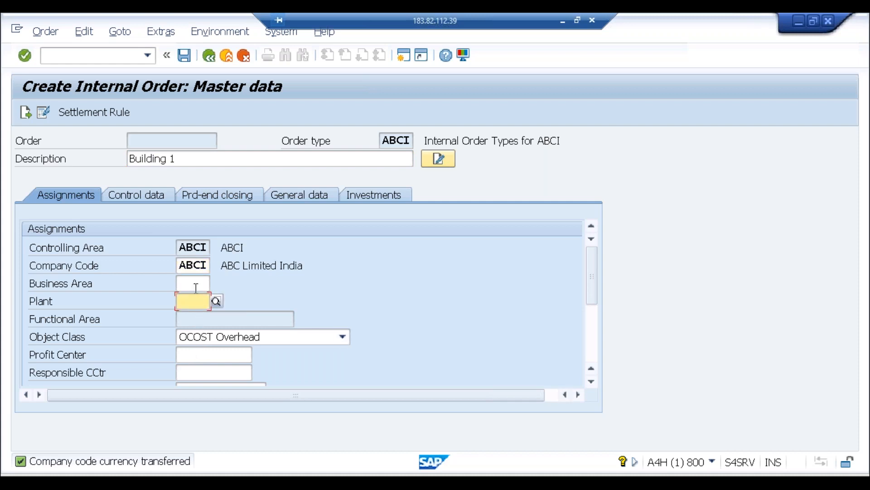
pyautogui.click(196, 286)
pyautogui.click(194, 301)
pyautogui.click(594, 341)
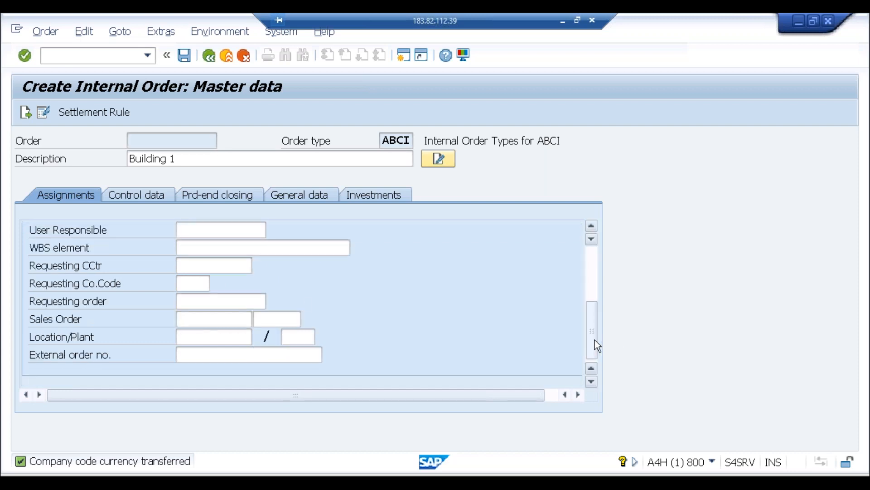
# Try to save the Building 1 order, close the validation messages and recheck the assignment fields.
pyautogui.click(185, 55)
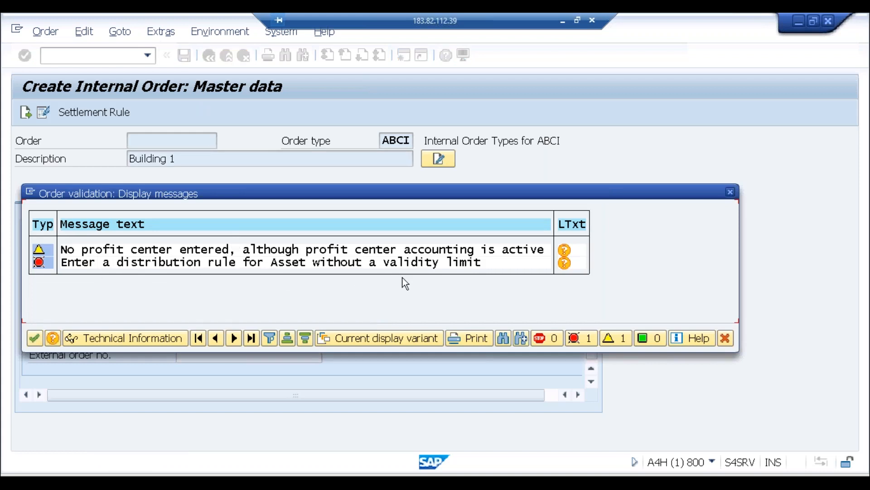
pyautogui.click(34, 339)
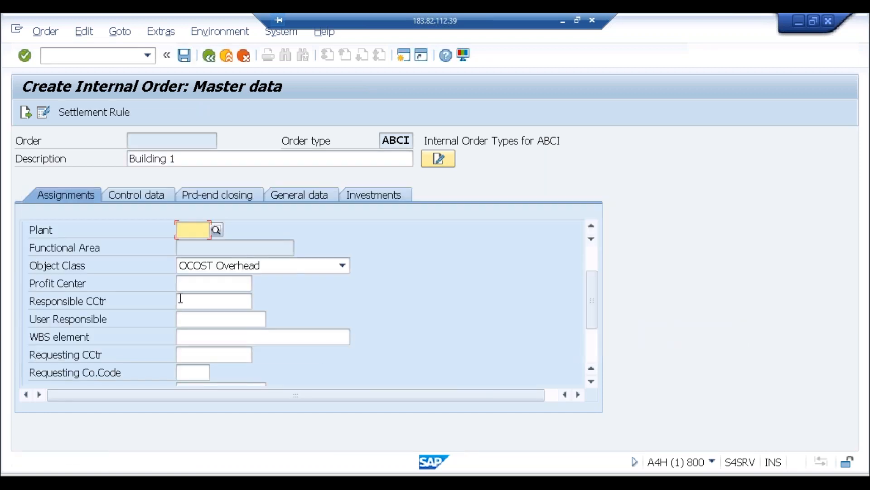
pyautogui.click(596, 252)
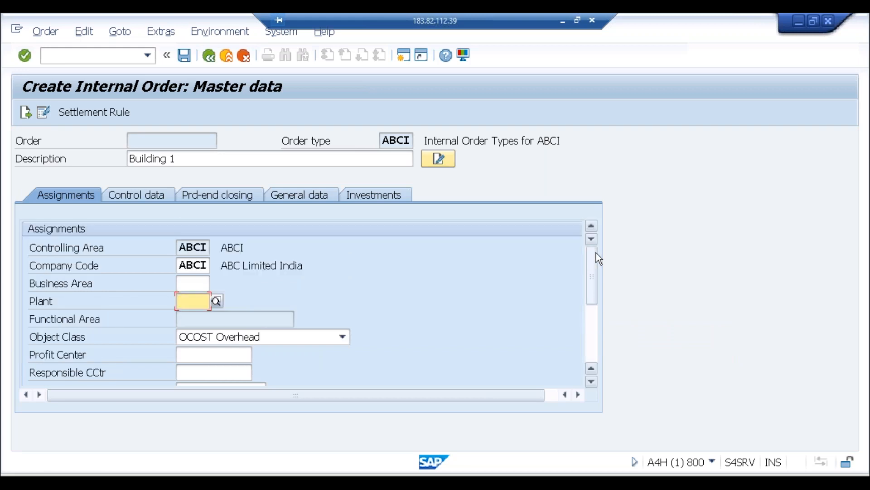
pyautogui.click(598, 317)
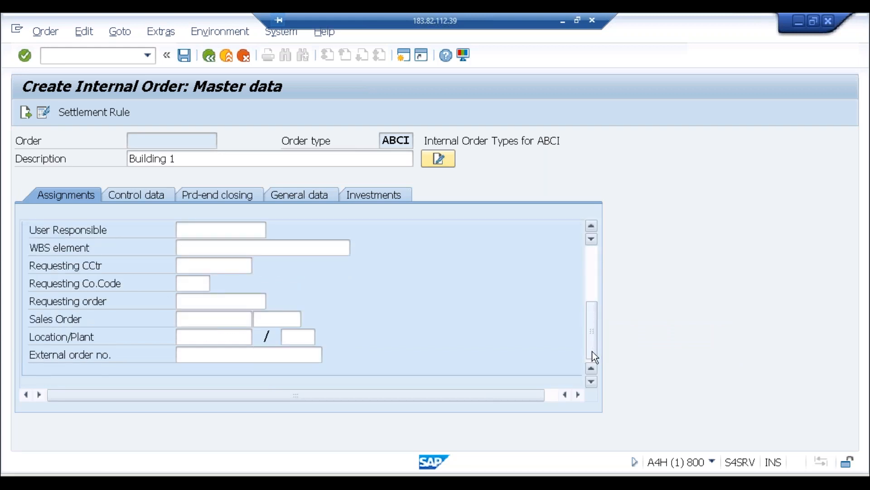
# Open the settlement rule of the Building 1 order at the category of its first distribution rule.
pyautogui.click(108, 111)
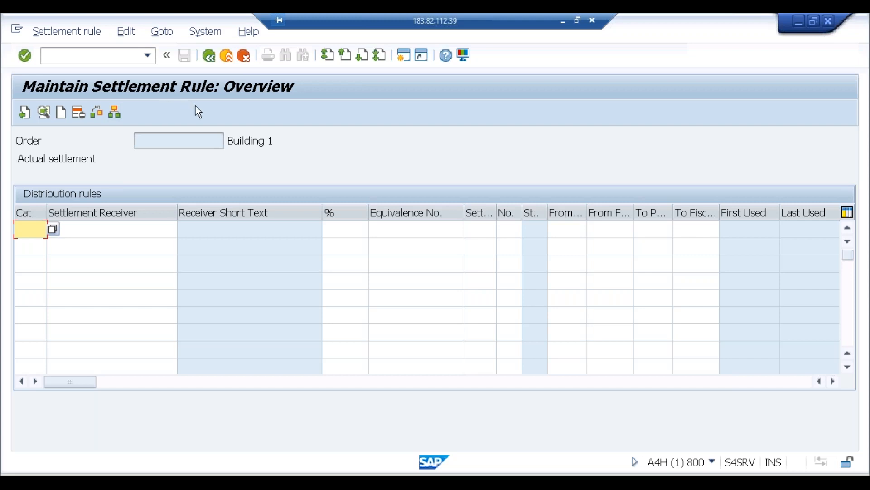
pyautogui.click(113, 235)
pyautogui.click(26, 232)
# Switch to the Notepad notes, review the AUC internal order process steps, and return to the SAP settlement rule.
pyautogui.hotkey('alt', 'Tab')
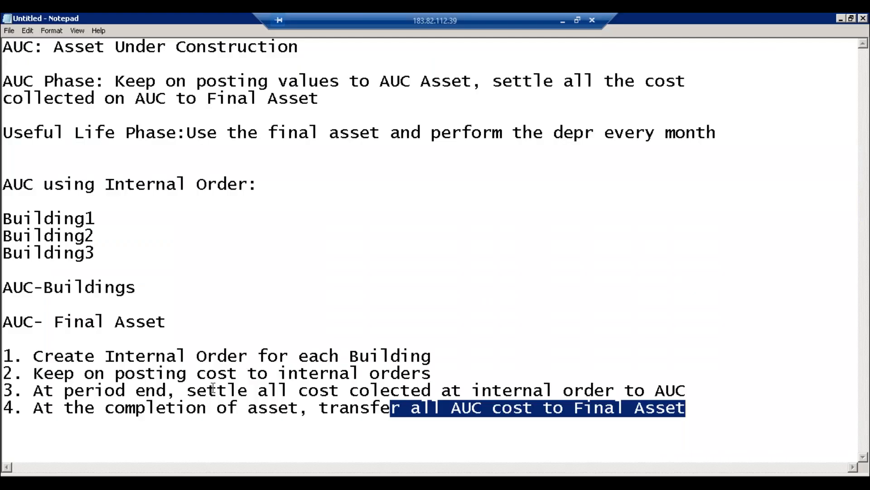
pyautogui.click(238, 368)
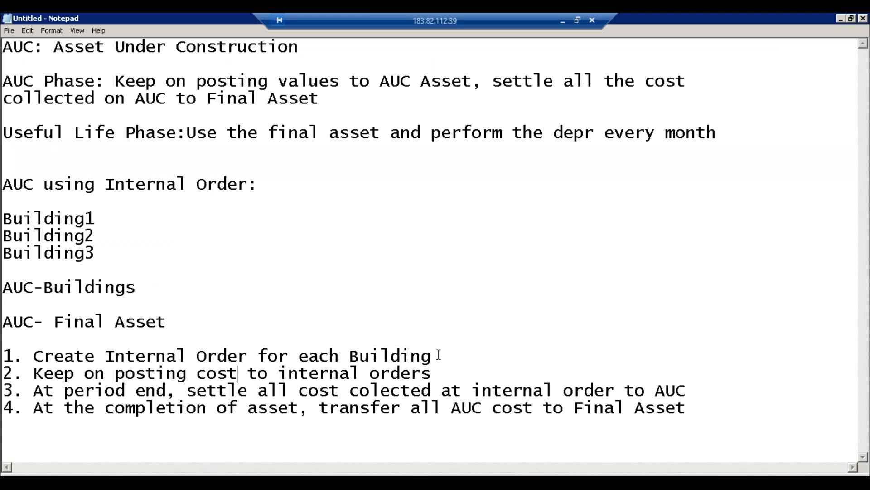
pyautogui.click(433, 373)
pyautogui.moveTo(503, 391); pyautogui.dragTo(635, 392)
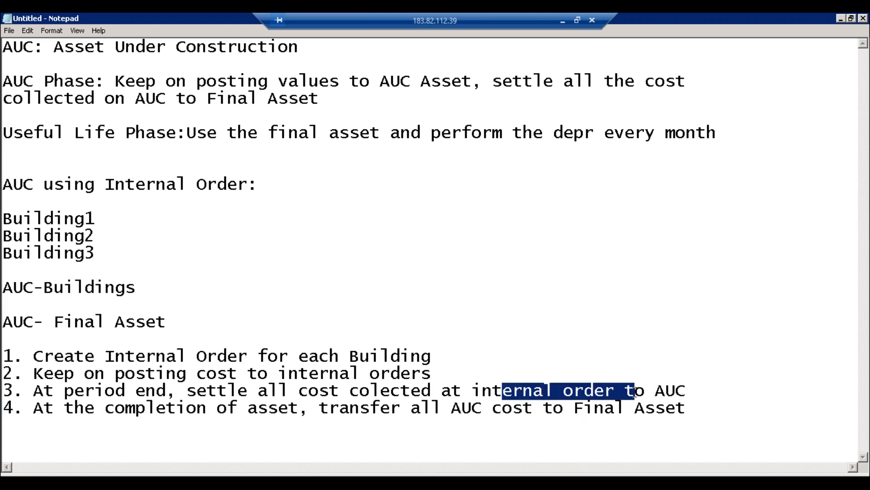
pyautogui.click(689, 392)
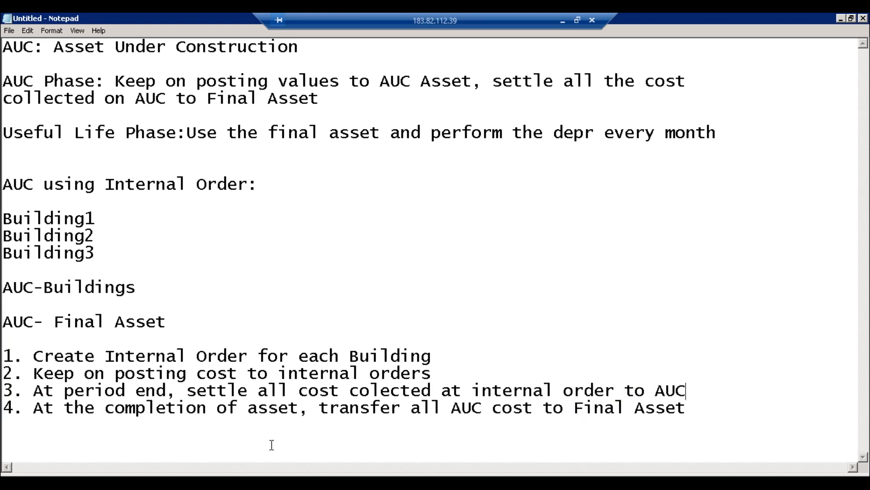
pyautogui.click(198, 475)
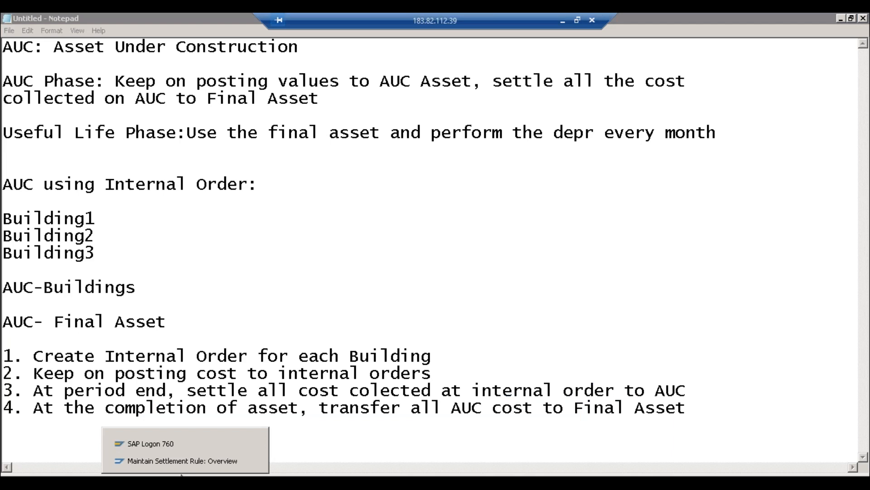
pyautogui.click(182, 461)
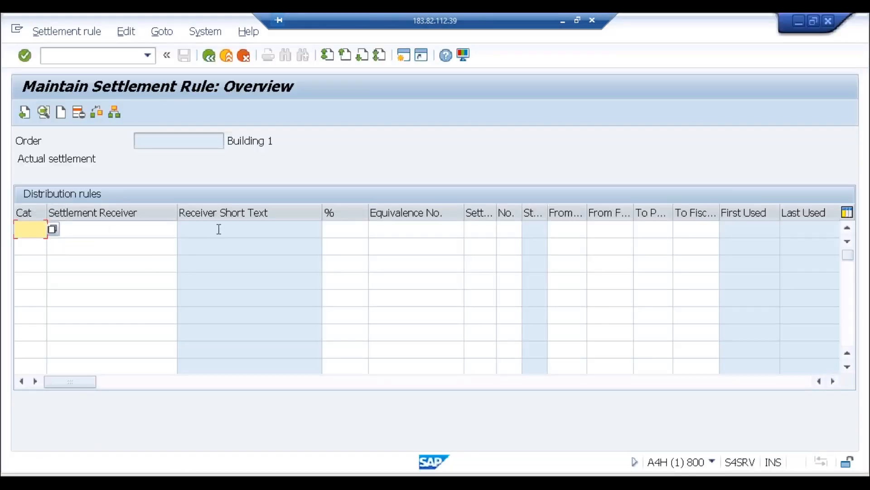
# Open a new session and start creating an asset with AS01 in asset class ABC-AUC for company code ABCI.
pyautogui.click(403, 58)
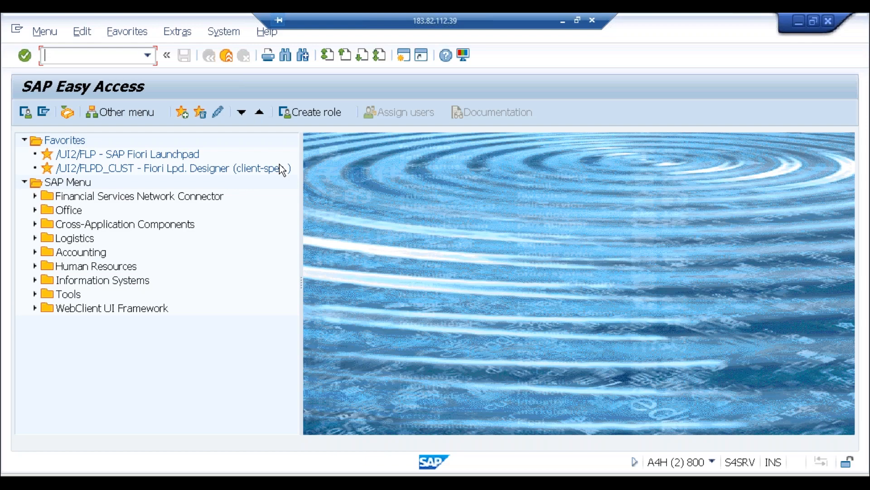
pyautogui.write('as01')
pyautogui.press('Return')
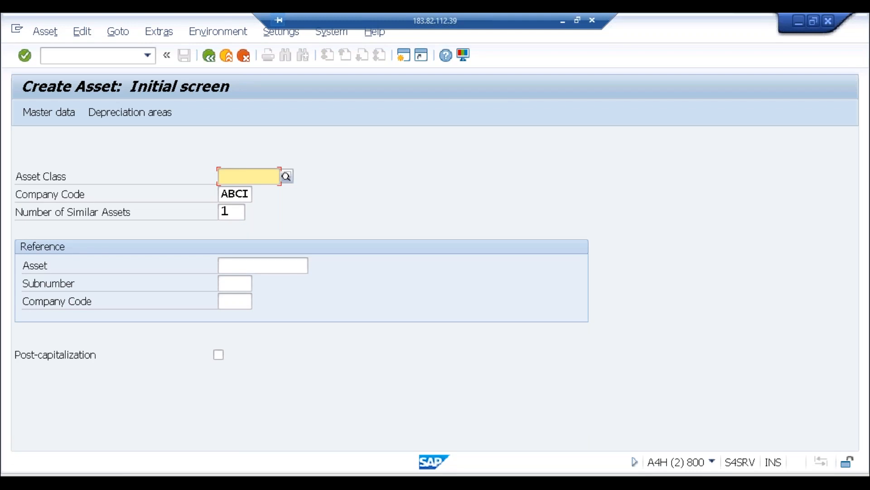
pyautogui.click(287, 178)
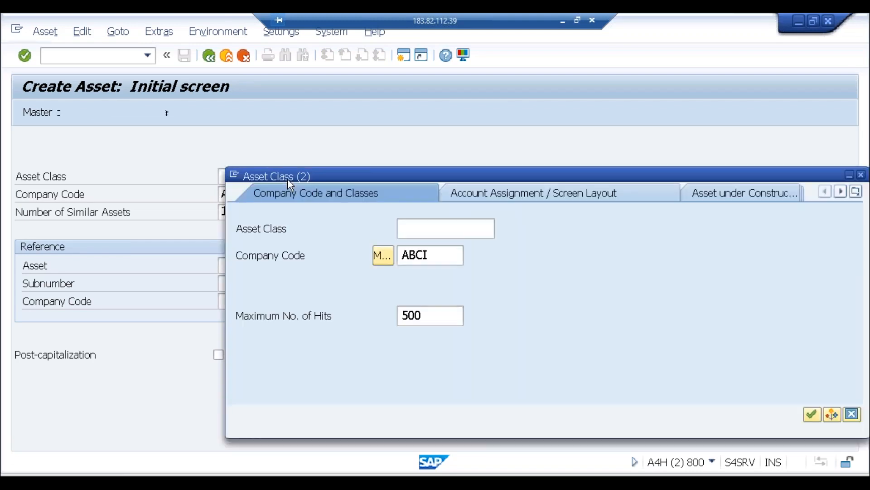
pyautogui.press('Return')
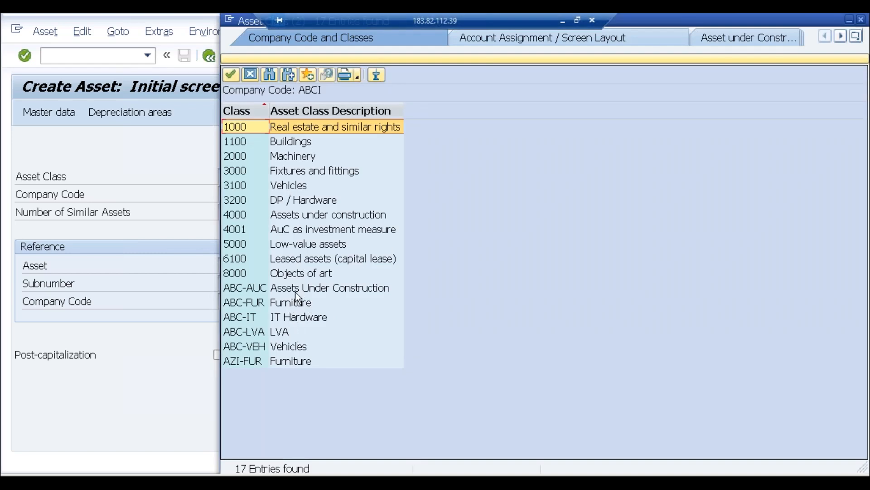
pyautogui.doubleClick(297, 288)
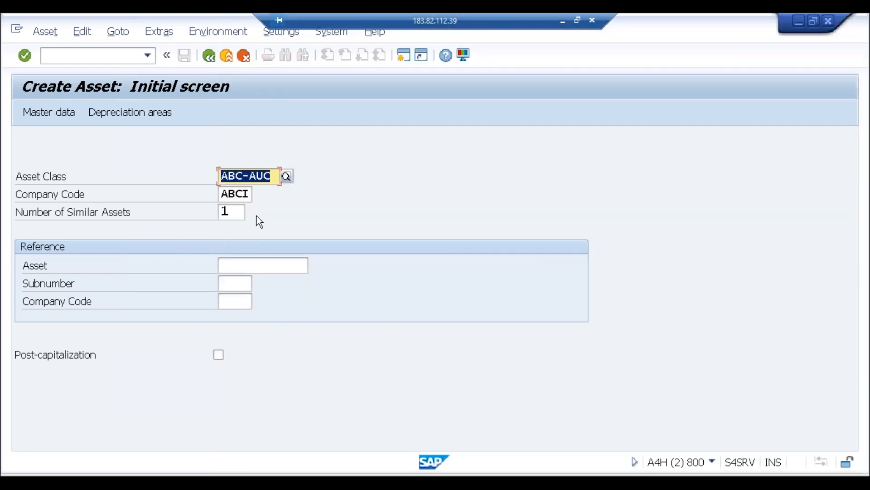
pyautogui.press('Return')
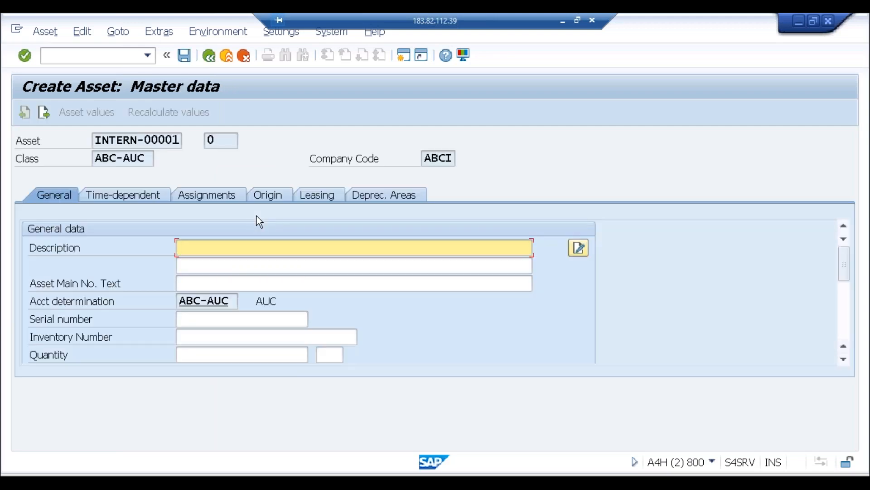
# Enter Buildings as the description of the new asset under construction.
pyautogui.write('Buil')
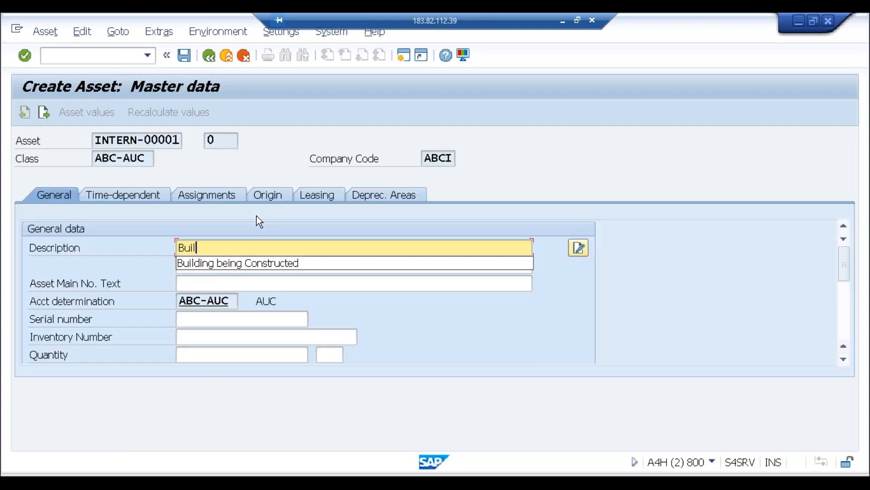
pyautogui.write('ding')
pyautogui.write('s')
pyautogui.press('Tab')
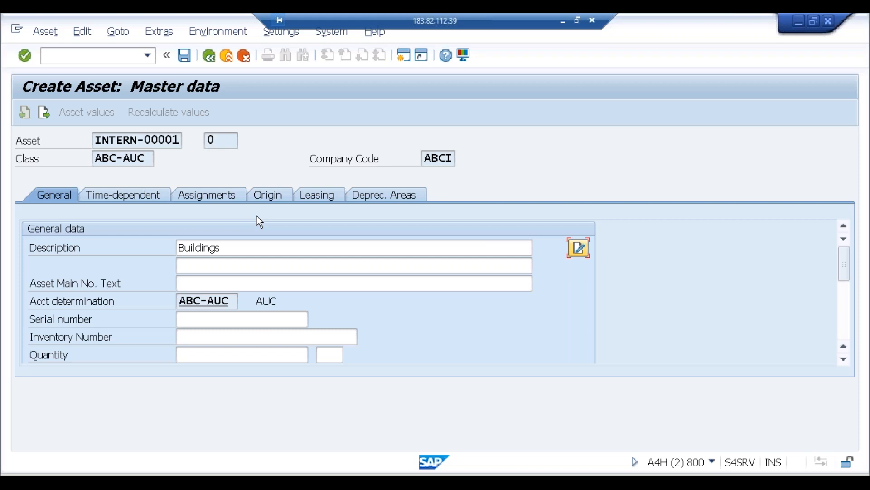
# Review the new asset's time-dependent data, depreciation key and asset class.
pyautogui.click(139, 197)
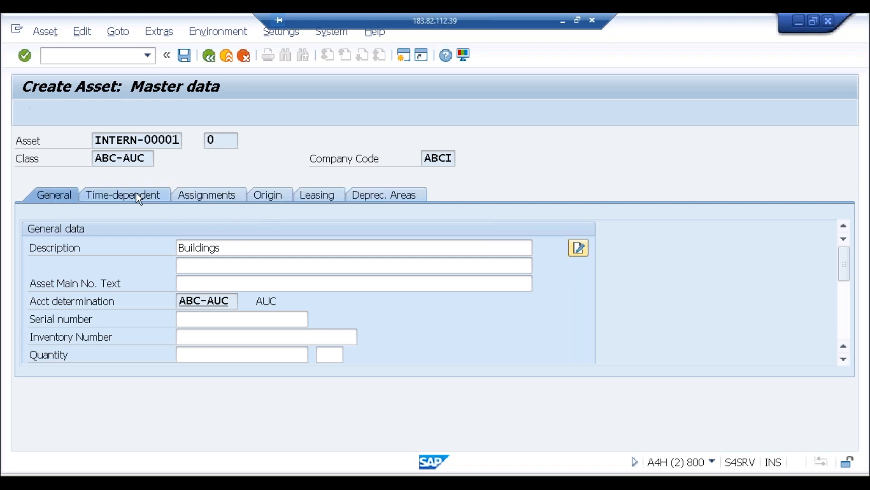
pyautogui.click(203, 271)
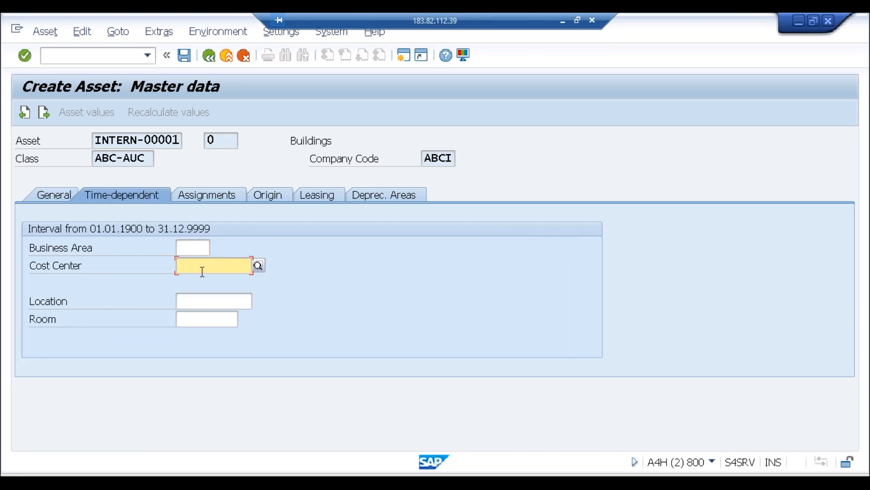
pyautogui.click(194, 280)
pyautogui.click(389, 199)
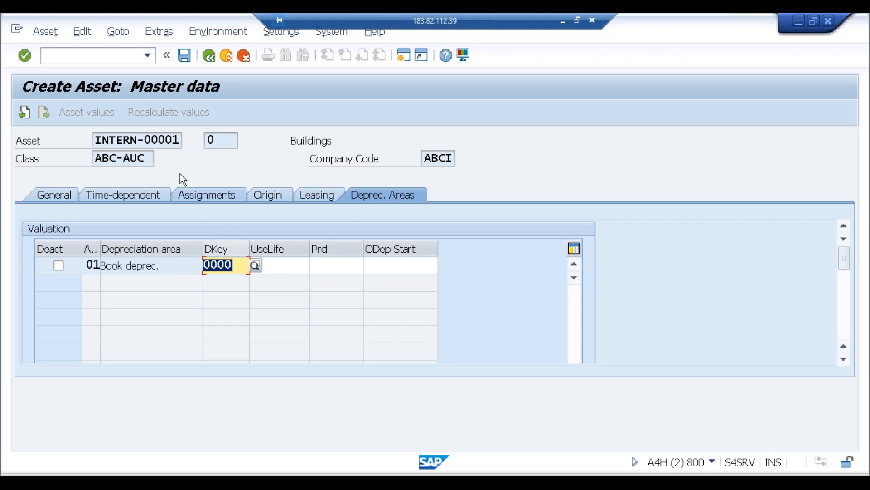
pyautogui.click(145, 157)
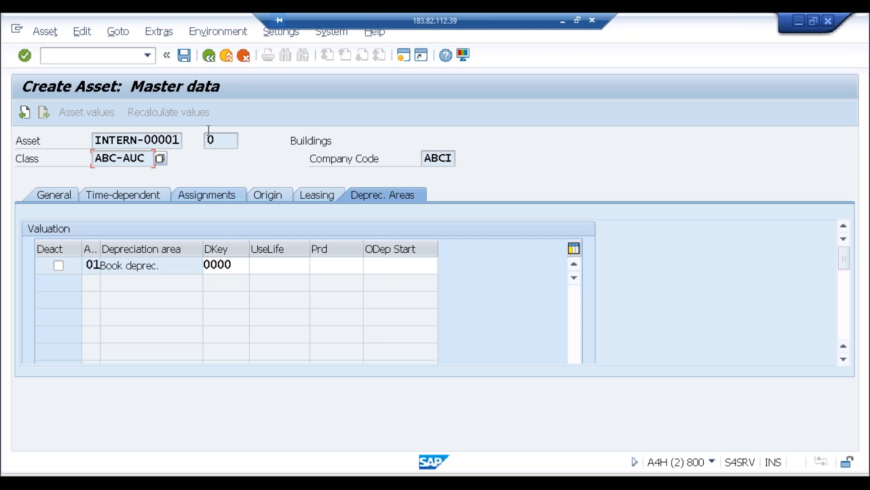
# Save the Buildings asset and switch back to the session with the Building 1 settlement rule.
pyautogui.click(189, 63)
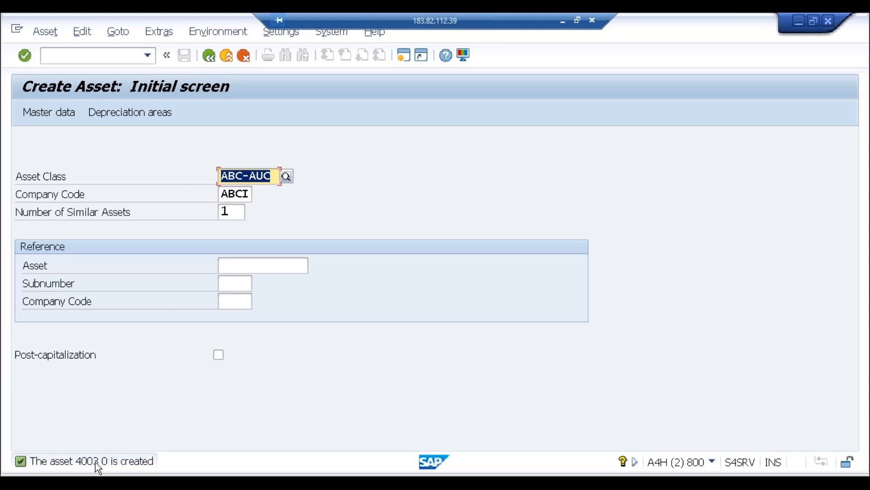
pyautogui.click(185, 475)
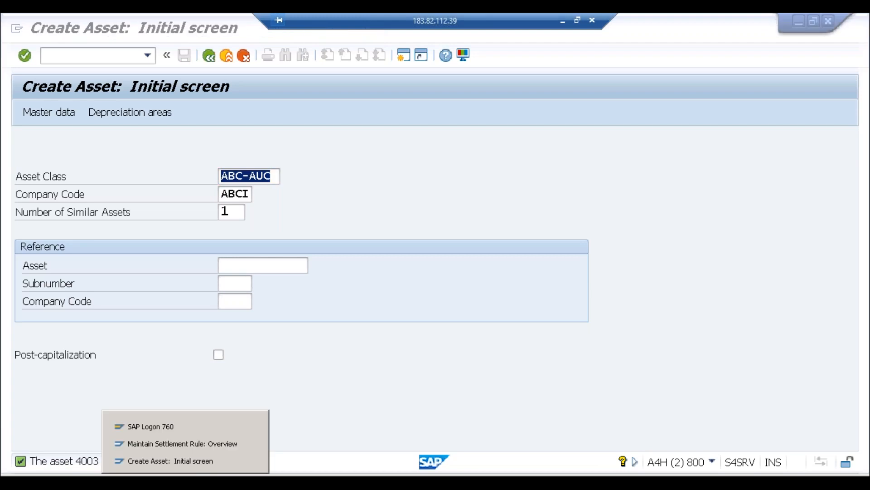
pyautogui.click(188, 437)
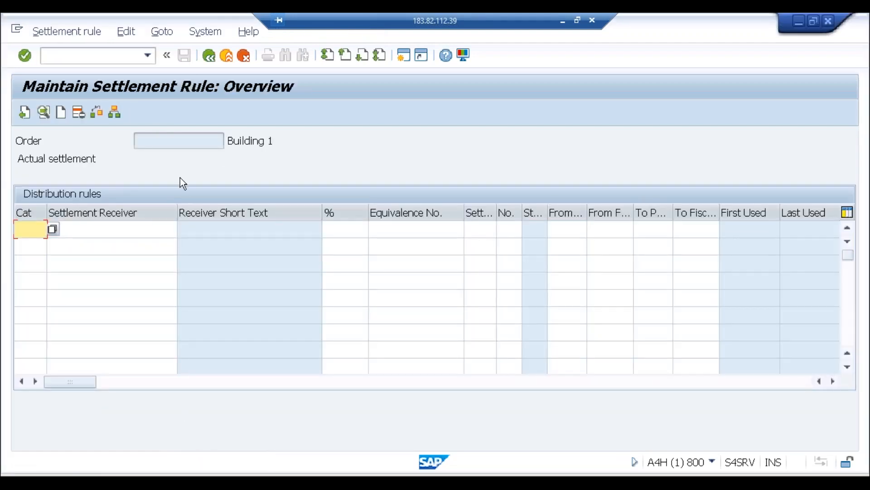
# Add a distribution rule for Building 1 with category FXA and the Buildings asset 4003-0 as settlement receiver.
pyautogui.click(53, 230)
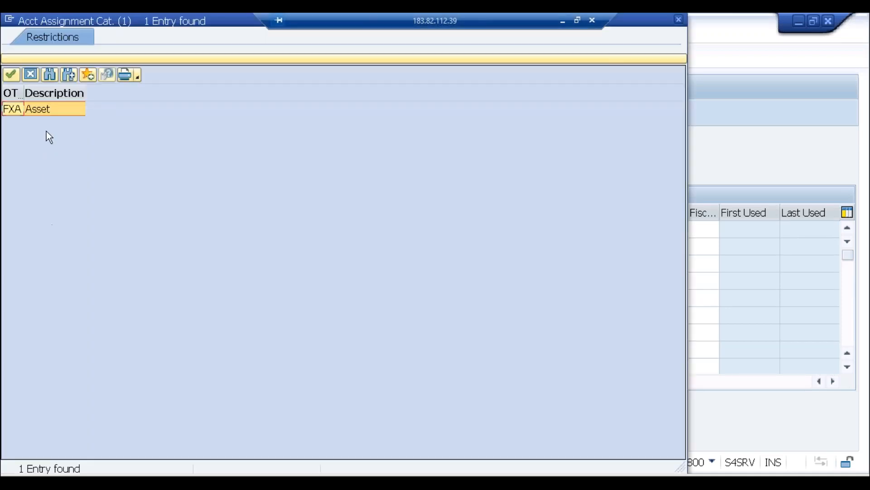
pyautogui.doubleClick(49, 113)
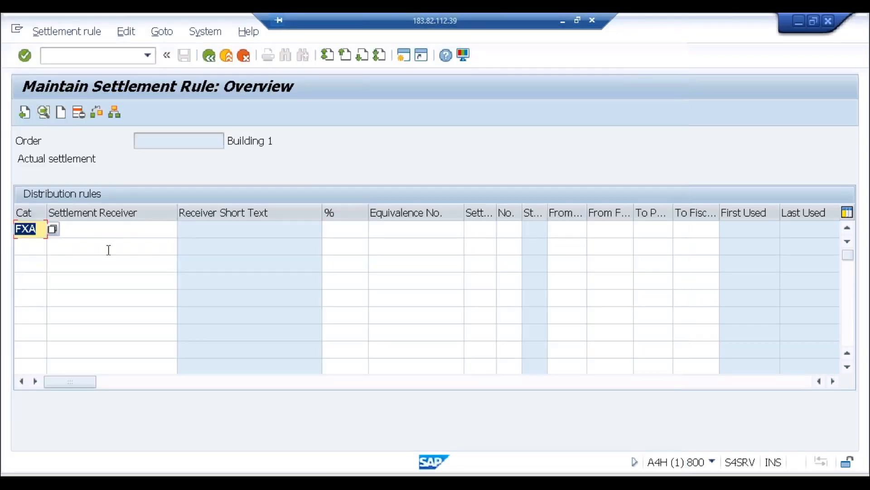
pyautogui.click(109, 232)
pyautogui.click(182, 229)
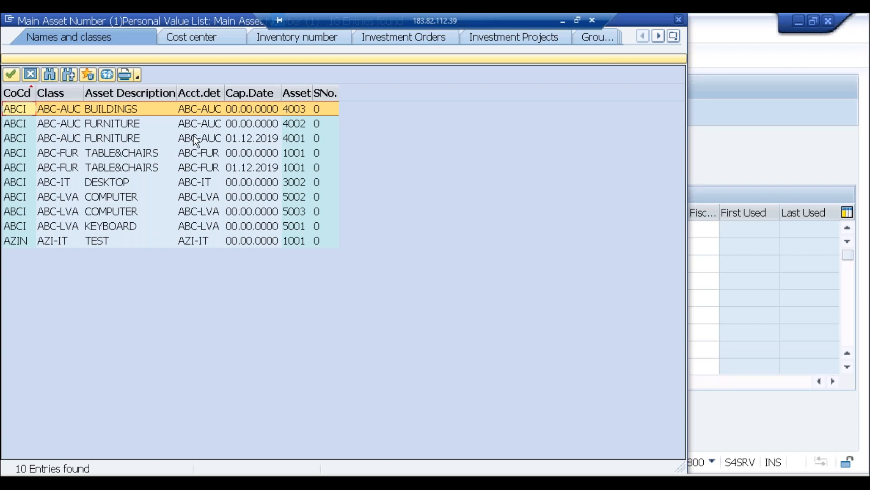
pyautogui.click(232, 111)
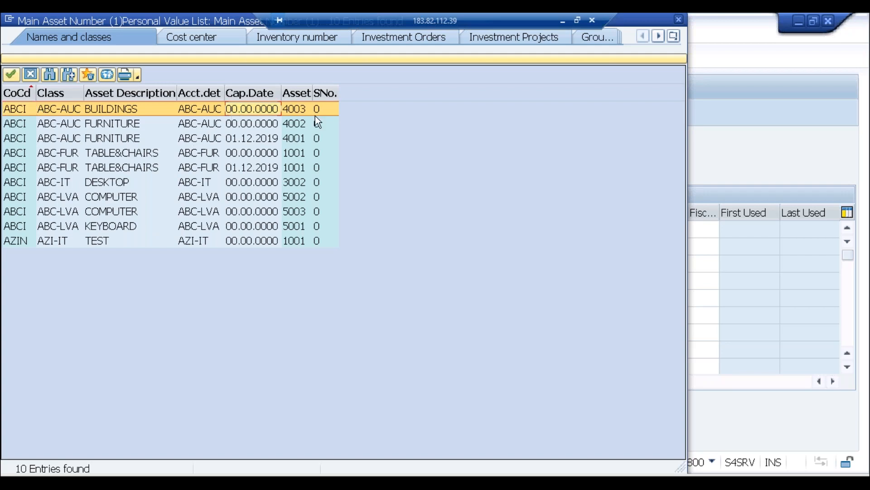
pyautogui.doubleClick(303, 110)
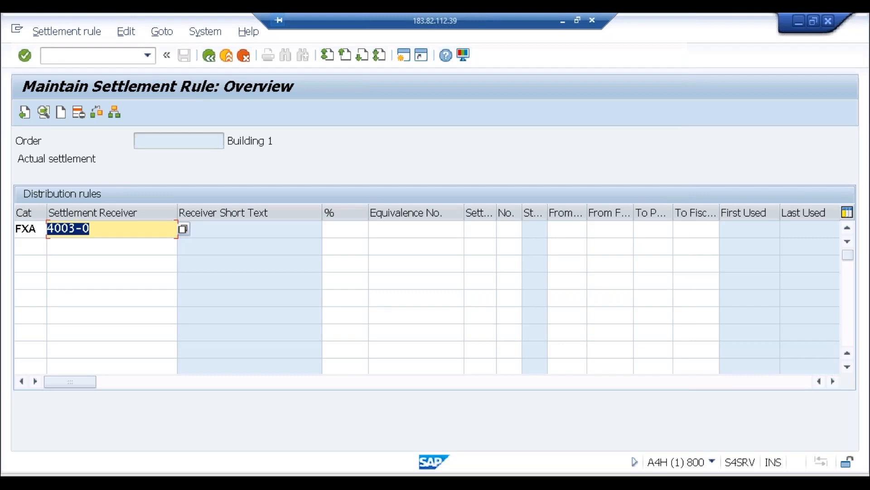
pyautogui.press('Return')
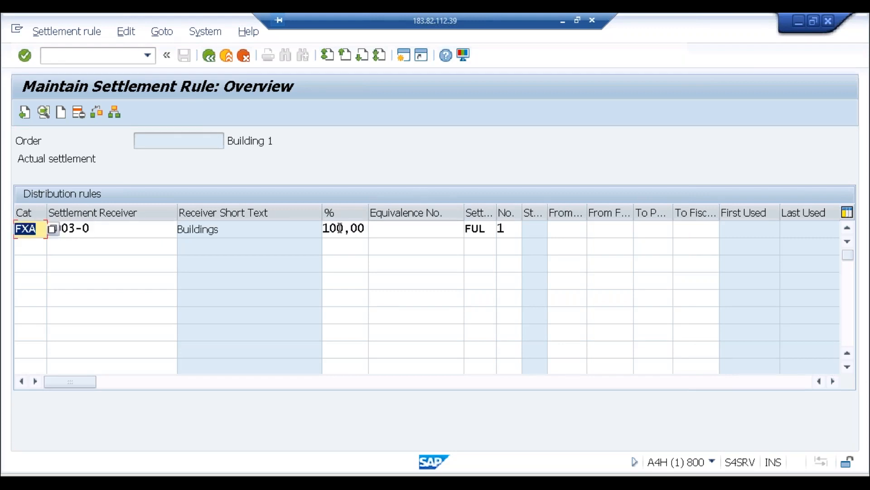
pyautogui.click(338, 230)
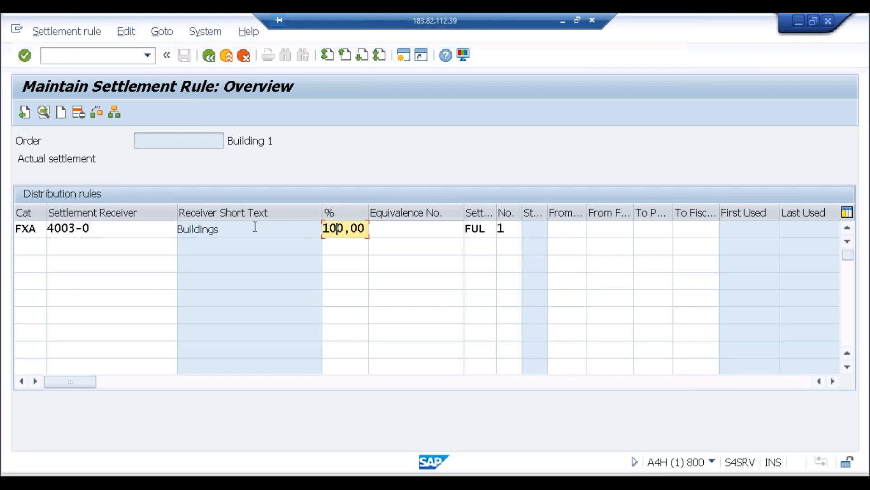
pyautogui.click(168, 142)
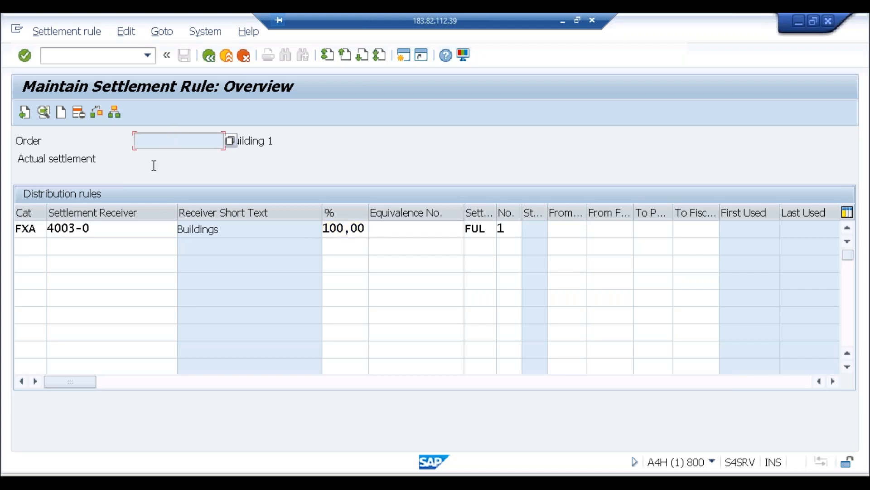
pyautogui.click(116, 229)
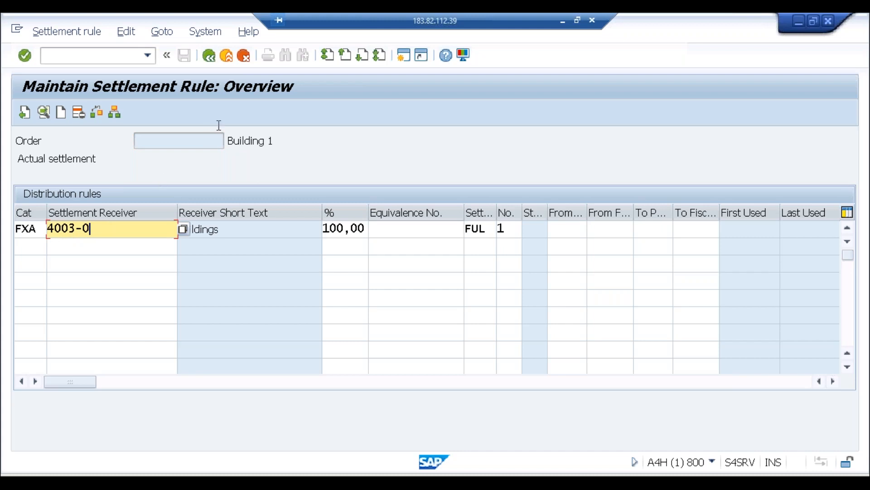
# Return to the Building 1 order's master data and save the order, accepting the validation warning.
pyautogui.click(208, 55)
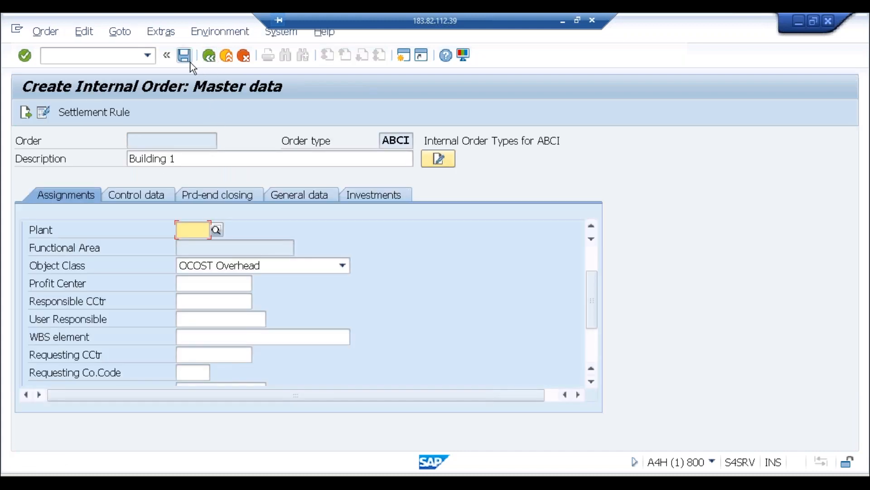
pyautogui.click(184, 55)
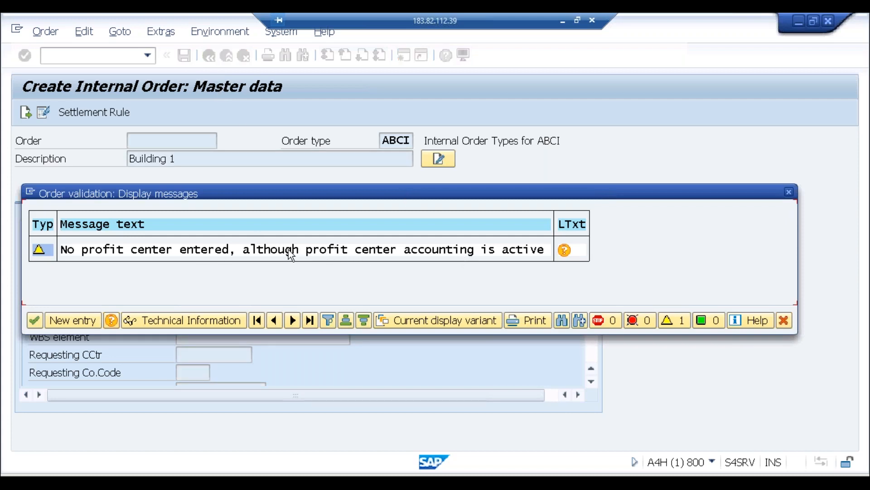
pyautogui.click(34, 321)
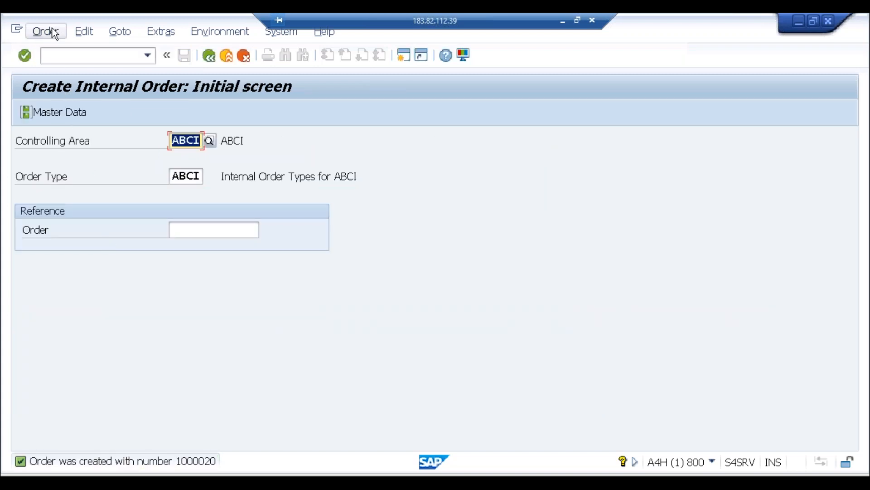
# Reopen the Building 1 order in change mode, assign profit center TEST and save it.
pyautogui.click(52, 32)
pyautogui.click(52, 84)
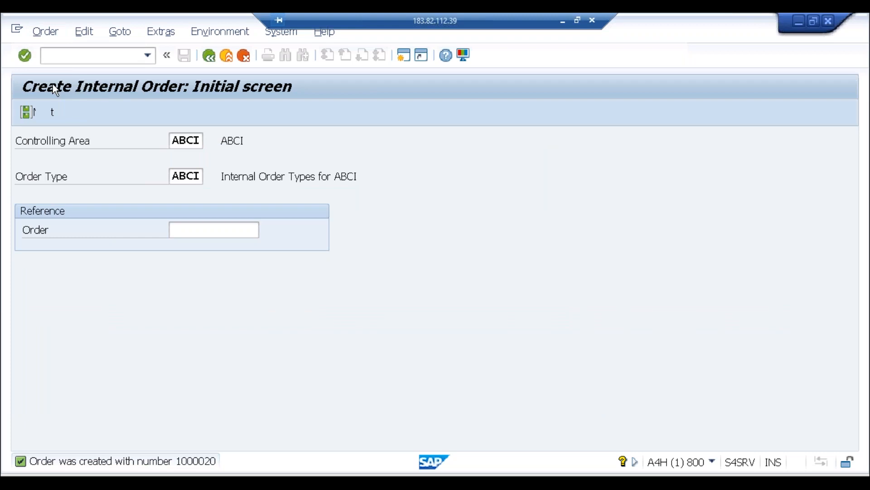
pyautogui.press('Return')
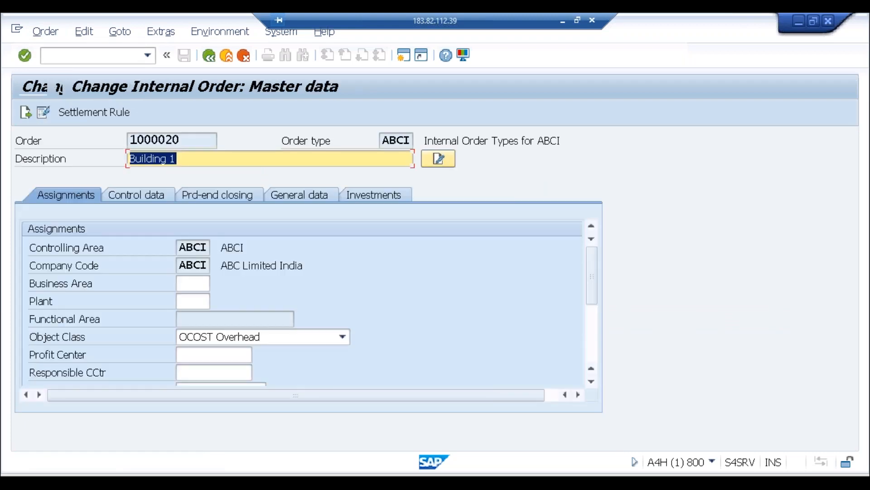
pyautogui.click(214, 356)
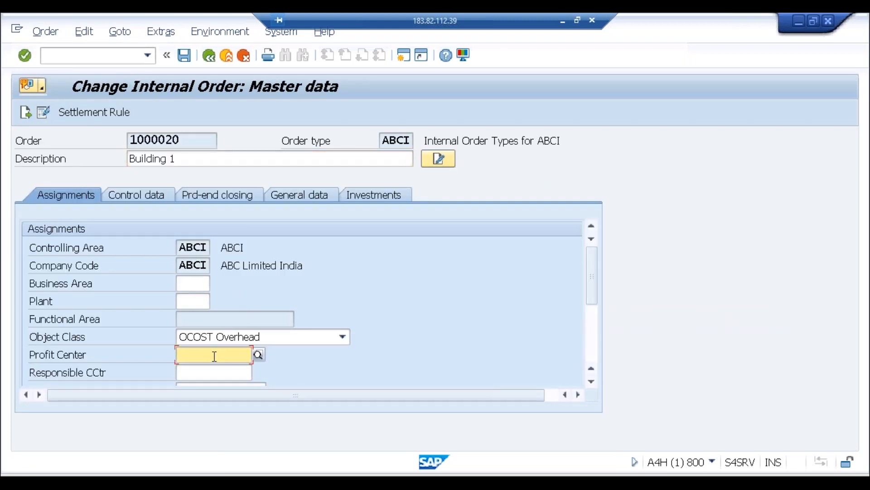
pyautogui.click(262, 355)
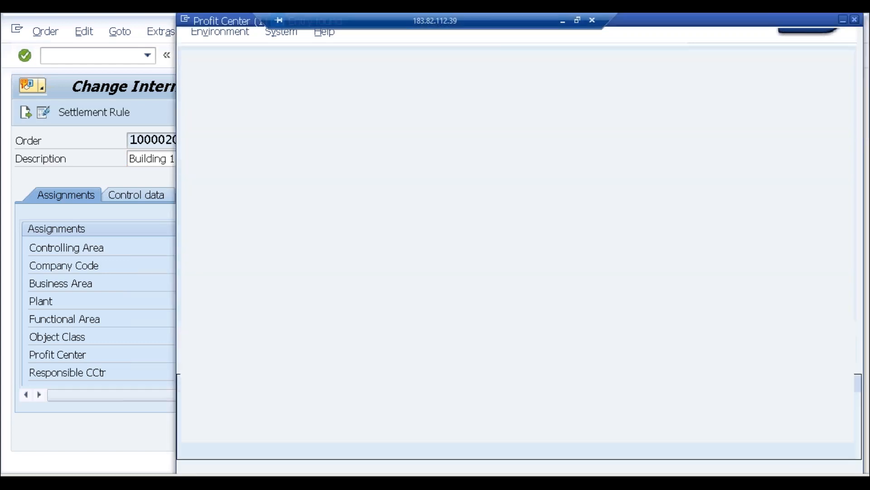
pyautogui.doubleClick(206, 108)
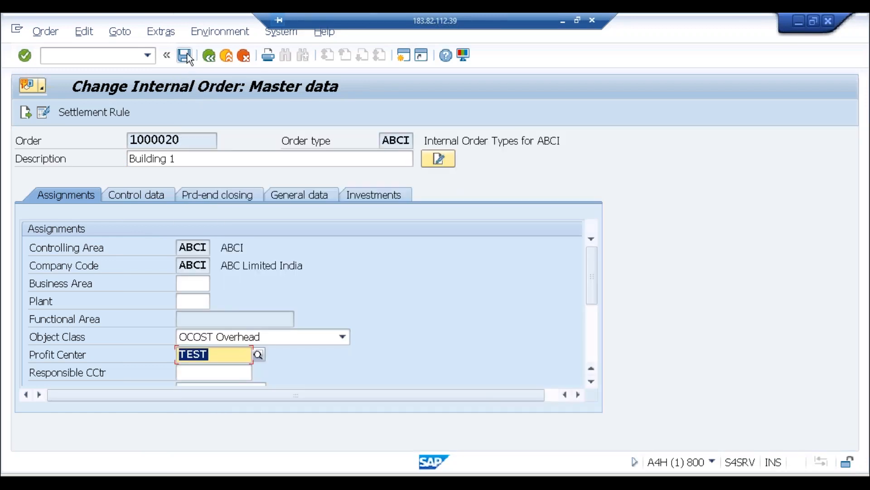
pyautogui.click(187, 59)
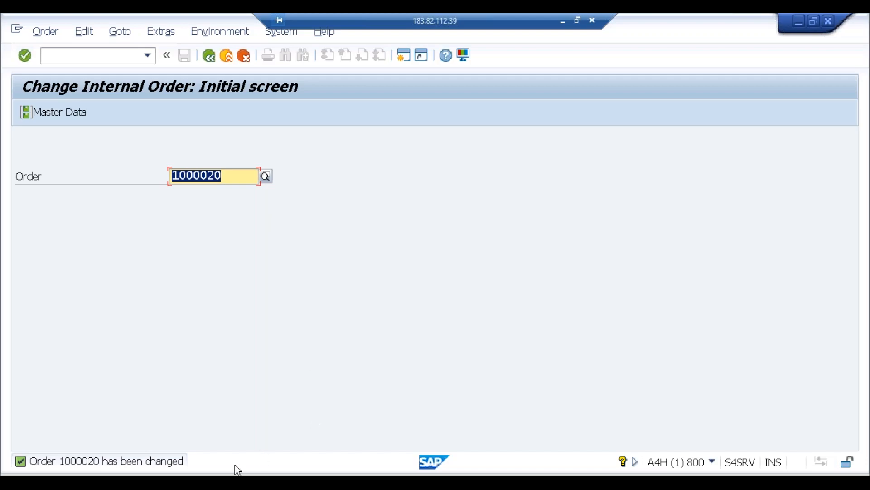
# Check the process steps in the Notepad notes and switch back to the SAP internal order session.
pyautogui.click(223, 474)
pyautogui.click(235, 373)
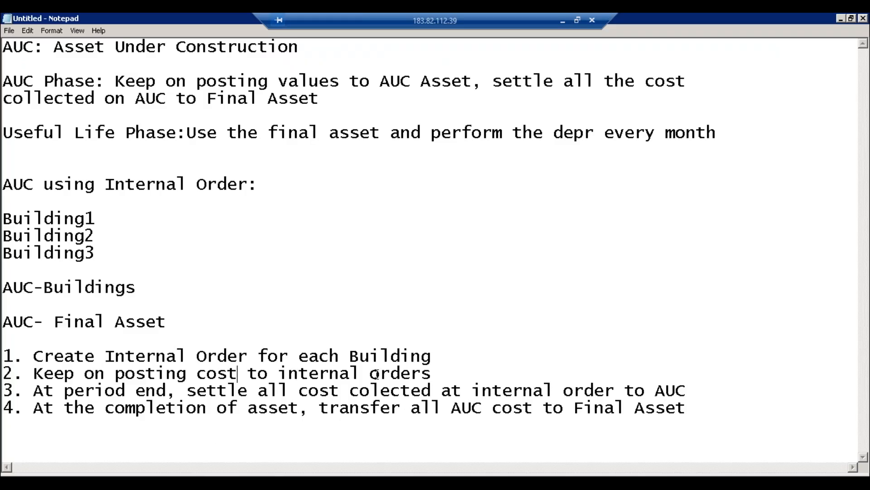
pyautogui.moveTo(235, 473)
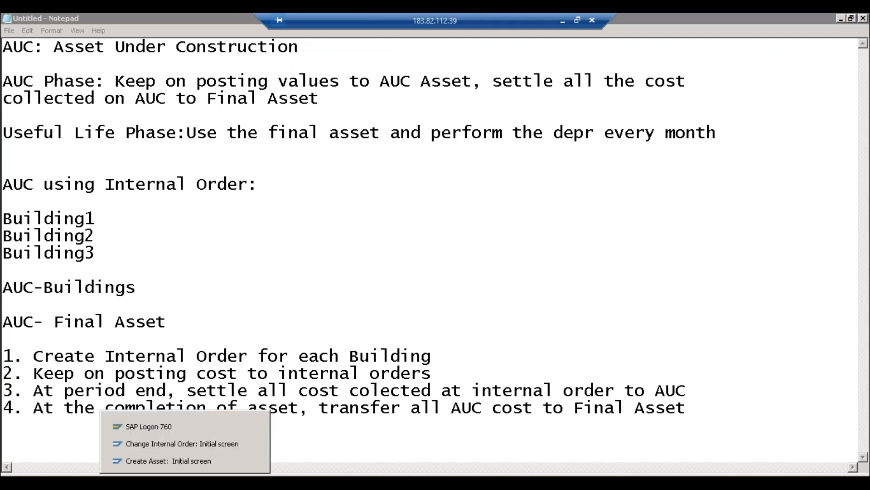
pyautogui.click(180, 445)
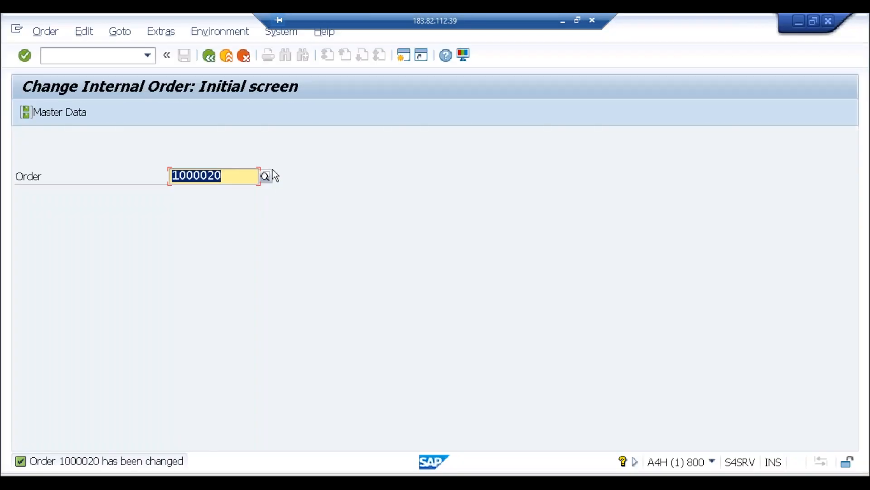
# Start a G/L account document with FB50 in a new session and enter document date 09122019.
pyautogui.click(404, 56)
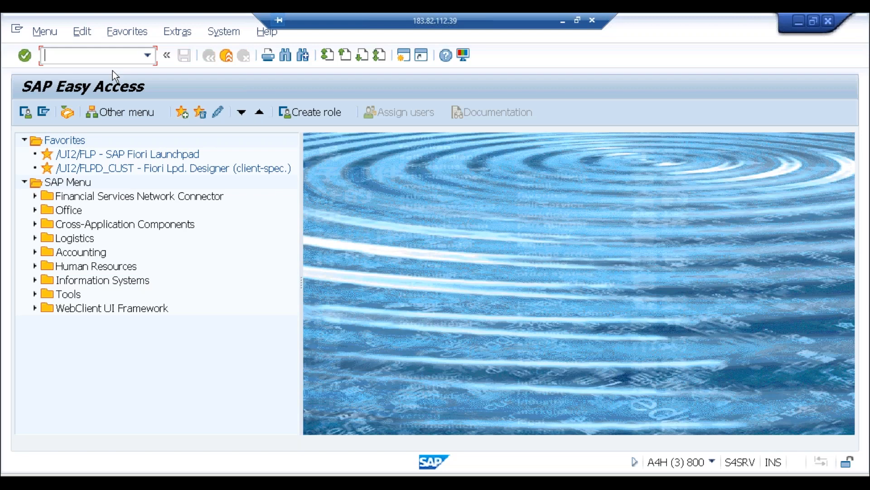
pyautogui.write('fb50')
pyautogui.press('Return')
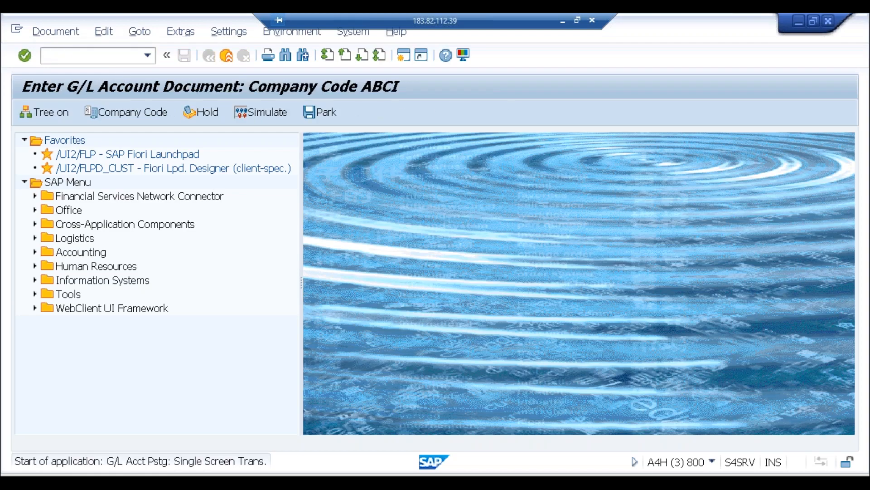
pyautogui.write('0912201')
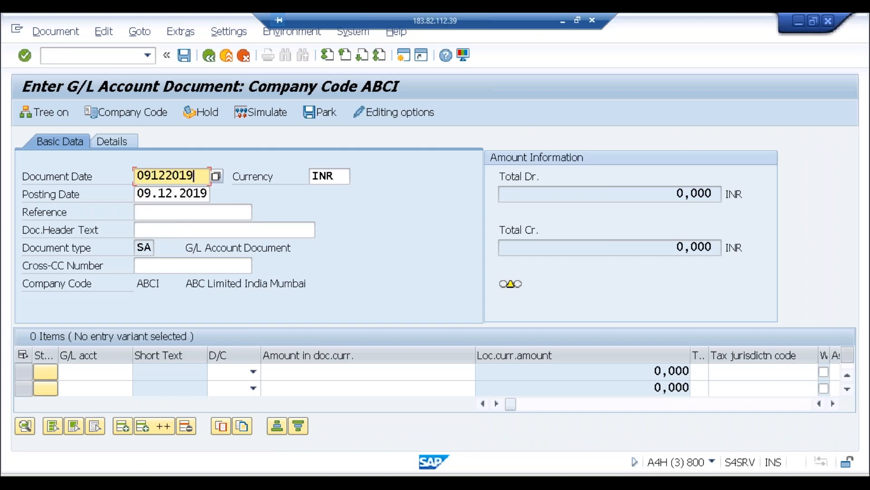
pyautogui.write('9')
pyautogui.press('Tab')
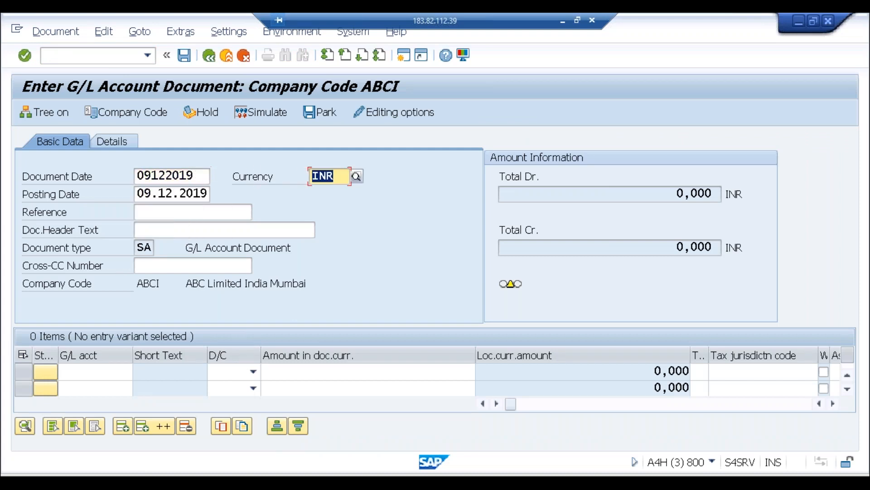
# Look up the G/L accounts sorted by number and select 4002 Electricity Charges for the first line item.
pyautogui.click(93, 378)
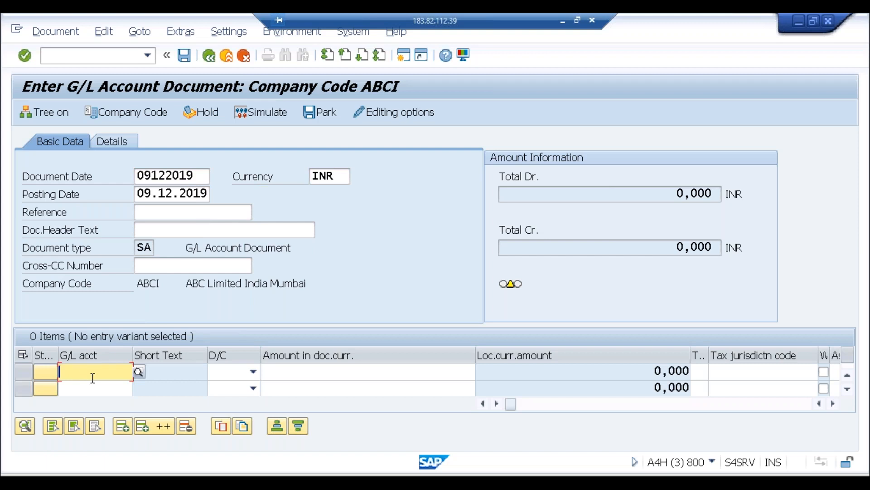
pyautogui.click(138, 371)
pyautogui.press('Return')
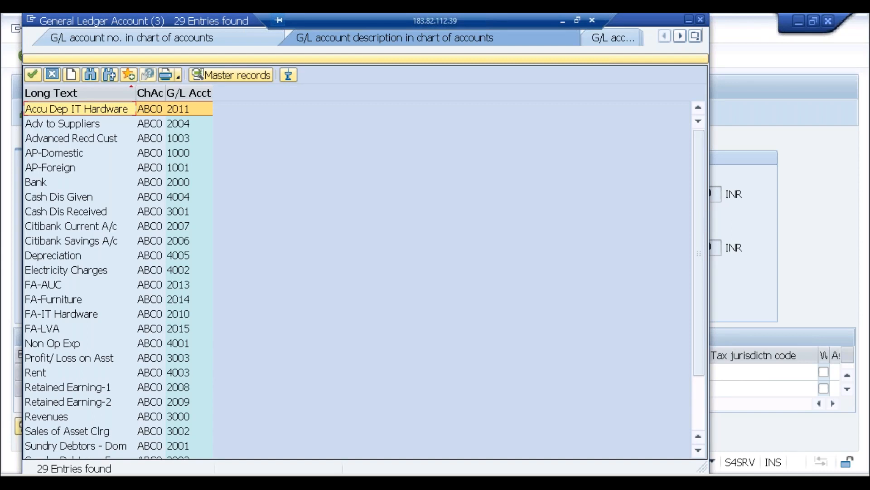
pyautogui.click(188, 93)
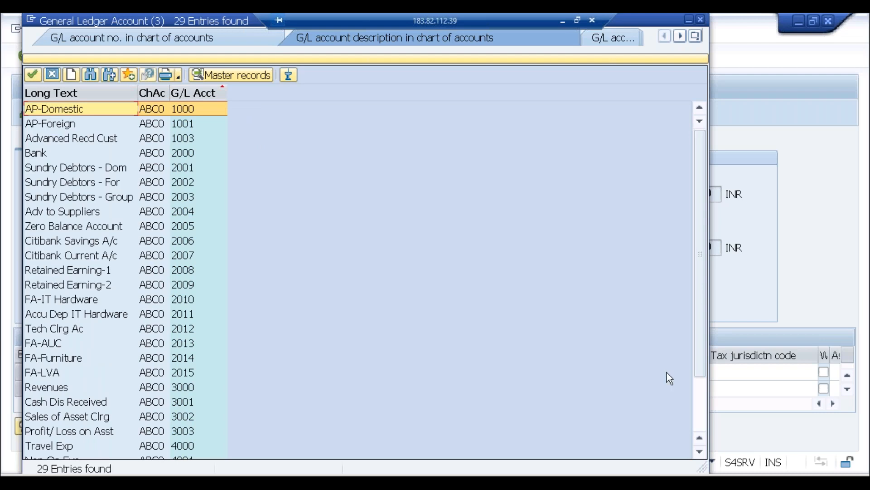
pyautogui.click(700, 393)
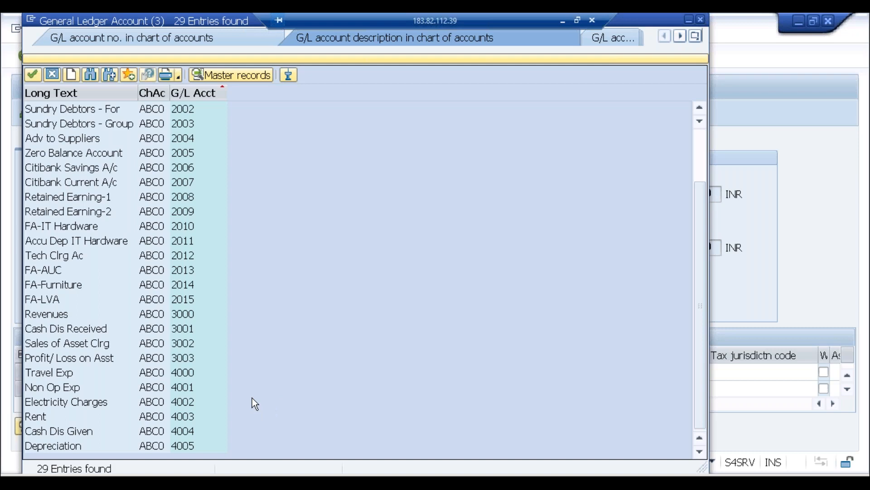
pyautogui.click(186, 402)
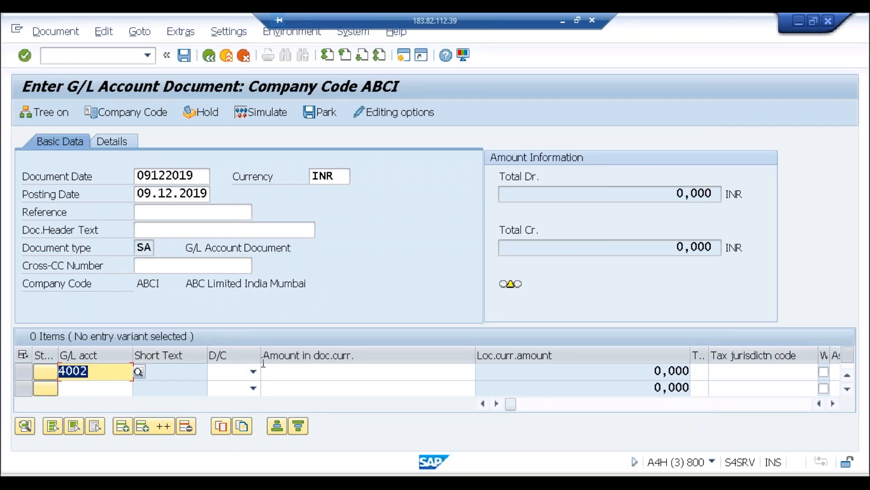
# Set the Electricity Charges line to debit with an amount of 10000.
pyautogui.click(254, 373)
pyautogui.click(236, 399)
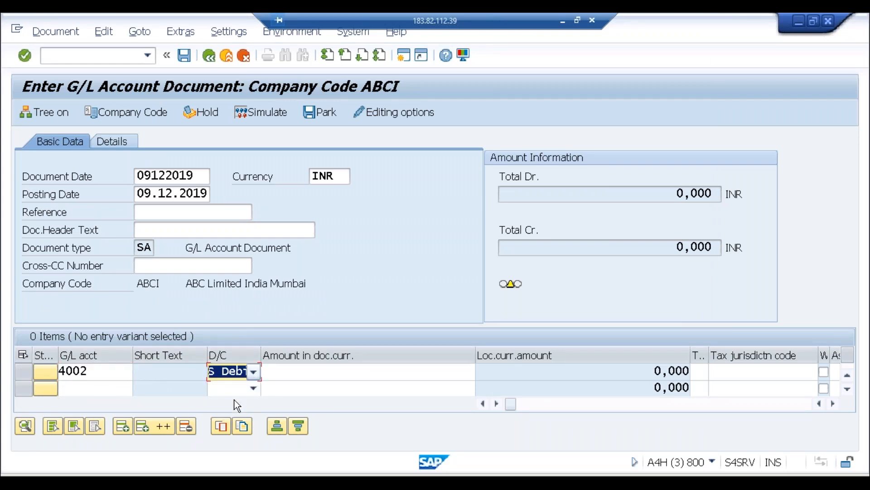
pyautogui.click(306, 370)
pyautogui.write('10000')
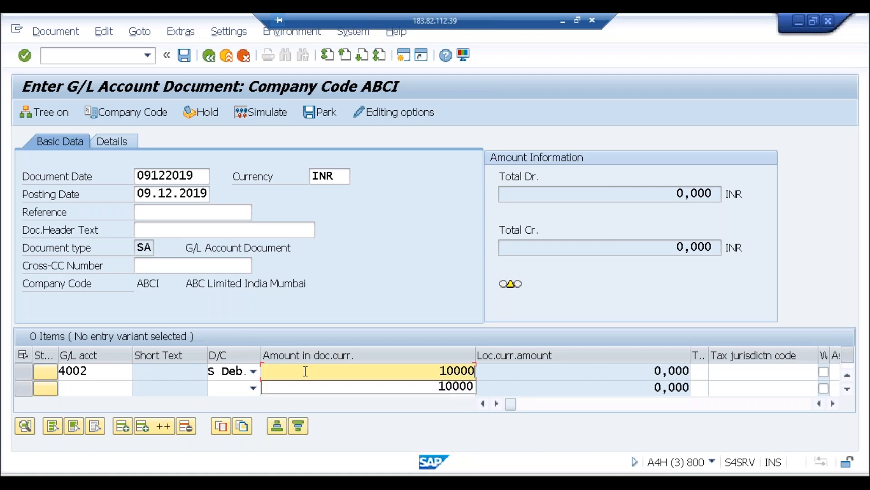
pyautogui.press('Tab')
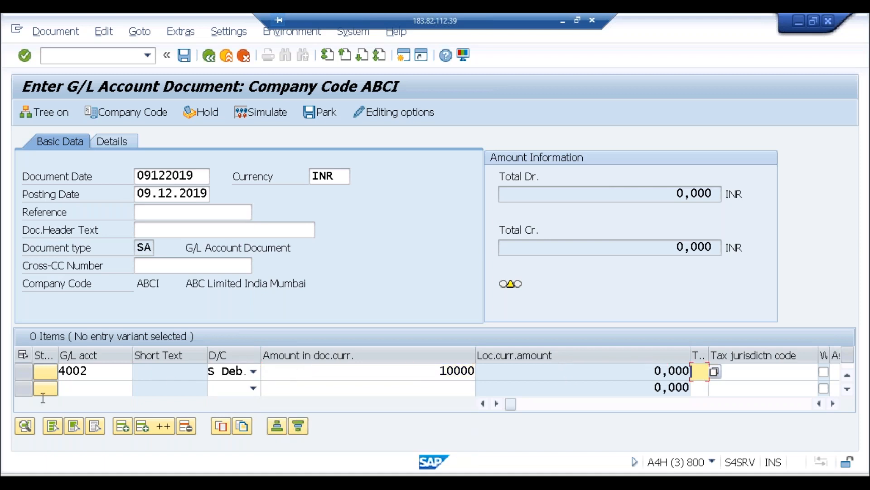
# Enter G/L account 2000 as the second line item with a credit of 10000 and validate the document entries.
pyautogui.click(68, 390)
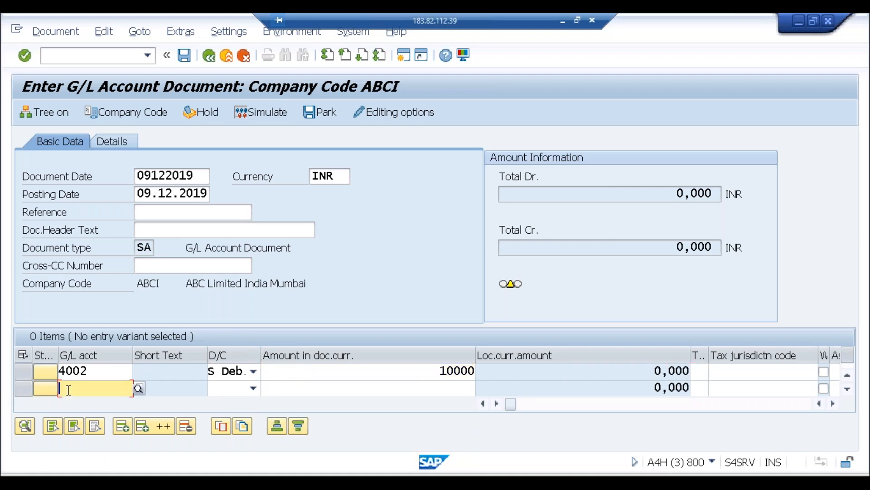
pyautogui.write('2000')
pyautogui.press('Tab')
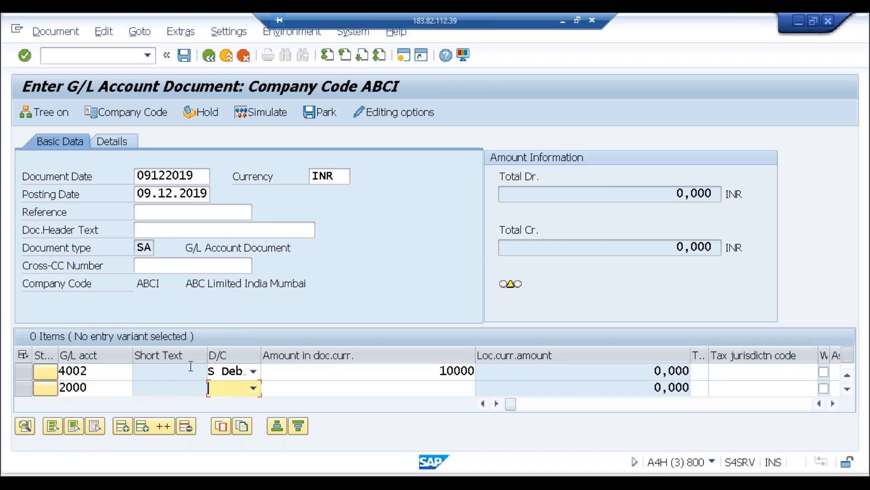
pyautogui.click(248, 389)
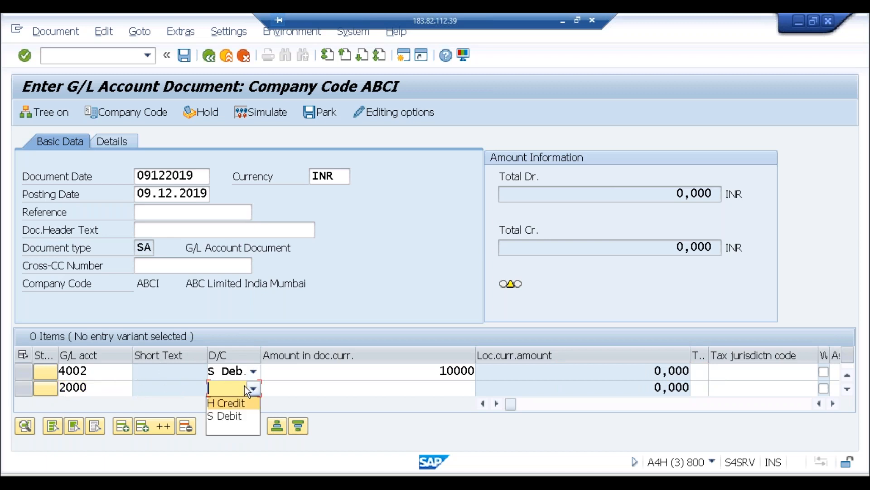
pyautogui.click(229, 403)
pyautogui.click(317, 384)
pyautogui.write('10000')
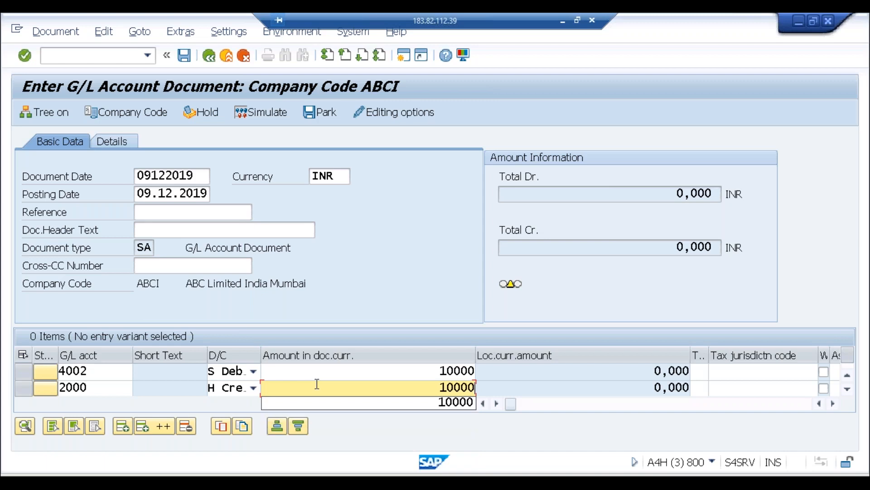
pyautogui.press('Tab')
pyautogui.press('Return')
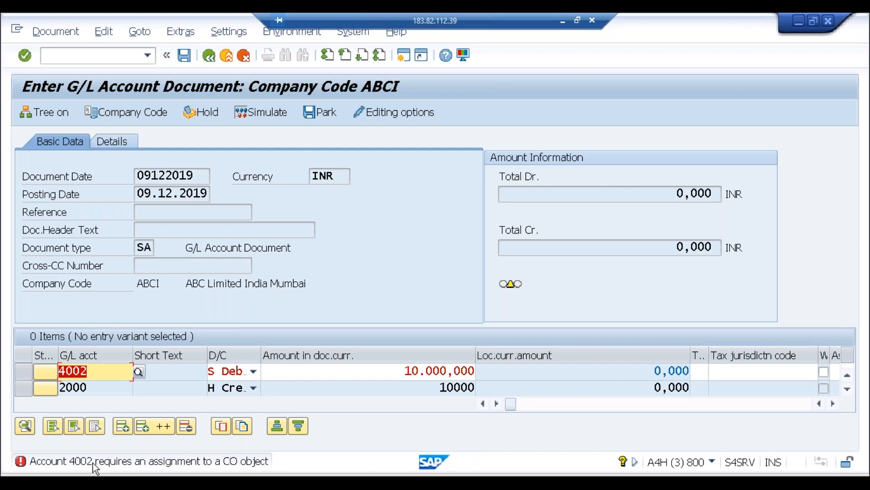
# Assign the Building 1 internal order to the Electricity Charges line by looking it up in controlling area ABCI, and validate the document.
pyautogui.click(99, 377)
pyautogui.press('Tab')
pyautogui.press('Tab')
pyautogui.press('Tab')
pyautogui.press('Tab')
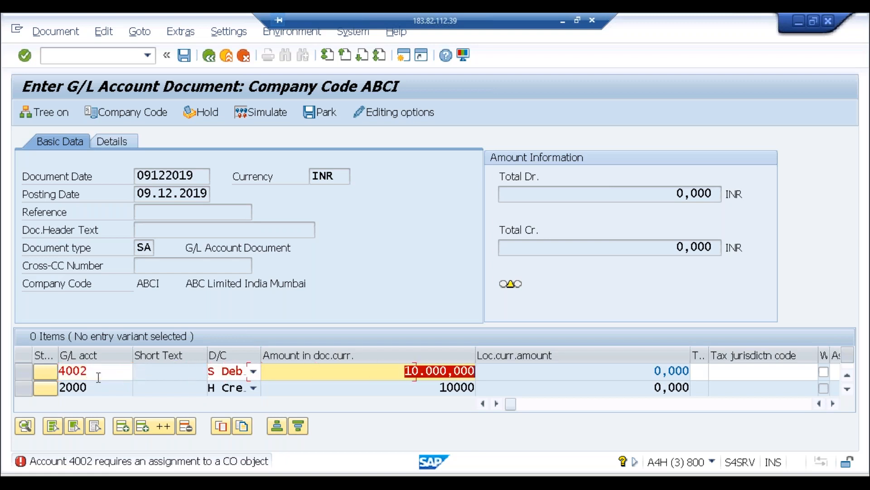
pyautogui.press('Tab')
pyautogui.press('Tab')
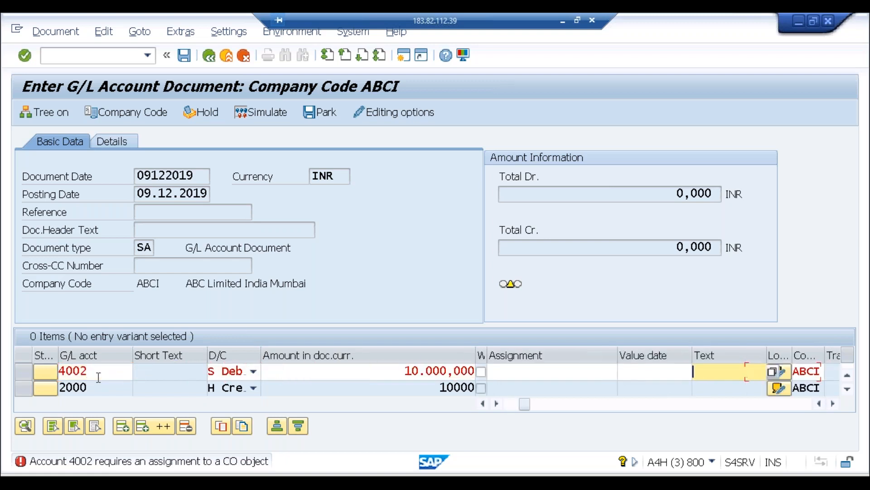
pyautogui.press('Tab')
pyautogui.press('Tab')
pyautogui.press('Tab')
pyautogui.press('Tab')
pyautogui.press('Tab')
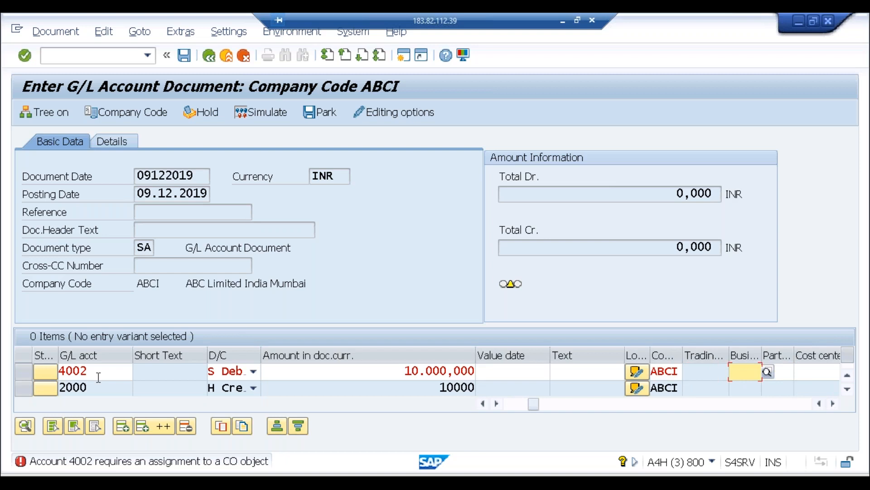
pyautogui.press('Tab')
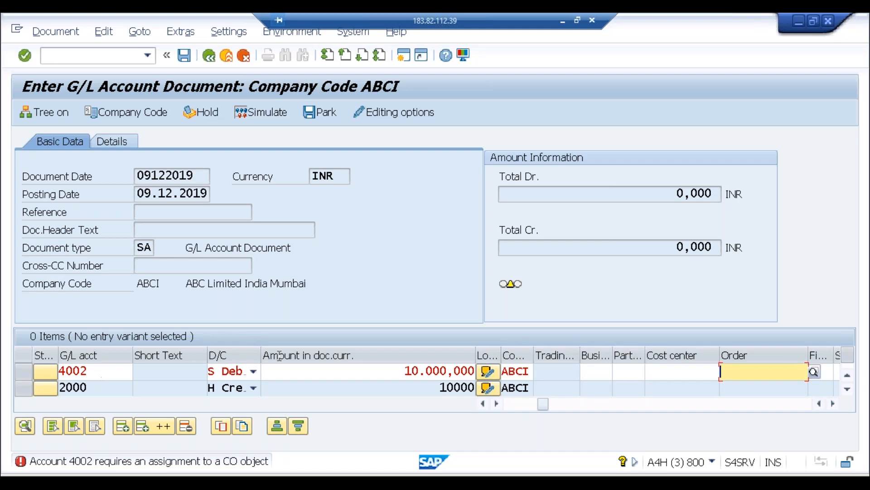
pyautogui.click(814, 372)
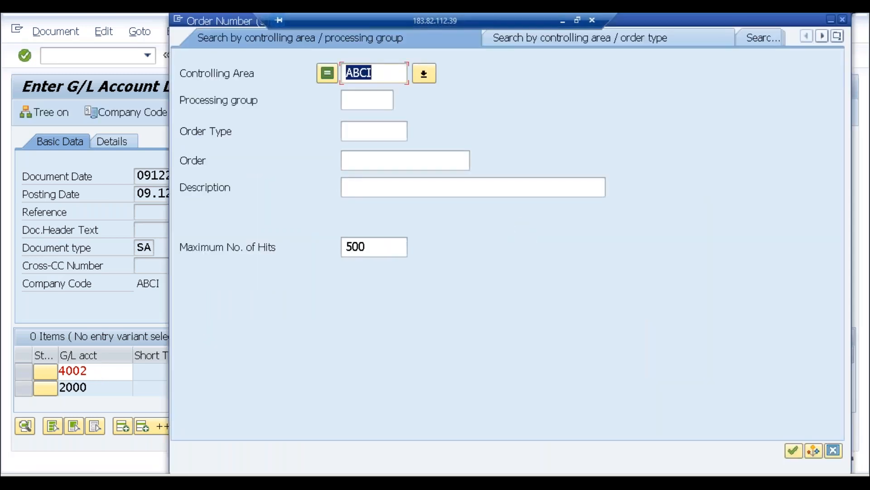
pyautogui.press('Return')
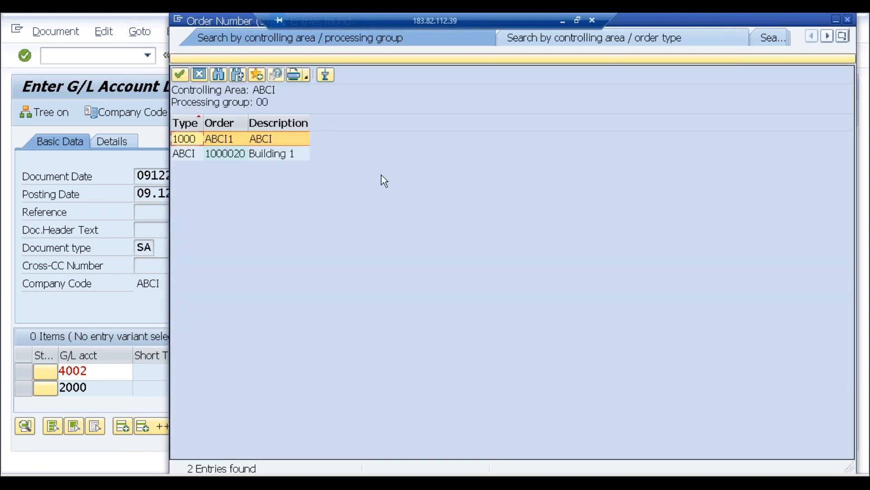
pyautogui.doubleClick(235, 154)
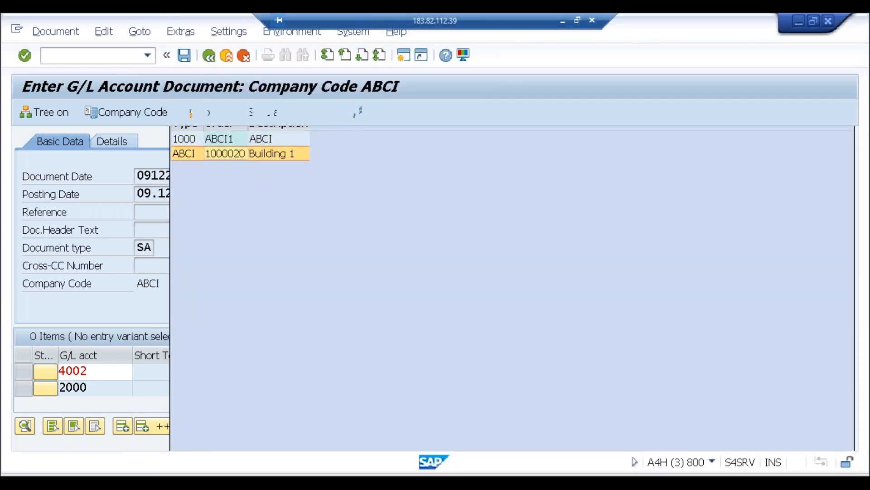
pyautogui.press('Return')
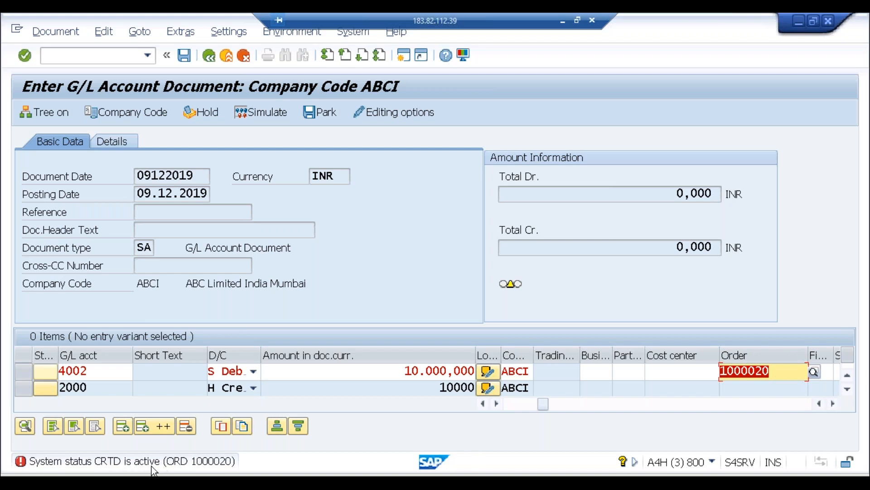
# Switch to the Change Internal Order session and open the master data of the Building 1 order.
pyautogui.click(165, 474)
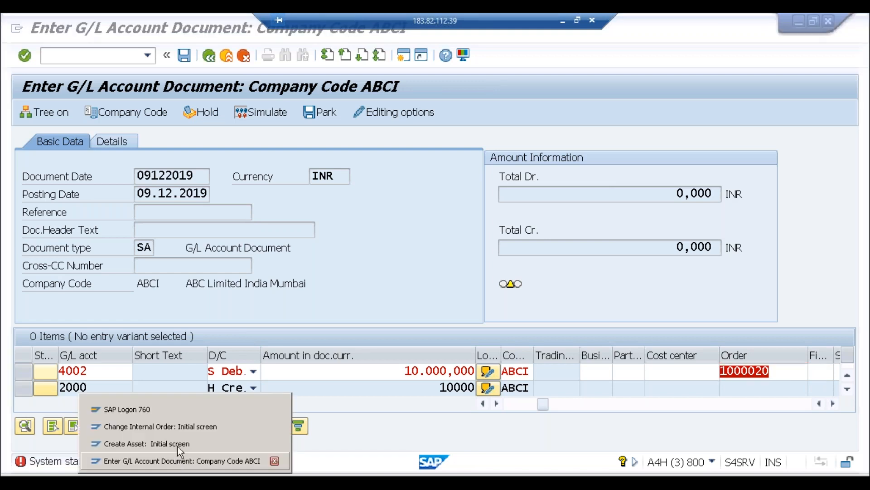
pyautogui.click(181, 426)
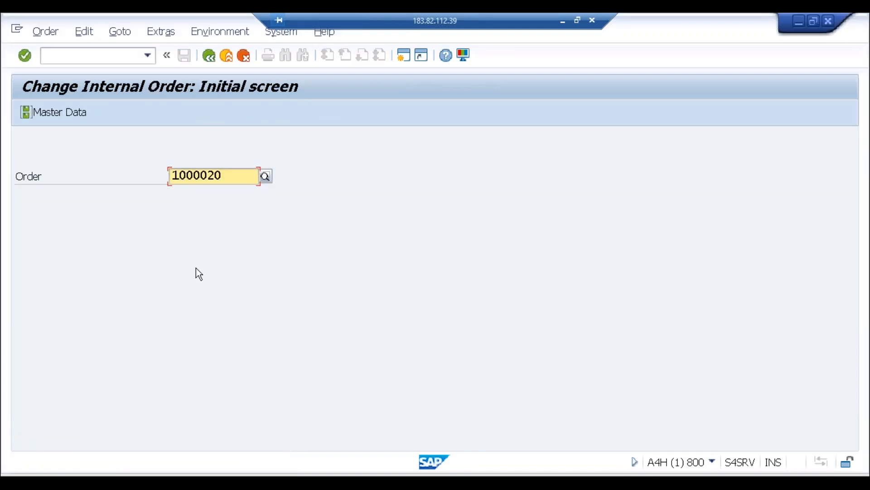
pyautogui.press('Return')
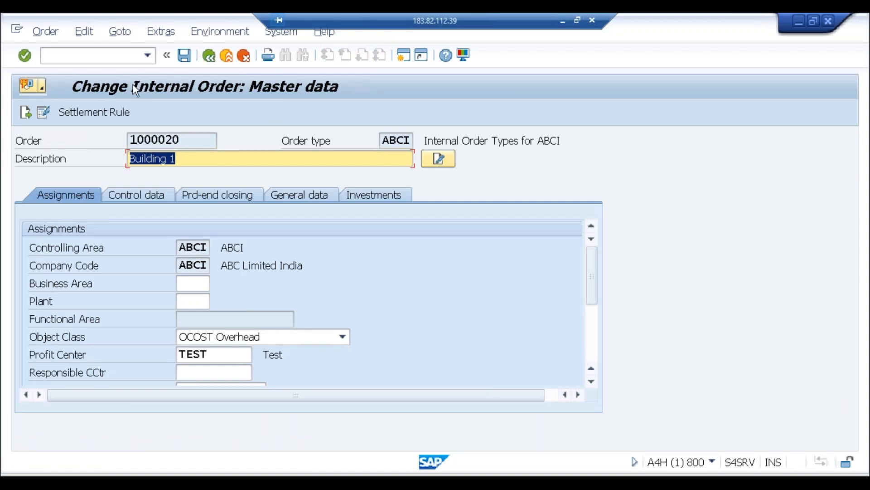
pyautogui.click(45, 32)
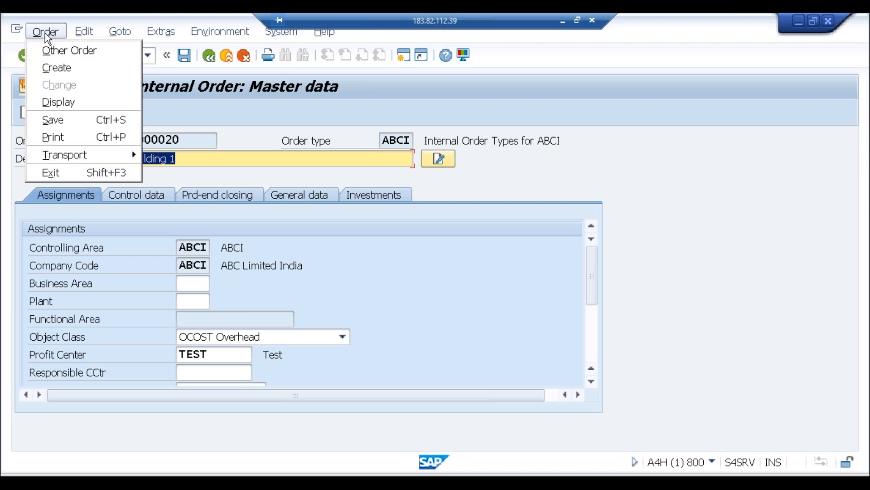
pyautogui.moveTo(82, 38)
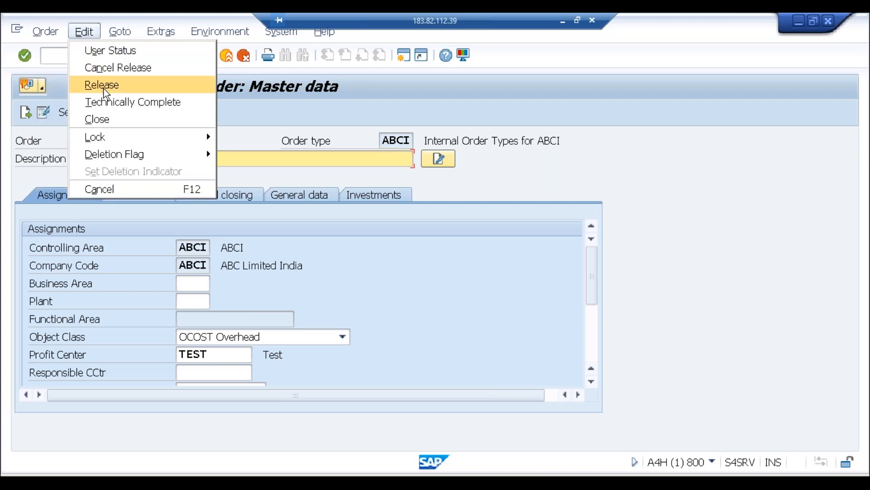
pyautogui.click(49, 119)
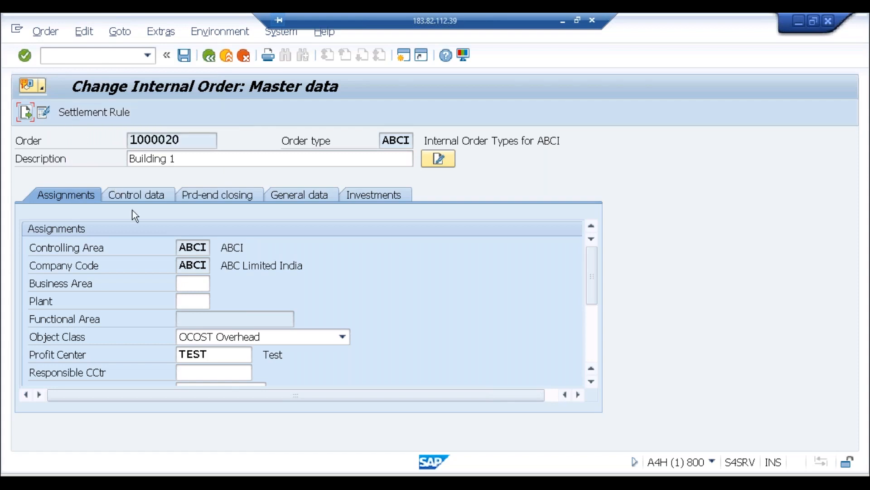
pyautogui.click(87, 55)
pyautogui.write('/n')
pyautogui.press('Return')
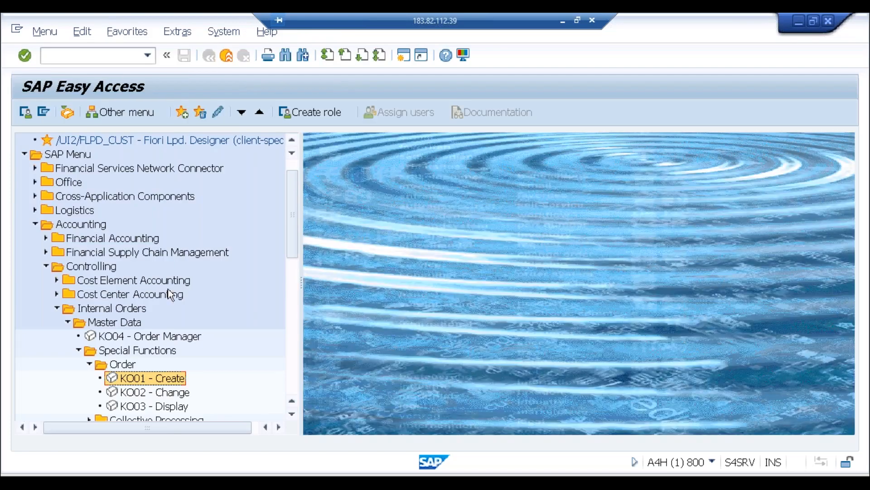
# Open the Building 1 order for change with KO02, release it and save the order.
pyautogui.doubleClick(161, 393)
pyautogui.press('Return')
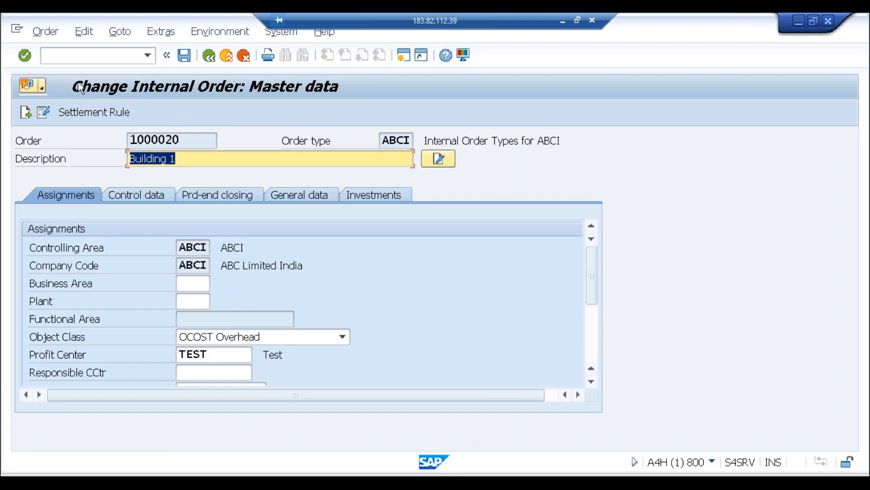
pyautogui.click(85, 32)
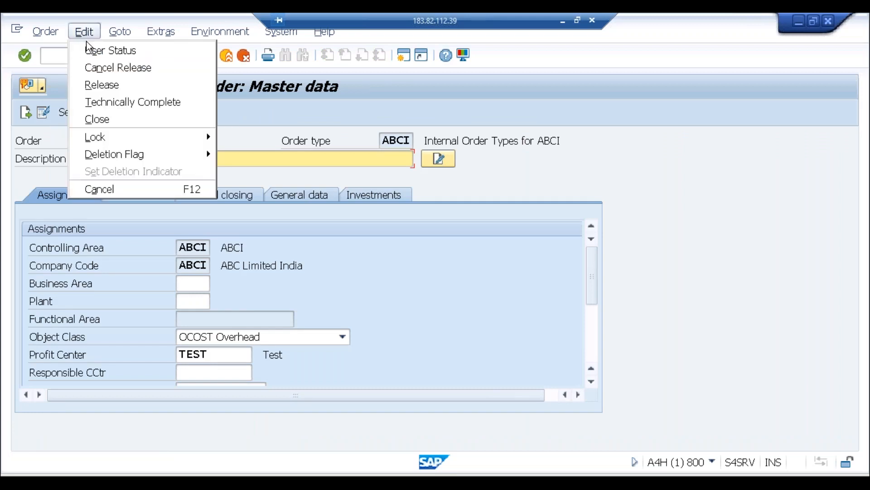
pyautogui.click(98, 85)
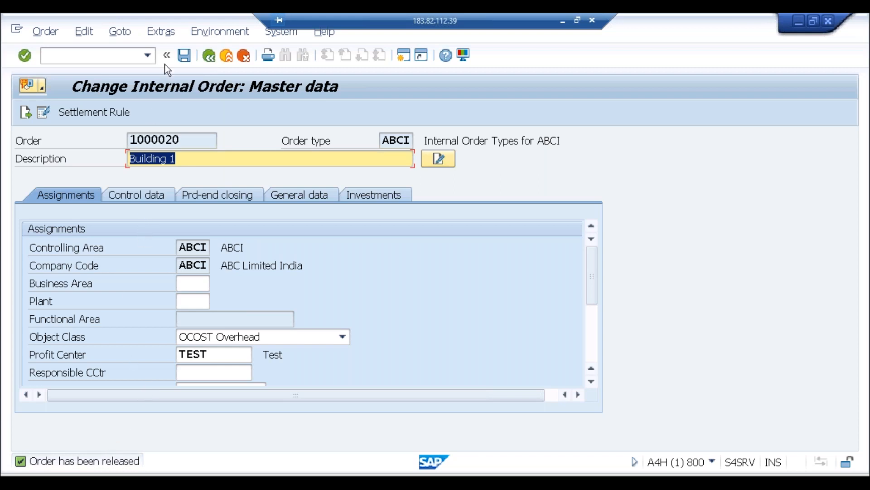
pyautogui.click(184, 55)
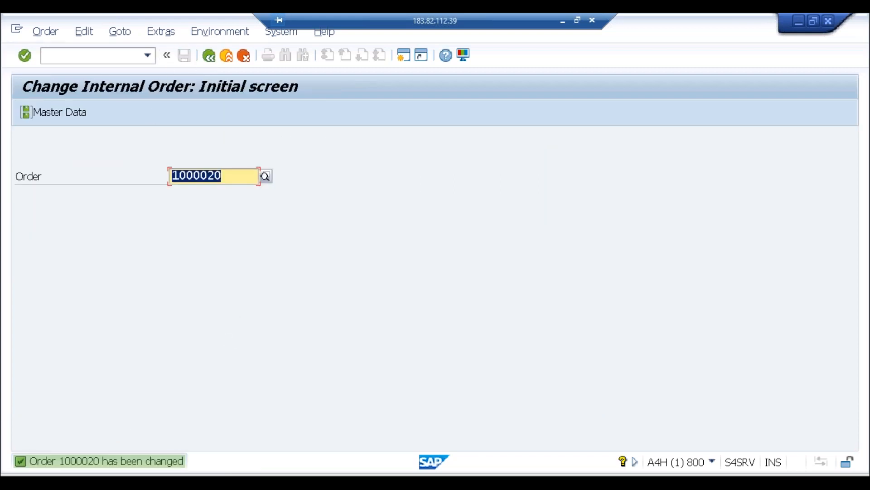
# Return to the G/L document session, enter value date 09122019 for the account 2000 line, post the document and exit document entry.
pyautogui.click(185, 482)
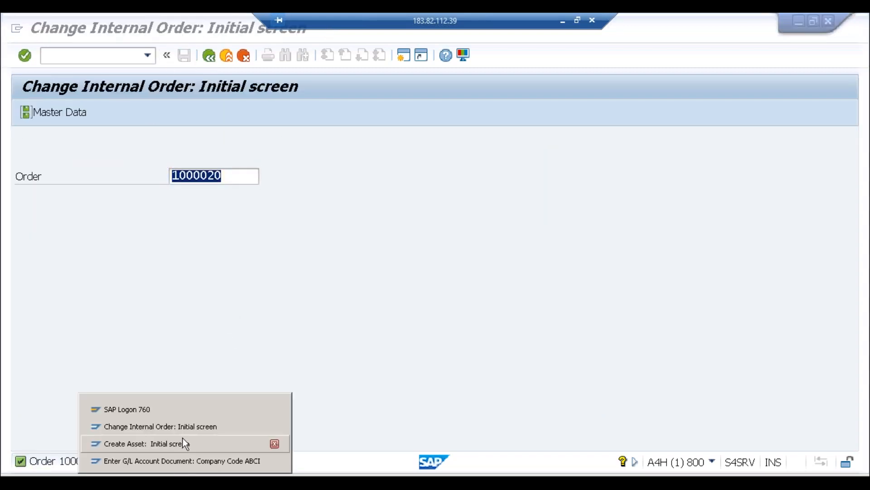
pyautogui.click(183, 459)
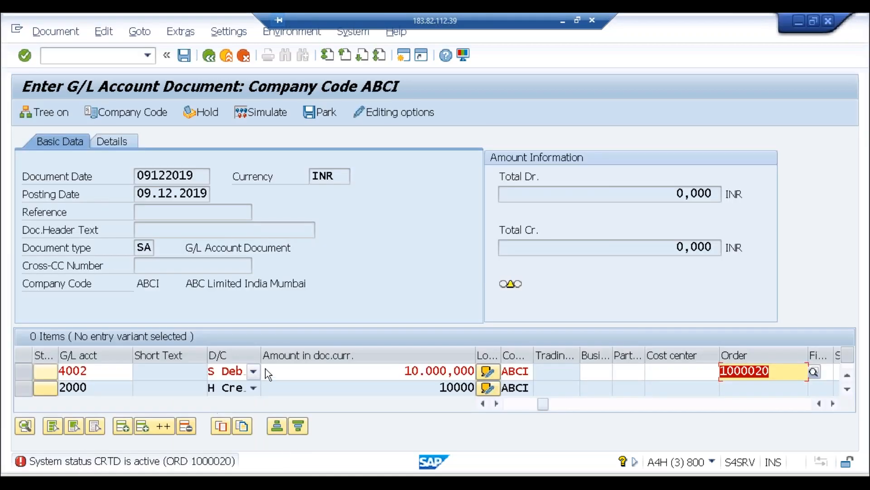
pyautogui.press('Return')
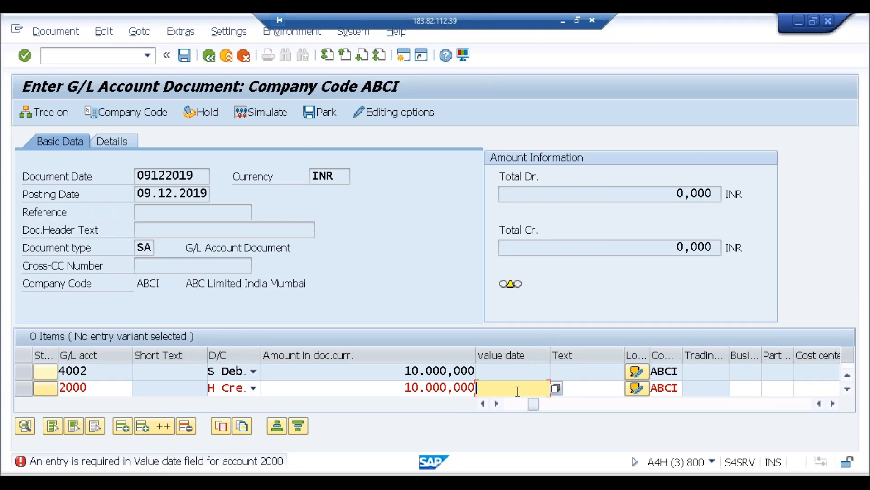
pyautogui.write('09122019')
pyautogui.press('Return')
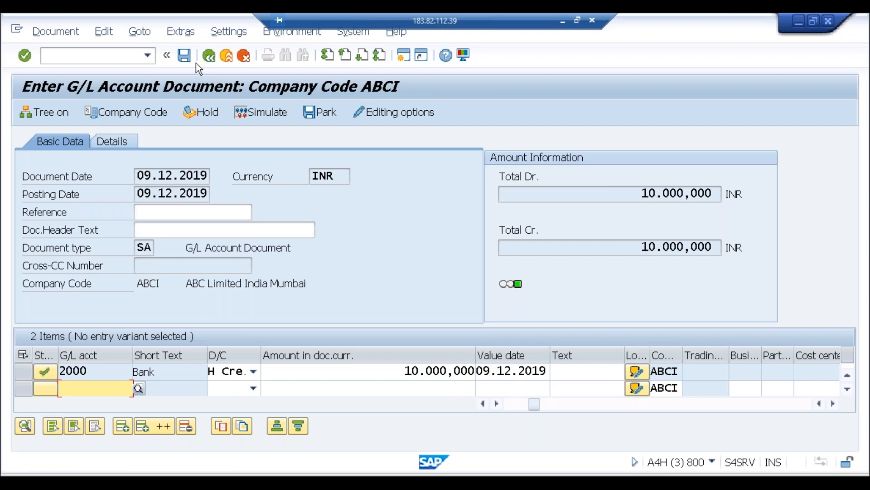
pyautogui.click(184, 57)
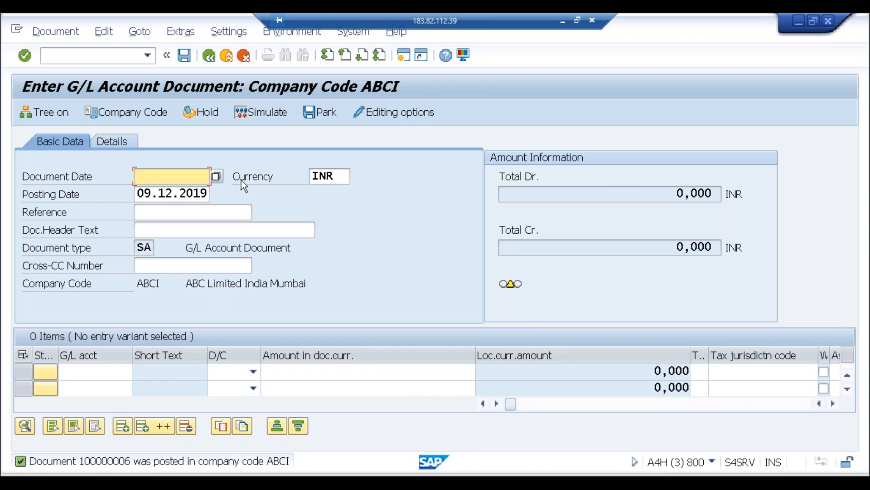
pyautogui.click(226, 58)
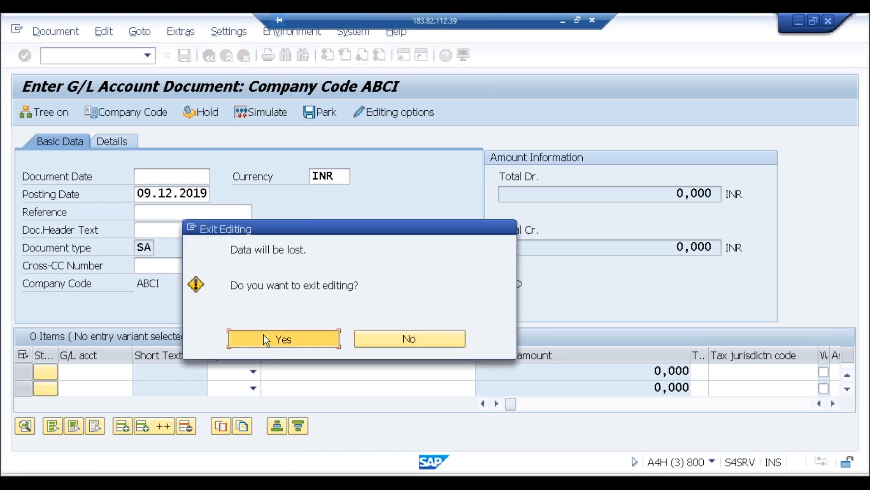
pyautogui.click(264, 339)
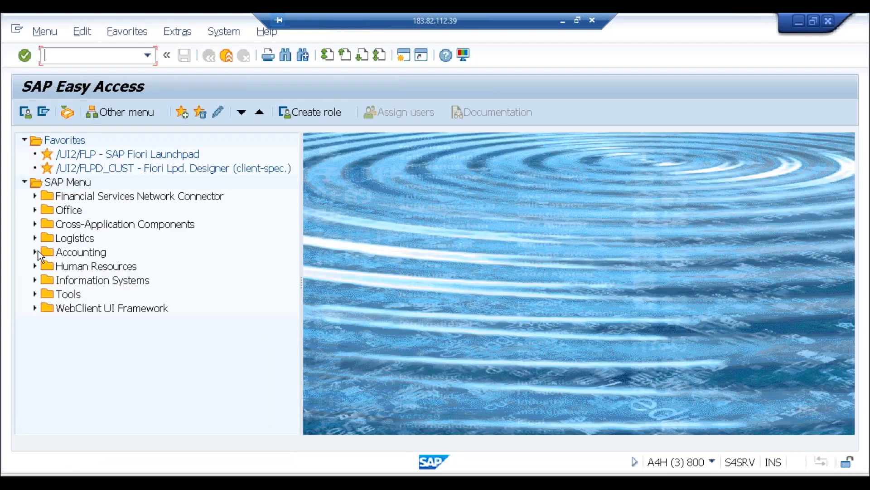
# Open the plan/actual comparison report S_ALR_87012993 for internal orders under Controlling.
pyautogui.click(36, 252)
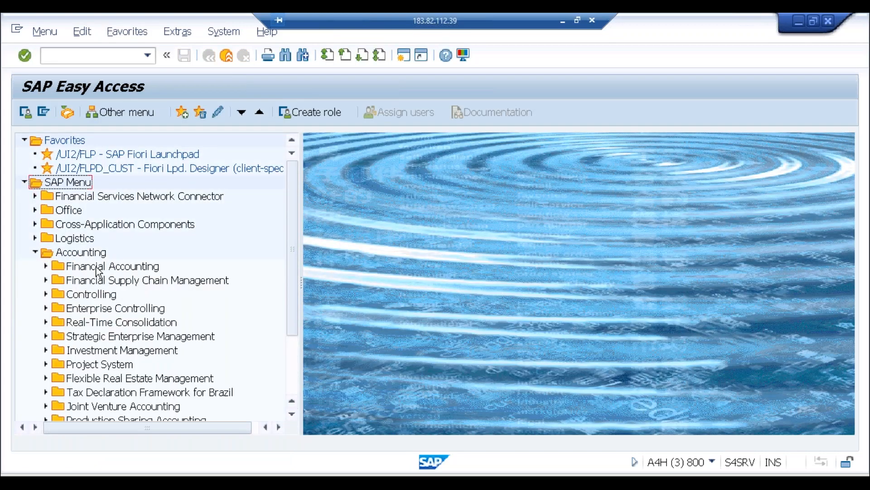
pyautogui.click(45, 294)
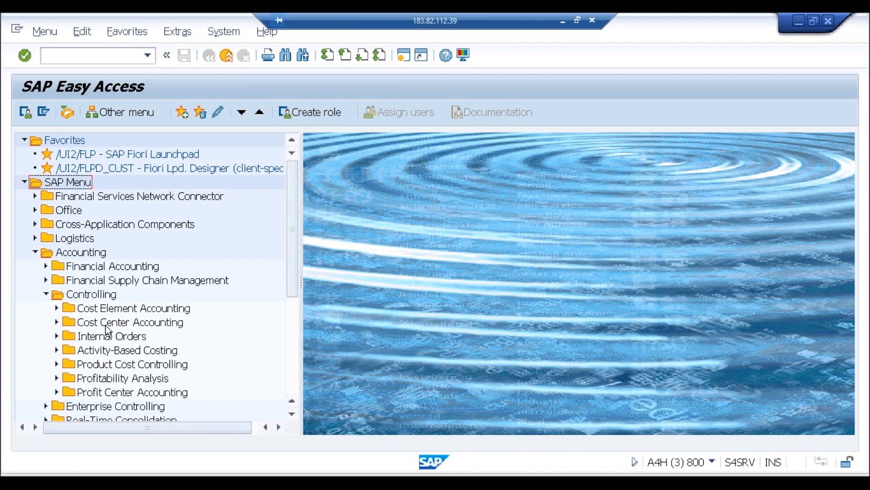
pyautogui.click(57, 336)
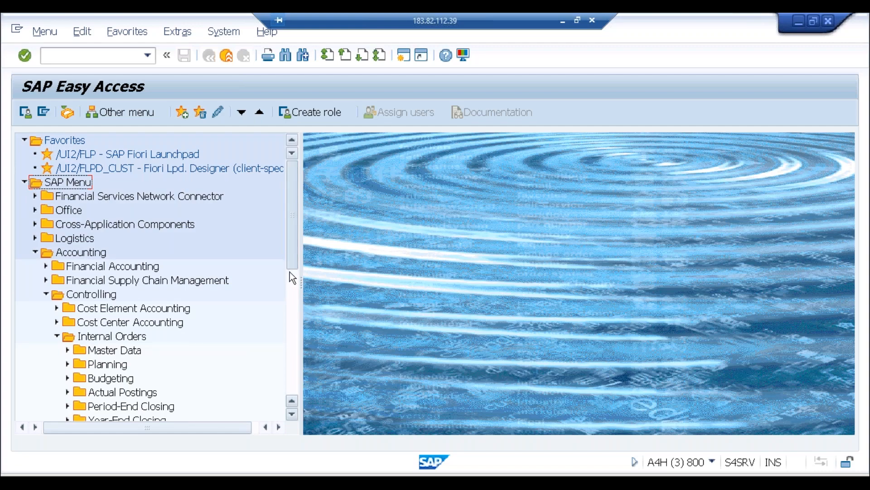
pyautogui.scroll(-2, 293, 277)
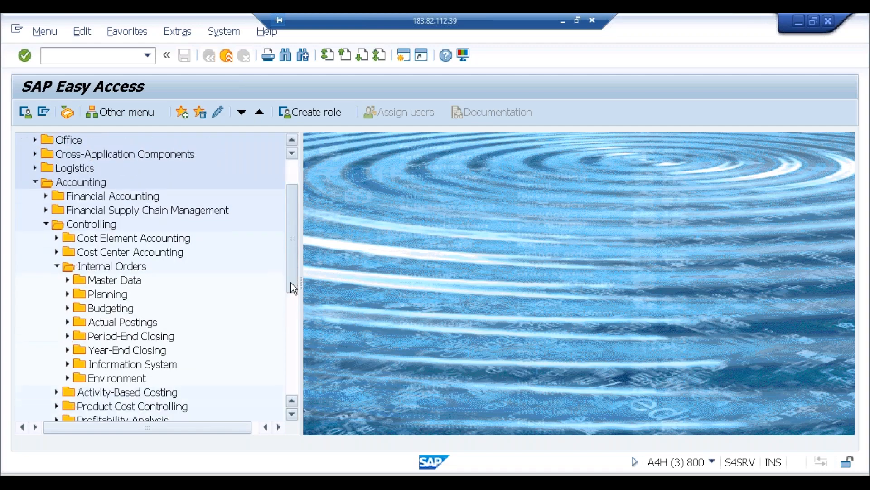
pyautogui.click(68, 365)
pyautogui.click(107, 365)
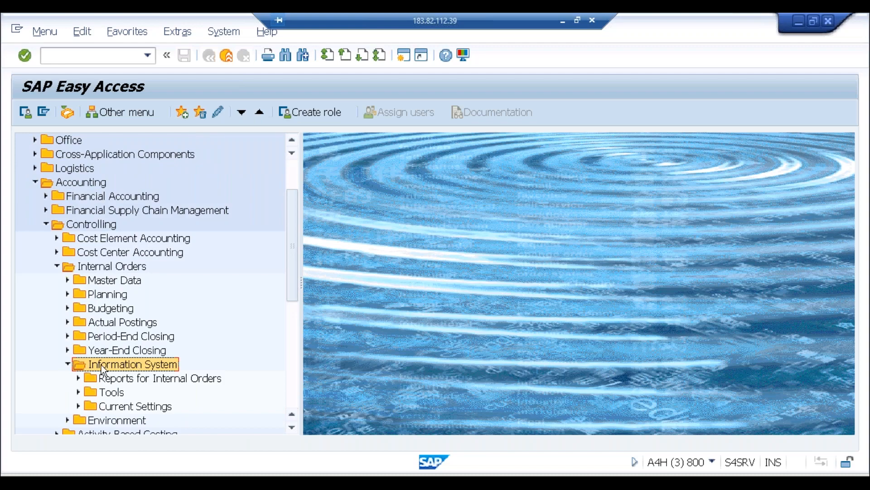
pyautogui.click(79, 377)
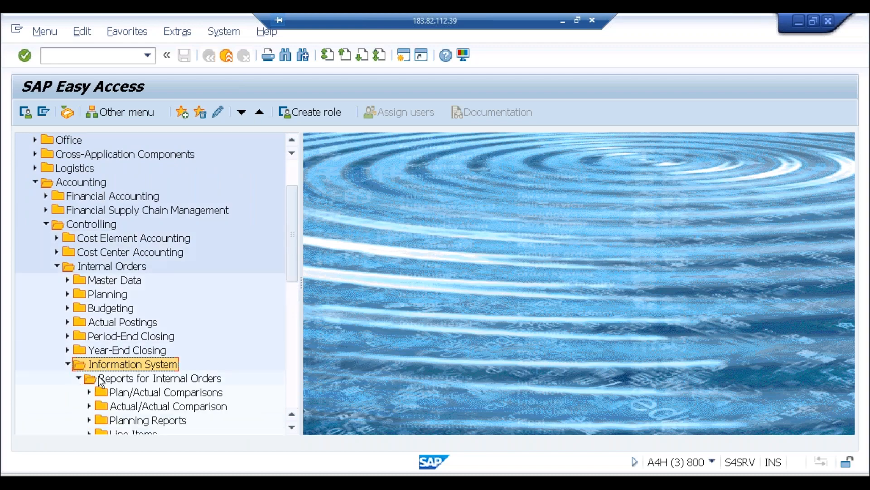
pyautogui.click(90, 393)
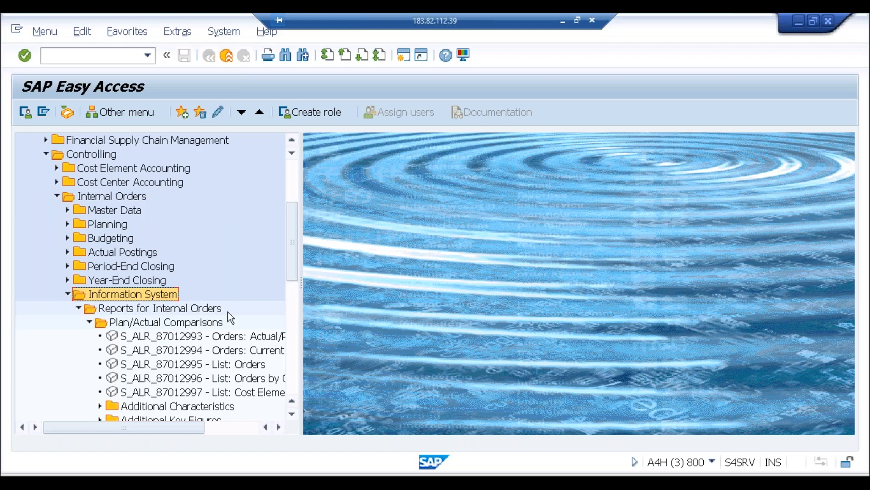
pyautogui.doubleClick(229, 338)
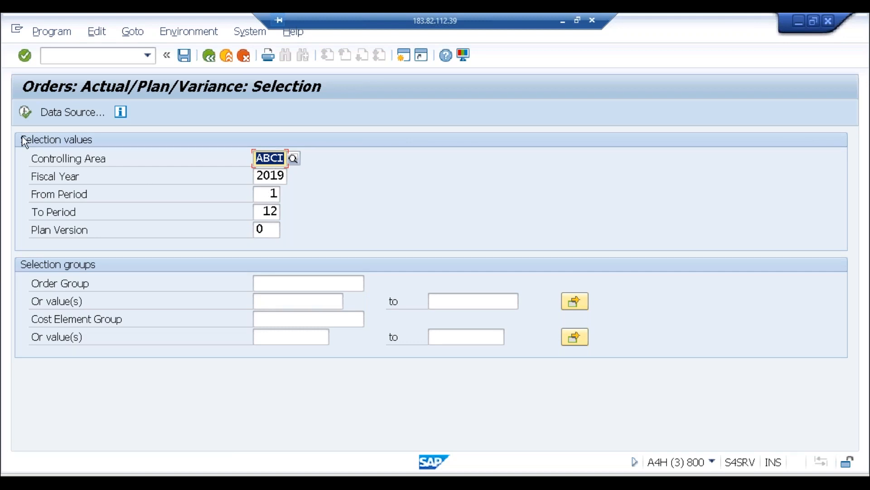
# Run the report for controlling area ABCI, fiscal year 2019, periods 1 to 12, and display the Building 1 order's costs.
pyautogui.click(271, 175)
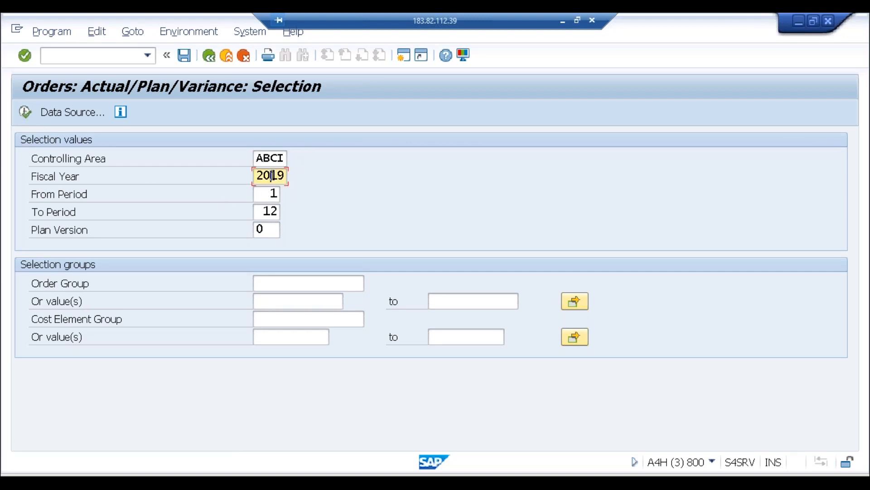
pyautogui.click(271, 193)
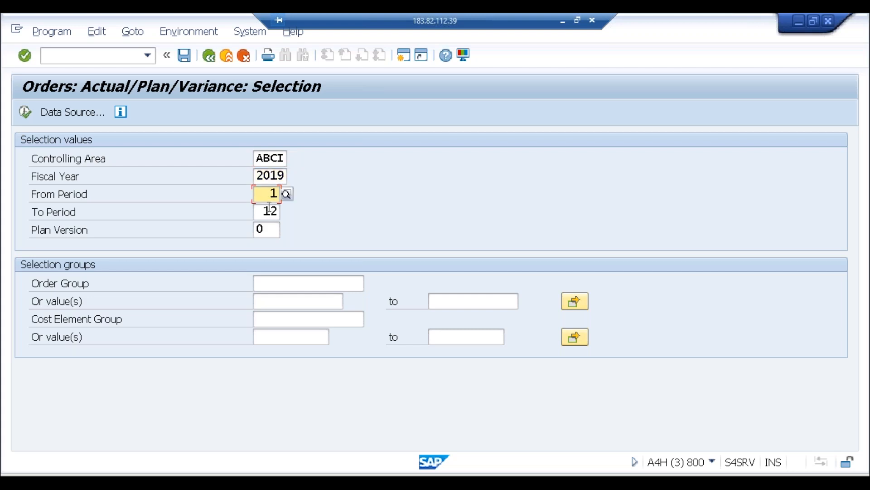
pyautogui.click(270, 229)
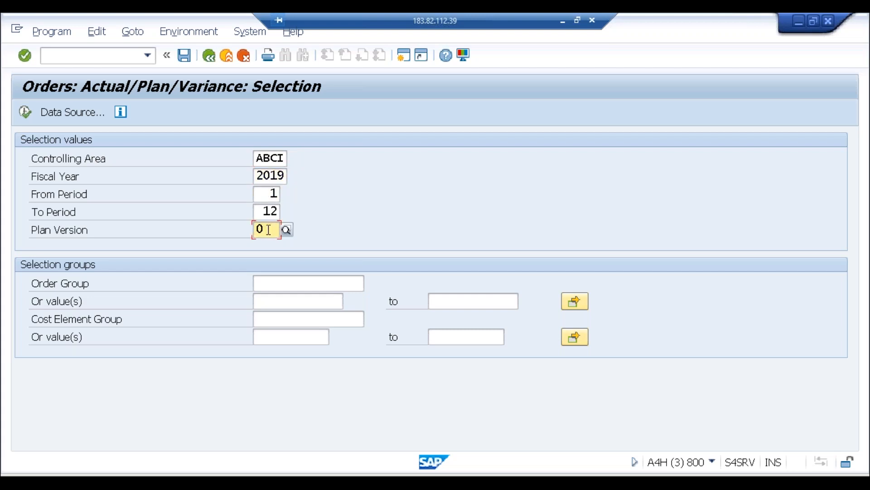
pyautogui.click(281, 302)
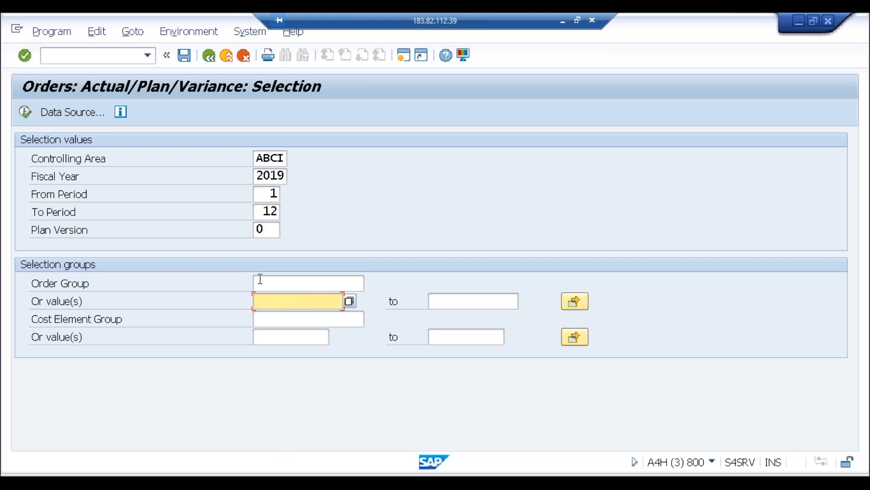
pyautogui.click(26, 117)
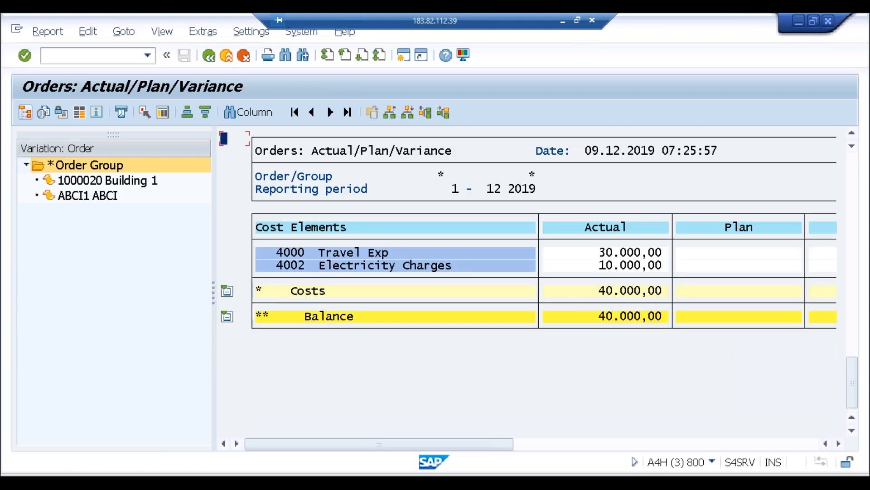
pyautogui.click(119, 184)
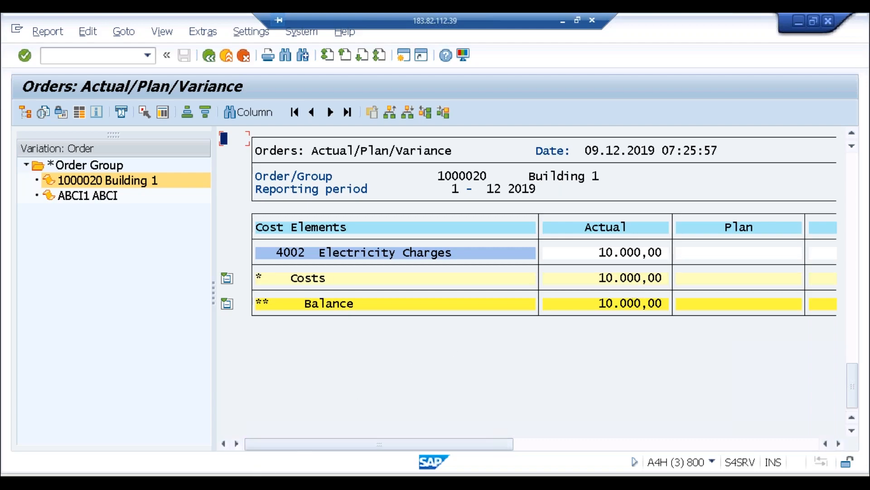
# Switch to the Notepad notes and review the steps on posting costs to internal orders and settling them to the AUC at period end.
pyautogui.hotkey('alt', 'Tab')
pyautogui.click(296, 358)
pyautogui.click(294, 375)
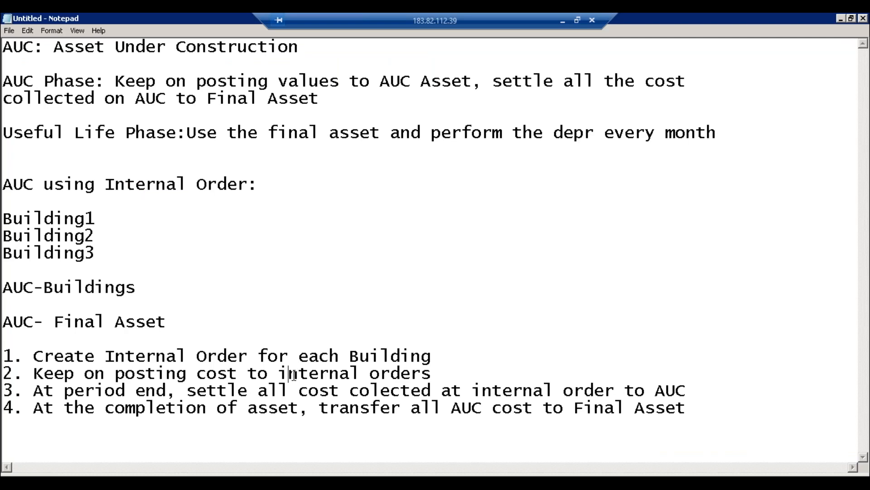
pyautogui.click(179, 392)
pyautogui.moveTo(471, 390); pyautogui.dragTo(614, 391)
pyautogui.click(666, 390)
# Switch to the Change Internal Order session, leave that transaction and open individual order settlement with KO88.
pyautogui.click(185, 481)
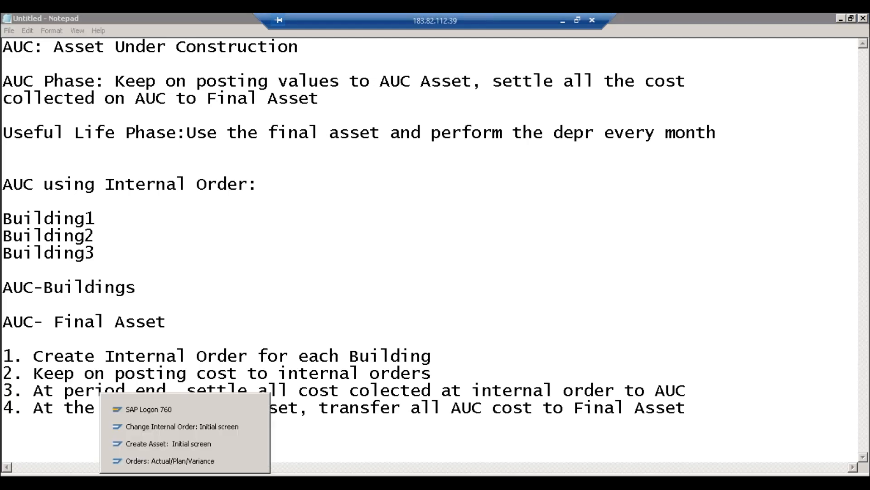
pyautogui.click(189, 427)
pyautogui.click(229, 56)
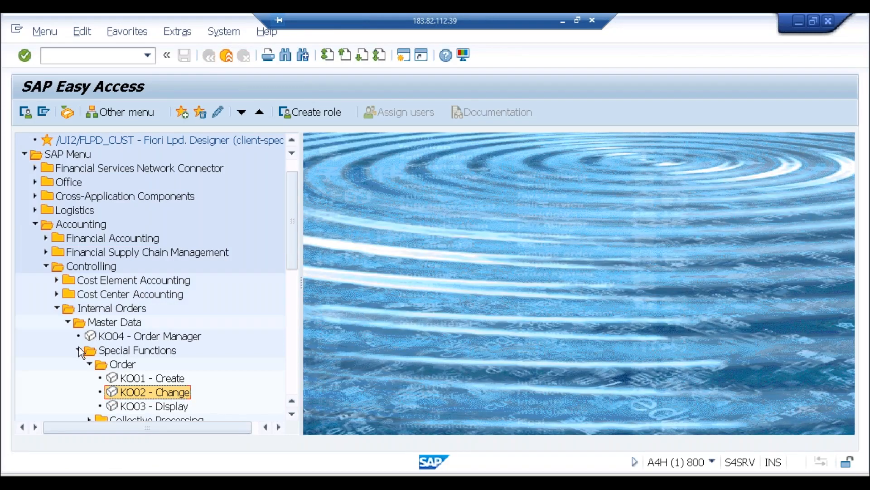
pyautogui.click(79, 350)
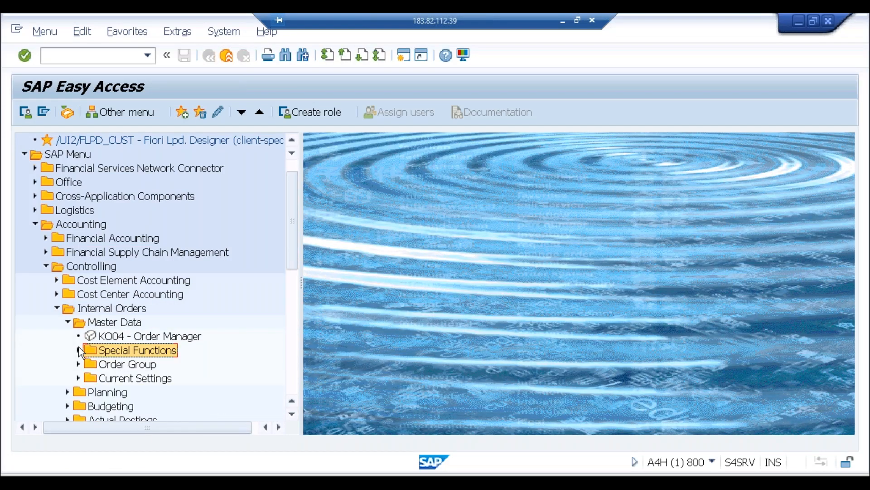
pyautogui.click(68, 322)
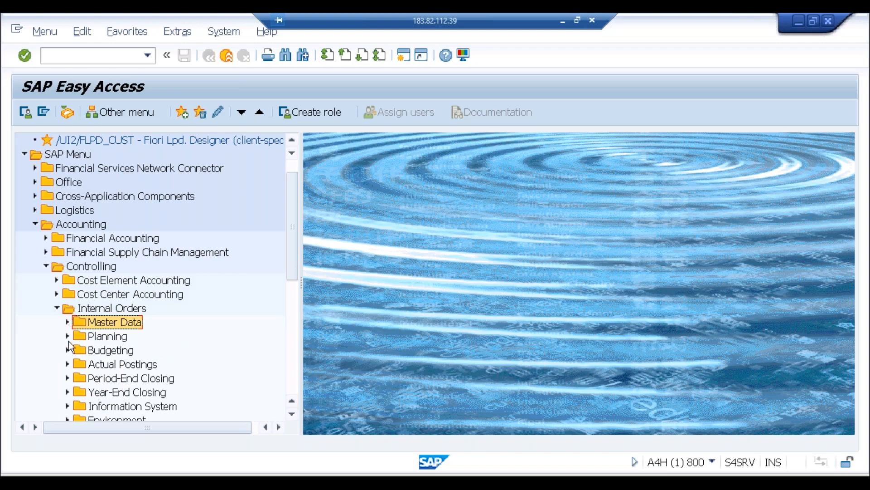
pyautogui.click(67, 379)
pyautogui.click(75, 377)
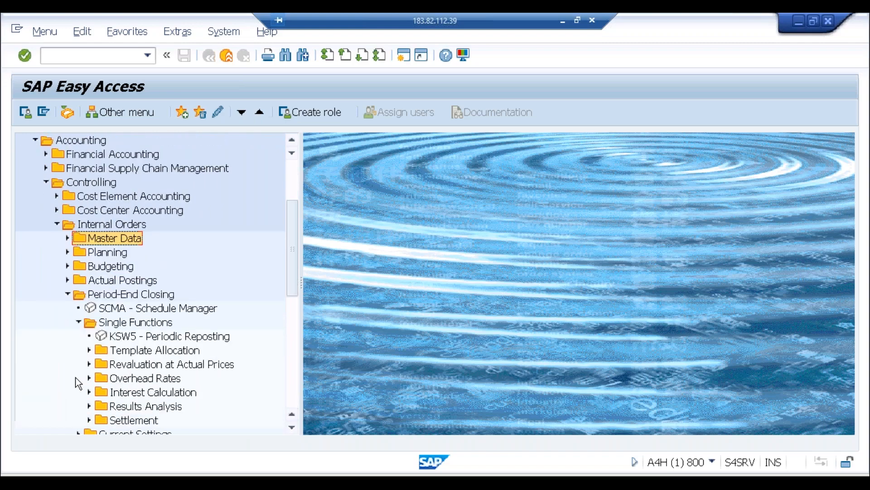
pyautogui.click(89, 420)
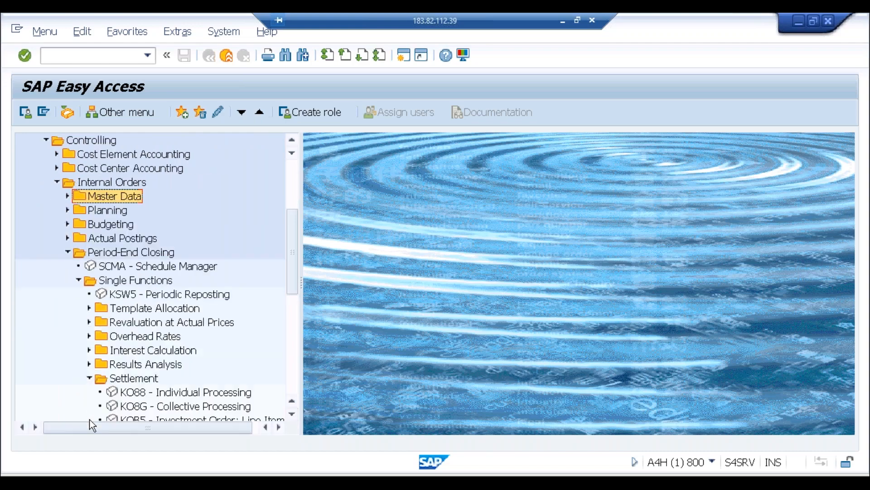
pyautogui.click(159, 397)
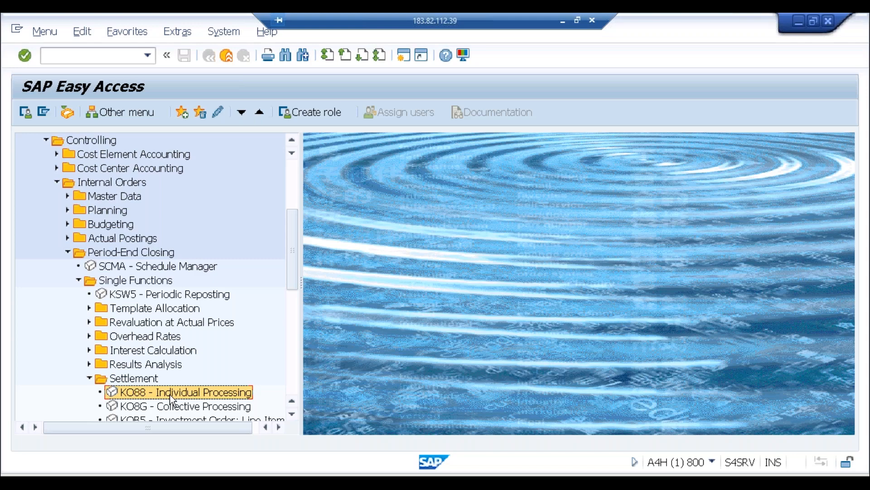
pyautogui.doubleClick(171, 392)
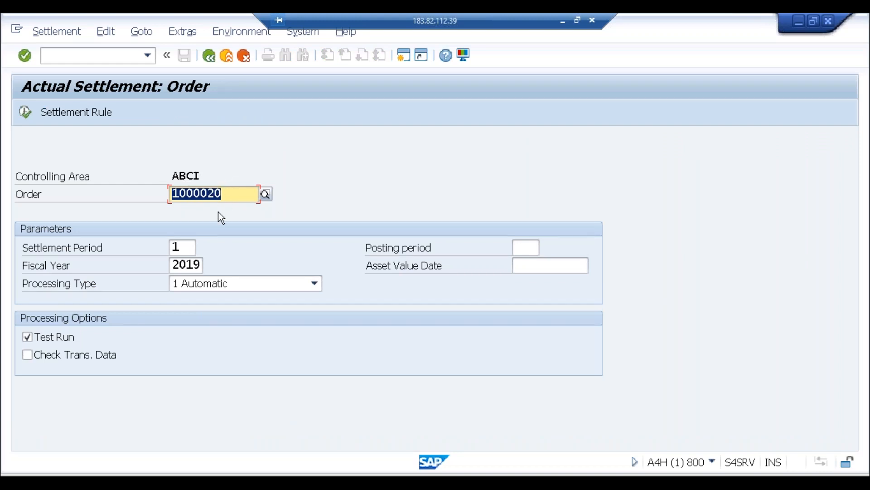
# Set the settlement period to 9, try a test-run settlement of the Building 1 order for 2019 and close the message list.
pyautogui.click(187, 250)
pyautogui.press('BackSpace')
pyautogui.write('9')
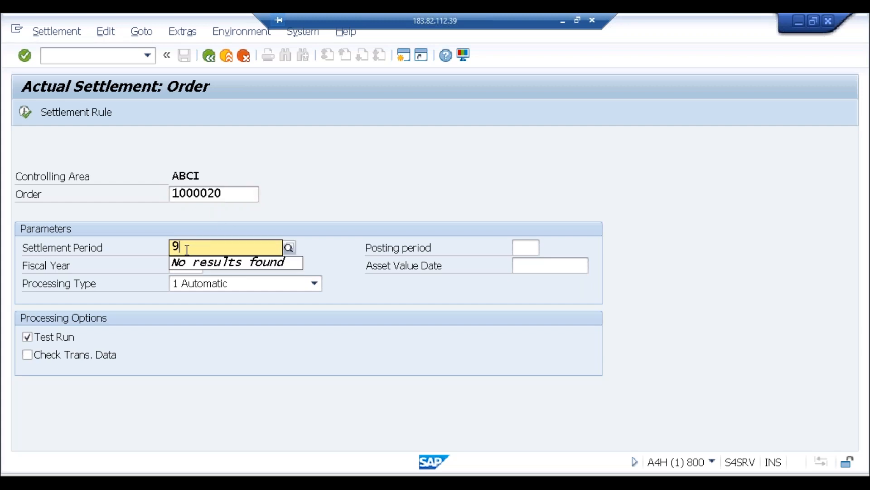
pyautogui.press('Tab')
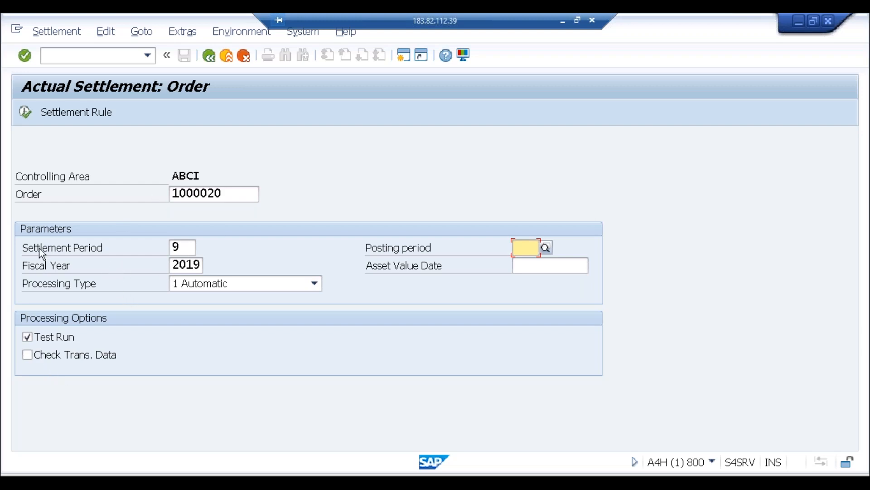
pyautogui.click(23, 114)
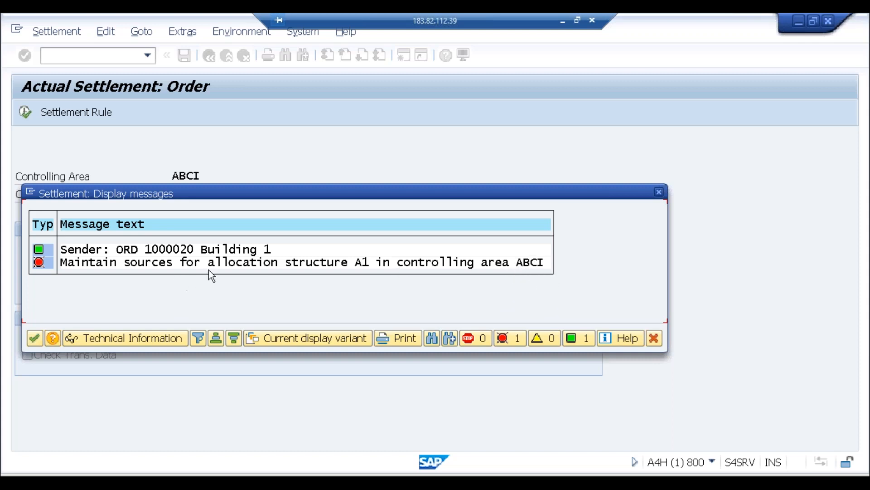
pyautogui.click(35, 338)
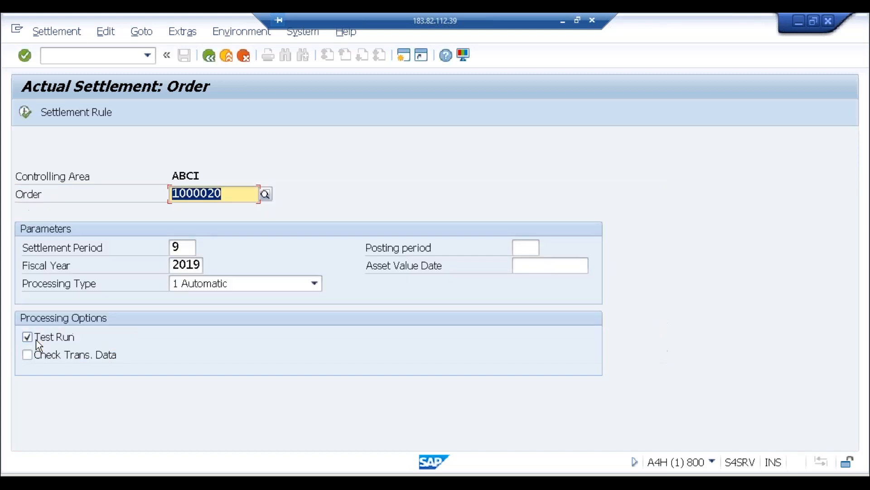
# Switch to the Orders: Actual/Plan/Variance session and open the SAP Reference IMG with /nspro.
pyautogui.click(196, 473)
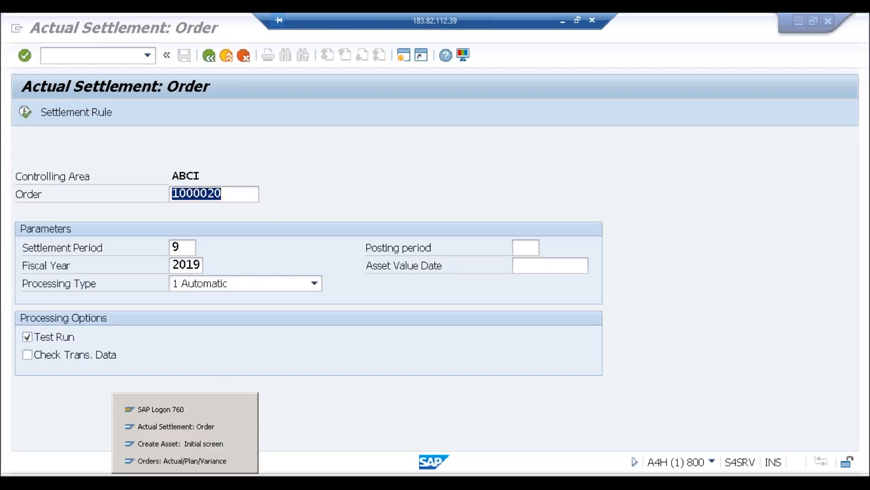
pyautogui.click(179, 462)
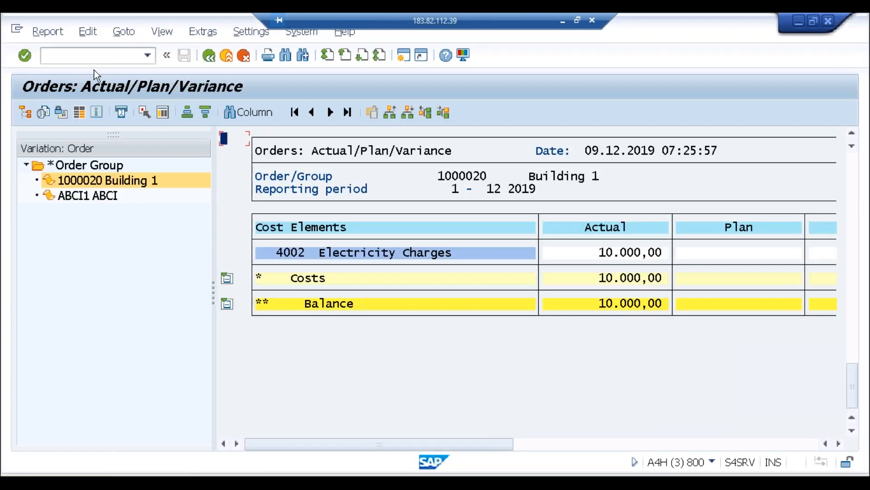
pyautogui.click(93, 59)
pyautogui.write('/nspro')
pyautogui.press('Return')
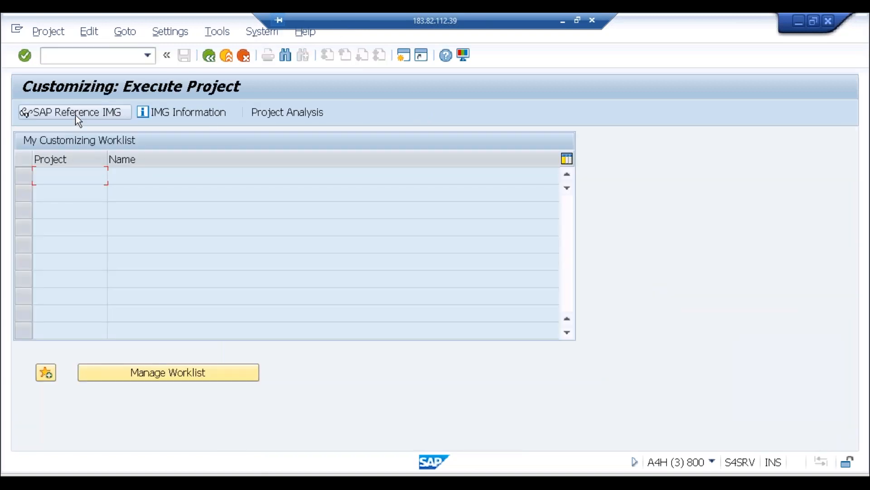
pyautogui.click(76, 115)
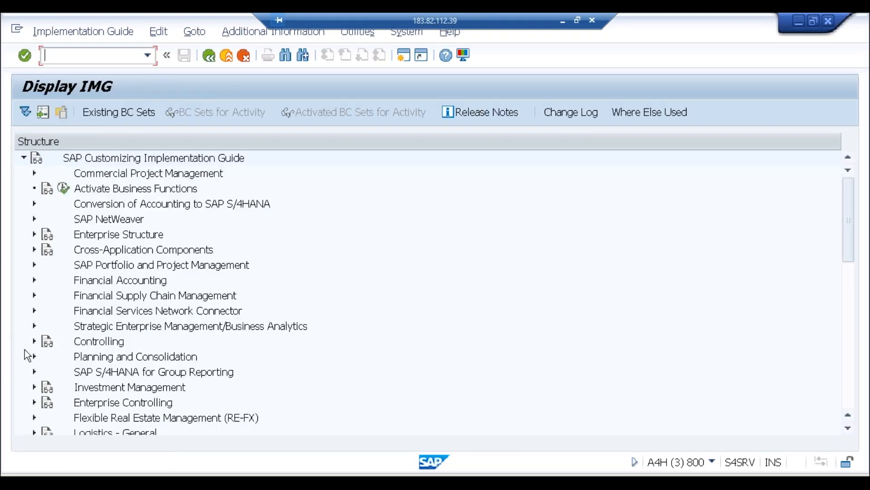
# Open Maintain Allocation Structures under Controlling, Internal Orders, Actual Postings, Settlement in the implementation guide.
pyautogui.click(34, 342)
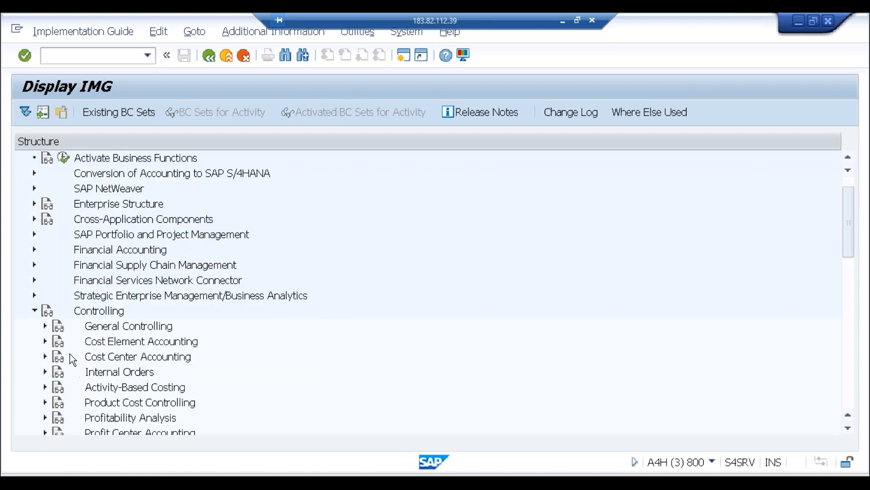
pyautogui.click(45, 371)
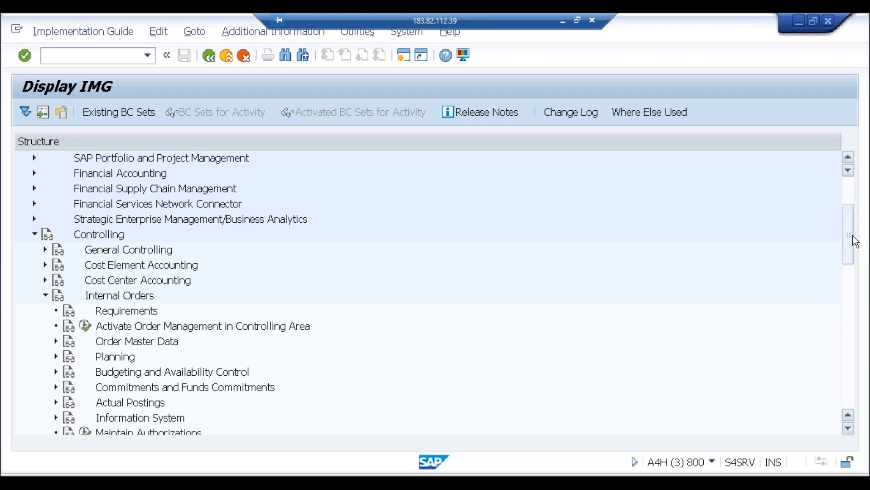
pyautogui.moveTo(852, 237); pyautogui.dragTo(852, 257)
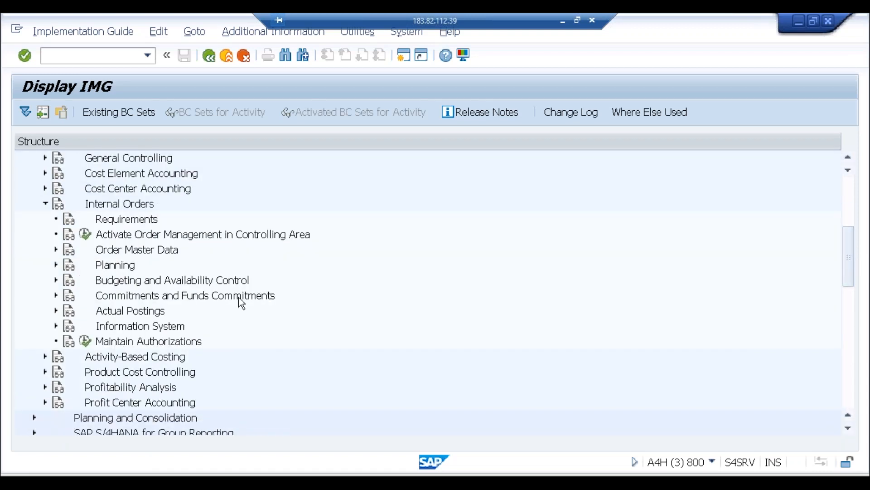
pyautogui.click(56, 310)
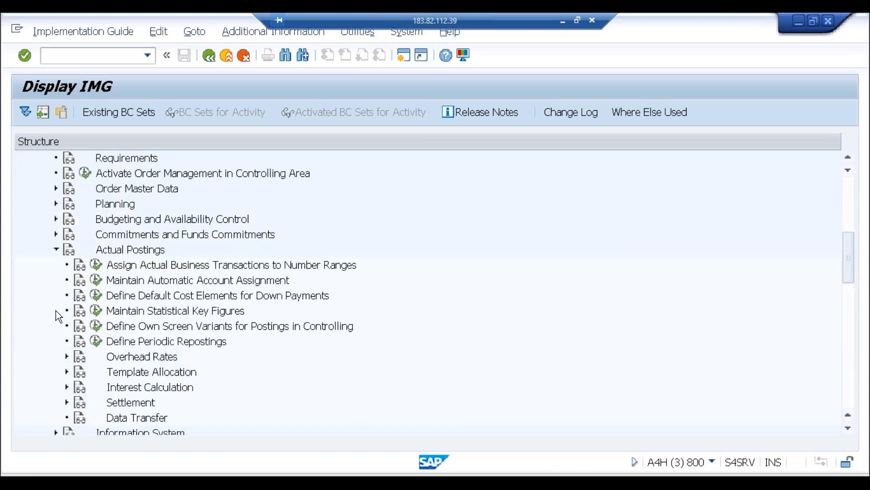
pyautogui.click(67, 403)
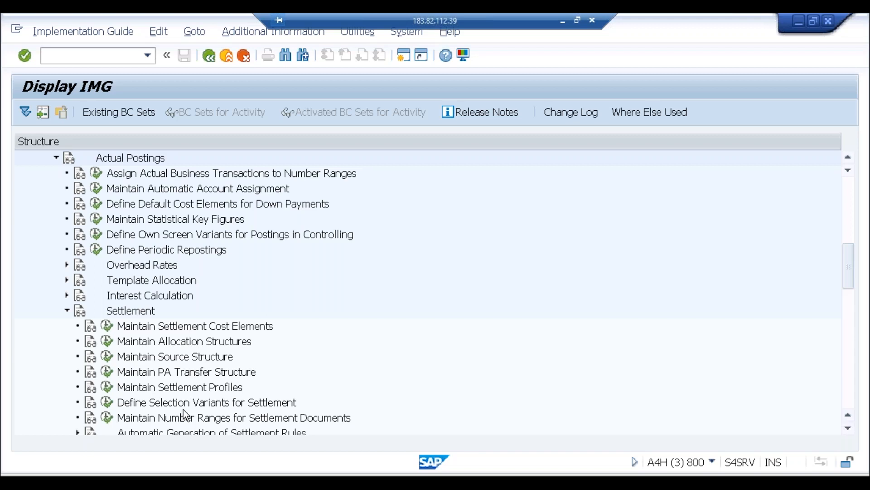
pyautogui.click(204, 343)
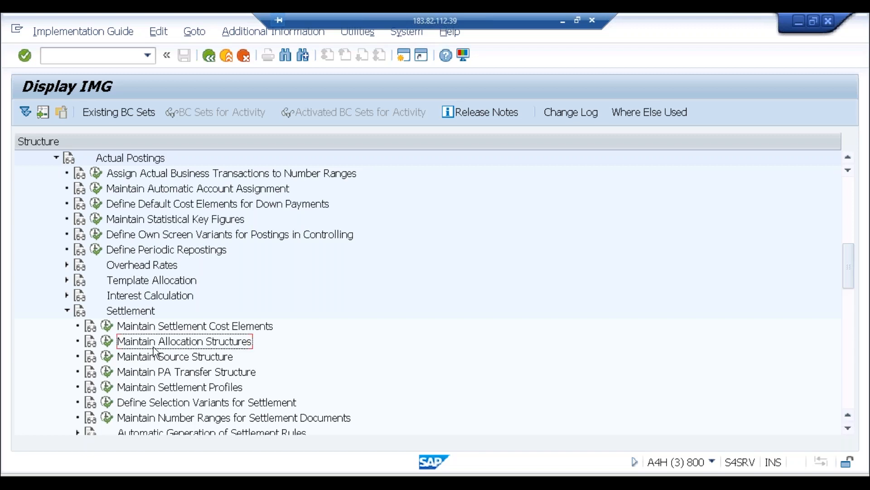
pyautogui.click(107, 341)
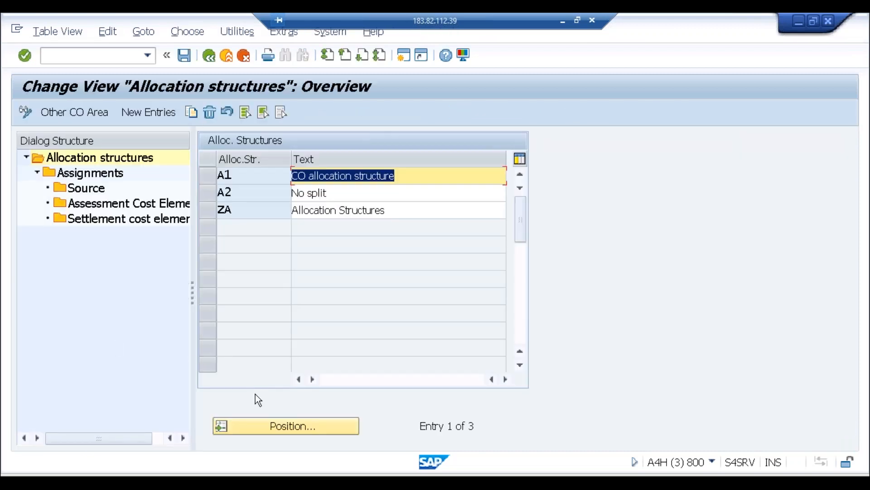
# Repeat the test-run settlement in the Actual Settlement: Order session to read its messages, and select allocation structure A1 in the customizing session.
pyautogui.moveTo(197, 461)
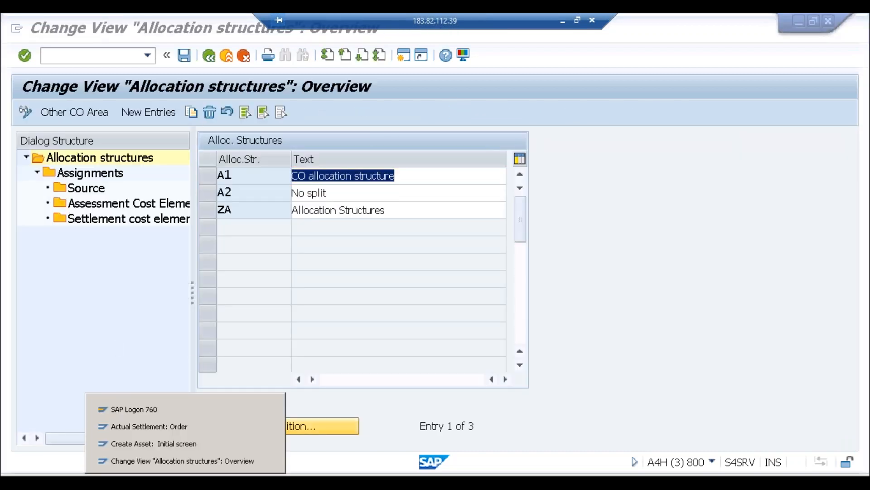
pyautogui.click(178, 425)
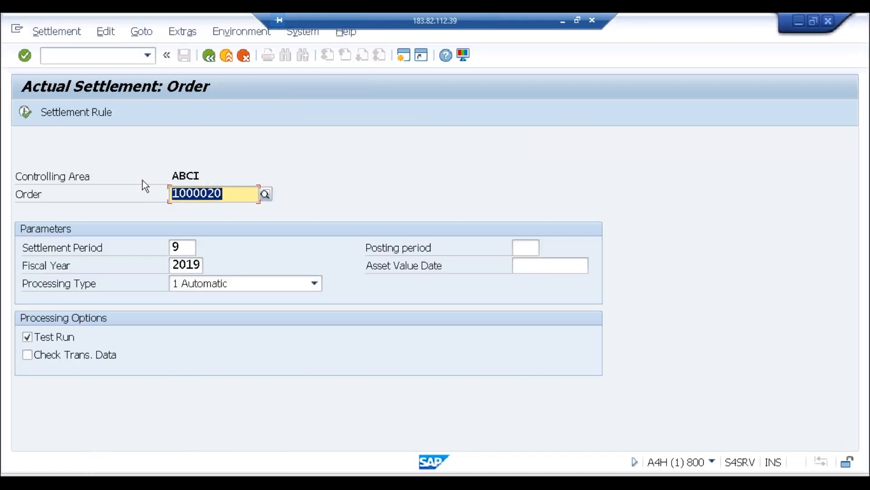
pyautogui.click(28, 116)
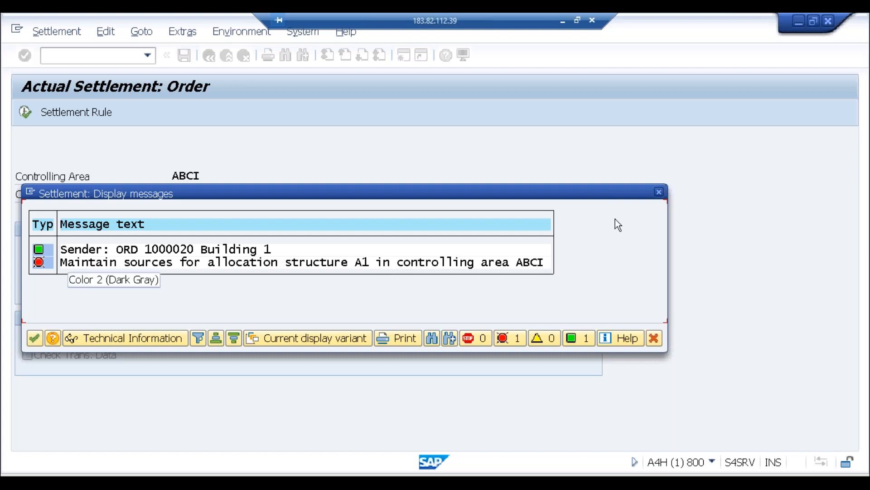
pyautogui.hotkey('alt', 'Tab')
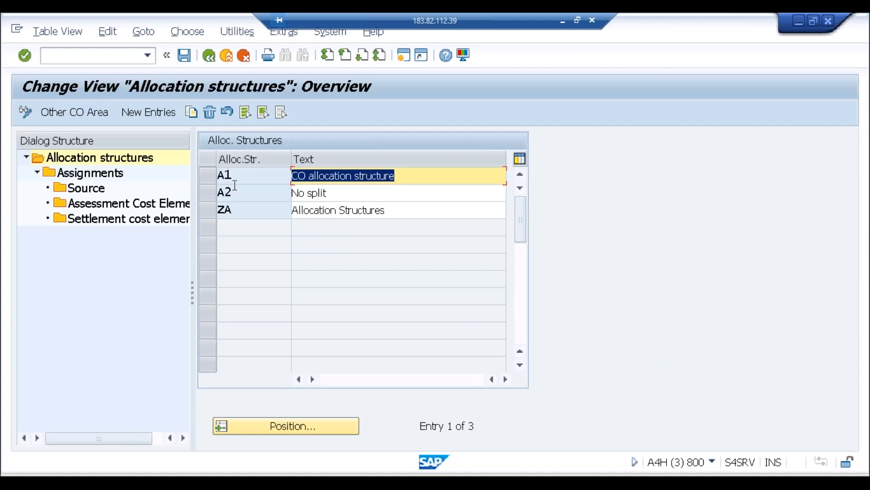
pyautogui.click(213, 176)
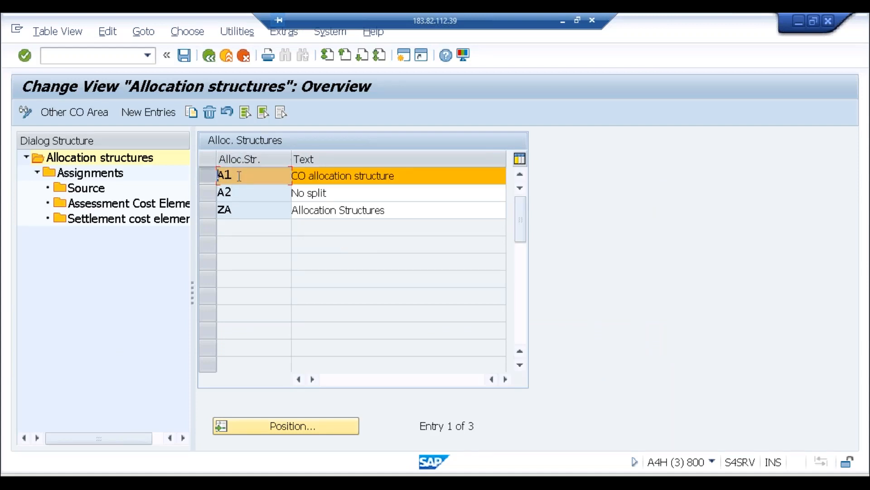
# Switch to the Create Asset session and display the Building 1 internal order with /nko03.
pyautogui.hotkey('alt', 'Tab')
pyautogui.hotkey('alt', 'Tab')
pyautogui.click(123, 61)
pyautogui.write('/nko03')
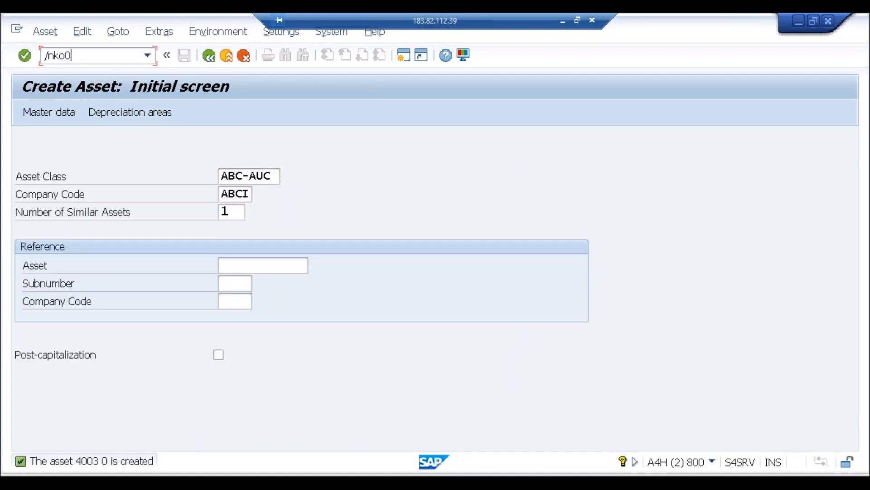
pyautogui.press('Return')
pyautogui.press('Return')
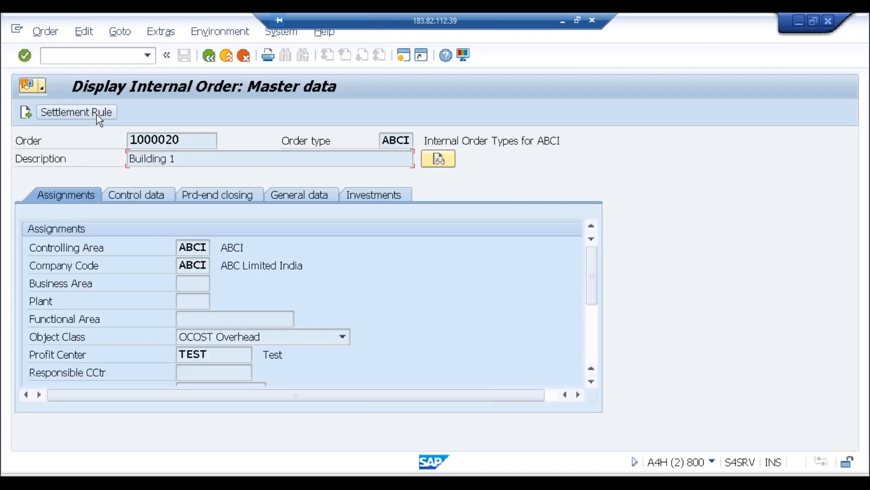
# Display the settlement parameters of the Building 1 order's settlement rule and check its allocation structure.
pyautogui.click(97, 116)
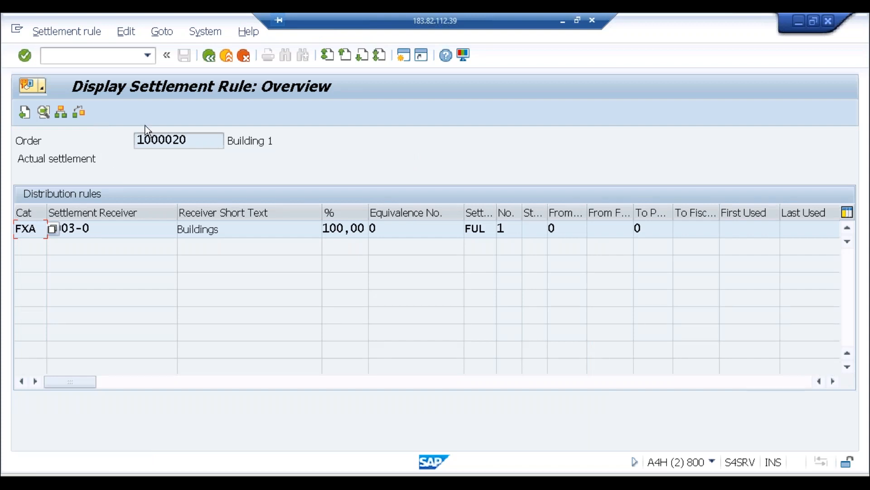
pyautogui.click(171, 36)
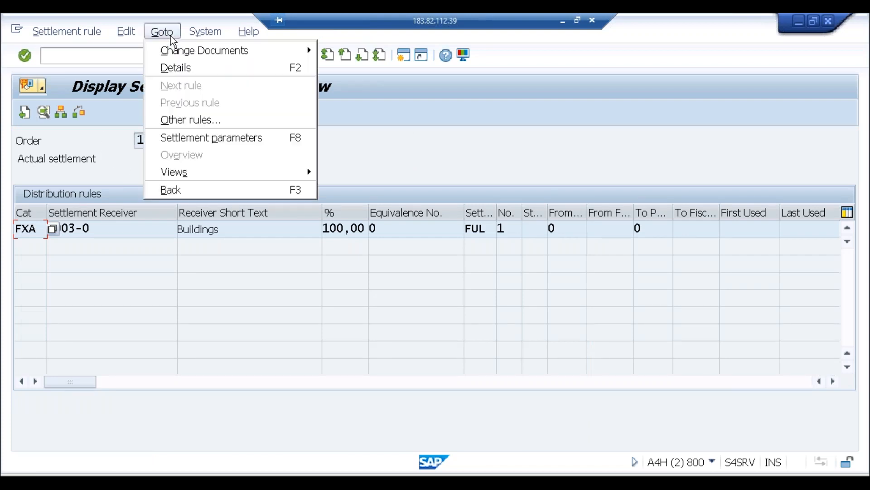
pyautogui.click(198, 136)
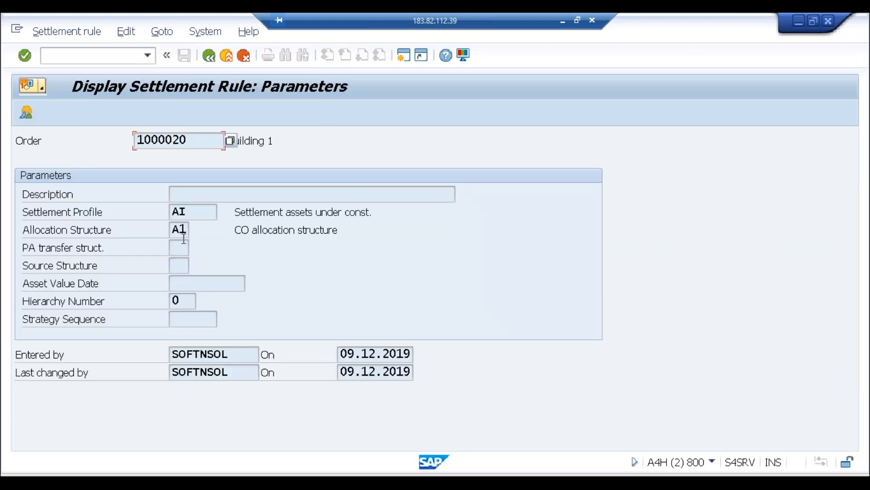
pyautogui.click(184, 233)
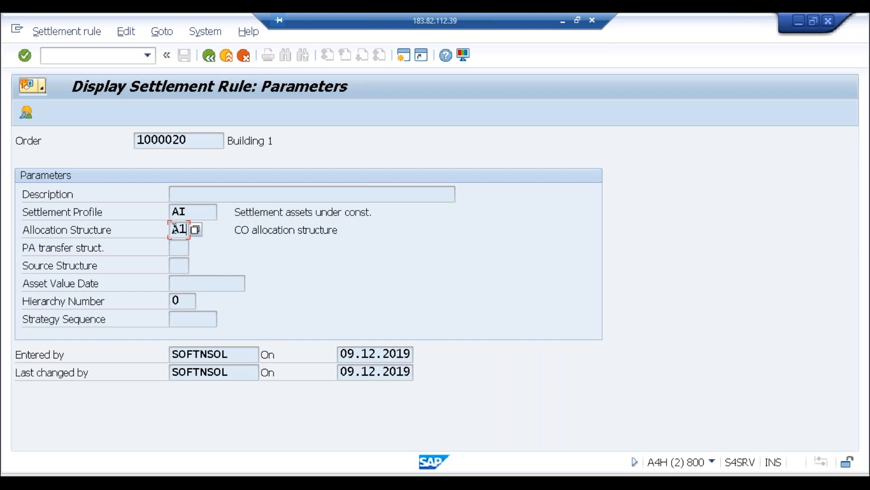
pyautogui.doubleClick(174, 229)
pyautogui.click(174, 229)
pyautogui.click(199, 143)
# Compare the settlement messages with the allocation structures list and open the assignments of allocation structure A1.
pyautogui.hotkey('alt', 'Tab')
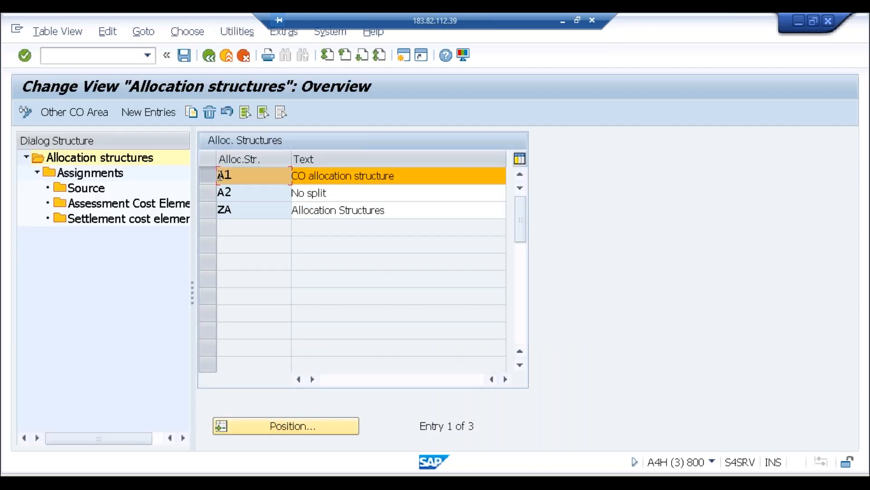
pyautogui.hotkey('alt', 'Tab')
pyautogui.hotkey('alt', 'Tab')
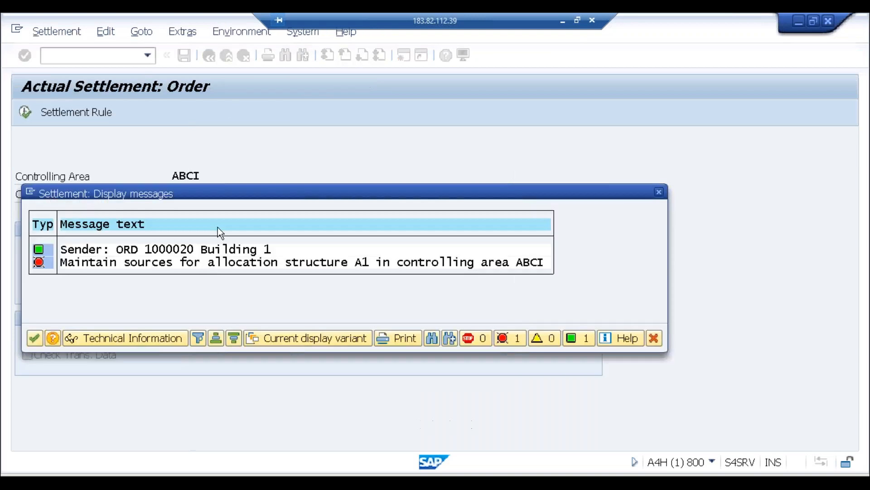
pyautogui.hotkey('alt', 'Tab')
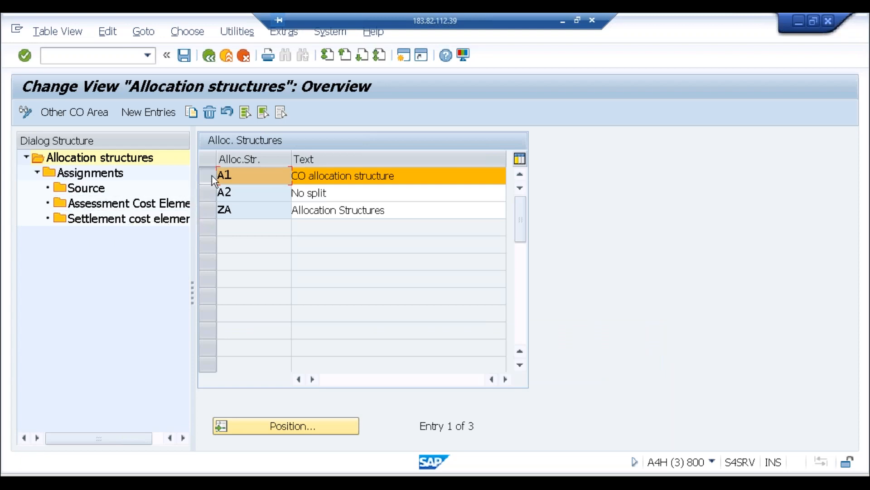
pyautogui.doubleClick(119, 176)
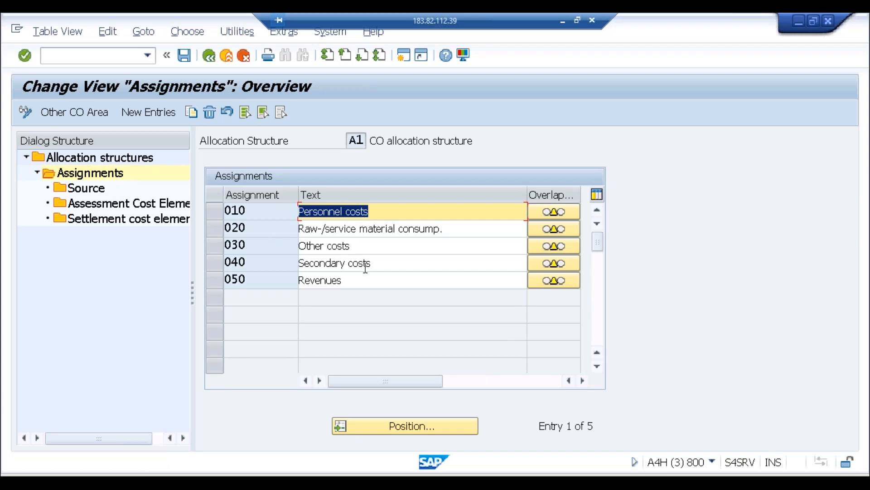
# Review the texts of the cost assignments in allocation structure A1, from Personnel costs to Revenues.
pyautogui.click(378, 213)
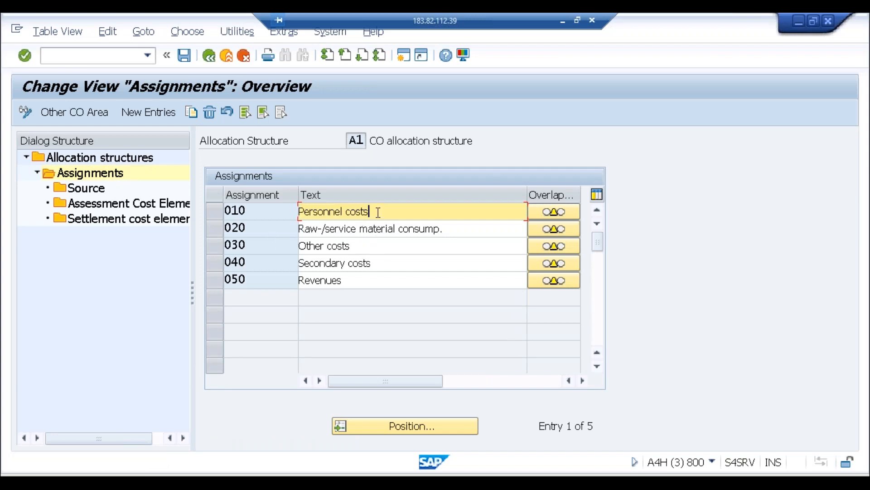
pyautogui.moveTo(377, 212); pyautogui.dragTo(299, 211)
pyautogui.click(299, 211)
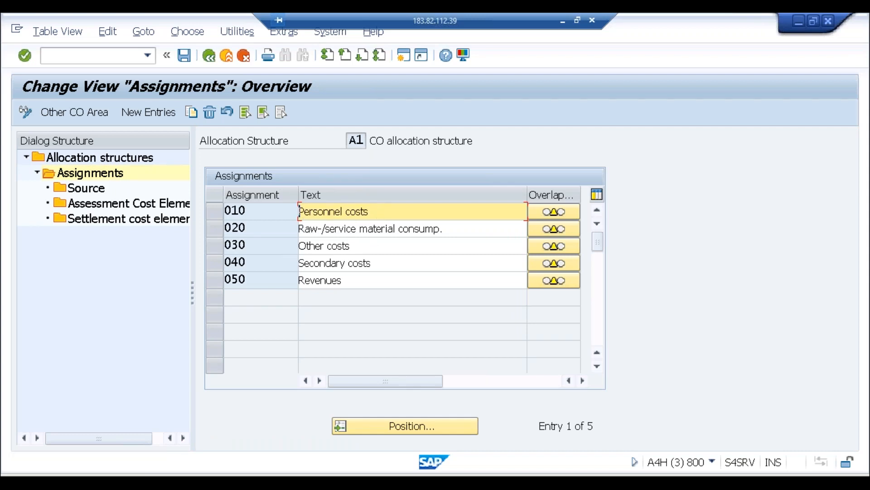
pyautogui.click(446, 232)
pyautogui.moveTo(446, 231); pyautogui.dragTo(293, 235)
pyautogui.click(294, 236)
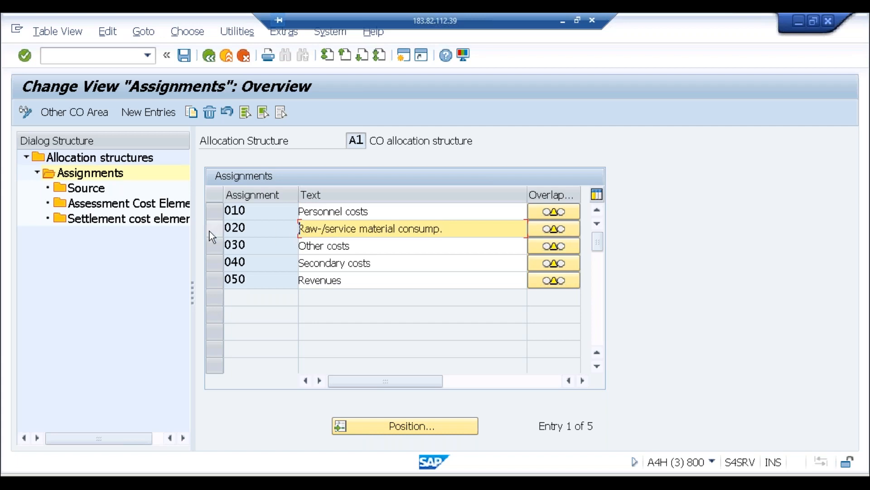
pyautogui.click(367, 247)
pyautogui.click(383, 269)
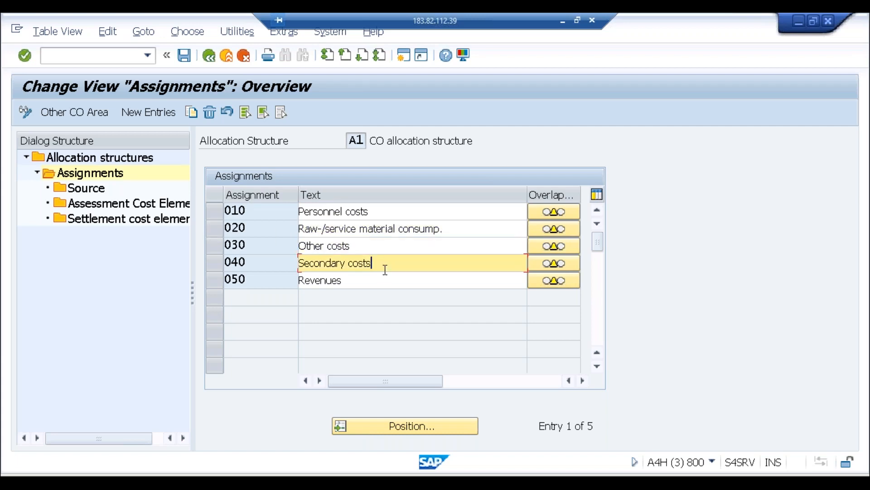
pyautogui.click(352, 281)
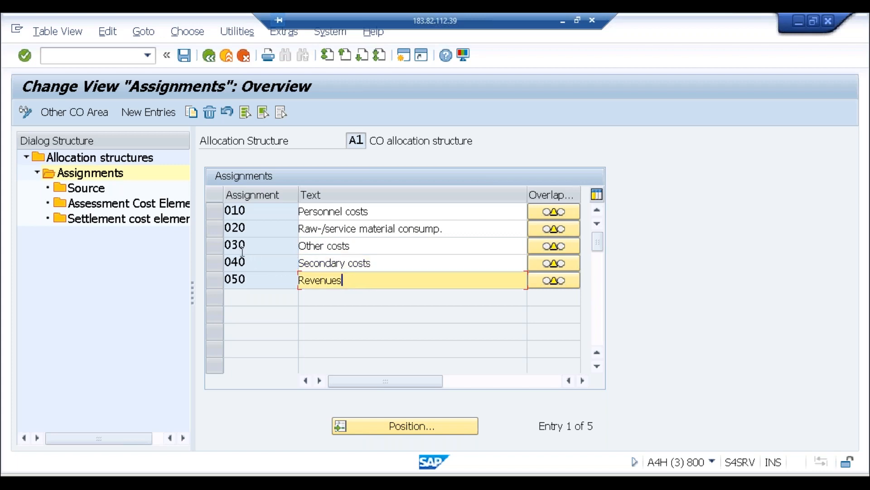
# Open the source of assignment 030 Other costs and enter 4000 as its starting cost element.
pyautogui.click(251, 244)
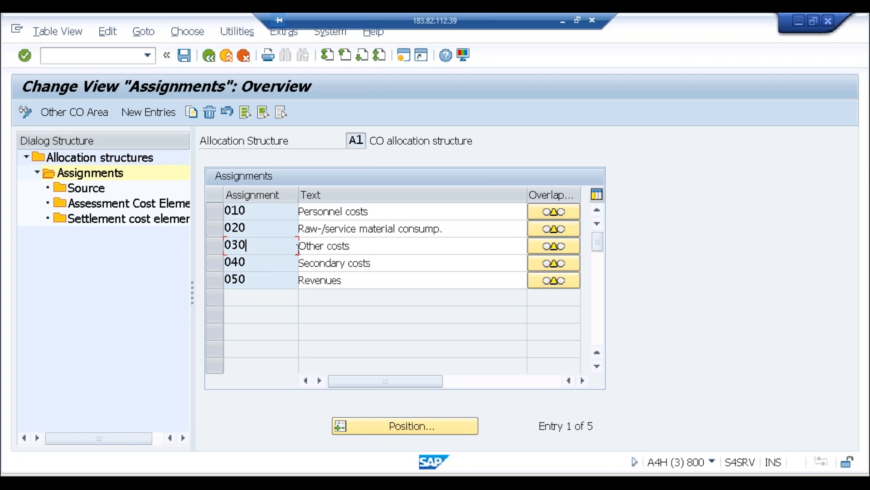
pyautogui.click(219, 244)
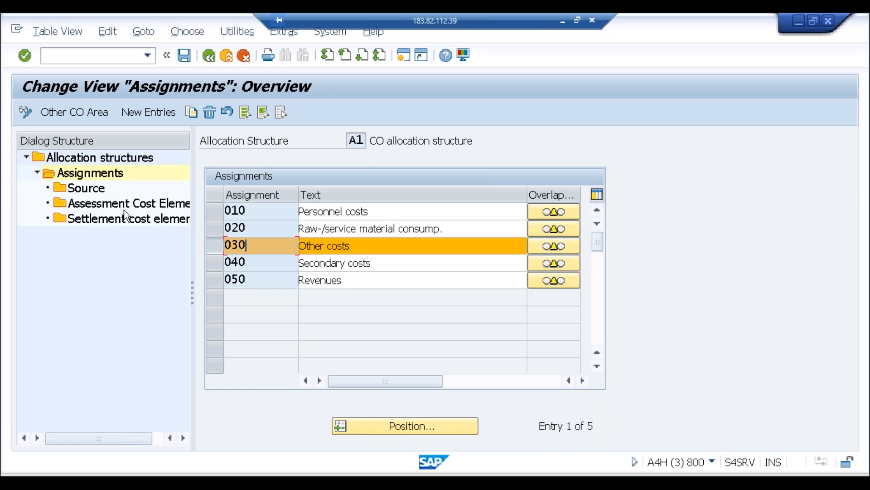
pyautogui.click(94, 189)
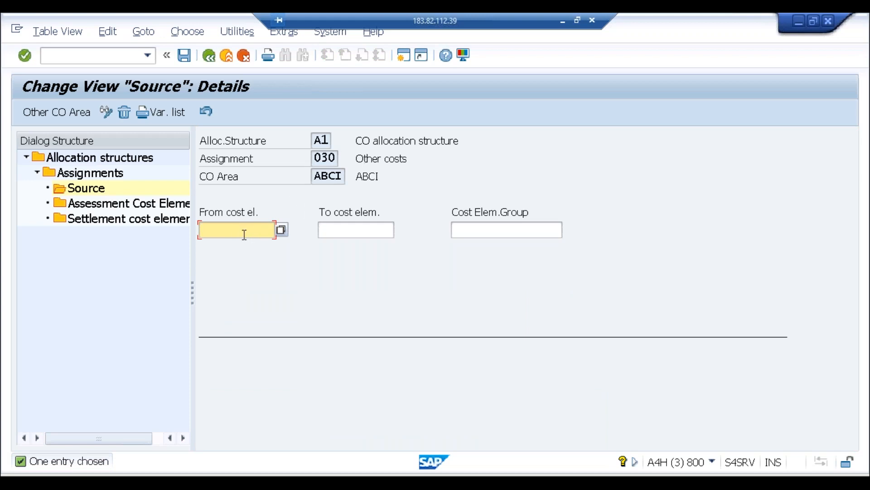
pyautogui.write('4000')
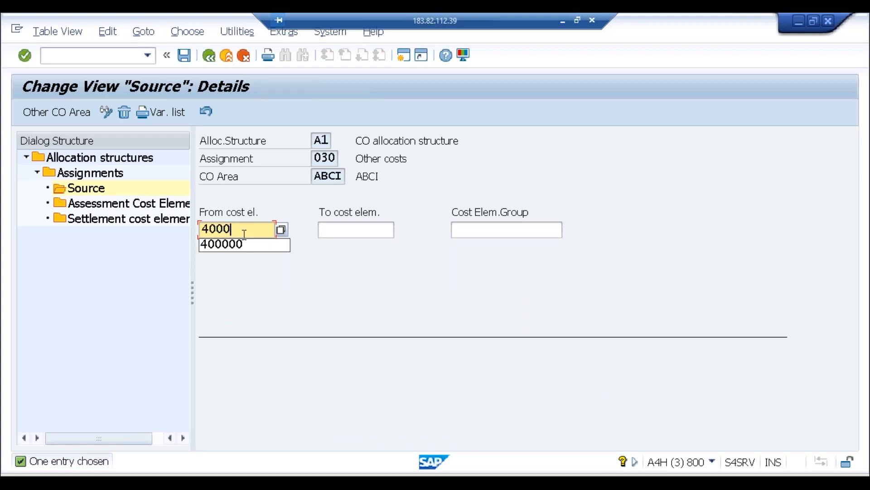
pyautogui.press('Tab')
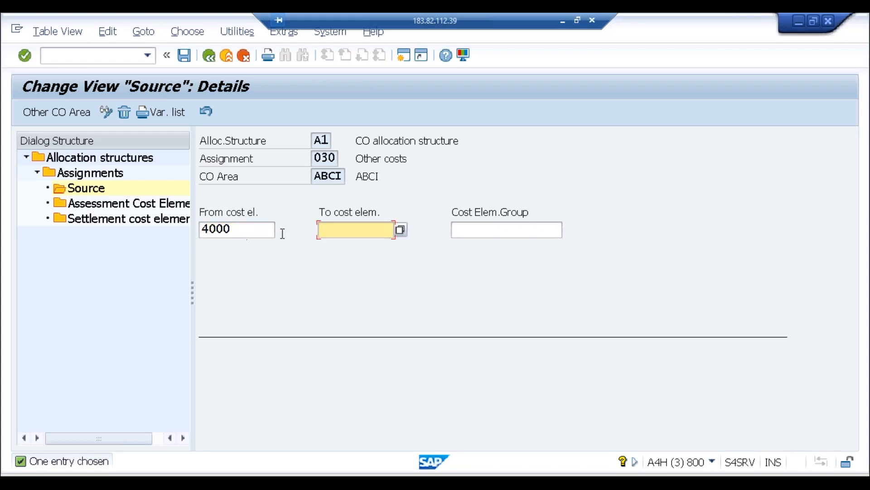
pyautogui.click(245, 232)
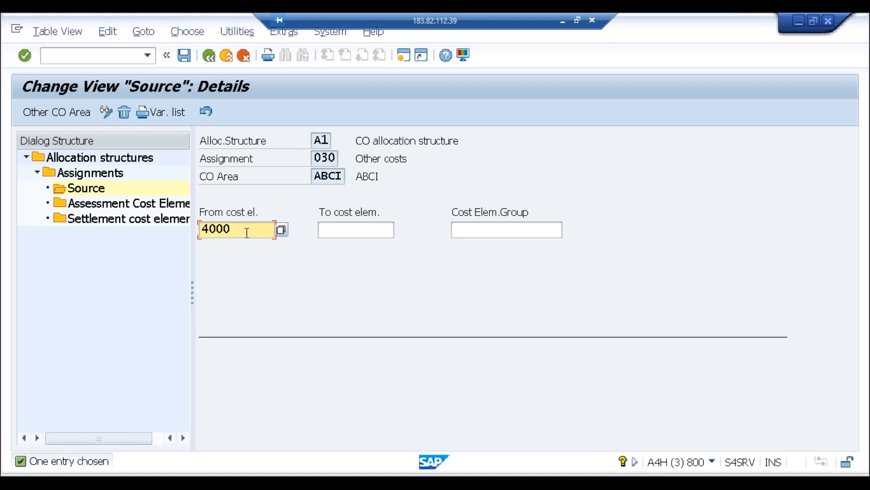
# Check the assignment name on the source details and open the settlement cost elements of assignment 030 Other costs.
pyautogui.click(356, 158)
pyautogui.moveTo(356, 159); pyautogui.dragTo(408, 158)
pyautogui.click(408, 157)
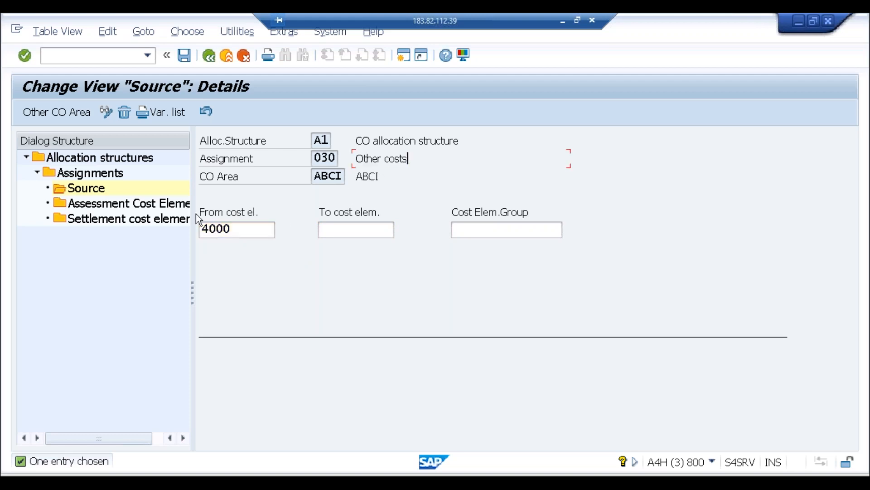
pyautogui.doubleClick(126, 222)
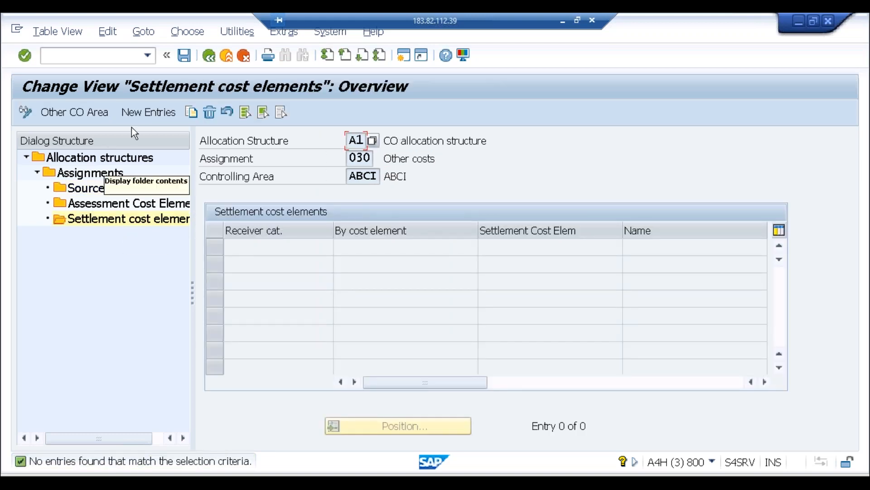
# Add a settlement cost element entry for receiver category FXA, settled by cost element, to assignment 030 Other costs and save it.
pyautogui.click(149, 111)
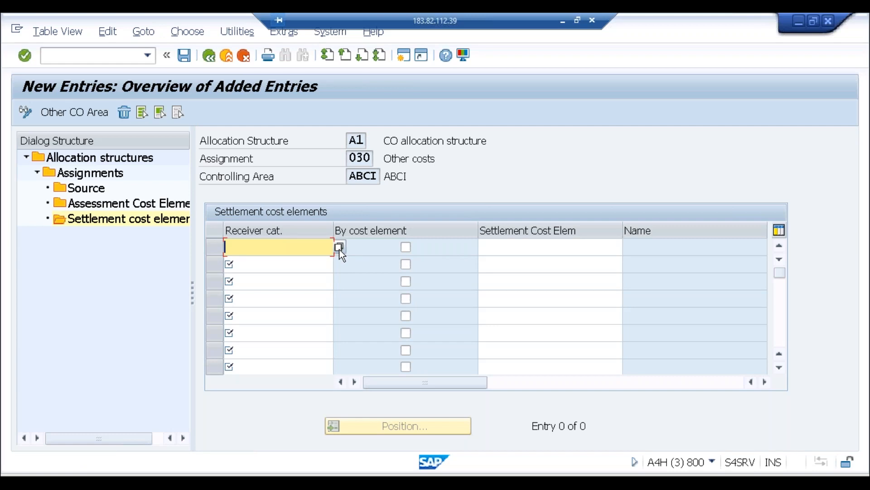
pyautogui.click(339, 249)
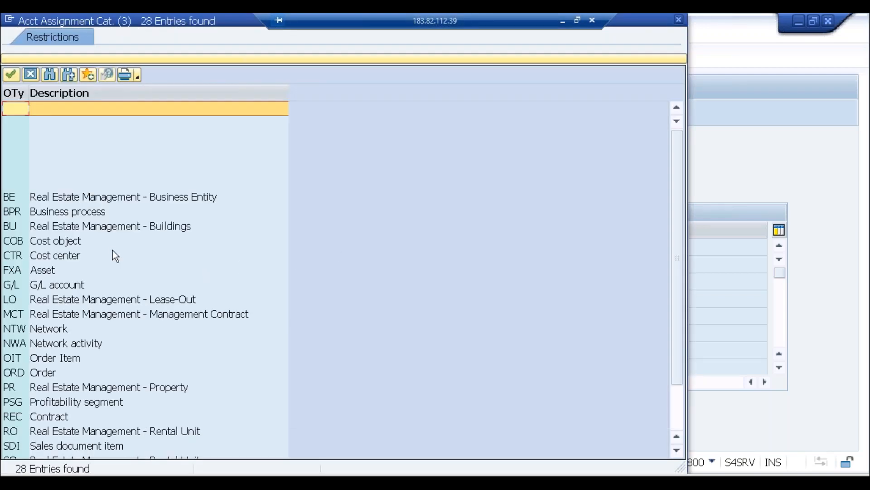
pyautogui.doubleClick(26, 274)
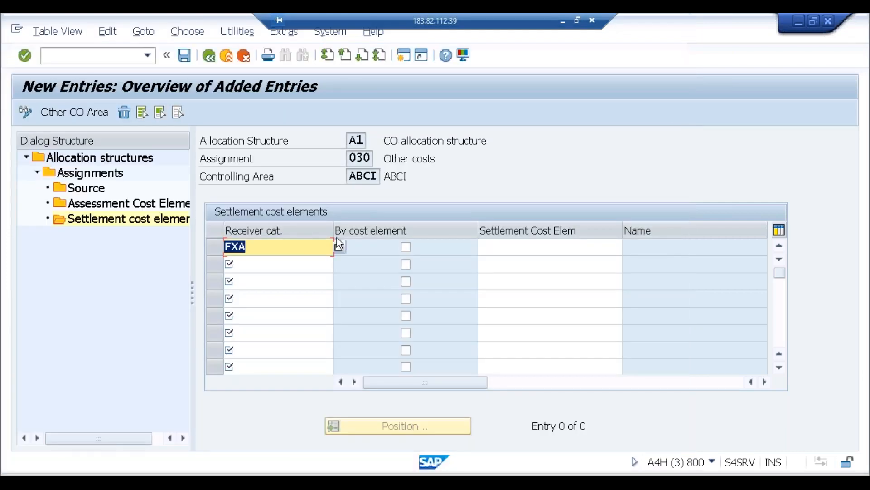
pyautogui.click(406, 247)
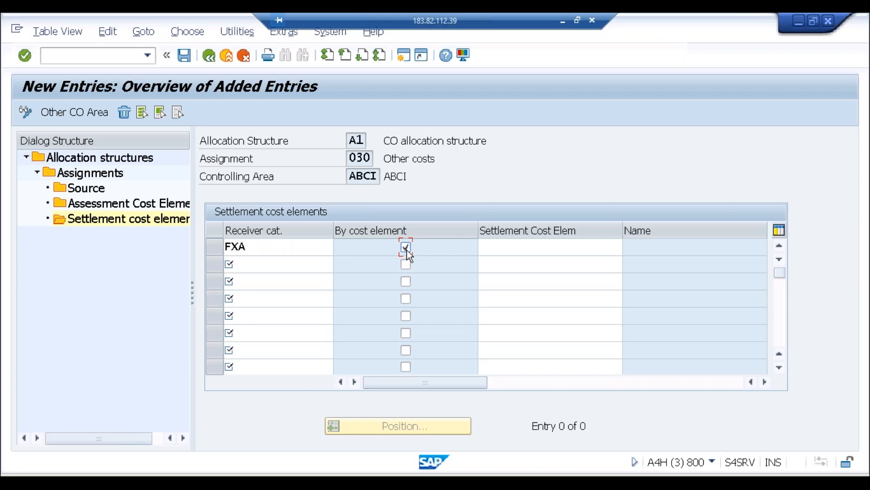
pyautogui.click(184, 55)
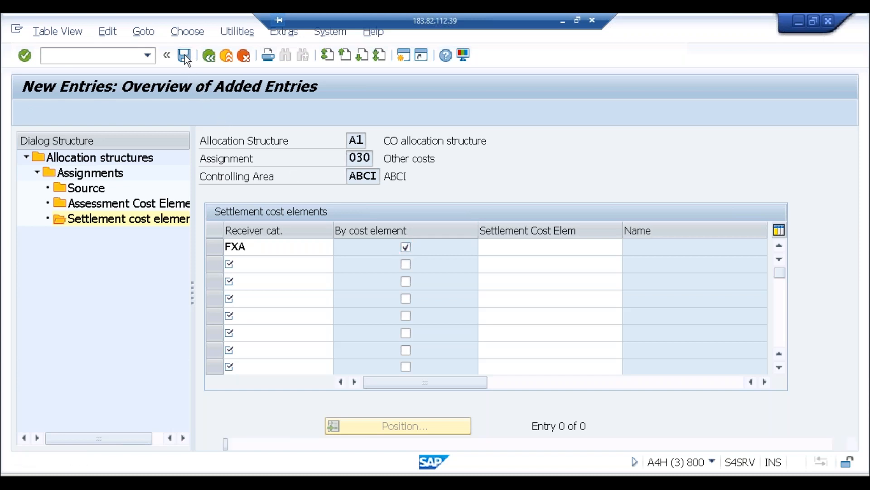
pyautogui.click(344, 290)
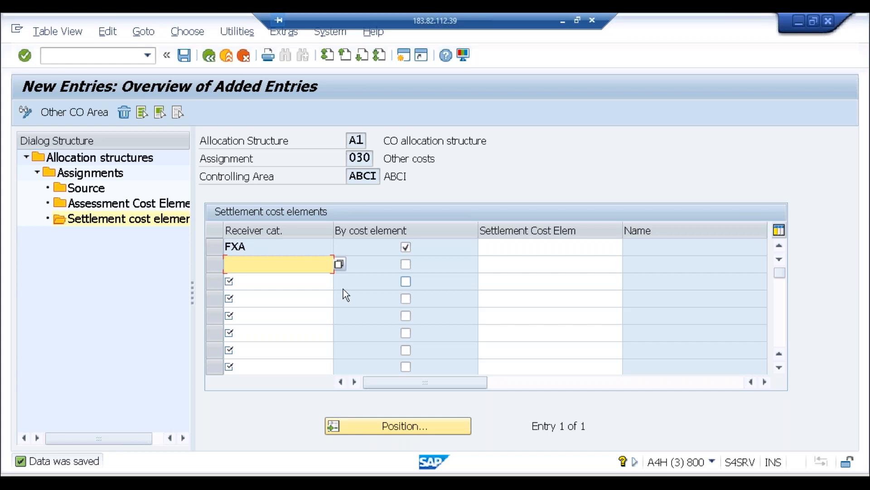
# Open the source of assignment 030 and rerun the test settlement of the Building 1 order.
pyautogui.click(85, 191)
pyautogui.doubleClick(84, 192)
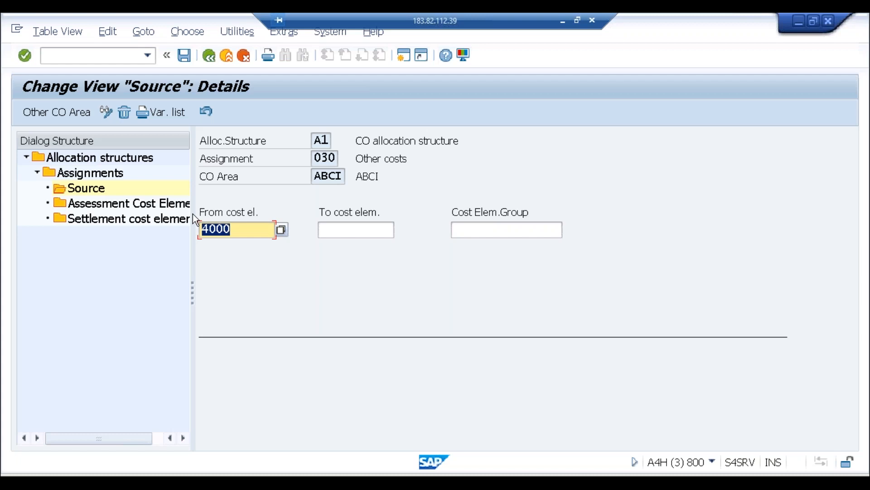
pyautogui.hotkey('alt', 'Tab')
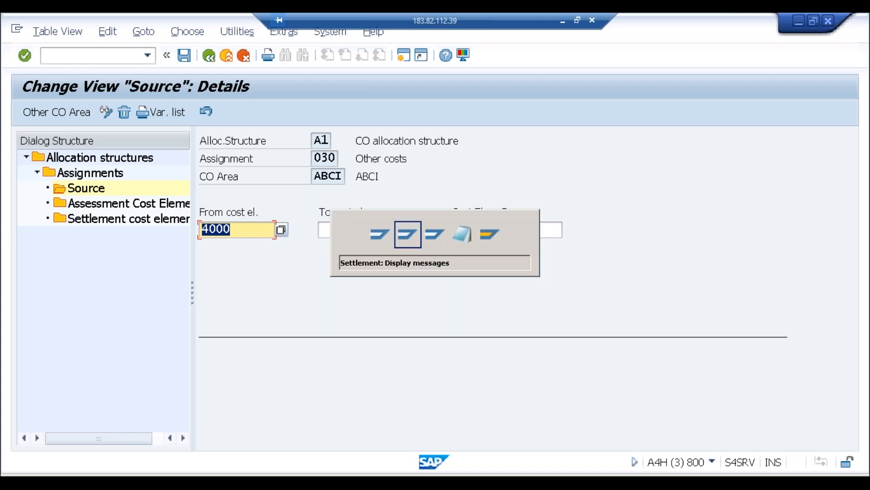
pyautogui.click(36, 338)
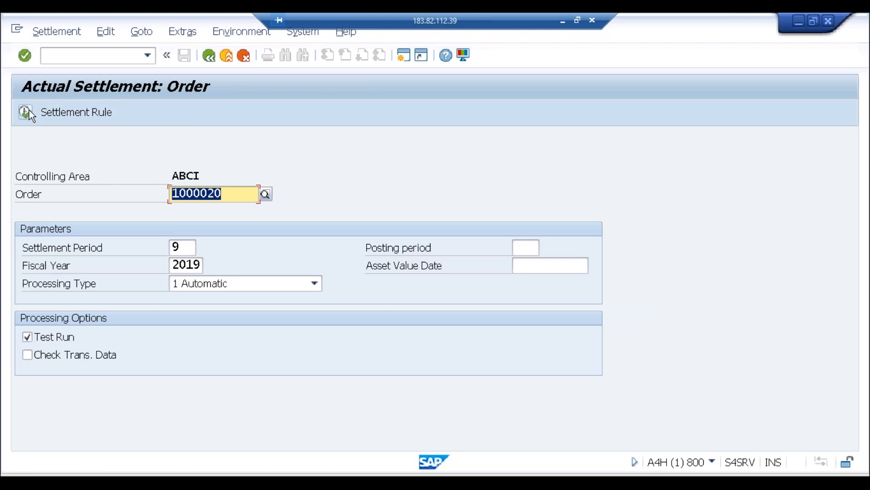
pyautogui.click(28, 110)
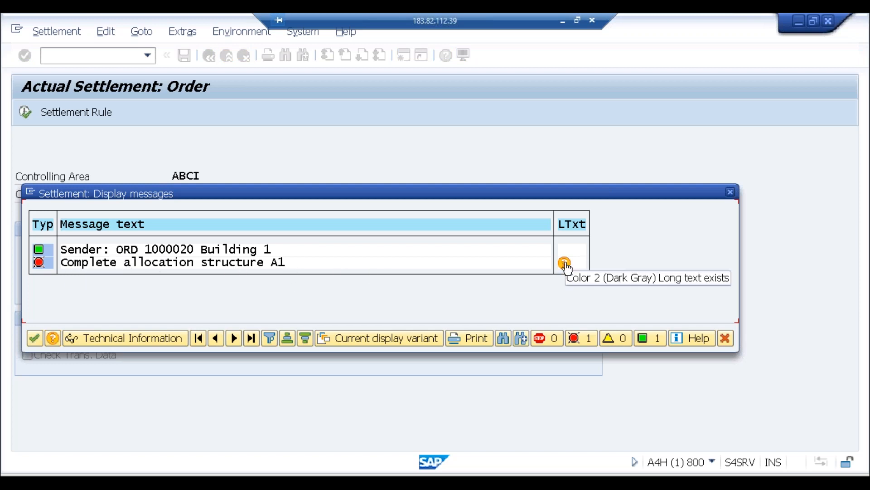
# Look up possible starting cost elements for the source of assignment 030, restricted to chart of accounts abc0.
pyautogui.hotkey('alt', 'Tab')
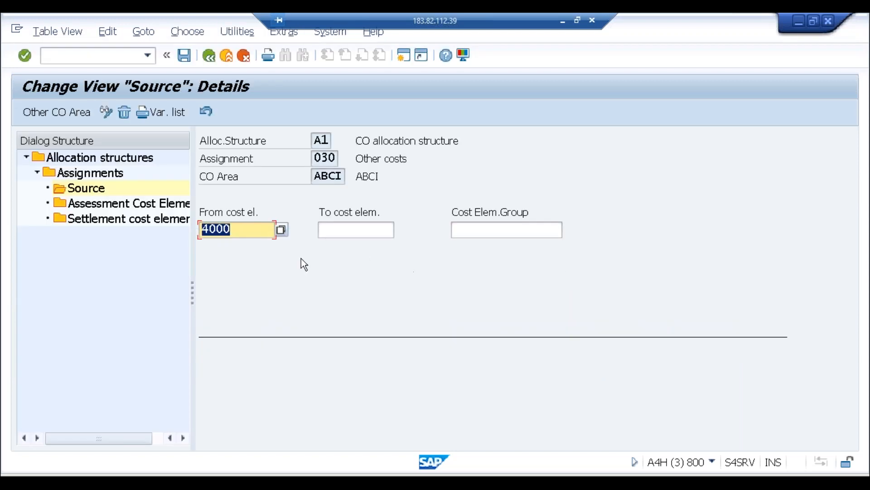
pyautogui.click(242, 229)
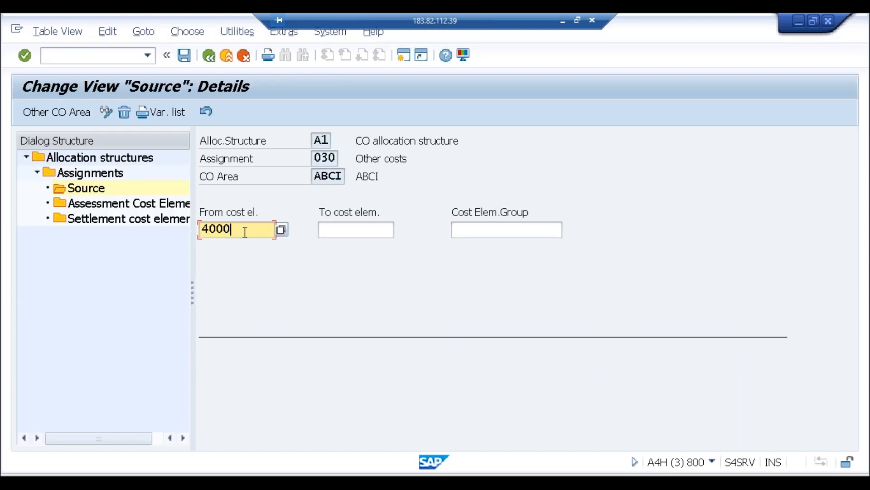
pyautogui.click(282, 230)
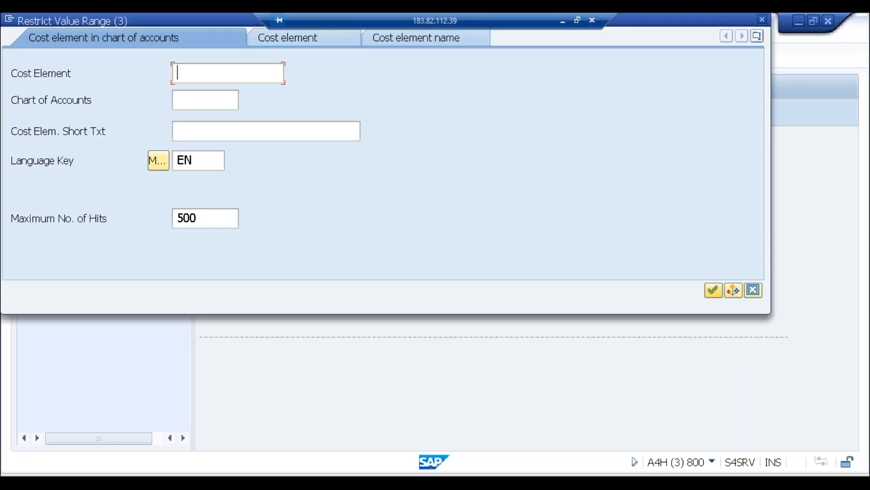
pyautogui.press('Return')
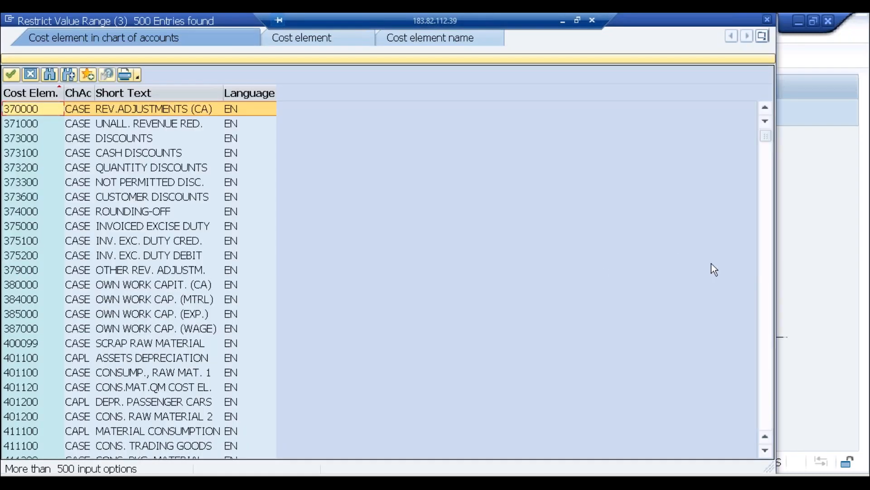
pyautogui.click(444, 62)
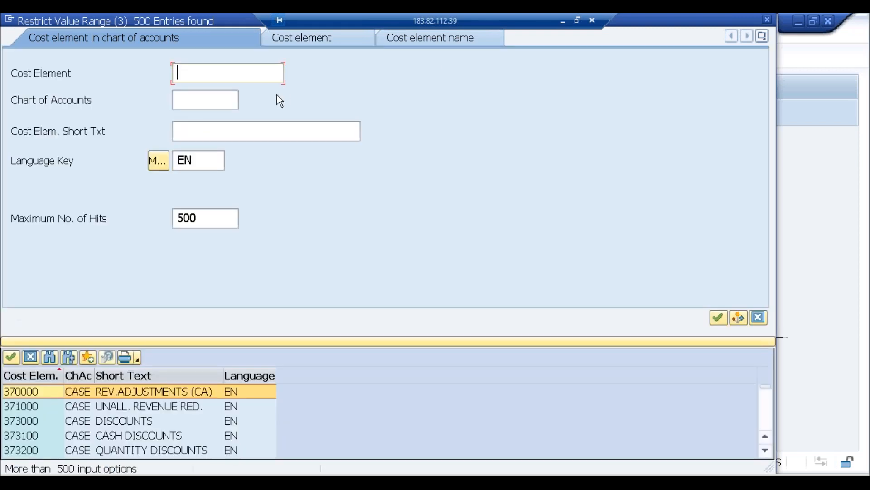
pyautogui.click(204, 102)
pyautogui.write('abc0')
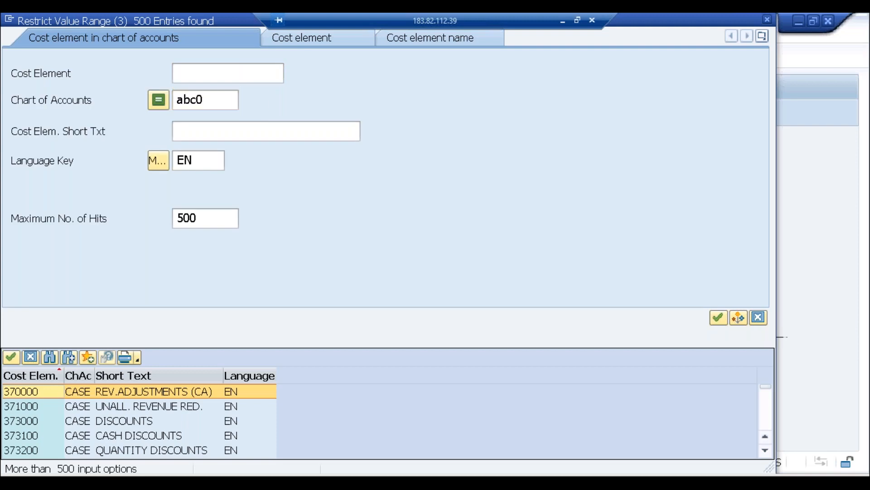
pyautogui.press('Return')
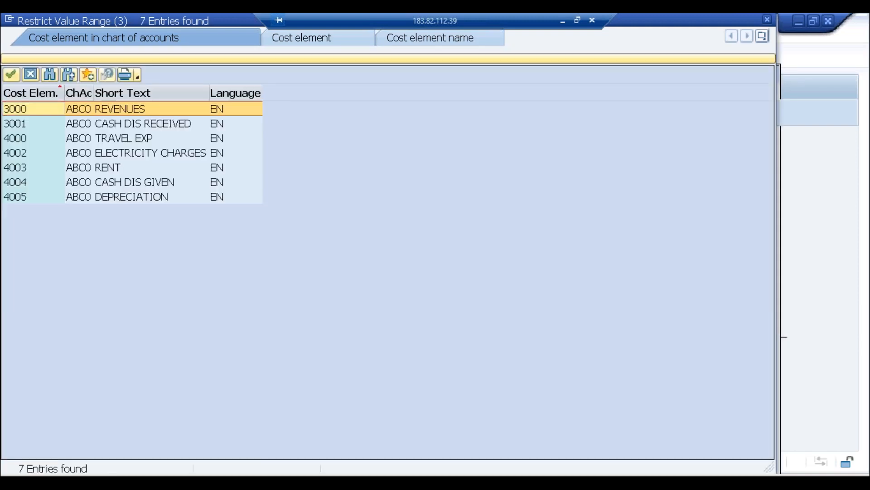
# Choose 4002 ELECTRICITY CHARGES as the source's starting cost element and save the assignment.
pyautogui.click(142, 157)
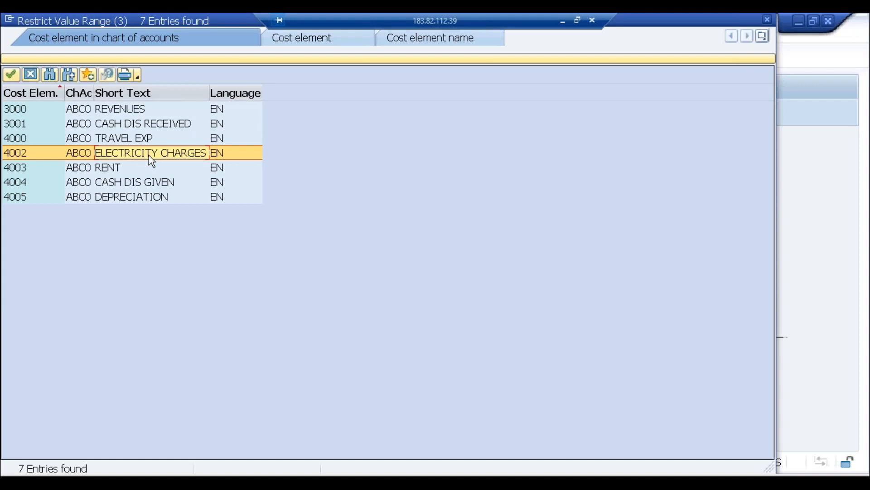
pyautogui.doubleClick(149, 155)
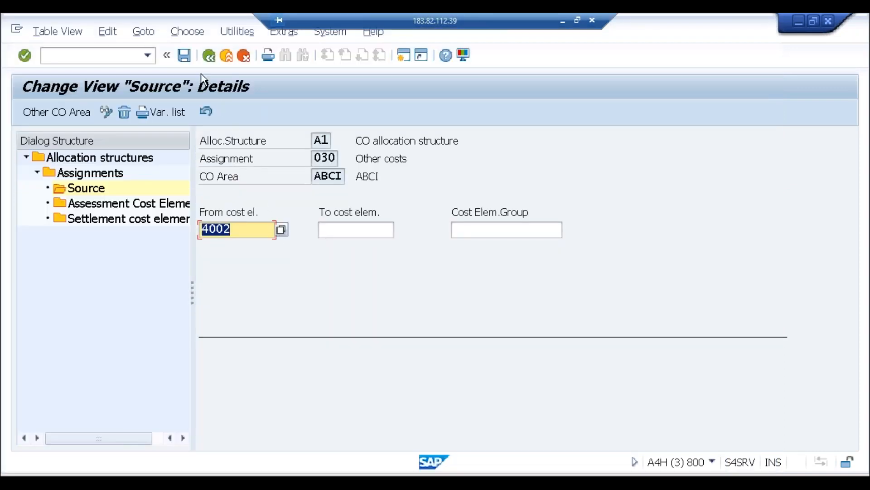
pyautogui.click(185, 56)
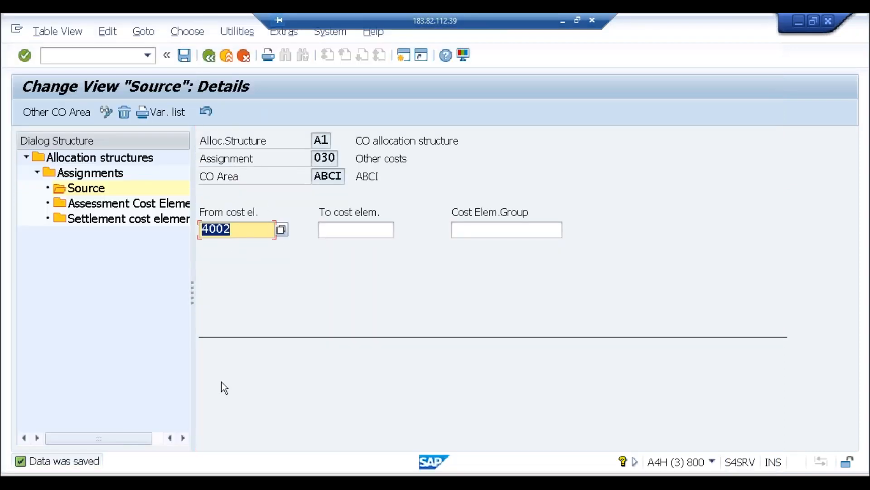
# Repeat the test settlement of the Building 1 order and read the long text of its error message.
pyautogui.hotkey('alt', 'Tab')
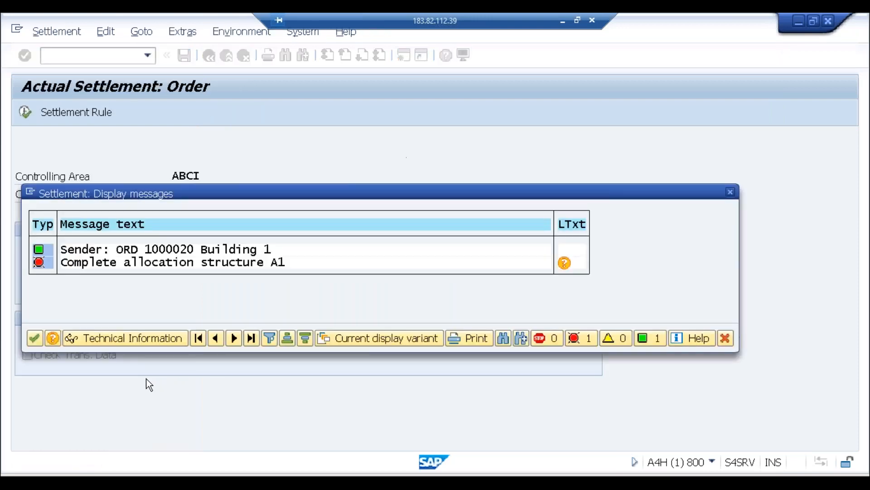
pyautogui.click(36, 338)
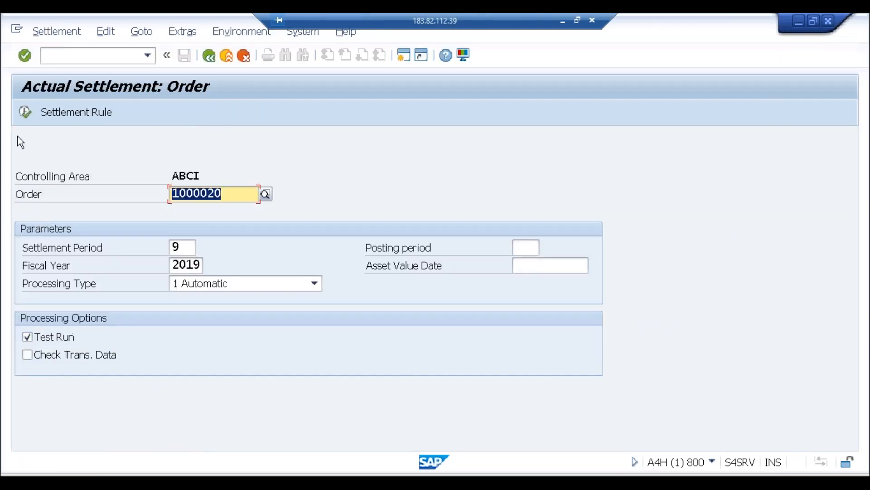
pyautogui.click(20, 116)
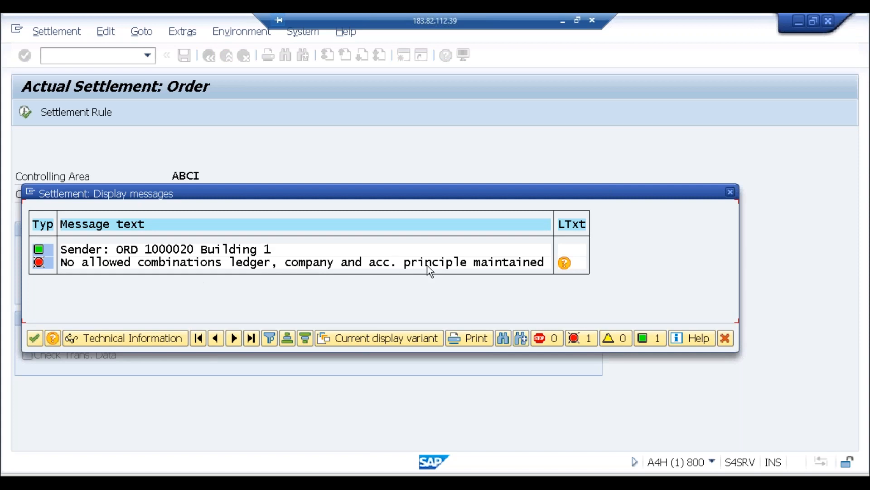
pyautogui.click(565, 264)
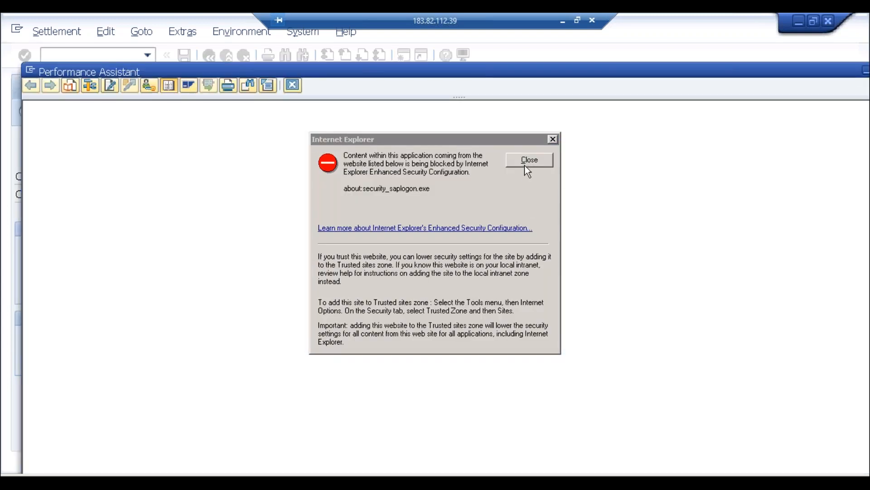
pyautogui.click(525, 164)
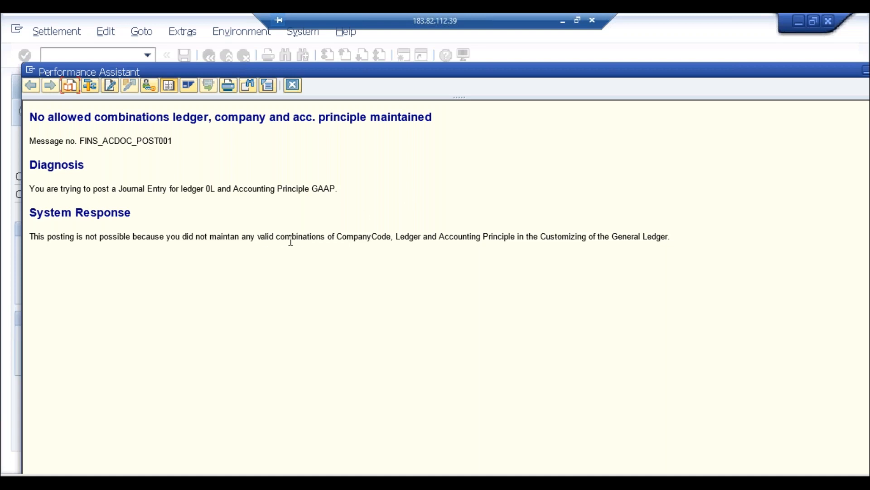
pyautogui.moveTo(296, 238); pyautogui.dragTo(675, 237)
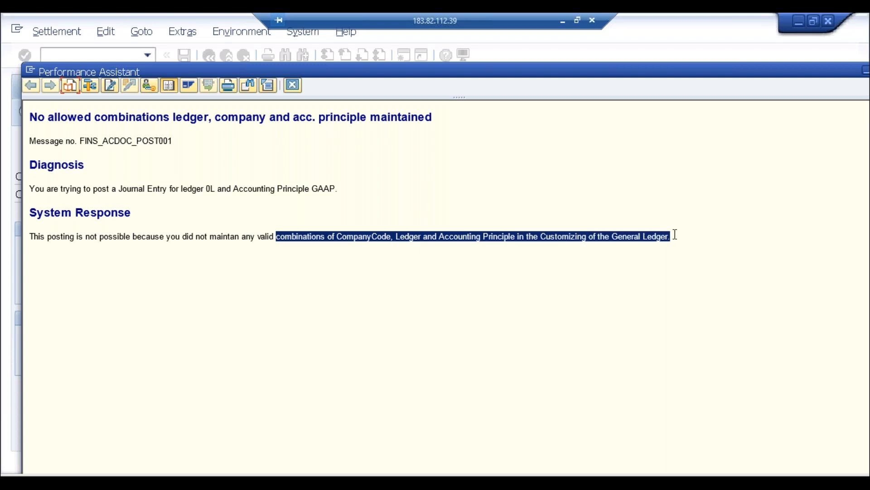
# Create a new session from the settlement messages and display the SAP reference implementation guide with transaction spro.
pyautogui.click(181, 471)
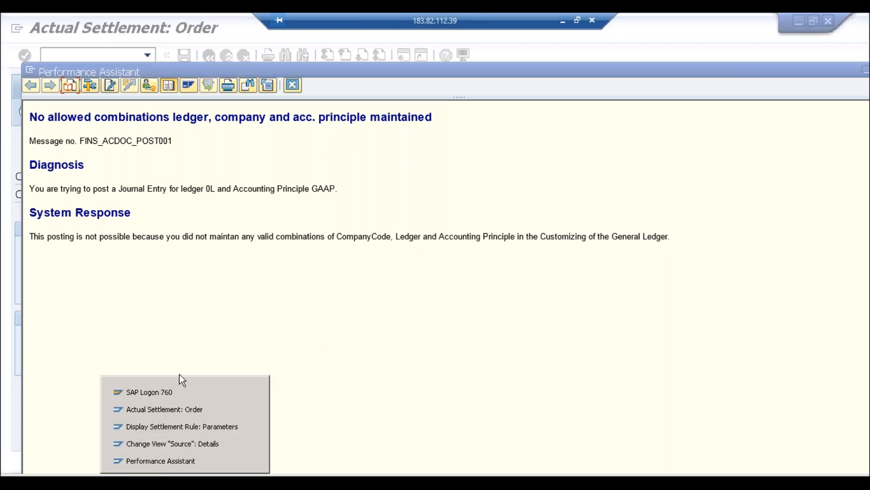
pyautogui.click(180, 407)
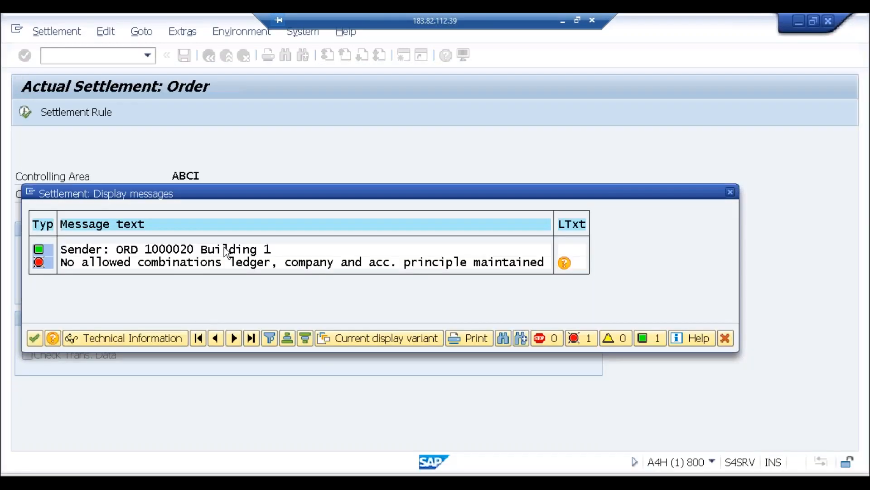
pyautogui.click(31, 194)
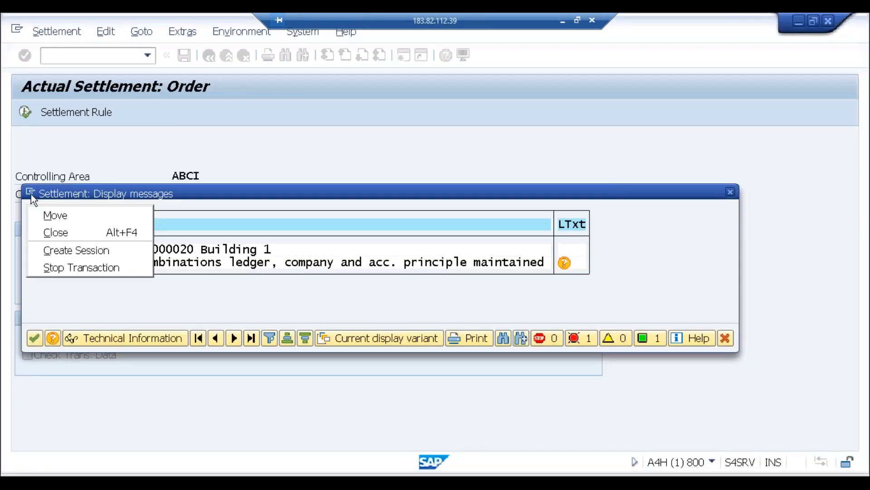
pyautogui.click(53, 249)
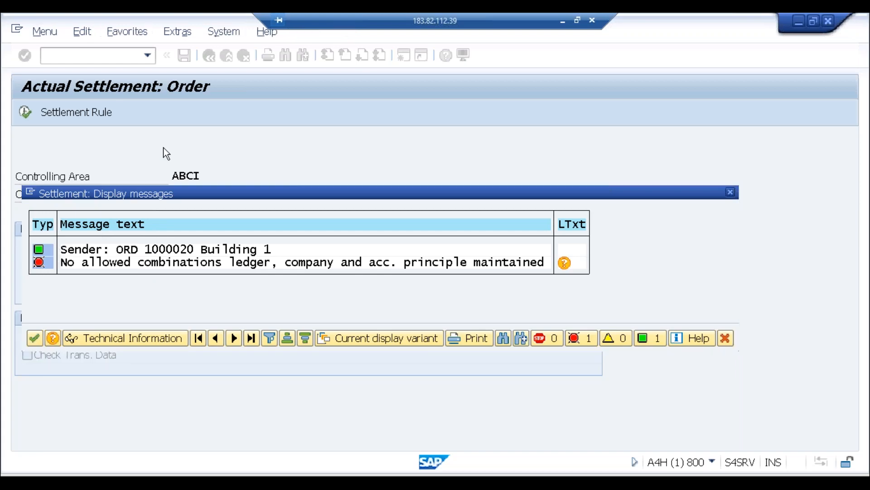
pyautogui.write('spro')
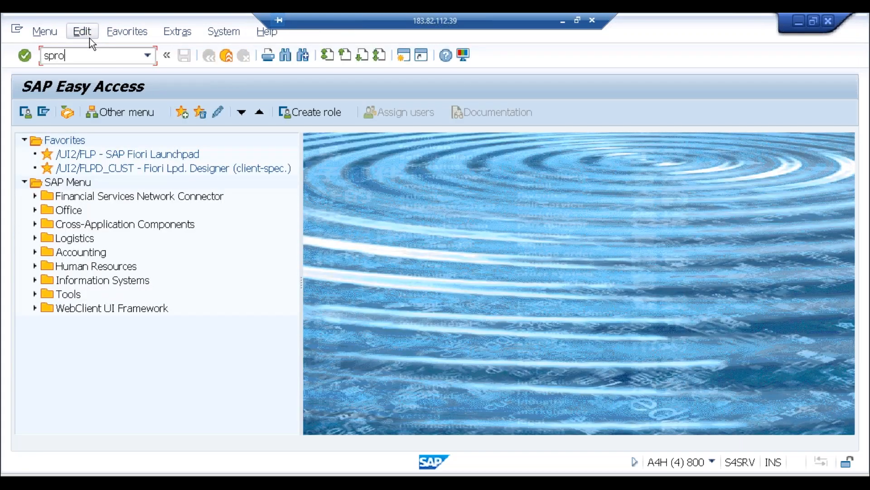
pyautogui.press('Return')
pyautogui.click(66, 116)
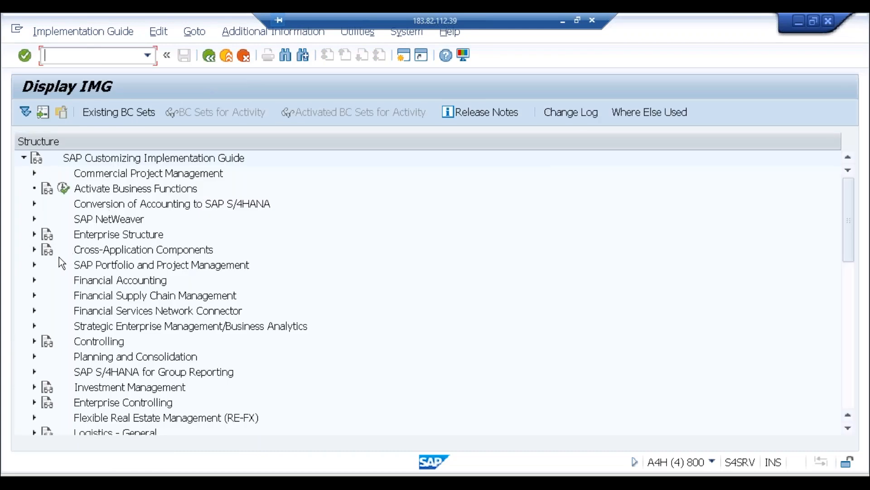
# Open Define Settings for Ledgers and Currency Types under the Financial Accounting ledger settings and dismiss the consistency check messages.
pyautogui.click(34, 280)
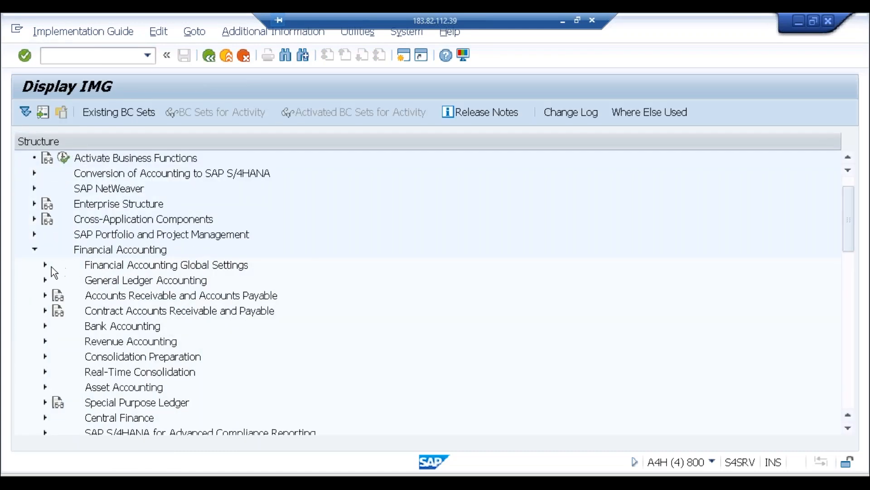
pyautogui.click(45, 265)
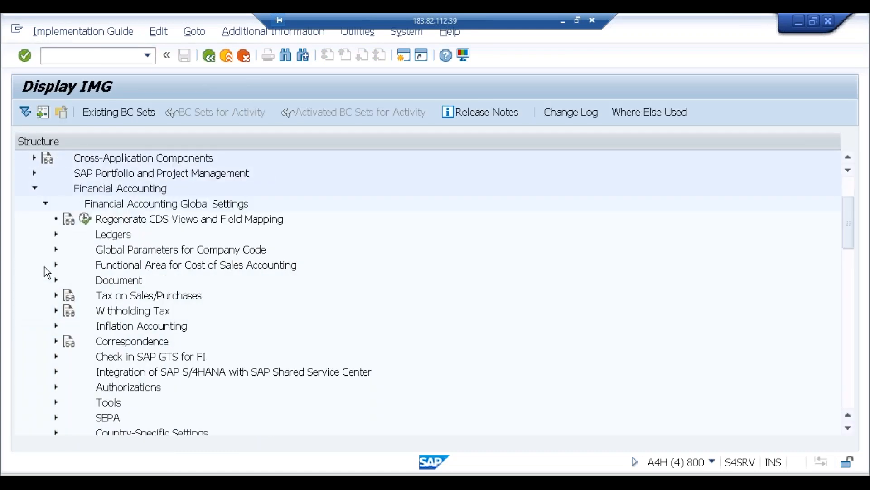
pyautogui.click(56, 235)
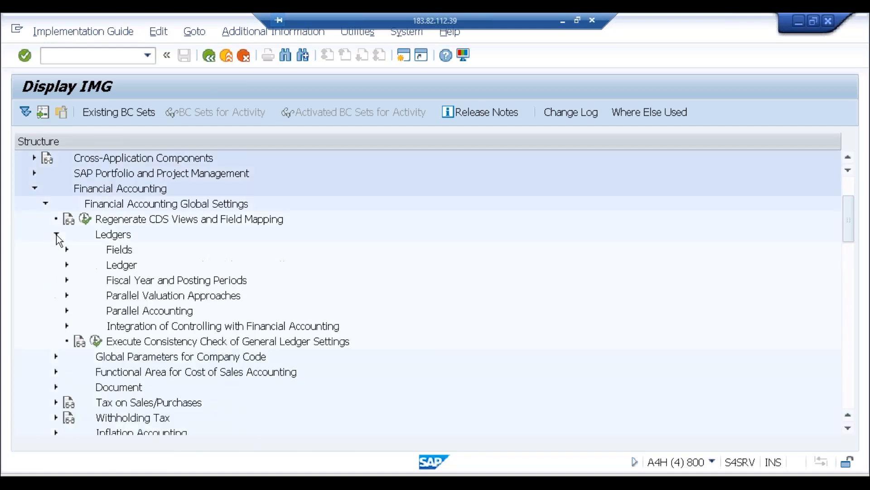
pyautogui.click(66, 265)
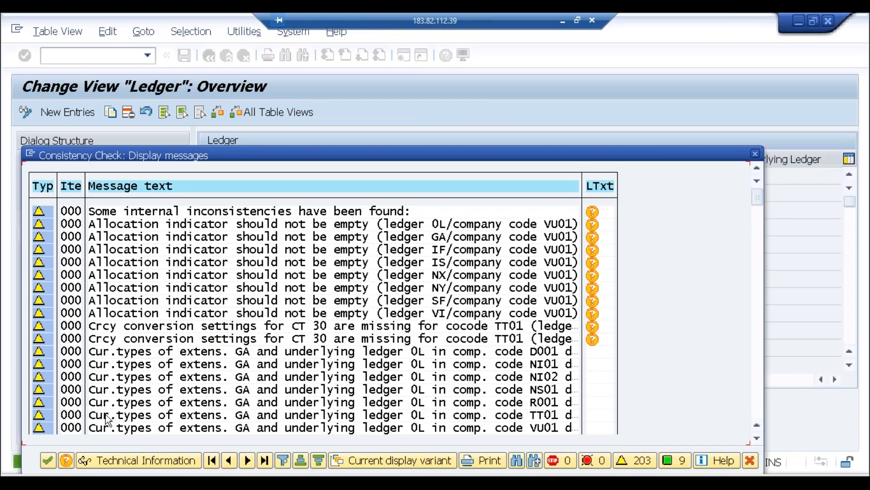
pyautogui.click(48, 460)
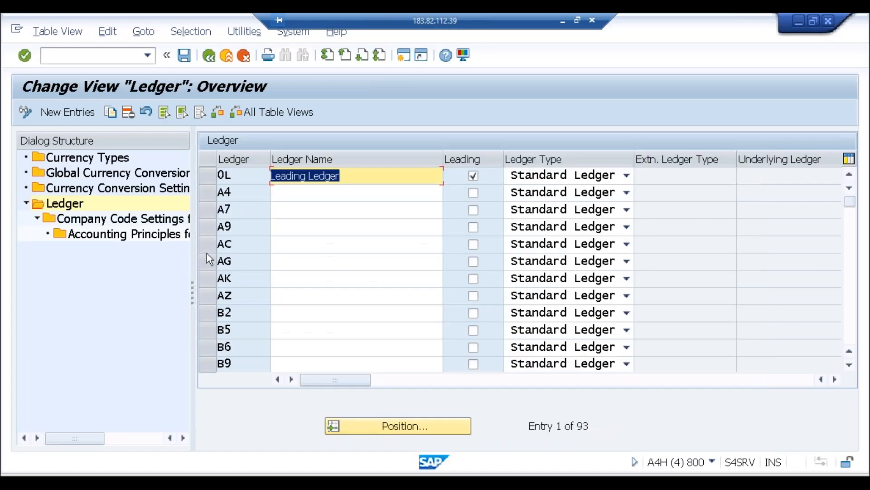
# Display the accounting principles assigned to leading ledger 0L for company code ABCI.
pyautogui.click(205, 175)
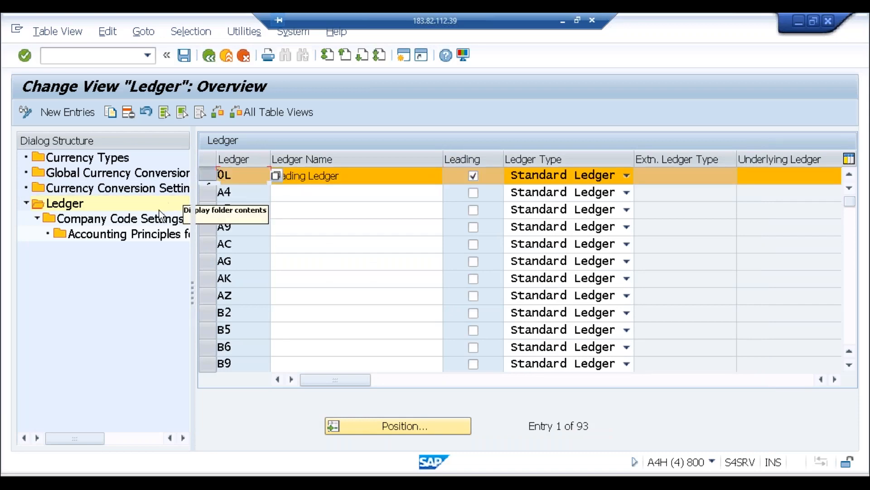
pyautogui.click(151, 219)
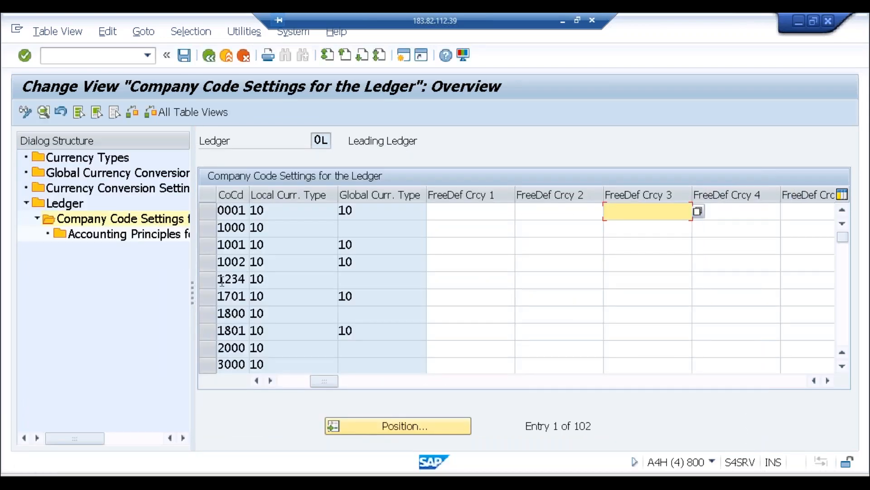
pyautogui.click(398, 428)
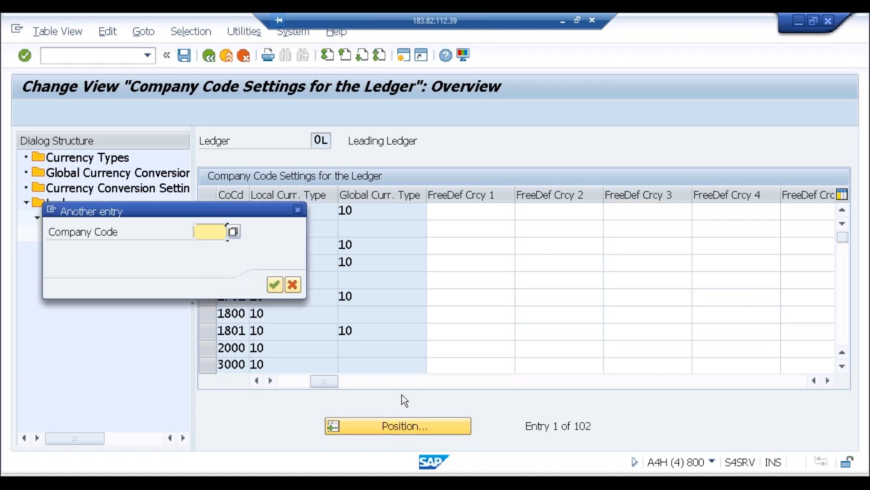
pyautogui.write('abci')
pyautogui.press('Return')
pyautogui.click(205, 212)
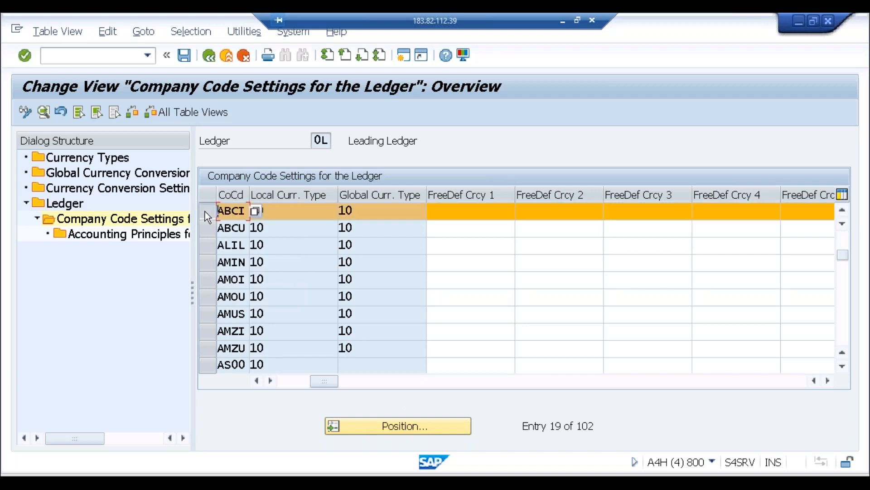
pyautogui.doubleClick(164, 239)
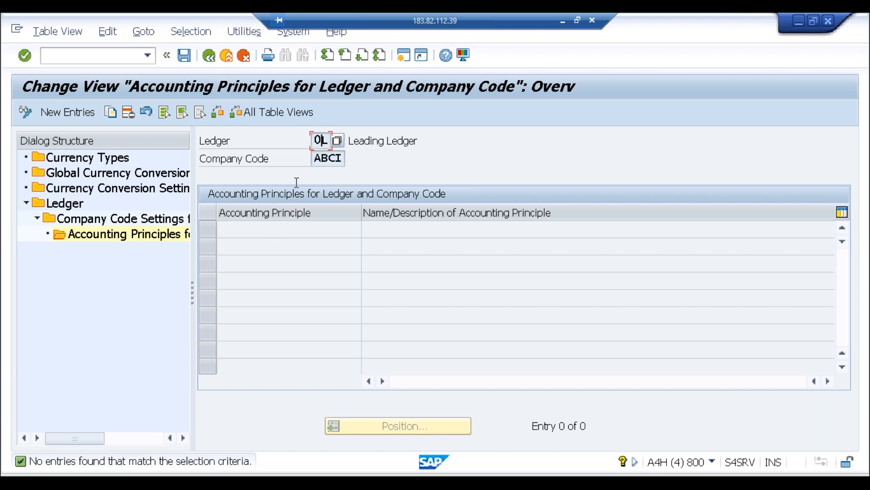
# Add accounting principle GAAP for ledger 0L and company code ABCI, and save it in the proposed customizing request.
pyautogui.click(75, 113)
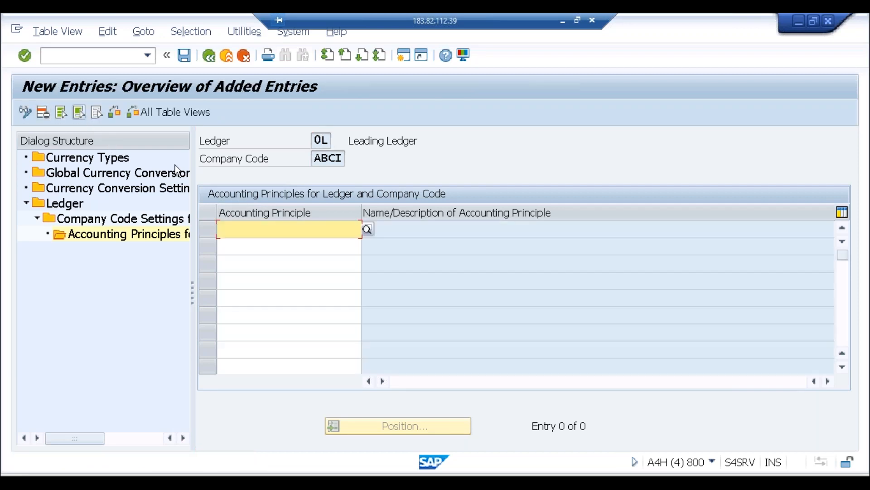
pyautogui.click(371, 232)
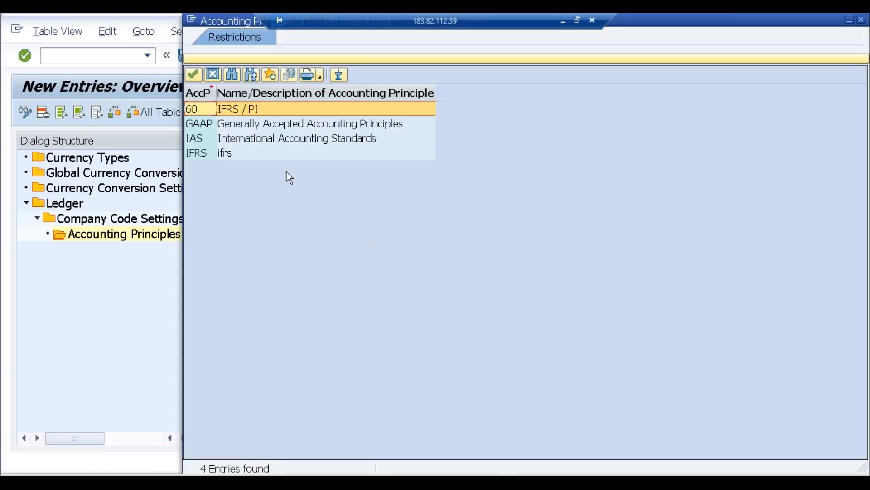
pyautogui.doubleClick(264, 128)
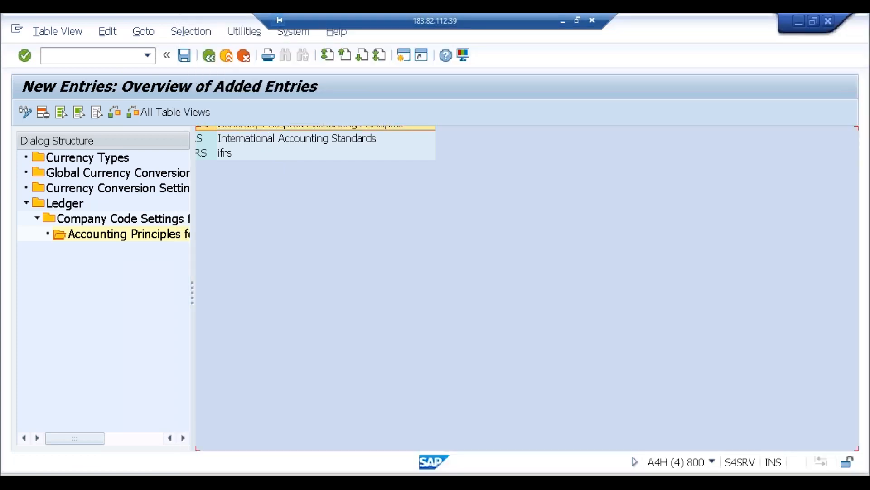
pyautogui.press('Return')
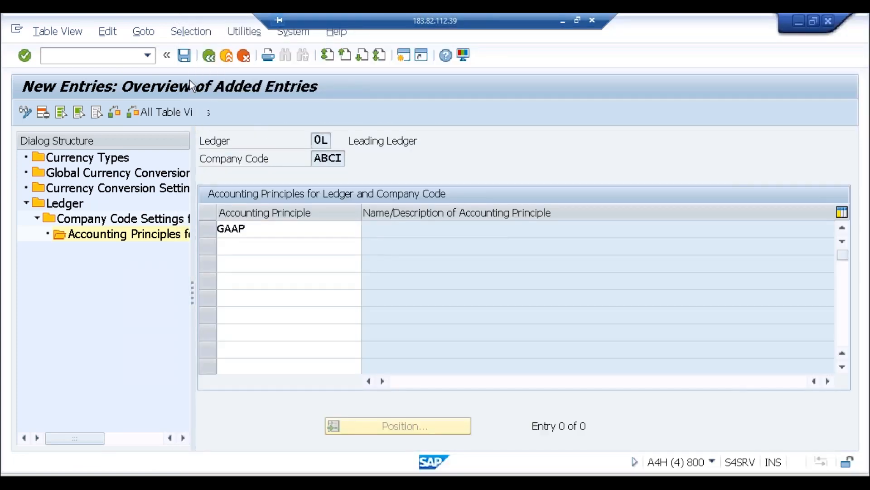
pyautogui.click(186, 62)
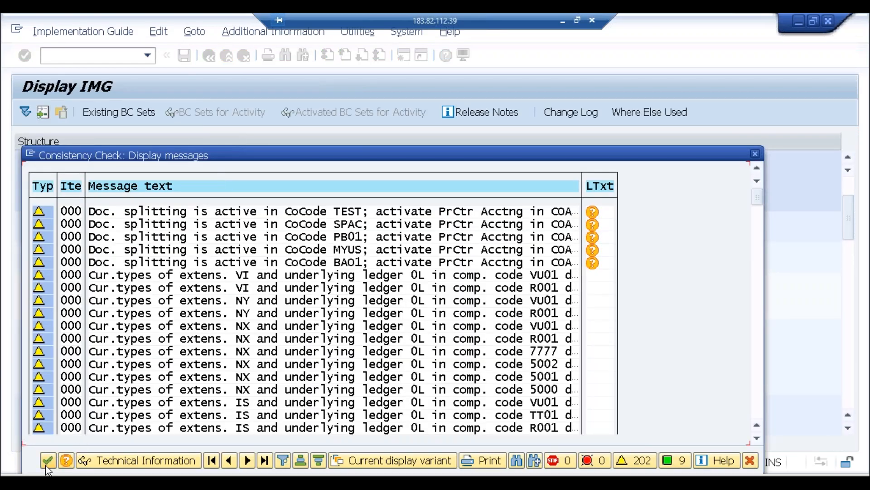
pyautogui.click(47, 461)
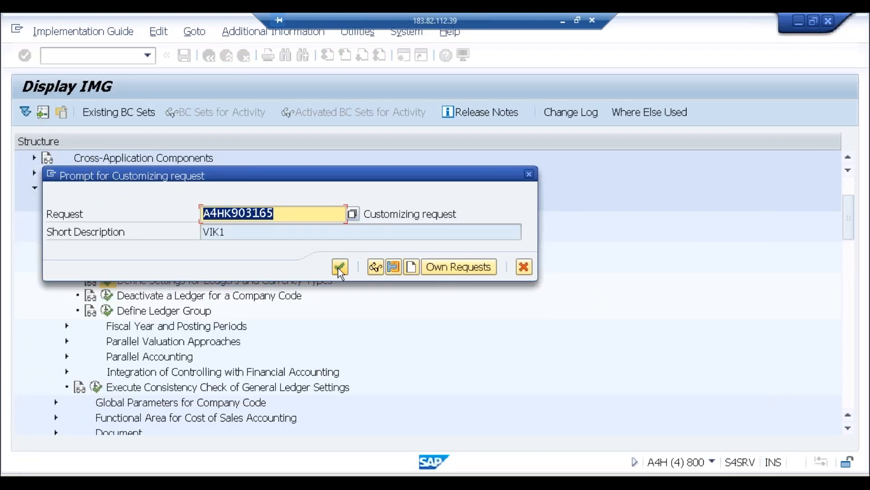
pyautogui.click(340, 267)
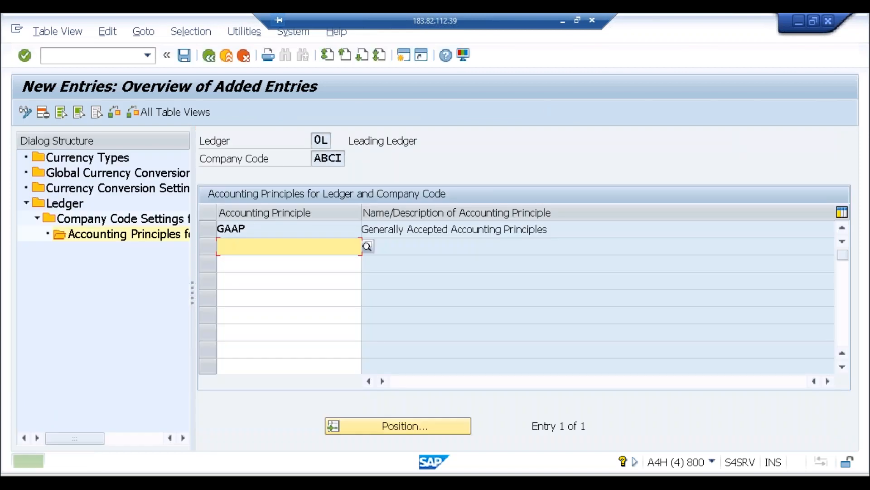
pyautogui.click(324, 234)
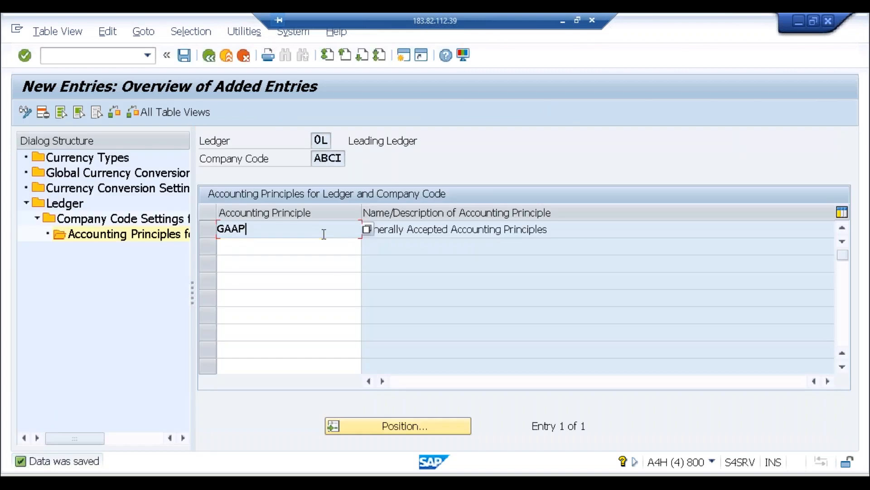
# Switch to the settlement session, repeat the test settlement of the Building 1 order and display the detail list of settled values.
pyautogui.hotkey('alt', 'Tab')
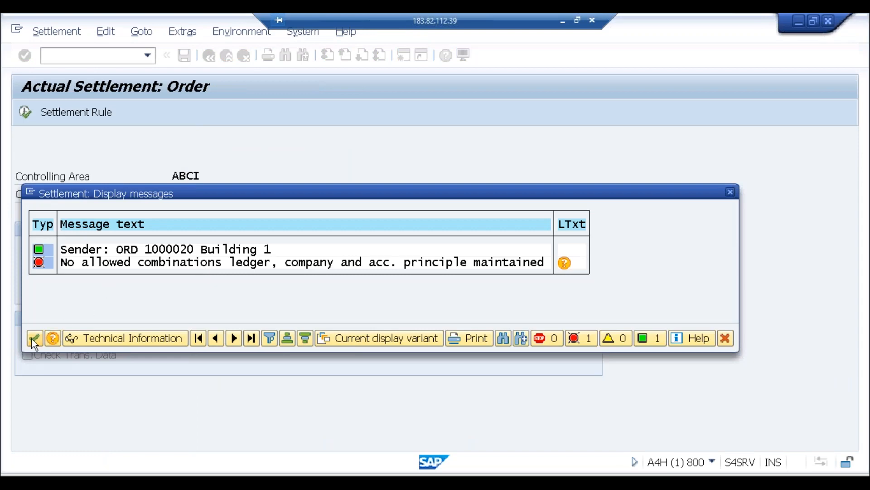
pyautogui.click(34, 338)
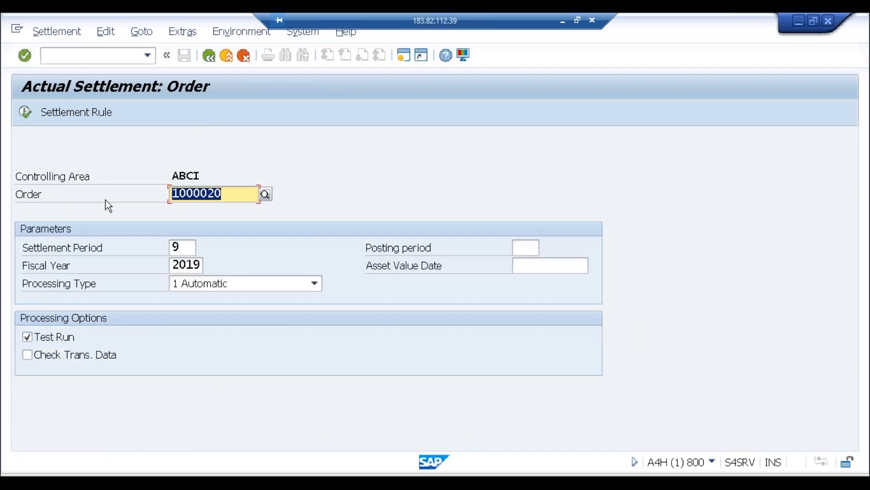
pyautogui.click(23, 112)
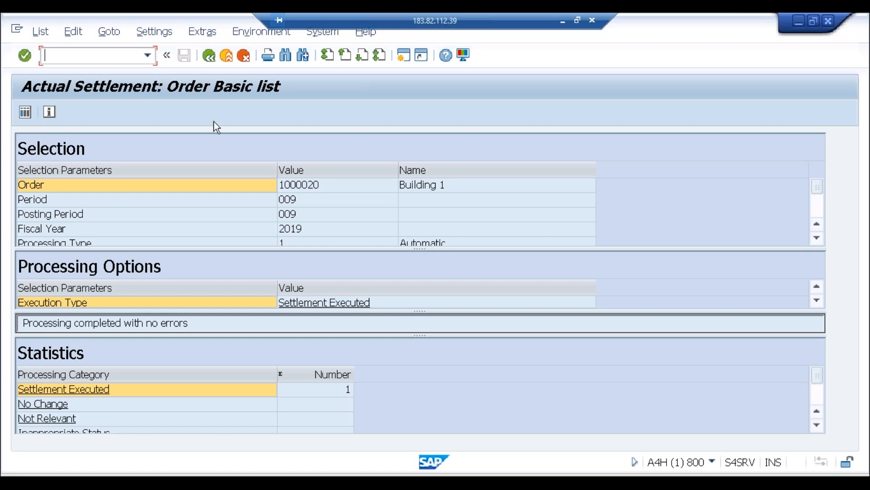
pyautogui.click(24, 114)
pyautogui.click(530, 160)
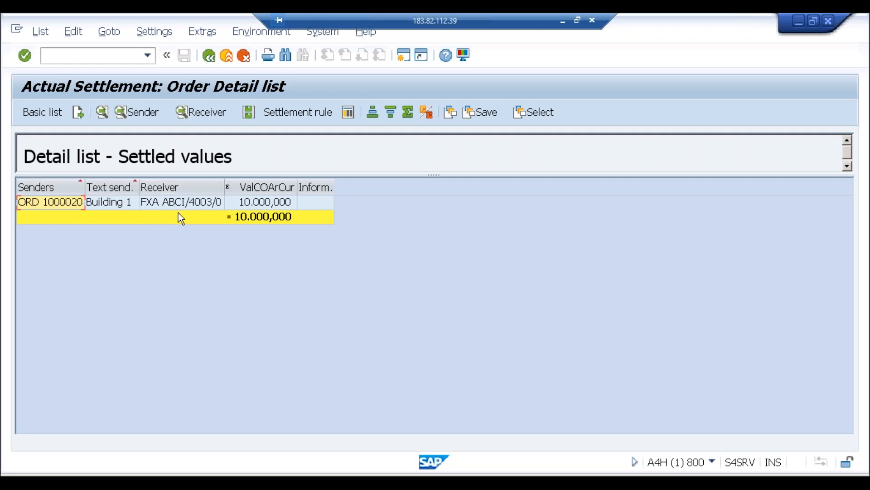
# Return to the settlement selection, turn off Test Run and execute the actual settlement of the Building 1 order.
pyautogui.click(209, 56)
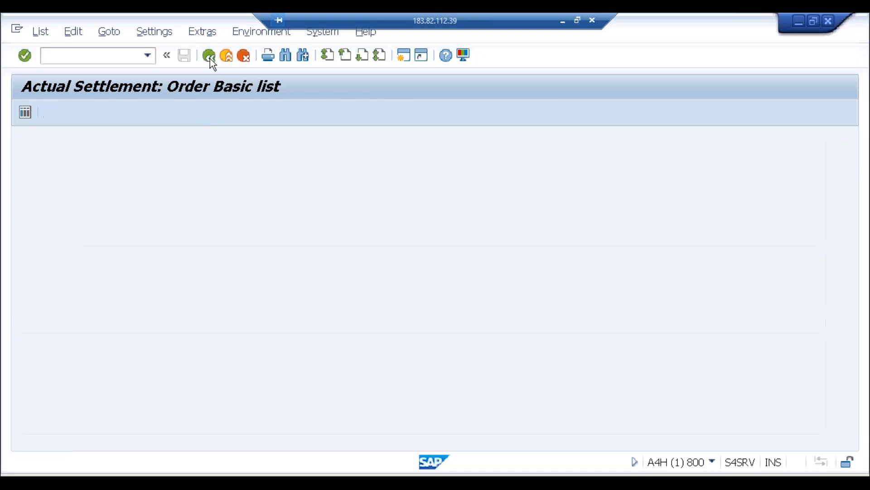
pyautogui.click(210, 58)
pyautogui.click(52, 338)
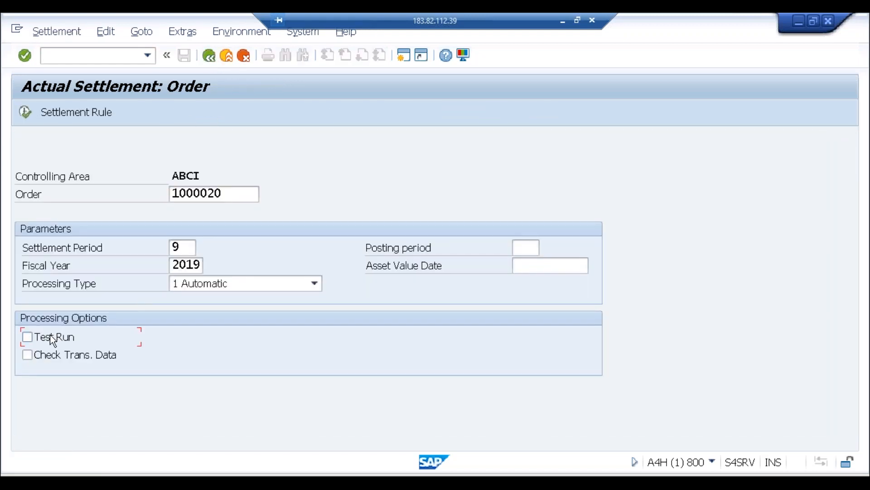
pyautogui.click(25, 113)
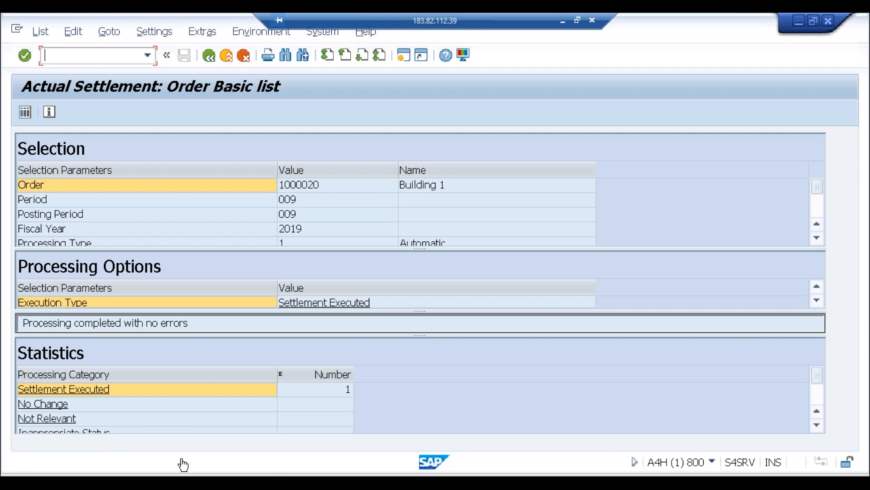
# Switch to the accounting principle entries session, close the message help and return to the SAP Easy Access screen.
pyautogui.click(183, 474)
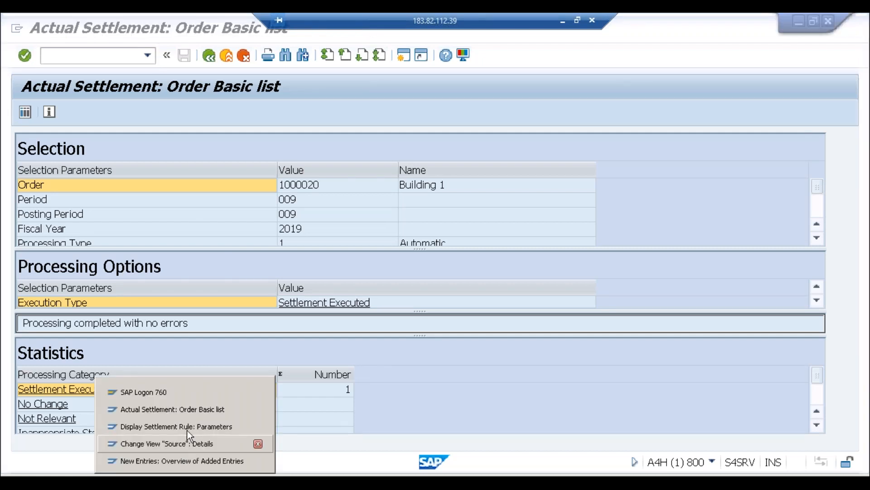
pyautogui.click(184, 459)
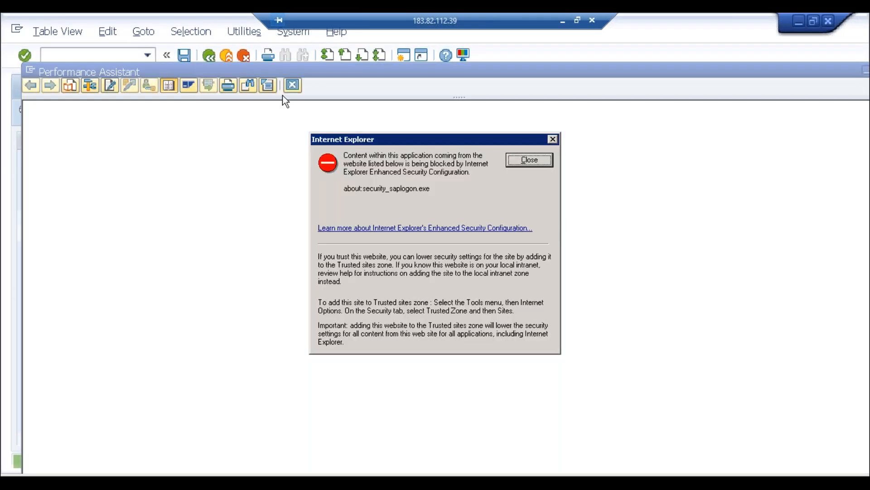
pyautogui.click(527, 163)
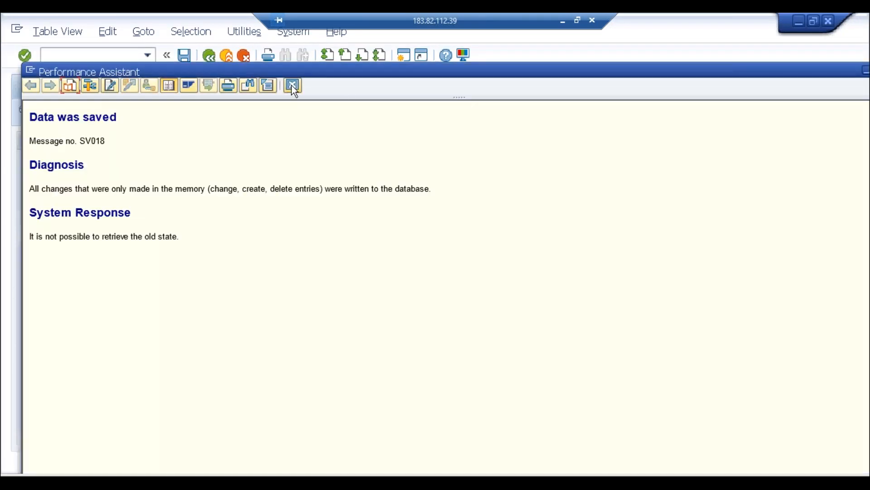
pyautogui.click(293, 86)
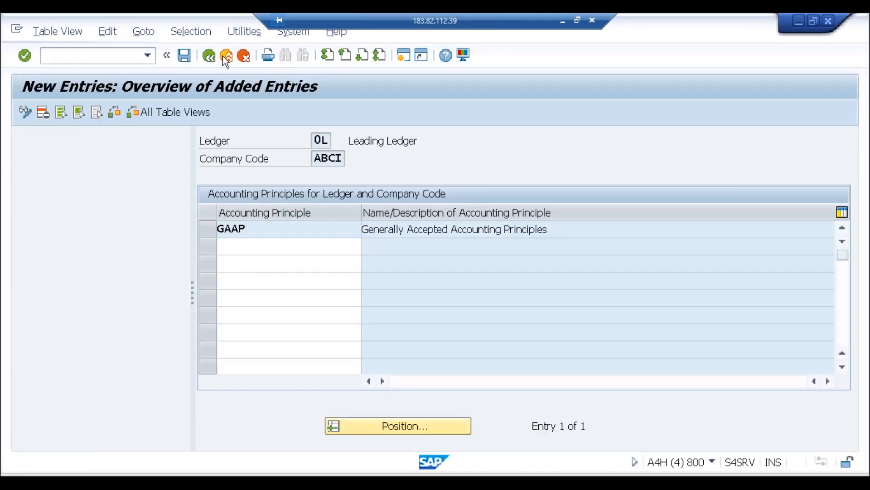
pyautogui.click(223, 58)
pyautogui.click(223, 57)
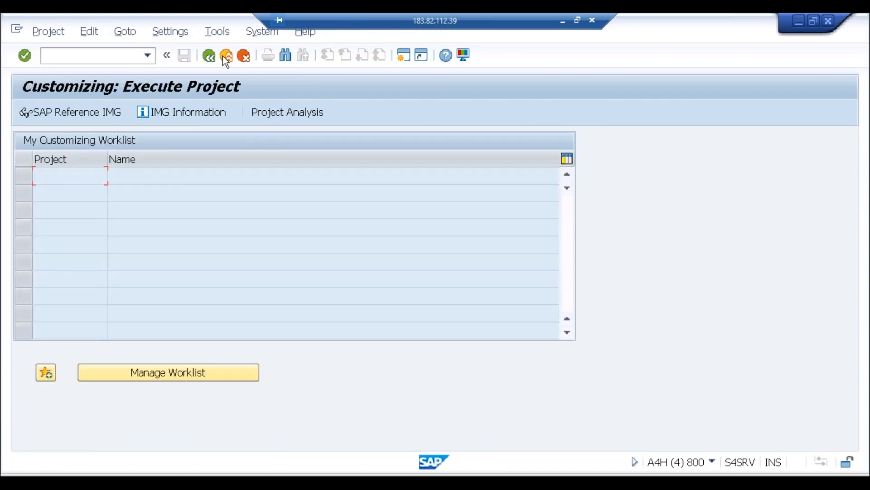
pyautogui.click(224, 57)
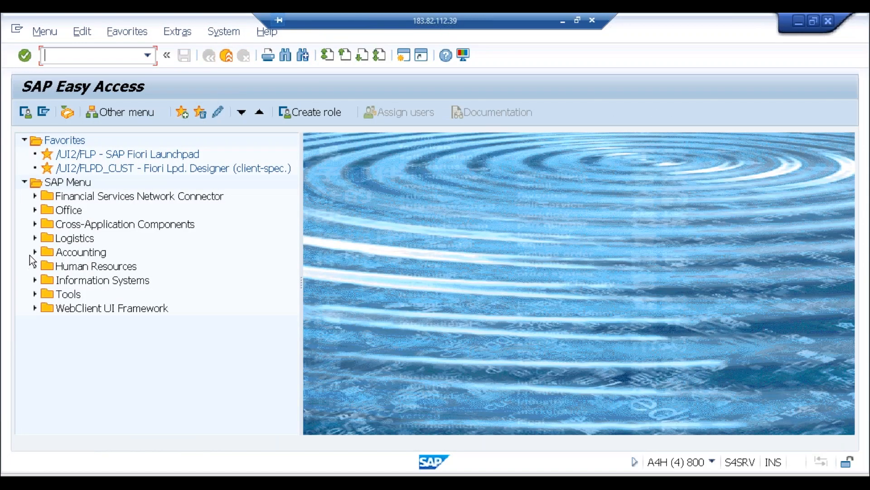
# Open the Orders: Actual/Plan/Variance report among the plan/actual comparisons for internal orders in Controlling.
pyautogui.click(34, 252)
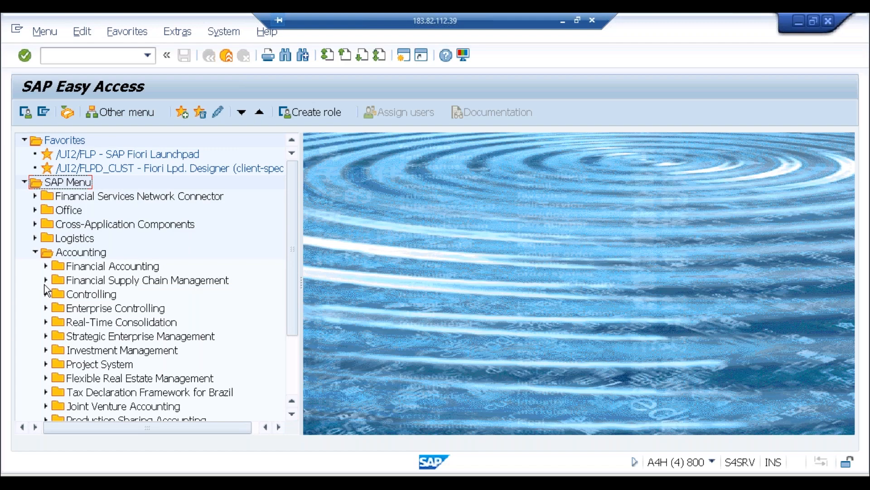
pyautogui.click(45, 293)
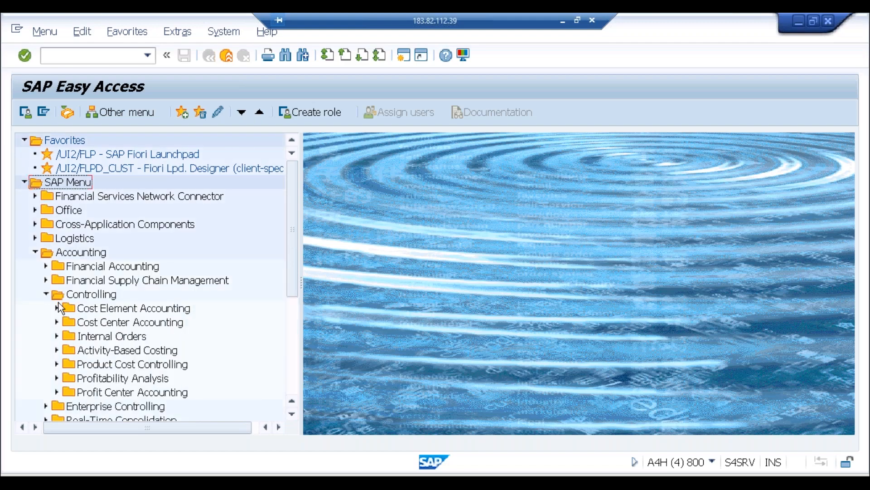
pyautogui.click(57, 336)
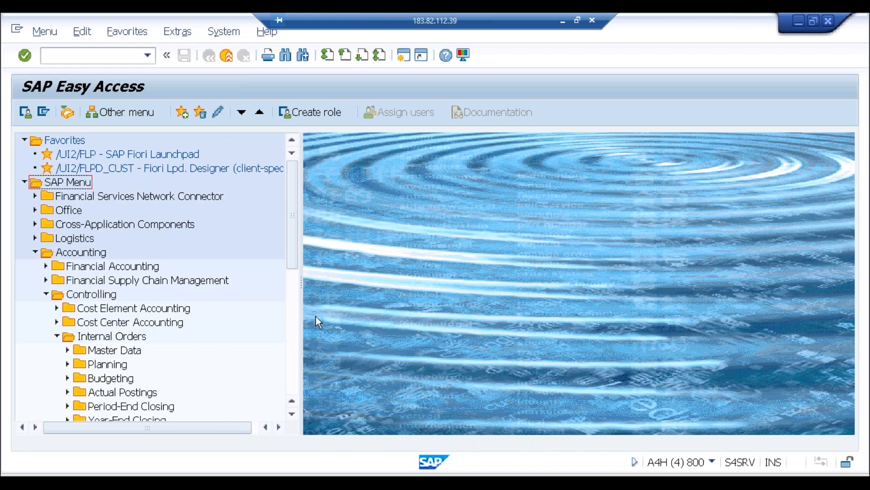
pyautogui.click(294, 316)
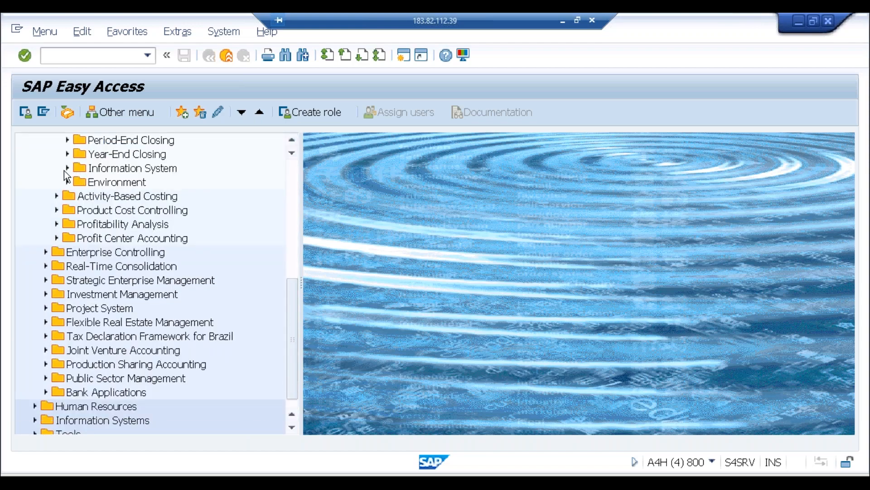
pyautogui.click(67, 168)
pyautogui.click(77, 182)
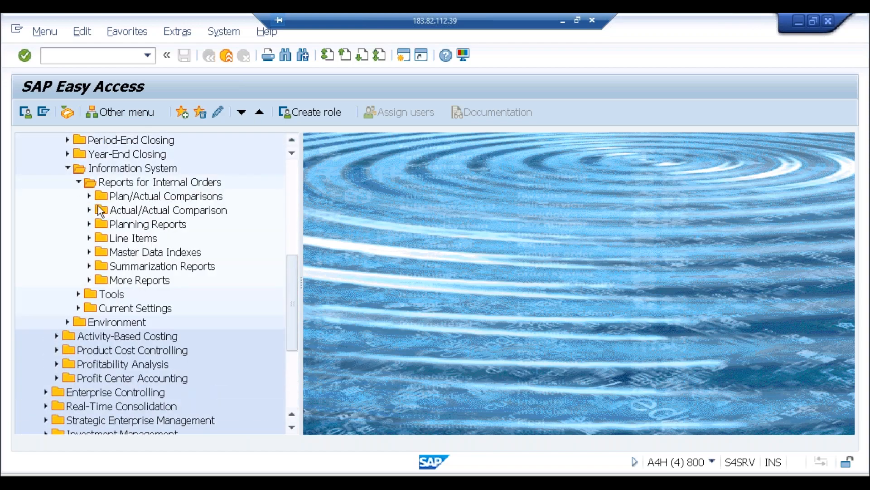
pyautogui.click(90, 197)
pyautogui.doubleClick(151, 213)
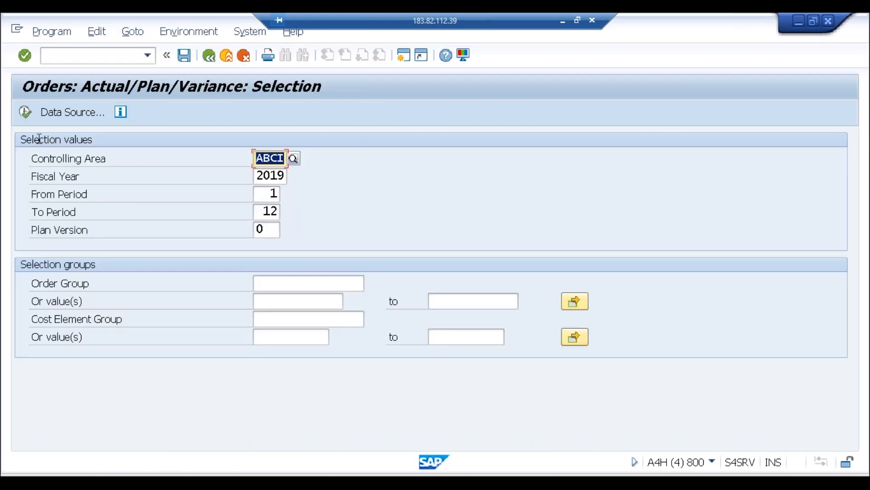
# Run the report for controlling area ABCI, fiscal year 2019, periods 1 to 12, and check the Building 1 order's balance.
pyautogui.click(25, 112)
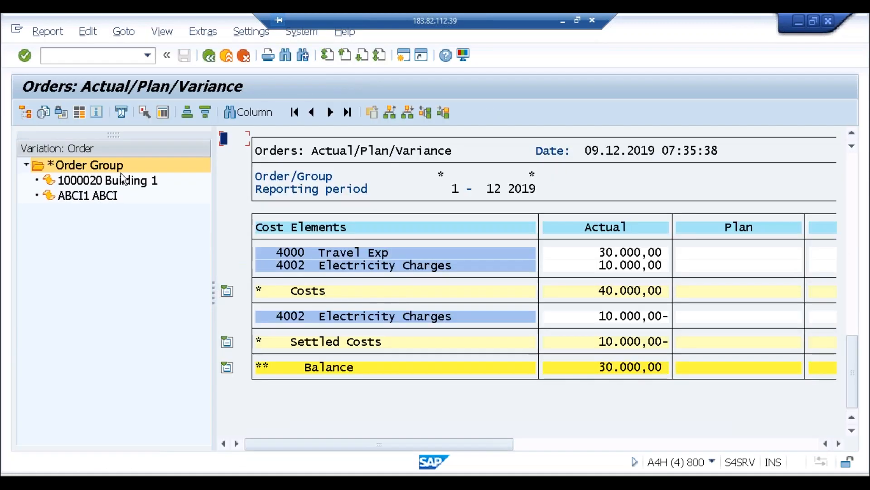
pyautogui.click(108, 182)
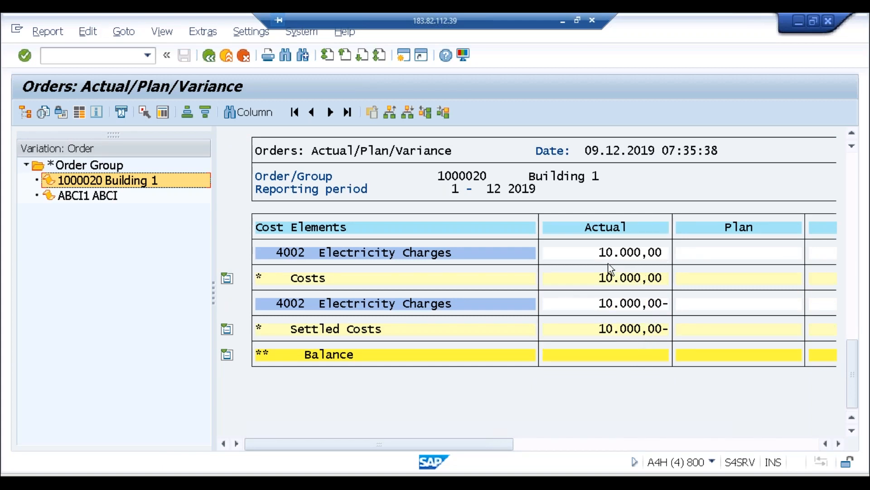
pyautogui.click(630, 357)
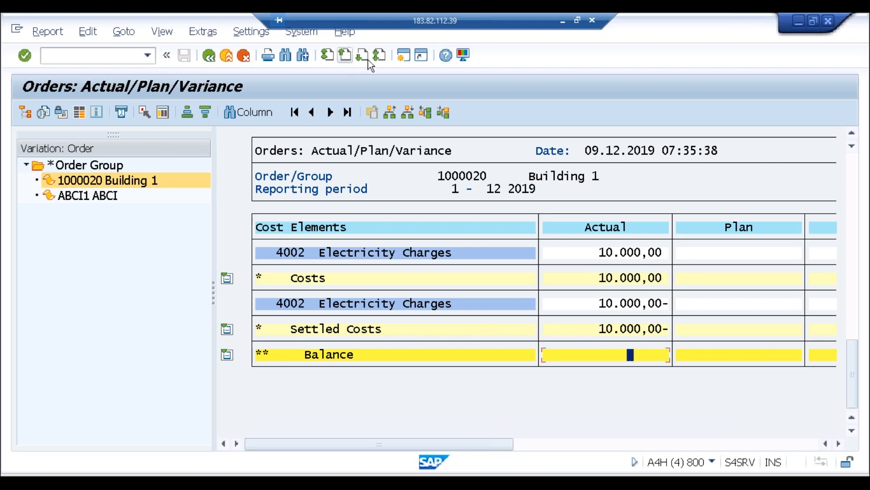
# In a new session, open Asset Explorer (AW01N), examine asset 4003's planned values and transactions, and return to SAP Easy Access.
pyautogui.click(398, 58)
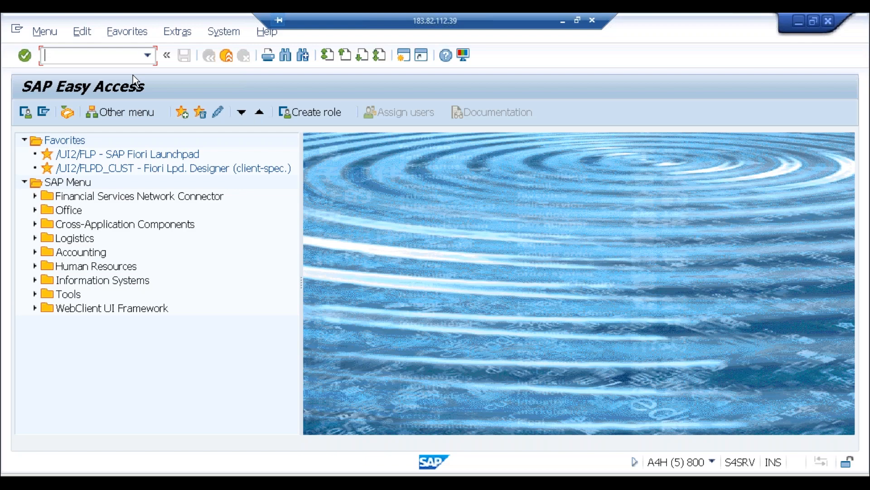
pyautogui.write('aw01n')
pyautogui.press('Return')
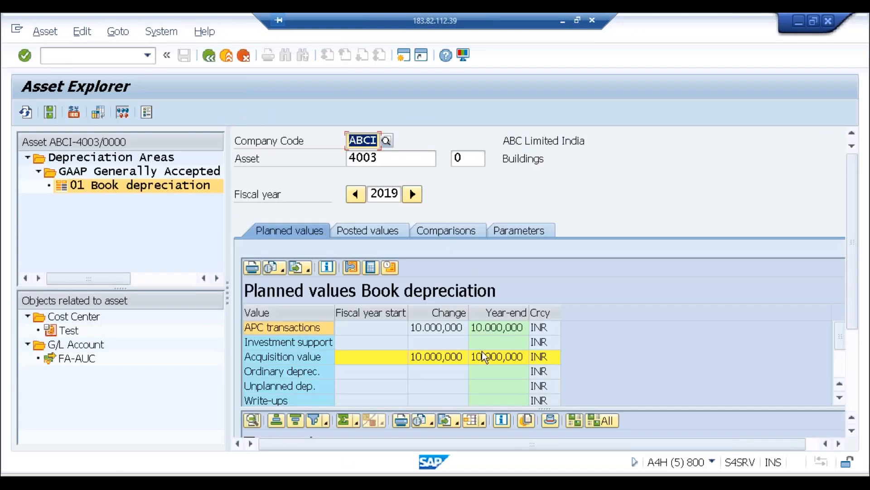
pyautogui.click(382, 157)
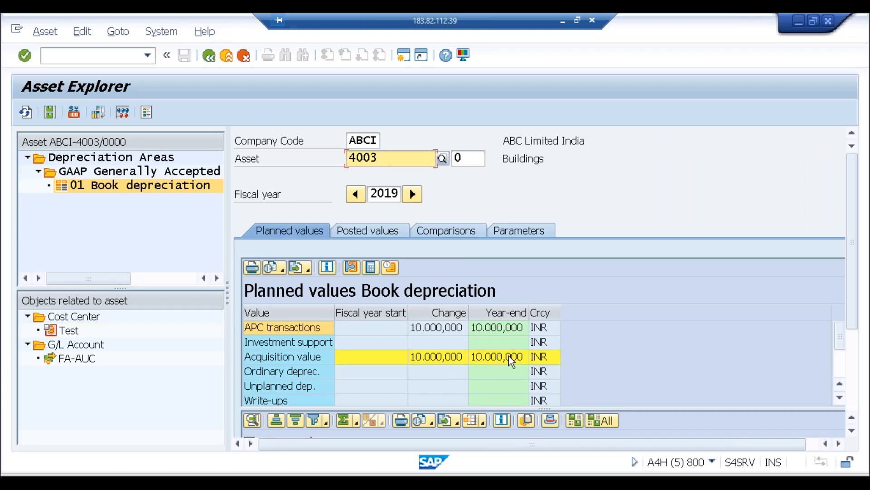
pyautogui.click(854, 349)
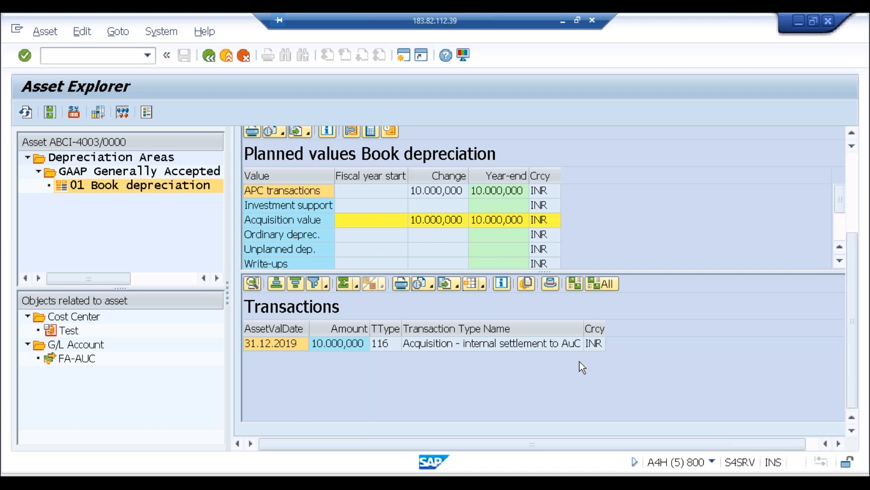
pyautogui.click(850, 211)
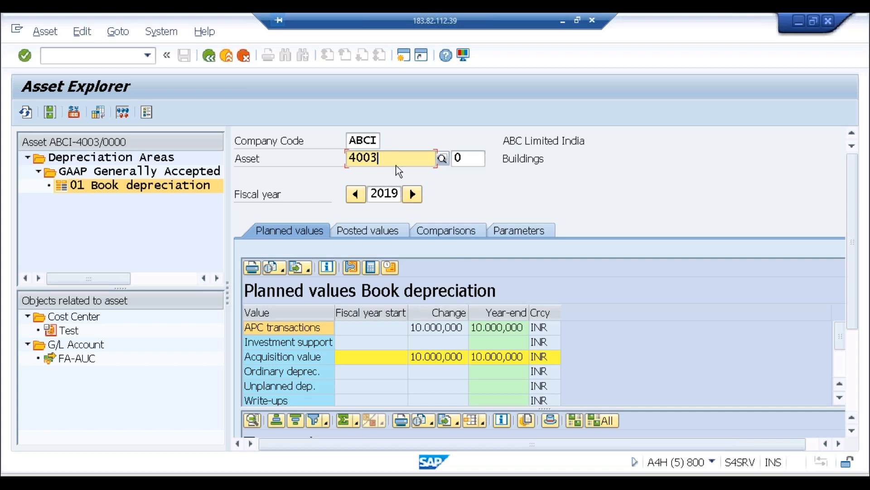
pyautogui.click(244, 55)
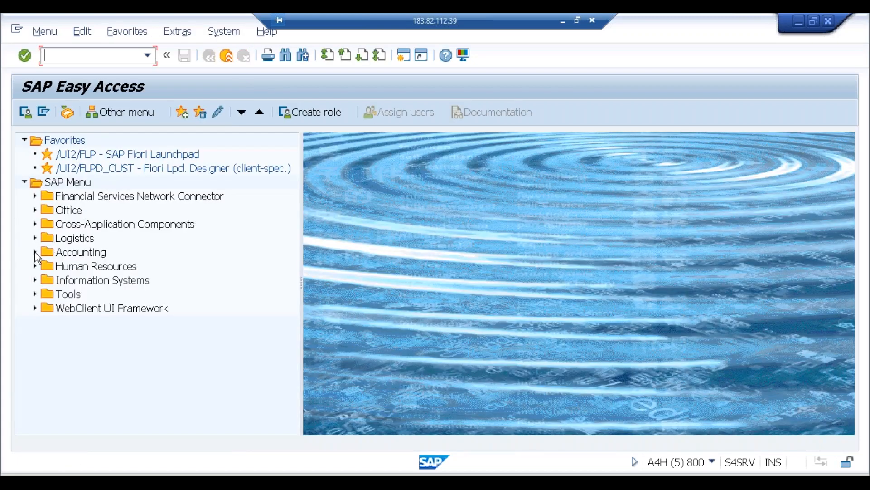
# Find the Capitalize Asset u. Const. postings under Fixed Assets and open the AIAB - Distribute transaction.
pyautogui.click(35, 253)
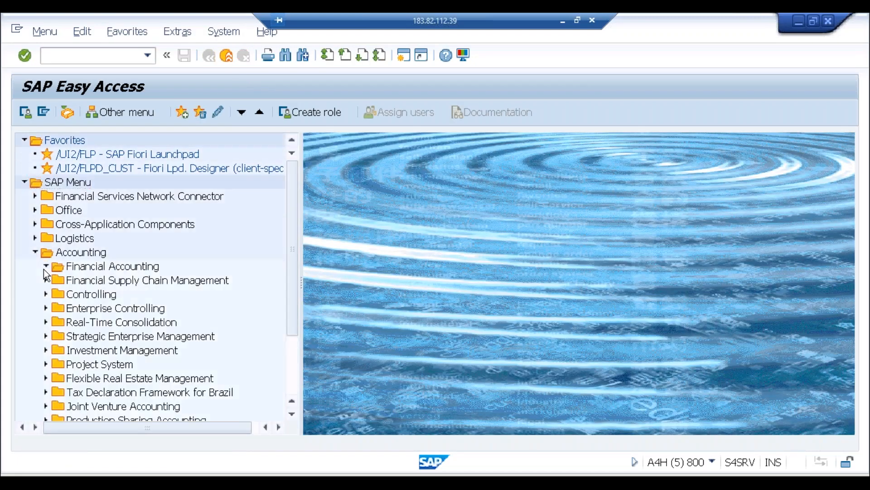
pyautogui.click(46, 266)
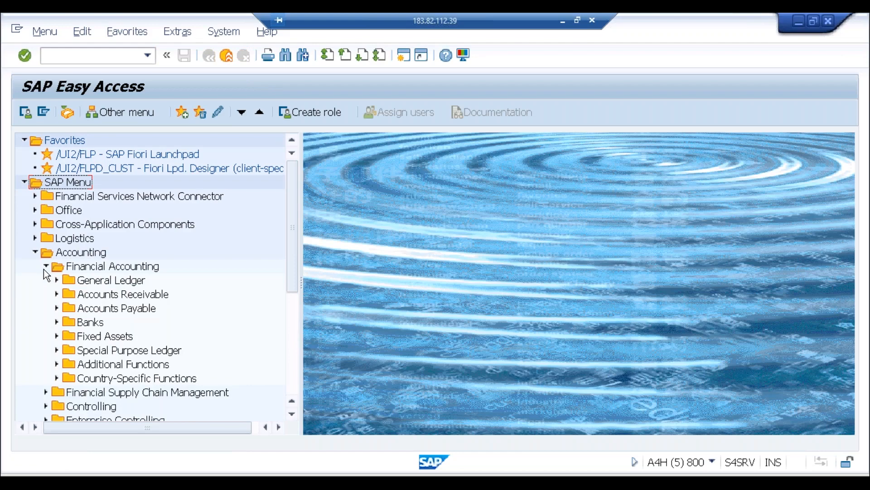
pyautogui.click(56, 337)
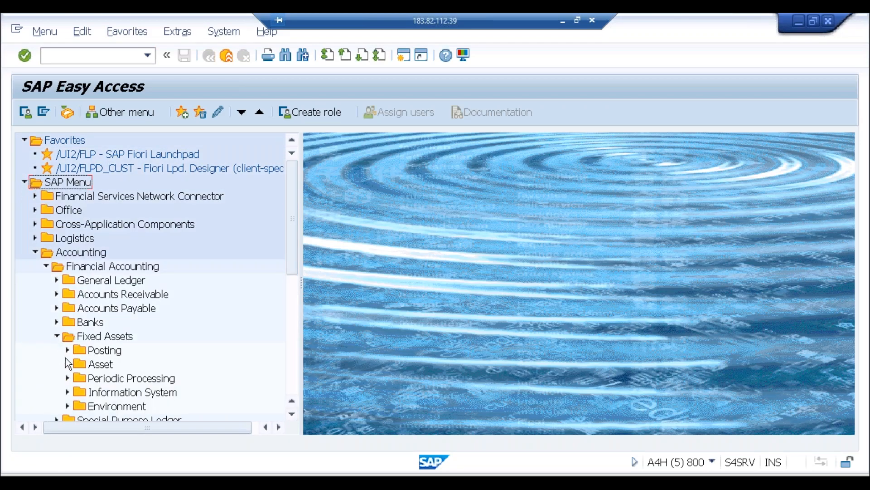
pyautogui.click(68, 379)
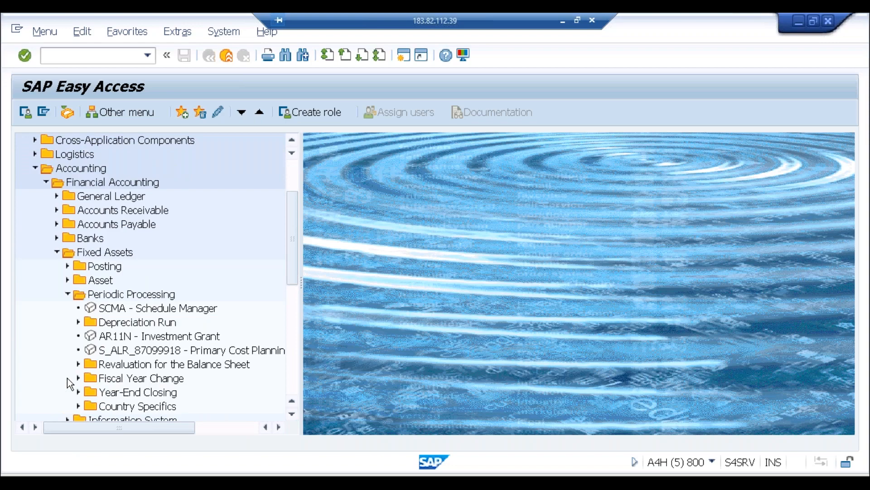
pyautogui.click(67, 294)
pyautogui.click(67, 280)
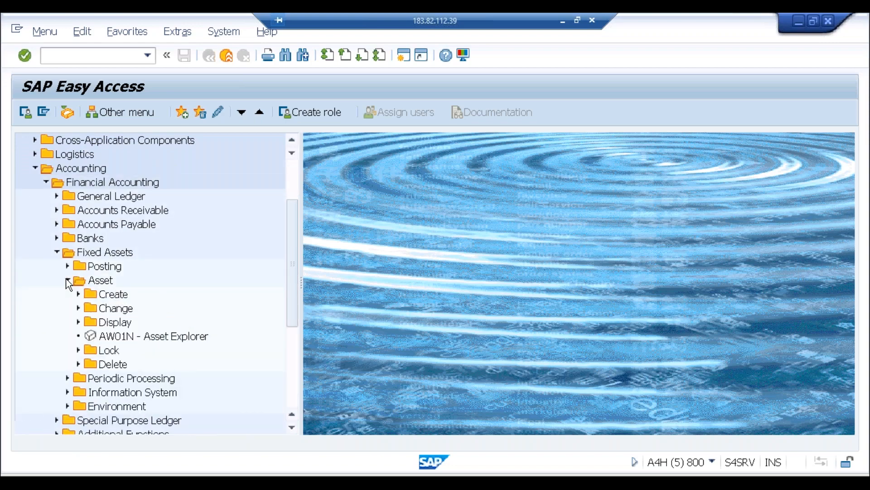
pyautogui.click(68, 281)
pyautogui.click(67, 266)
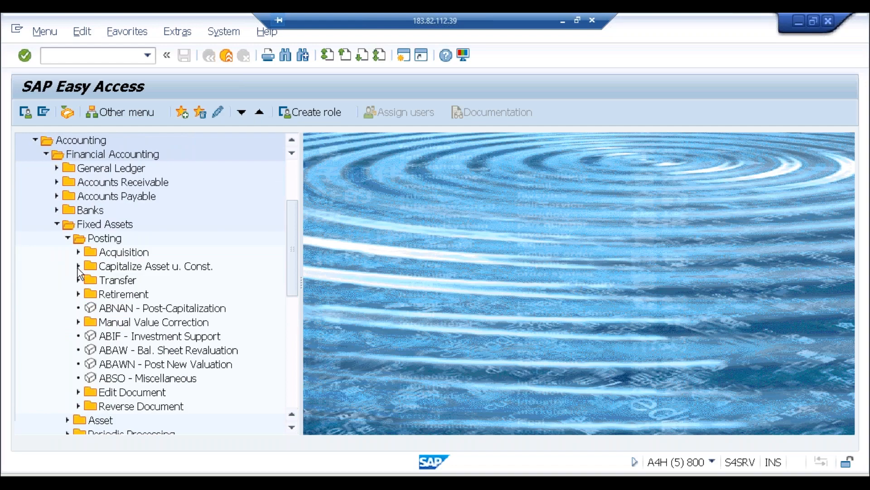
pyautogui.click(78, 267)
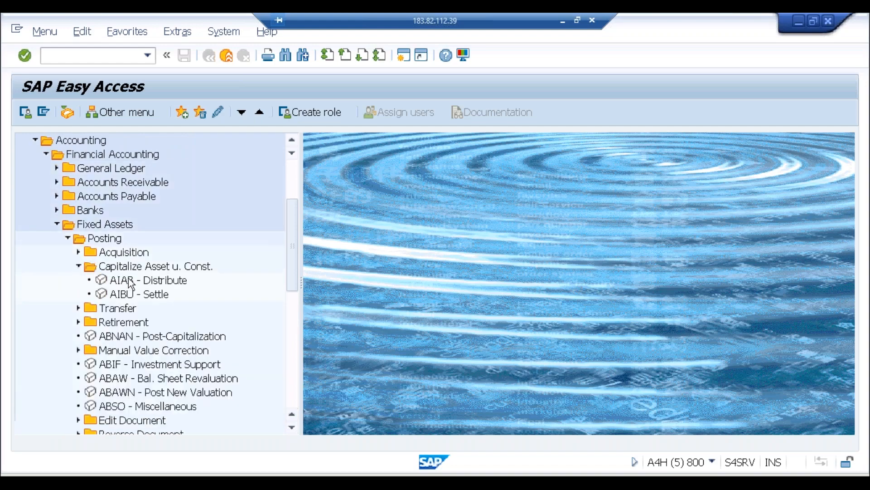
pyautogui.click(130, 281)
pyautogui.click(132, 293)
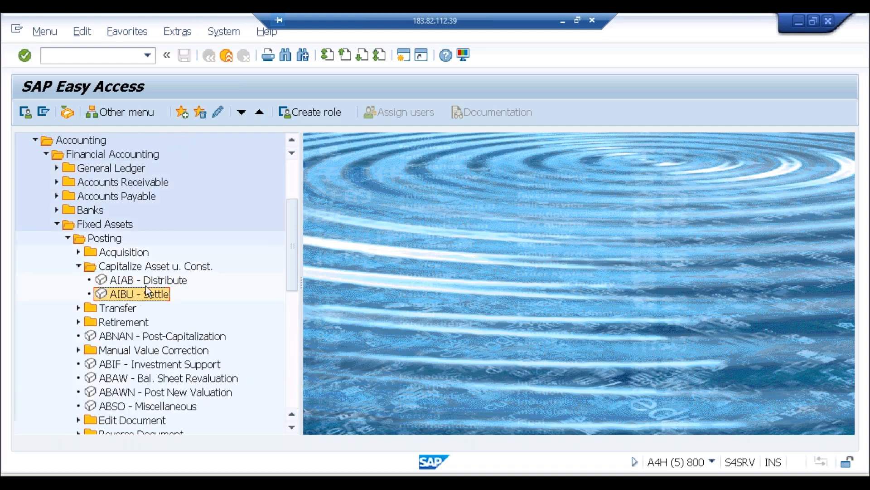
pyautogui.doubleClick(151, 282)
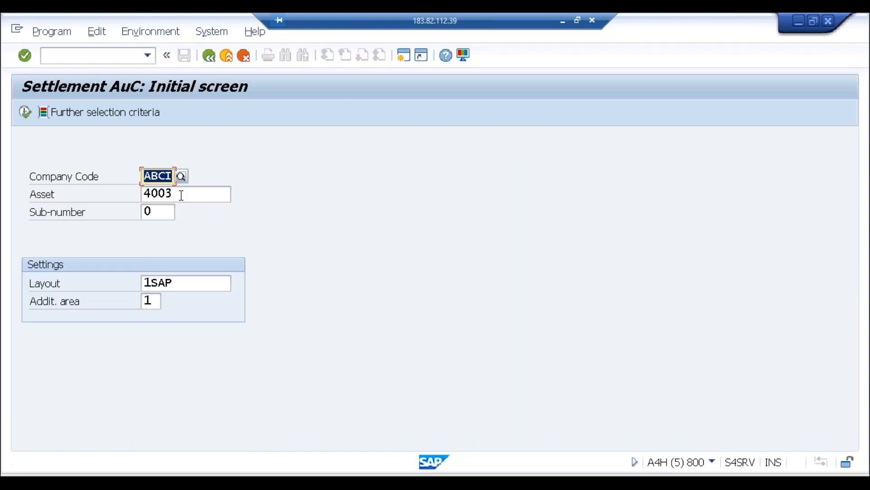
# List the AuC line items of asset 4003 in company code ABCI and open the settlement rule for the document line item.
pyautogui.click(181, 194)
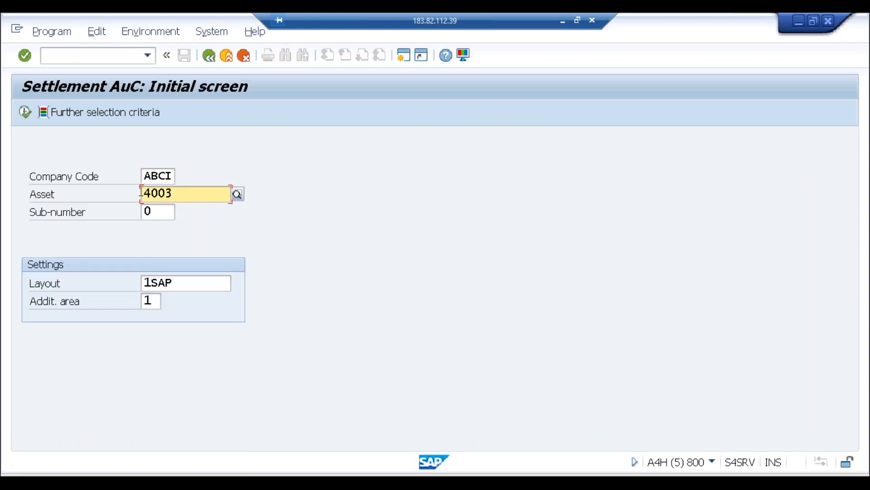
pyautogui.click(22, 111)
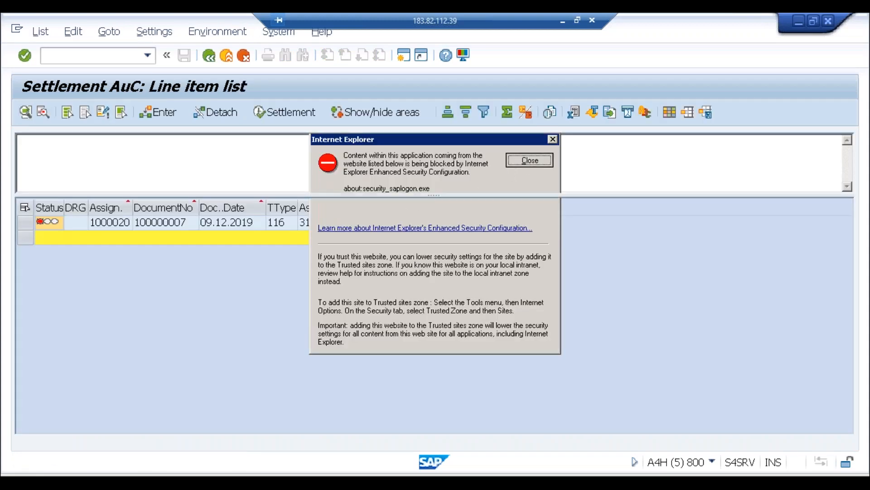
pyautogui.click(528, 160)
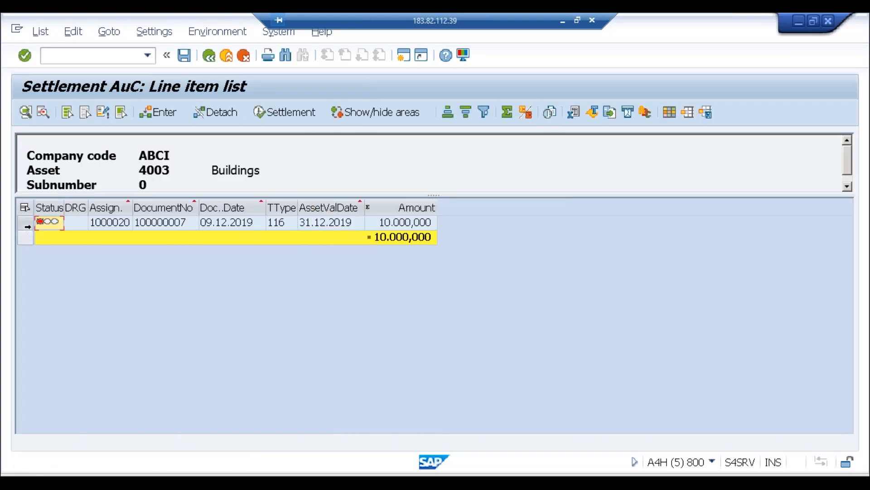
pyautogui.click(24, 222)
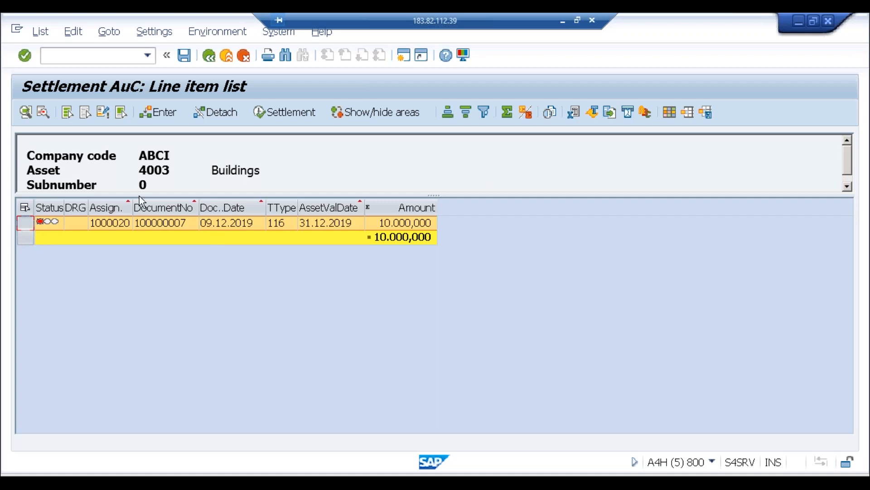
pyautogui.click(161, 113)
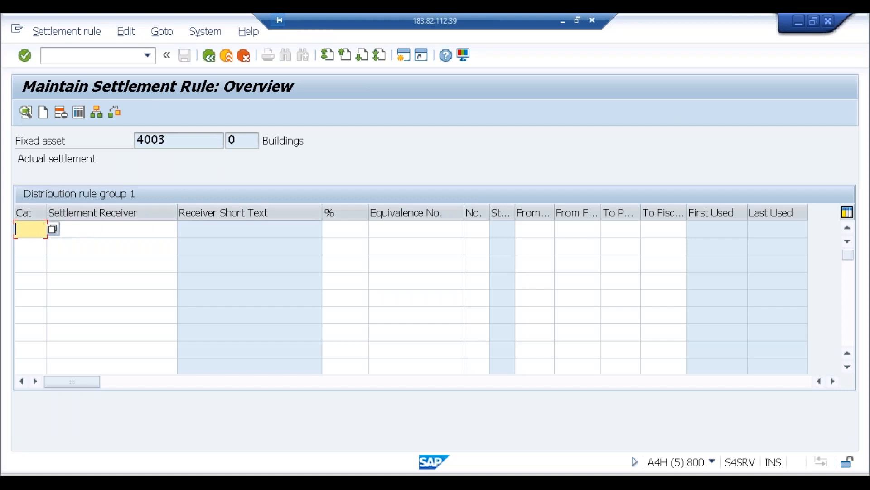
# Set the settlement rule's category to FXA and look through the main asset list for a settlement receiver, closing it without choosing one.
pyautogui.click(53, 230)
pyautogui.doubleClick(55, 109)
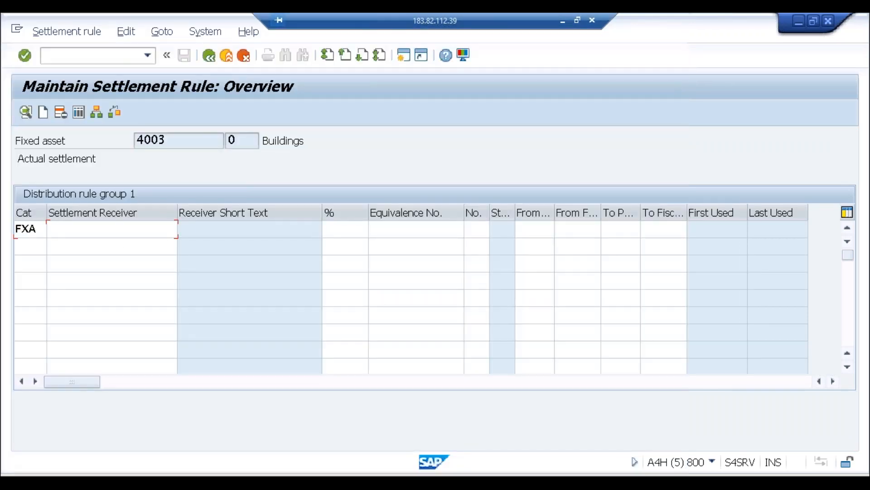
pyautogui.click(181, 229)
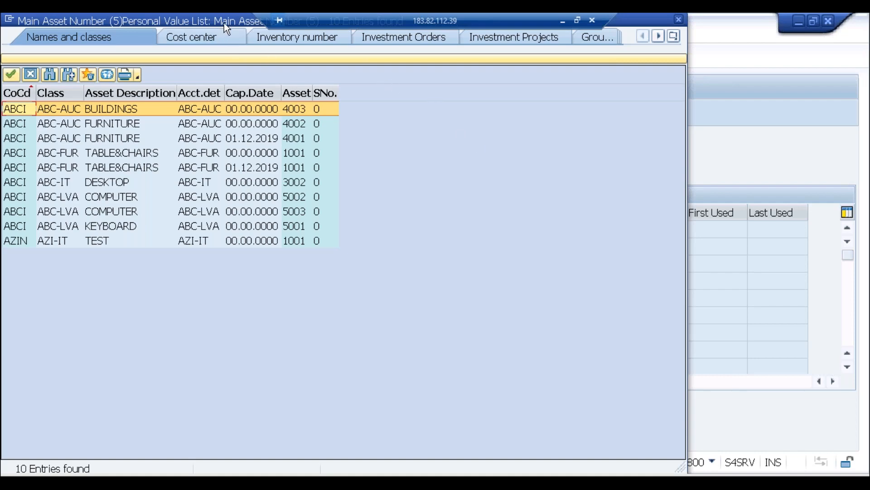
pyautogui.moveTo(224, 23); pyautogui.dragTo(292, 101)
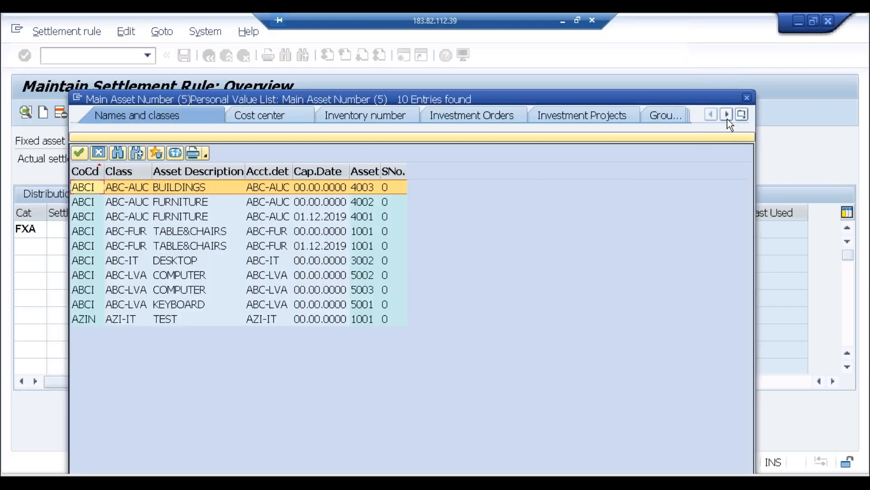
pyautogui.click(747, 97)
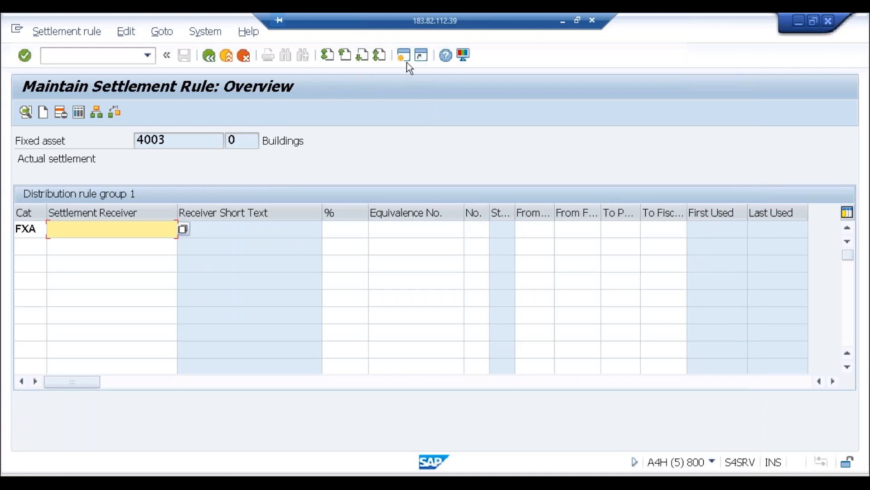
# In a new session, open Create Asset (AS01) and look through the asset classes available for company code ABCI.
pyautogui.click(405, 58)
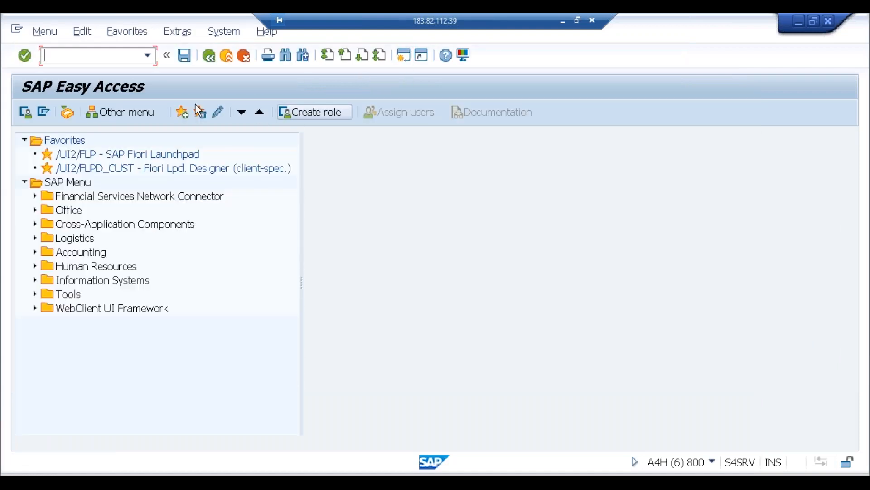
pyautogui.write('as01')
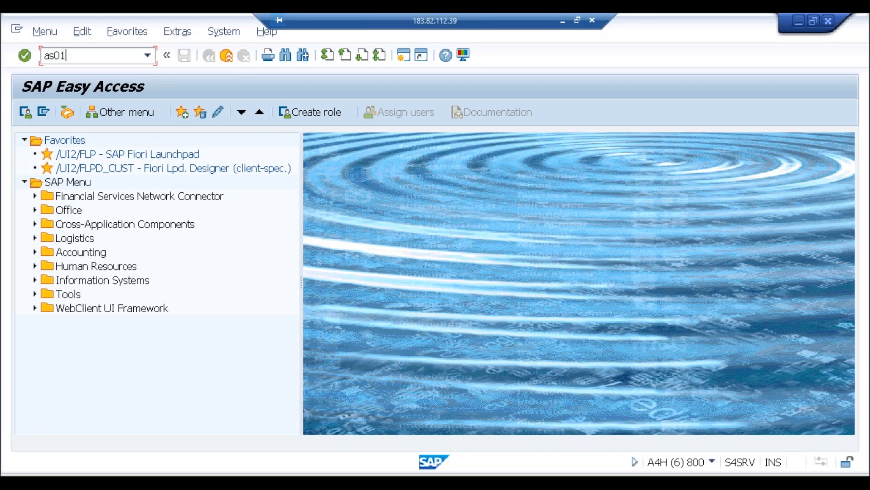
pyautogui.press('Return')
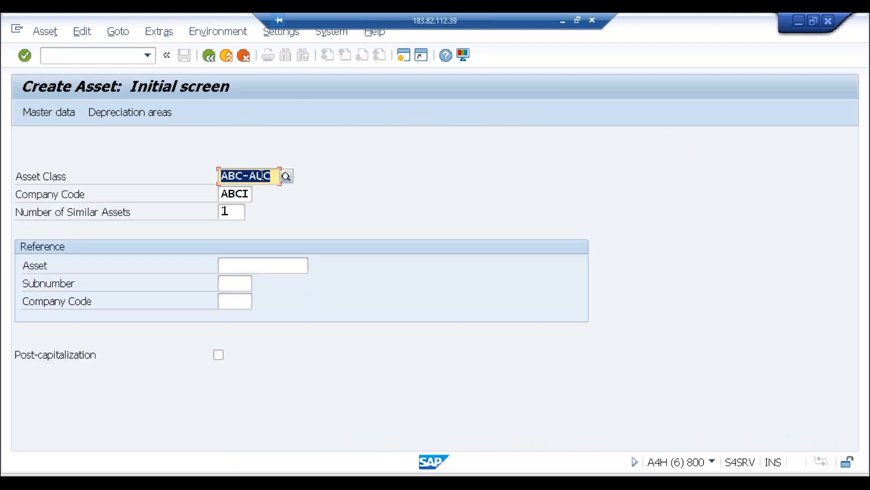
pyautogui.press('F4')
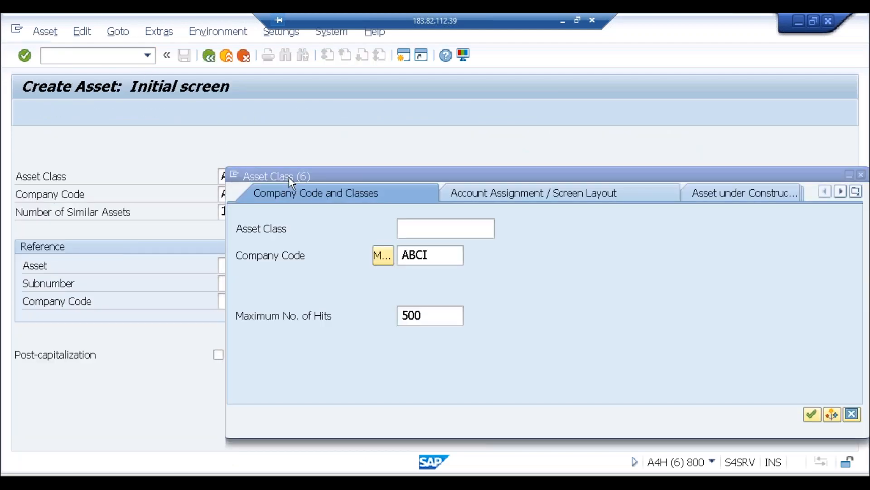
pyautogui.press('Return')
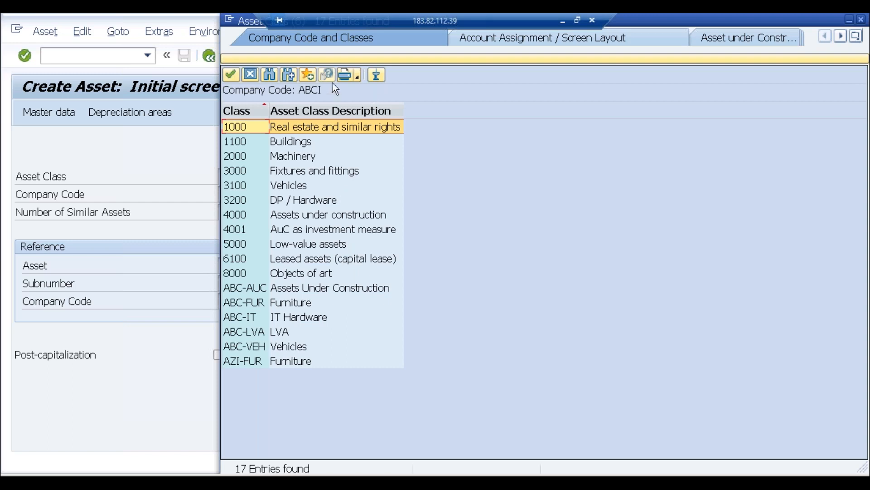
pyautogui.moveTo(252, 23); pyautogui.dragTo(230, 171)
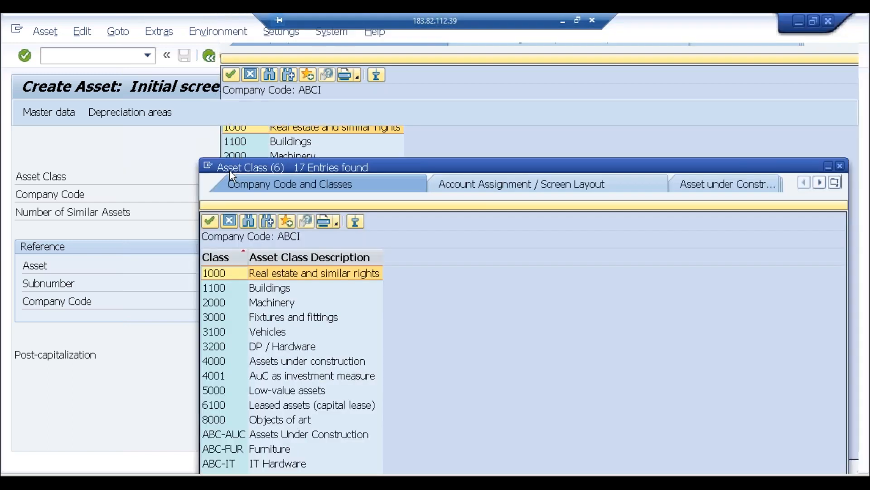
pyautogui.click(842, 165)
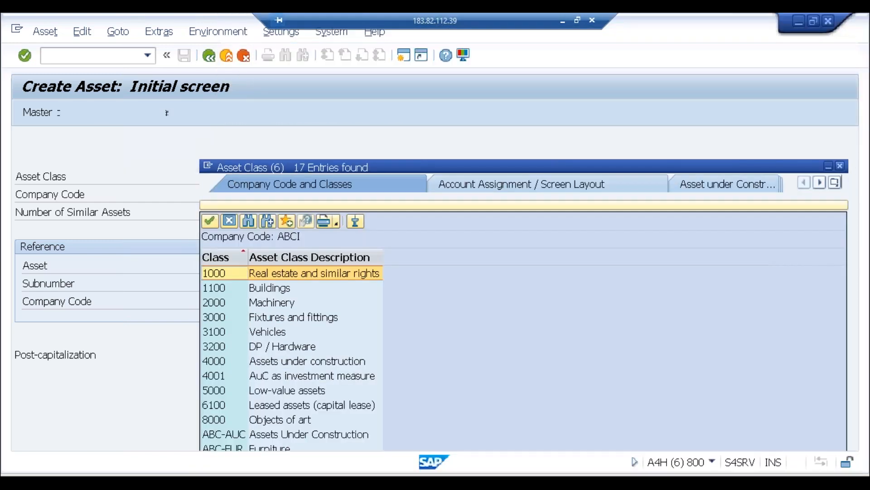
pyautogui.click(135, 57)
pyautogui.write('/oaoa')
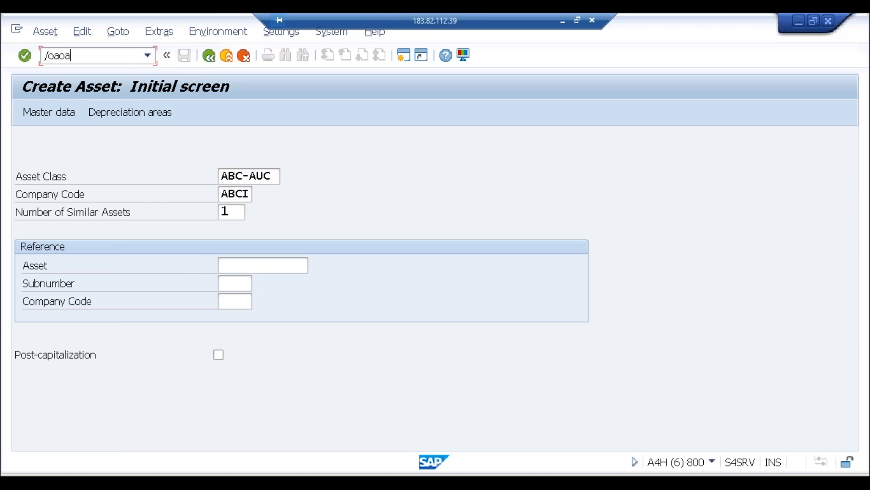
pyautogui.press('Return')
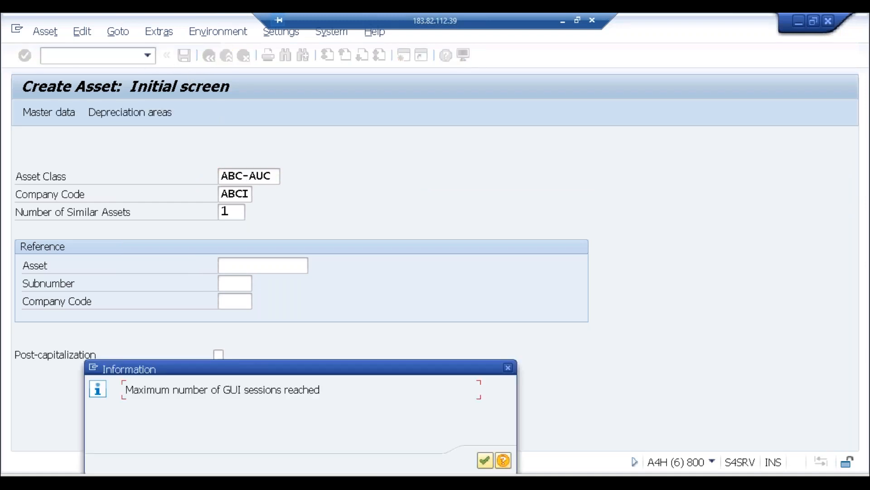
pyautogui.press('Return')
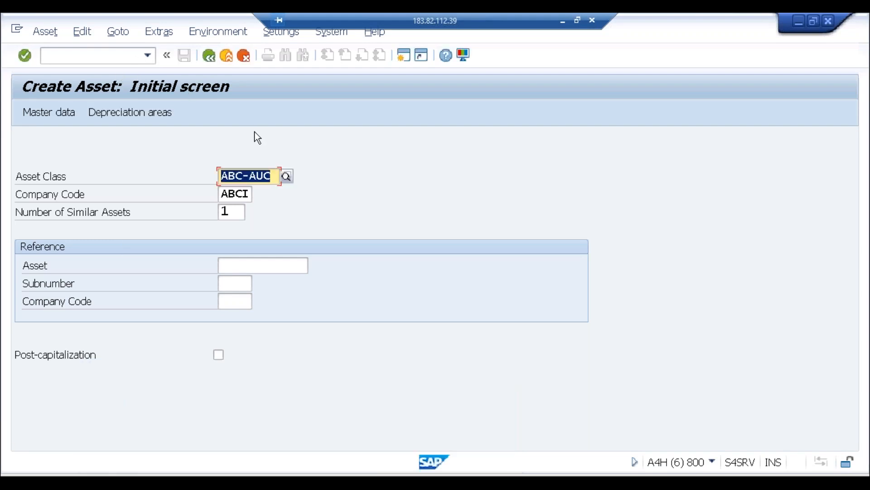
# Leave asset creation and display the SAP Customizing Implementation Guide through transaction SPRO.
pyautogui.click(226, 56)
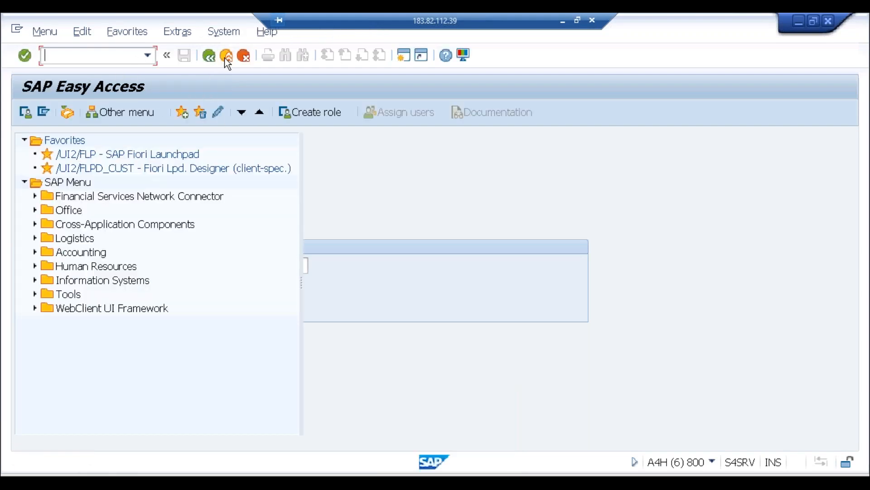
pyautogui.write('spro')
pyautogui.press('Return')
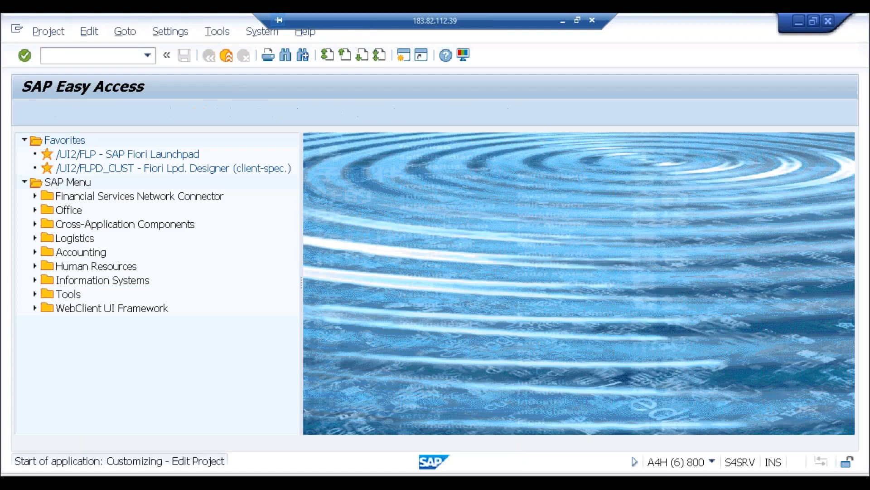
pyautogui.click(80, 116)
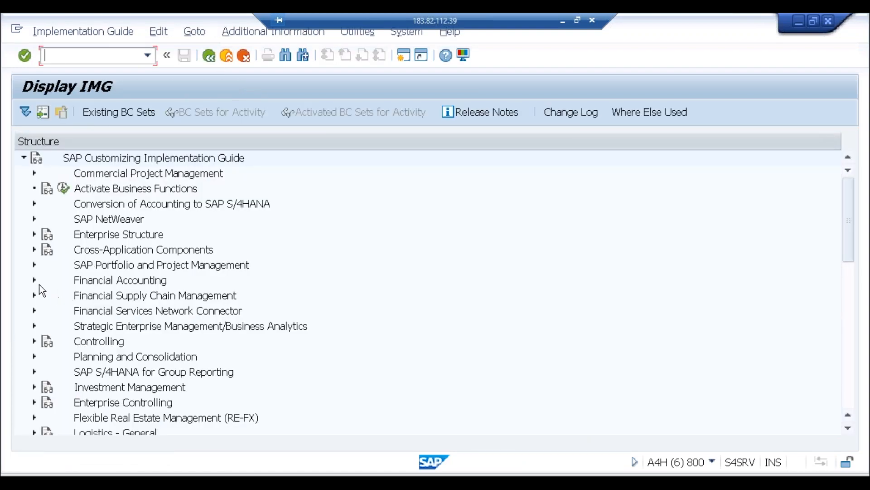
# Under Financial Accounting, Asset Accounting, Organizational Structures, Asset Classes, open Define Asset Classes and find the ABC classes.
pyautogui.click(35, 281)
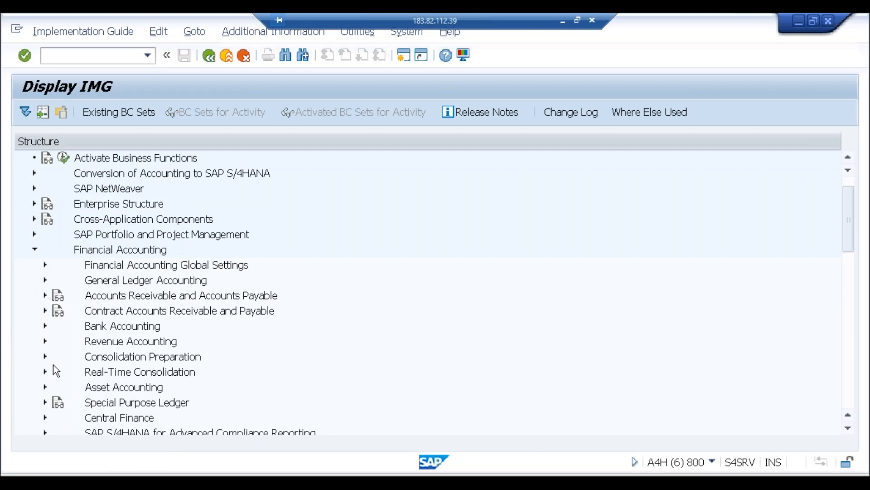
pyautogui.click(45, 387)
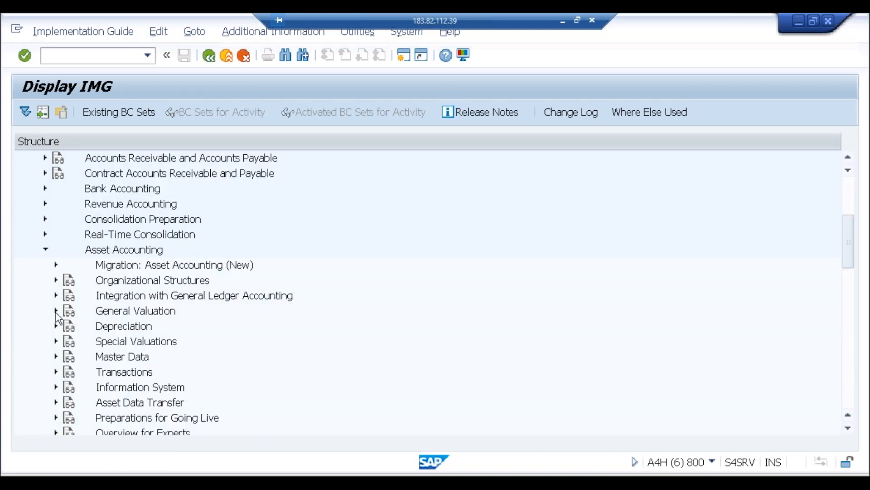
pyautogui.click(55, 281)
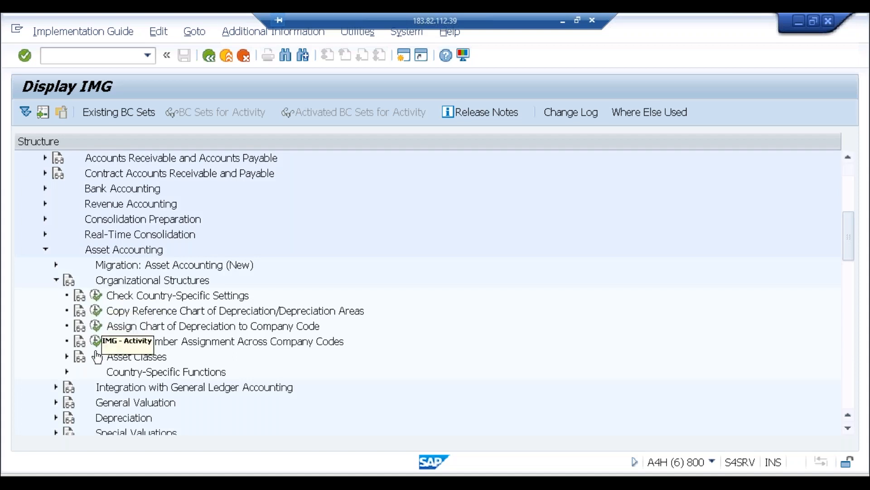
pyautogui.click(65, 357)
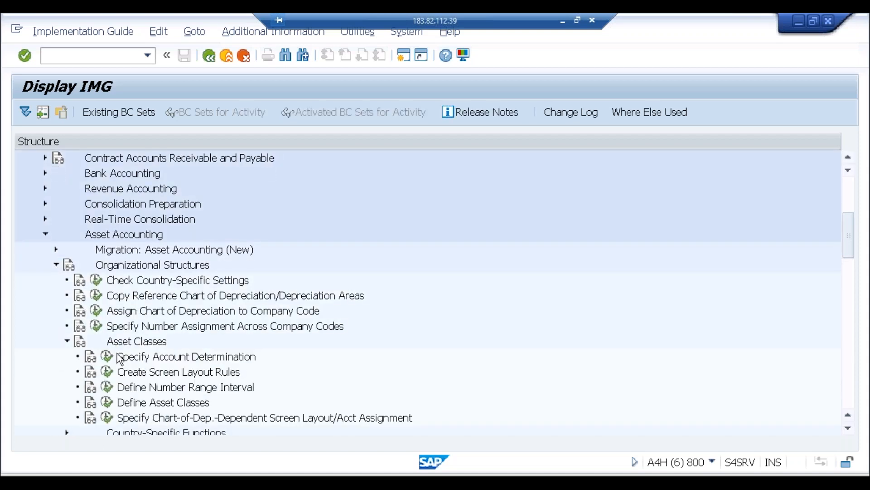
pyautogui.click(109, 402)
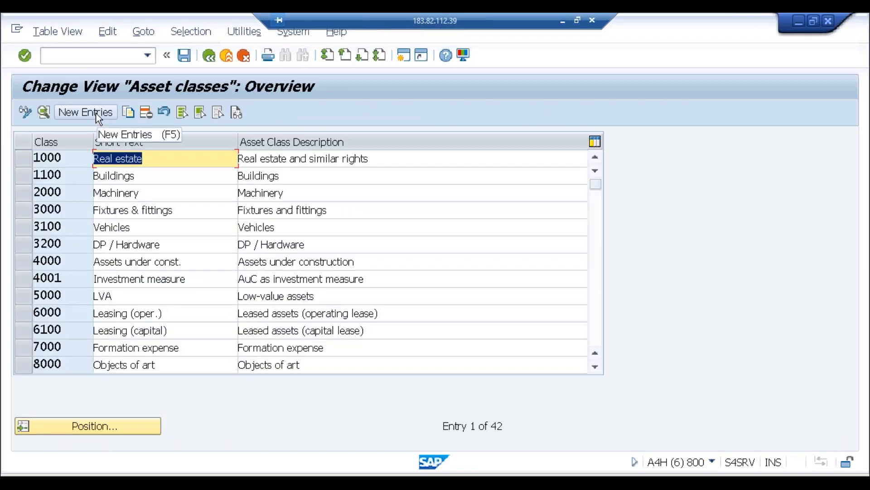
pyautogui.click(595, 251)
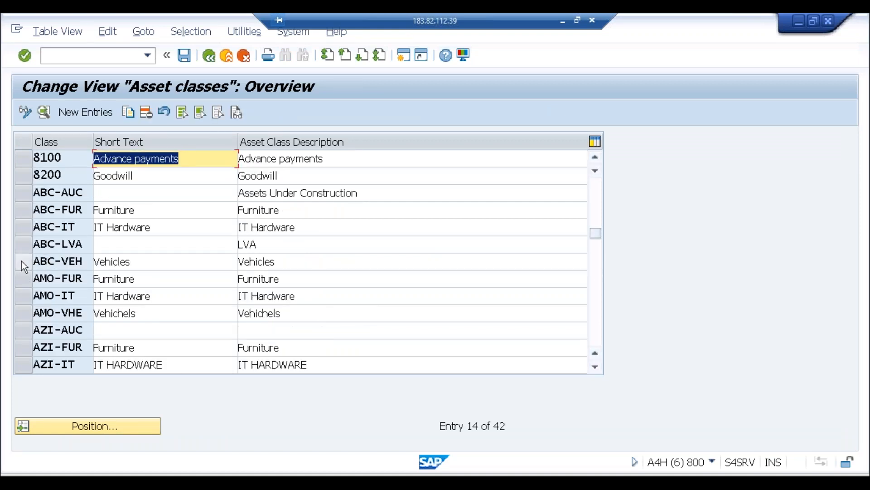
# Copy the asset class ABC-FUR as a new asset class named ABC-BUI.
pyautogui.click(24, 213)
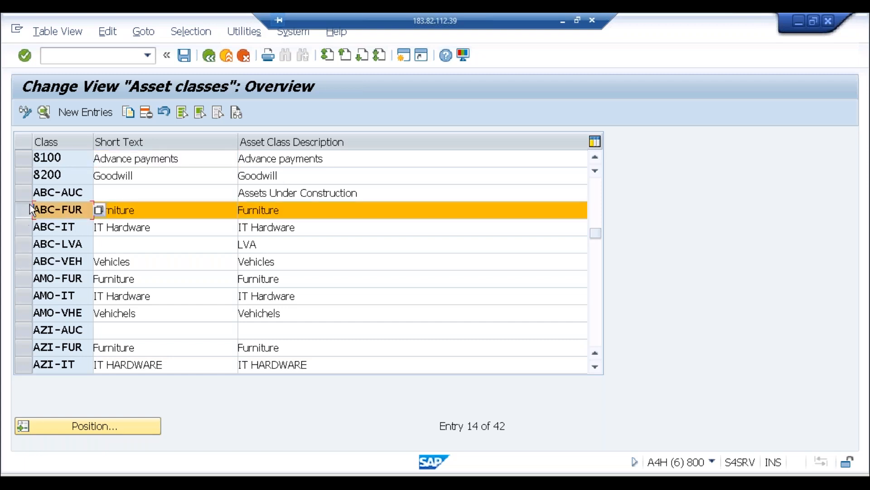
pyautogui.click(128, 115)
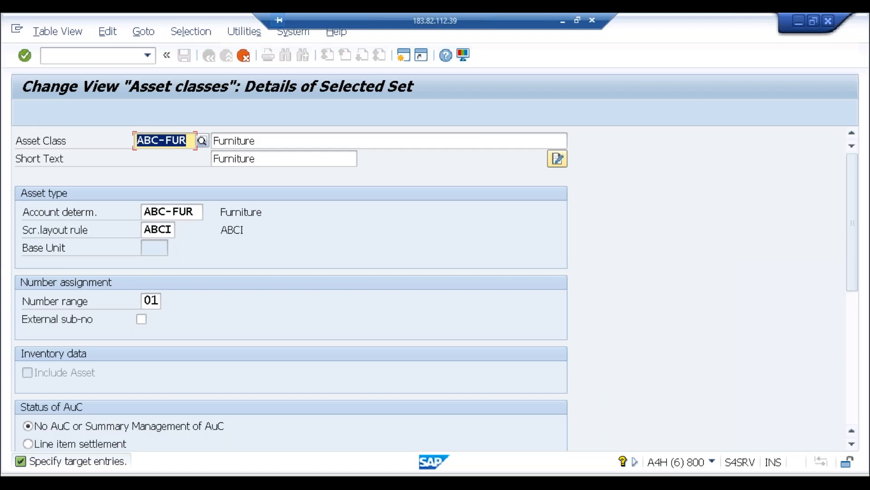
pyautogui.press('Left')
pyautogui.press('Left')
pyautogui.press('Left')
pyautogui.hotkey('shift', 'Right')
pyautogui.hotkey('shift', 'Right')
pyautogui.hotkey('shift', 'Right')
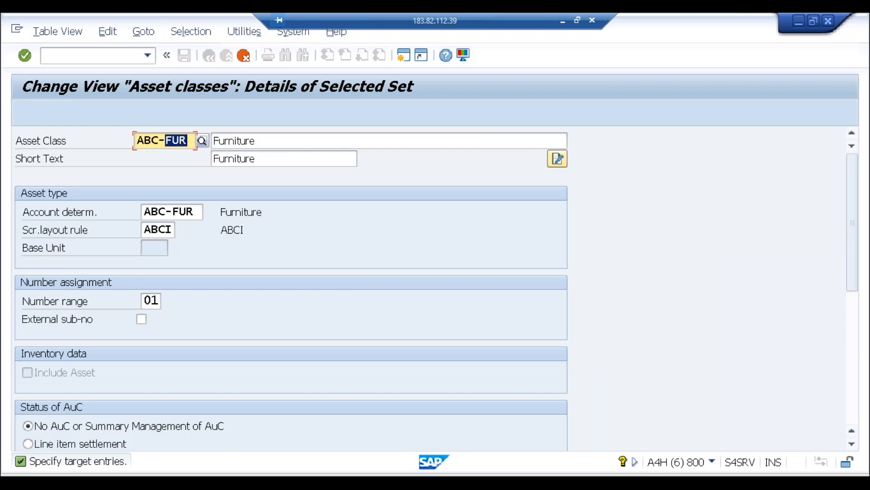
pyautogui.write('BUI')
pyautogui.press('Tab')
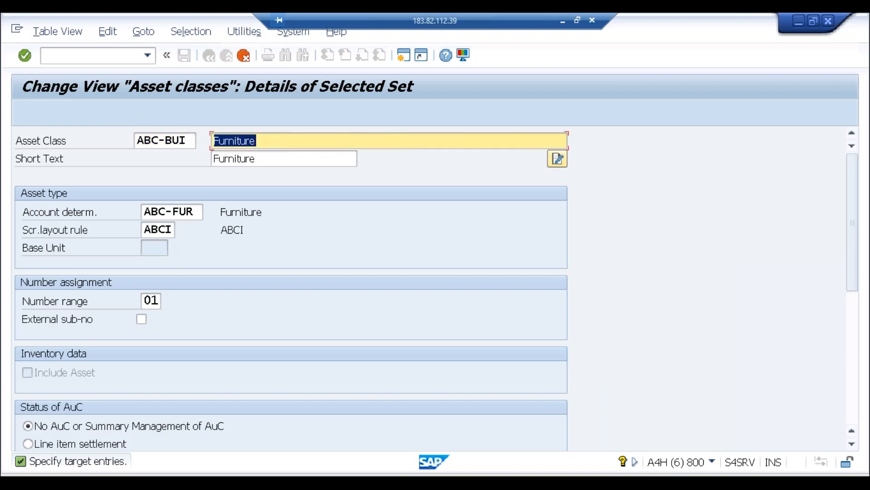
# Describe the new asset class ABC-BUI as Buildings and clear its short text.
pyautogui.write('Bil')
pyautogui.press('BackSpace')
pyautogui.press('BackSpace')
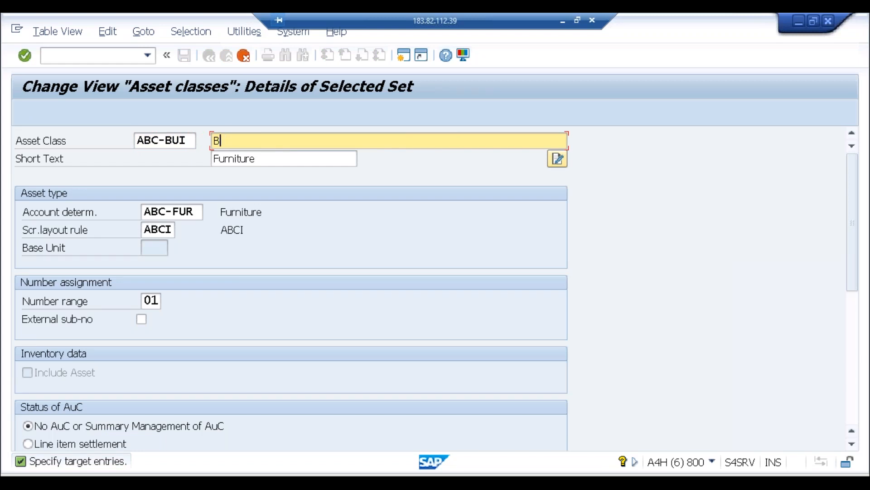
pyautogui.write('uildings')
pyautogui.press('Tab')
pyautogui.press('Delete')
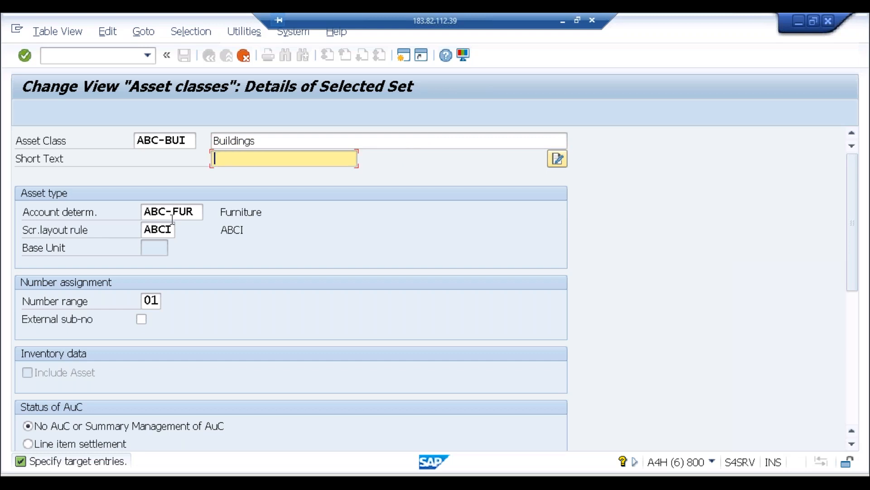
# Accept the copied asset class, save it under the proposed customizing request and return to the implementation guide.
pyautogui.click(194, 213)
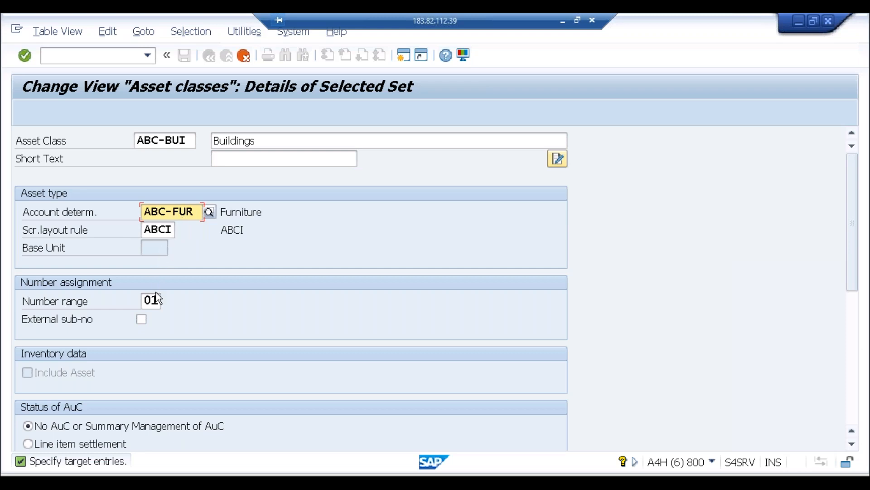
pyautogui.press('Return')
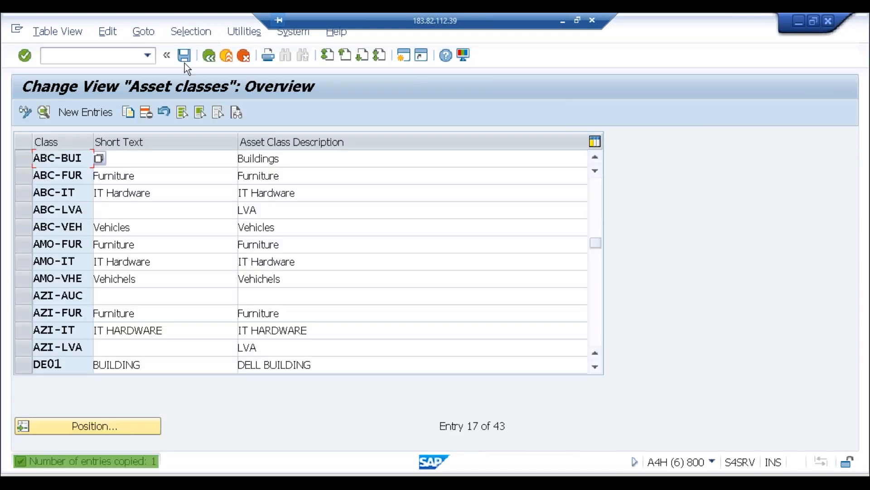
pyautogui.click(184, 58)
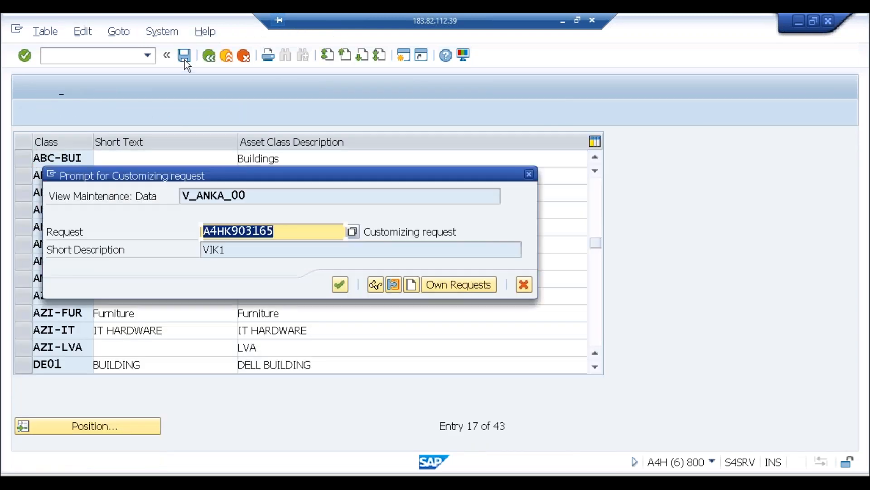
pyautogui.click(341, 286)
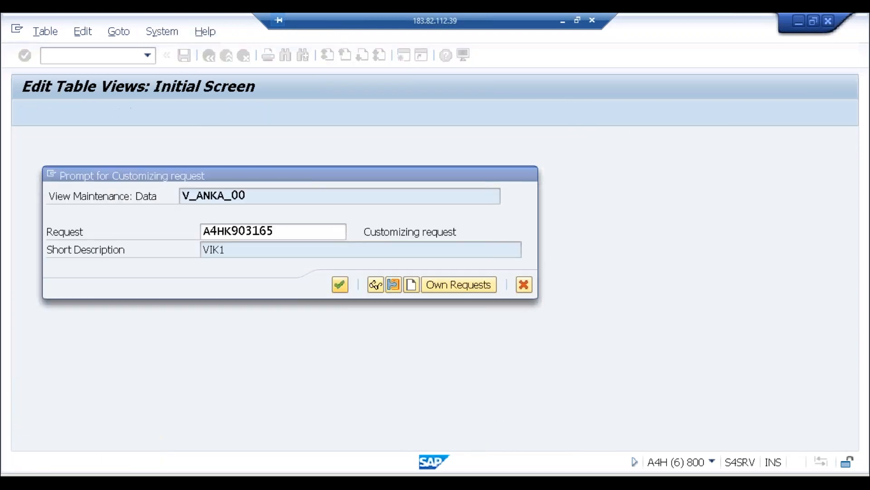
pyautogui.click(213, 59)
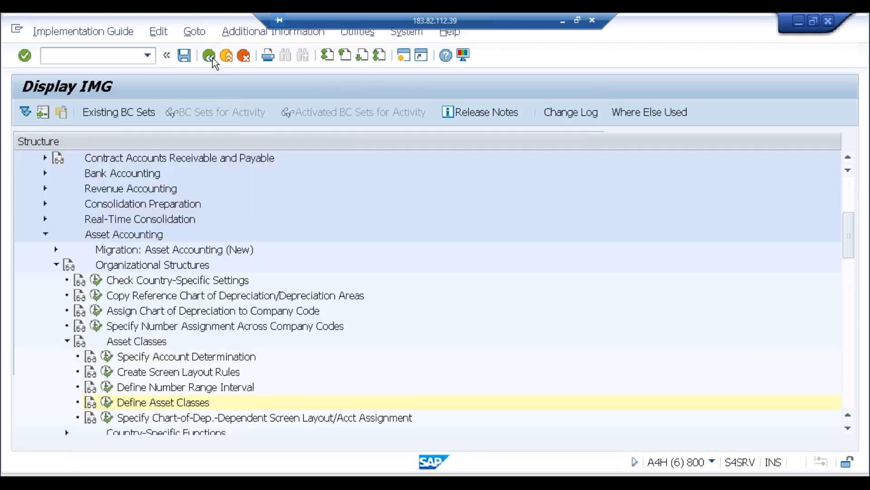
# Open Determine Depreciation Areas in the Asset Class under General Valuation for the chart of depreciation ABCI.
pyautogui.click(67, 343)
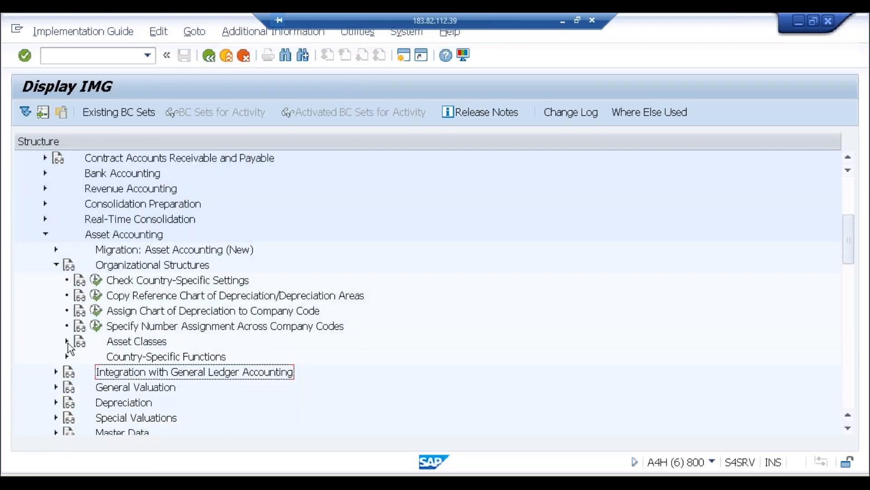
pyautogui.click(58, 386)
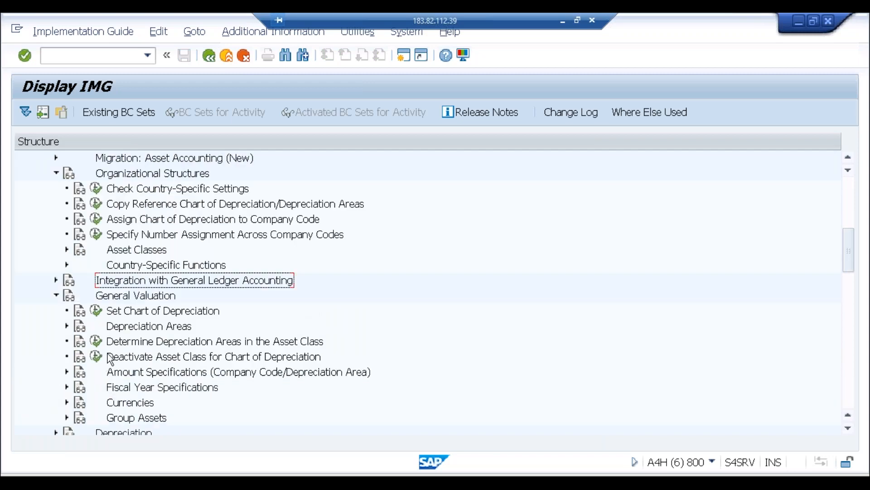
pyautogui.click(96, 341)
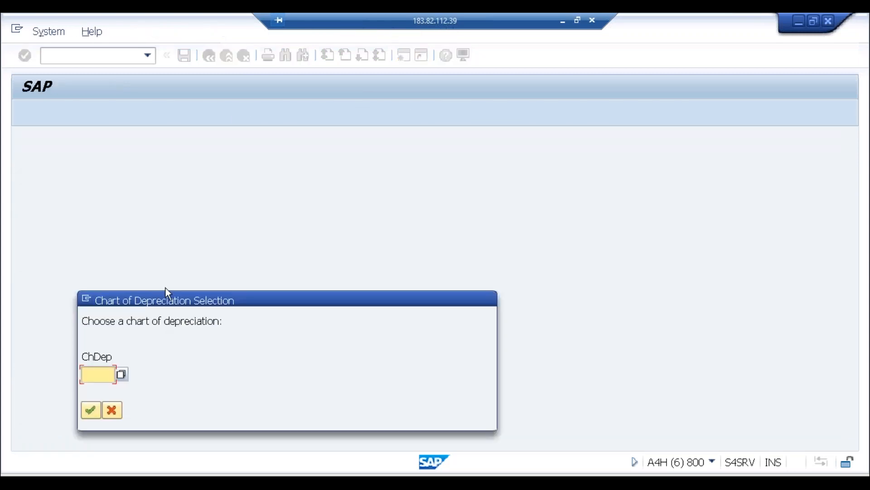
pyautogui.write('abc1')
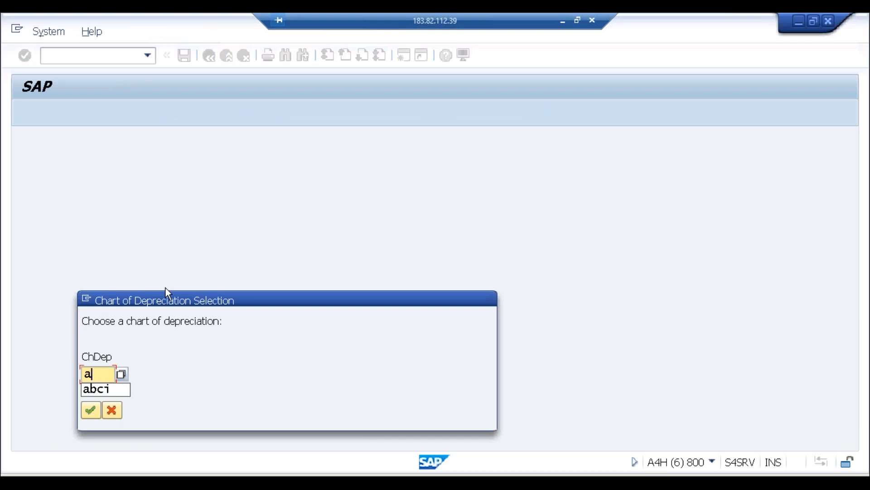
pyautogui.press('Return')
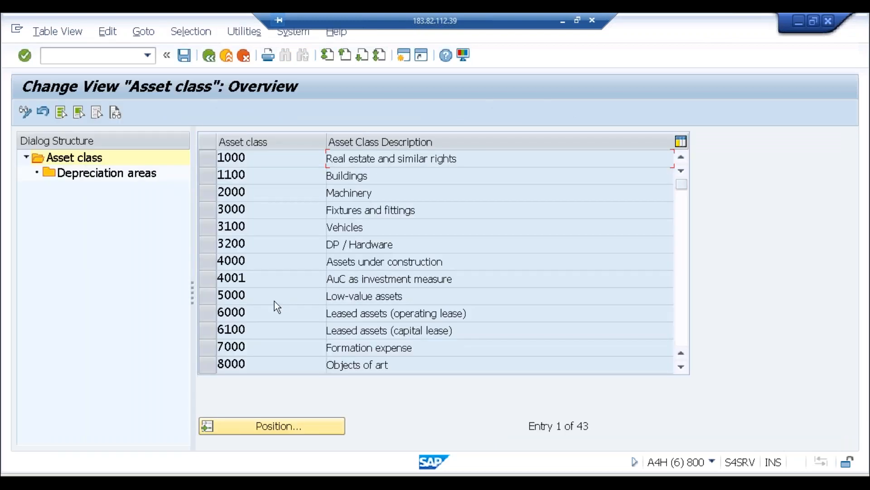
# Locate the asset classes starting with abc and open the depreciation areas of ABC-BUI.
pyautogui.click(275, 430)
pyautogui.write('abc')
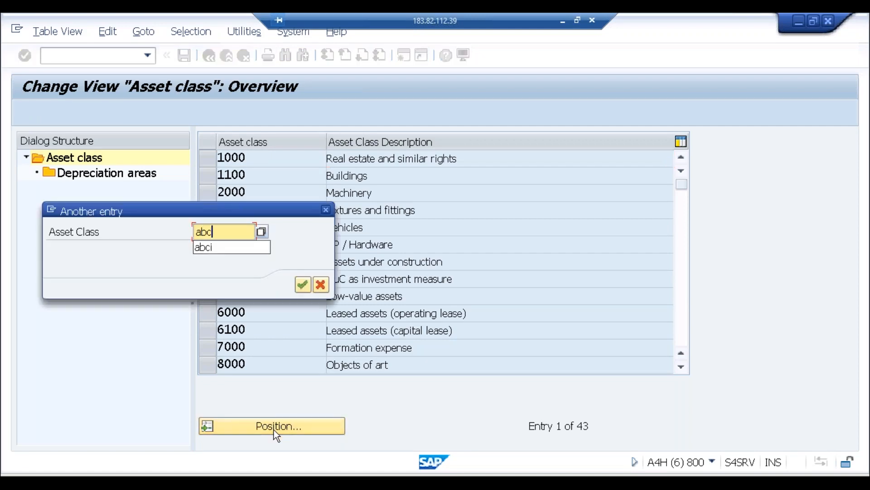
pyautogui.press('Return')
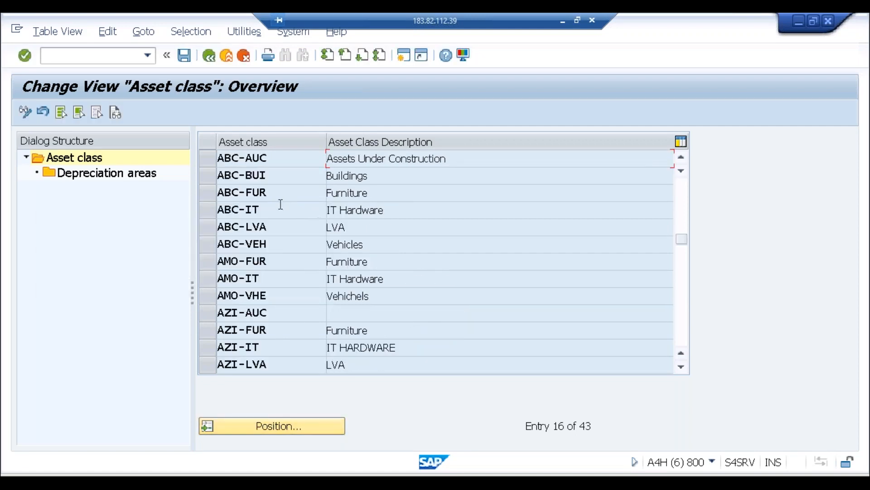
pyautogui.click(271, 174)
pyautogui.click(206, 177)
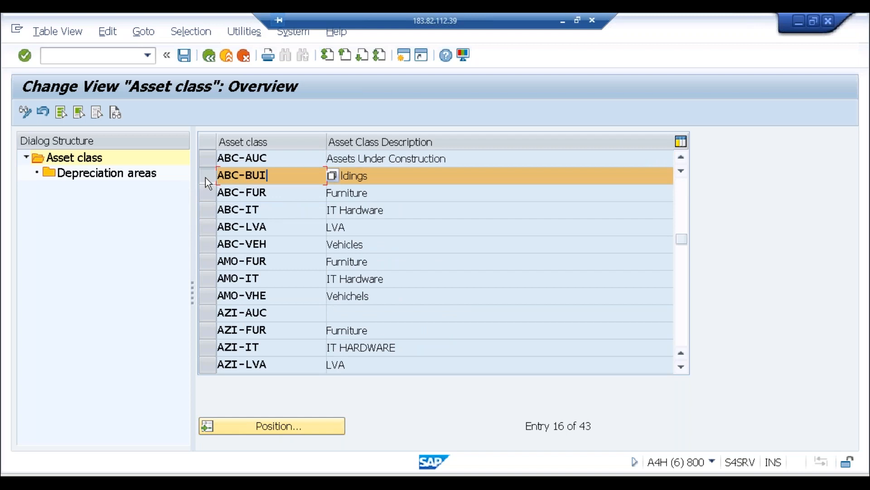
pyautogui.doubleClick(150, 177)
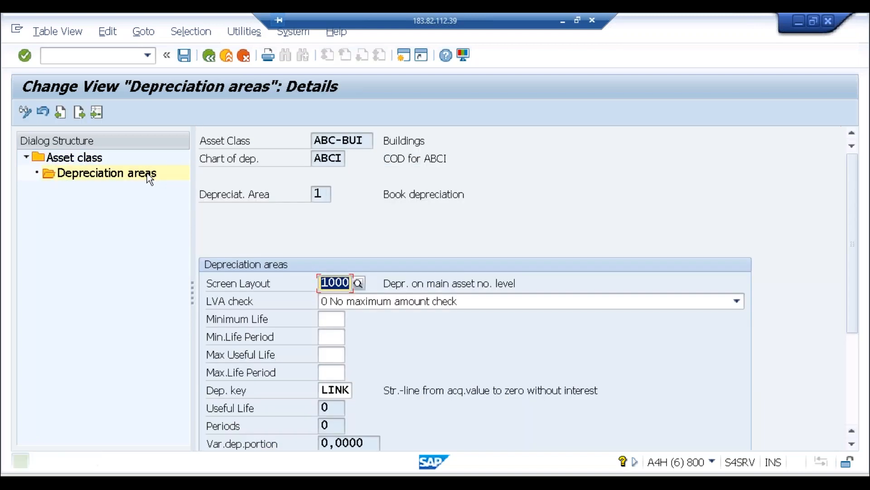
# Set the depreciation key of ABC-BUI's book depreciation area to 0000 and save under the proposed customizing request.
pyautogui.click(853, 377)
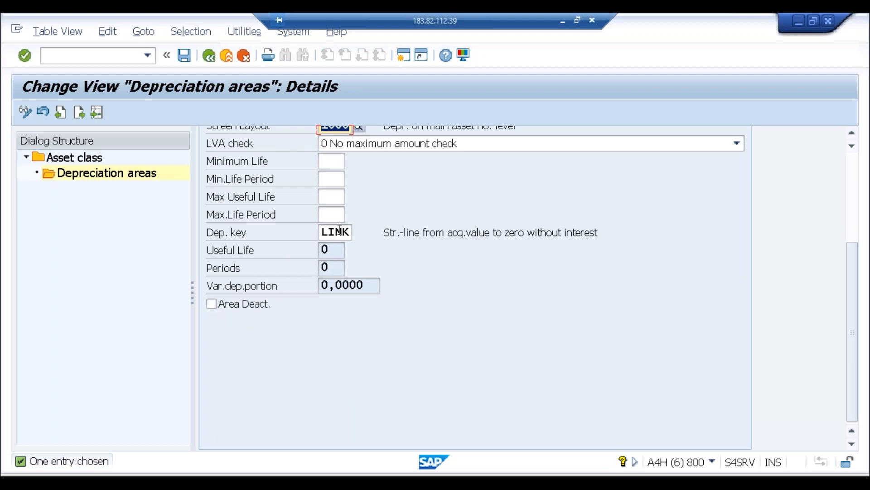
pyautogui.moveTo(323, 231); pyautogui.dragTo(352, 232)
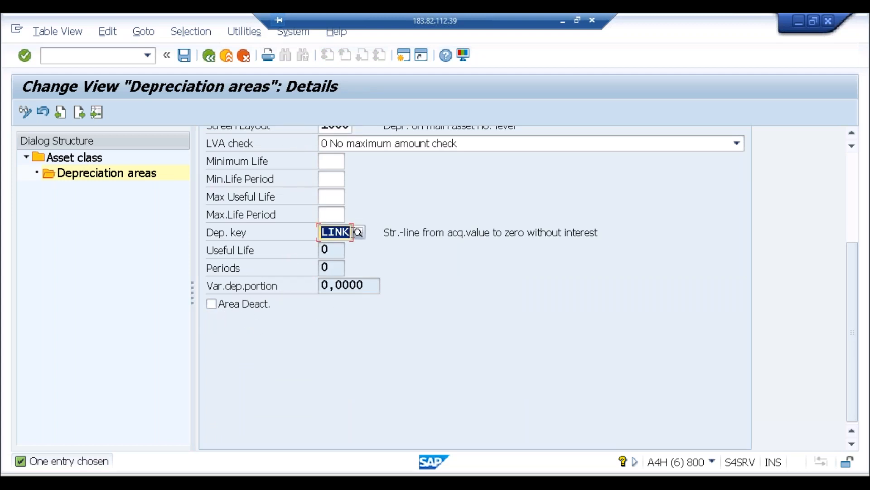
pyautogui.write('0000')
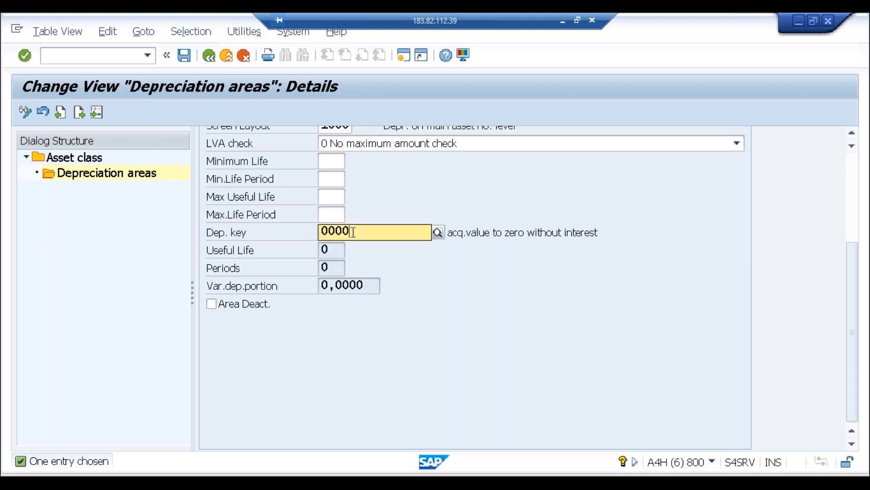
pyautogui.press('Return')
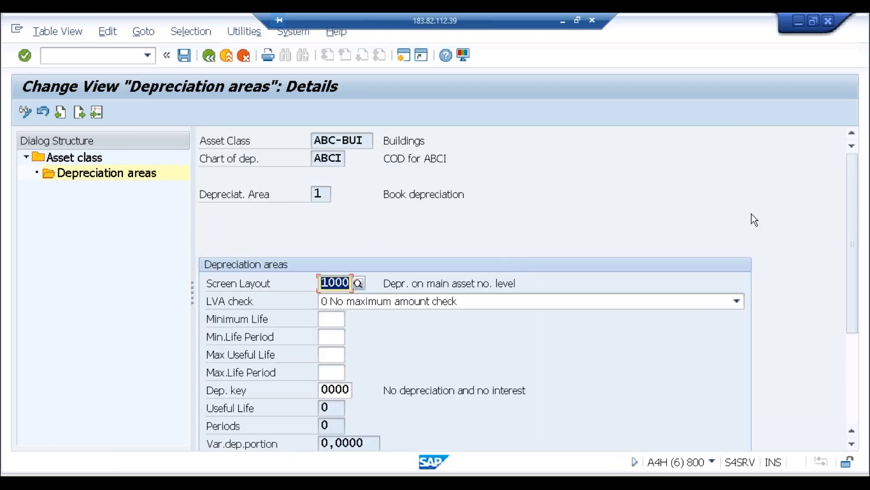
pyautogui.click(185, 56)
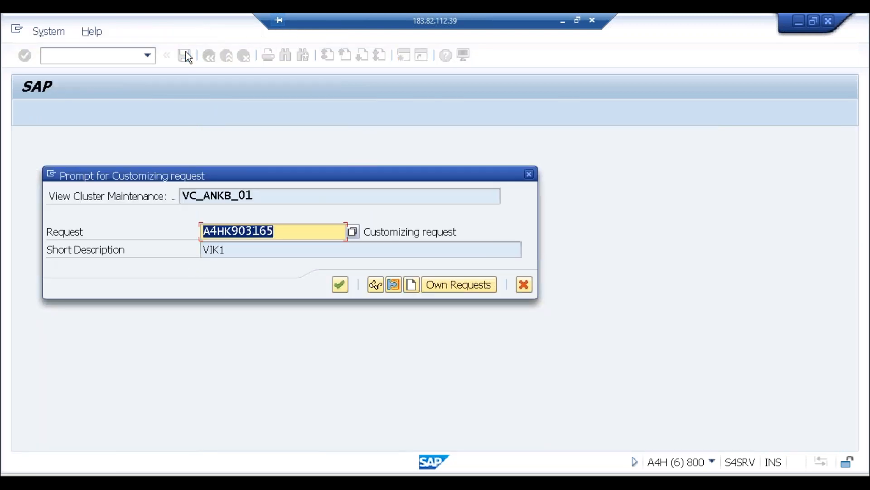
pyautogui.press('Return')
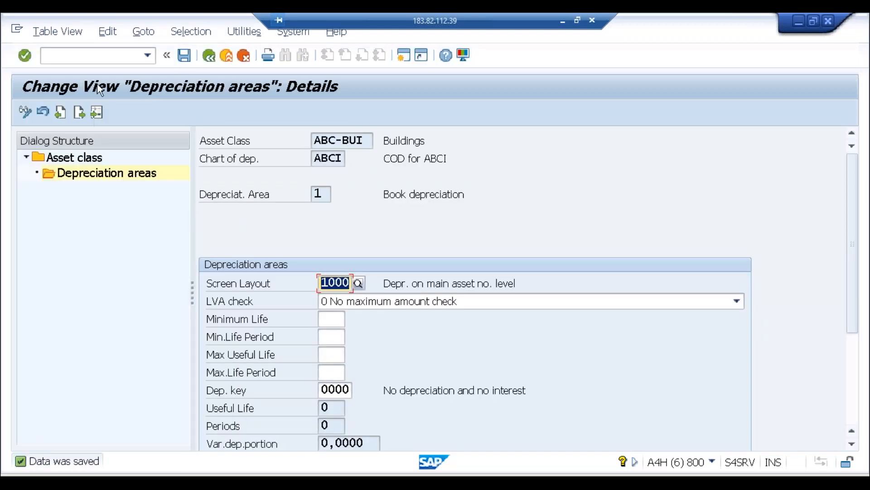
# Run /nas01 and start creating an asset in class ABC-BUI for company code ABCI.
pyautogui.click(113, 54)
pyautogui.write('/')
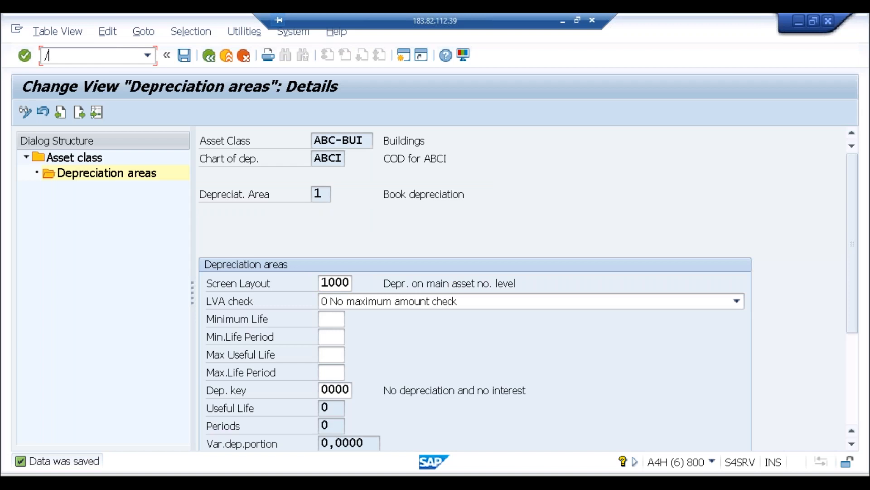
pyautogui.write('nas01')
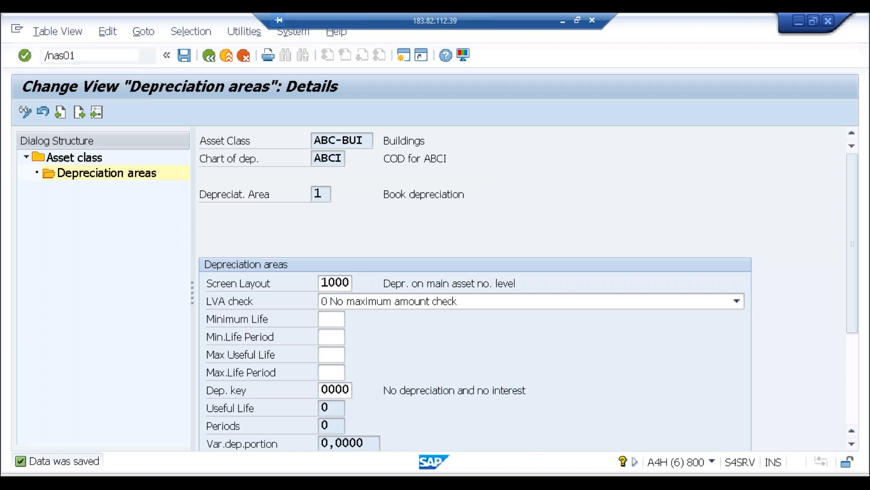
pyautogui.press('Return')
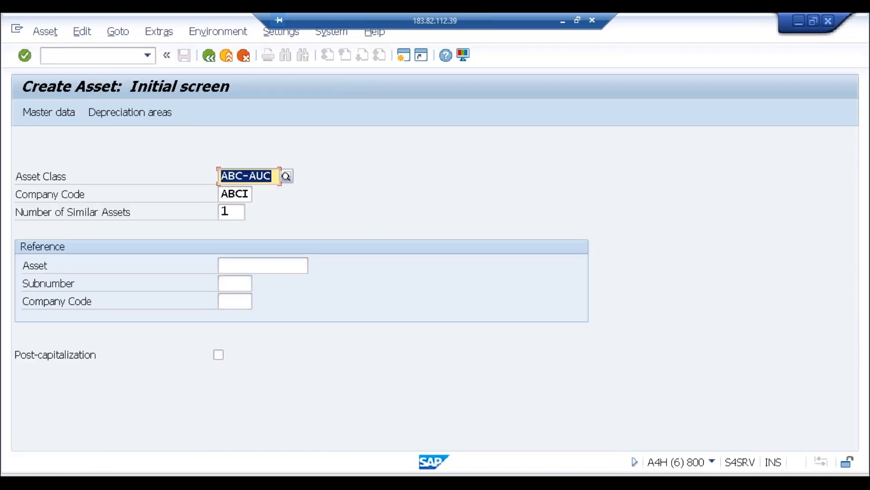
pyautogui.press('Left')
pyautogui.press('Left')
pyautogui.press('Left')
pyautogui.write('BUI')
pyautogui.press('Return')
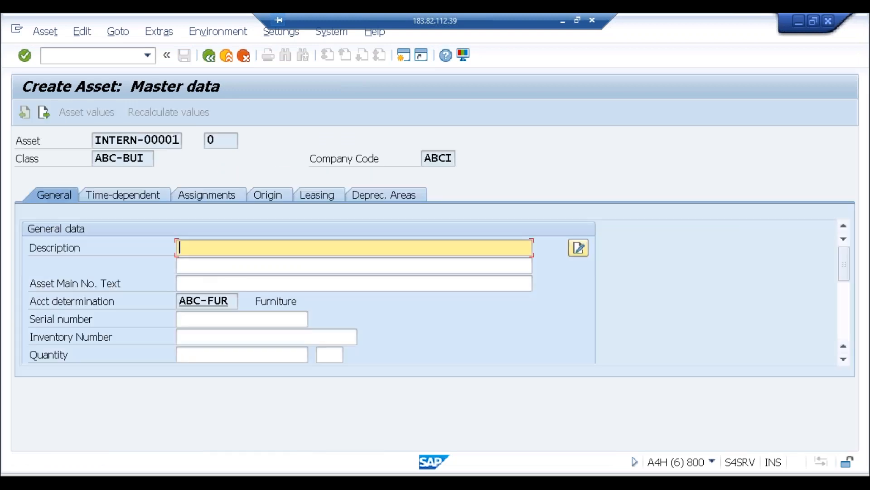
# Enter Building as the new asset's description and save the asset.
pyautogui.write('Building')
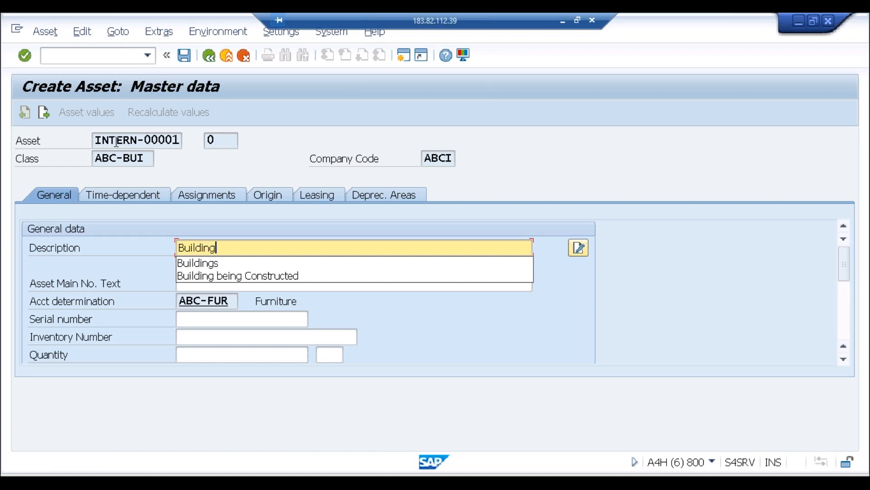
pyautogui.click(383, 198)
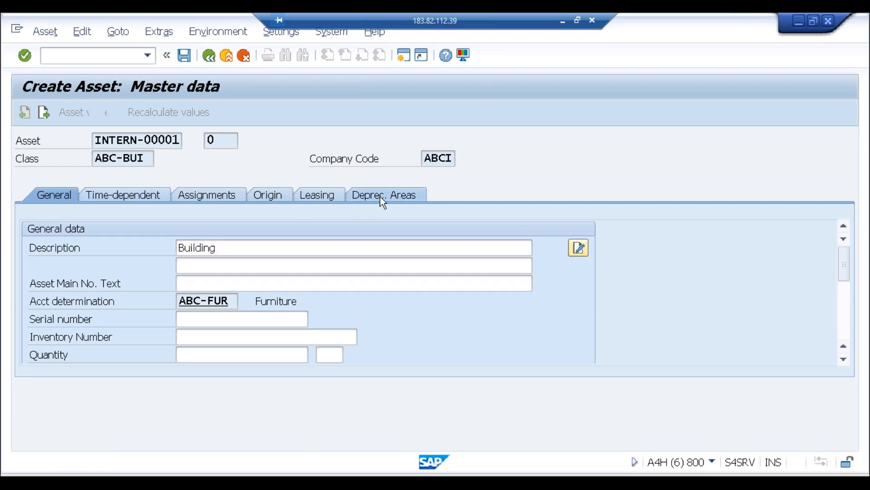
pyautogui.click(184, 61)
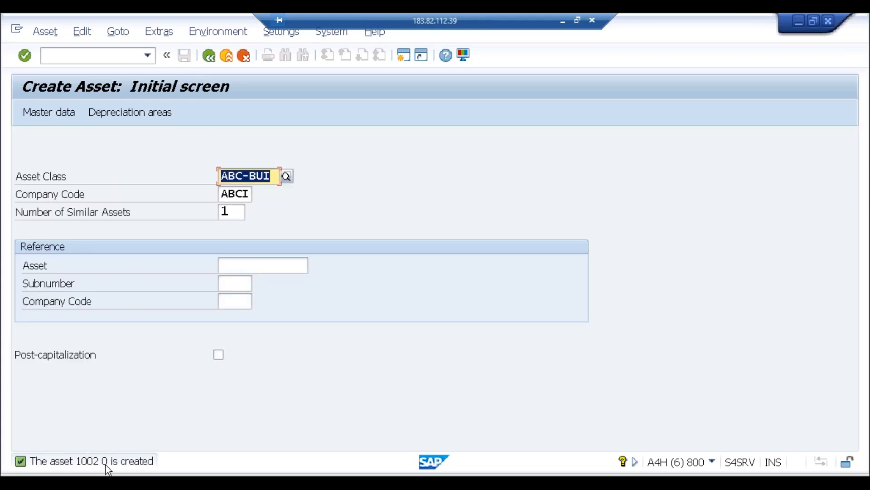
# In the settlement rule of asset 4003, find company code ABCI's assets and enter Building 1002-0 as the FXA settlement receiver.
pyautogui.hotkey('alt', 'Tab')
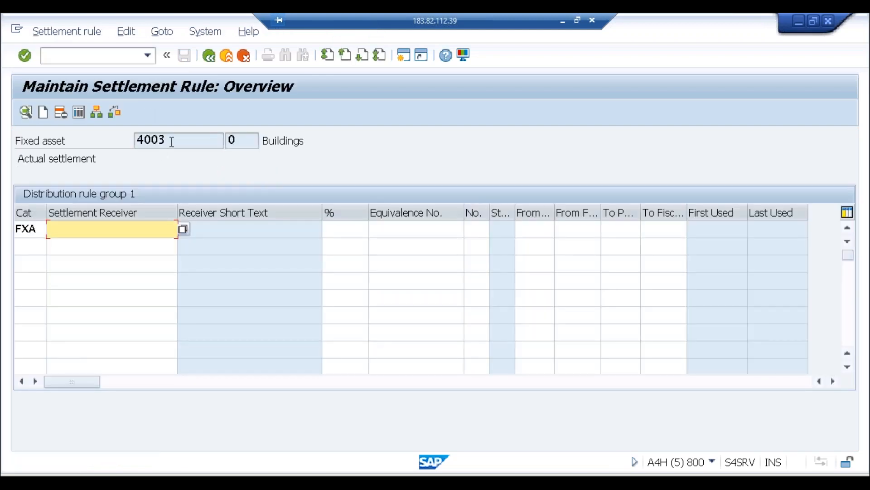
pyautogui.click(172, 142)
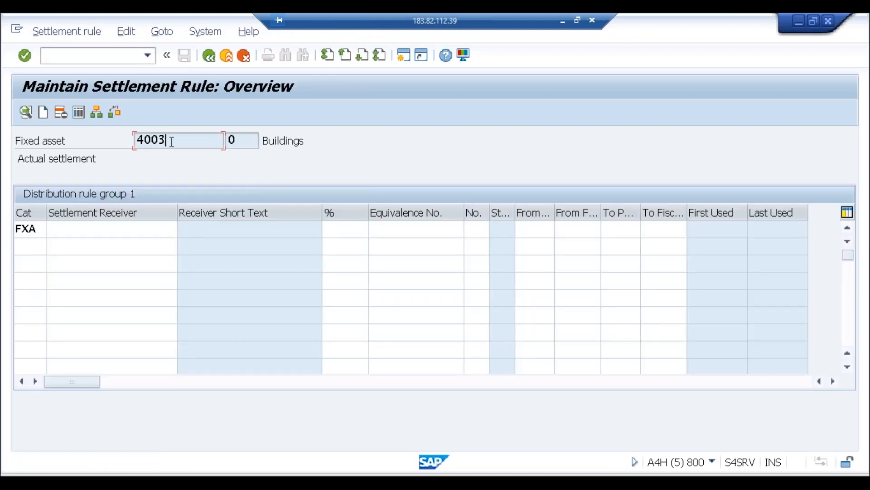
pyautogui.click(156, 228)
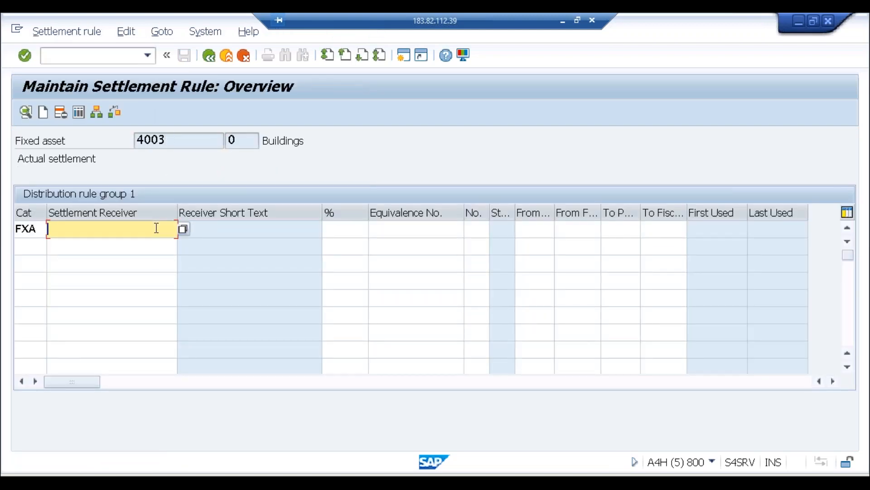
pyautogui.click(184, 229)
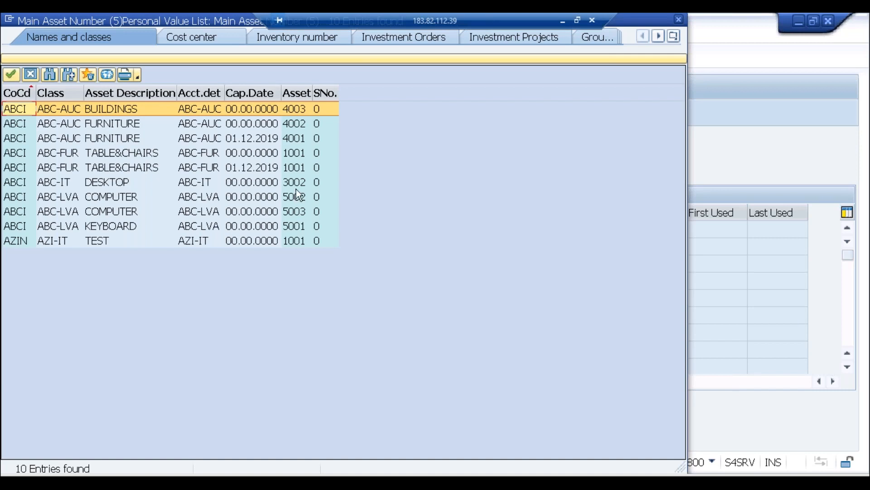
pyautogui.click(381, 56)
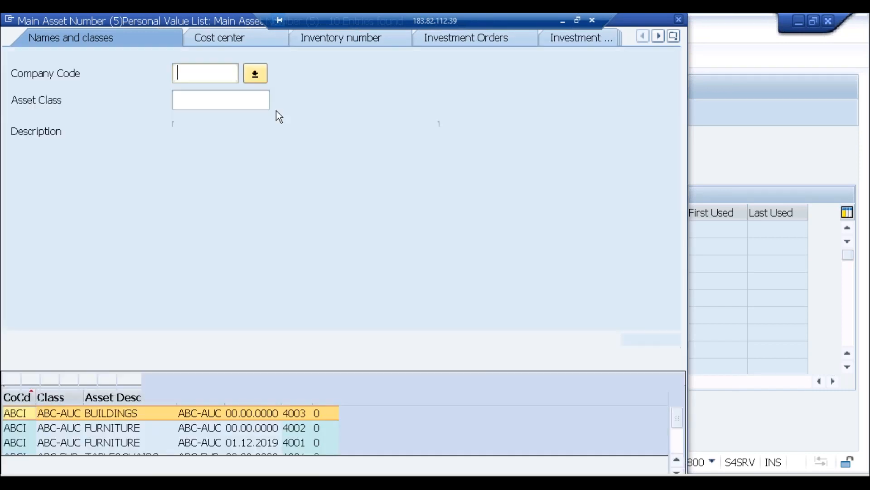
pyautogui.write('abci')
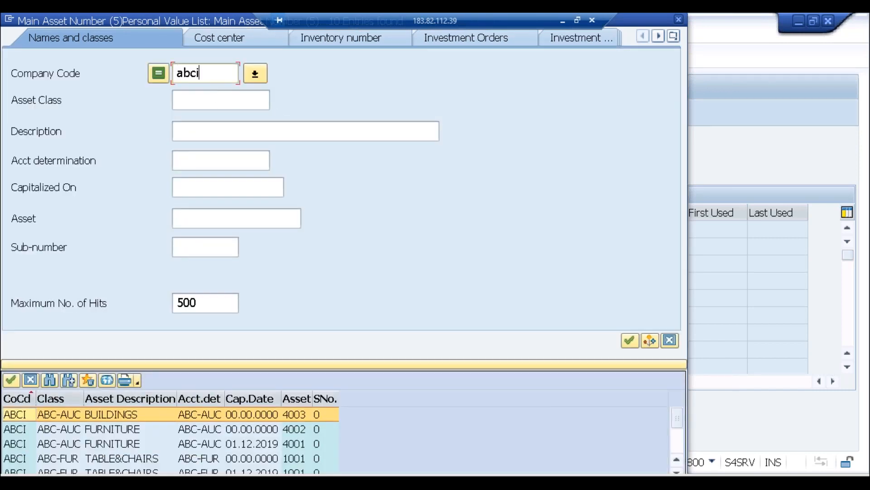
pyautogui.press('Return')
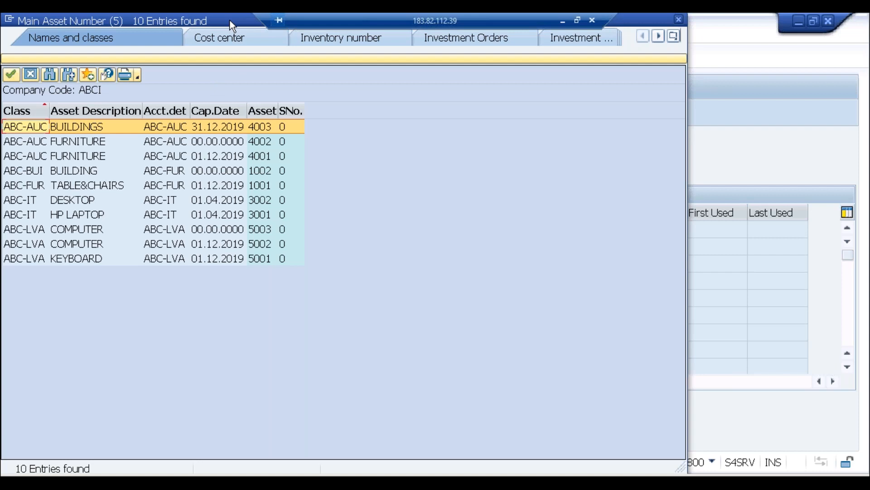
pyautogui.click(198, 173)
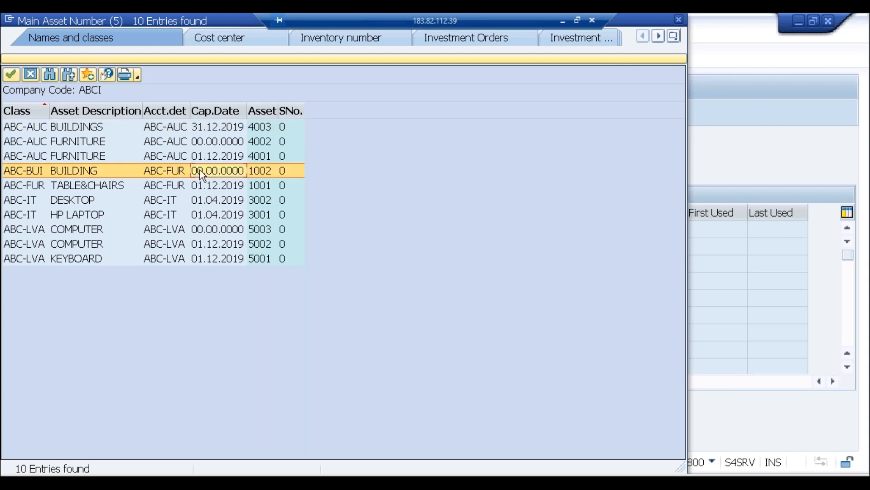
pyautogui.doubleClick(201, 170)
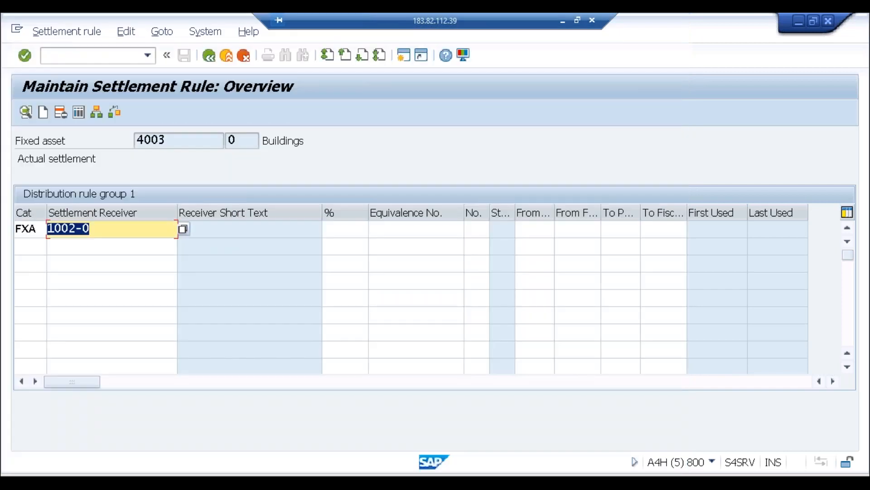
pyautogui.press('Return')
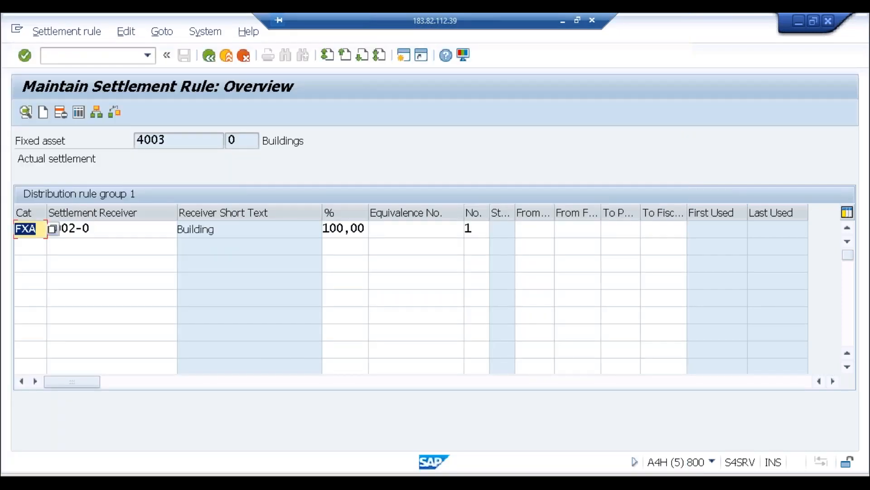
# Return to the AuC line item list, save the distribution rules and leave the line item display.
pyautogui.click(212, 59)
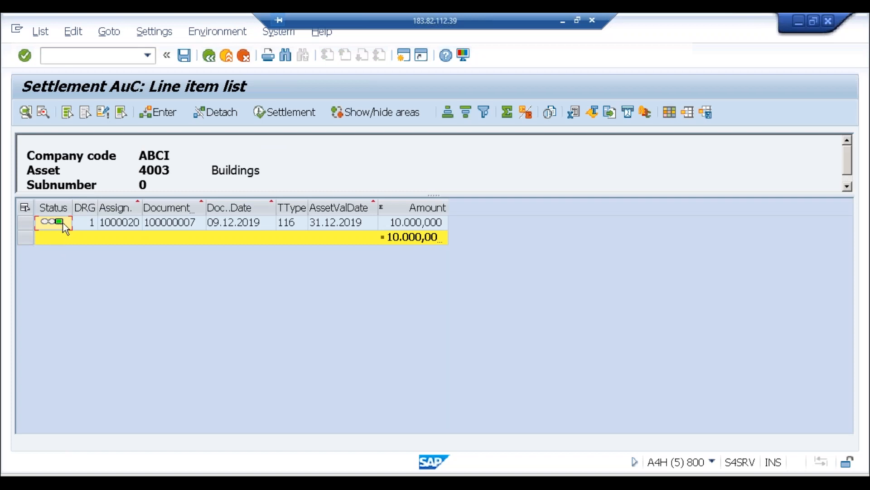
pyautogui.click(184, 56)
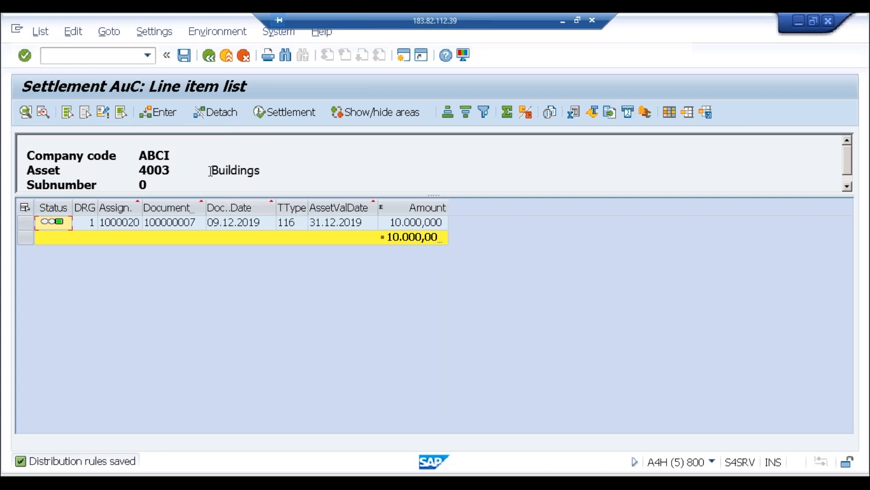
pyautogui.click(209, 55)
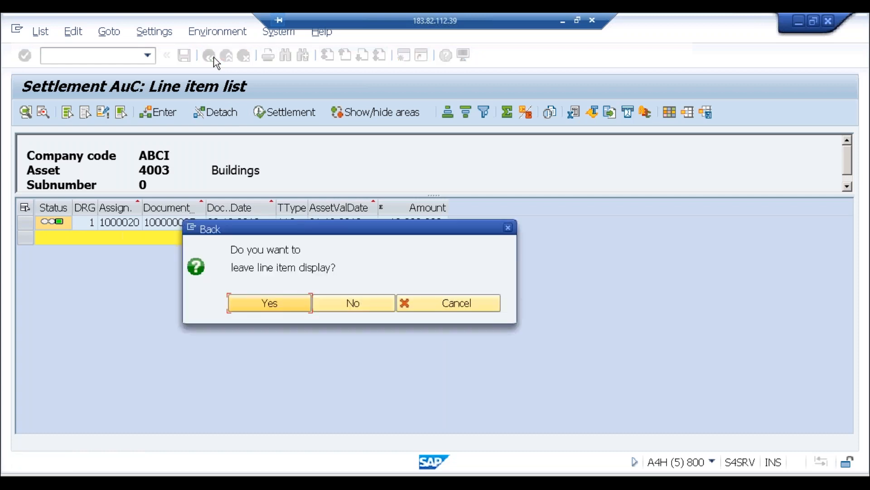
pyautogui.click(260, 302)
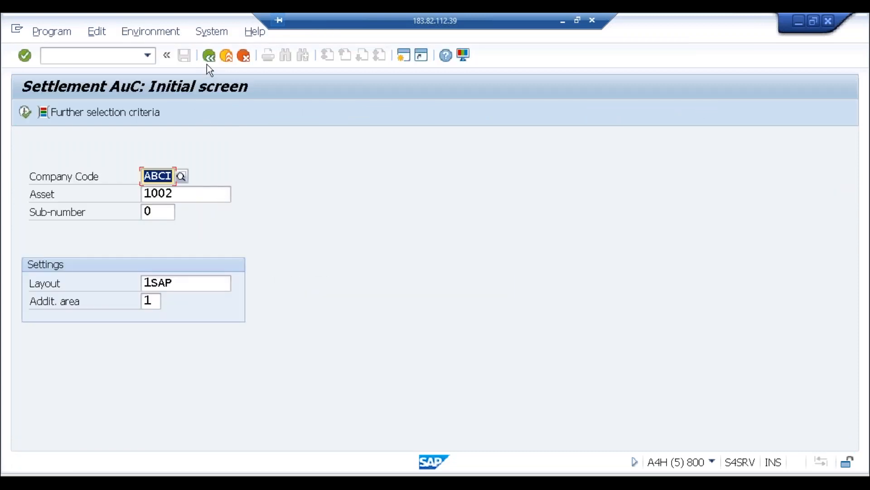
# Open the AIBU - Settle transaction and select the Buildings asset under construction 4003 of company code ABCI.
pyautogui.click(208, 57)
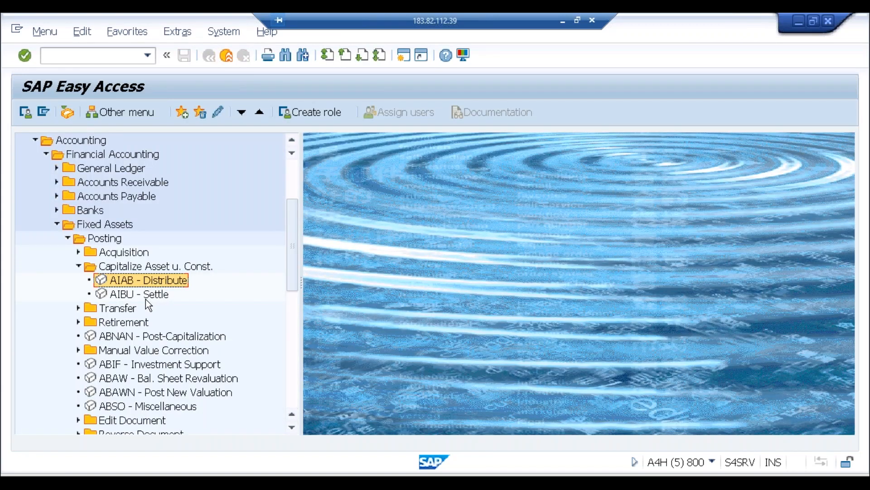
pyautogui.doubleClick(146, 298)
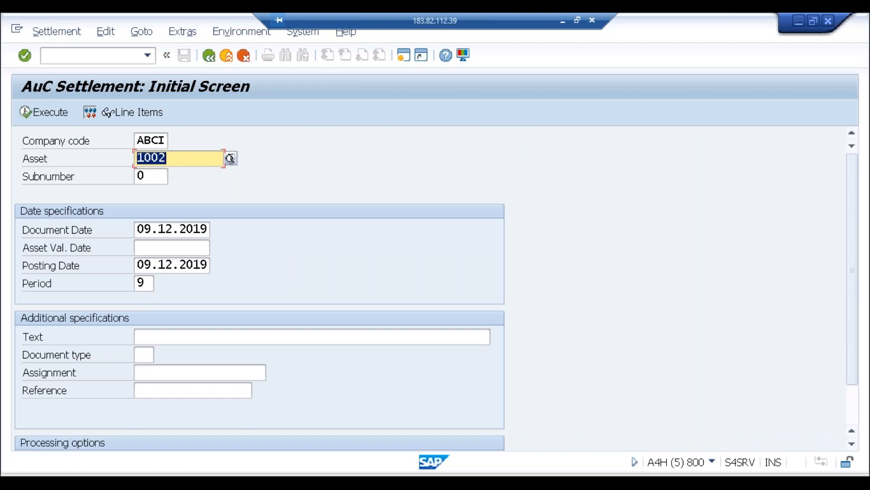
pyautogui.click(233, 159)
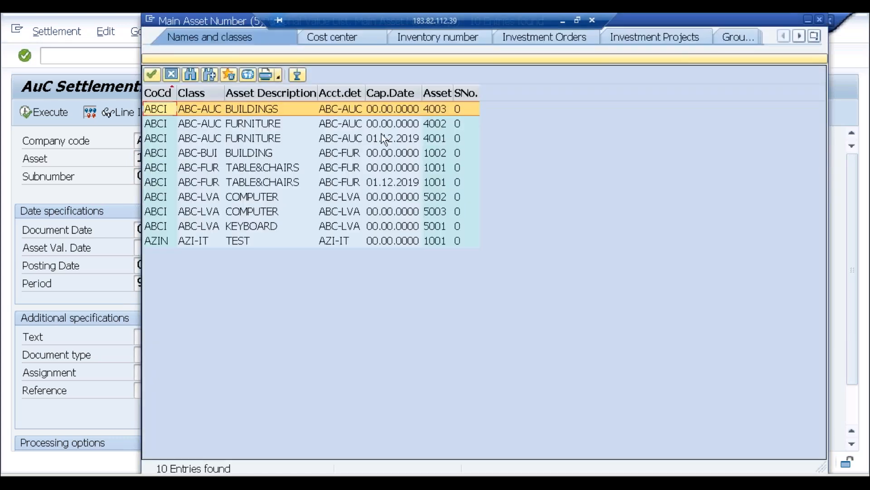
pyautogui.doubleClick(383, 111)
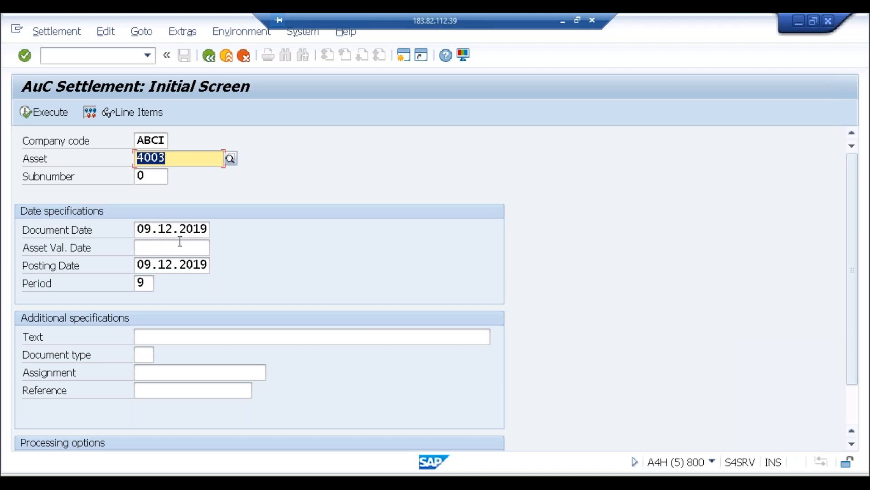
# Try to execute the settlement of asset 4003 with the 09.12.2019 dates, rechecking the company code, asset and date entries.
pyautogui.click(62, 116)
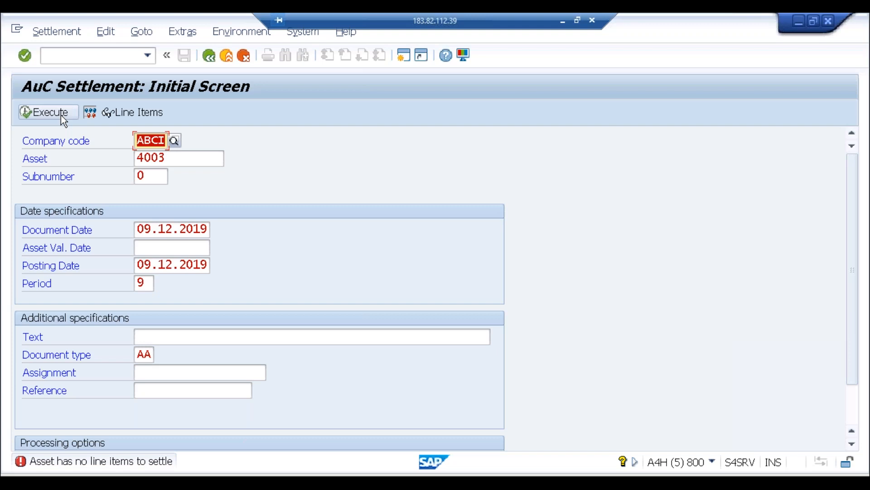
pyautogui.click(175, 164)
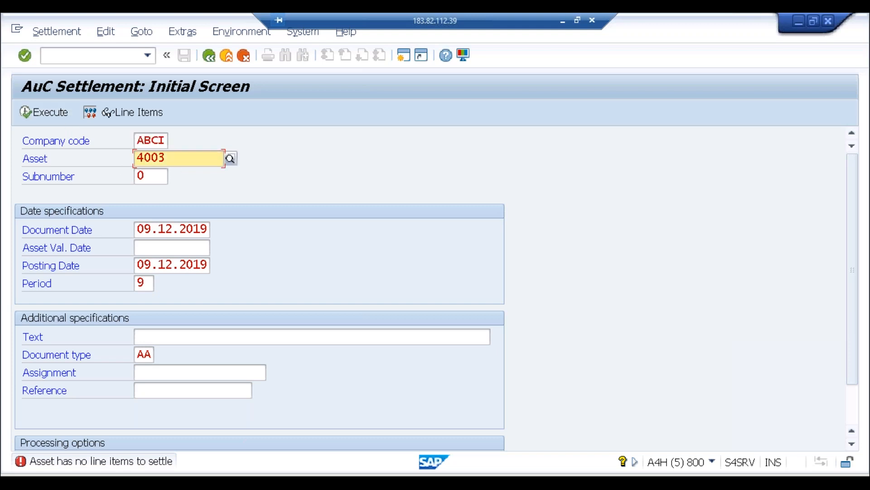
pyautogui.click(162, 175)
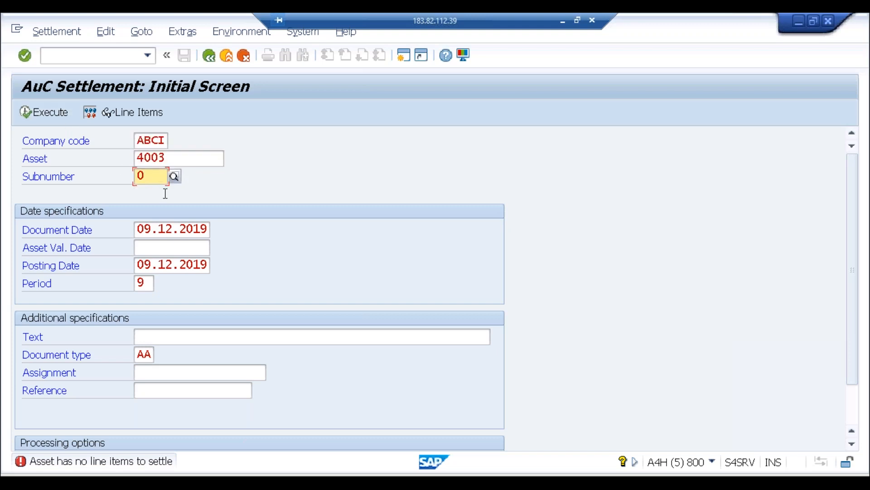
pyautogui.click(177, 237)
pyautogui.click(176, 250)
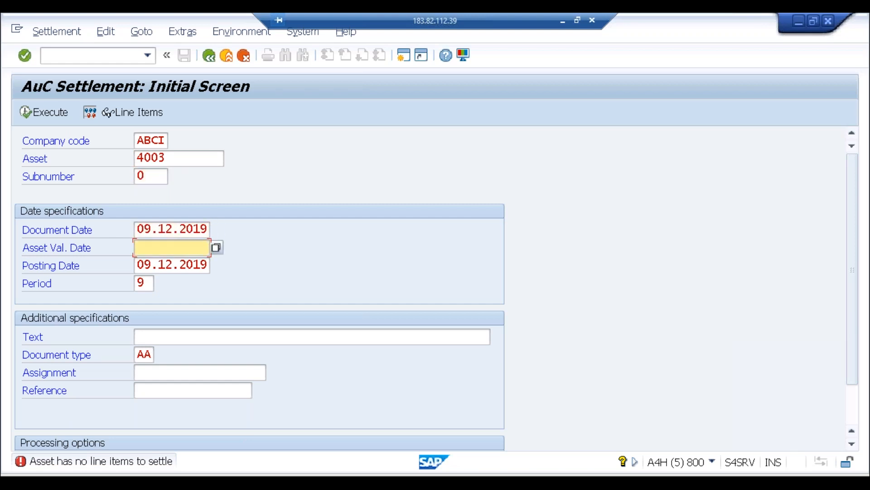
pyautogui.click(858, 398)
pyautogui.moveTo(858, 398); pyautogui.dragTo(852, 263)
pyautogui.click(157, 138)
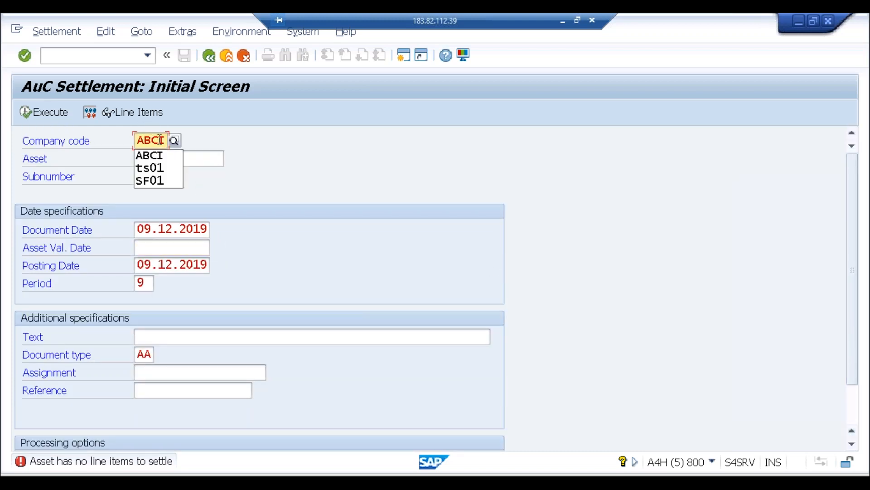
pyautogui.click(158, 140)
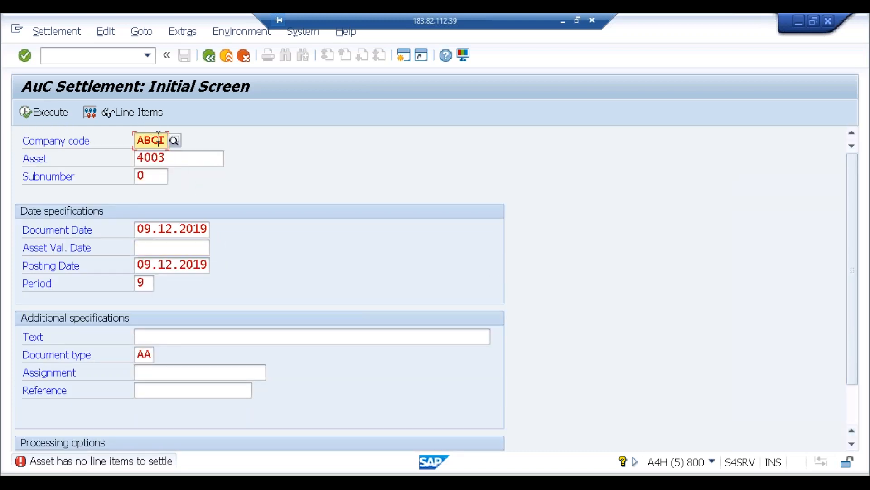
pyautogui.click(170, 159)
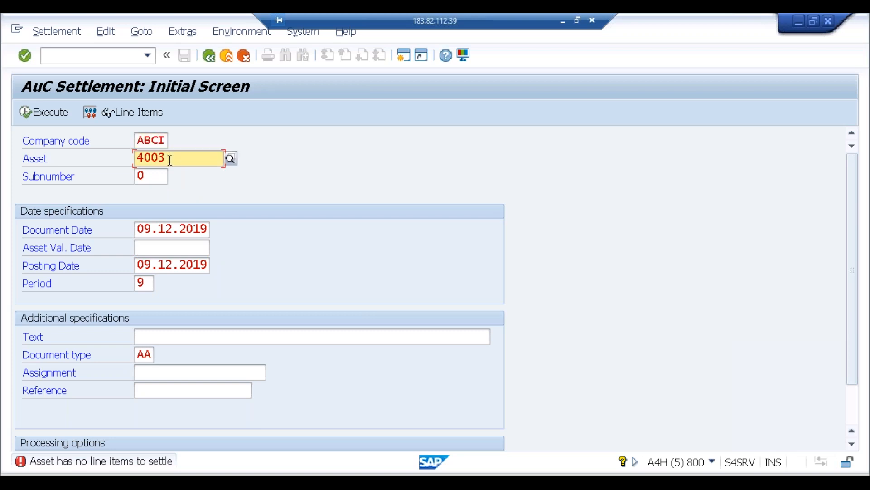
pyautogui.click(56, 112)
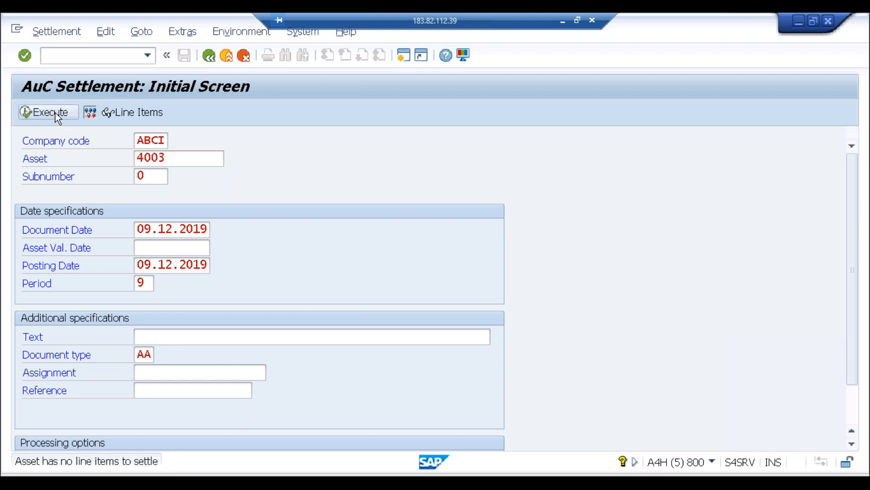
# Read the long text of the settlement error for its diagnosis and procedure, and close the help window.
pyautogui.doubleClick(129, 458)
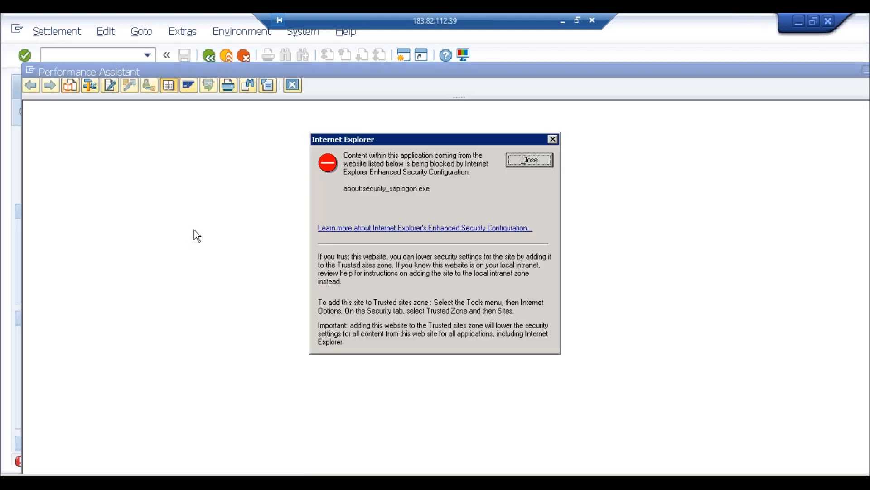
pyautogui.click(531, 161)
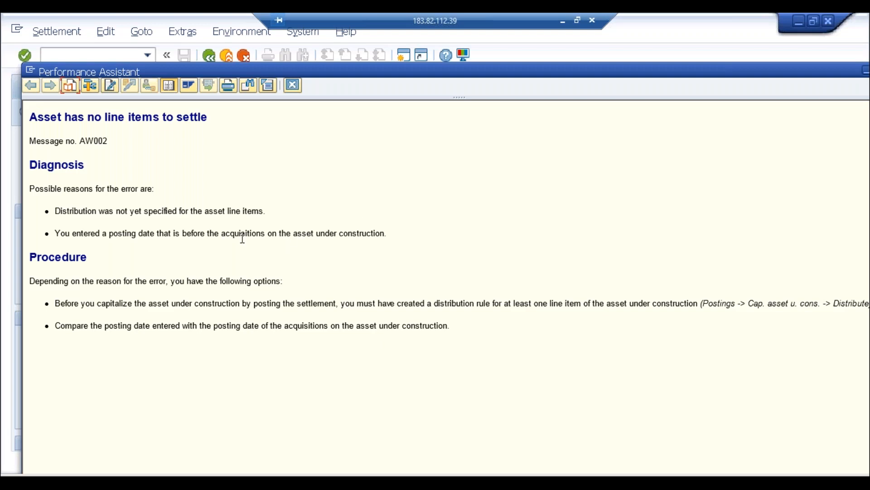
pyautogui.click(293, 85)
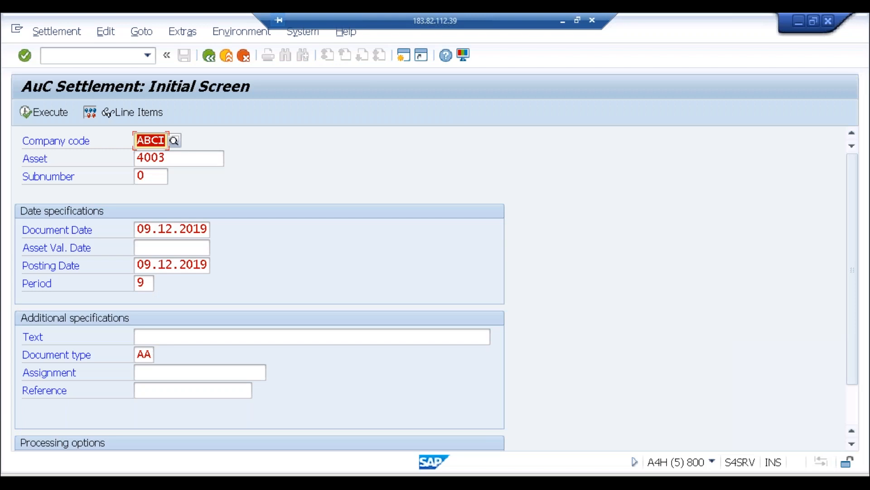
# Set both the document date and the posting date of the settlement to 31.12.2019.
pyautogui.click(140, 231)
pyautogui.hotkey('shift', 'Right')
pyautogui.hotkey('shift', 'Right')
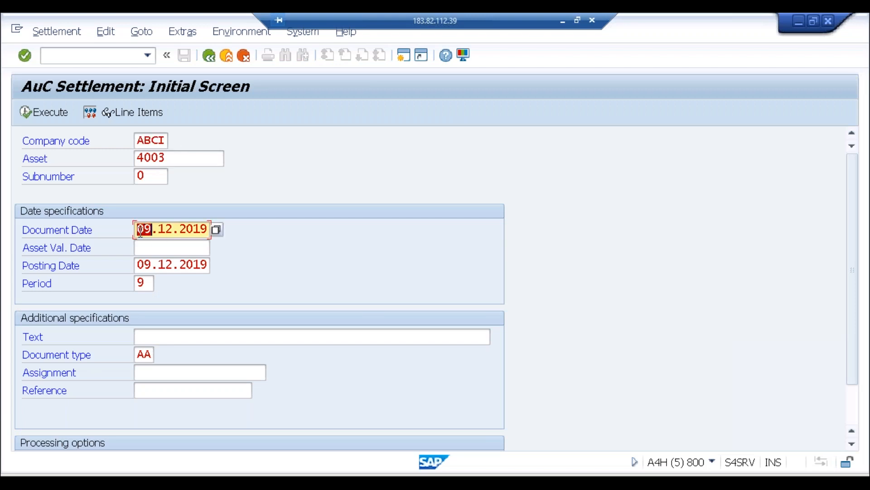
pyautogui.write('31')
pyautogui.press('Tab')
pyautogui.press('Tab')
pyautogui.hotkey('shift', 'Right')
pyautogui.hotkey('shift', 'Right')
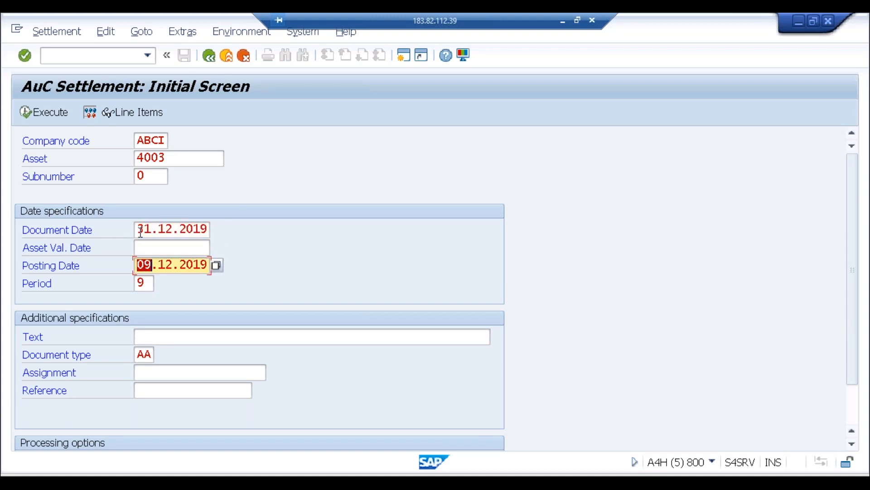
pyautogui.write('31')
pyautogui.press('Return')
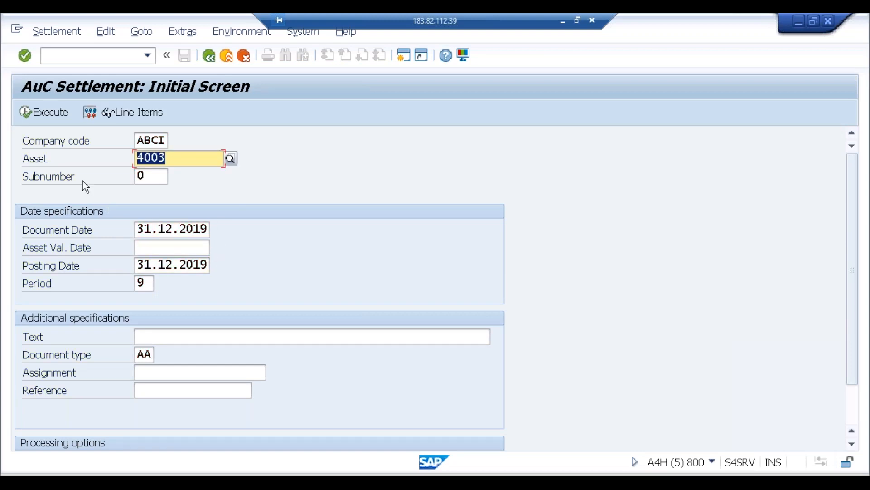
# Execute the settlement of asset 4003, dismiss the browser security notice and review the resulting list.
pyautogui.click(52, 113)
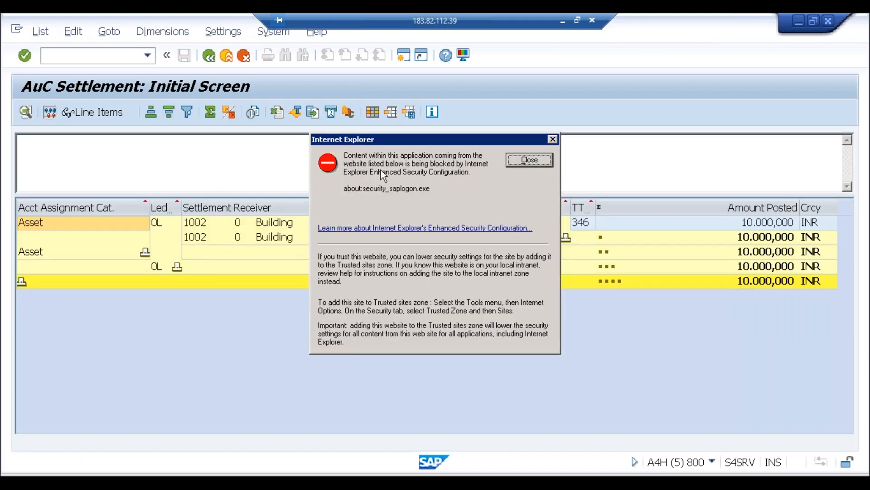
pyautogui.click(530, 160)
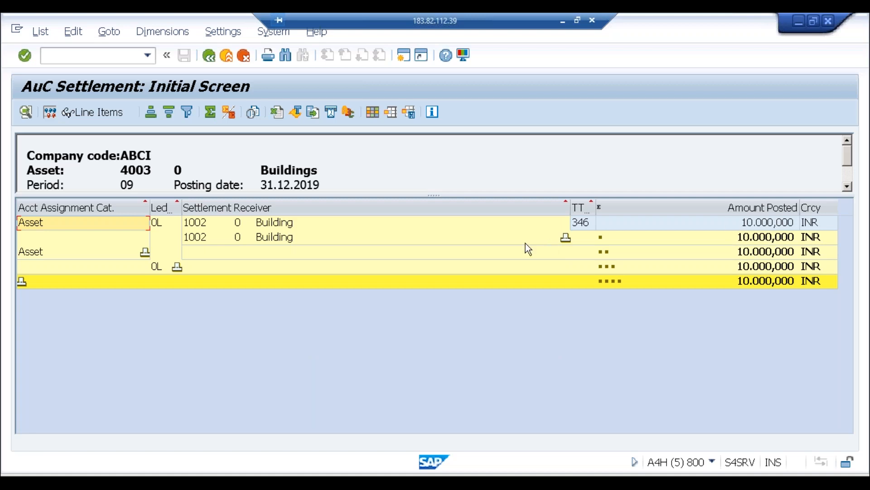
pyautogui.click(151, 173)
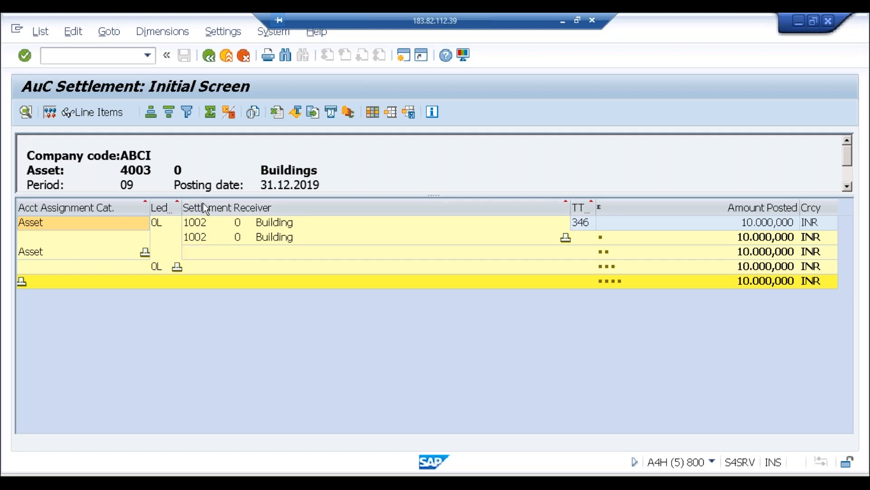
# Leave the test settlement list and turn off the Test Run processing option for the settlement of asset 4003.
pyautogui.click(209, 56)
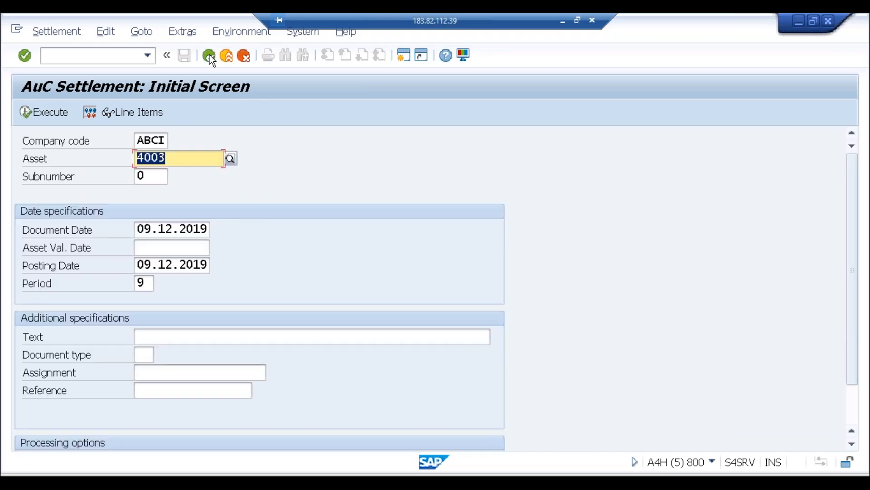
pyautogui.click(853, 399)
pyautogui.click(66, 412)
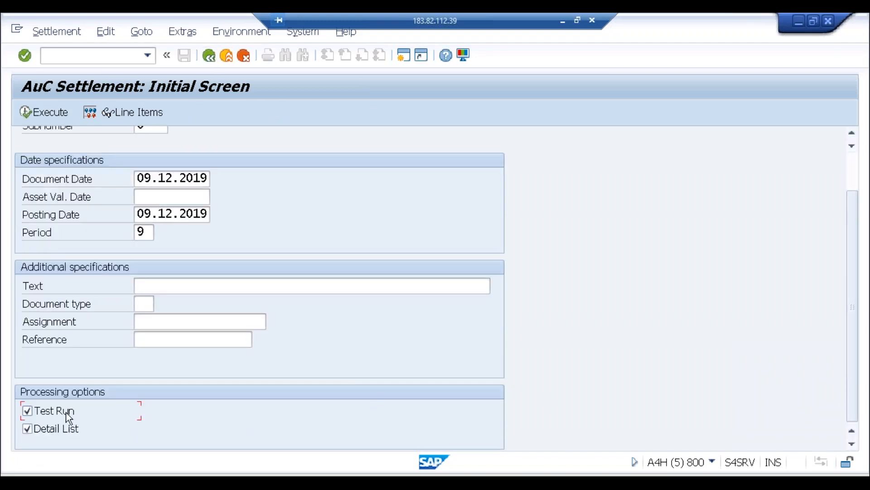
# Set the document and posting dates to 31.12.2019, execute the actual settlement of asset 4003, and dismiss the browser security notice.
pyautogui.click(141, 178)
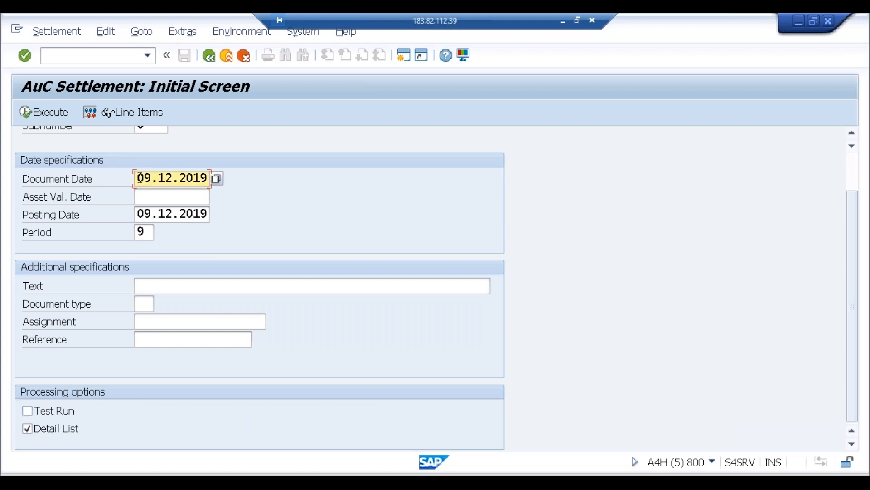
pyautogui.doubleClick(140, 178)
pyautogui.write('31')
pyautogui.press('Tab')
pyautogui.press('Tab')
pyautogui.hotkey('shift', 'Right')
pyautogui.hotkey('shift', 'Right')
pyautogui.write('31')
pyautogui.press('Return')
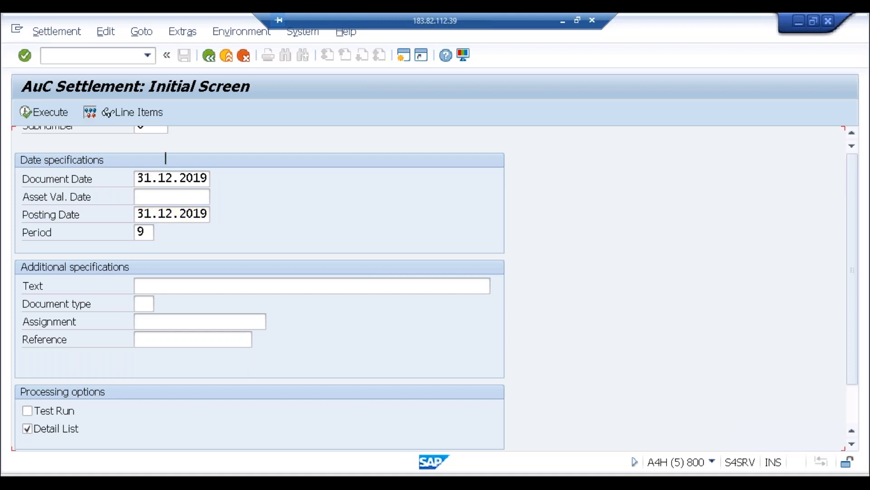
pyautogui.click(48, 115)
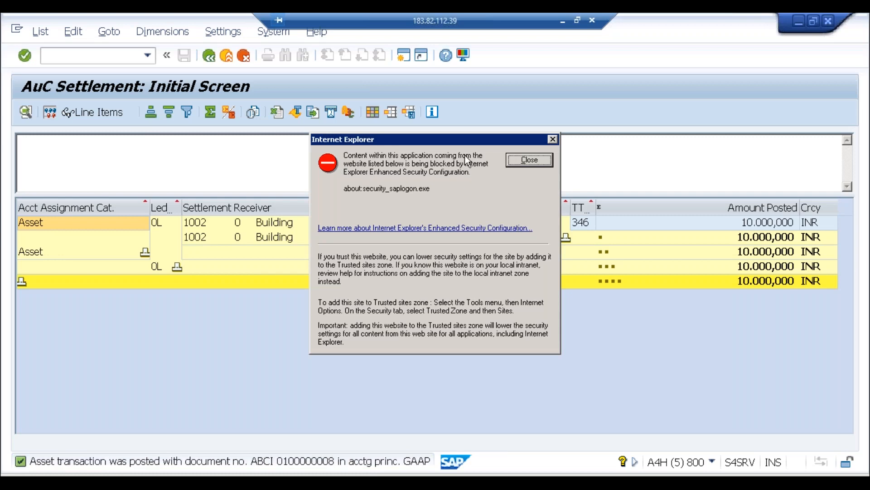
pyautogui.click(529, 159)
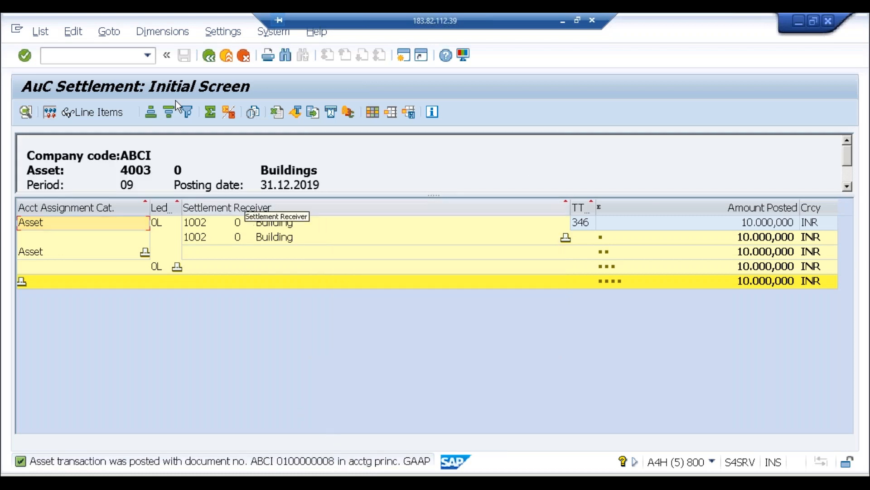
# Switch to the session displaying the settlement rule of order 1000020 and open the Asset Explorer there with transaction /naw01n.
pyautogui.hotkey('alt', 'Tab')
pyautogui.hotkey('alt', 'Tab')
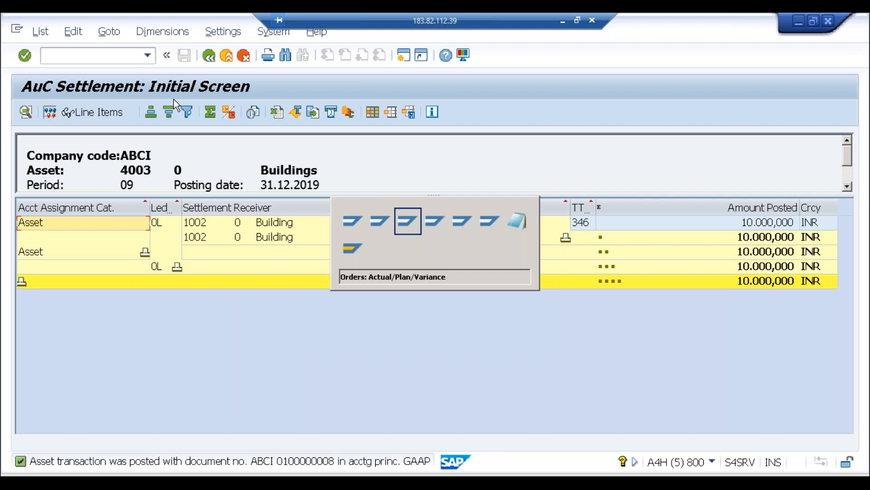
pyautogui.hotkey('alt', 'Tab')
pyautogui.hotkey('alt', 'Tab')
pyautogui.hotkey('alt', 'Tab')
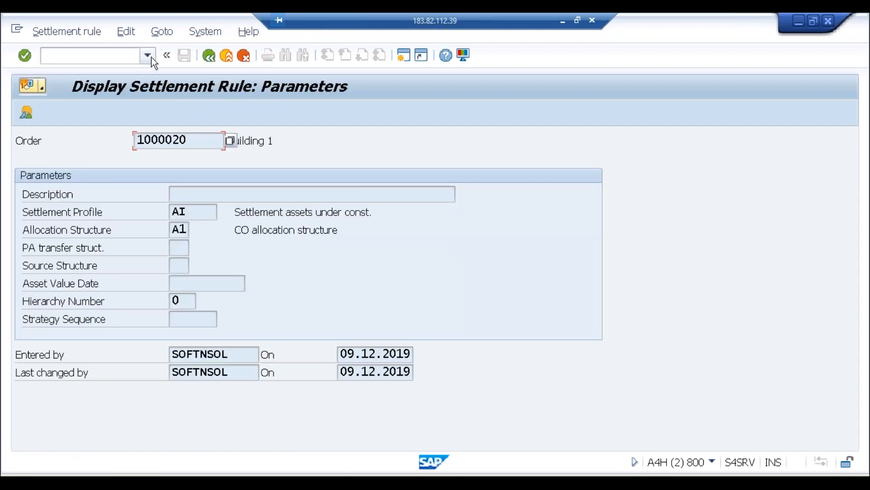
pyautogui.click(151, 57)
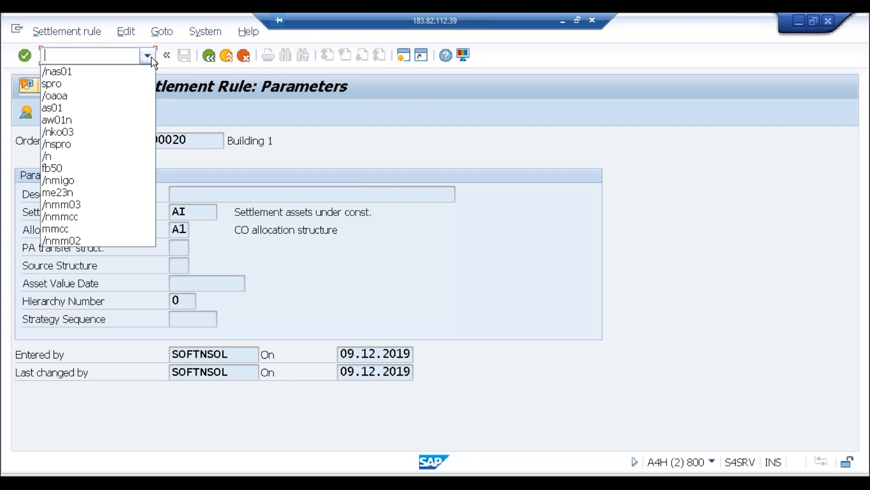
pyautogui.click(86, 121)
pyautogui.click(47, 55)
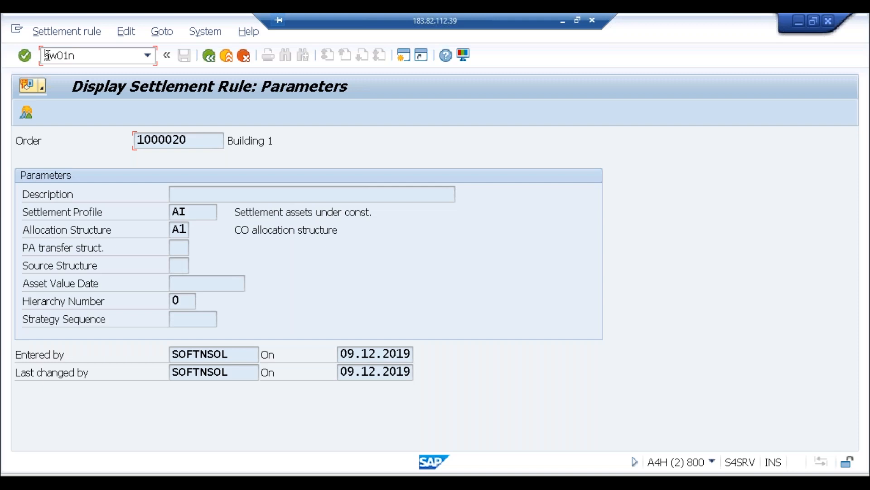
pyautogui.write('/n')
pyautogui.press('Return')
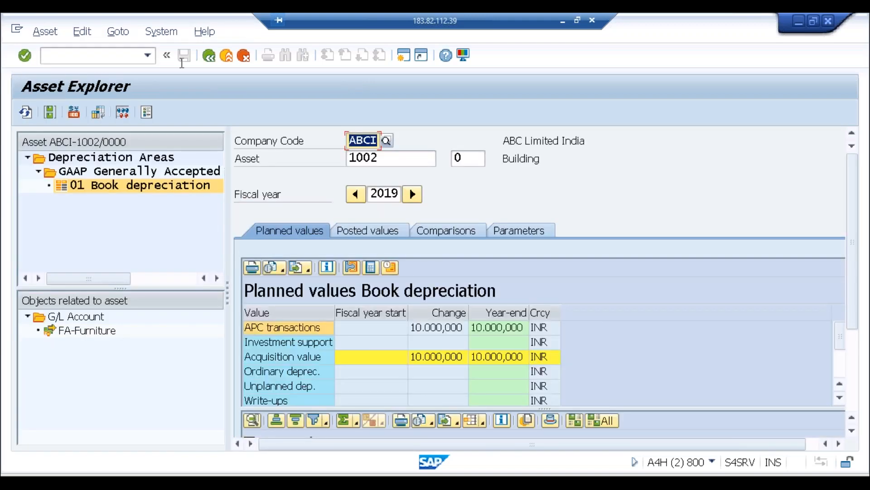
# Check the values of asset 1002, and display asset 4003 in the Asset Explorer to examine its planned values and transactions.
pyautogui.click(401, 158)
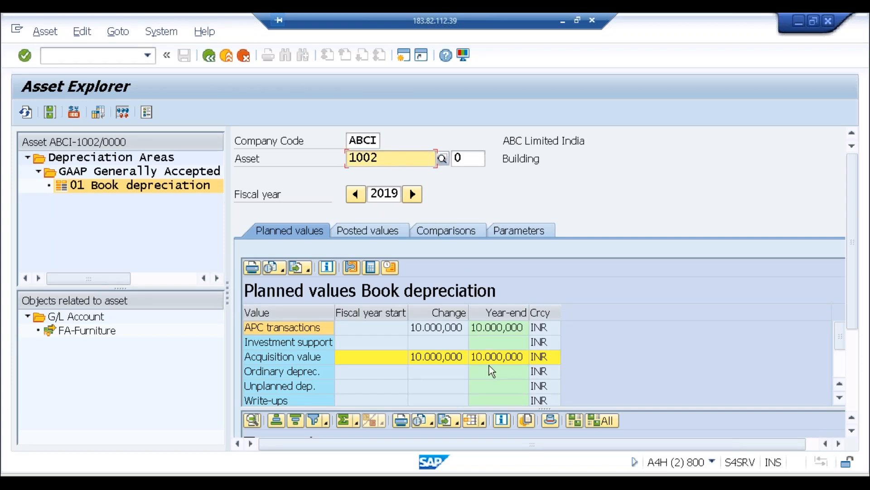
pyautogui.click(410, 164)
pyautogui.press('BackSpace')
pyautogui.press('BackSpace')
pyautogui.press('BackSpace')
pyautogui.press('BackSpace')
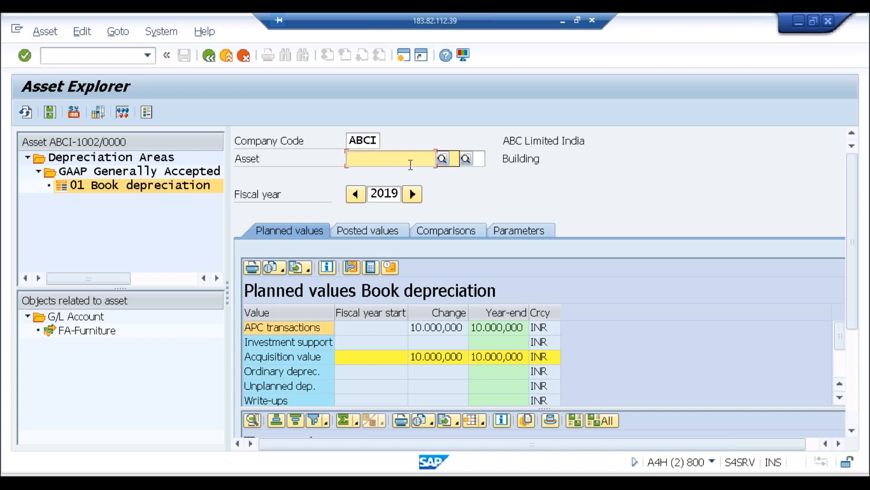
pyautogui.write('4003')
pyautogui.press('Return')
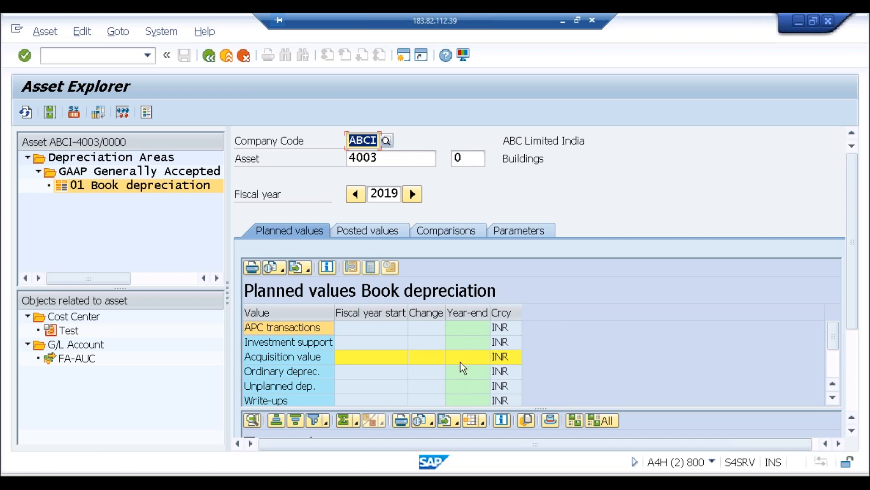
pyautogui.click(854, 356)
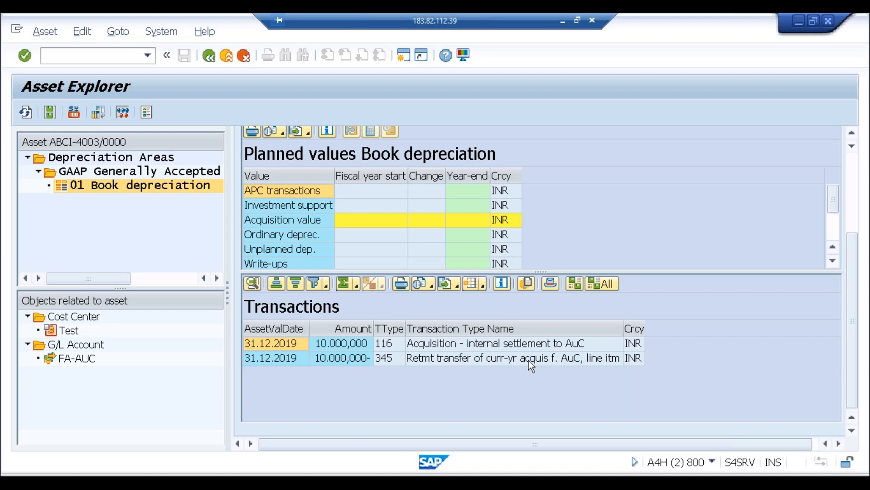
# Switch to the Notepad notes and add the heading "Validations & Substitution" a few blank lines below the four AUC steps.
pyautogui.click(253, 473)
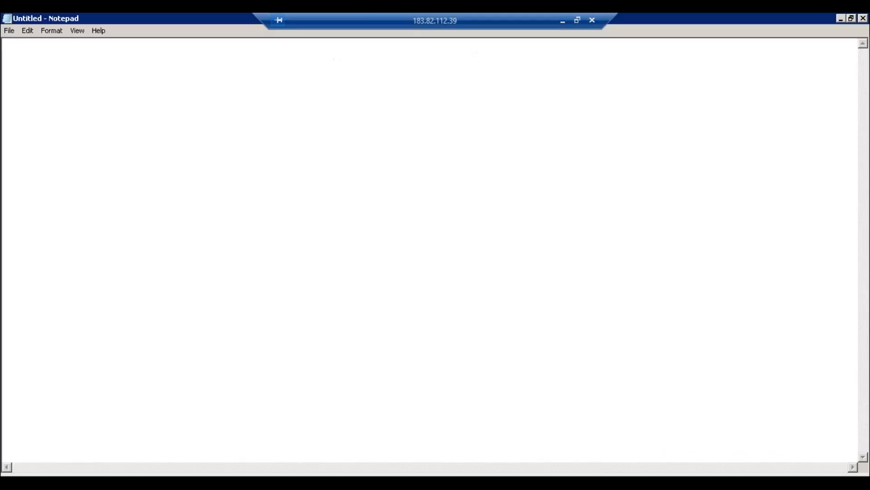
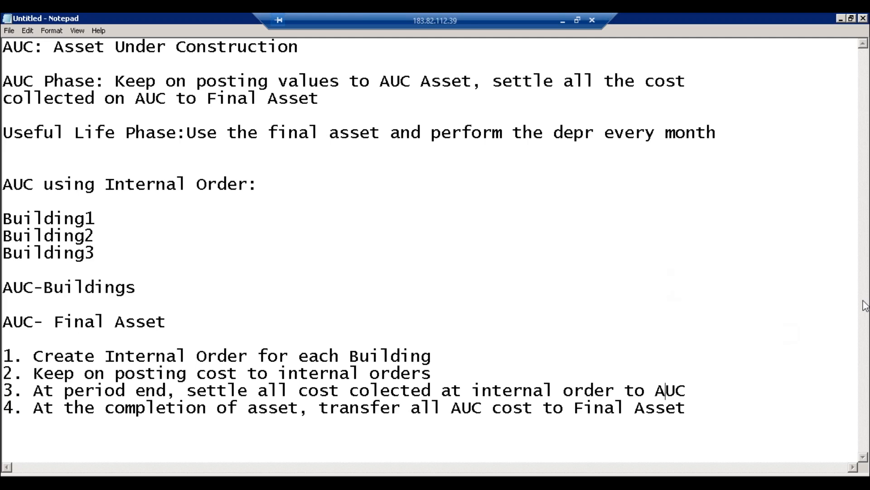
pyautogui.click(712, 414)
pyautogui.press('Return')
pyautogui.press('Return')
pyautogui.press('Return')
pyautogui.press('Return')
pyautogui.press('Return')
pyautogui.press('Return')
pyautogui.press('Return')
pyautogui.press('Up')
pyautogui.press('Up')
pyautogui.write('Val')
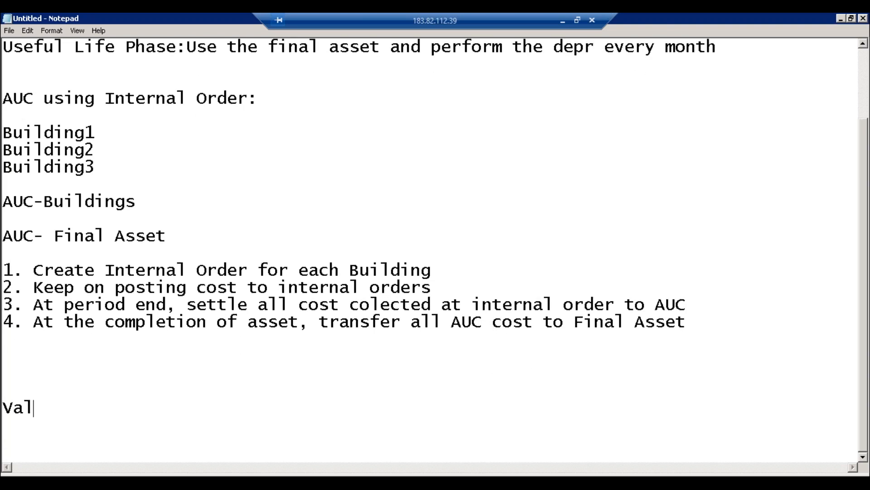
pyautogui.write('idations ')
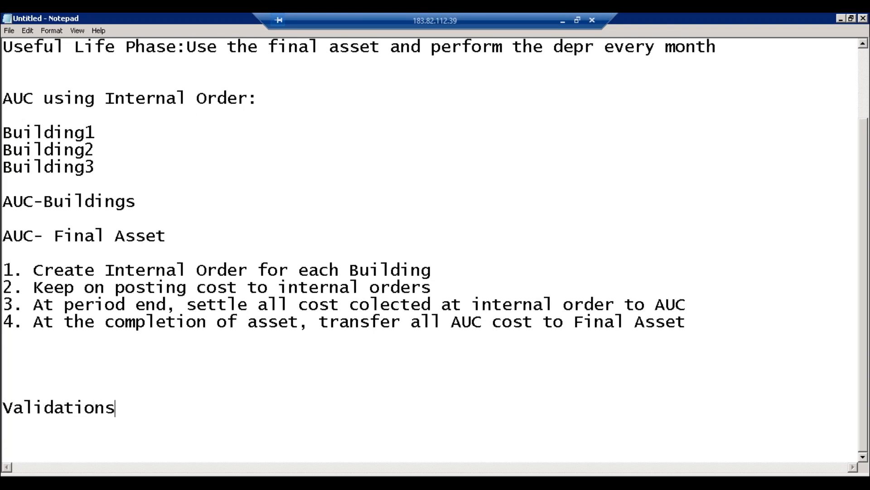
pyautogui.write('& Substitu')
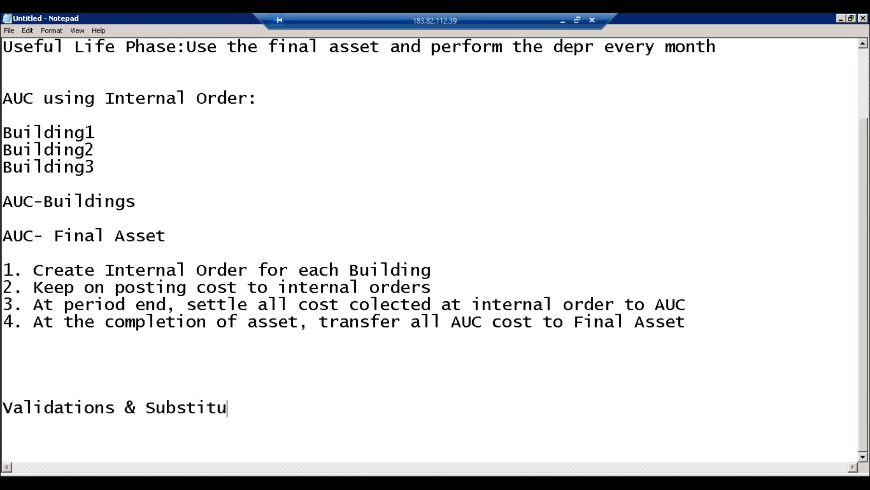
pyautogui.write('tion')
pyautogui.press('Return')
pyautogui.press('Return')
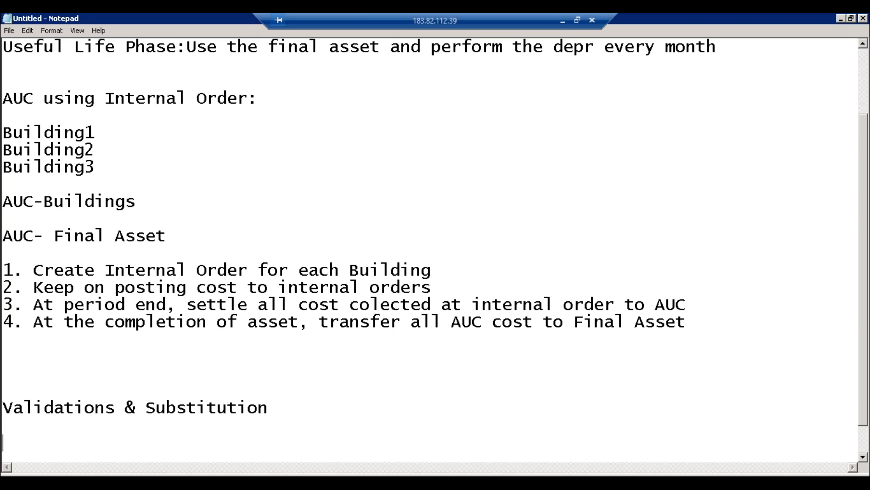
# Add the subheading "Validations:" under the new heading, followed by a blank line.
pyautogui.write('Validatio')
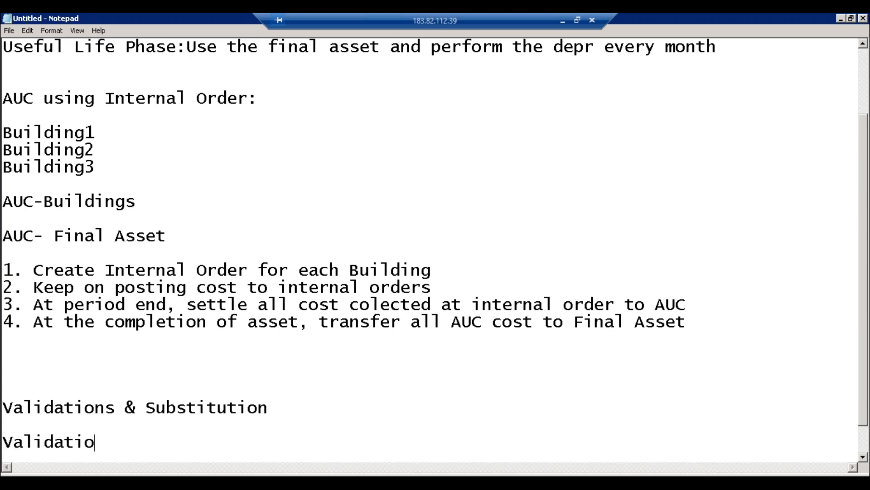
pyautogui.write('ns:')
pyautogui.press('Return')
pyautogui.press('Return')
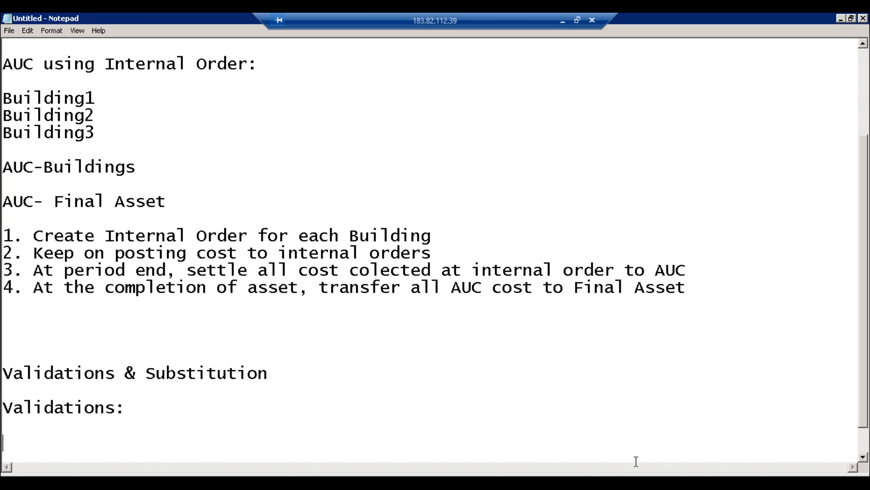
# Switch to the SAP session with the actual settlement list and open G/L document entry with transaction /nfb50.
pyautogui.click(185, 482)
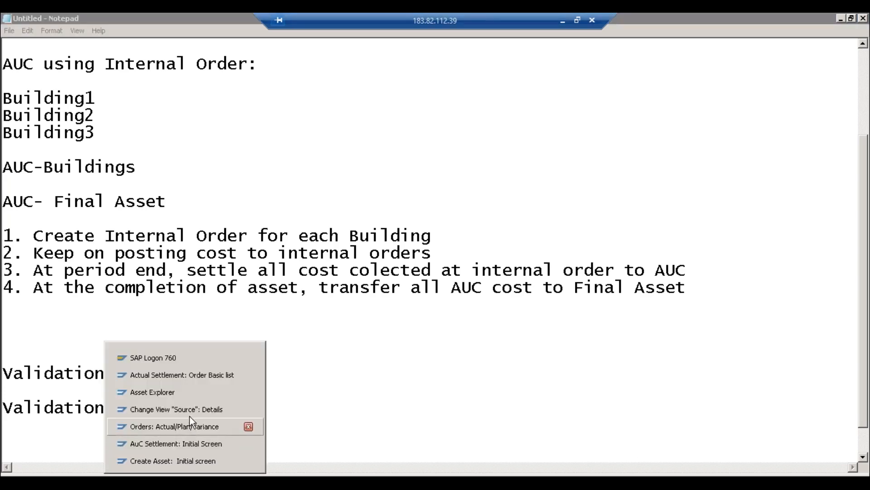
pyautogui.click(191, 379)
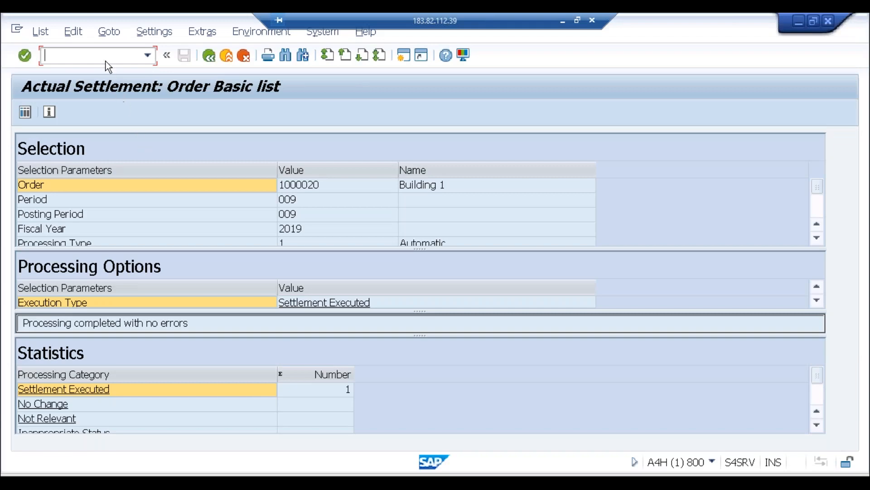
pyautogui.write('/nfb50')
pyautogui.press('Return')
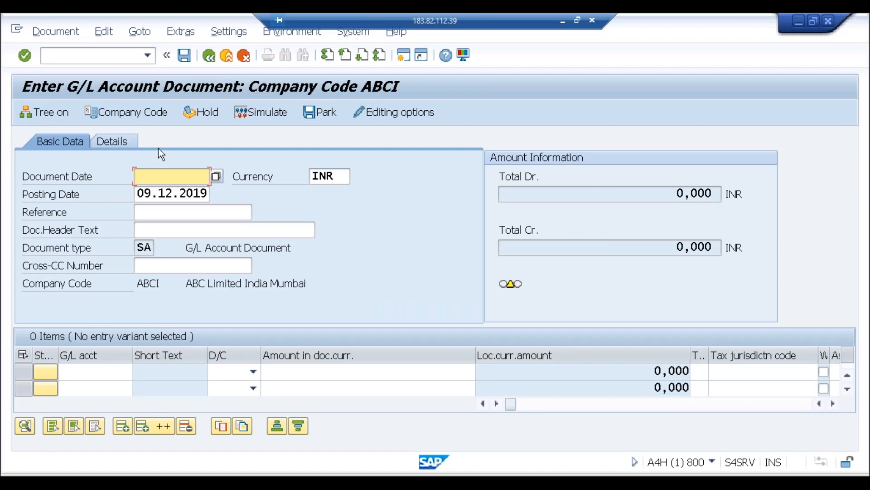
# Try the document date check with an empty date and with 12334324, and place the cursor in the document header text.
pyautogui.click(156, 231)
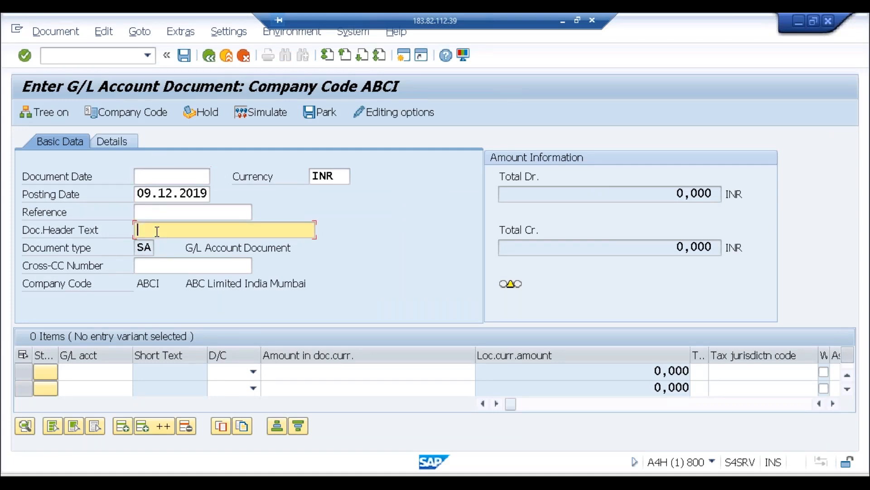
pyautogui.click(159, 180)
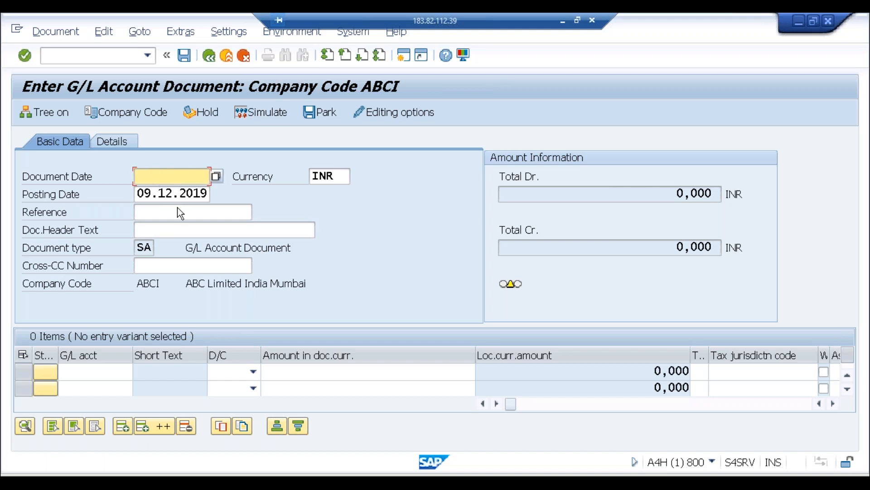
pyautogui.press('Return')
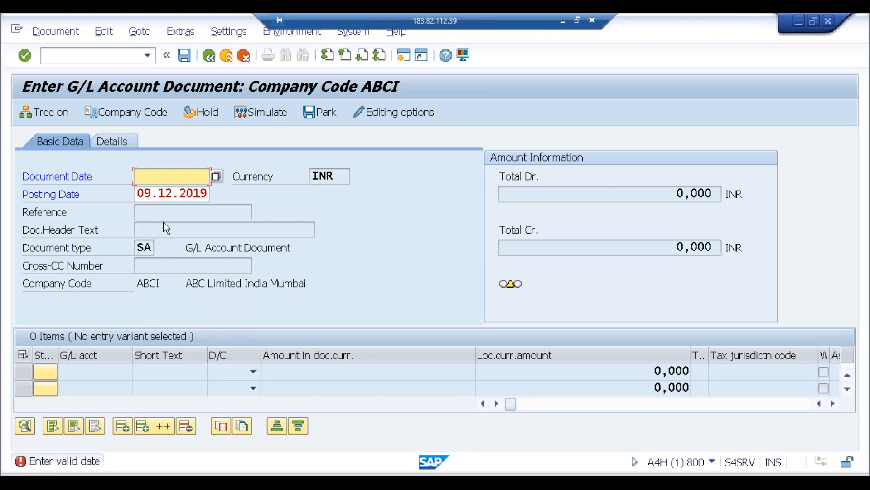
pyautogui.click(168, 180)
pyautogui.write('12334324')
pyautogui.press('Return')
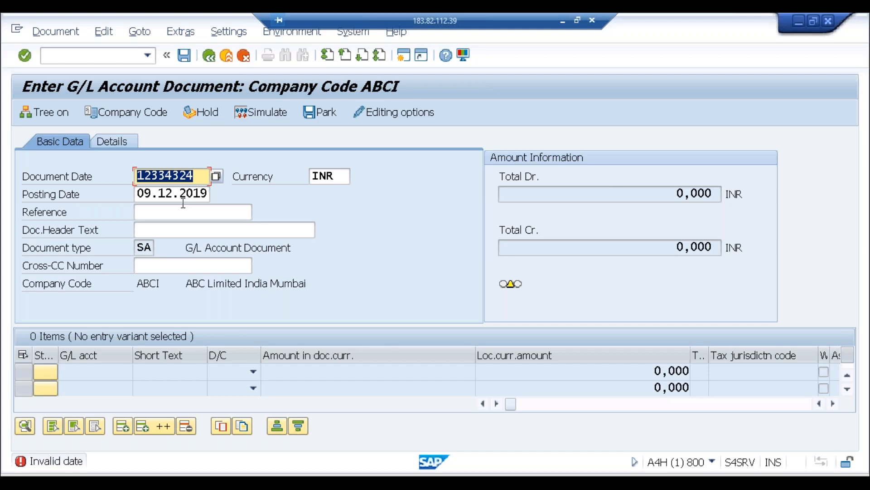
pyautogui.click(149, 249)
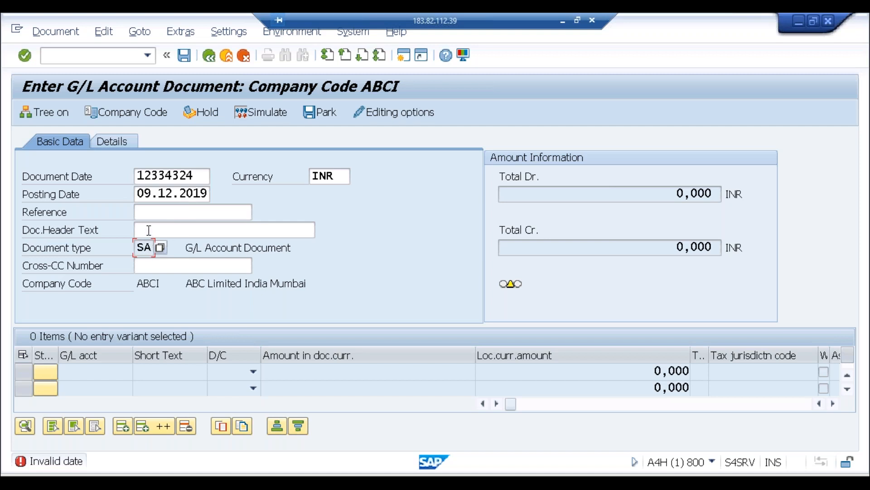
pyautogui.click(148, 231)
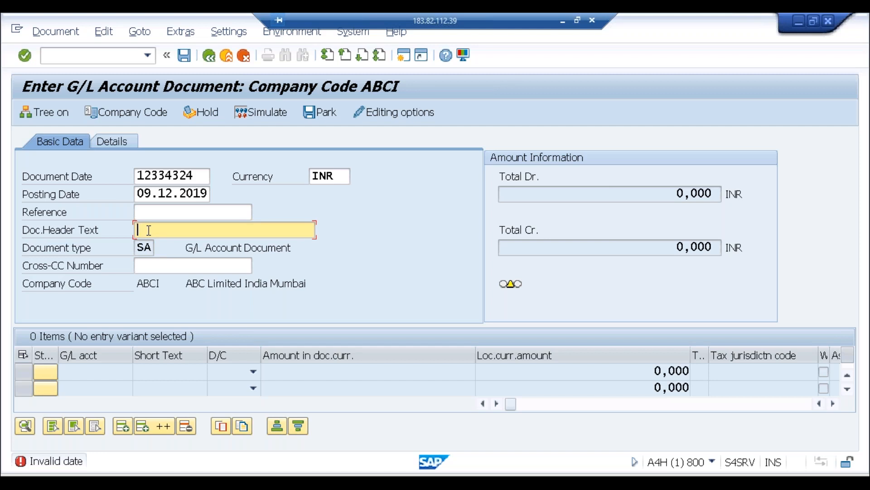
# Switch to the Notepad notes and add the line "Example:" under "Validations:", followed by a blank line.
pyautogui.click(218, 475)
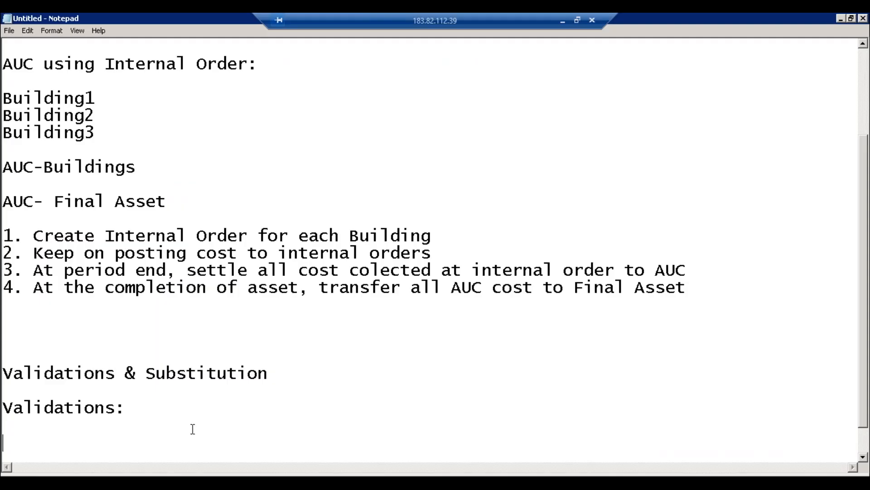
pyautogui.write('Example')
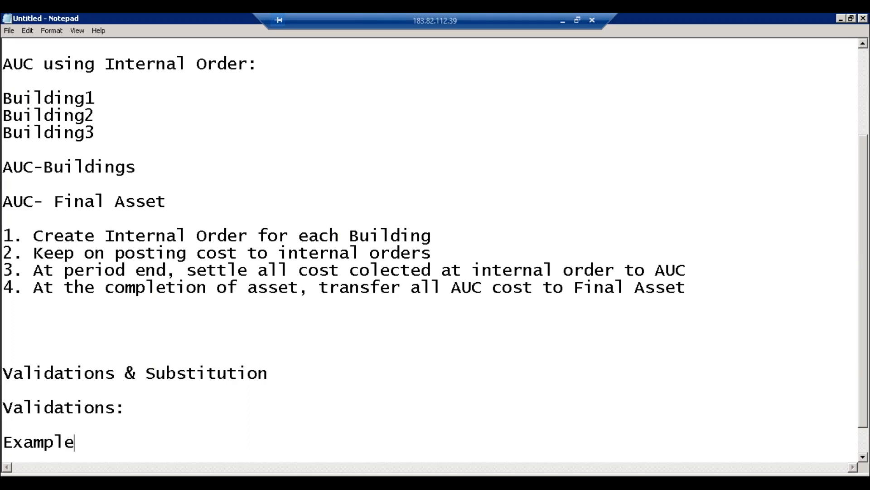
pyautogui.write(':')
pyautogui.press('Return')
pyautogui.press('Return')
# Add the example condition If Document Type = "SA" under "Example:", followed by a blank line.
pyautogui.write('If Doc')
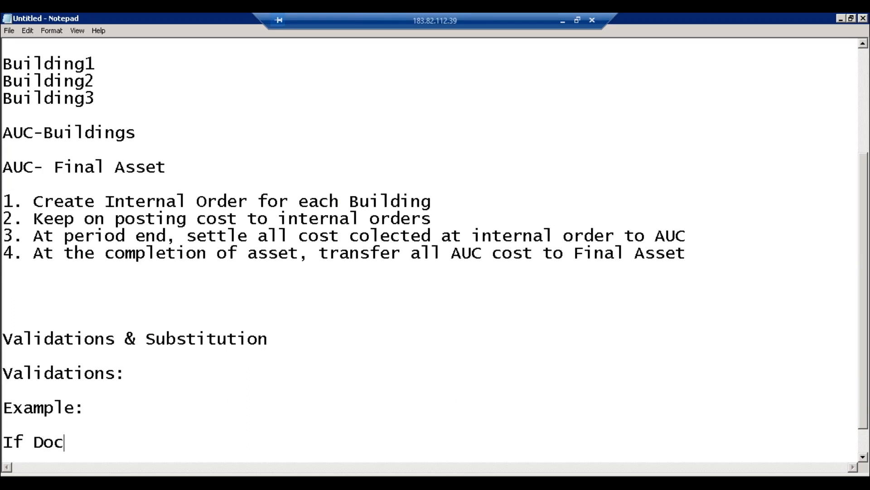
pyautogui.write('ument Ty')
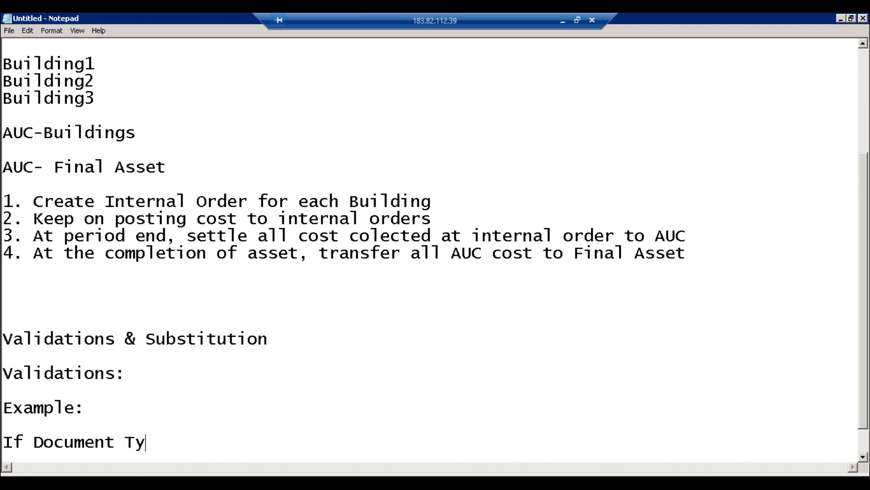
pyautogui.write('pe = SA')
pyautogui.press('Left')
pyautogui.press('Left')
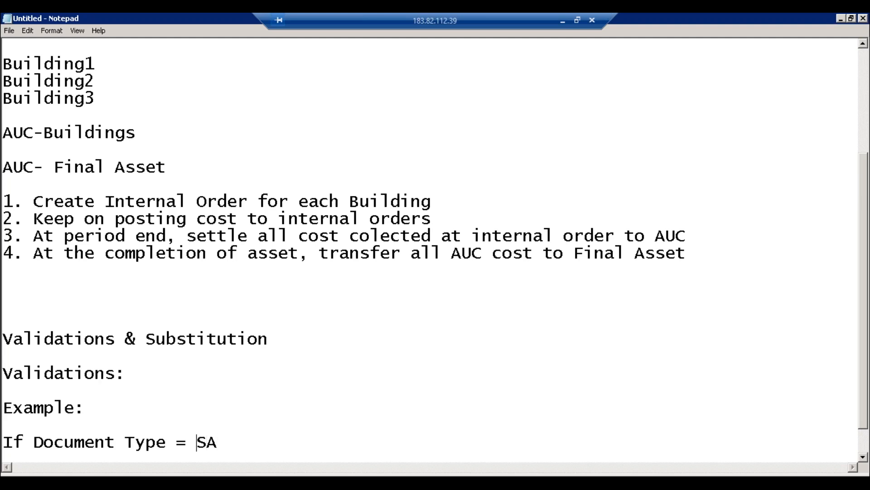
pyautogui.write('"')
pyautogui.press('Right')
pyautogui.press('Right')
pyautogui.write('"')
pyautogui.press('Return')
pyautogui.press('Return')
# Write the check line "Then please check if Document Header Text is filled" below the document type condition.
pyautogui.write('T')
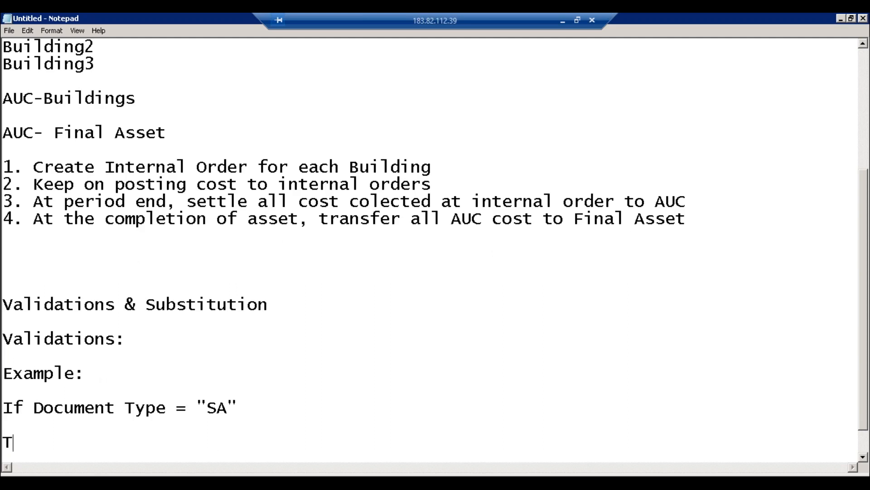
pyautogui.write('hen plese')
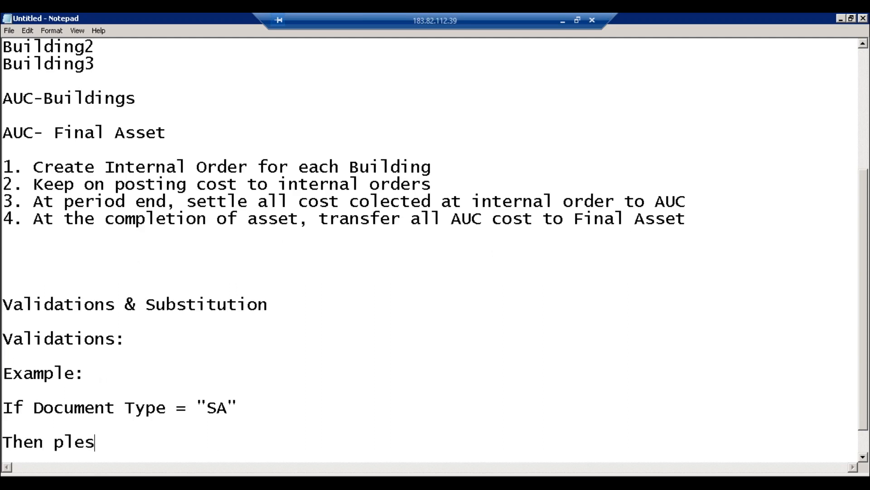
pyautogui.press('BackSpace')
pyautogui.press('BackSpace')
pyautogui.press('BackSpace')
pyautogui.write('ase c')
pyautogui.write('heck')
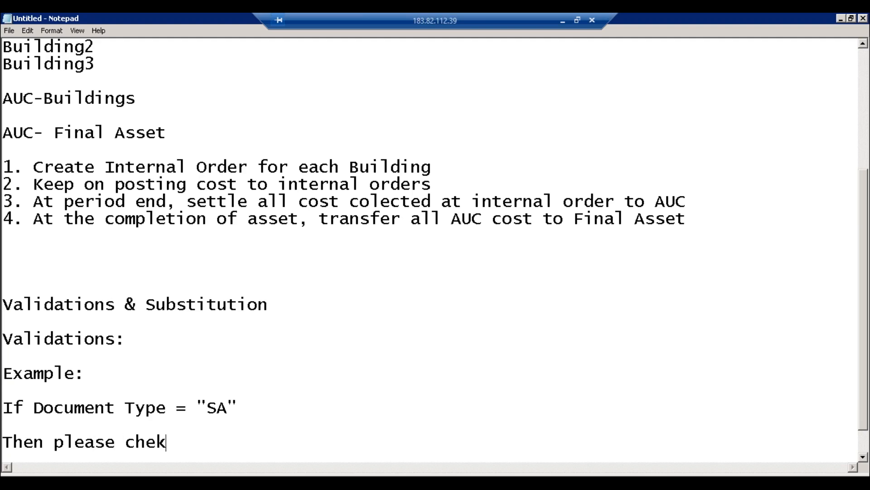
pyautogui.press('BackSpace')
pyautogui.write('ck if Doc')
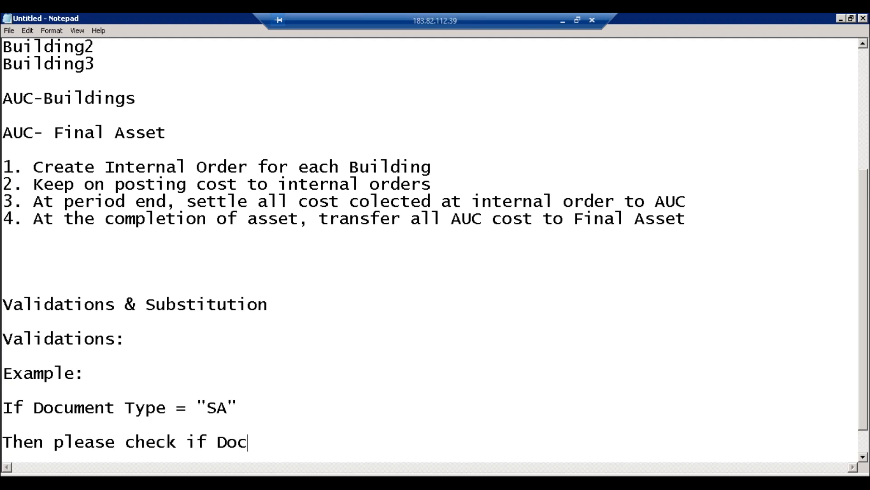
pyautogui.write('ument D')
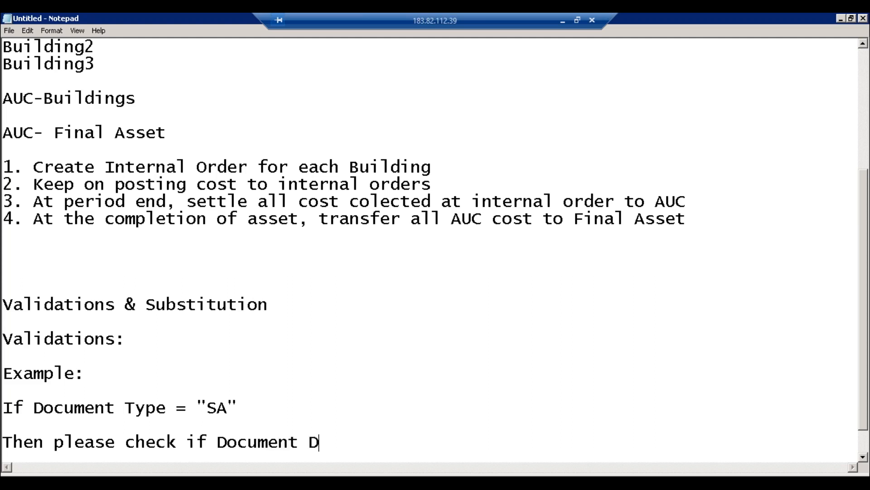
pyautogui.write('eader')
pyautogui.press('BackSpace')
pyautogui.press('BackSpace')
pyautogui.press('BackSpace')
pyautogui.press('BackSpace')
pyautogui.press('BackSpace')
pyautogui.press('BackSpace')
pyautogui.press('BackSpace')
pyautogui.write('Header Text is filled')
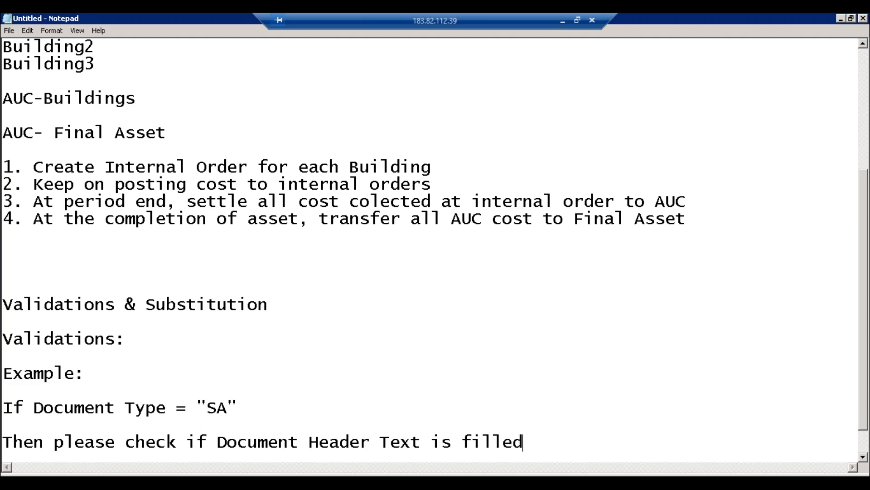
# Add the line "If not, throw error message" below the header text check, separated by a blank line.
pyautogui.press('Return')
pyautogui.press('Return')
pyautogui.write('If ')
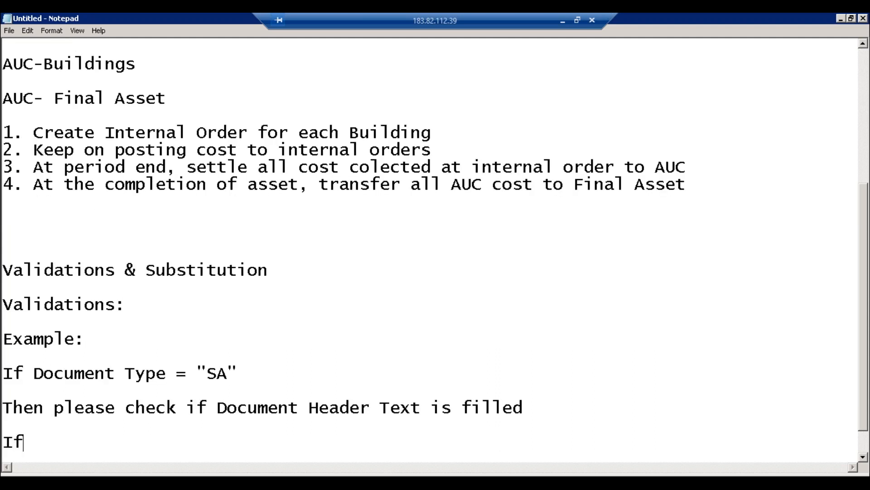
pyautogui.write('not, thro')
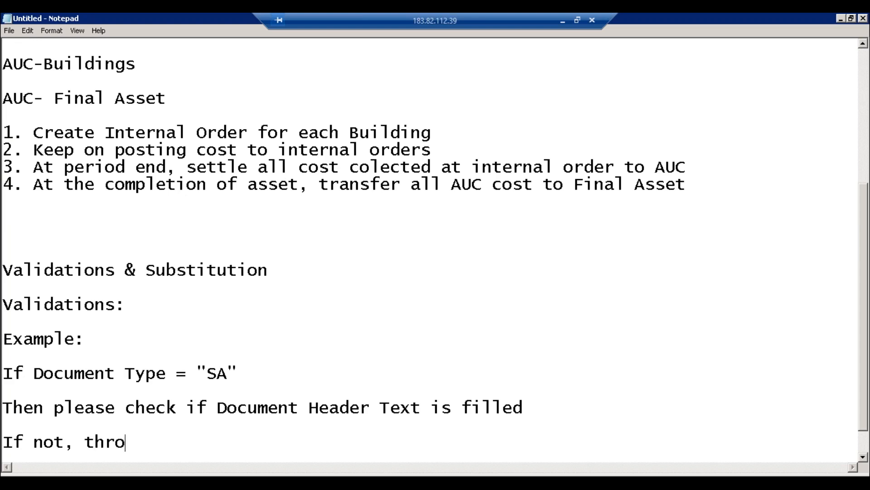
pyautogui.write('w error message')
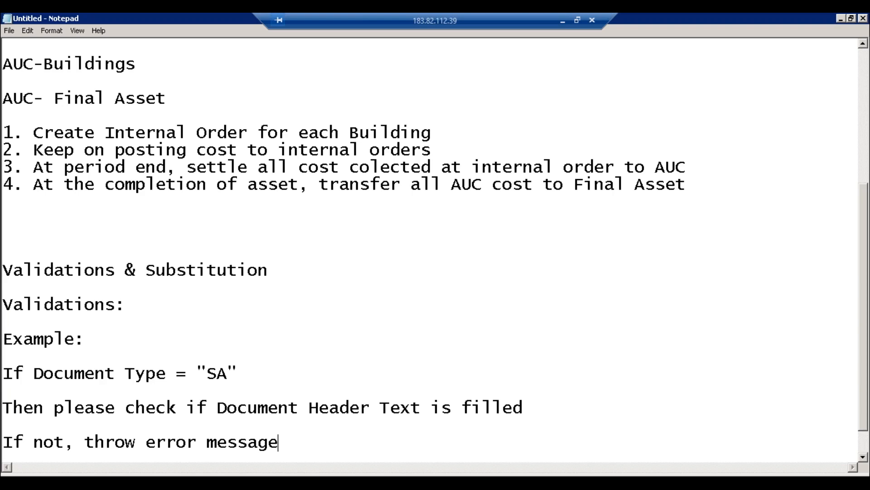
# Switch back to the SAP G/L document entry and replace the invalid document date with 09.12.2019.
pyautogui.hotkey('alt', 'Tab')
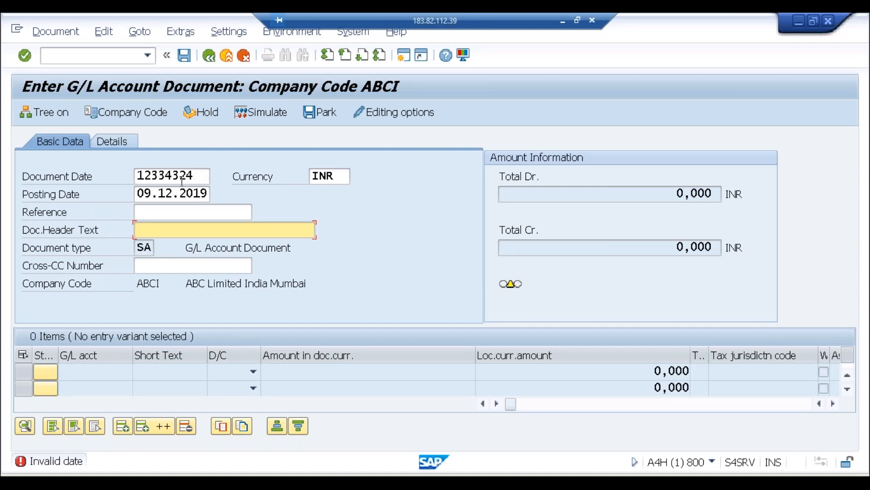
pyautogui.click(198, 174)
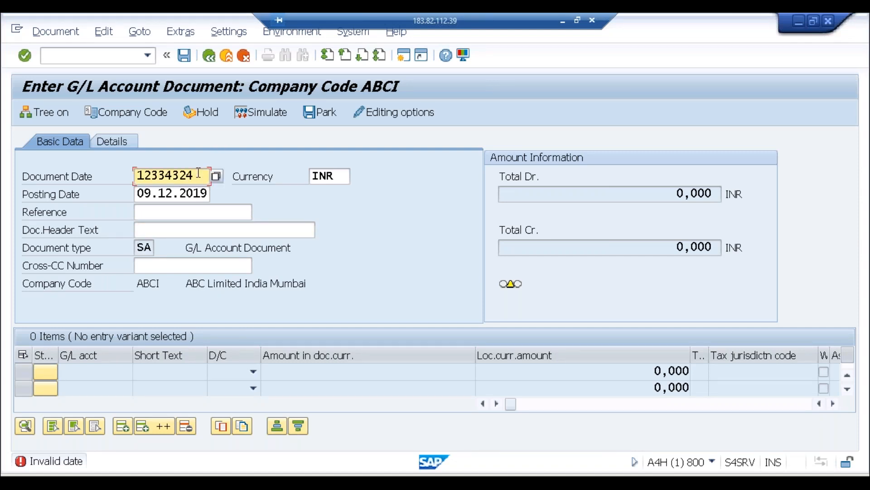
pyautogui.press('BackSpace')
pyautogui.press('BackSpace')
pyautogui.press('BackSpace')
pyautogui.press('BackSpace')
pyautogui.press('BackSpace')
pyautogui.press('BackSpace')
pyautogui.press('BackSpace')
pyautogui.press('BackSpace')
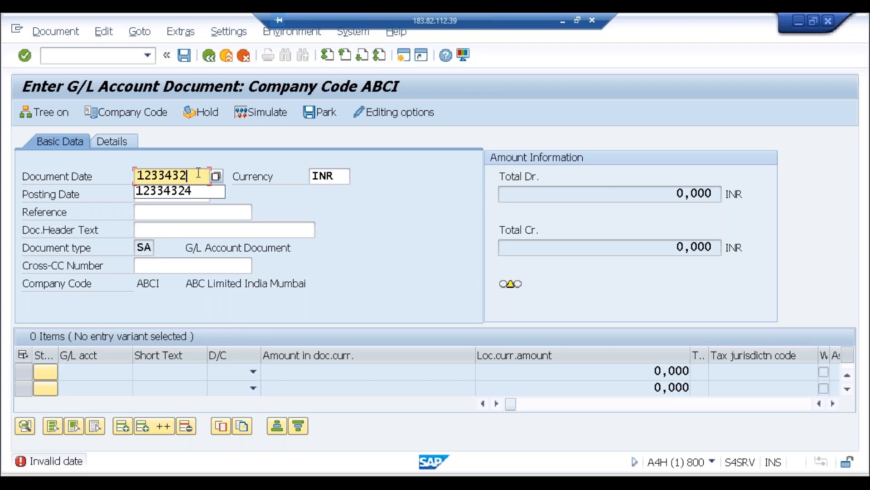
pyautogui.write('092')
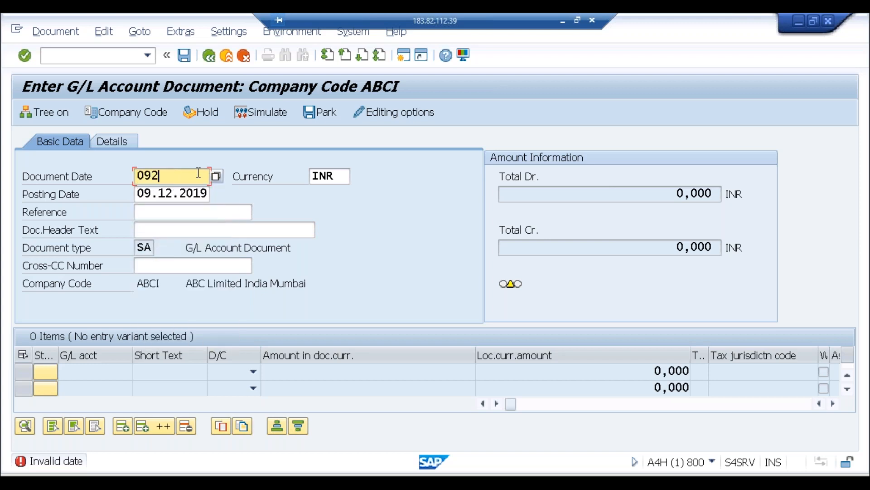
pyautogui.press('BackSpace')
pyautogui.write('122019')
pyautogui.press('Return')
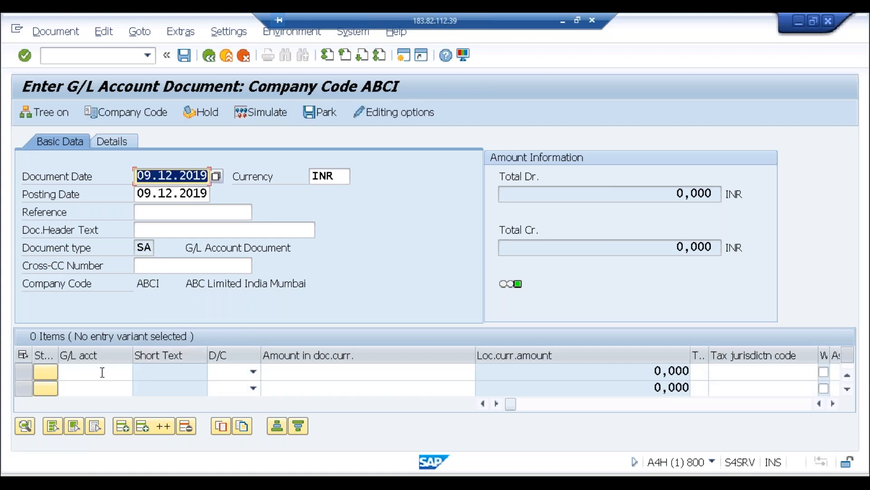
# Enter G/L account 4000 in the first item, try the non-numeric amount DSA, and clear that amount.
pyautogui.click(104, 371)
pyautogui.write('4000')
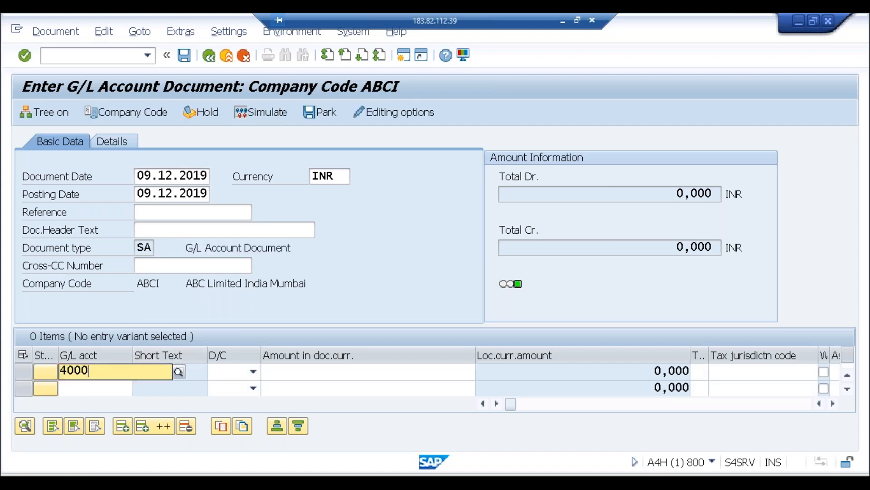
pyautogui.press('Tab')
pyautogui.press('Tab')
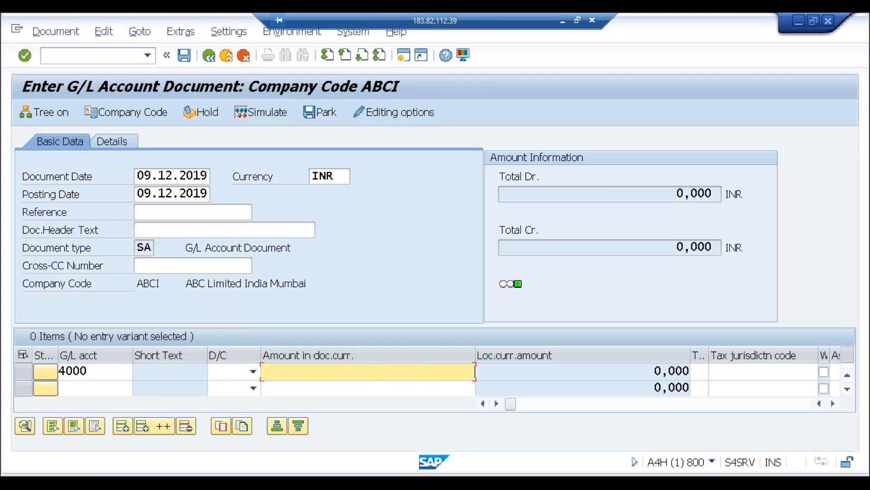
pyautogui.write('dsa')
pyautogui.press('Return')
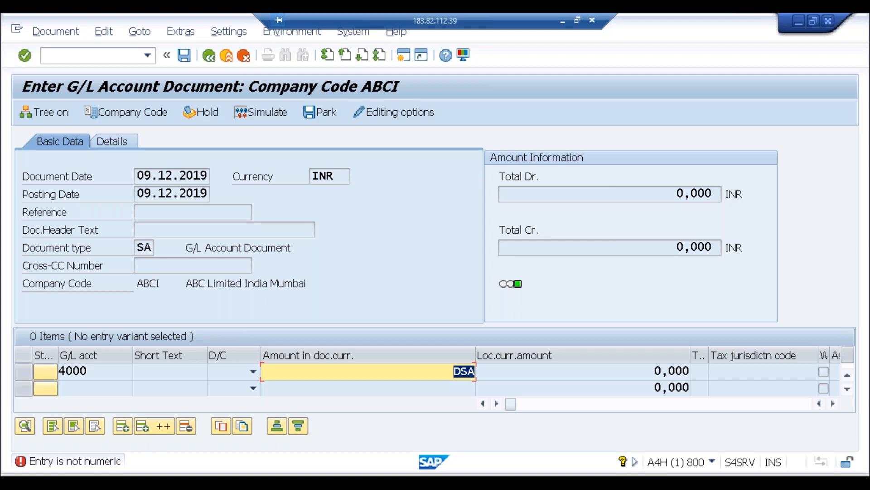
pyautogui.press('BackSpace')
pyautogui.click(145, 247)
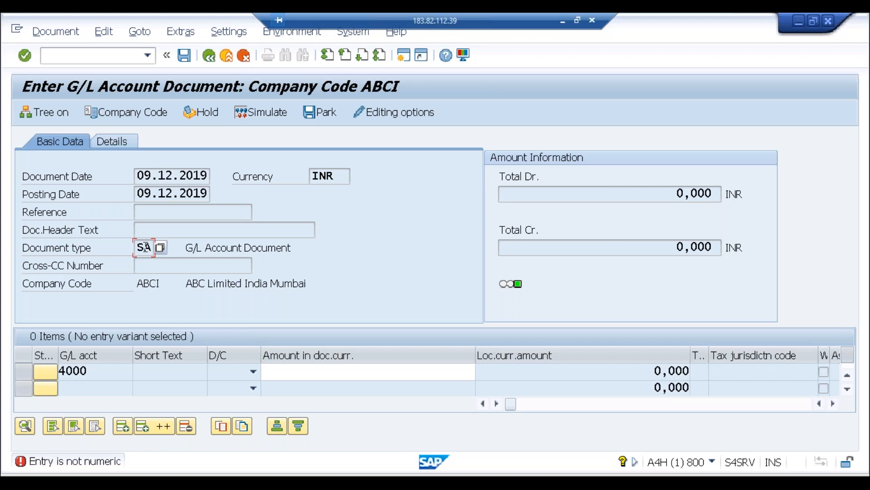
pyautogui.click(153, 232)
# Switch to the Asset Explorer session and open project customizing with transaction /nspro.
pyautogui.click(164, 475)
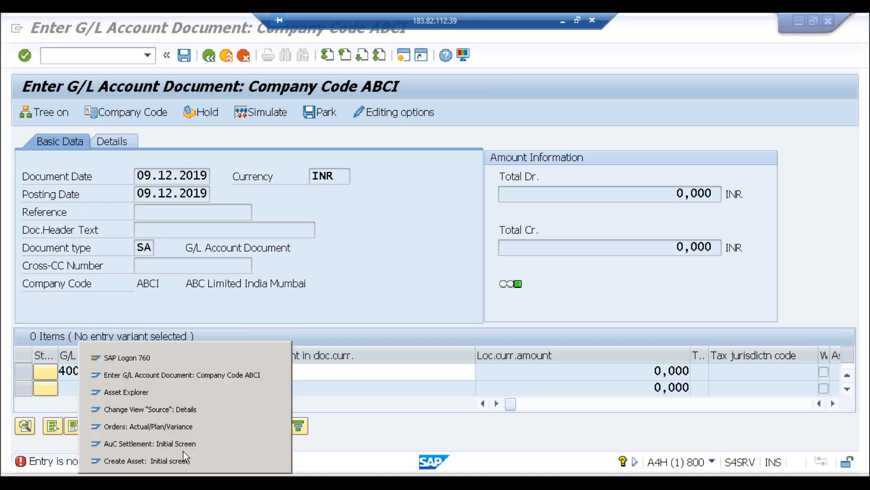
pyautogui.click(182, 391)
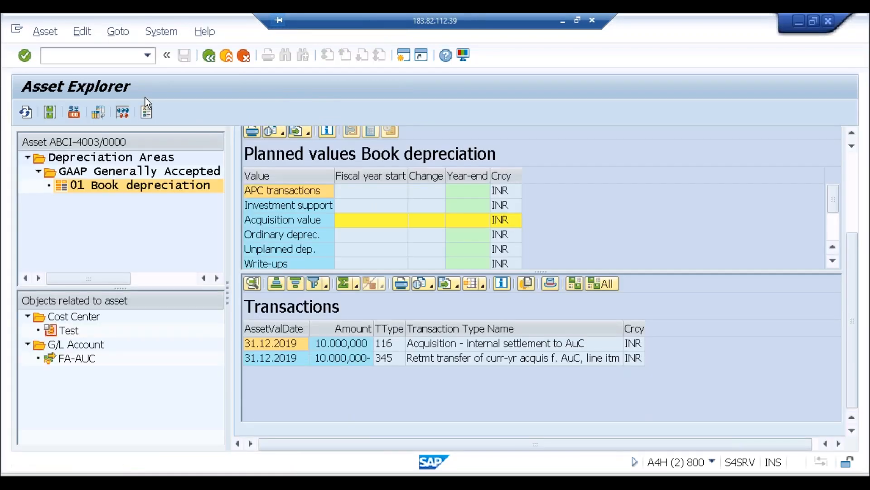
pyautogui.click(109, 57)
pyautogui.write('/nspro')
pyautogui.press('Return')
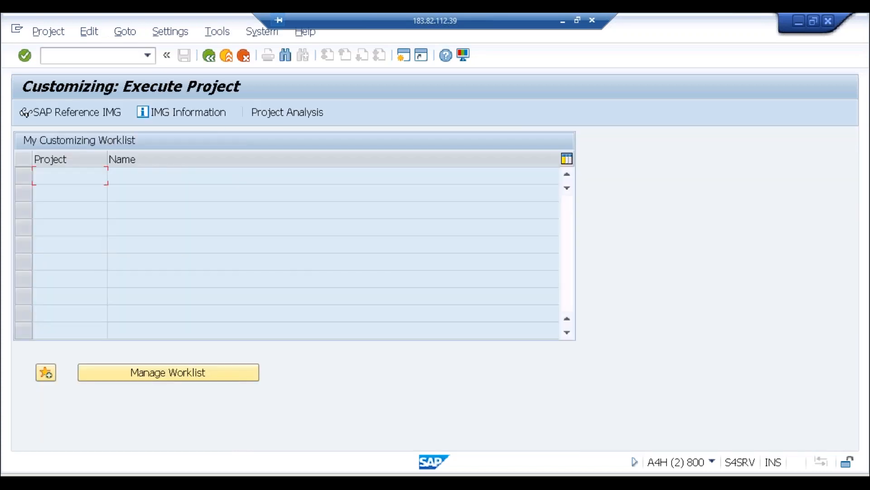
# Open the SAP Reference IMG and expand Financial Accounting, Financial Accounting Global Settings, Tools and Validation/Substitution.
pyautogui.click(88, 113)
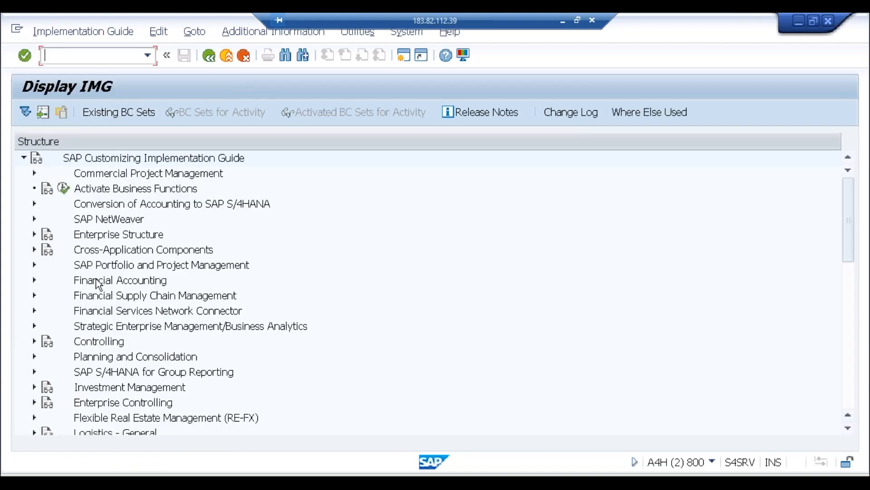
pyautogui.click(35, 281)
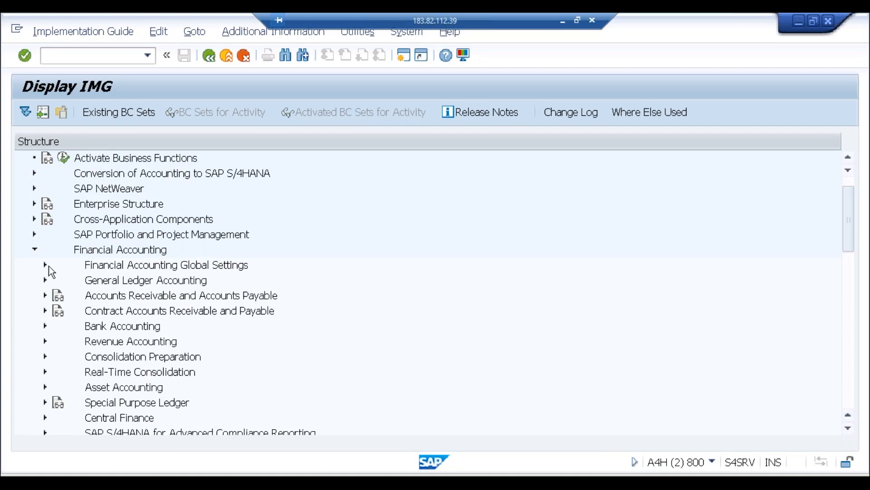
pyautogui.click(45, 265)
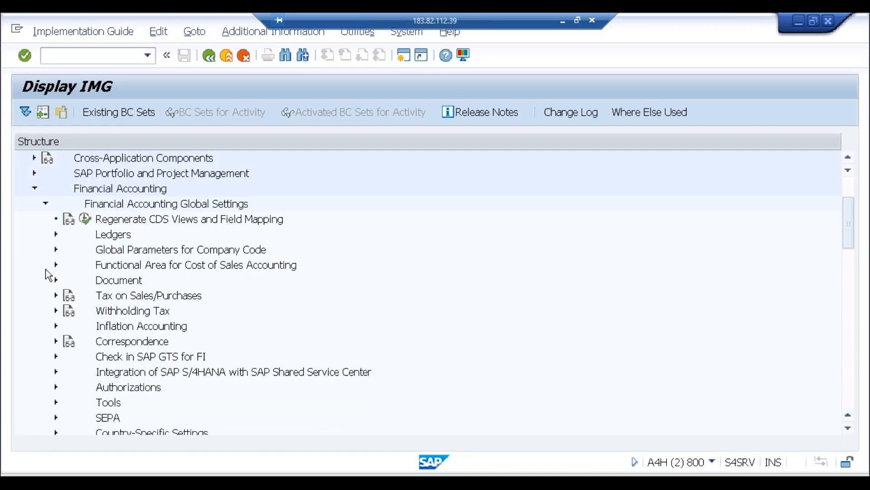
pyautogui.click(56, 402)
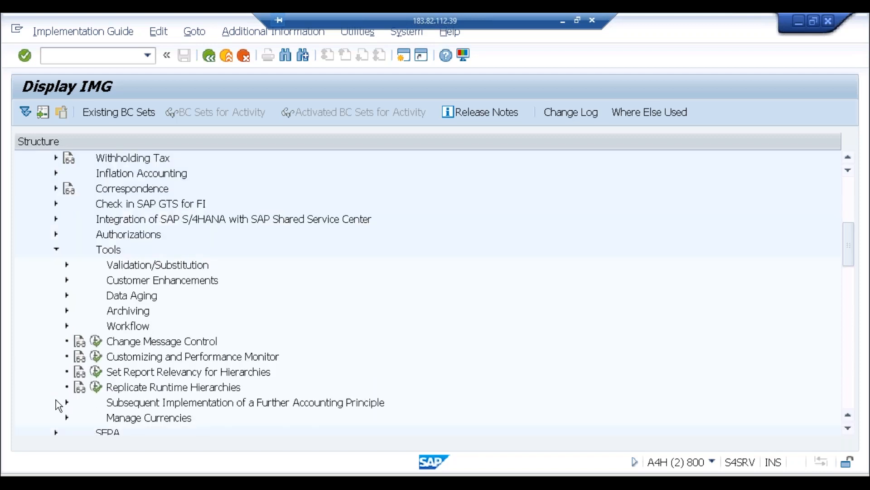
pyautogui.click(129, 265)
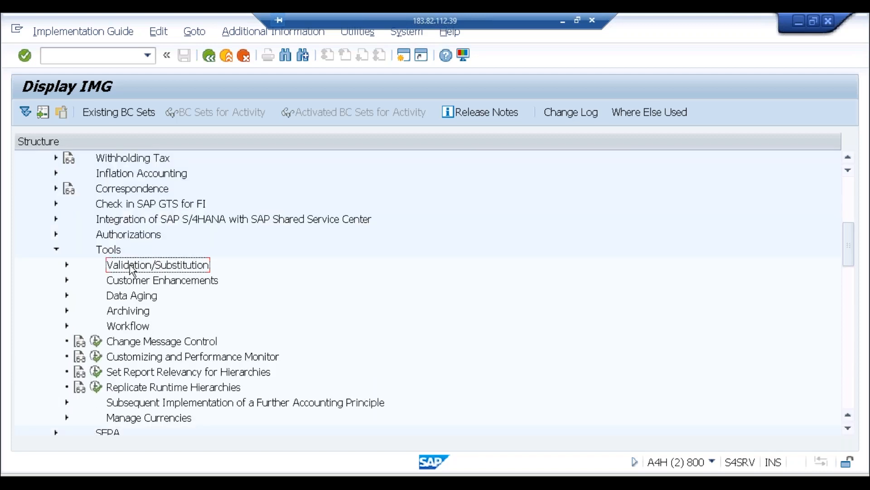
pyautogui.click(66, 265)
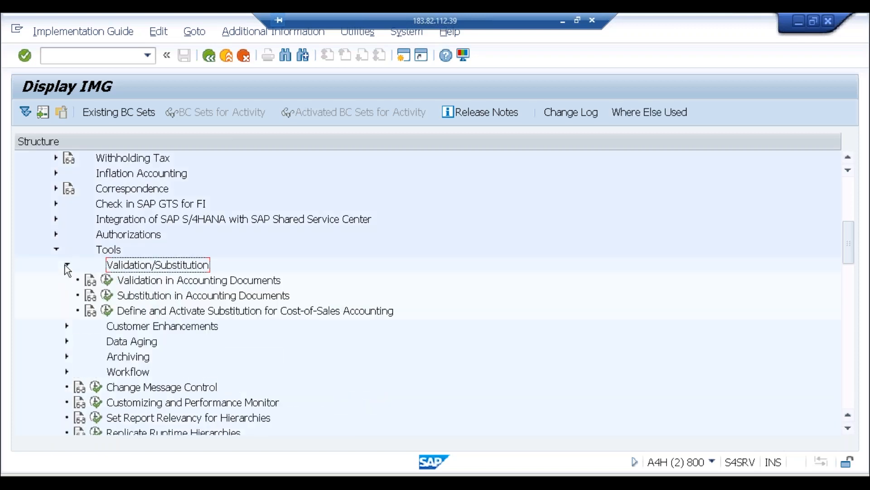
# View the Validation in Accounting Documents activity, return to the IMG, and switch to the G/L document entry session.
pyautogui.click(108, 281)
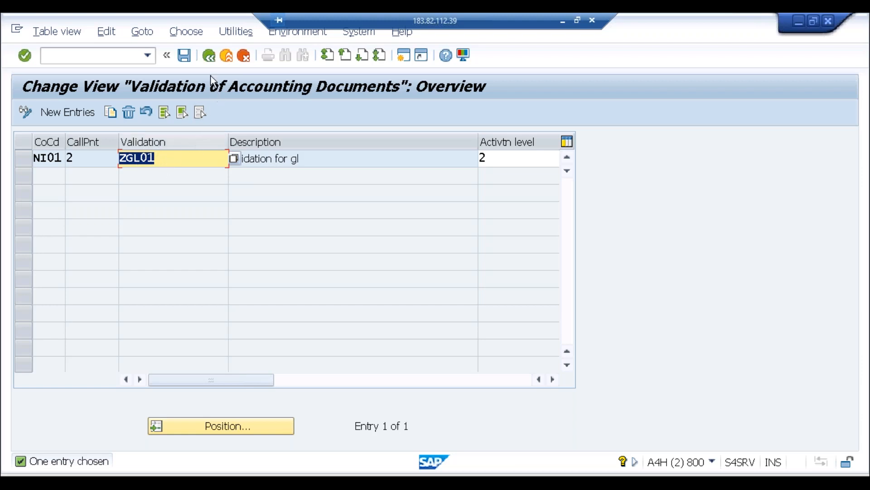
pyautogui.click(211, 58)
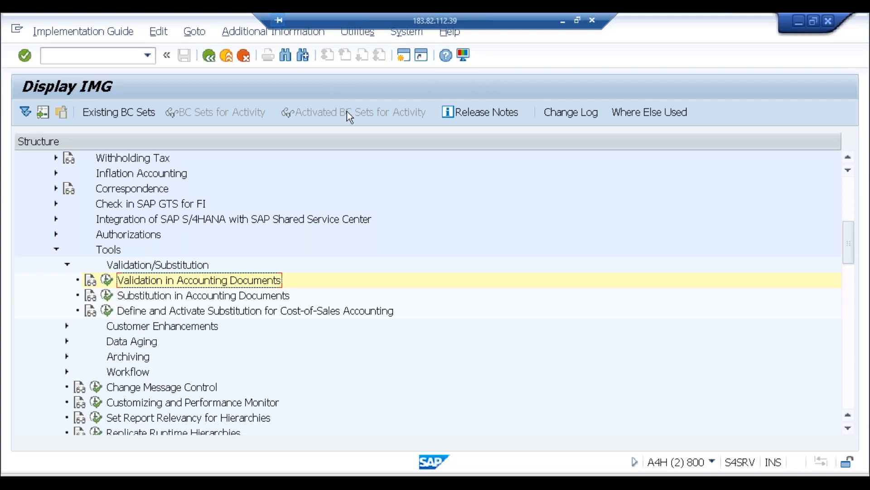
pyautogui.hotkey('alt', 'Tab')
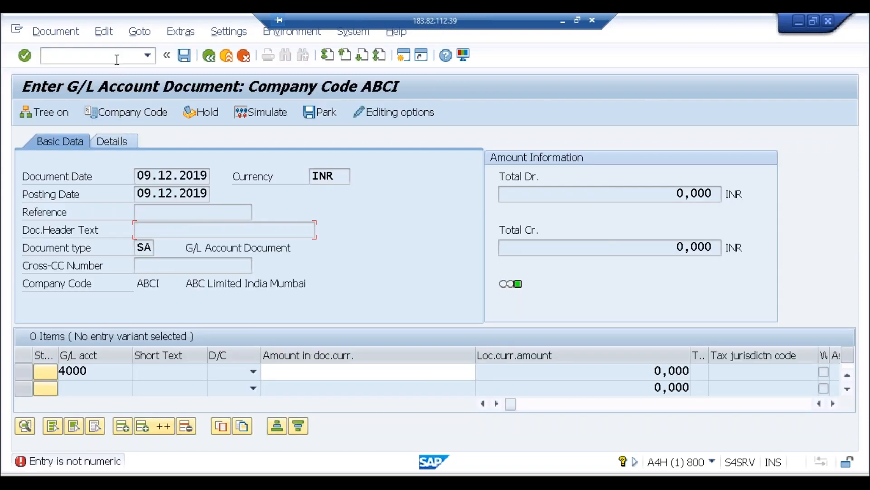
# Try to open validation maintenance with transaction codes /ngbb0 and gbb1.
pyautogui.click(117, 59)
pyautogui.write('/ngb')
pyautogui.write('b0')
pyautogui.press('Return')
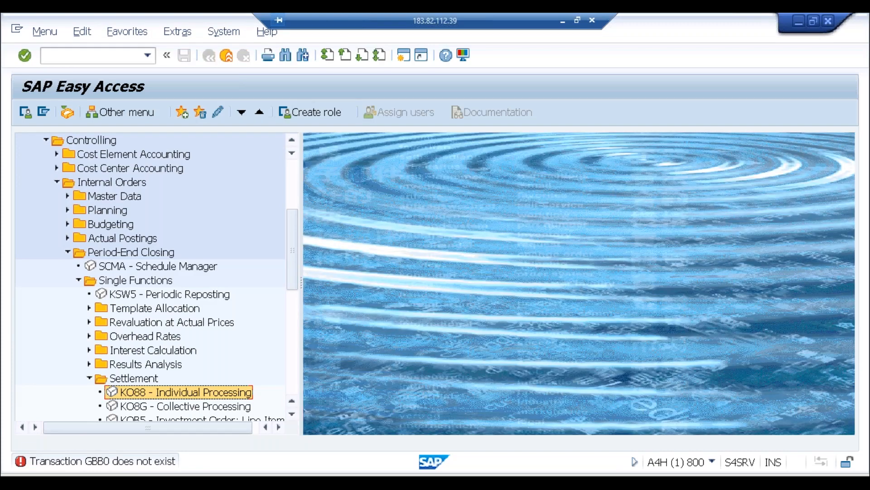
pyautogui.click(44, 55)
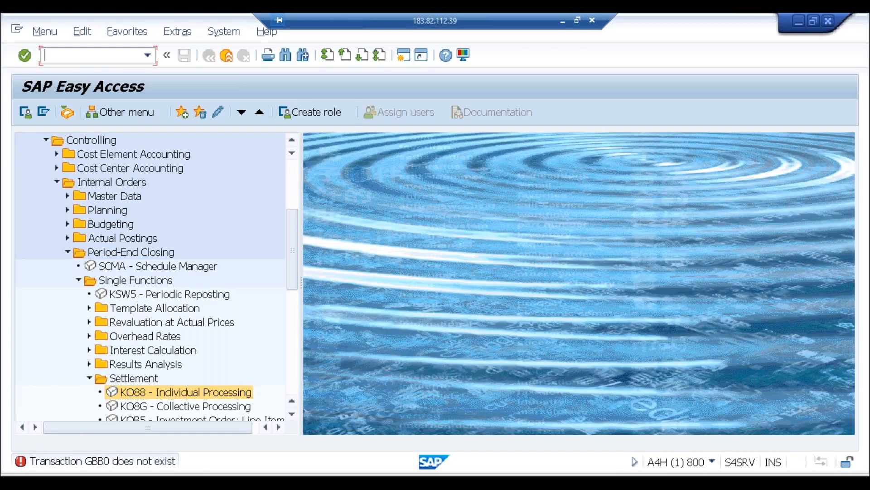
pyautogui.write('gbb0')
pyautogui.press('Return')
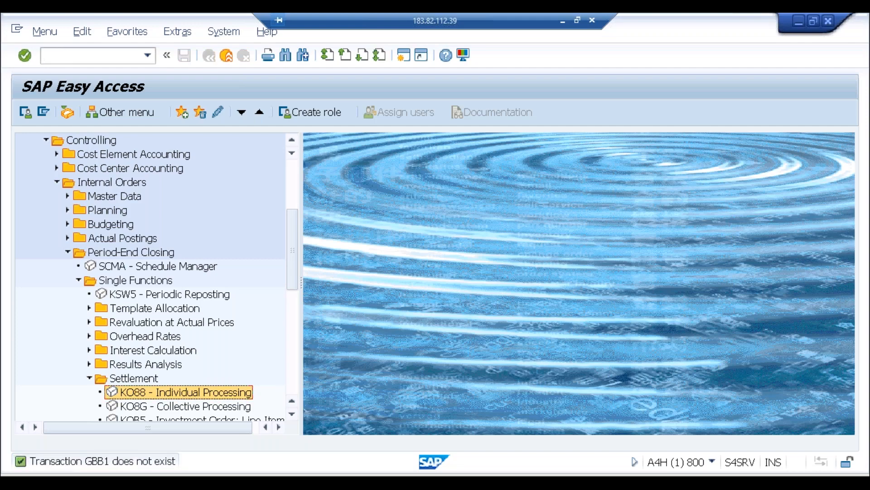
# Open the Substitution in Accounting Documents overview with transaction obbh.
pyautogui.click(132, 54)
pyautogui.write('obbh')
pyautogui.press('Return')
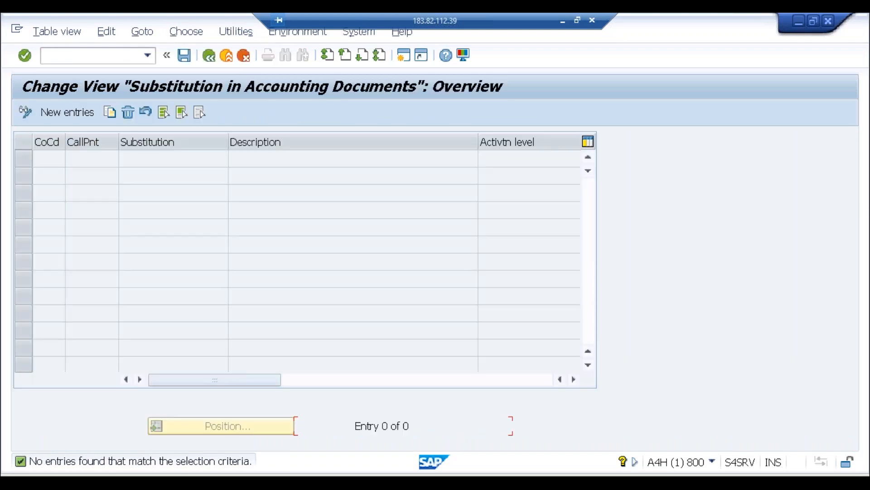
# Open the Change Validation overview with transaction /nggb0.
pyautogui.click(46, 56)
pyautogui.write('/nggb0')
pyautogui.press('Return')
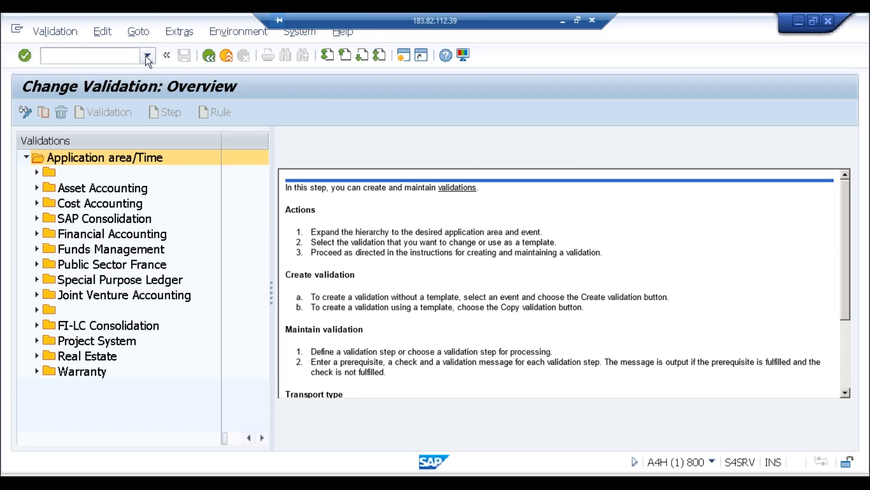
pyautogui.click(145, 56)
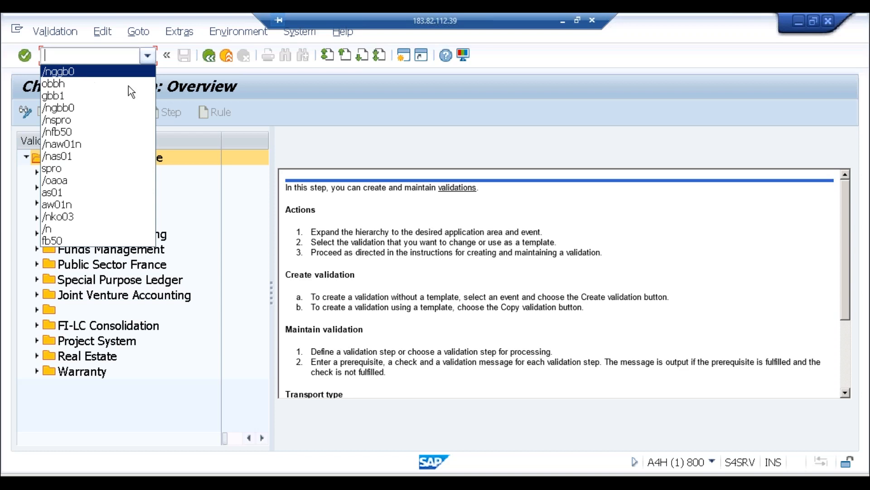
pyautogui.click(325, 131)
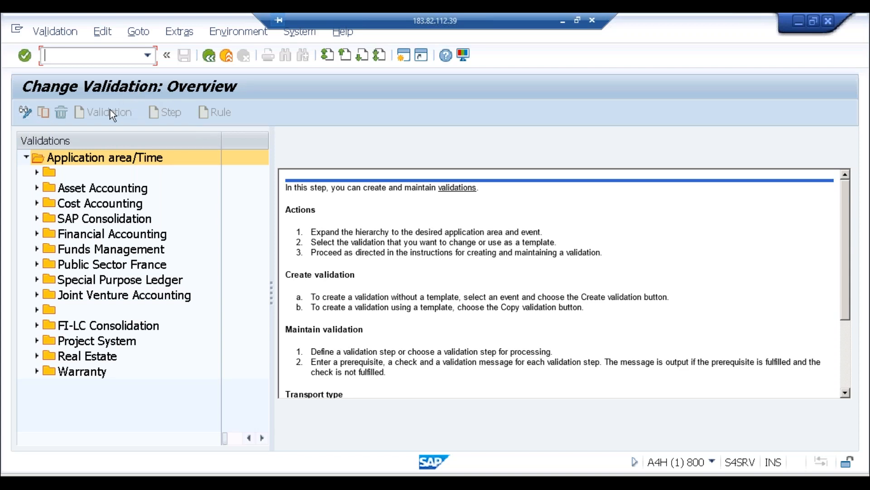
pyautogui.click(150, 61)
pyautogui.click(151, 61)
pyautogui.click(26, 112)
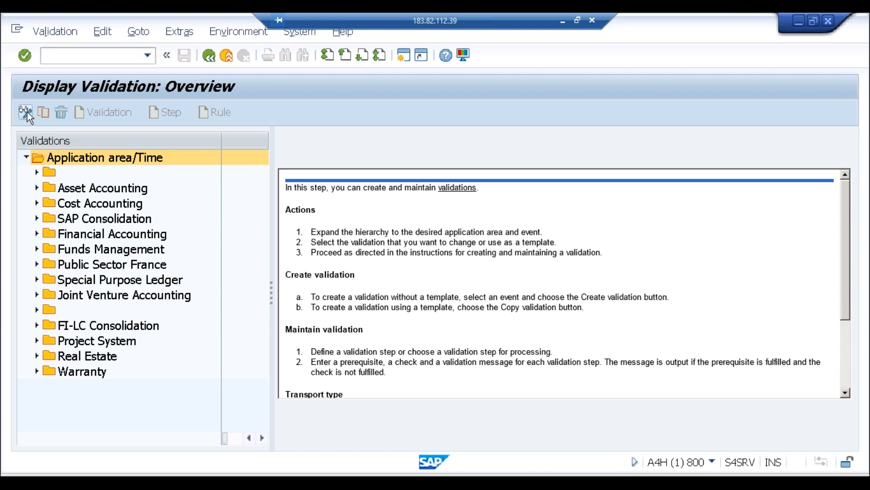
pyautogui.click(26, 112)
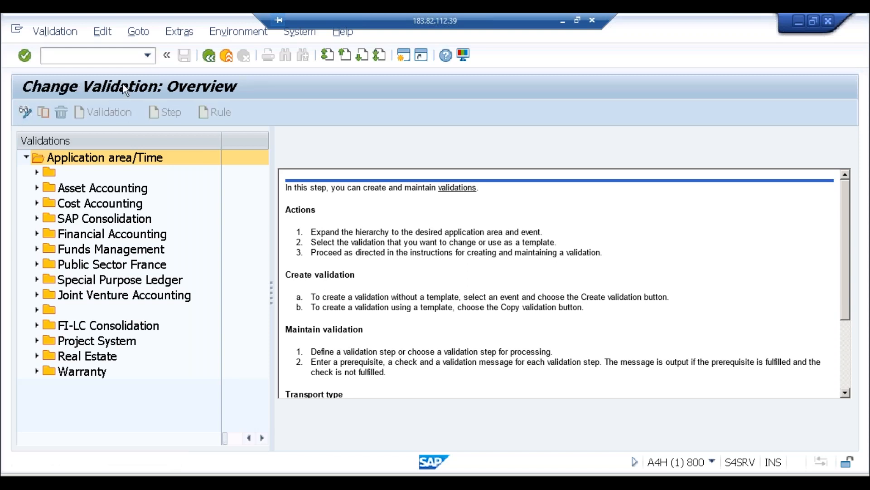
pyautogui.click(44, 34)
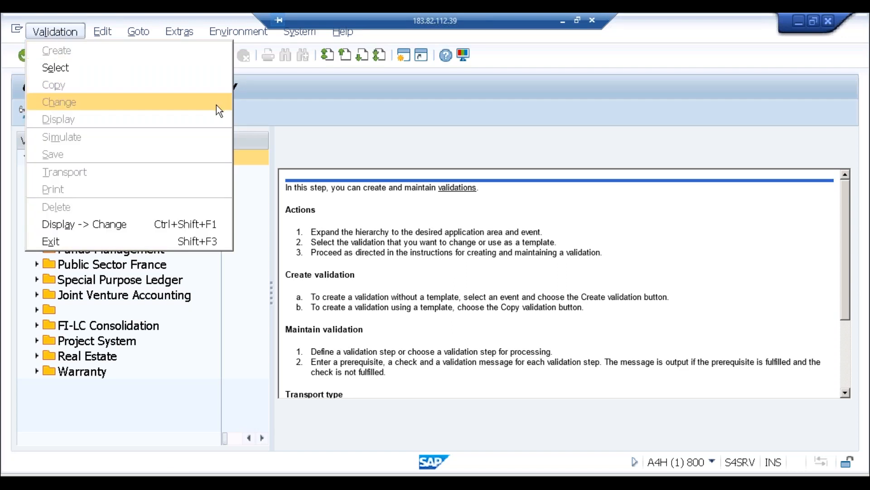
pyautogui.click(273, 116)
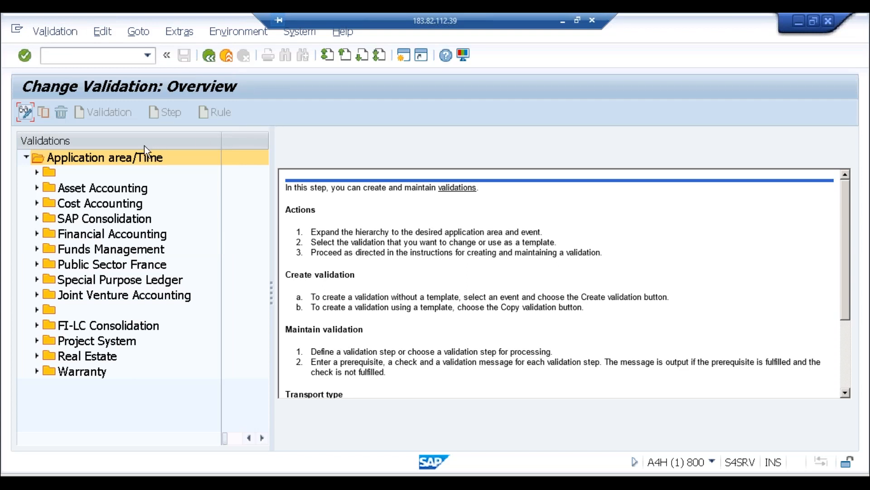
# Expand Financial Accounting in the validations tree and view its Document header, Line Item and Complete document callup points.
pyautogui.click(72, 189)
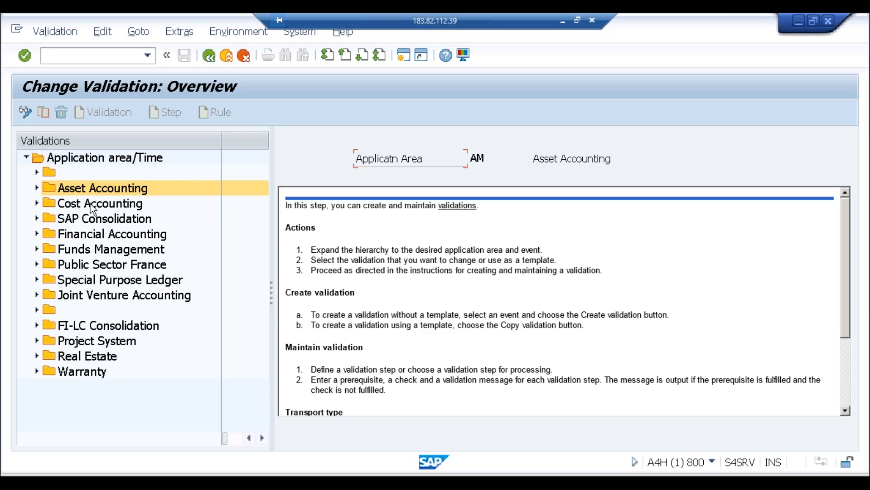
pyautogui.click(71, 237)
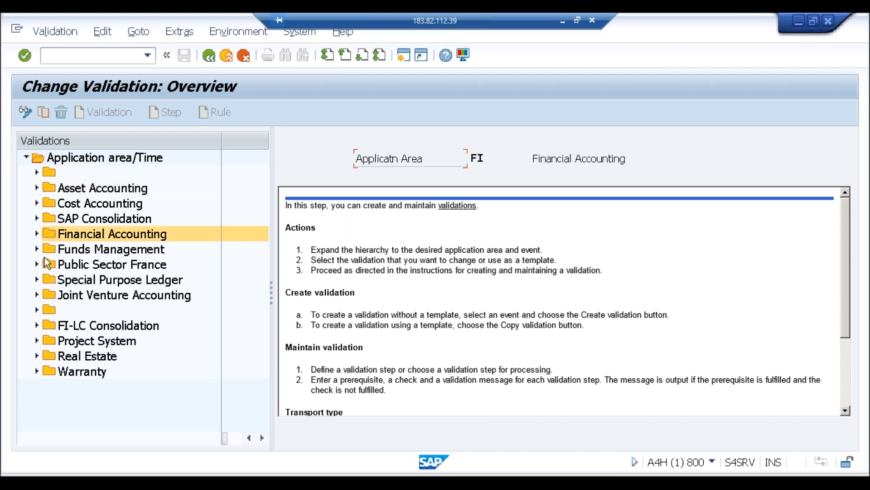
pyautogui.click(40, 235)
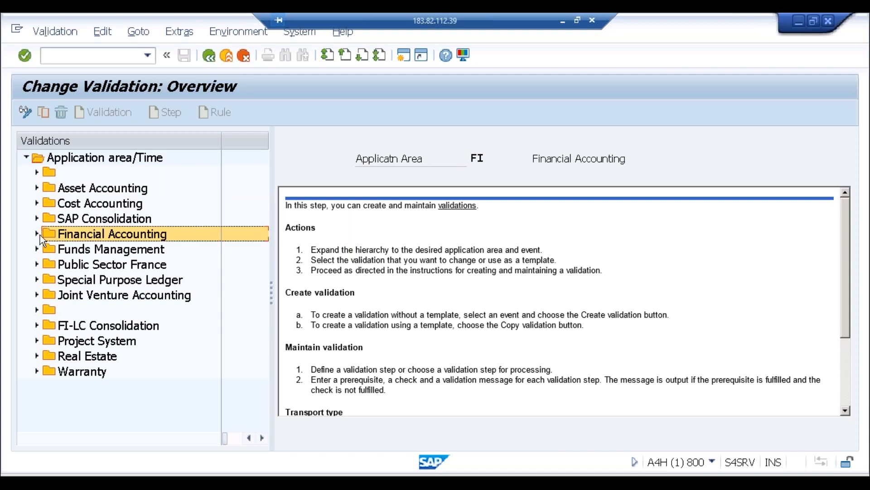
pyautogui.click(36, 233)
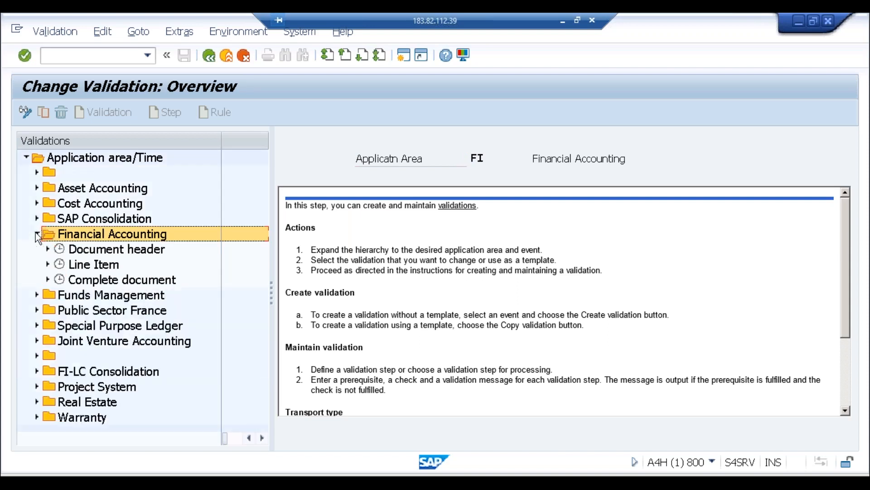
pyautogui.click(95, 251)
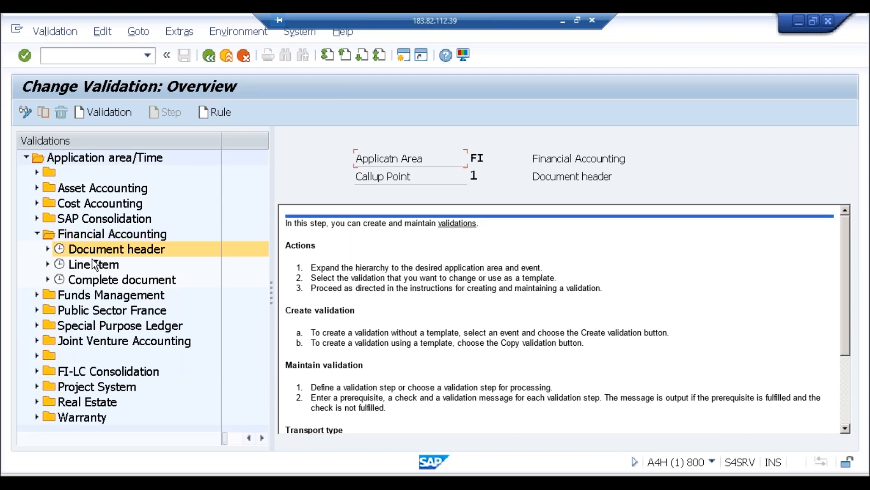
pyautogui.click(91, 264)
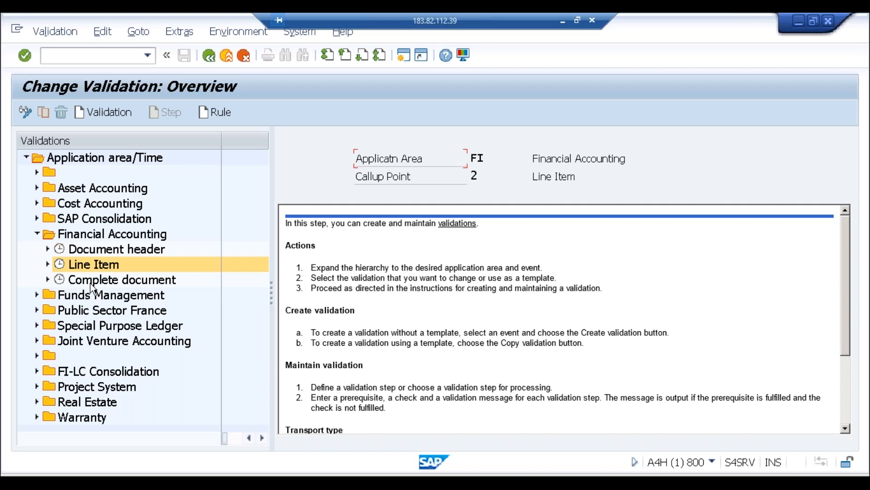
pyautogui.click(91, 284)
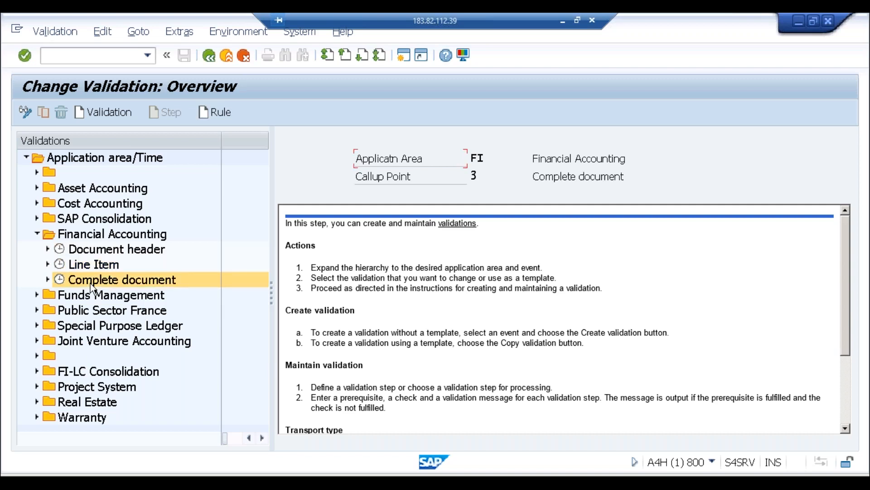
# Switch to the session showing the allocation structure source details and open G/L document entry with transaction /nfb50.
pyautogui.hotkey('alt', 'Tab')
pyautogui.hotkey('alt', 'Tab')
pyautogui.hotkey('alt', 'Tab')
pyautogui.hotkey('alt', 'Tab')
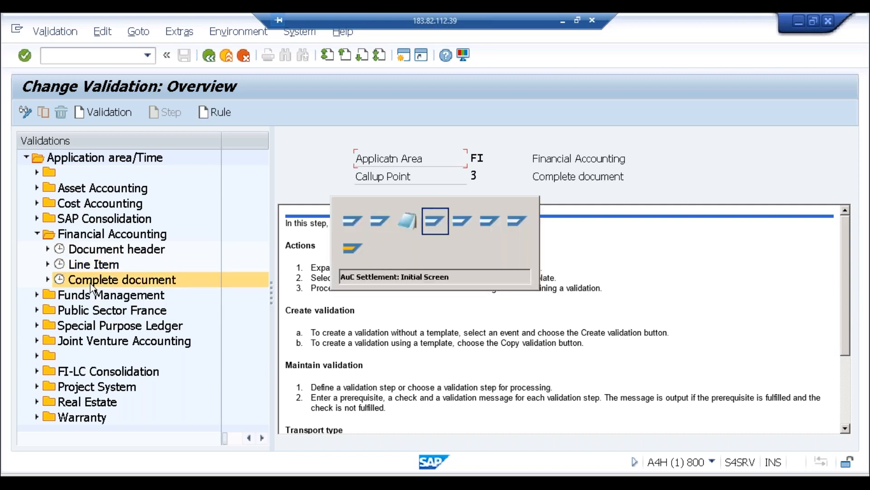
pyautogui.hotkey('alt', 'Tab')
pyautogui.hotkey('alt', 'Tab')
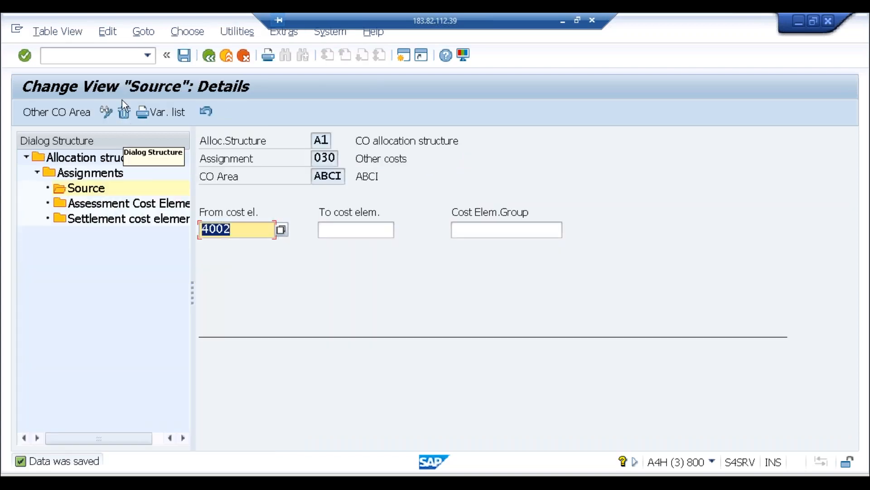
pyautogui.click(113, 54)
pyautogui.write('/nfb50')
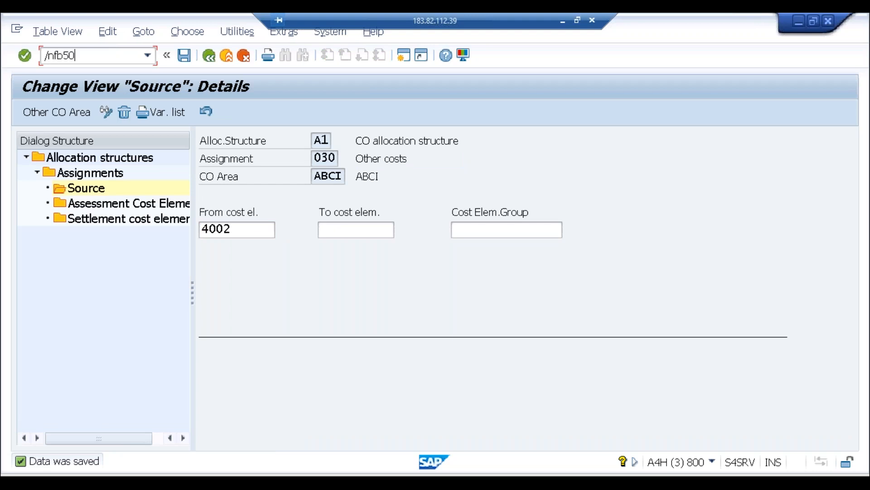
pyautogui.press('Return')
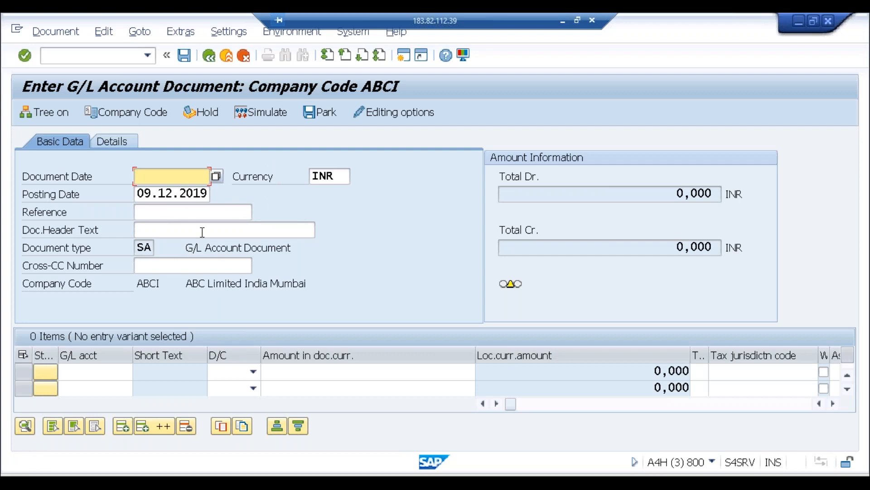
# Examine the header fields Reference and Doc.Header Text against the G/L account line items in the document entry screen.
pyautogui.click(165, 213)
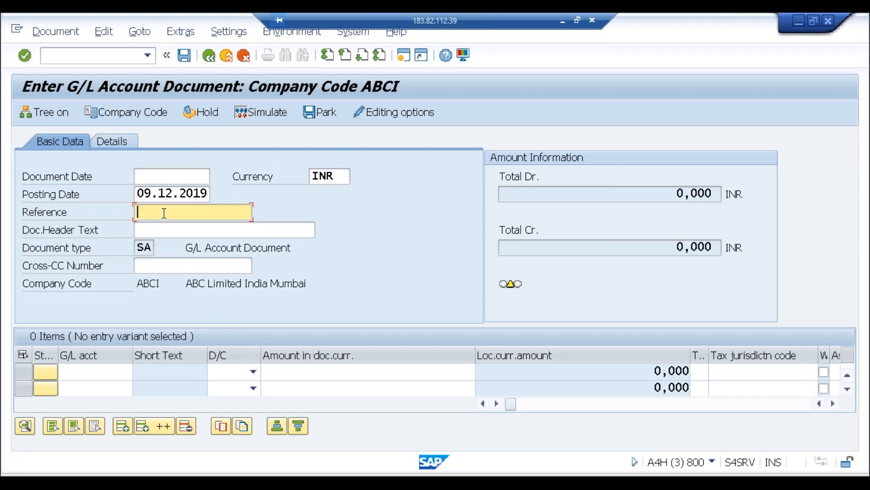
pyautogui.click(149, 231)
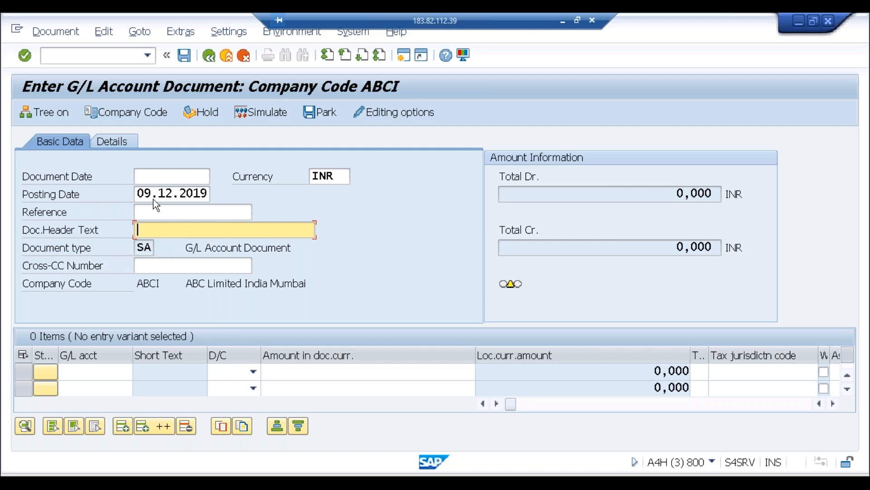
pyautogui.click(105, 386)
pyautogui.click(109, 372)
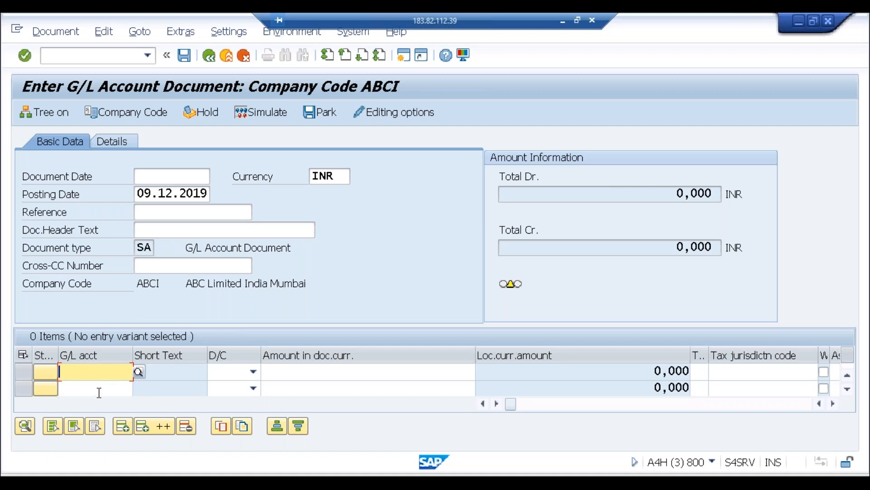
pyautogui.click(98, 390)
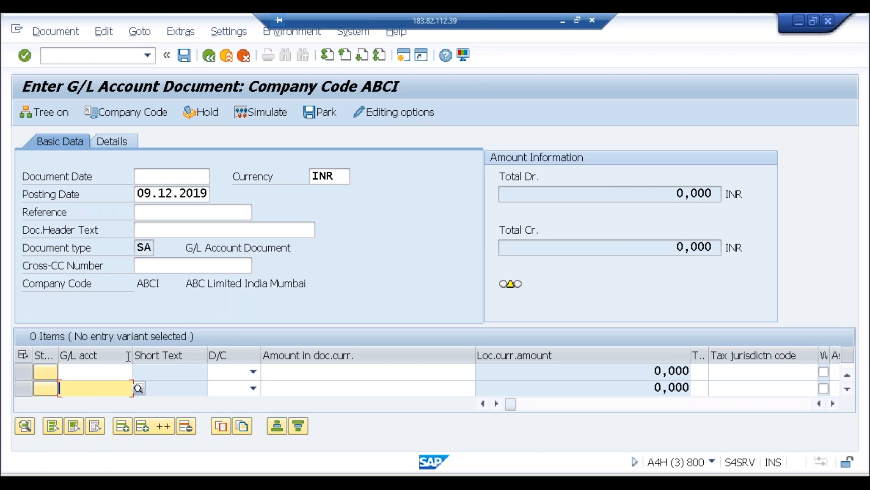
pyautogui.click(103, 377)
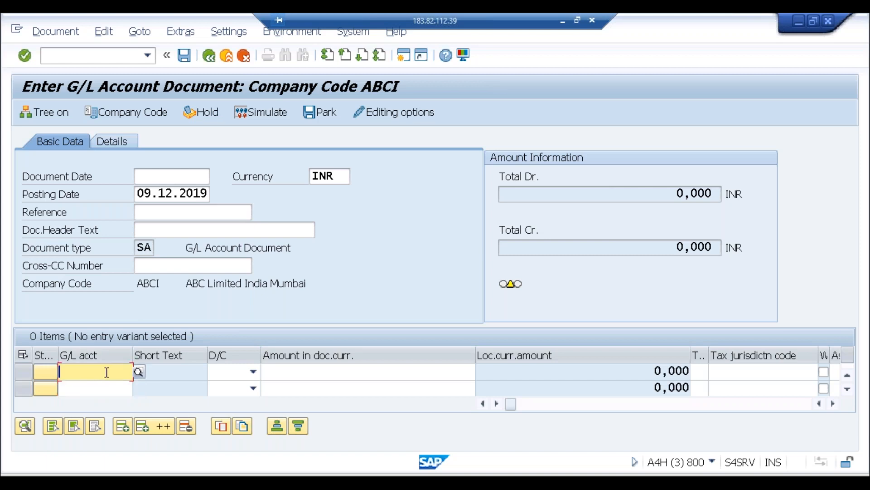
pyautogui.click(168, 211)
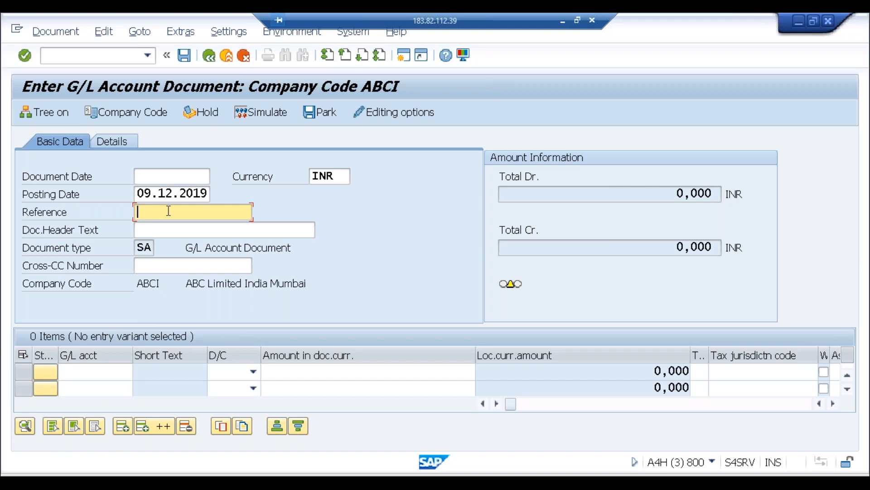
pyautogui.click(84, 370)
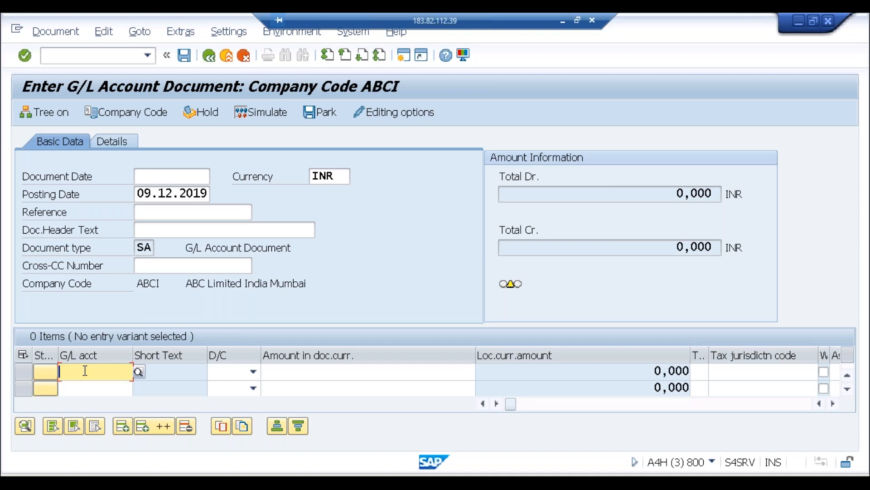
pyautogui.click(175, 211)
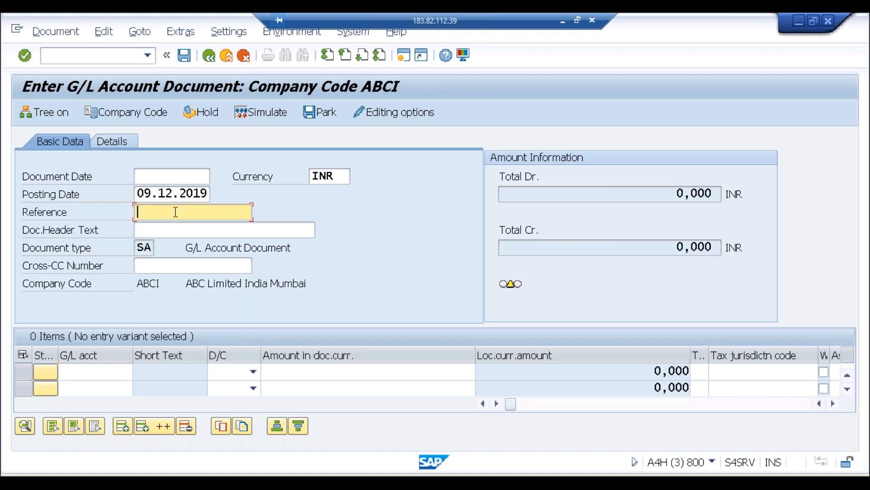
pyautogui.click(153, 230)
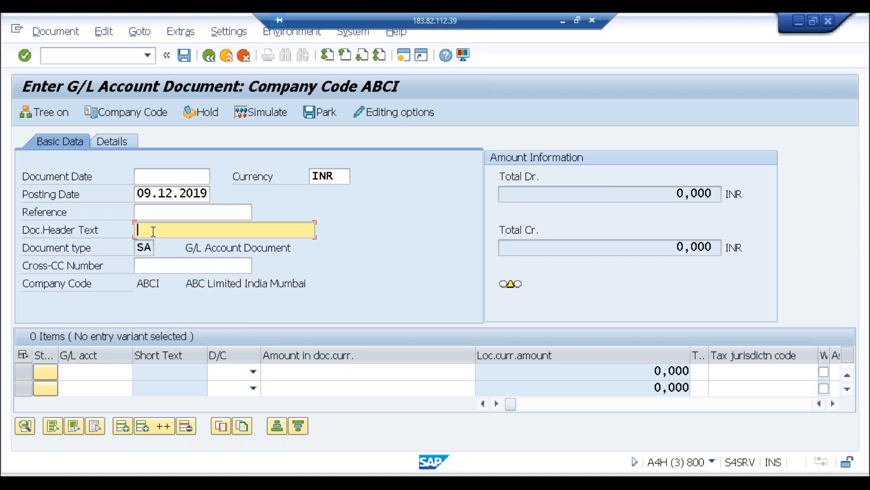
# Switch back to the Change Validation session and select the Document header callup point under Financial Accounting.
pyautogui.hotkey('alt', 'Tab')
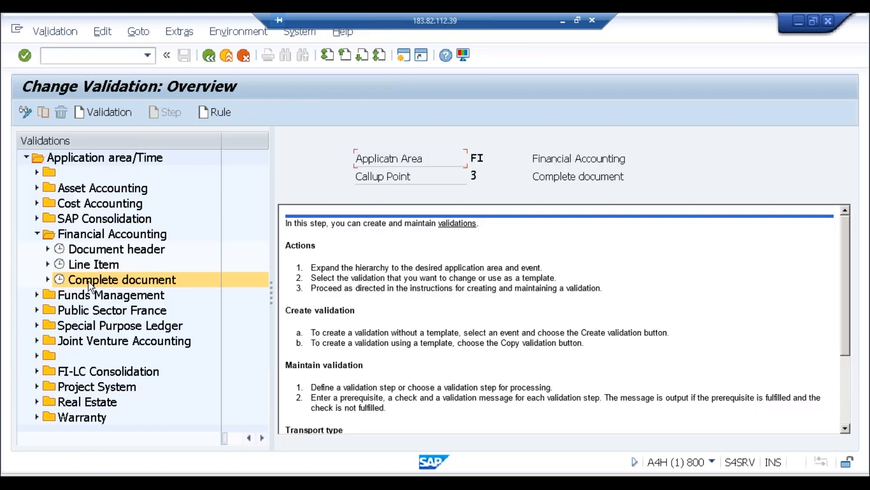
pyautogui.click(112, 252)
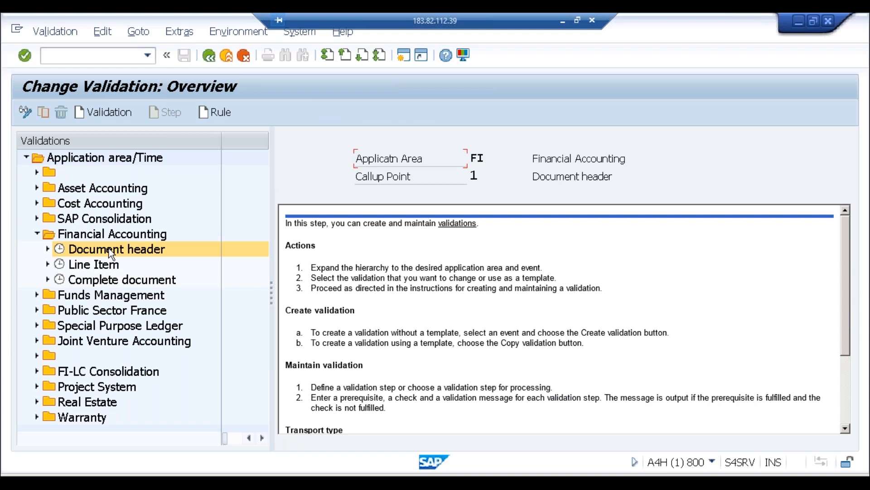
pyautogui.click(99, 266)
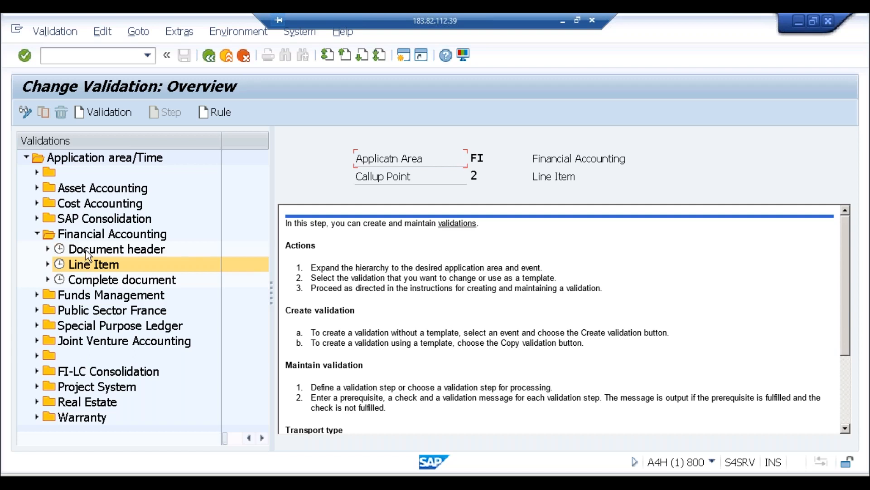
pyautogui.click(86, 252)
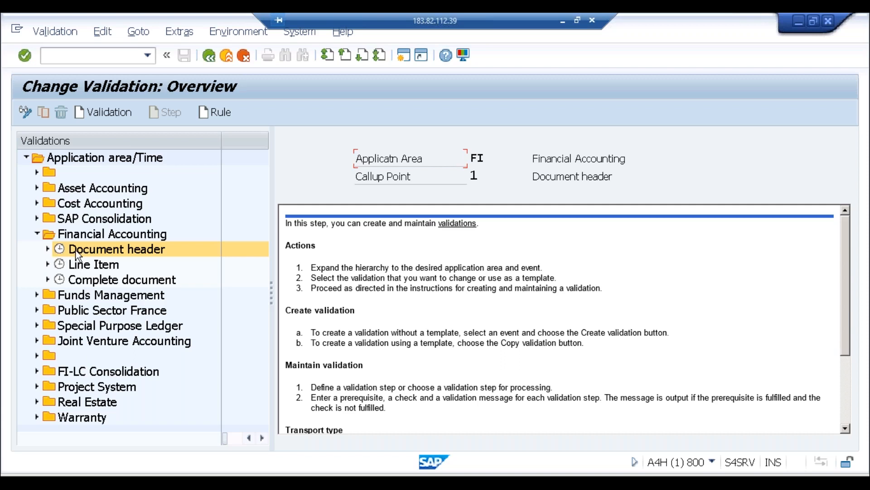
# Create a validation named HDRTXT with the description DOCHDR under the Financial Accounting Document header callup point.
pyautogui.click(48, 248)
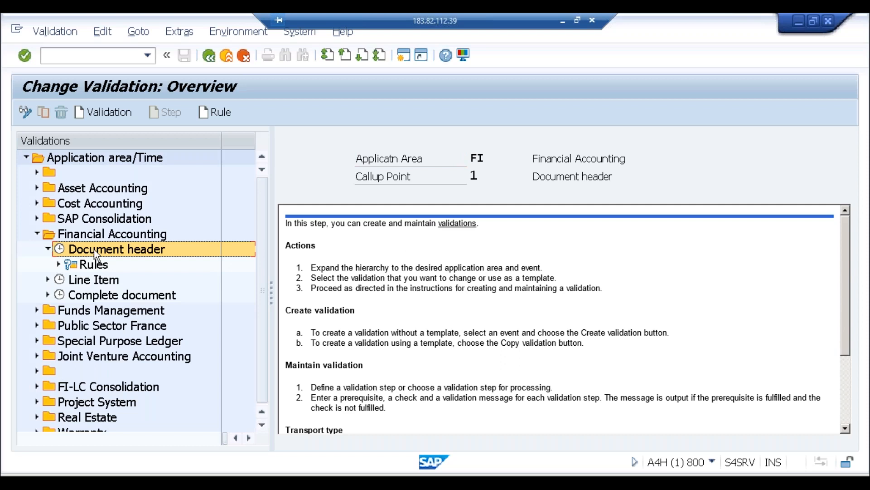
pyautogui.click(102, 117)
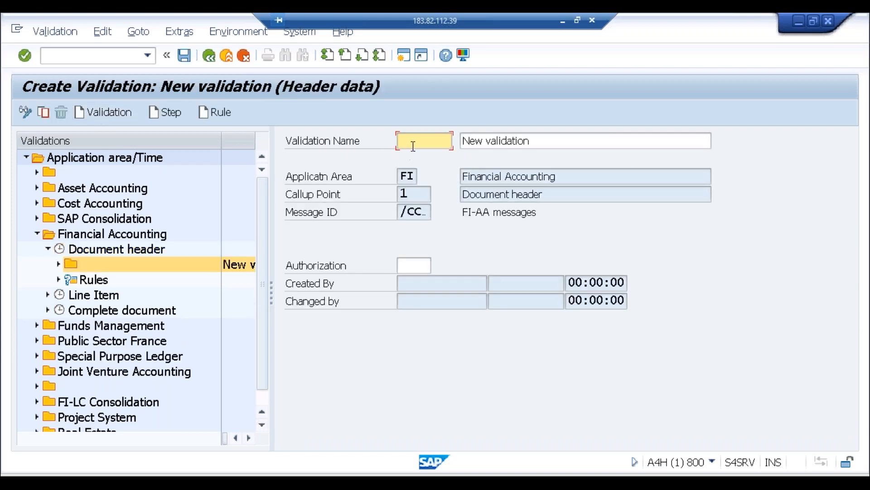
pyautogui.write('DOCHDR')
pyautogui.press('Tab')
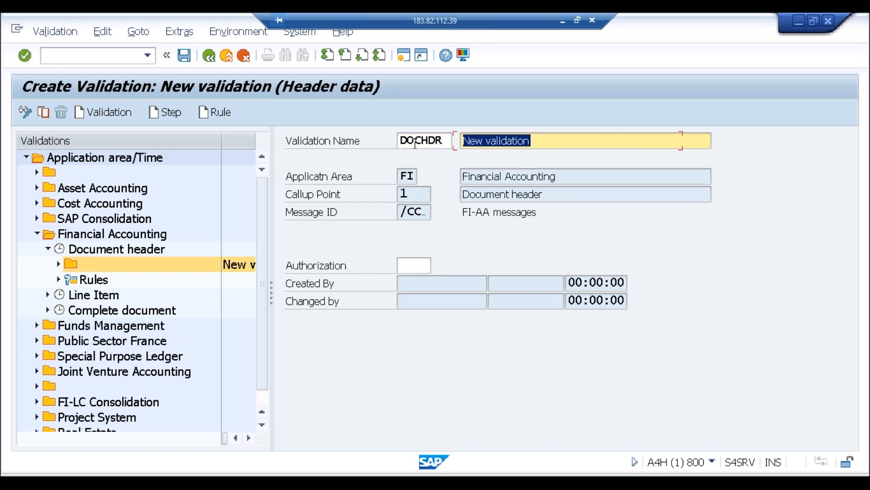
pyautogui.write('DOCHDR')
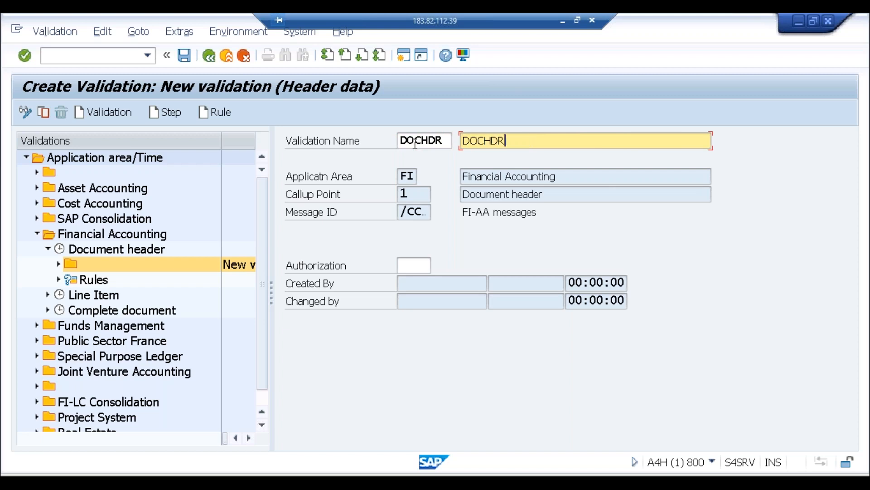
pyautogui.hotkey('shift', 'Tab')
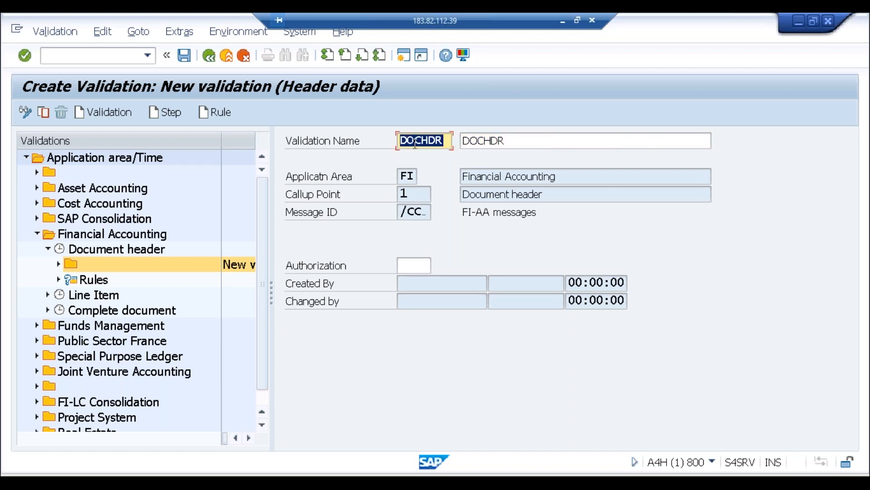
pyautogui.write('HDRTXT')
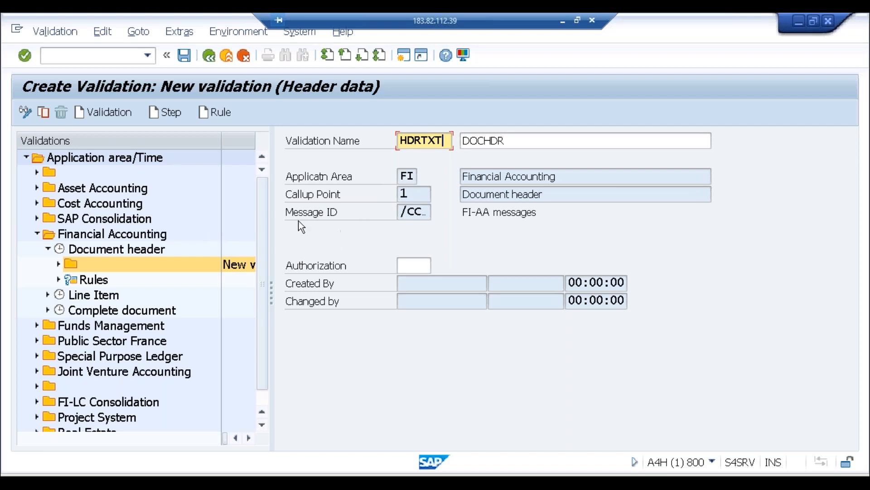
# Add a step to validation HDRTXT with the description "To verify Text Column".
pyautogui.click(162, 117)
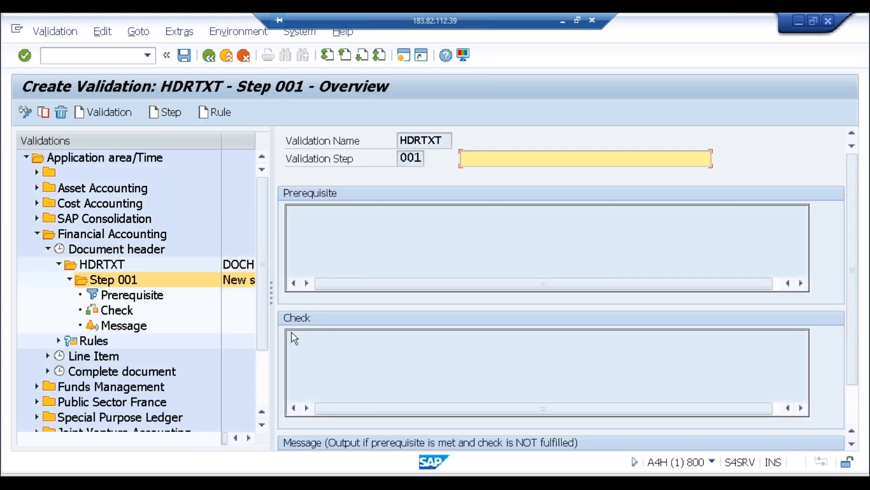
pyautogui.click(509, 163)
pyautogui.write('To verify Text Column')
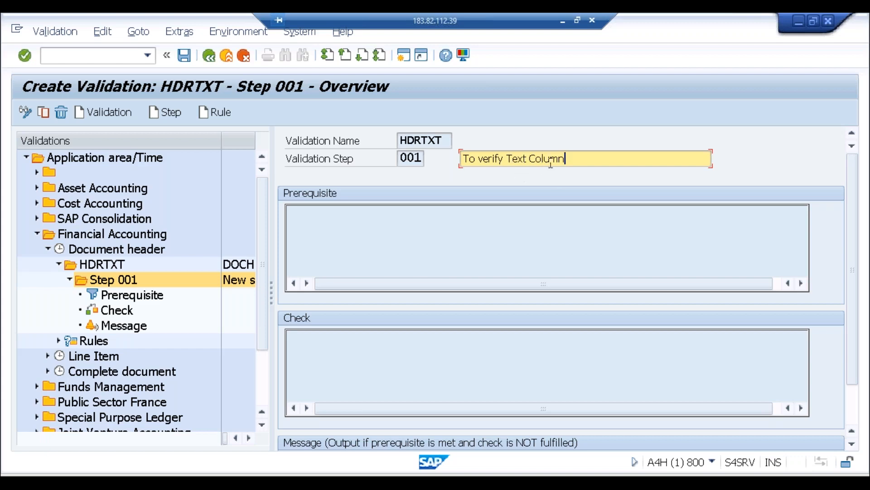
pyautogui.press('Return')
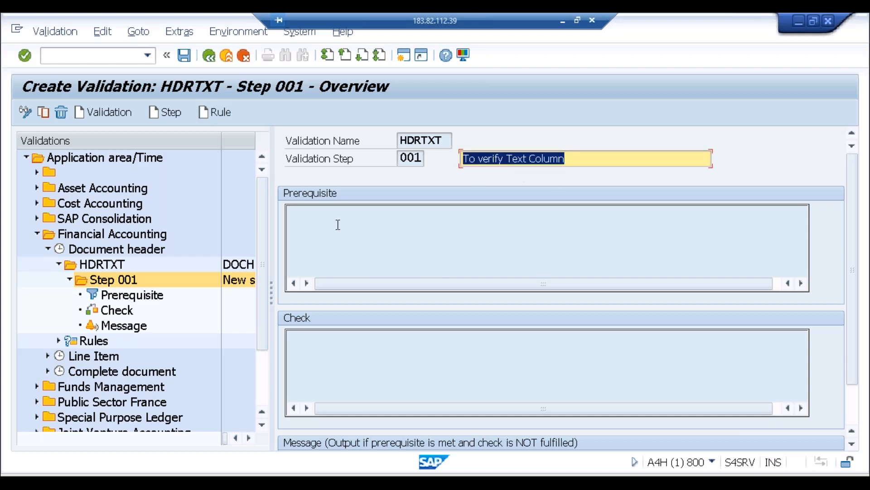
# View the Prerequisite, Check and Message parts of step 001 in validation HDRTXT.
pyautogui.click(127, 295)
pyautogui.click(119, 310)
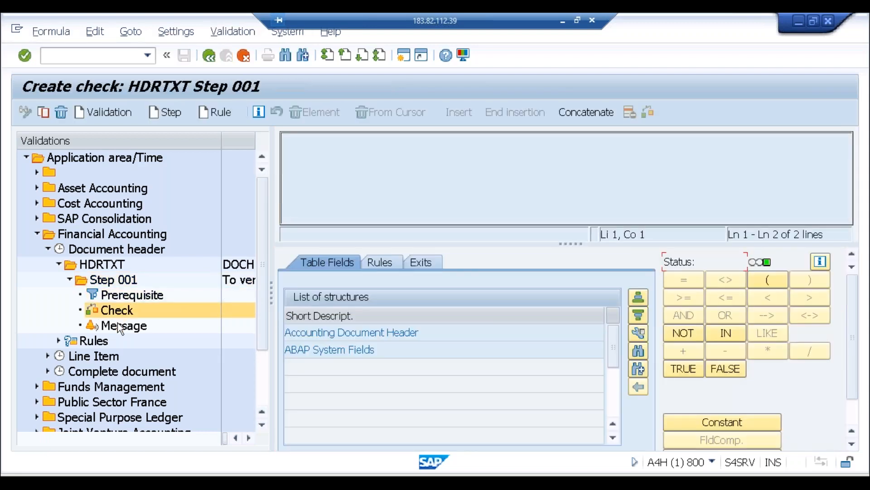
pyautogui.click(117, 325)
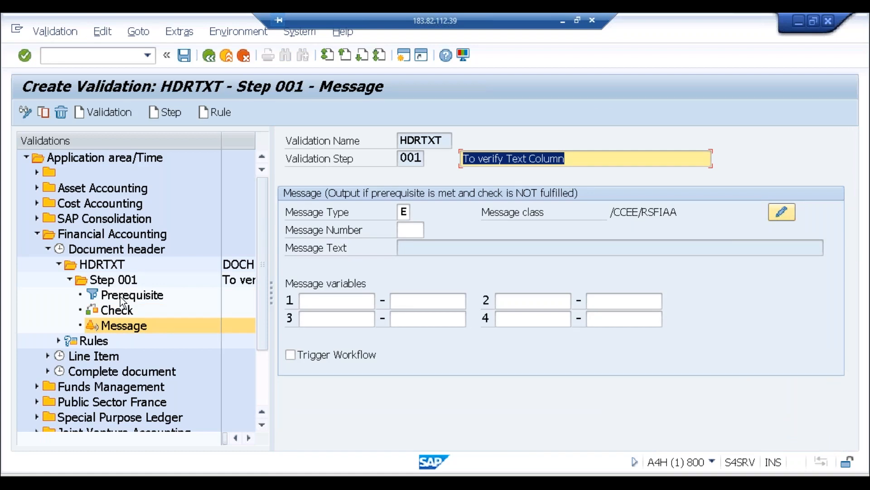
pyautogui.click(124, 296)
pyautogui.click(117, 310)
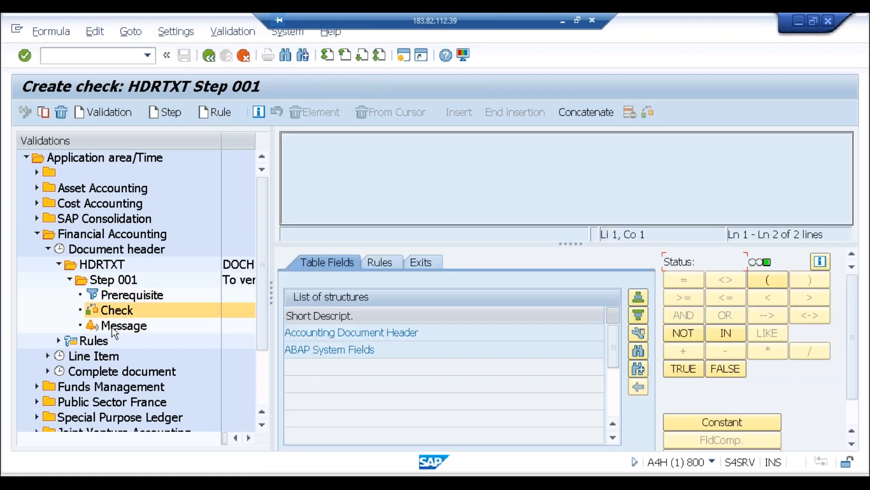
pyautogui.click(117, 325)
# Switch to the Notepad notes and prefix the line 'If Document Type = "SA"' with the label "Prerequisite:".
pyautogui.hotkey('alt', 'Tab')
pyautogui.hotkey('alt', 'Tab')
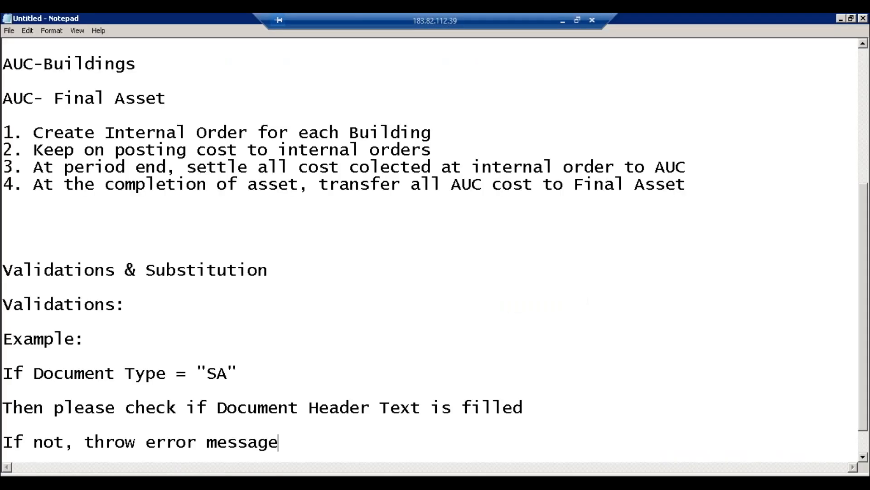
pyautogui.click(109, 344)
pyautogui.click(7, 373)
pyautogui.write('Prerequ')
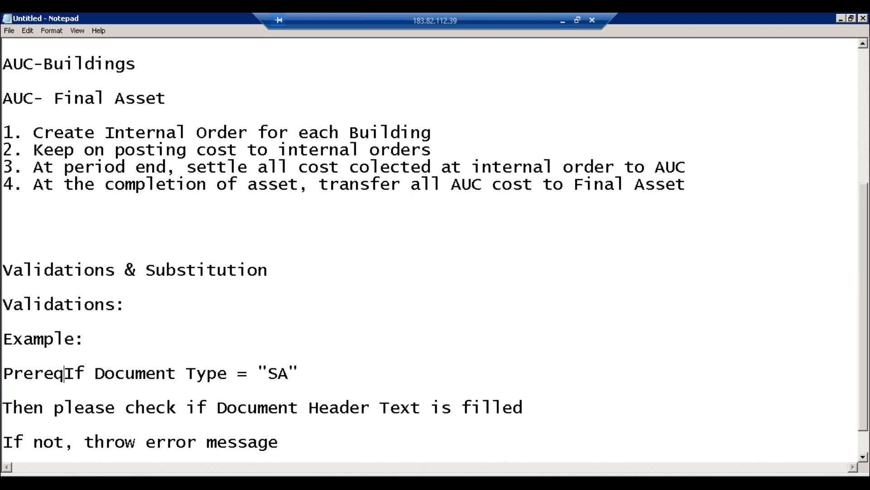
pyautogui.write('i')
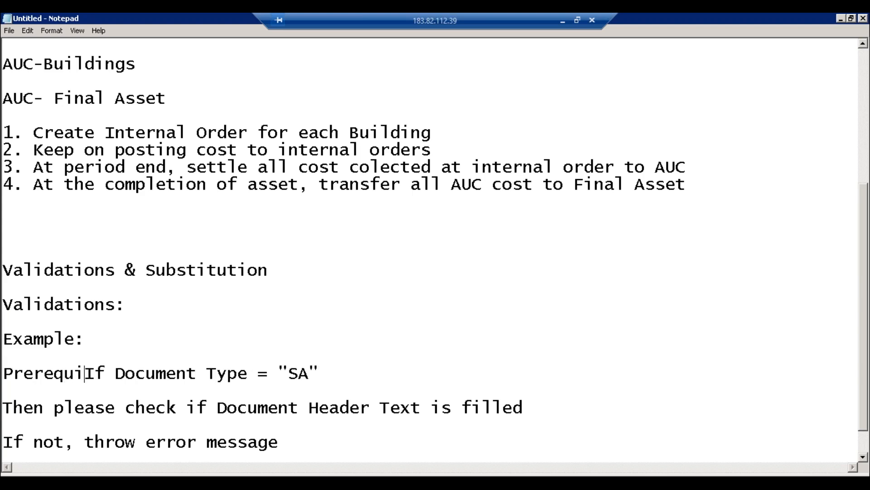
pyautogui.write('site')
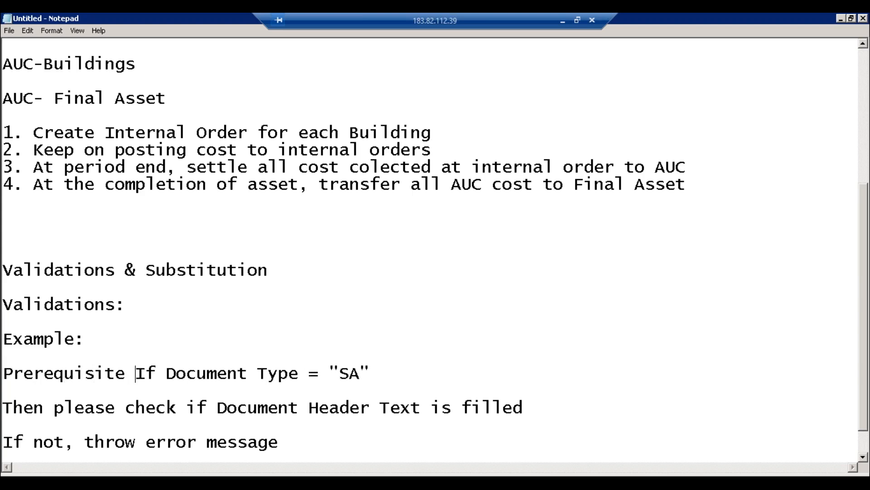
pyautogui.press('BackSpace')
pyautogui.write(':')
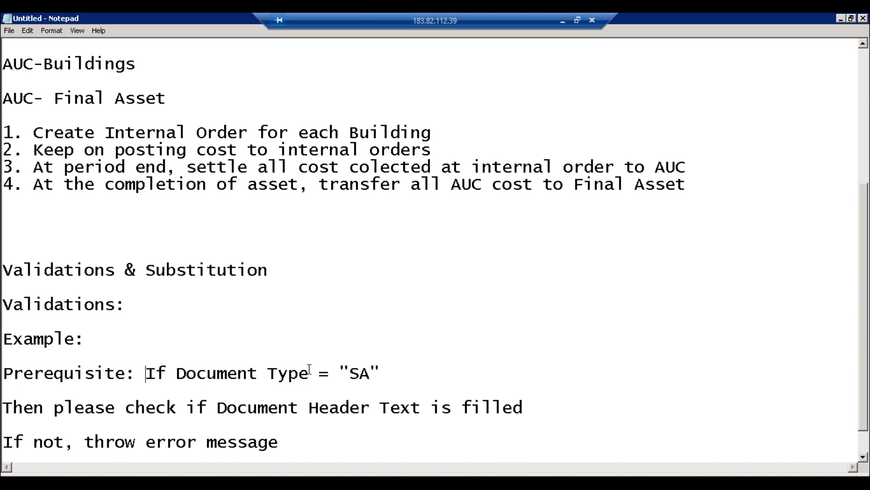
# Extend the prerequisite line in the notes with "and company code=ABCI".
pyautogui.click(394, 378)
pyautogui.write('and')
pyautogui.write('company code=ABCI')
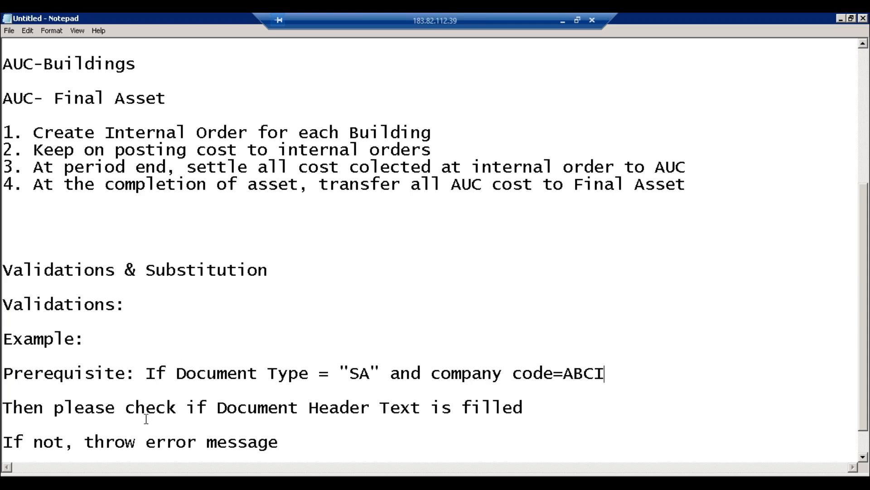
# Prefix the header text line in the notes with "Check:" and the error line with "Message:".
pyautogui.click(134, 409)
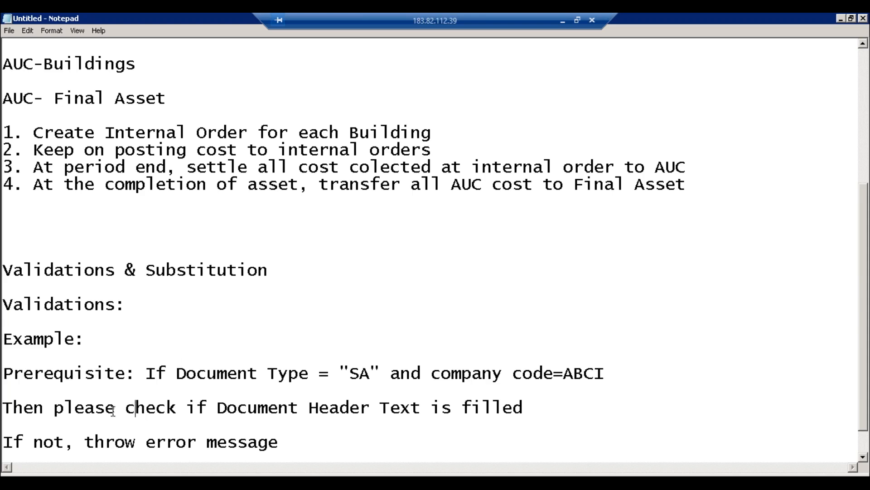
pyautogui.click(4, 408)
pyautogui.write('Check:')
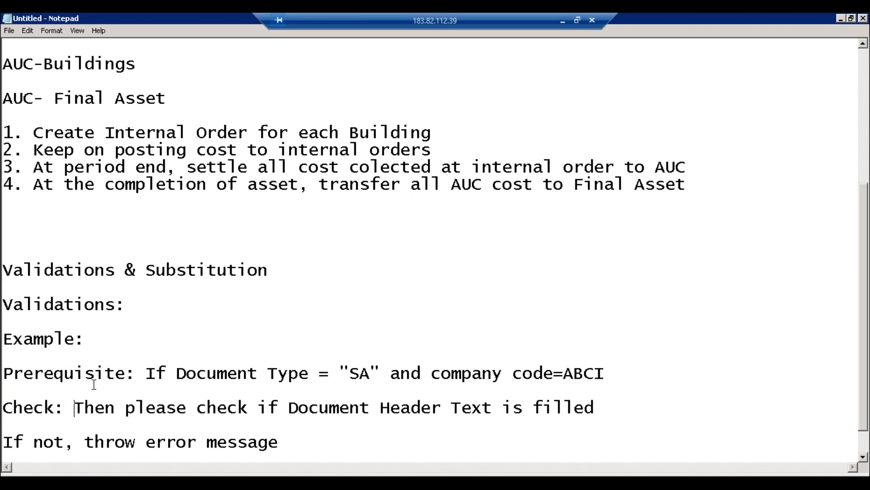
pyautogui.click(48, 415)
pyautogui.click(6, 441)
pyautogui.write('Message')
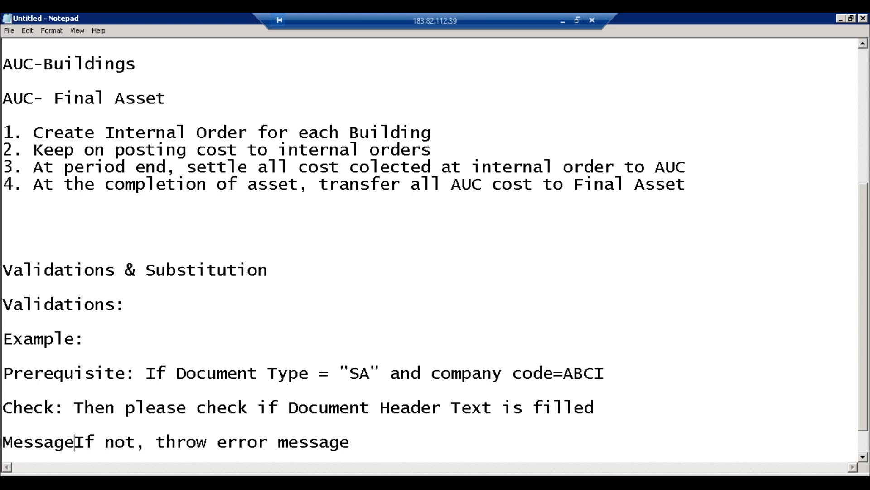
pyautogui.write(':')
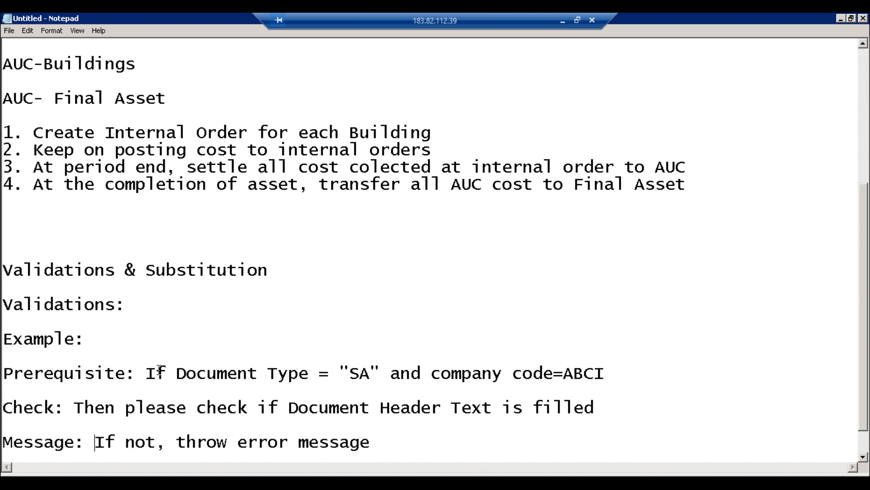
pyautogui.click(127, 373)
pyautogui.click(54, 408)
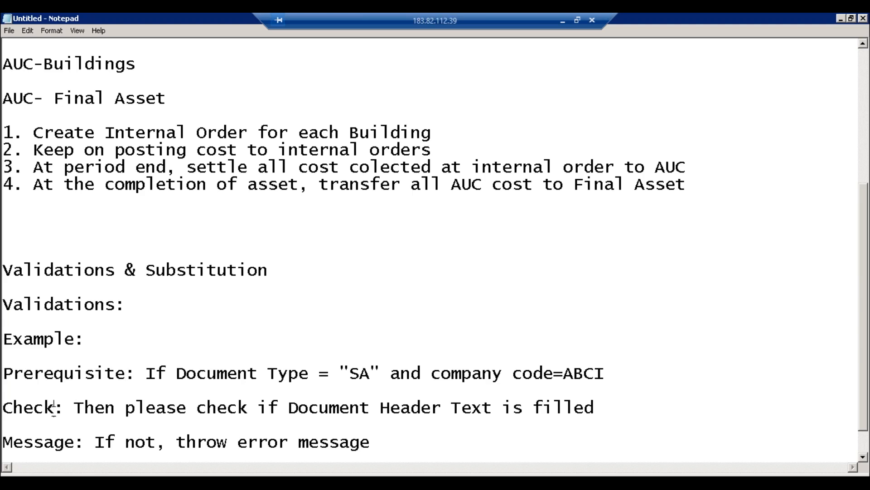
pyautogui.doubleClick(100, 447)
pyautogui.click(101, 446)
# Switch back to the SAP validation session and open the Prerequisite of HDRTXT step 001.
pyautogui.hotkey('alt', 'Tab')
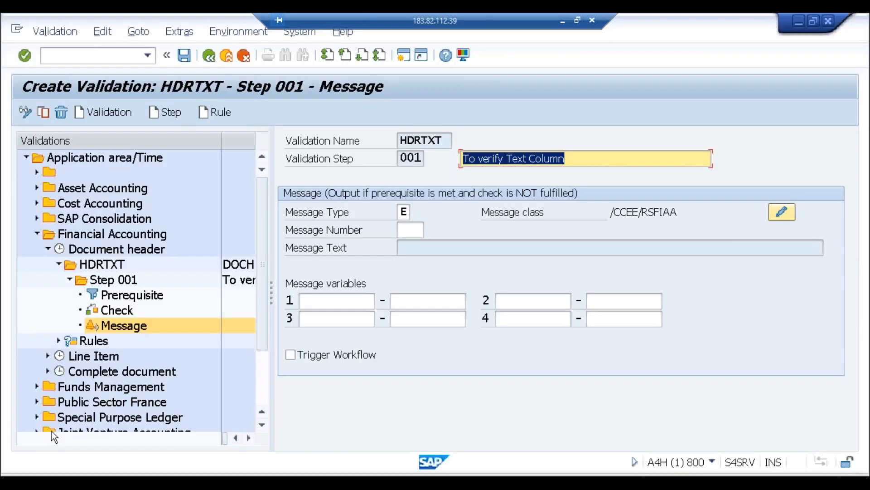
pyautogui.click(135, 300)
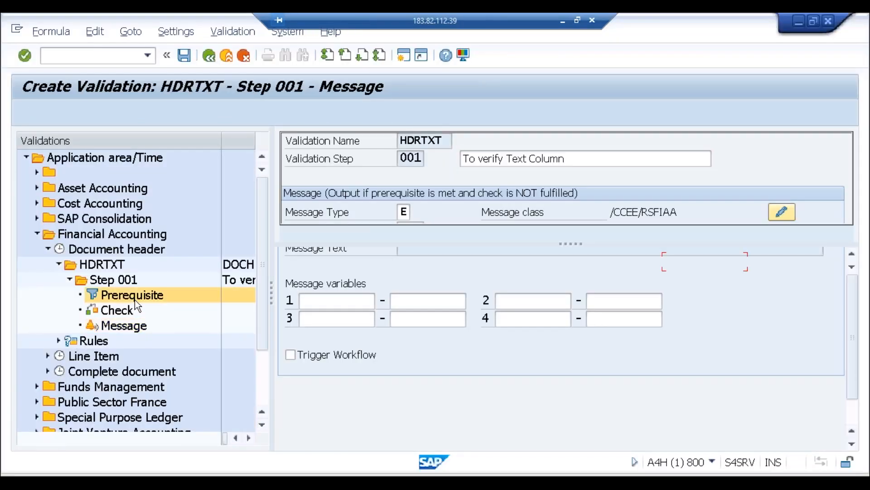
pyautogui.click(113, 311)
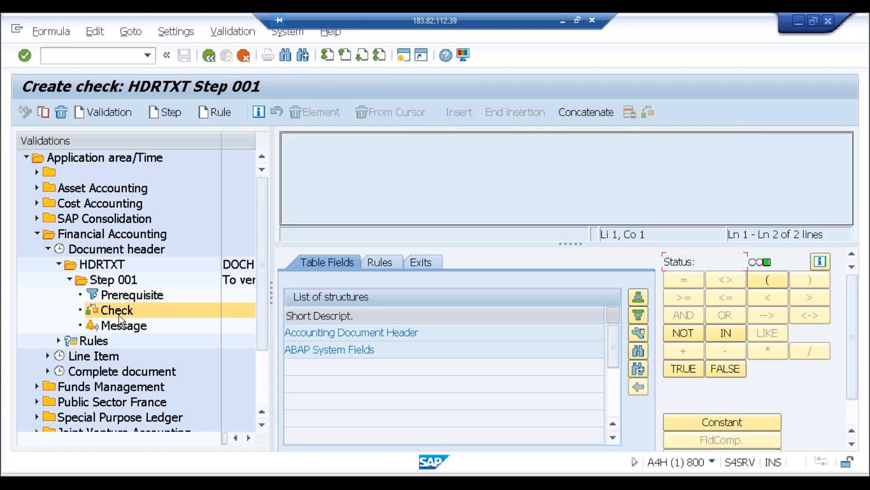
pyautogui.click(127, 298)
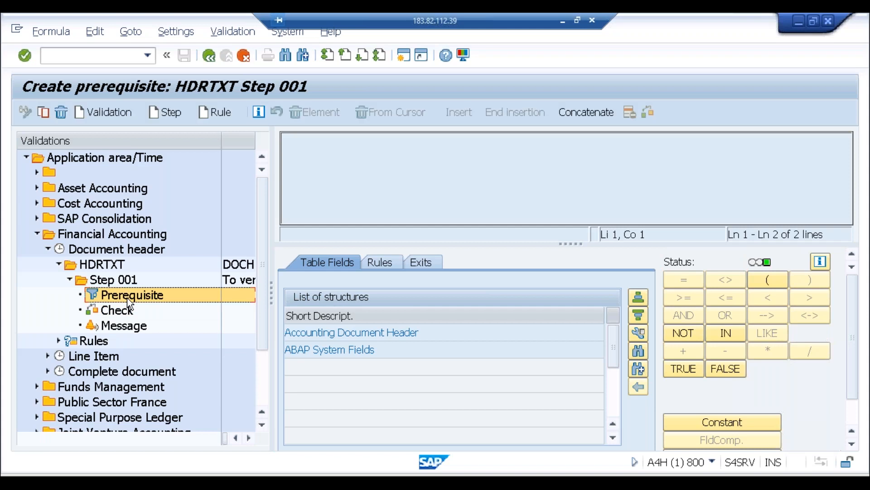
# Insert the Company Code field from the Accounting Document Header structure into the prerequisite formula.
pyautogui.doubleClick(342, 333)
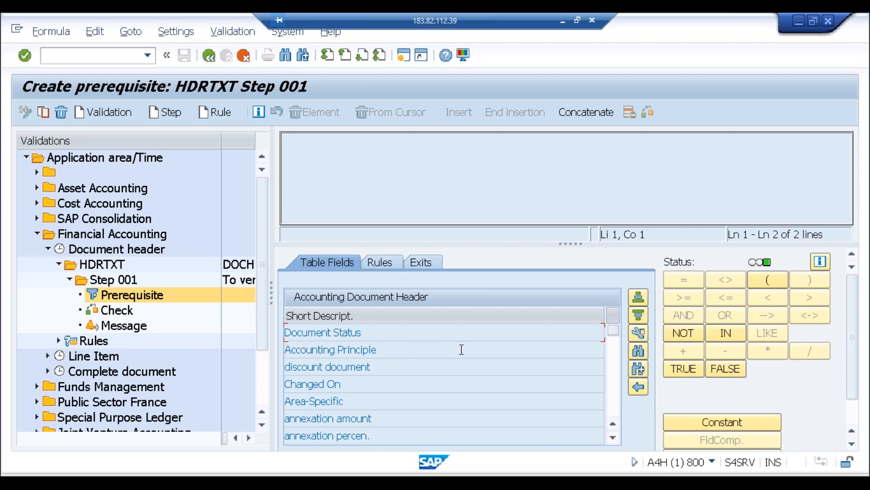
pyautogui.click(614, 379)
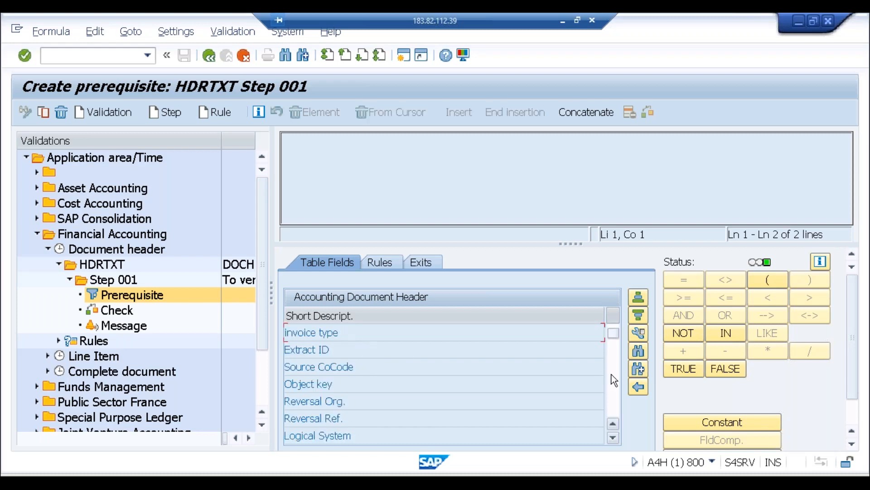
pyautogui.click(614, 380)
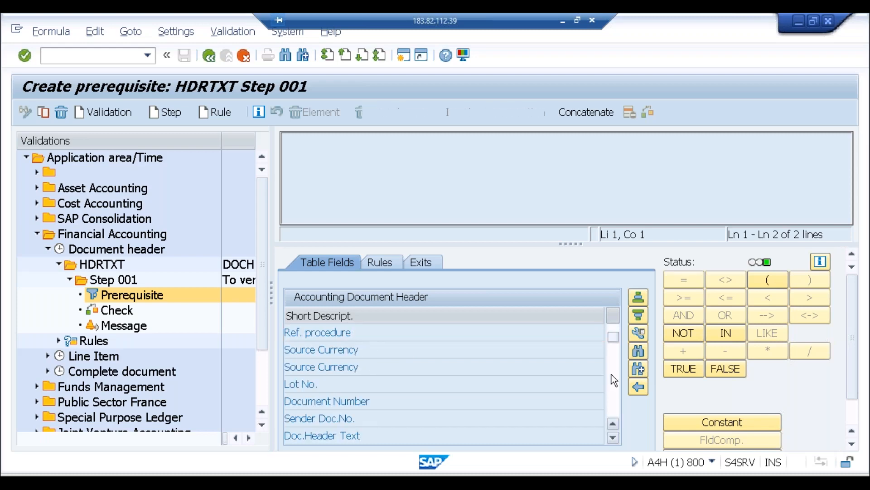
pyautogui.click(614, 380)
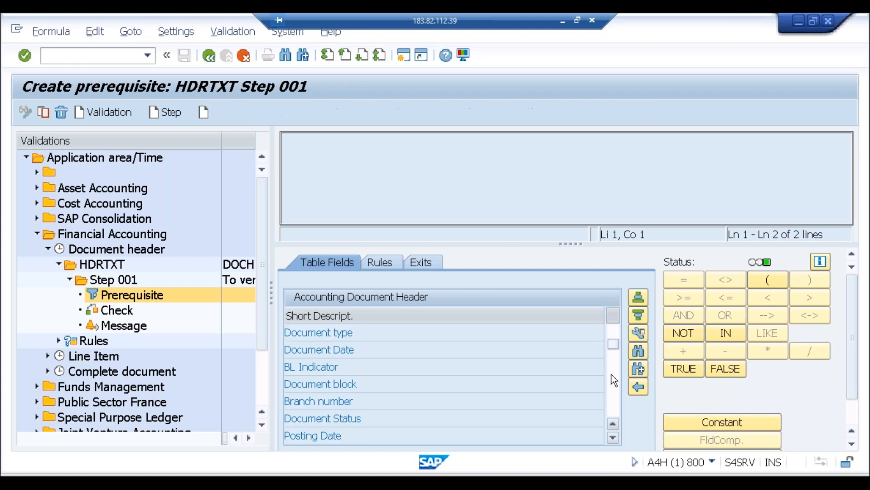
pyautogui.click(615, 380)
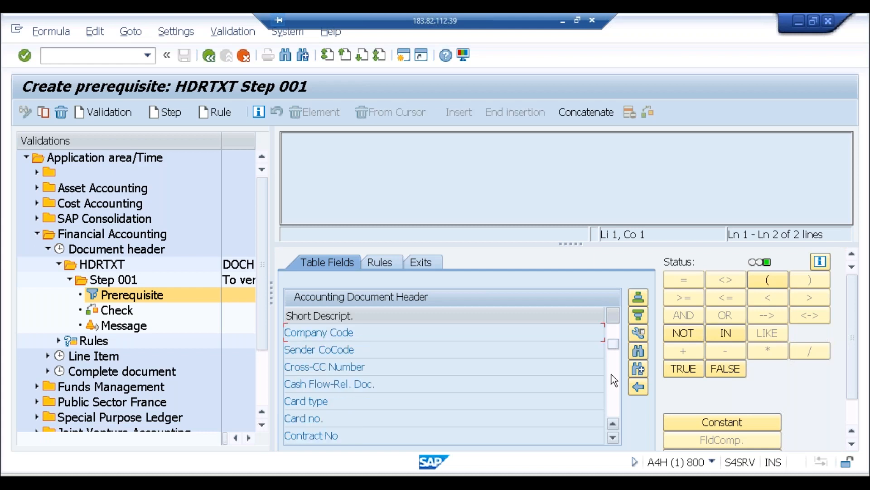
pyautogui.doubleClick(332, 328)
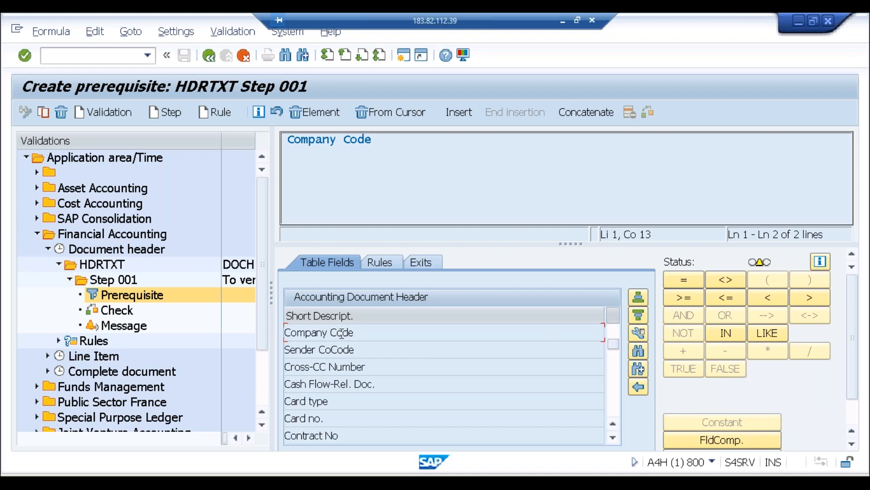
# Compare Company Code for equality with the constant ABCI and append the AND operator to the prerequisite.
pyautogui.click(689, 280)
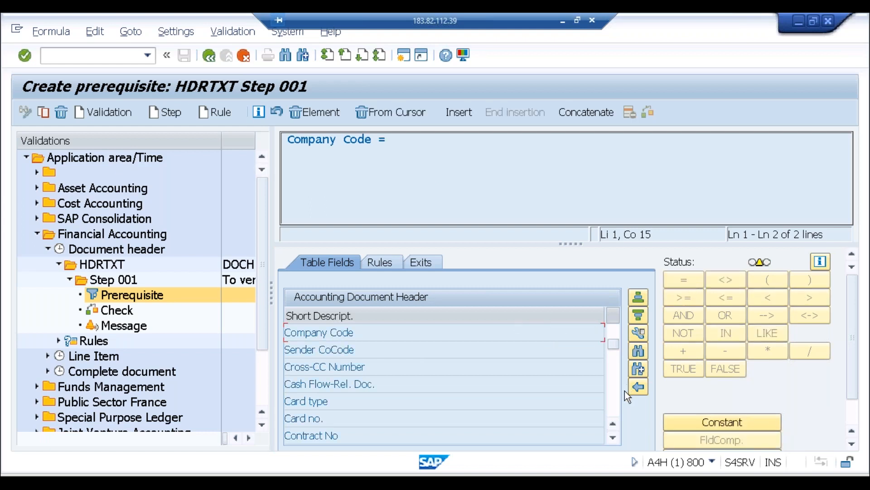
pyautogui.click(725, 425)
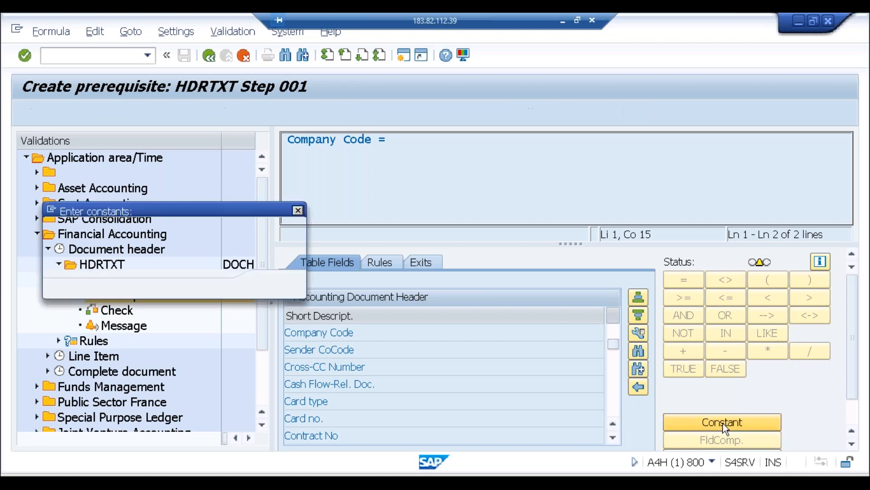
pyautogui.write('ABC1')
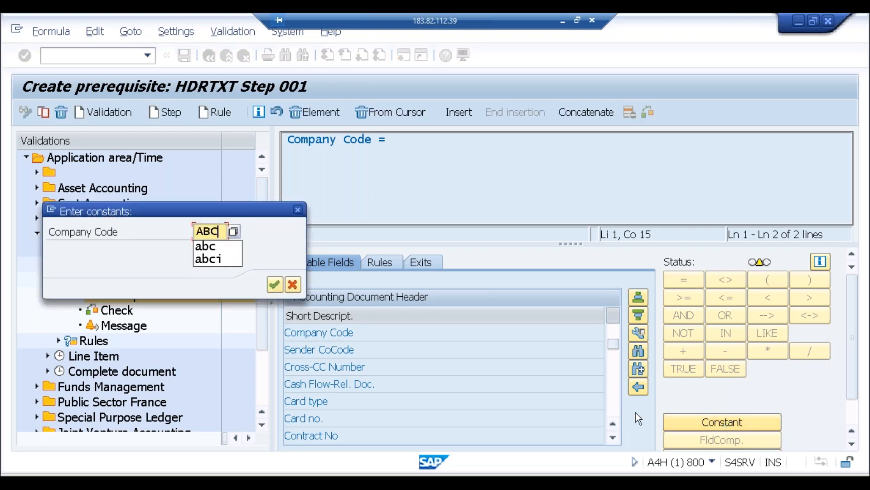
pyautogui.press('Return')
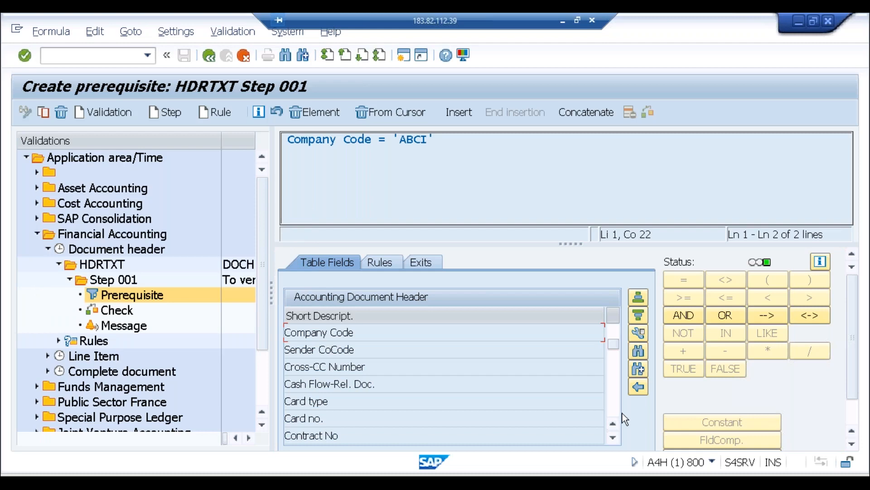
pyautogui.click(689, 317)
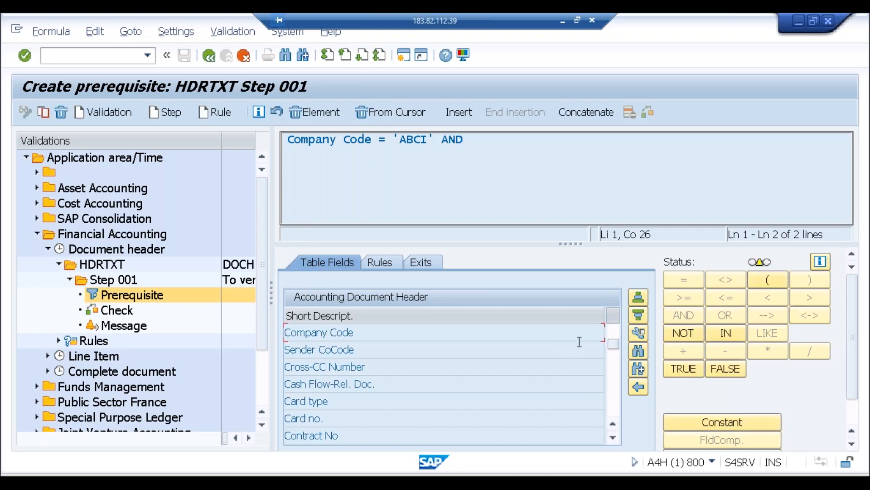
# Try to continue the prerequisite with the Doc.Type field and an equals operator following AND.
pyautogui.click(614, 376)
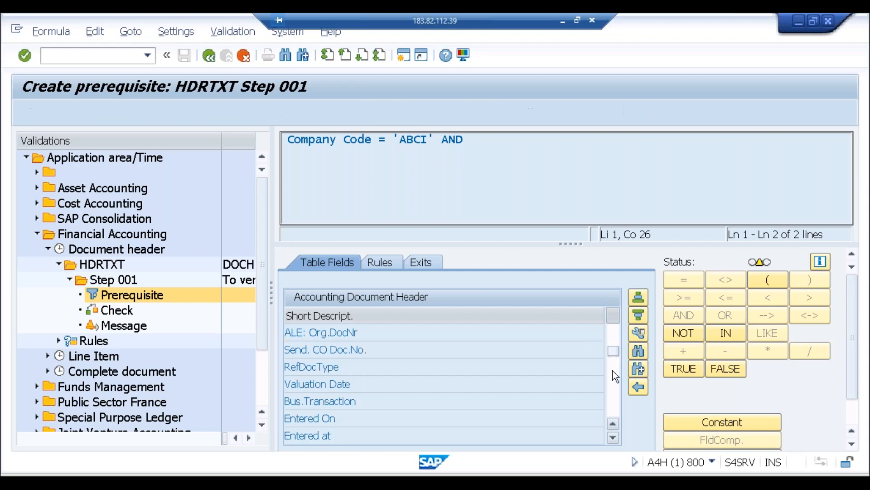
pyautogui.click(615, 376)
pyautogui.click(615, 377)
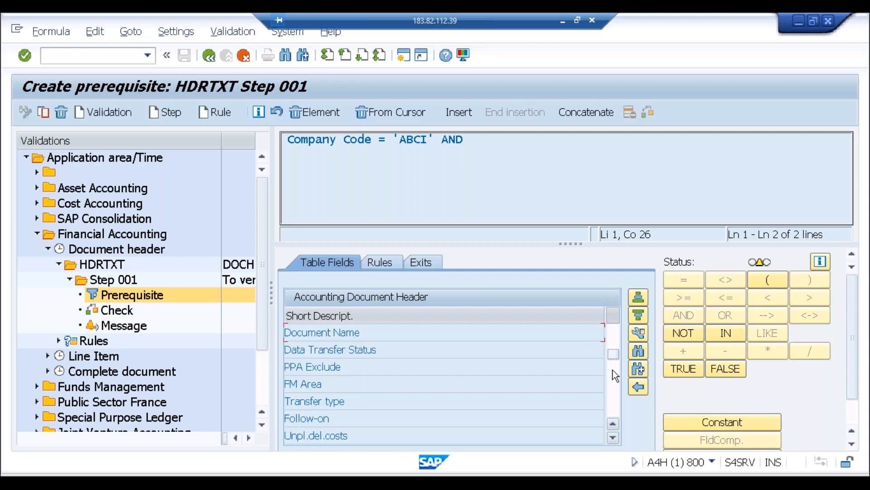
pyautogui.click(615, 345)
pyautogui.click(322, 435)
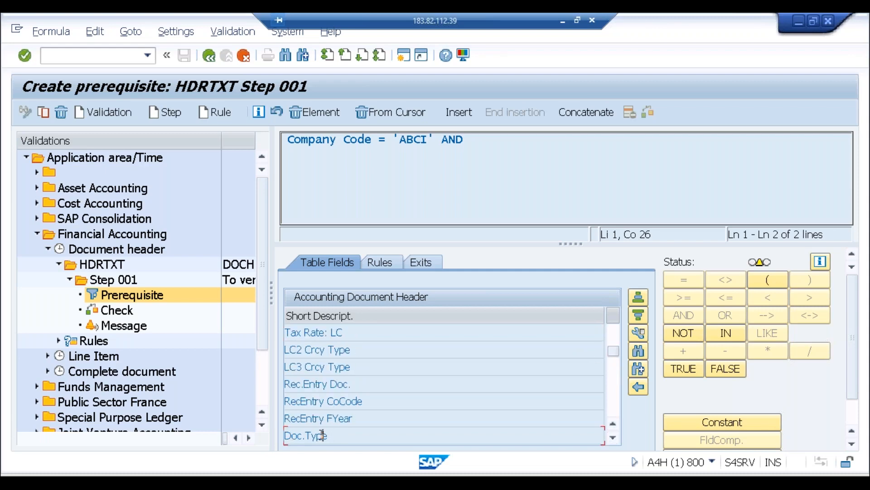
pyautogui.doubleClick(322, 435)
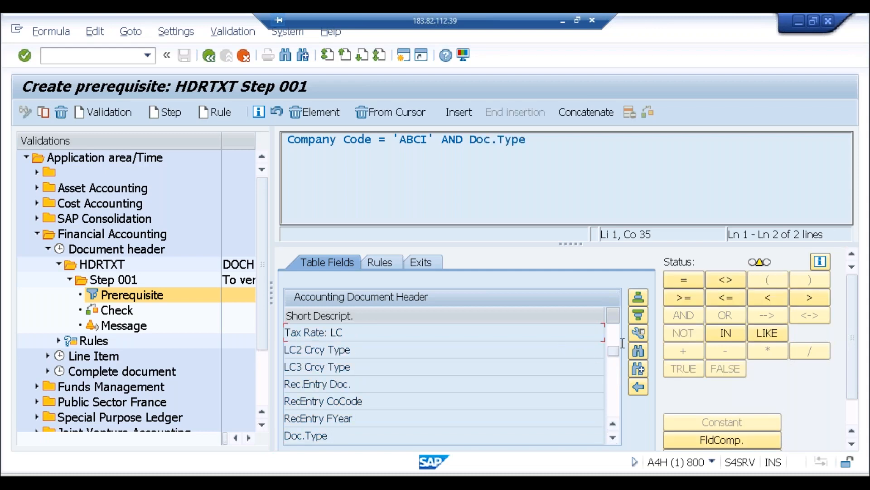
pyautogui.click(682, 279)
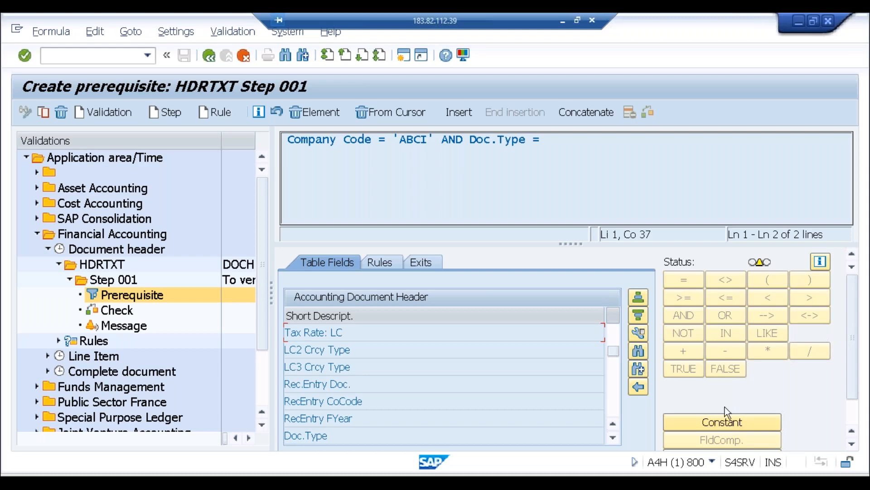
# Try to enter SA as the constant for the Doc.Type comparison.
pyautogui.click(717, 417)
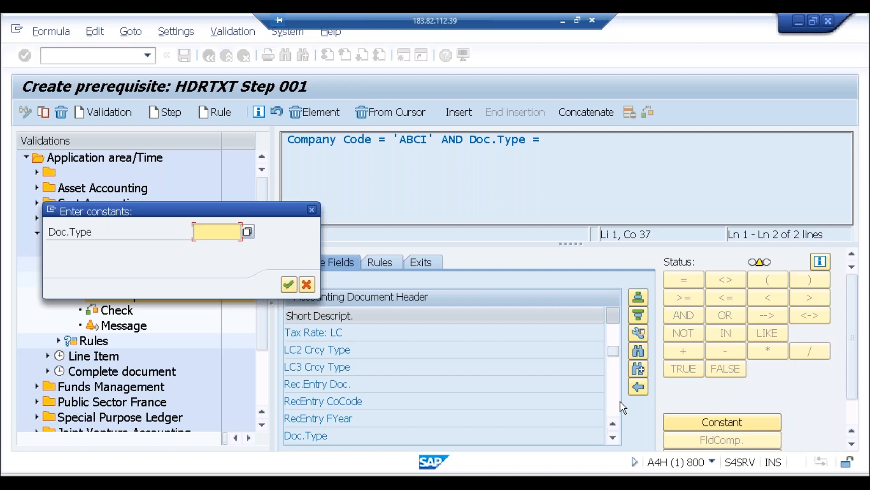
pyautogui.write('SA')
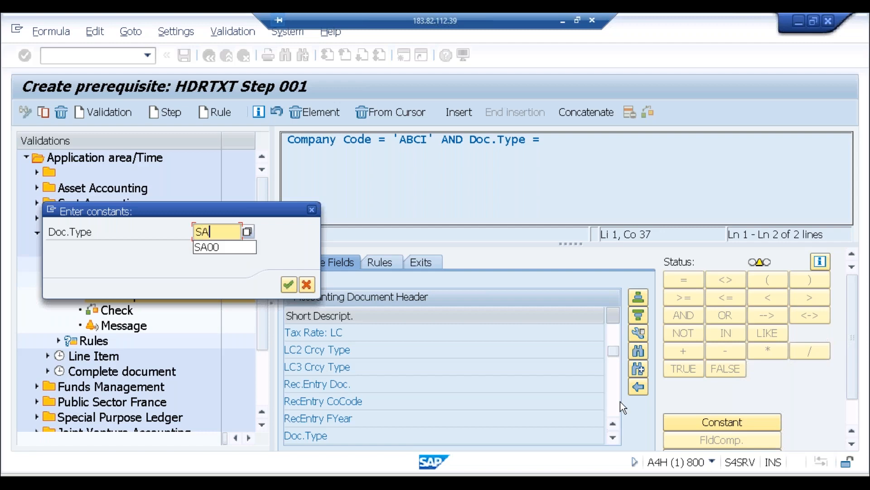
pyautogui.click(290, 286)
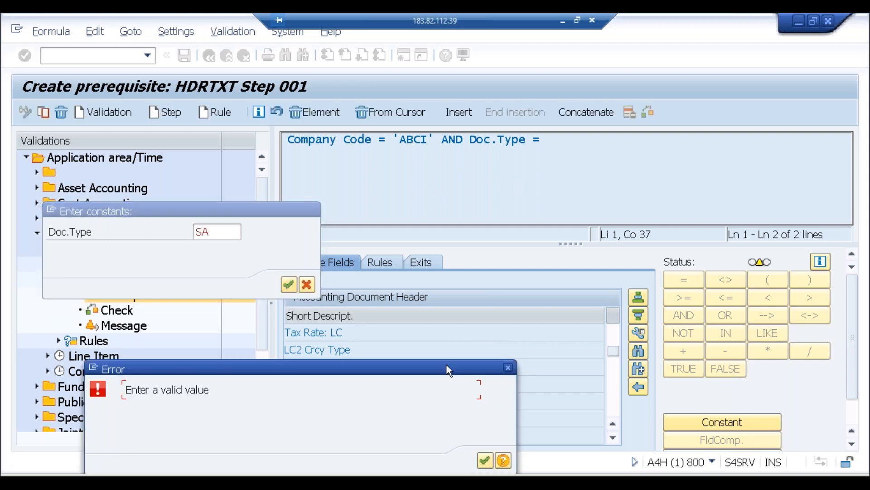
pyautogui.click(482, 461)
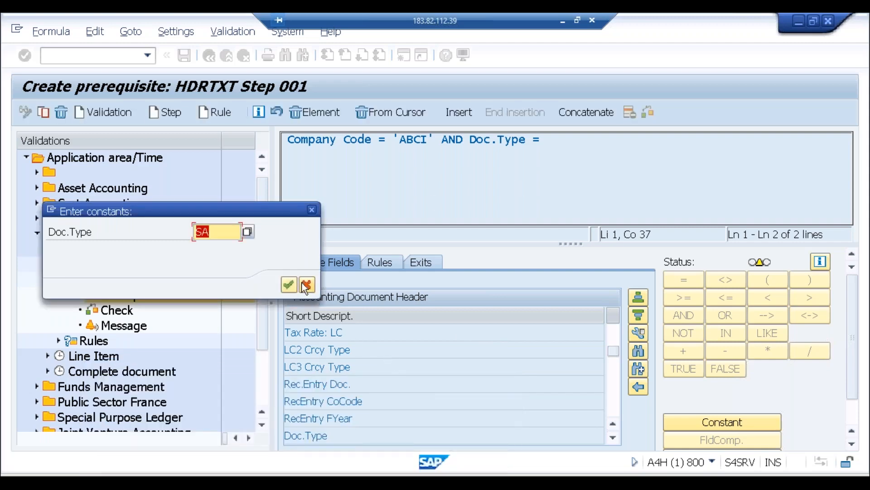
# Check the possible values for Doc.Type and cancel the constant entry.
pyautogui.click(247, 232)
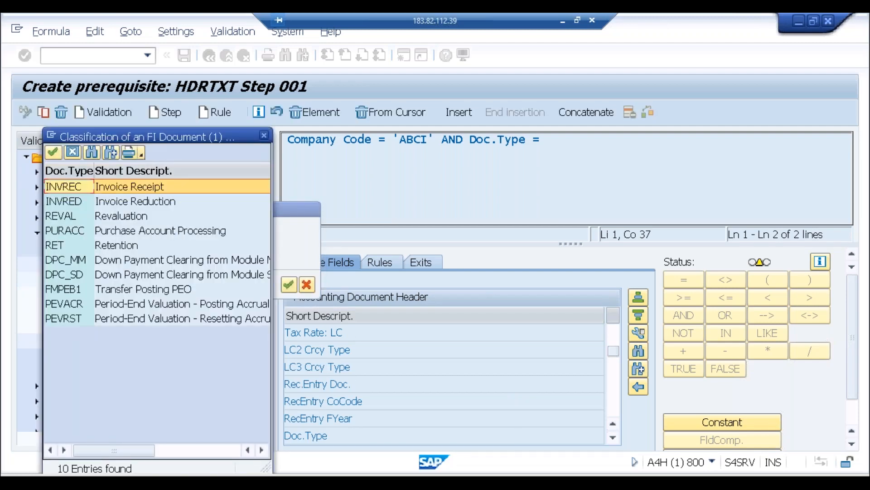
pyautogui.click(264, 135)
pyautogui.click(306, 284)
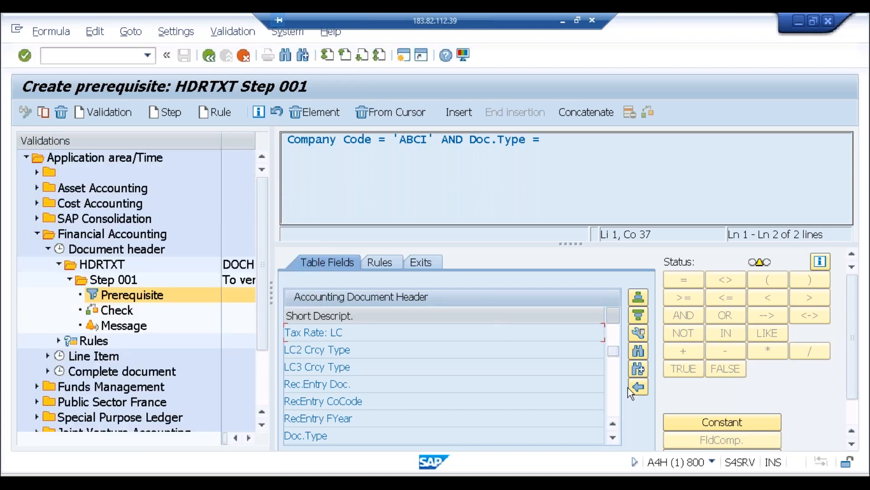
# Remove the equals operator and the Doc.Type field from the end of the prerequisite formula.
pyautogui.click(544, 140)
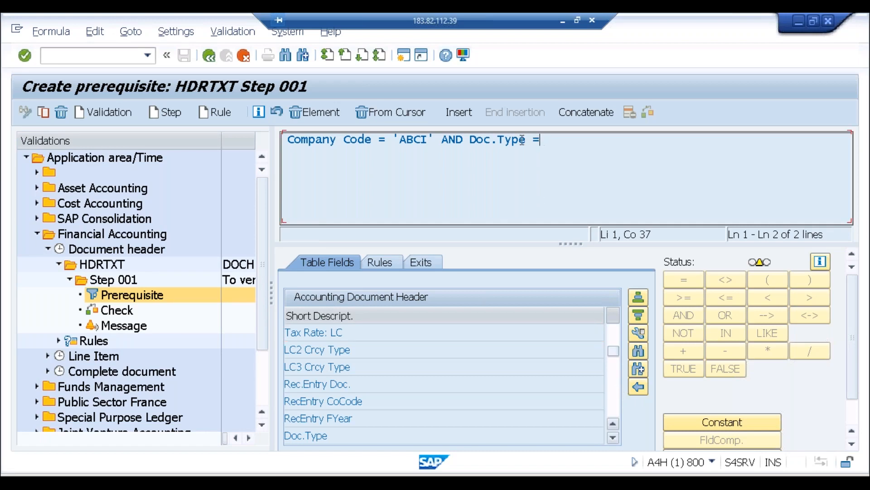
pyautogui.click(391, 113)
pyautogui.click(392, 113)
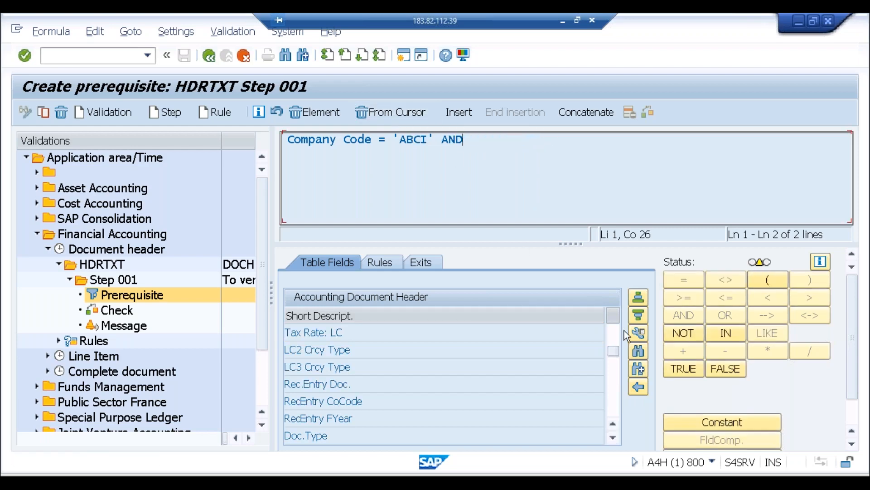
# Find the Document type field in the Accounting Document Header structure and insert it following AND in the prerequisite.
pyautogui.click(610, 402)
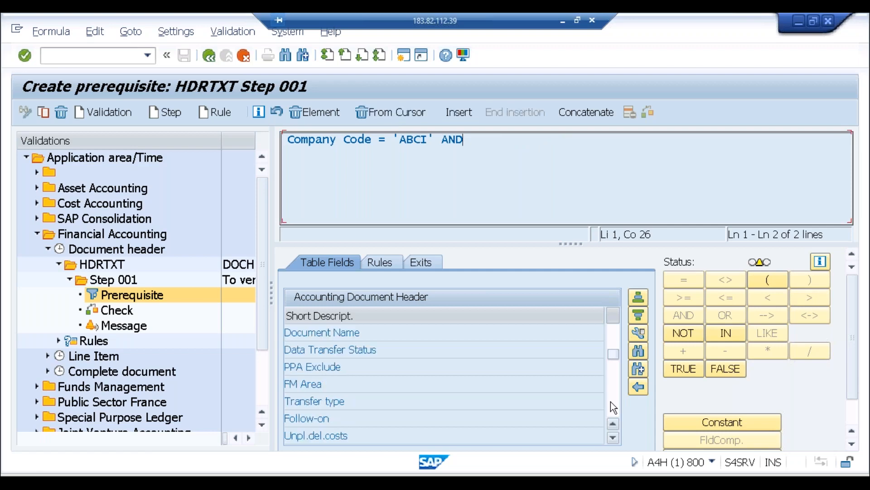
pyautogui.click(611, 402)
pyautogui.click(611, 401)
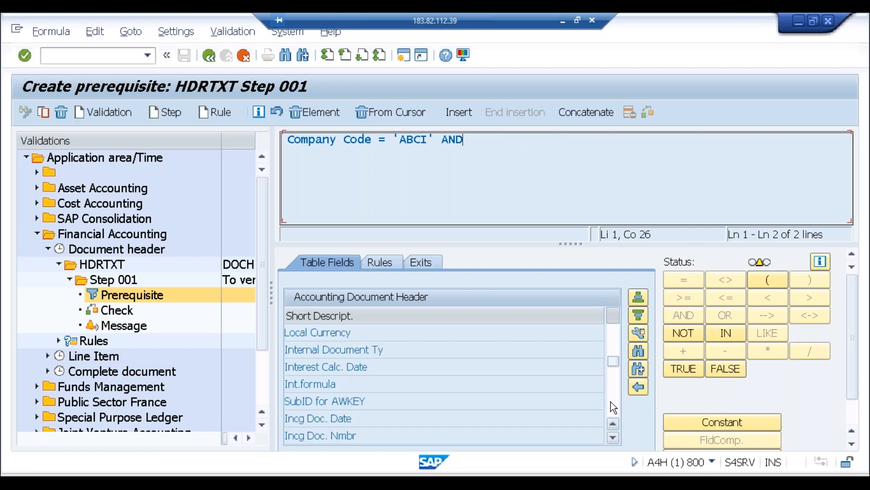
pyautogui.click(610, 402)
pyautogui.click(610, 401)
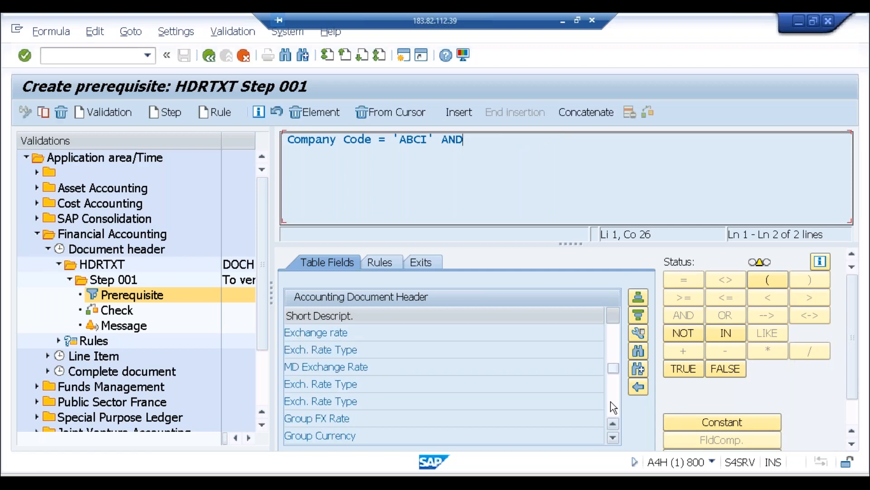
pyautogui.click(610, 401)
pyautogui.click(611, 401)
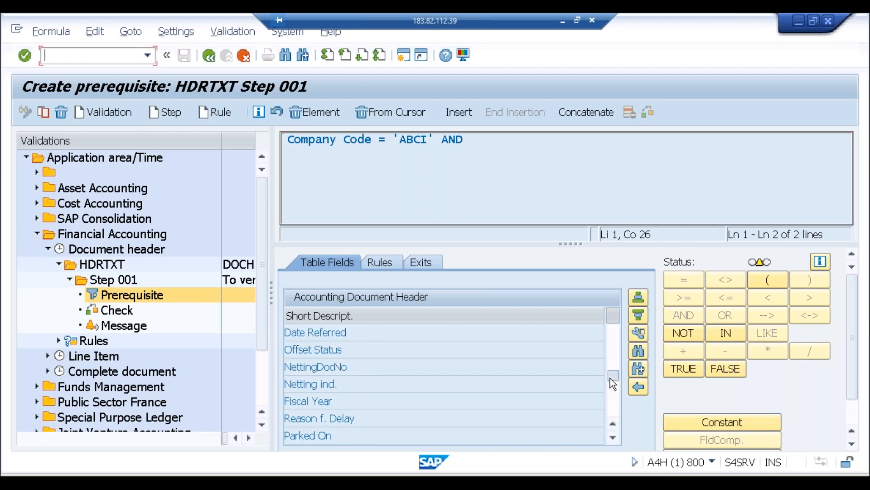
pyautogui.click(609, 362)
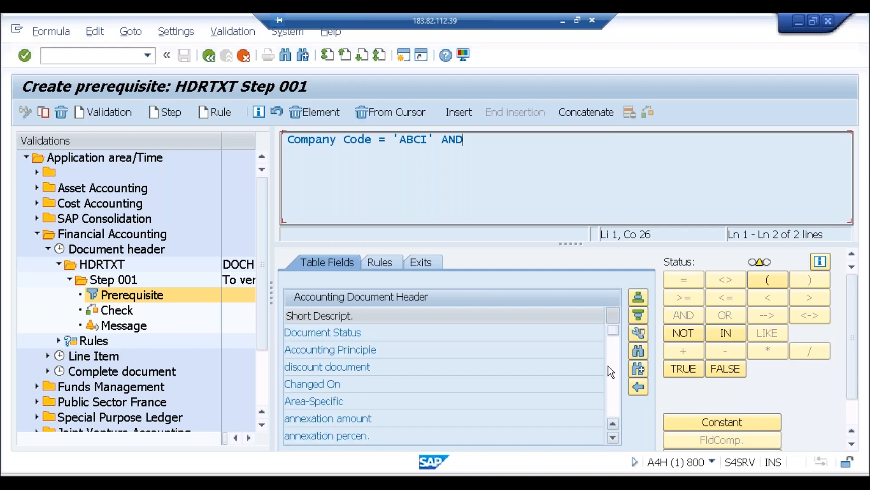
pyautogui.click(612, 372)
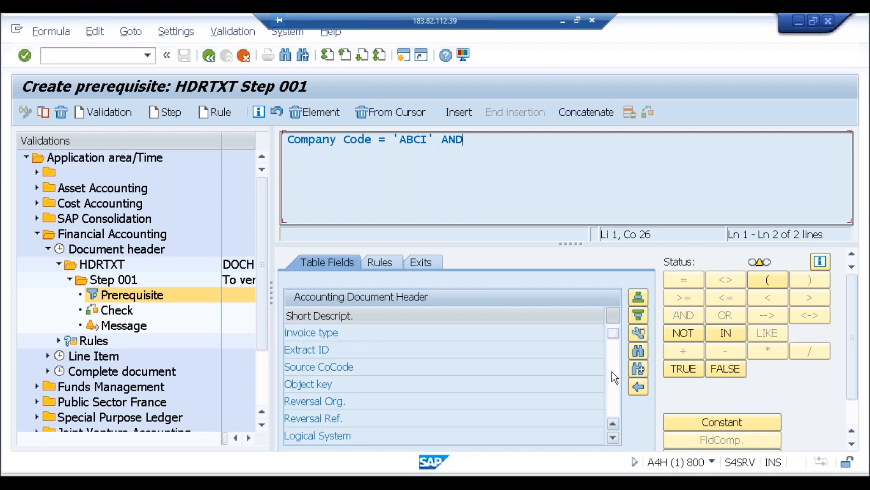
pyautogui.click(612, 372)
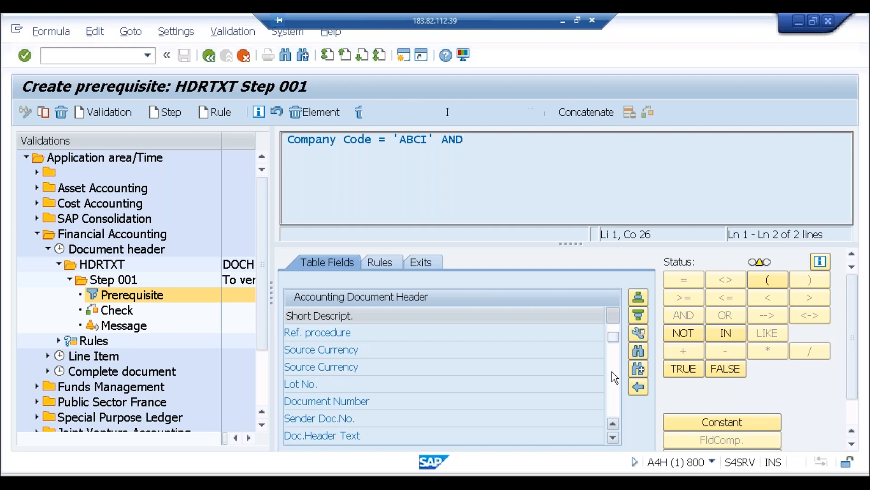
pyautogui.click(612, 371)
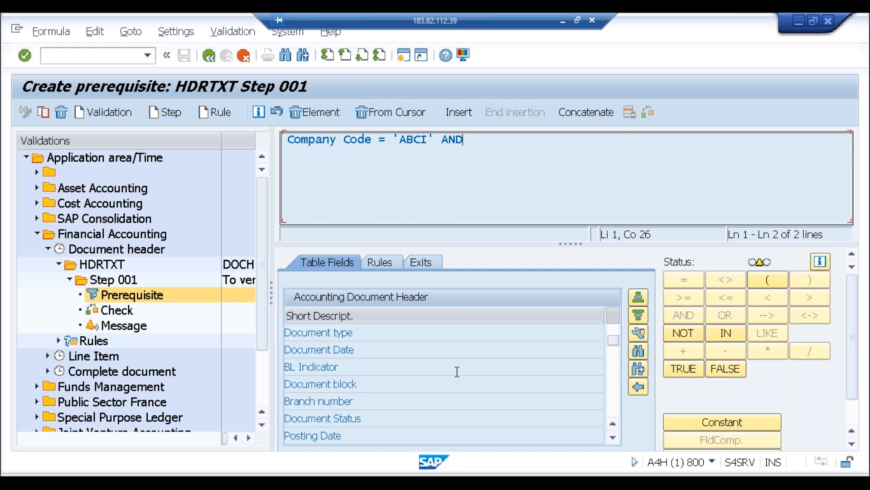
pyautogui.doubleClick(334, 332)
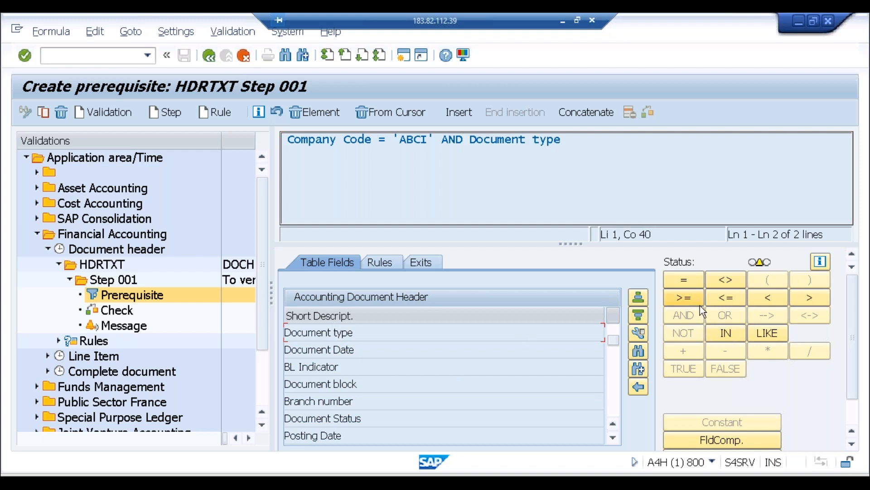
# Complete the prerequisite formula by comparing Document type for equality with the constant SA, picked from its possible values.
pyautogui.click(695, 282)
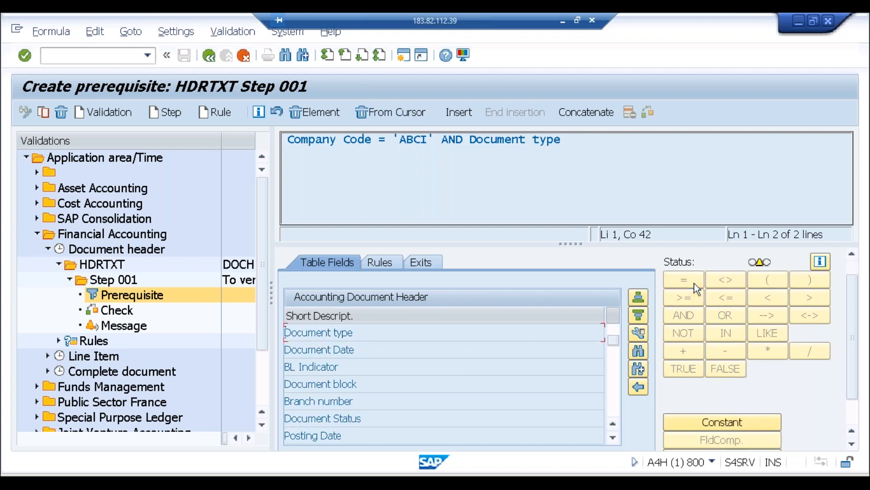
pyautogui.click(695, 422)
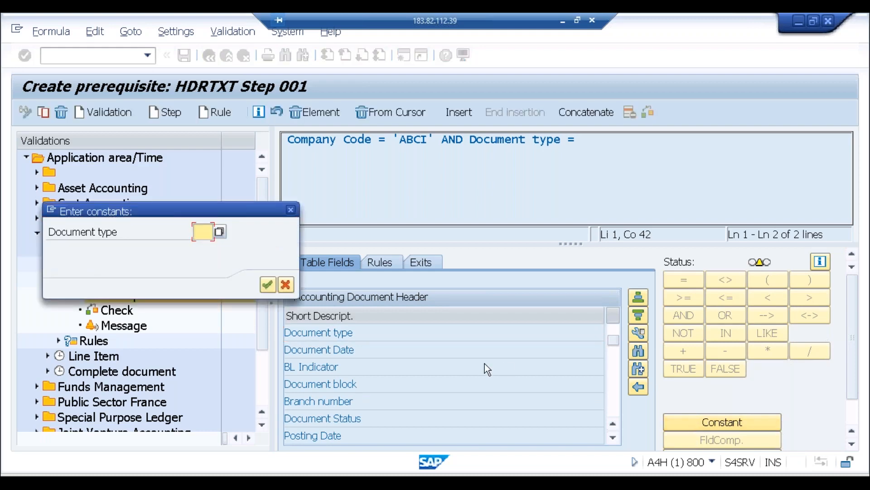
pyautogui.click(219, 231)
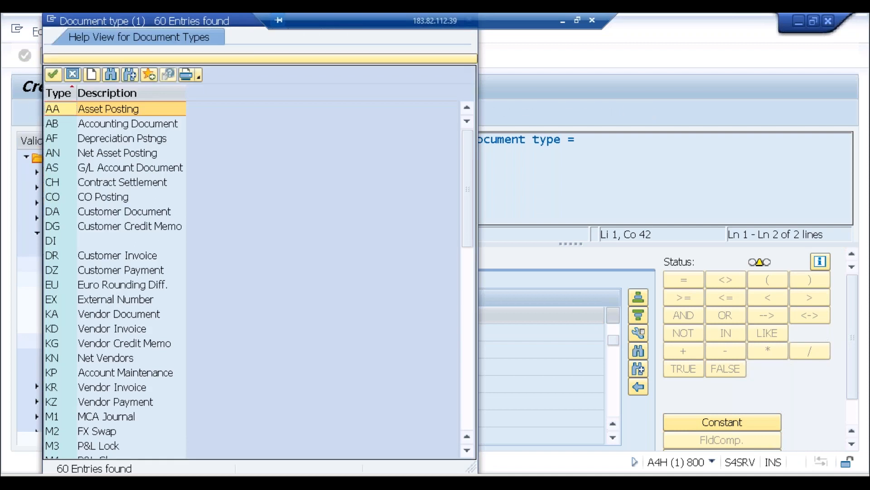
pyautogui.click(462, 316)
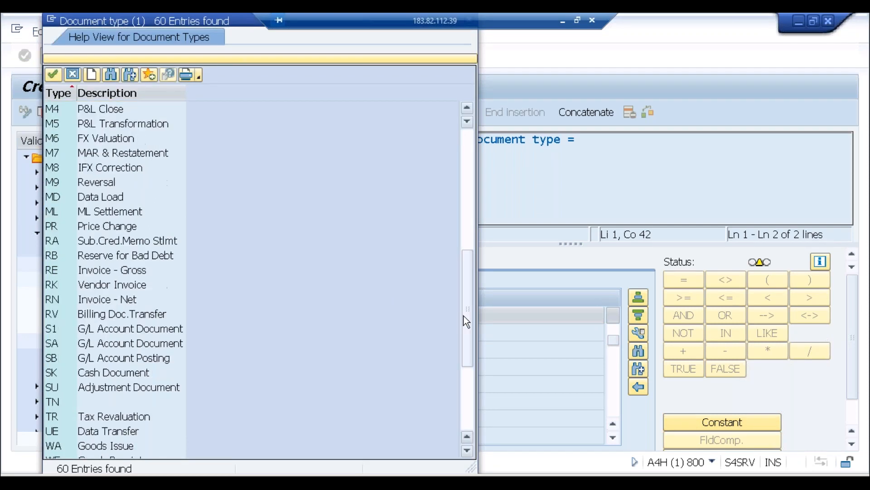
pyautogui.doubleClick(125, 343)
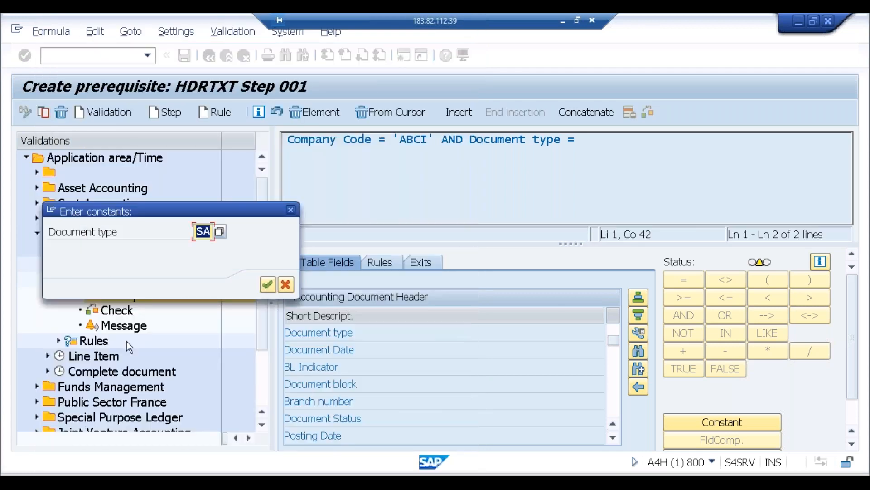
pyautogui.click(268, 284)
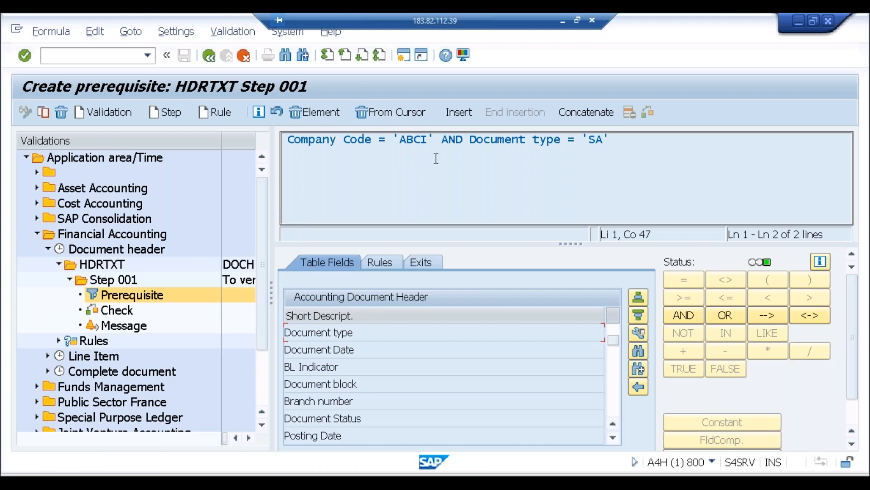
pyautogui.click(434, 140)
pyautogui.click(627, 150)
# Open the check of Step 001 and insert the Doc.Header Text field from the Accounting Document Header structure.
pyautogui.click(116, 312)
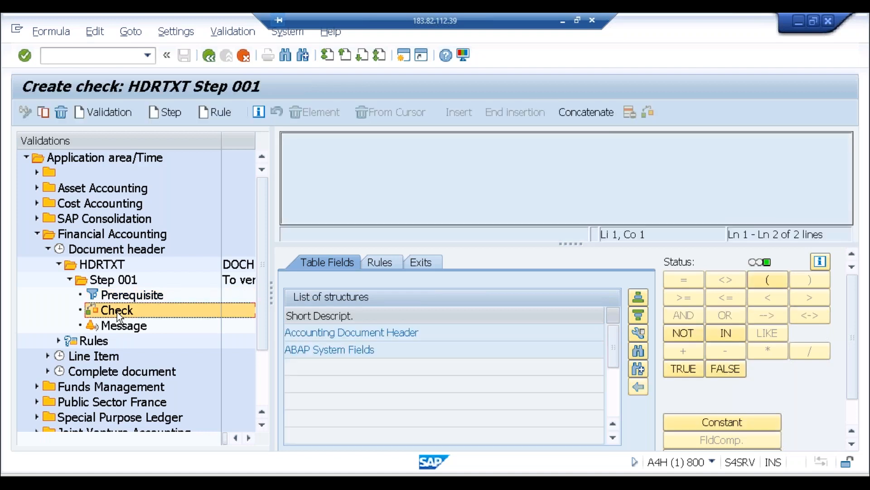
pyautogui.doubleClick(351, 331)
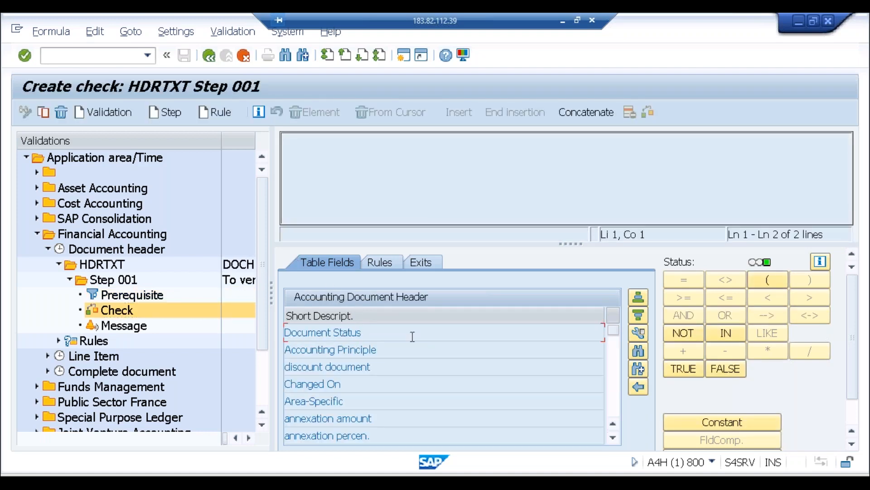
pyautogui.click(610, 373)
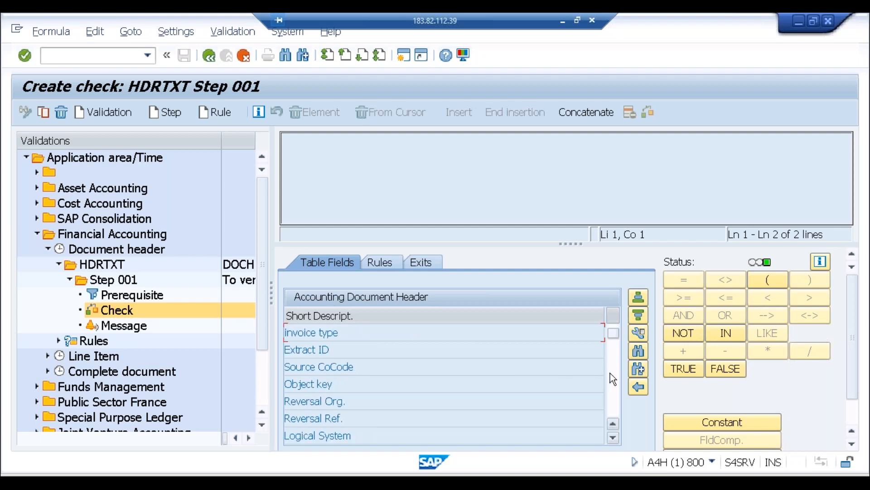
pyautogui.click(610, 373)
pyautogui.click(610, 373)
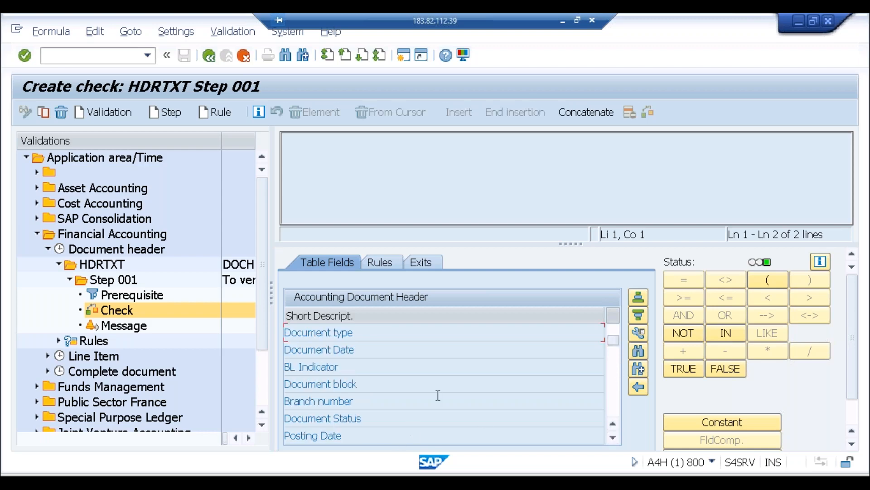
pyautogui.click(616, 328)
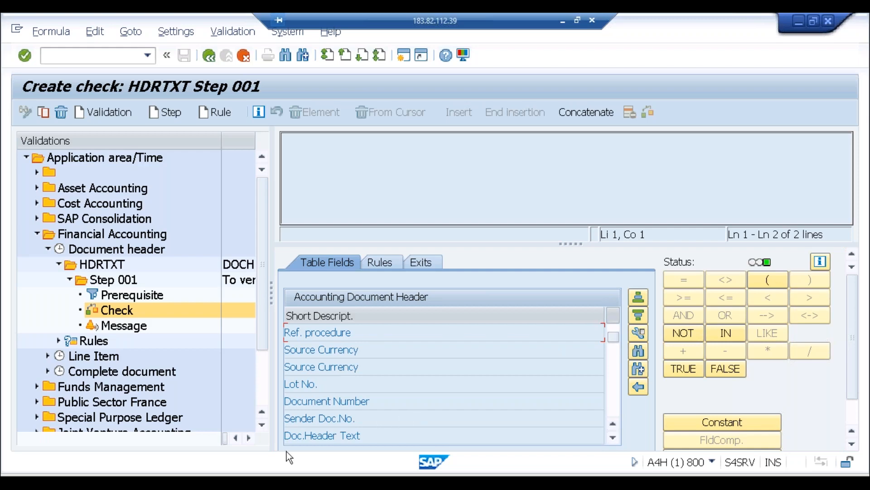
pyautogui.doubleClick(313, 436)
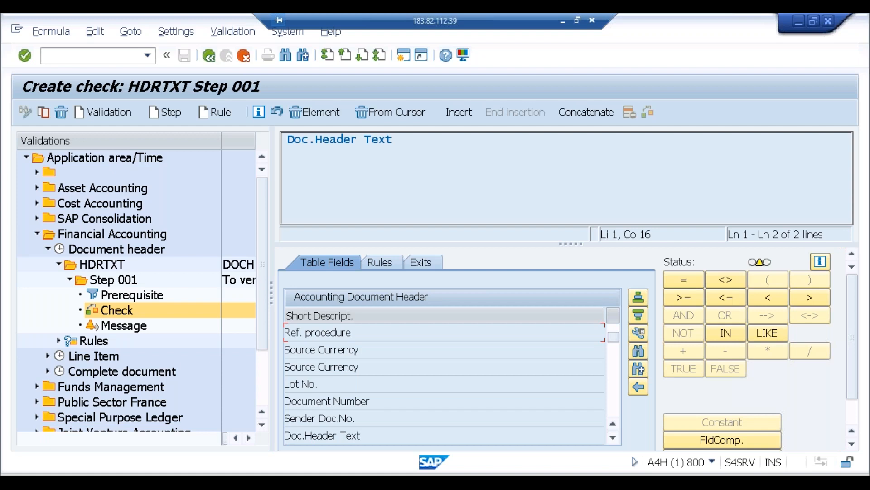
# Complete the check formula so that Doc.Header Text is not equal (<>) to an empty constant.
pyautogui.click(727, 284)
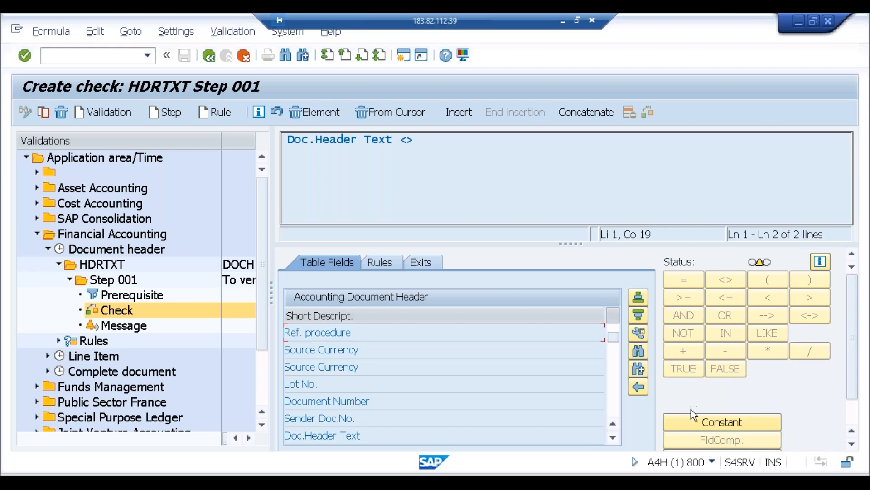
pyautogui.click(691, 422)
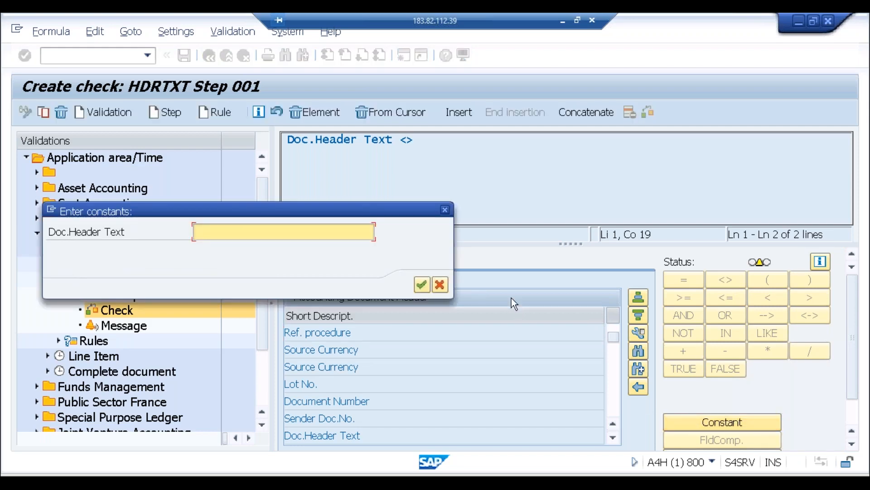
pyautogui.click(421, 286)
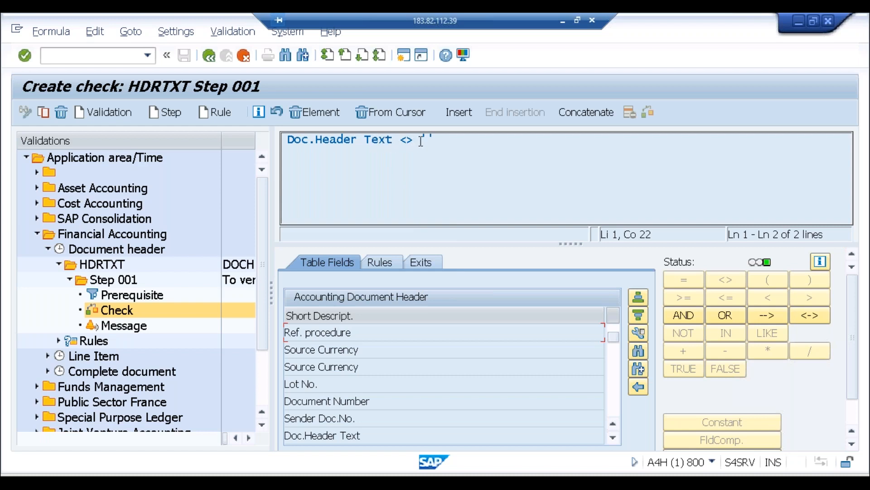
pyautogui.click(442, 148)
# Open the message settings of Step 001, start maintaining message class /CCEE/RSFIAA, and cancel the object editing dialog.
pyautogui.click(140, 327)
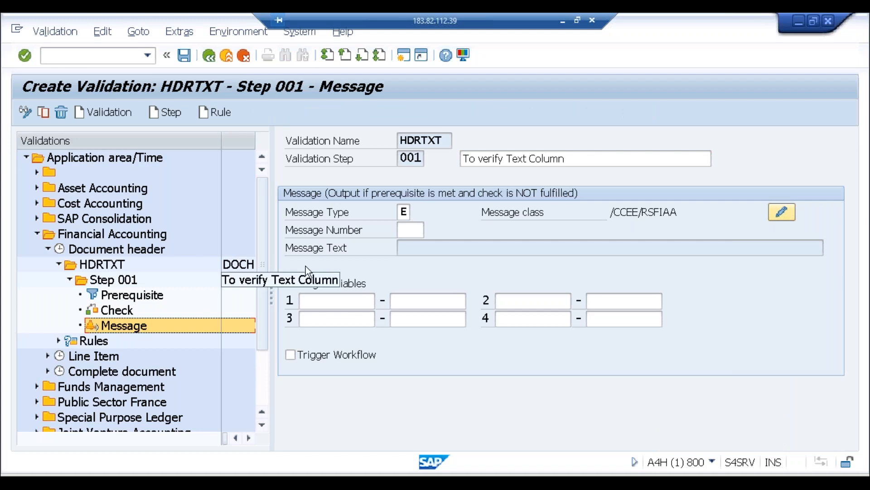
pyautogui.click(404, 212)
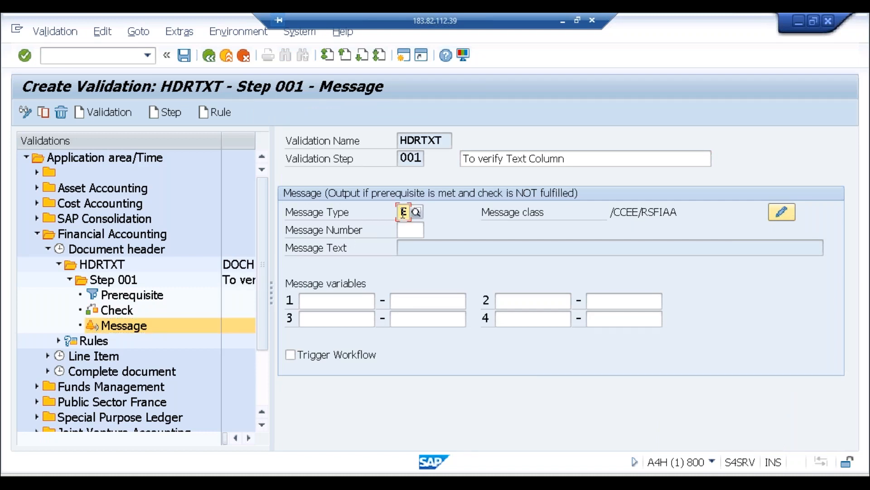
pyautogui.click(411, 233)
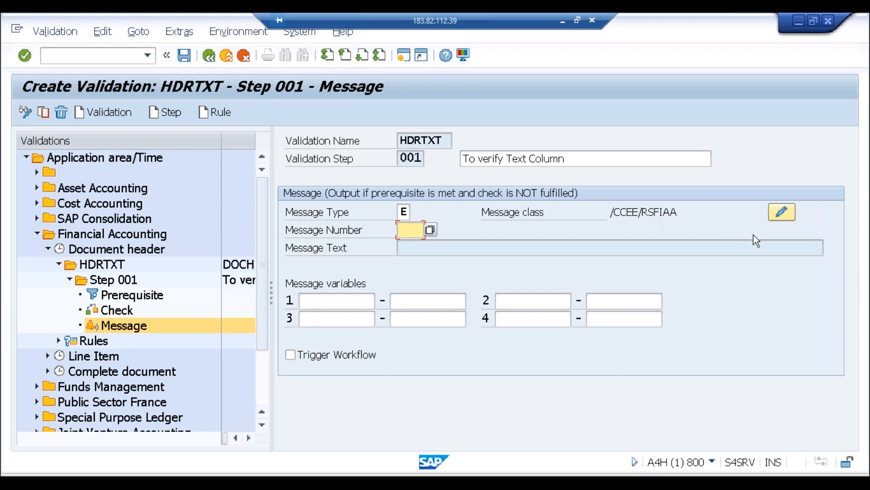
pyautogui.click(782, 219)
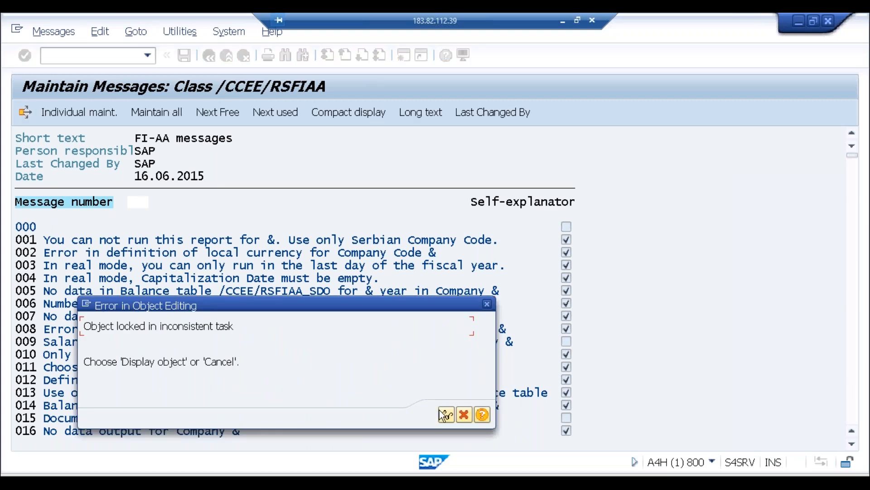
pyautogui.click(463, 418)
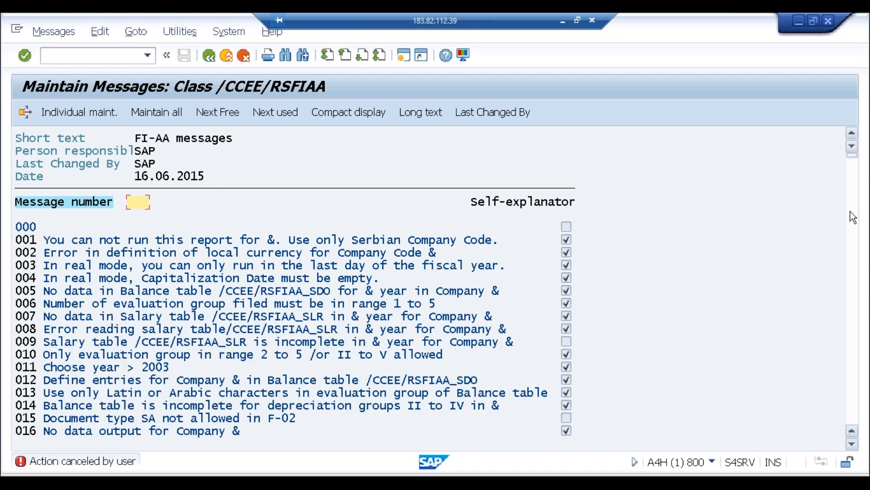
# Open message 024 for individual maintenance and enter the text "Please enter Doc Header Text".
pyautogui.click(855, 212)
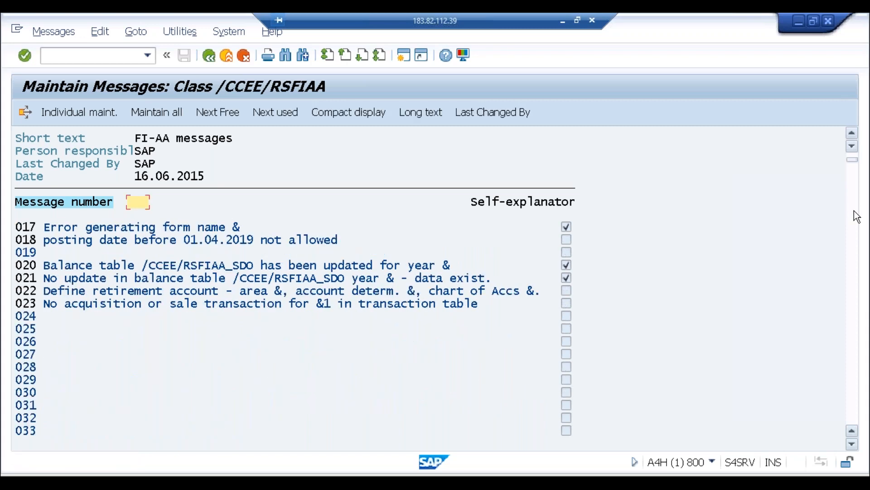
pyautogui.doubleClick(65, 321)
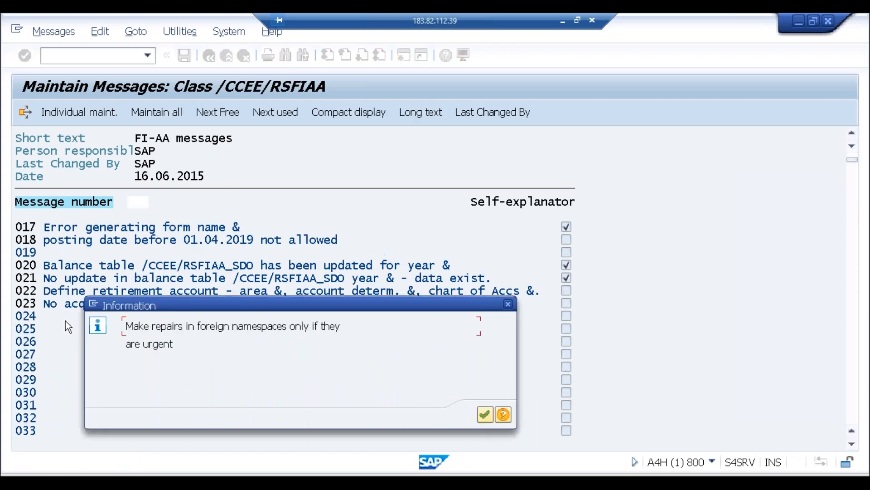
pyautogui.press('Return')
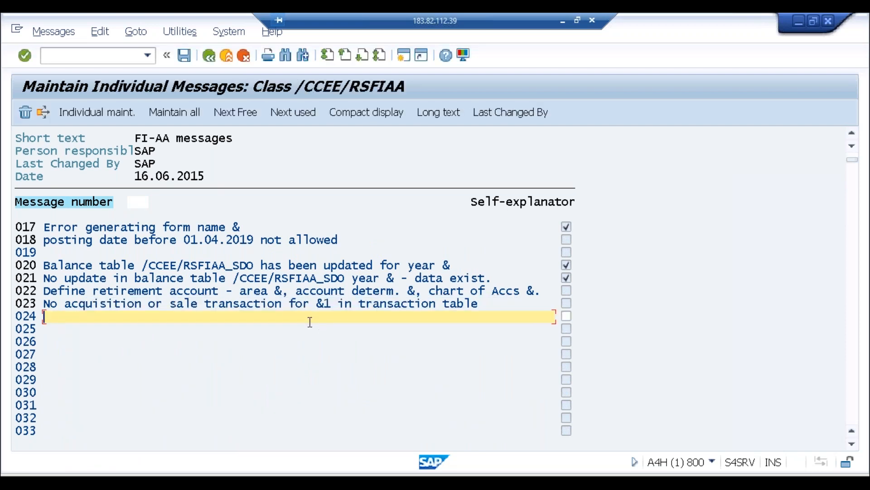
pyautogui.write('Please enter ')
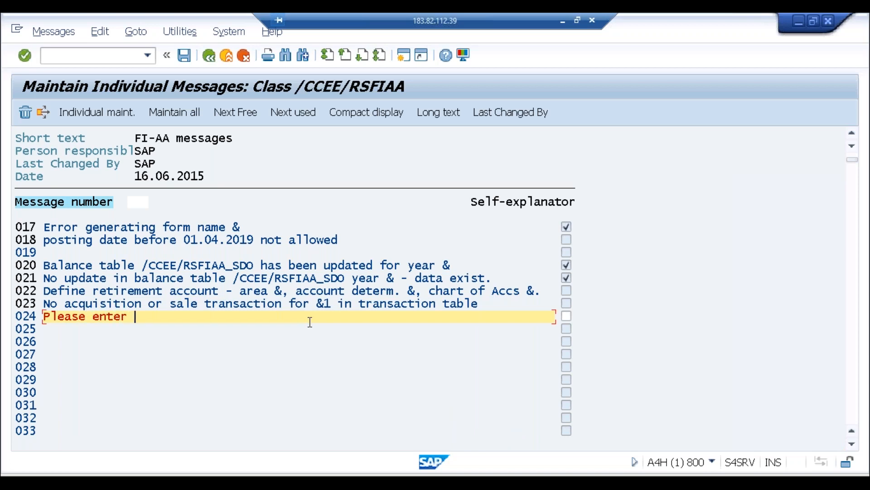
pyautogui.write('Doc Header Text')
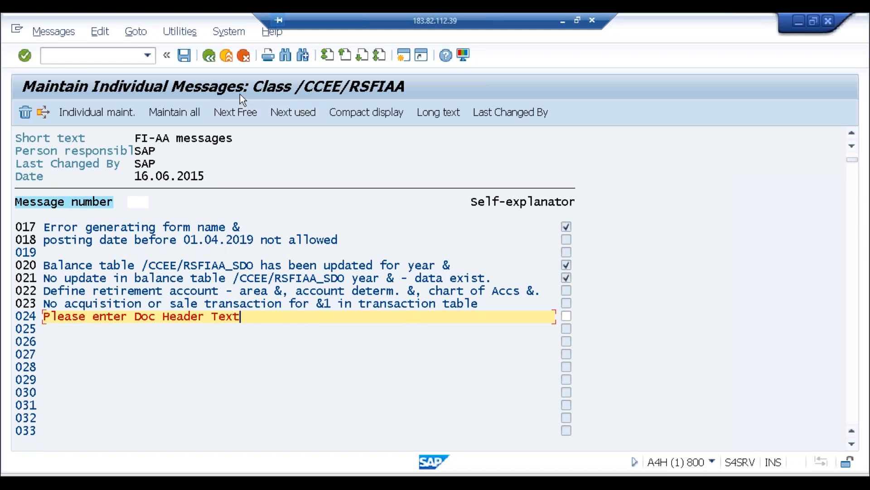
# Try to save message 024 under workbench request A4HK900053, then return to the message settings of Step 001.
pyautogui.click(184, 56)
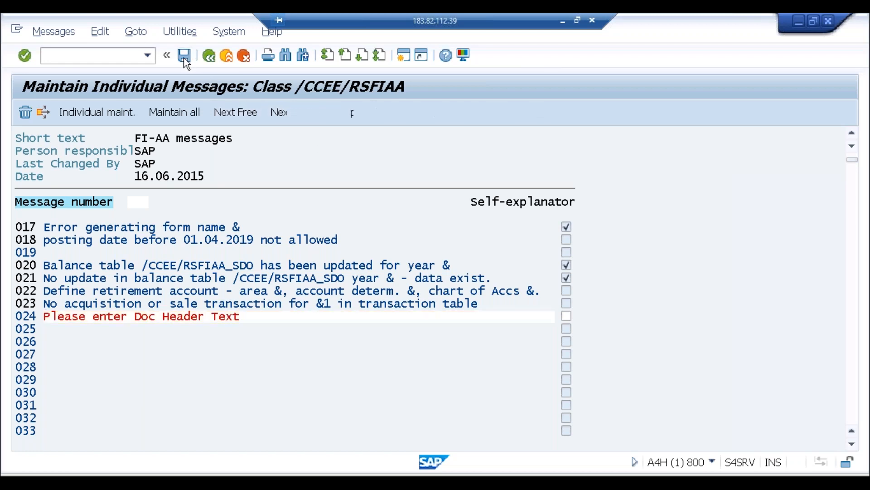
pyautogui.click(358, 275)
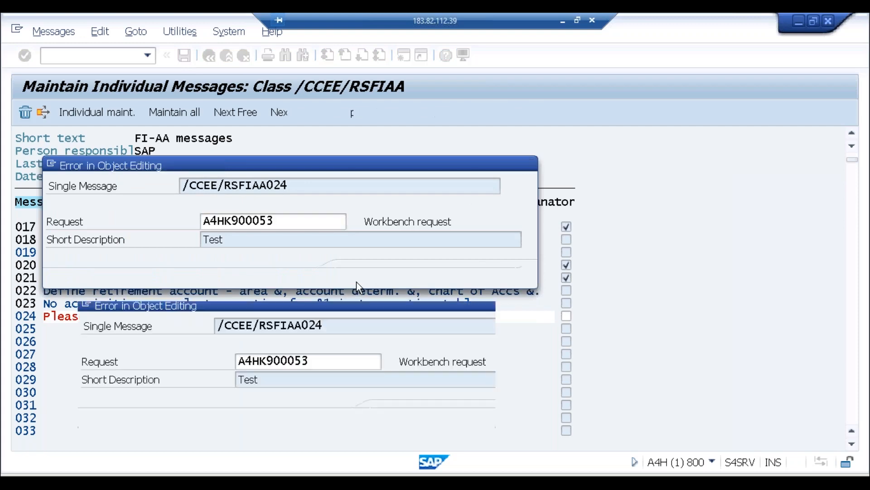
pyautogui.press('Return')
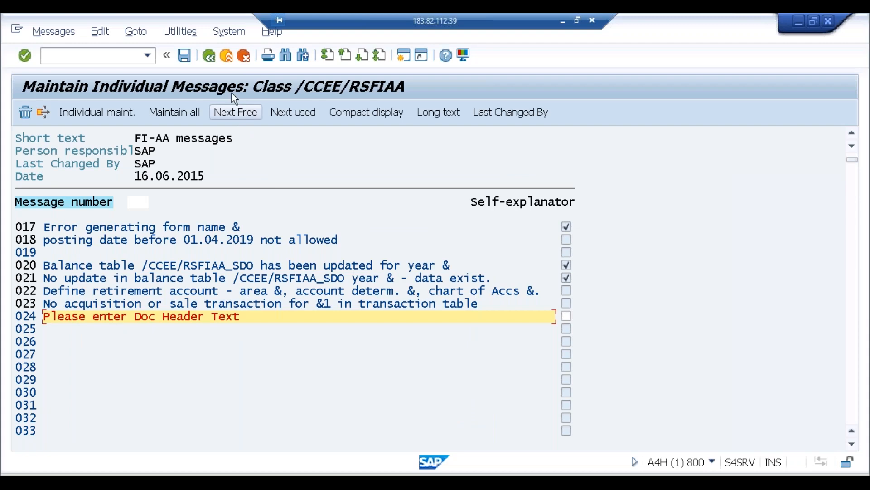
pyautogui.click(185, 58)
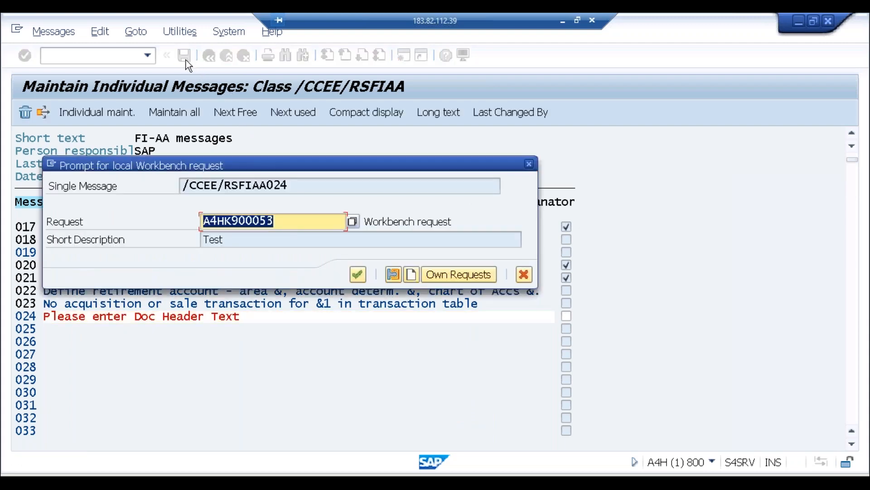
pyautogui.click(362, 280)
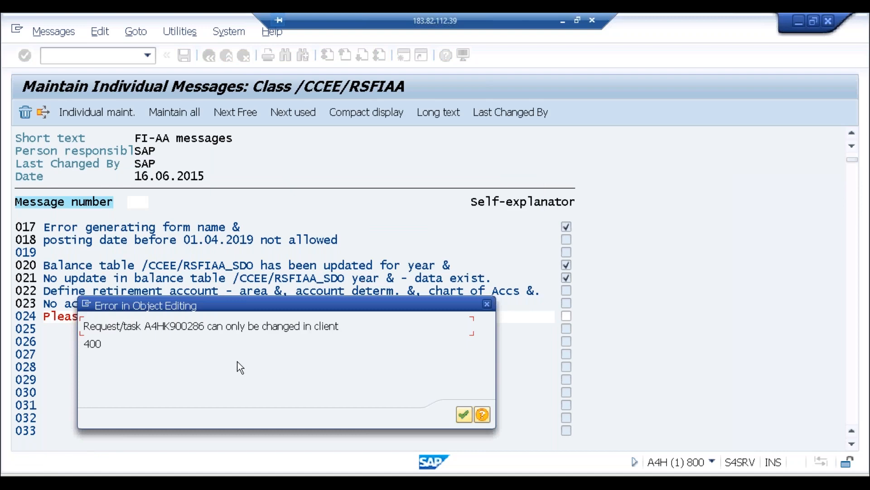
pyautogui.click(463, 414)
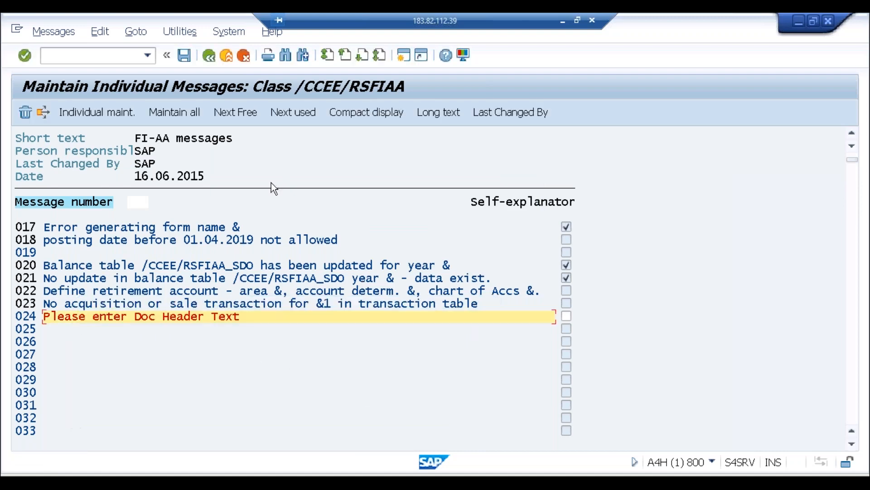
pyautogui.click(209, 56)
pyautogui.click(346, 295)
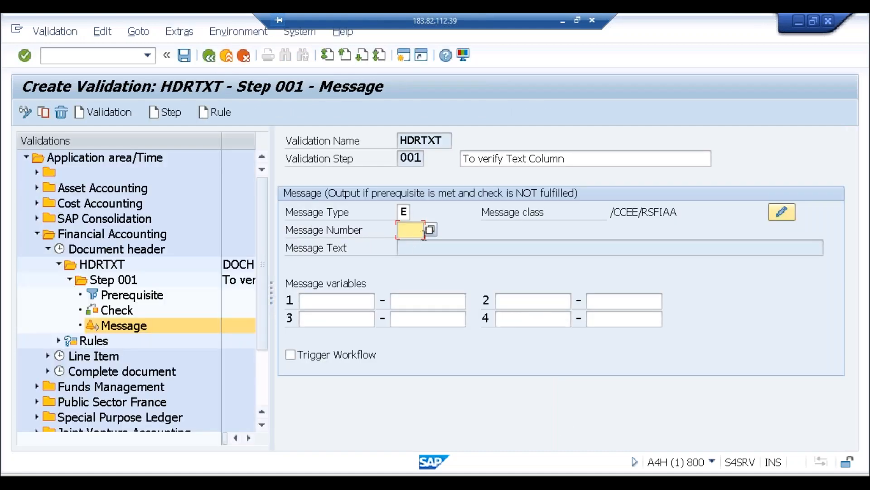
# Assign message number 011 from message class /CCEE/RSFIAA to Step 001 and save validation HDRTXT.
pyautogui.click(431, 233)
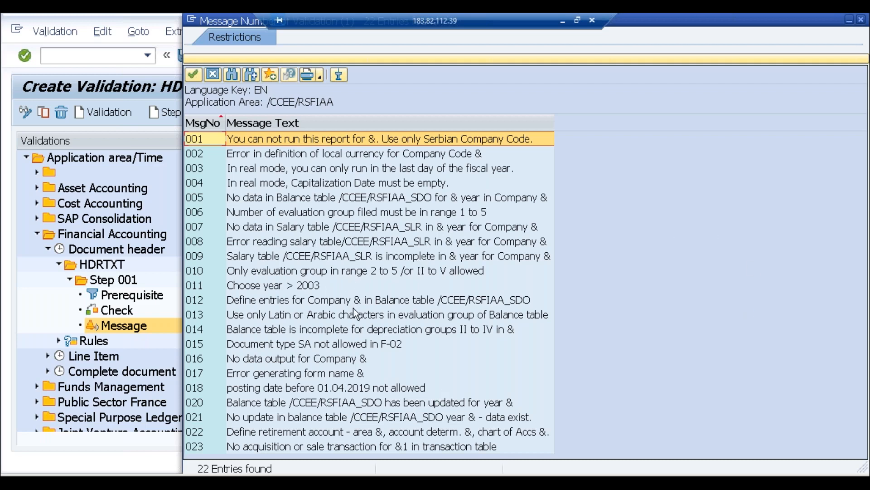
pyautogui.click(351, 388)
pyautogui.press('Down')
pyautogui.press('Down')
pyautogui.press('Down')
pyautogui.press('Down')
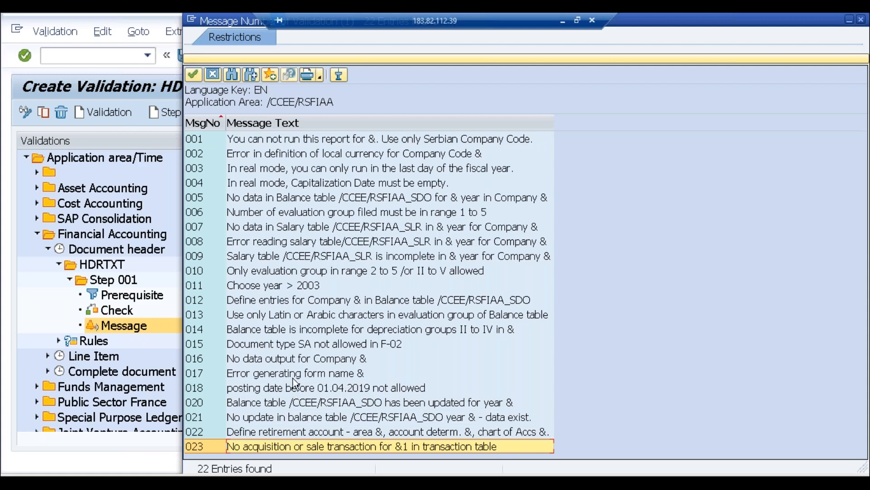
pyautogui.click(295, 290)
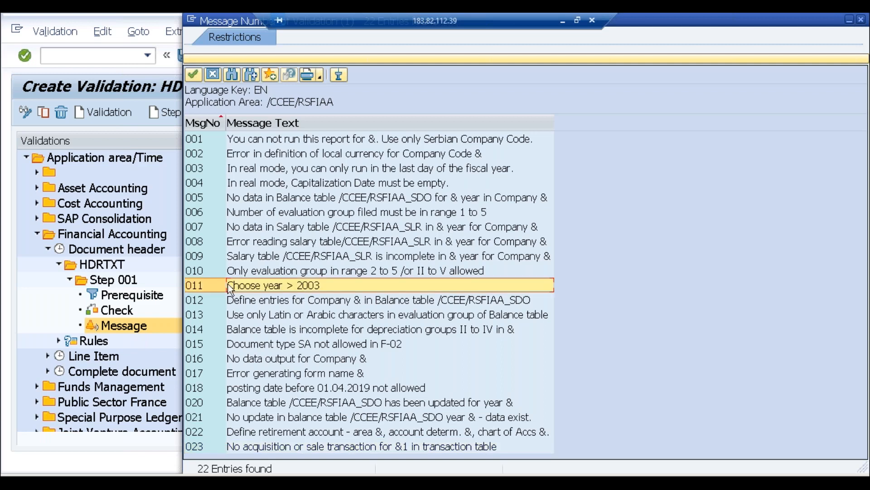
pyautogui.doubleClick(250, 284)
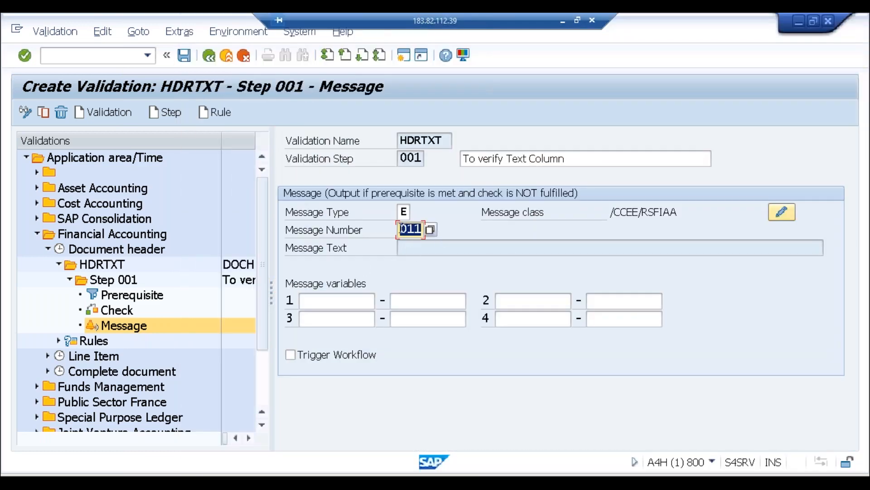
pyautogui.click(189, 59)
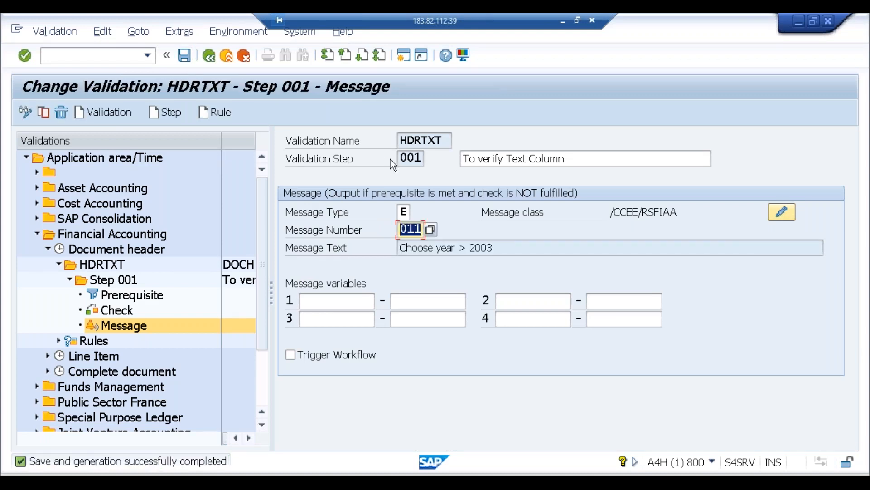
pyautogui.click(449, 138)
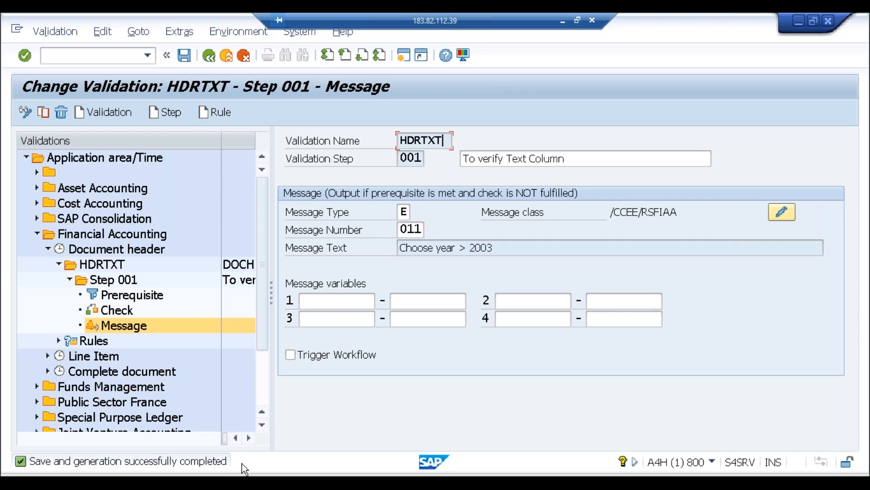
# Switch to the Notepad notes and review the example's prerequisite, check and message lines.
pyautogui.hotkey('alt', 'Tab')
pyautogui.click(222, 370)
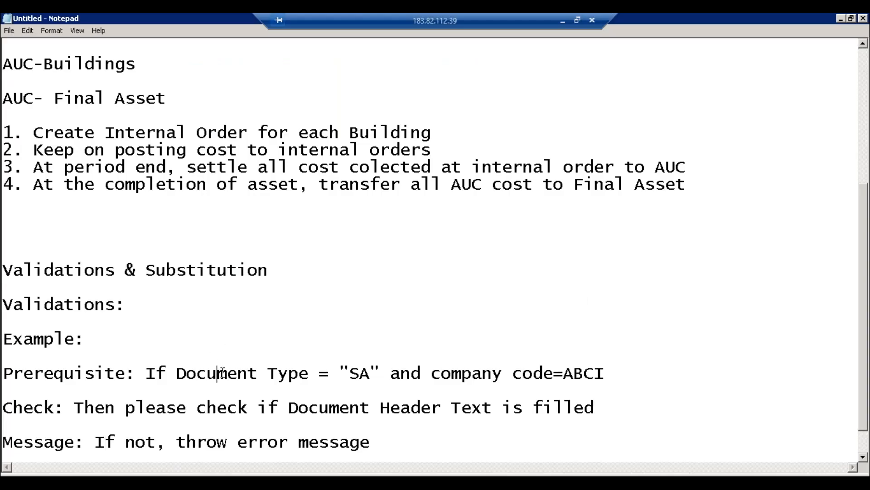
pyautogui.click(359, 372)
pyautogui.click(596, 375)
pyautogui.click(197, 409)
pyautogui.click(472, 409)
pyautogui.click(263, 442)
# In SAP's Display IMG session, open Validation in Accounting Documents and start a new entry for company code ABCI with callup point 1 (Document header).
pyautogui.click(185, 480)
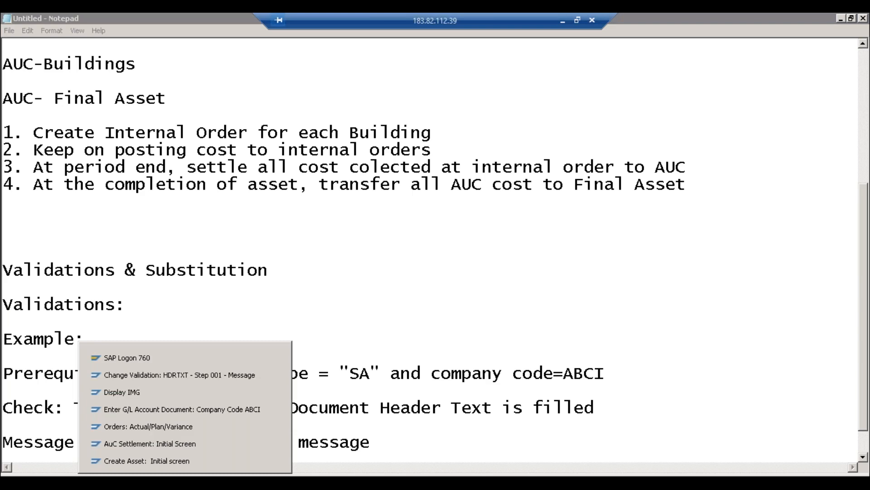
pyautogui.click(199, 391)
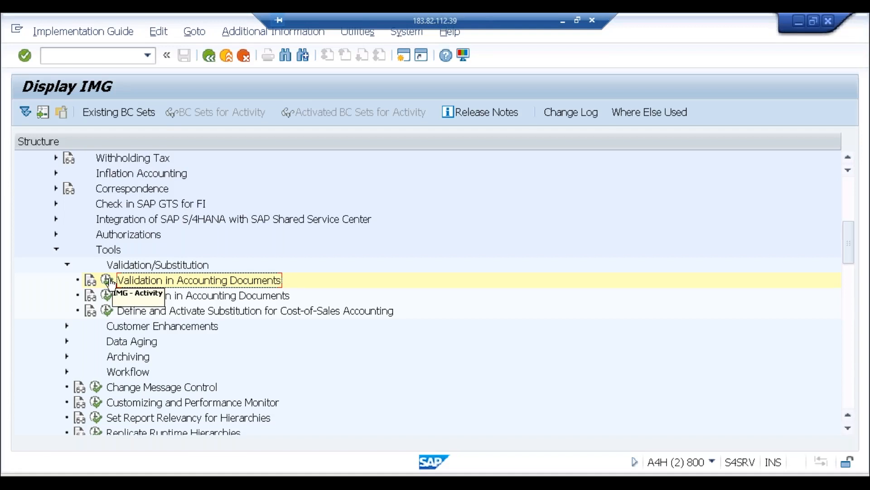
pyautogui.click(108, 282)
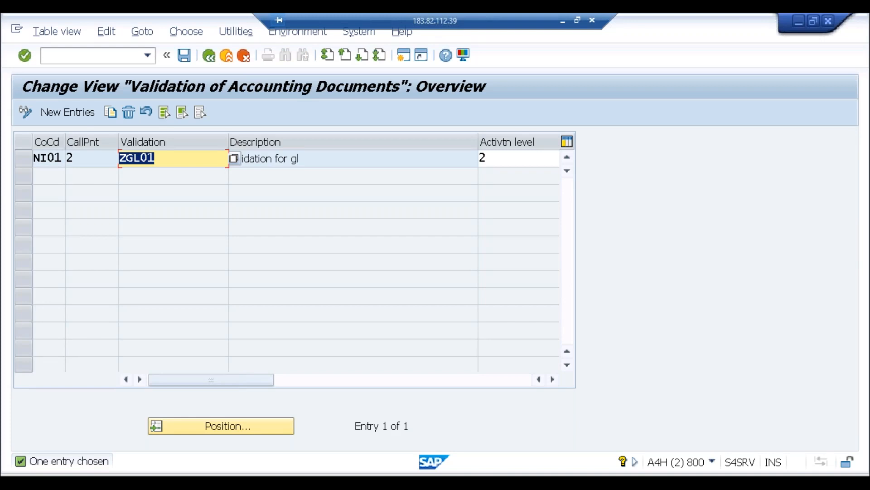
pyautogui.click(83, 112)
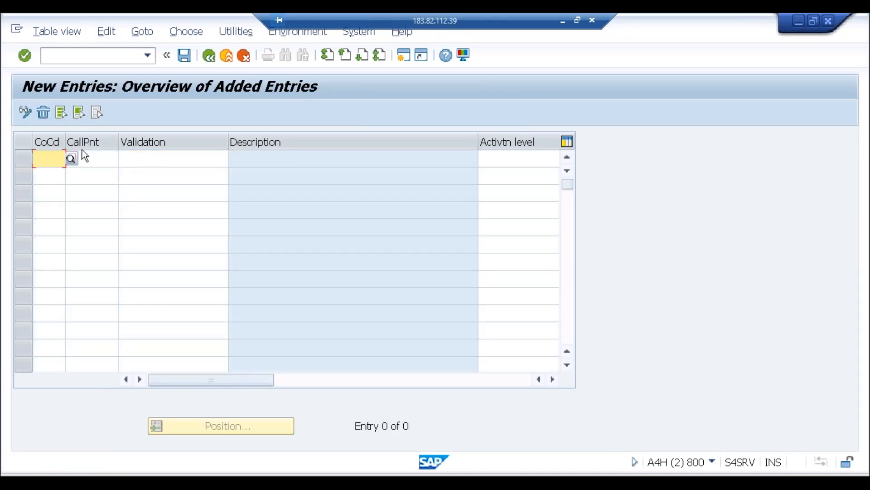
pyautogui.write('ABCI')
pyautogui.click(82, 158)
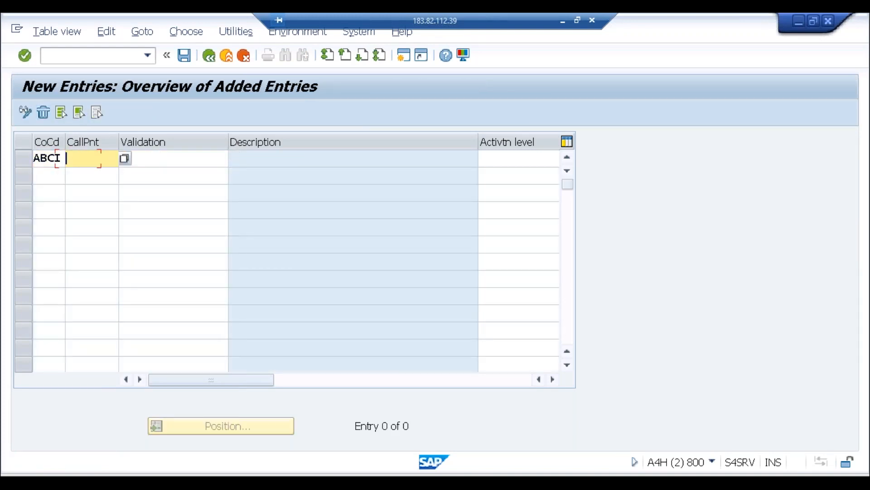
pyautogui.click(125, 158)
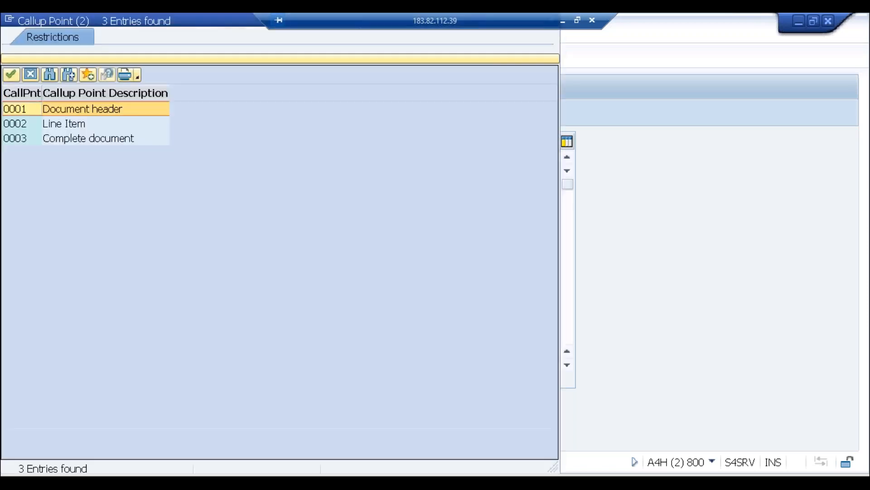
pyautogui.doubleClick(90, 107)
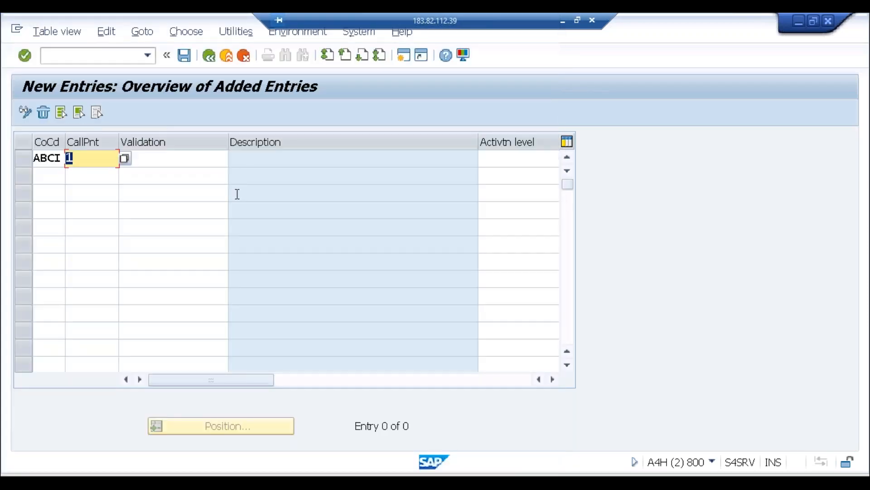
# Assign validation HDRTXT to the ABCI entry with activation level 1 (Active) and save it under customizing request A4HK903165.
pyautogui.click(189, 162)
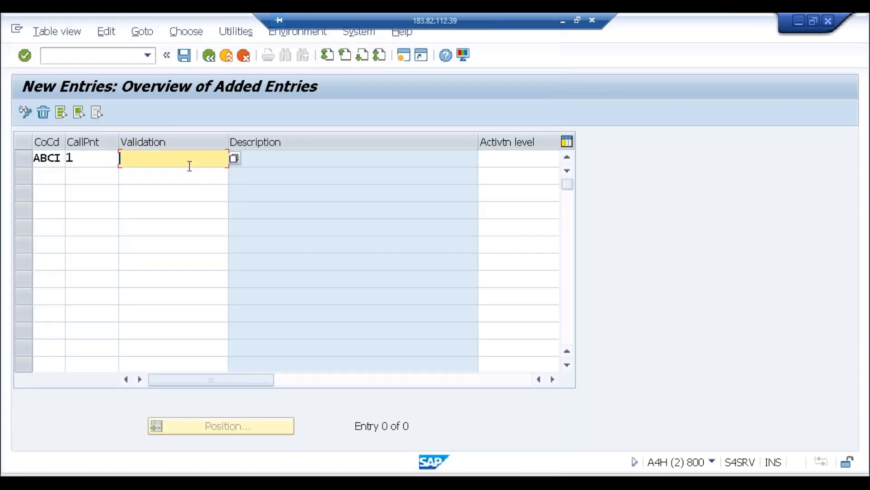
pyautogui.click(233, 158)
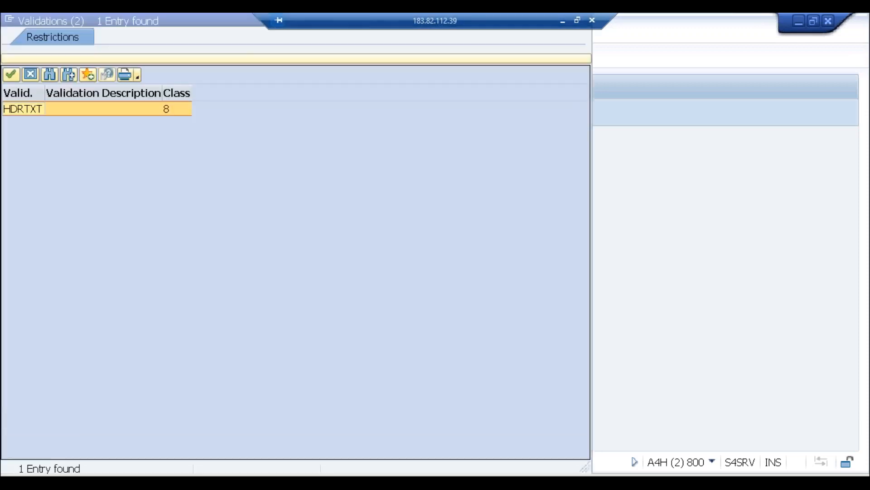
pyautogui.doubleClick(93, 114)
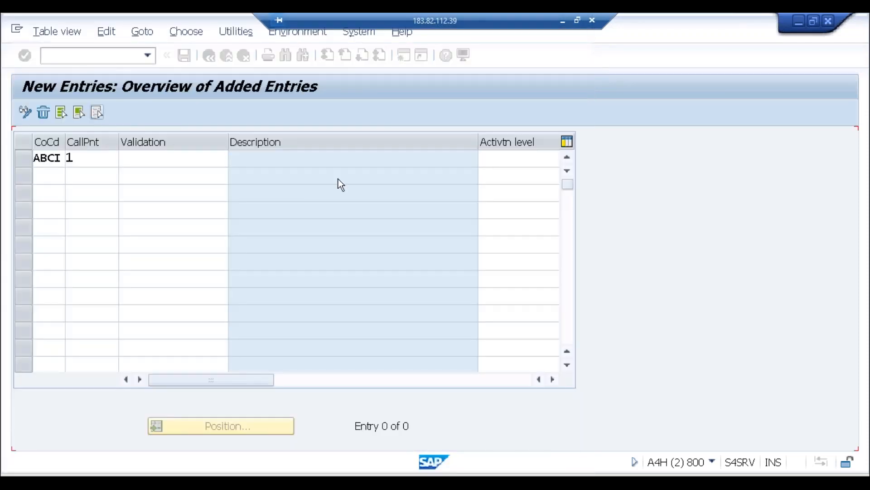
pyautogui.click(550, 163)
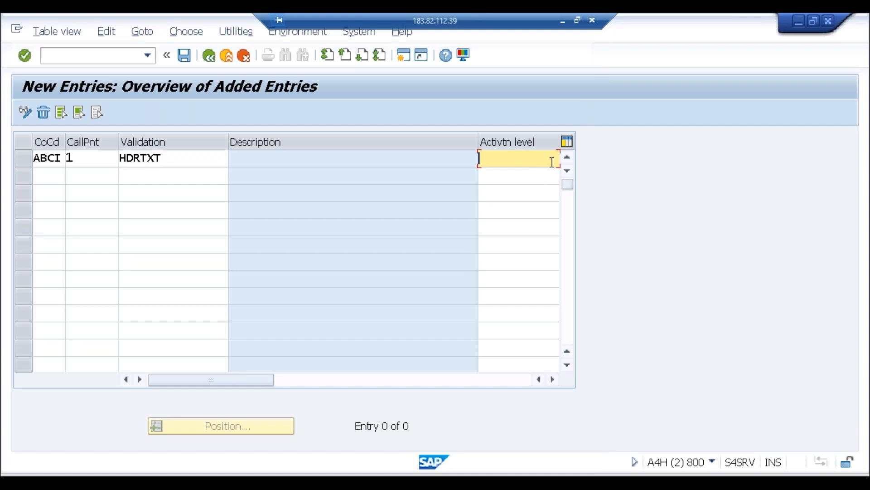
pyautogui.click(552, 162)
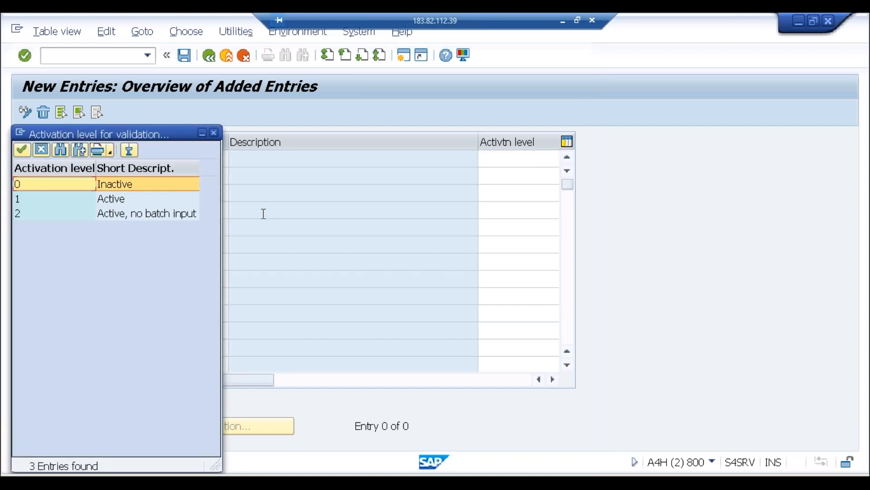
pyautogui.click(106, 201)
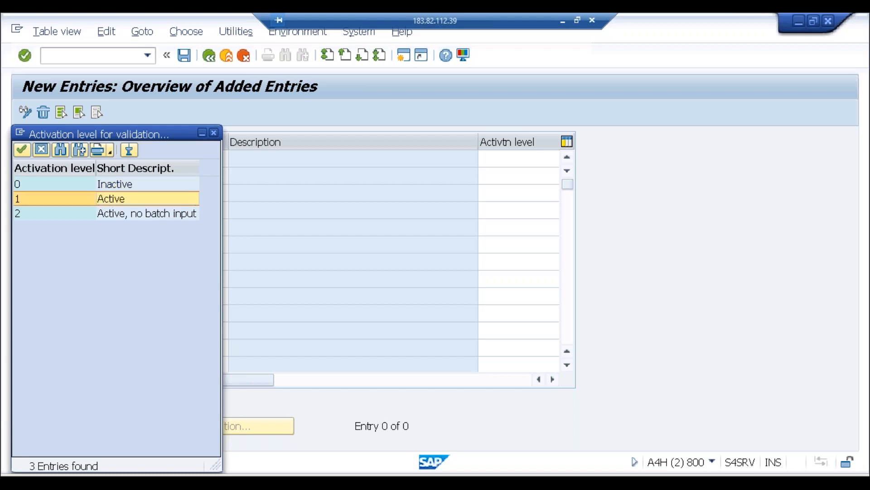
pyautogui.click(105, 200)
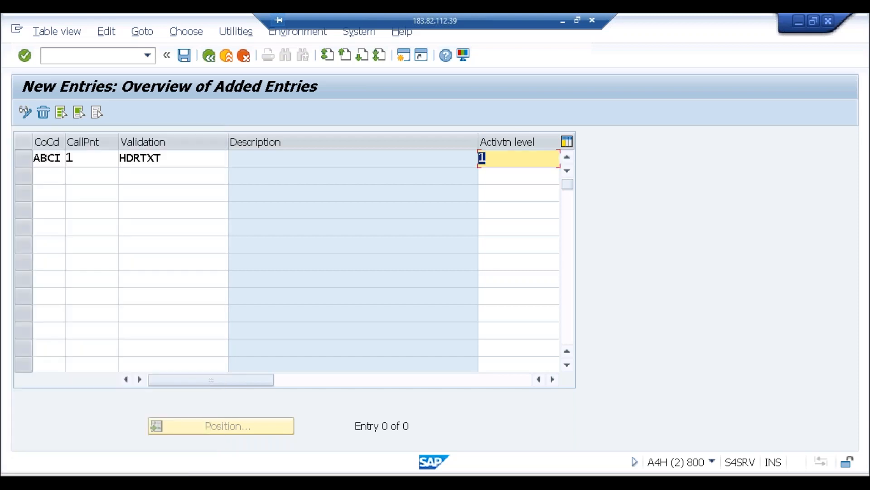
pyautogui.click(183, 56)
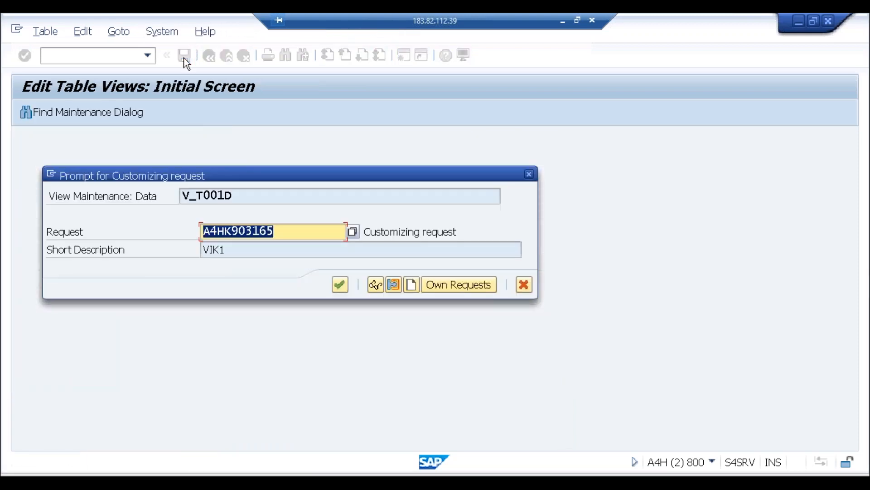
pyautogui.press('Return')
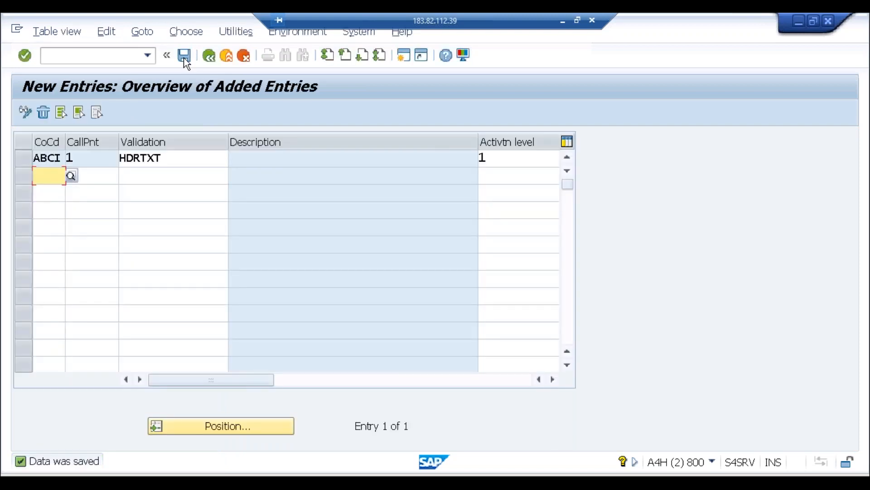
# Test the validation in transaction FB50 by entering document date 09122019 and confirming with the header text left empty.
pyautogui.click(109, 53)
pyautogui.write('/nfb')
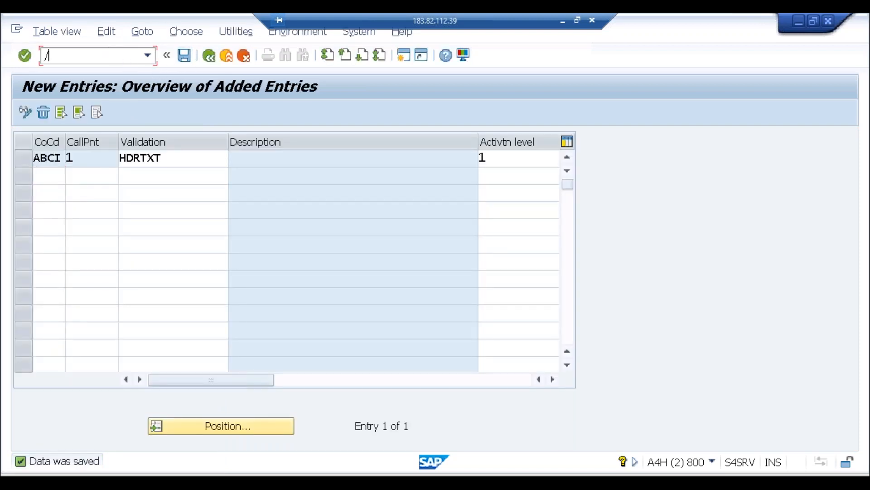
pyautogui.write('50')
pyautogui.press('Return')
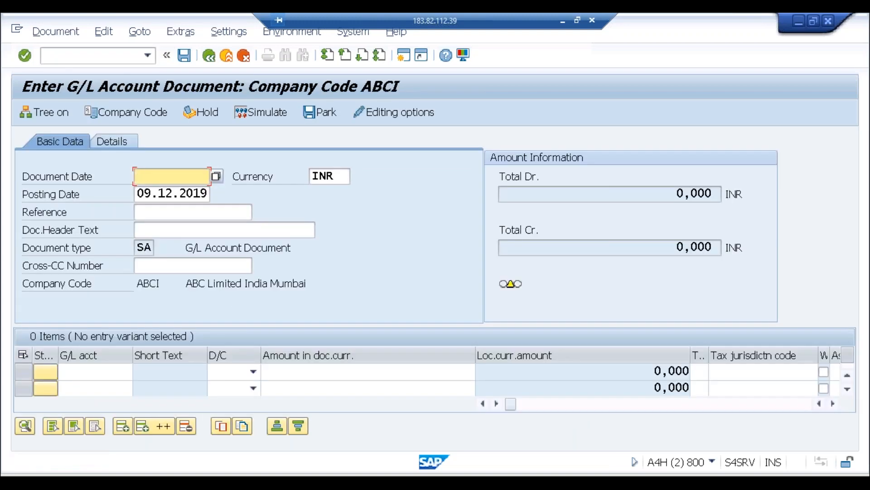
pyautogui.write('091')
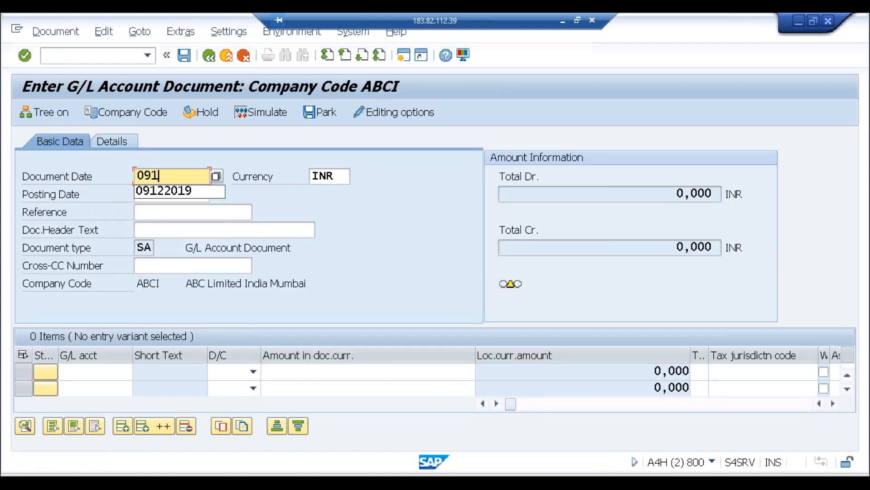
pyautogui.write('22019')
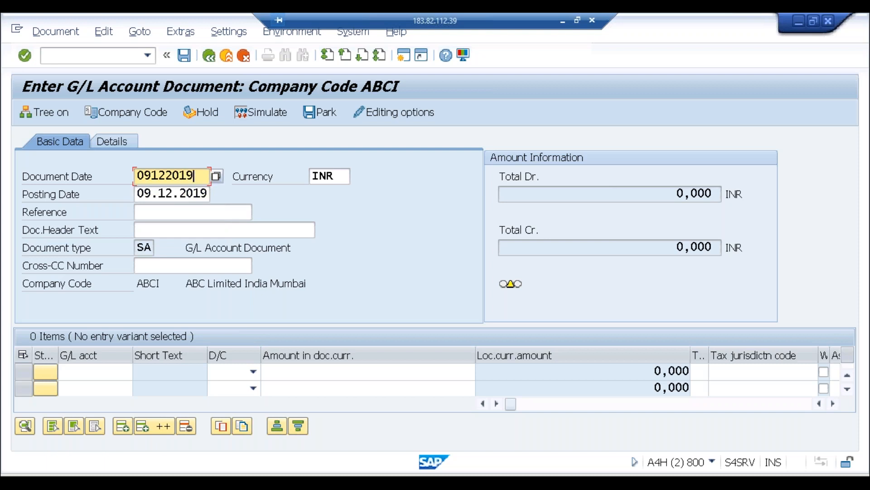
pyautogui.press('Return')
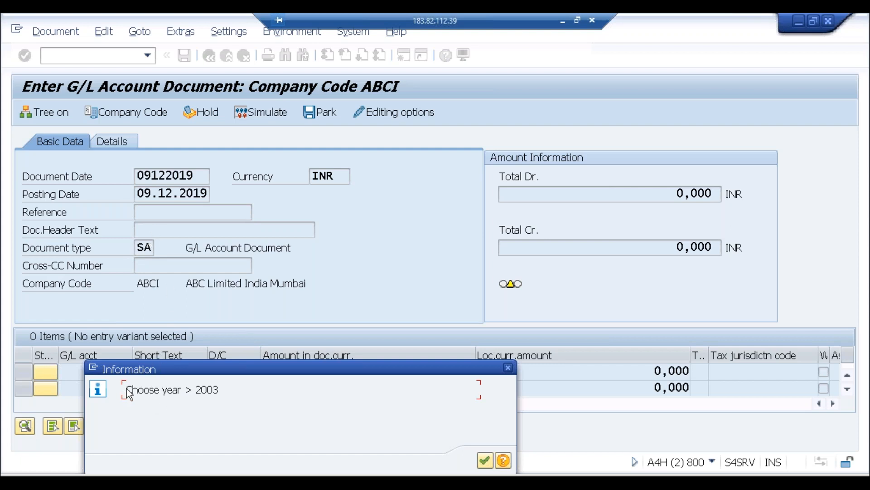
pyautogui.moveTo(128, 390); pyautogui.dragTo(230, 390)
pyautogui.click(230, 389)
# Return to validation maintenance, view the Document header, Line Item and Complete document callup points, and switch back to the G/L document entry.
pyautogui.hotkey('alt', 'Tab')
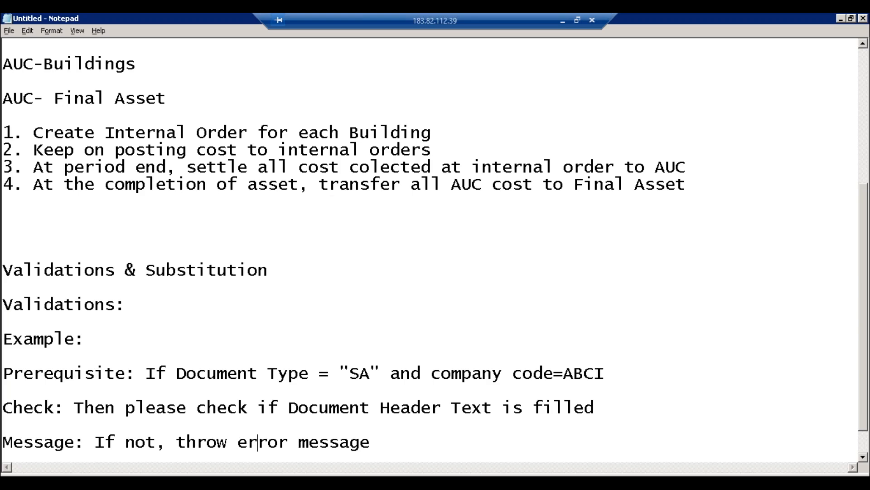
pyautogui.hotkey('alt', 'Tab')
pyautogui.hotkey('alt', 'Tab')
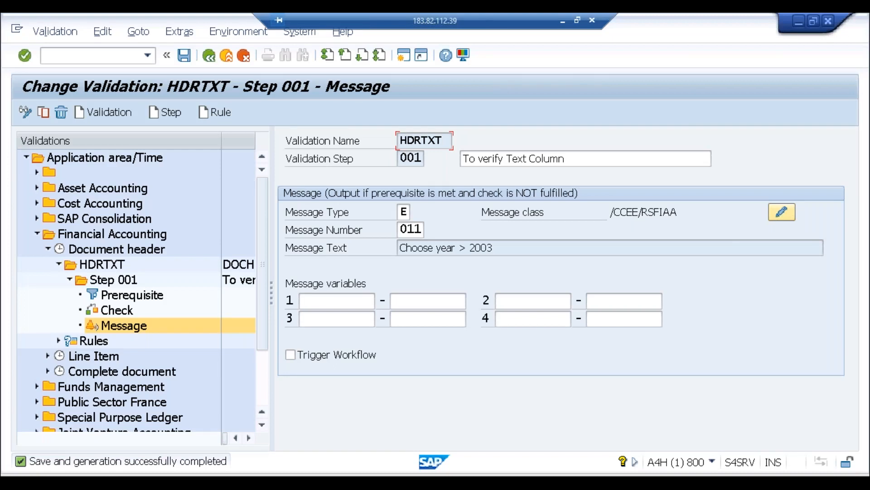
pyautogui.click(48, 249)
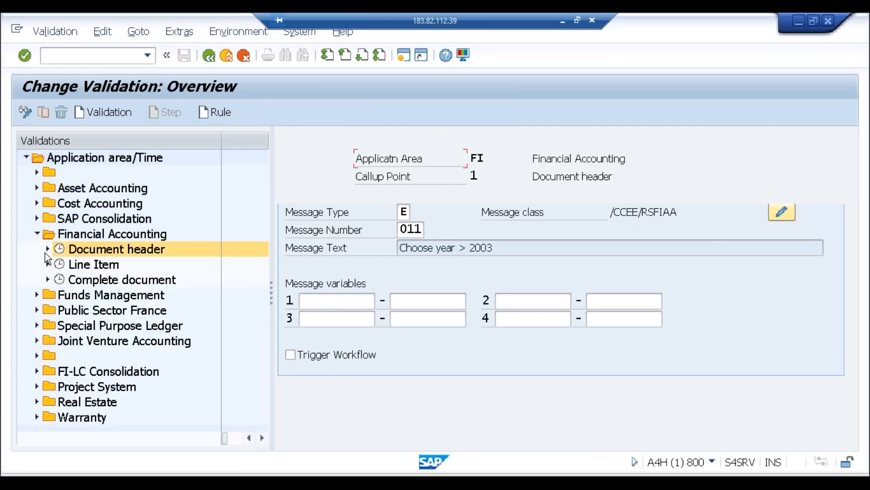
pyautogui.click(72, 266)
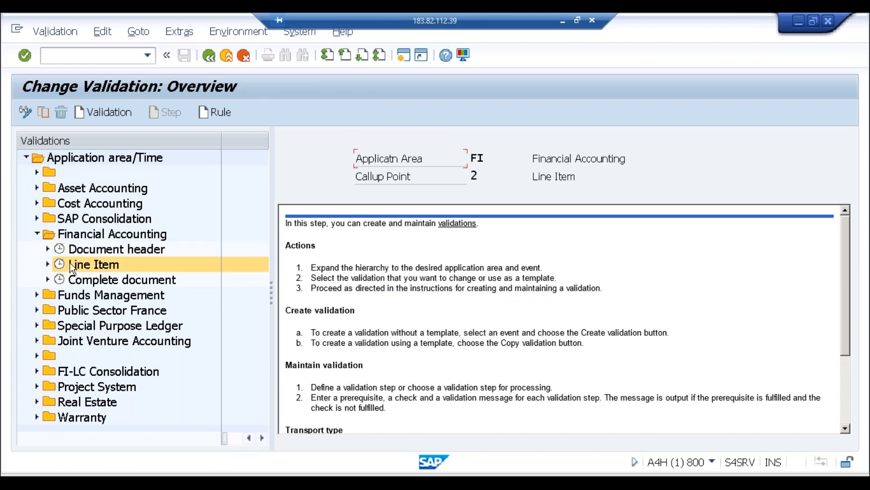
pyautogui.click(86, 283)
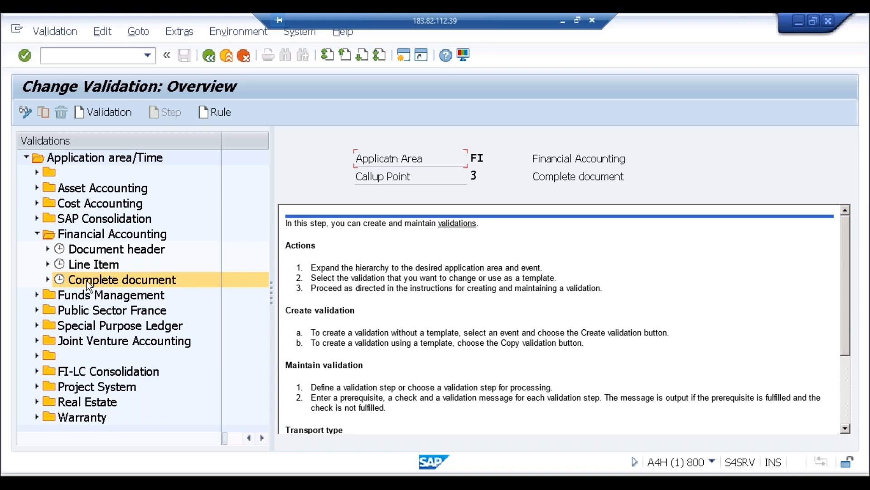
pyautogui.click(108, 254)
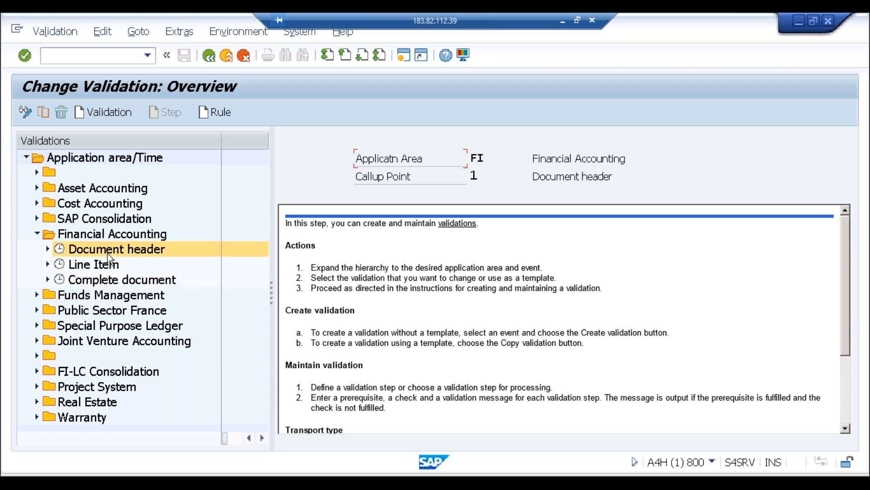
pyautogui.hotkey('alt', 'Tab')
pyautogui.hotkey('alt', 'Tab')
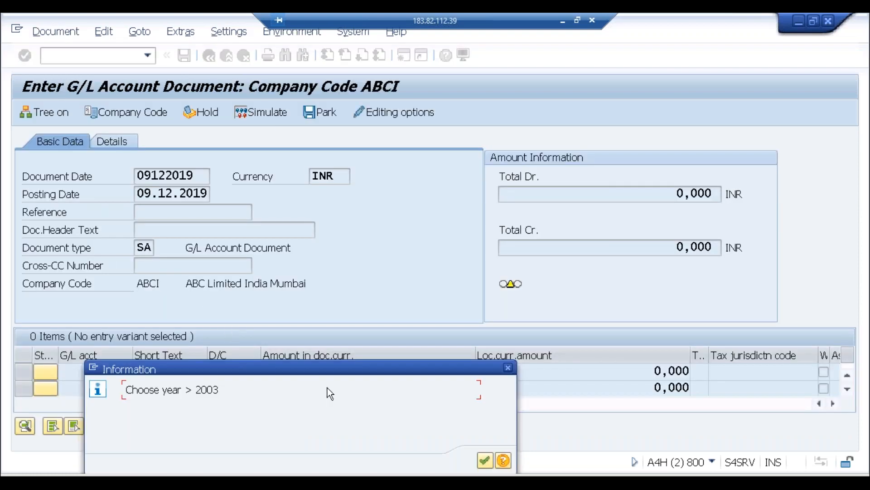
# Dismiss the information message and look over the reference, header text and line item fields of the G/L account document.
pyautogui.click(509, 368)
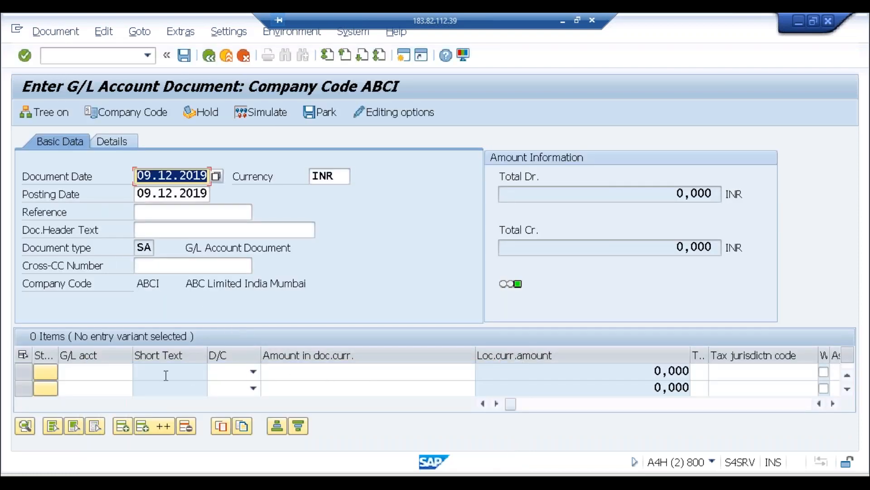
pyautogui.click(118, 373)
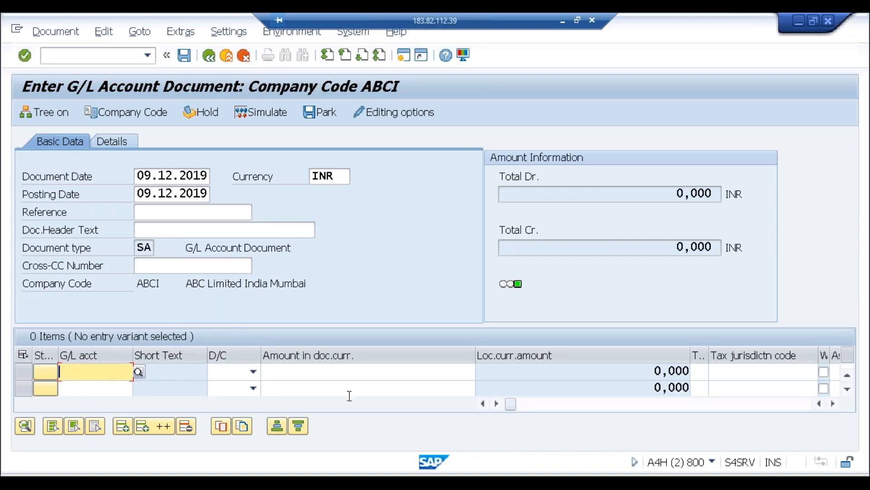
pyautogui.click(750, 378)
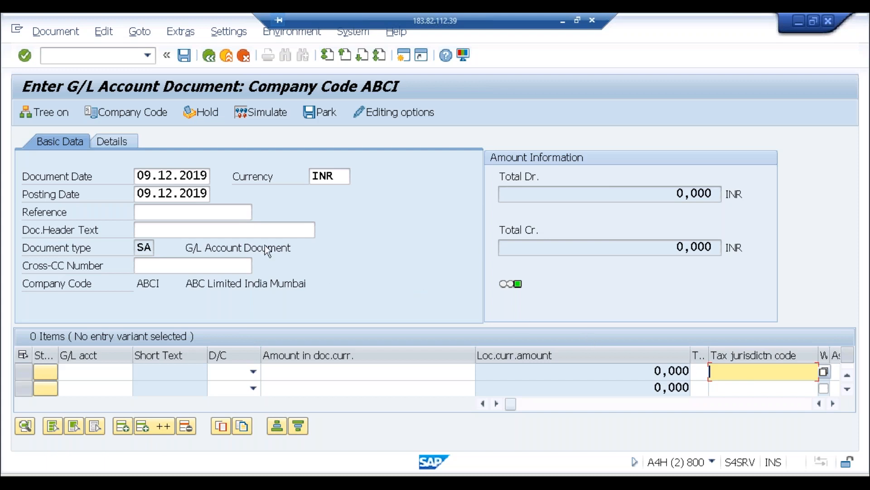
pyautogui.click(167, 209)
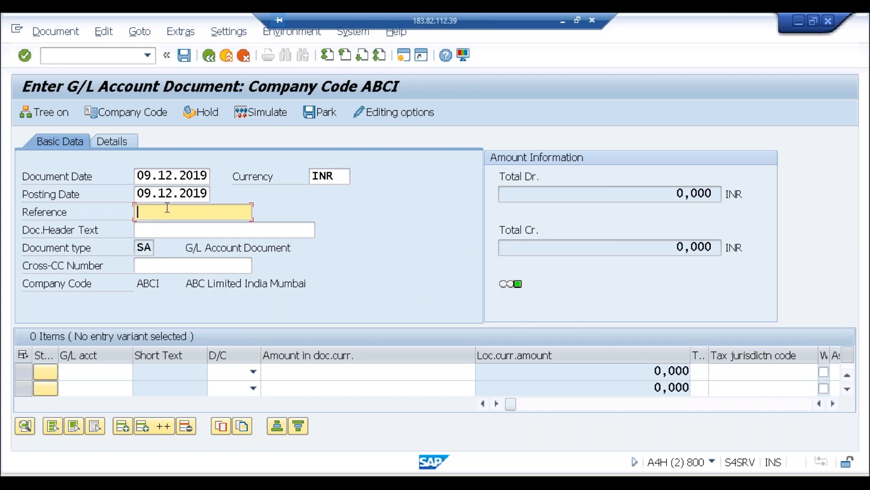
pyautogui.click(150, 227)
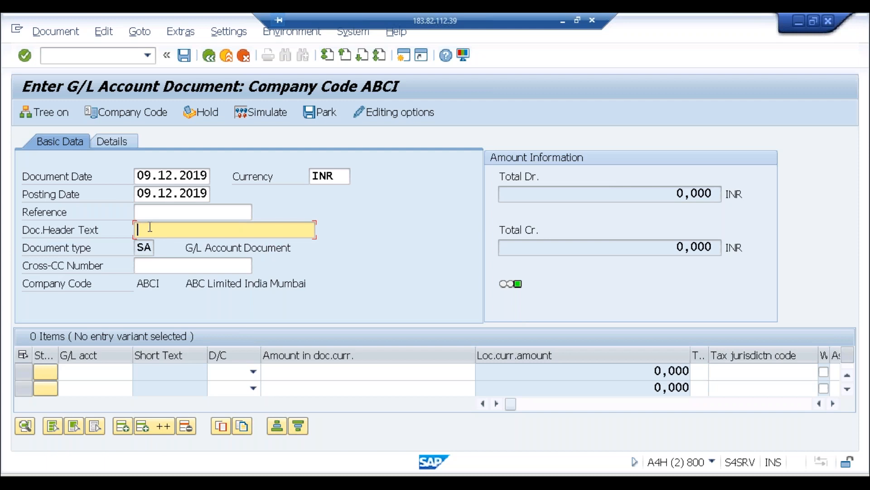
pyautogui.click(103, 372)
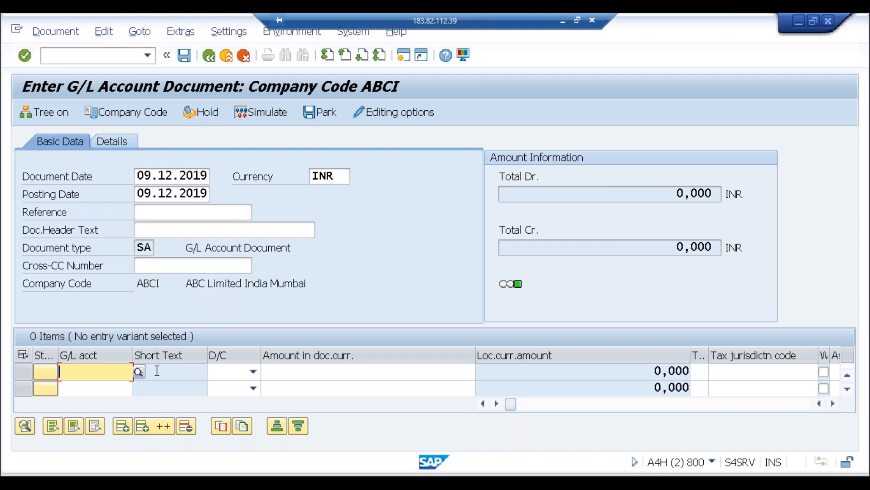
# Switch to the Notepad notes and review the validation example's prerequisite, check and message, plus the Substitution topic.
pyautogui.hotkey('alt', 'Tab')
pyautogui.hotkey('alt', 'Tab')
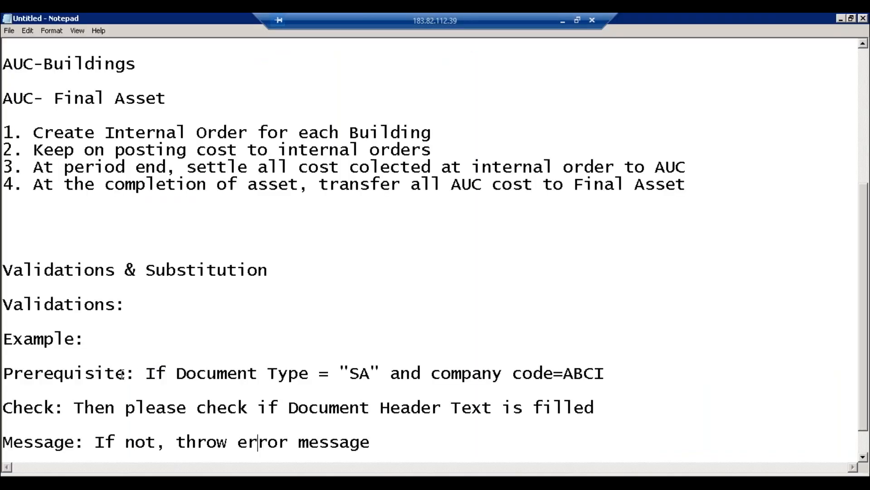
pyautogui.click(123, 374)
pyautogui.click(45, 408)
pyautogui.click(106, 442)
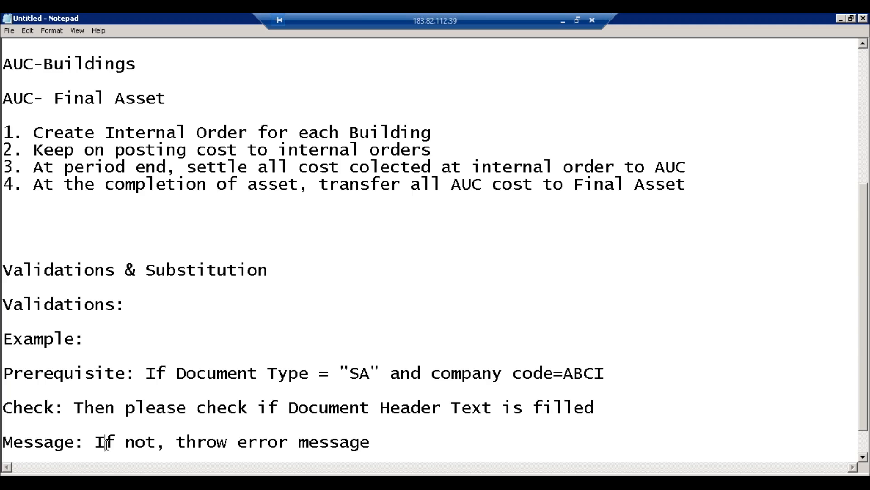
pyautogui.click(274, 275)
pyautogui.moveTo(268, 270); pyautogui.dragTo(150, 271)
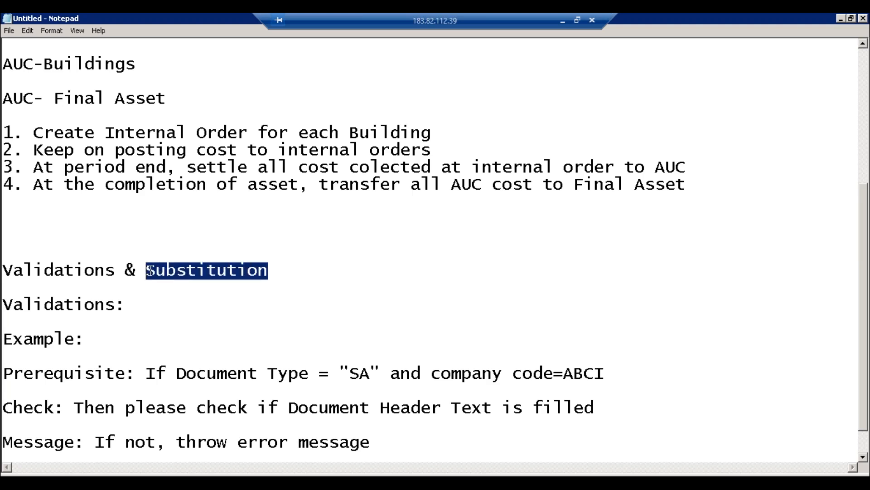
pyautogui.click(349, 374)
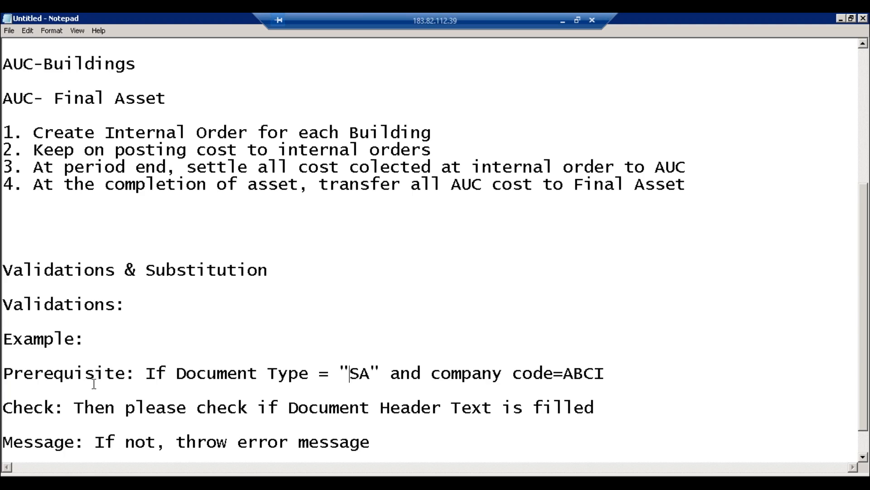
# Below the validation example's message line, leave blank lines and add the heading "Substitution:".
pyautogui.click(85, 443)
pyautogui.click(393, 446)
pyautogui.press('Return')
pyautogui.press('Return')
pyautogui.press('Return')
pyautogui.press('Return')
pyautogui.press('Return')
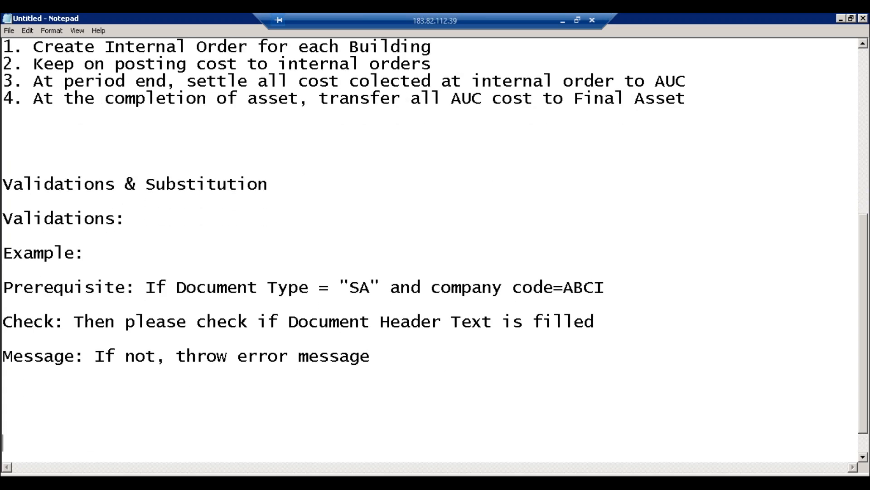
pyautogui.write('Substitutio')
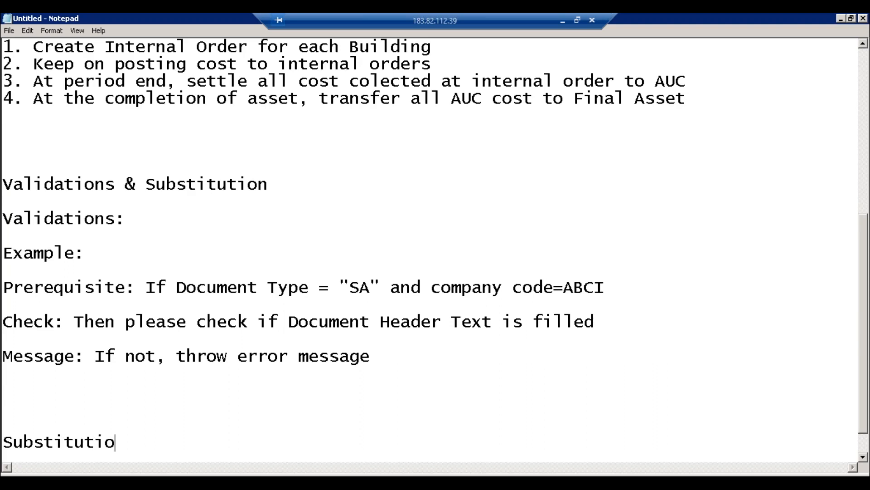
pyautogui.write('n:')
pyautogui.press('Return')
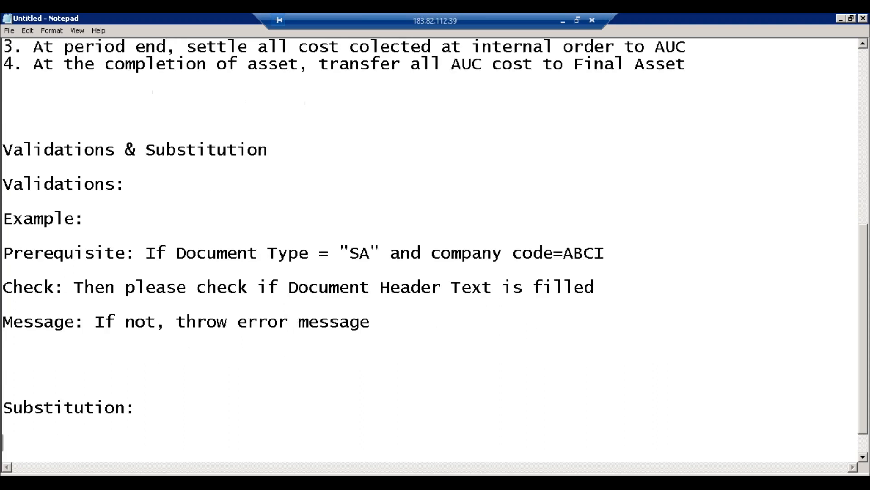
# Add the labels "Prerequisite:" and "Substitute:" on separate lines under the Substitution heading.
pyautogui.write('Prerequisite')
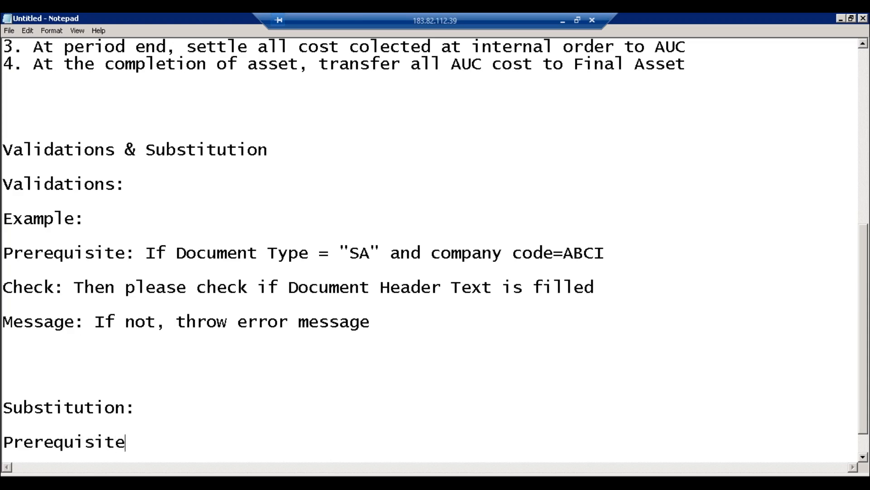
pyautogui.write(':')
pyautogui.press('Return')
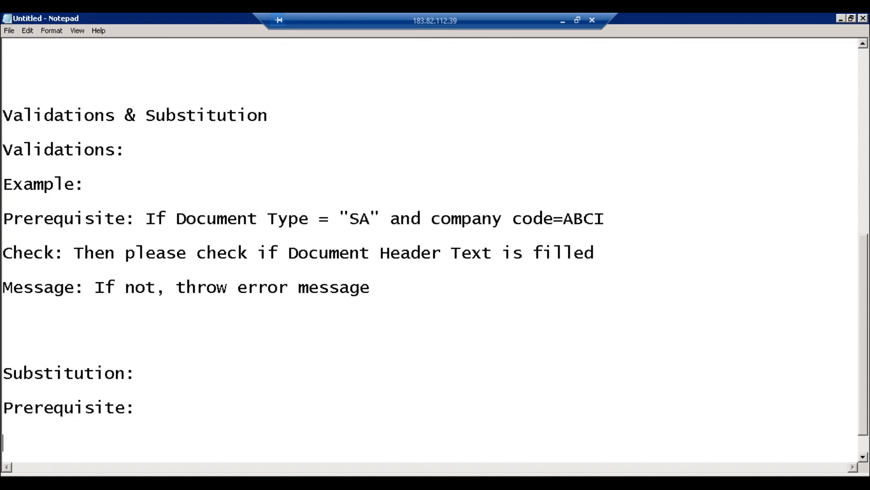
pyautogui.write('Substitute')
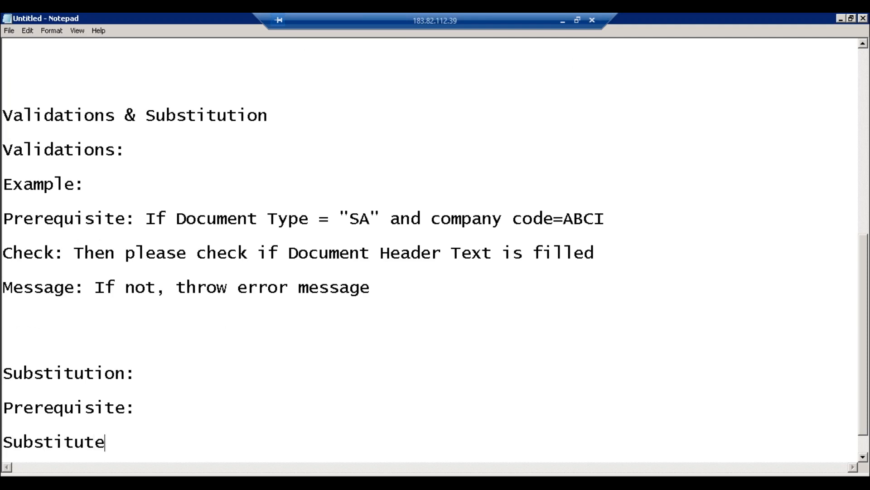
pyautogui.write(':')
# Copy the condition "If Document Type = "SA" and company code=ABCI" from the validation example into the Substitution section's Prerequisite line.
pyautogui.moveTo(145, 218); pyautogui.dragTo(610, 221)
pyautogui.hotkey('ctrl', 'c')
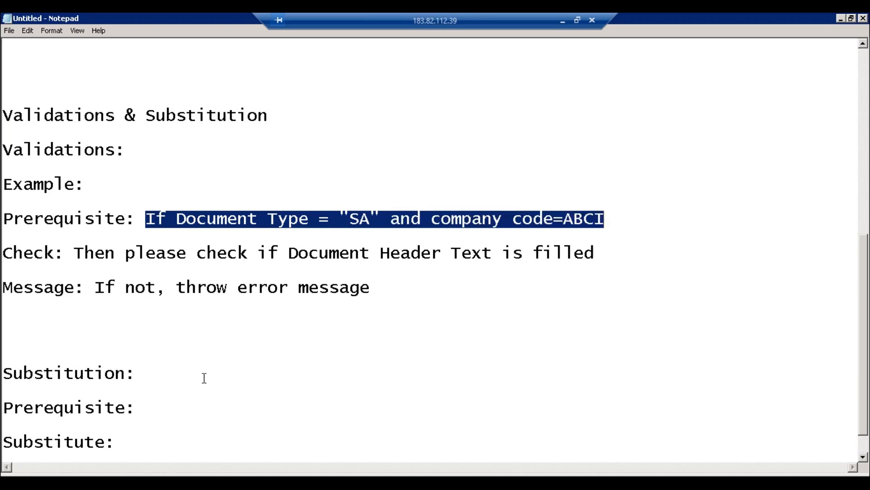
pyautogui.click(177, 377)
pyautogui.hotkey('ctrl', 'v')
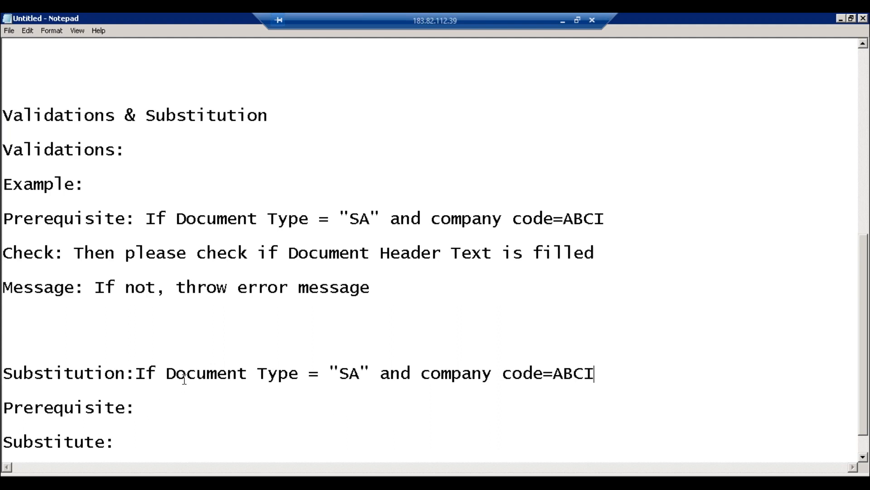
pyautogui.click(140, 373)
pyautogui.moveTo(140, 373); pyautogui.dragTo(628, 381)
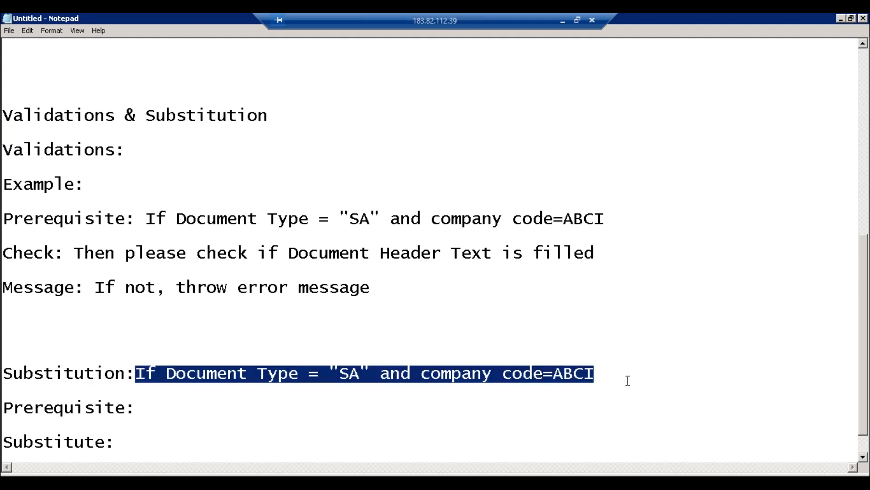
pyautogui.hotkey('ctrl', 'x')
pyautogui.click(170, 409)
pyautogui.hotkey('ctrl', 'v')
# Complete the Substitute line with: Doc Header Text =" TEST_ABCI".
pyautogui.click(117, 445)
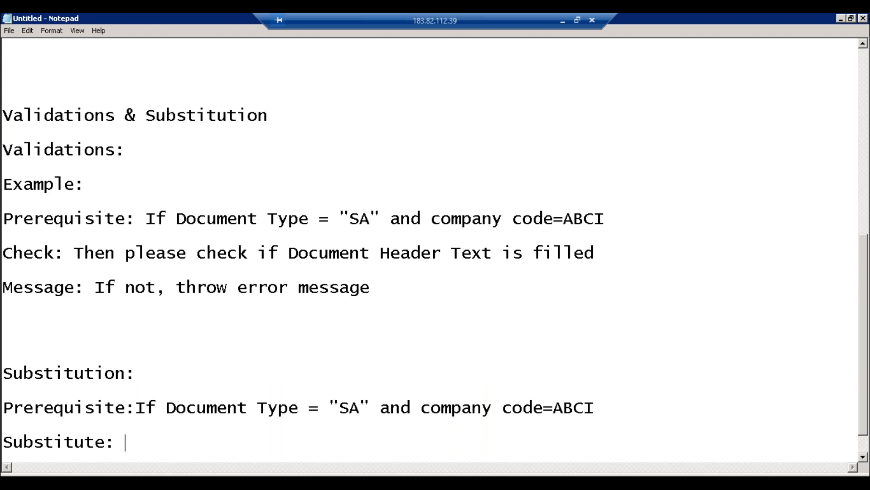
pyautogui.write('Doc Heade')
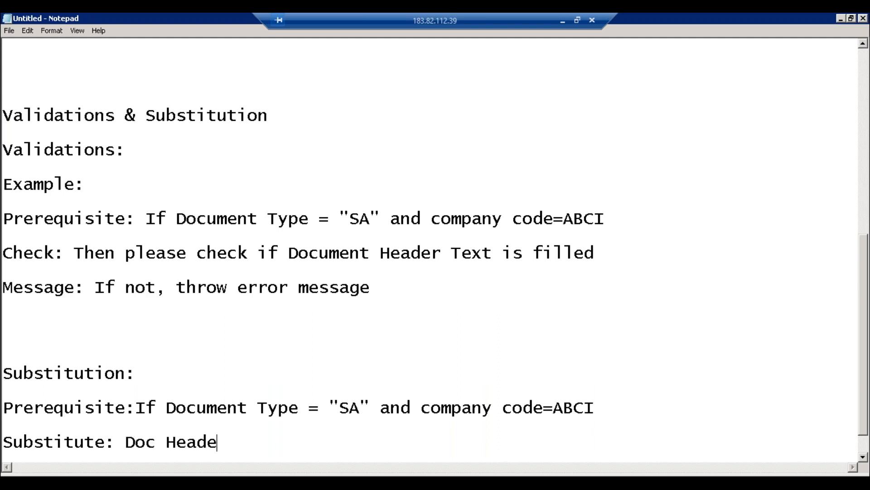
pyautogui.write('r Text =" TEST')
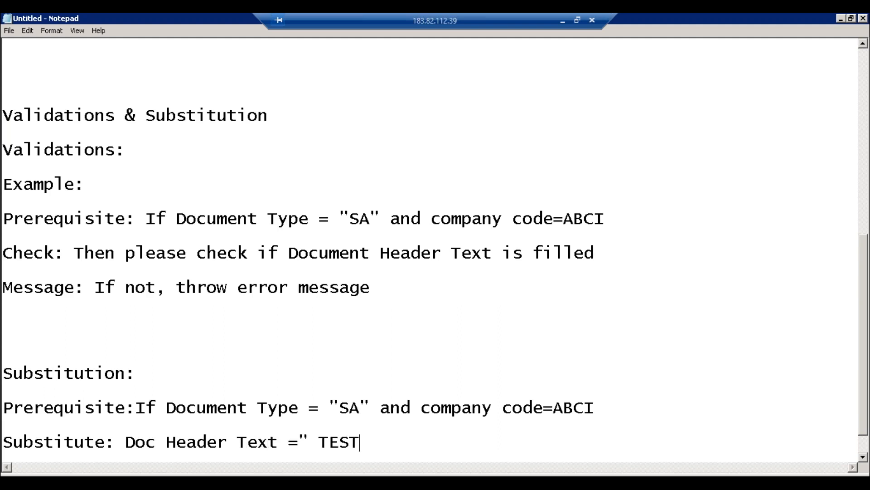
pyautogui.write('_ABCI"')
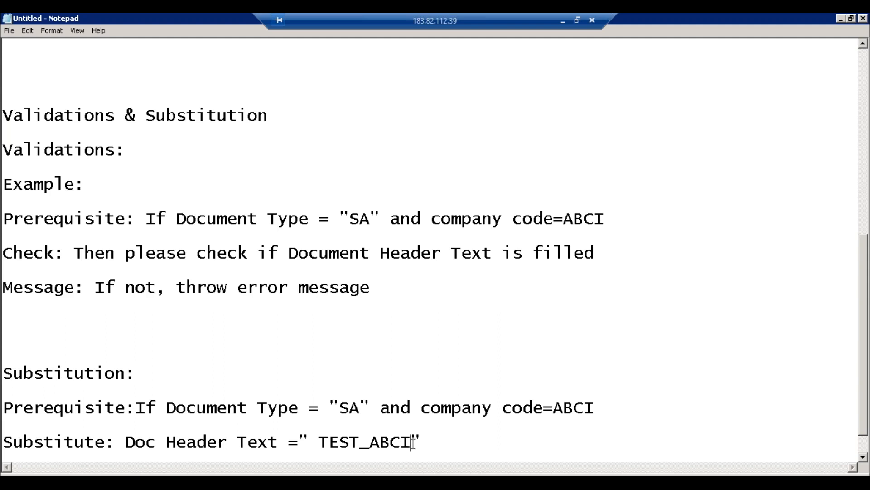
pyautogui.click(269, 410)
pyautogui.click(278, 442)
pyautogui.click(339, 443)
# Switch to SAP's Change Validation session, start transaction SPRO with /nspro and display the SAP Reference IMG.
pyautogui.hotkey('alt', 'Tab')
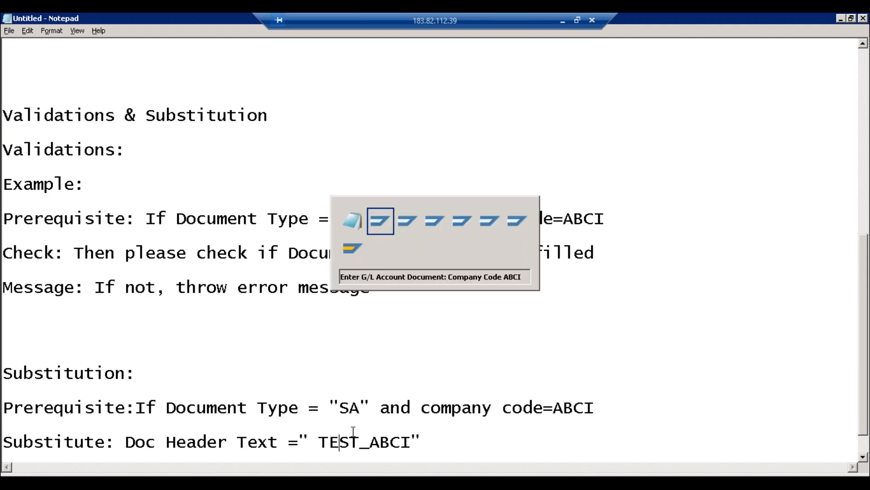
pyautogui.hotkey('alt', 'Tab')
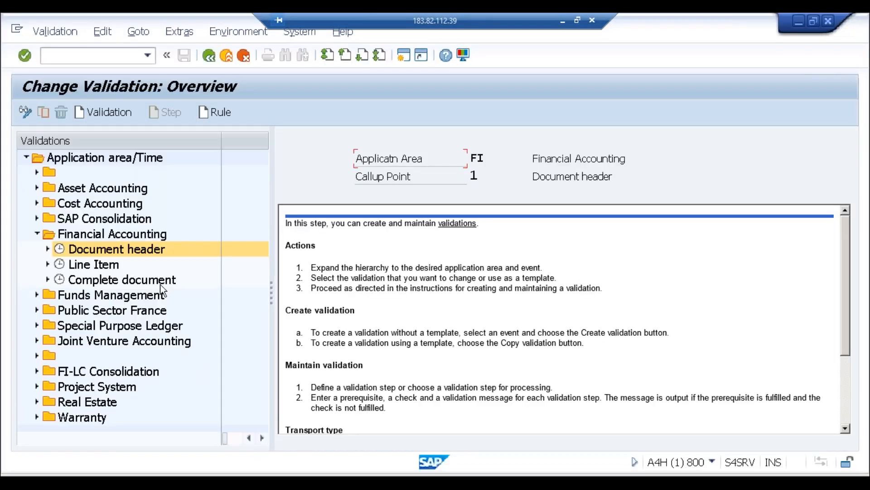
pyautogui.click(178, 473)
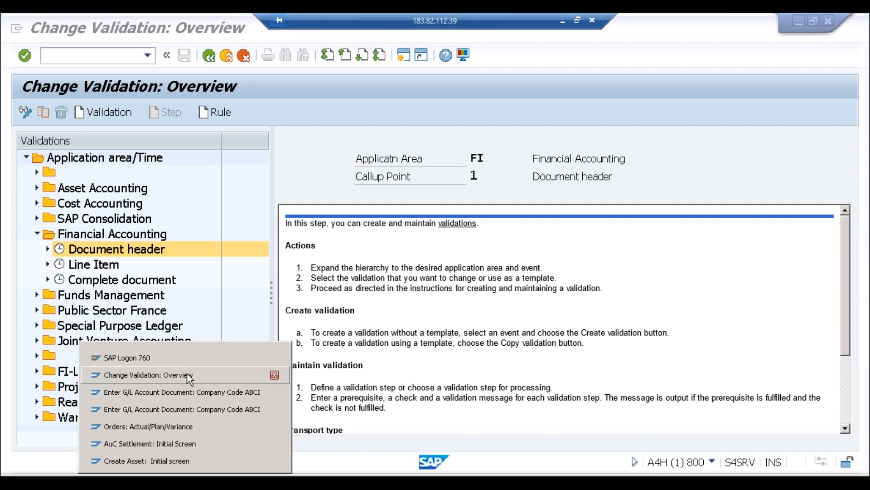
pyautogui.click(85, 56)
pyautogui.write('/')
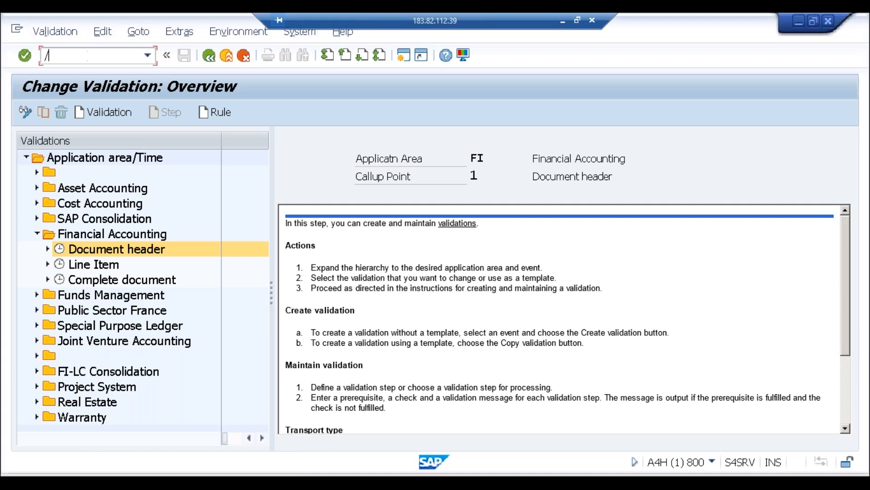
pyautogui.write('nspro')
pyautogui.press('Return')
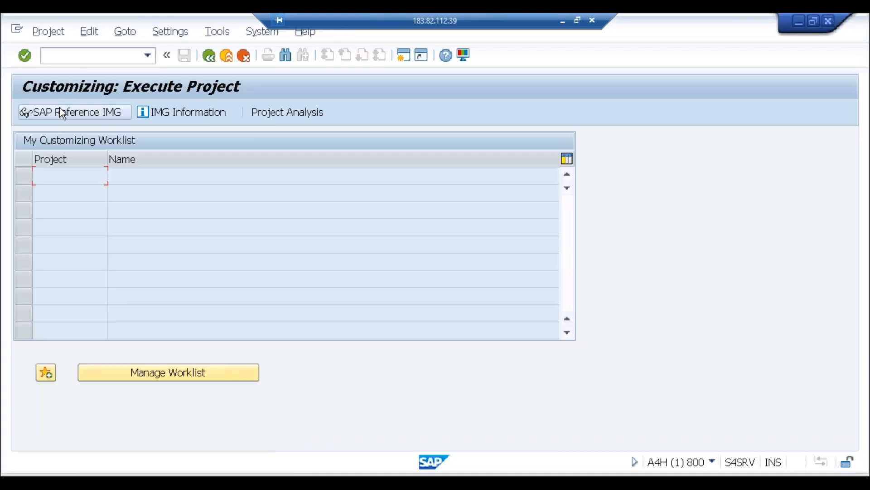
pyautogui.click(62, 112)
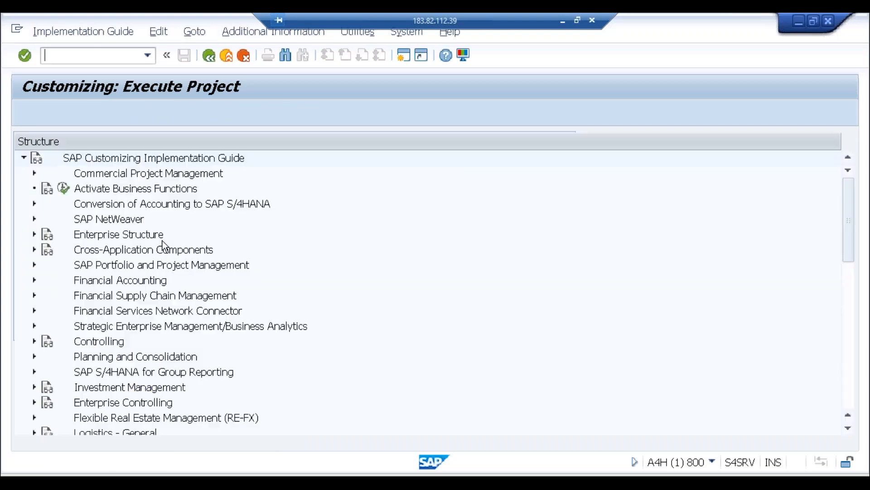
# Open Validation in Accounting Documents under Financial Accounting Global Settings > Tools > Validation/Substitution in the IMG.
pyautogui.click(34, 280)
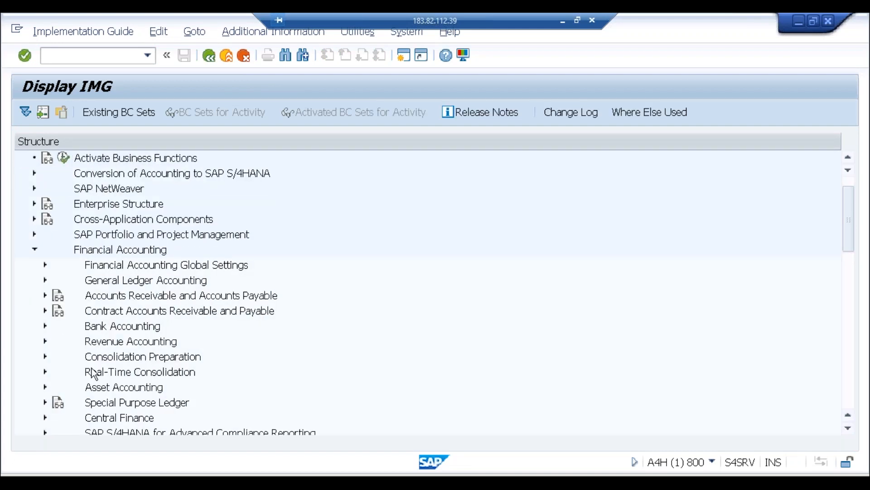
pyautogui.click(45, 265)
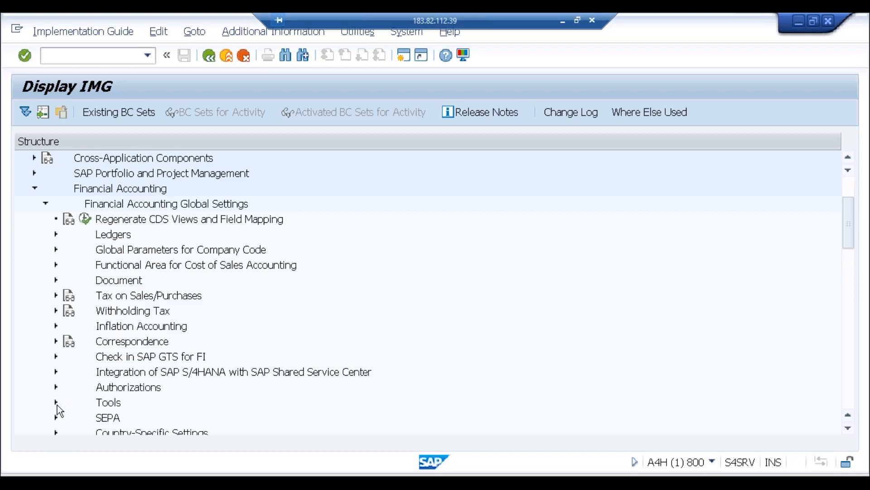
pyautogui.click(56, 403)
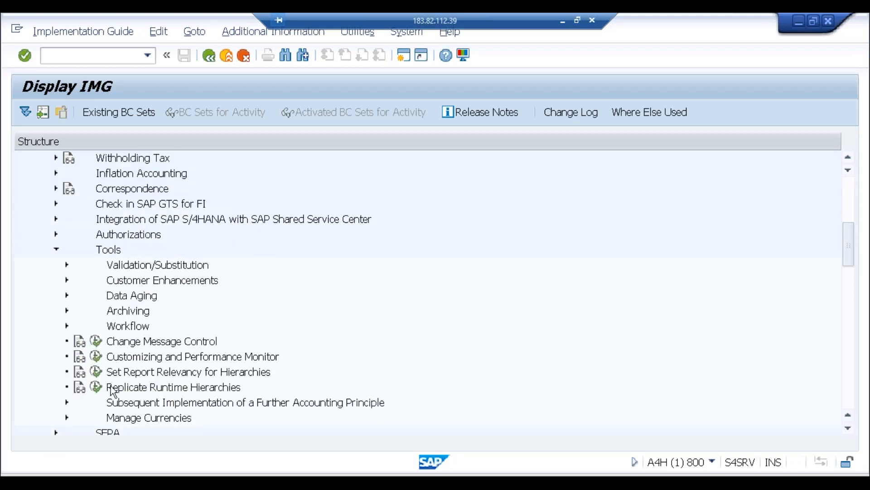
pyautogui.click(67, 265)
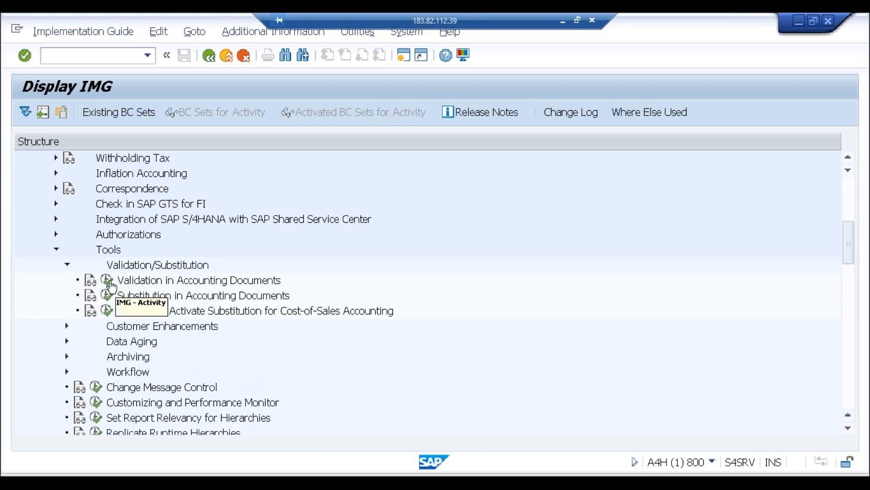
pyautogui.click(107, 281)
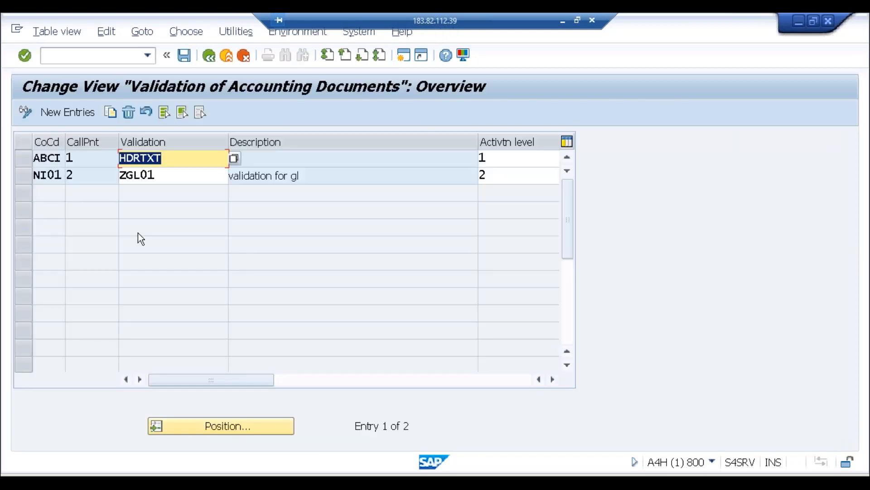
# Delete the HDRTXT validation assignment for company code ABCI and save the change in customizing request A4HK903165.
pyautogui.click(20, 154)
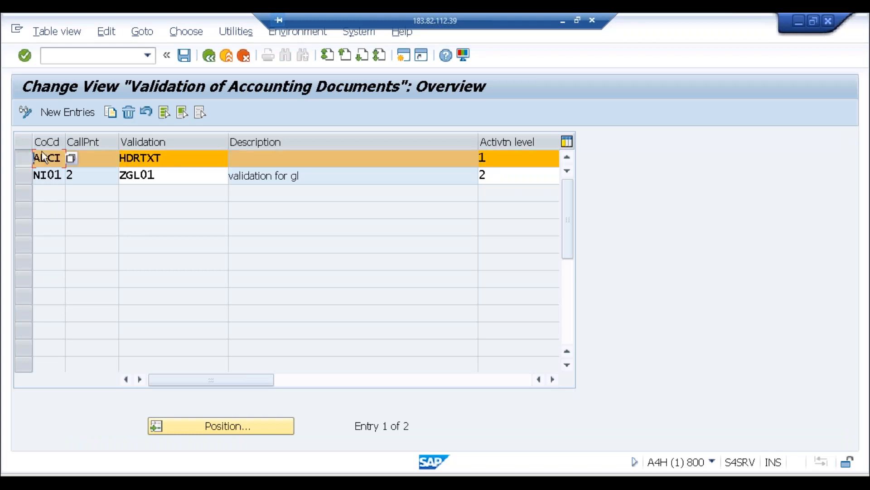
pyautogui.click(128, 112)
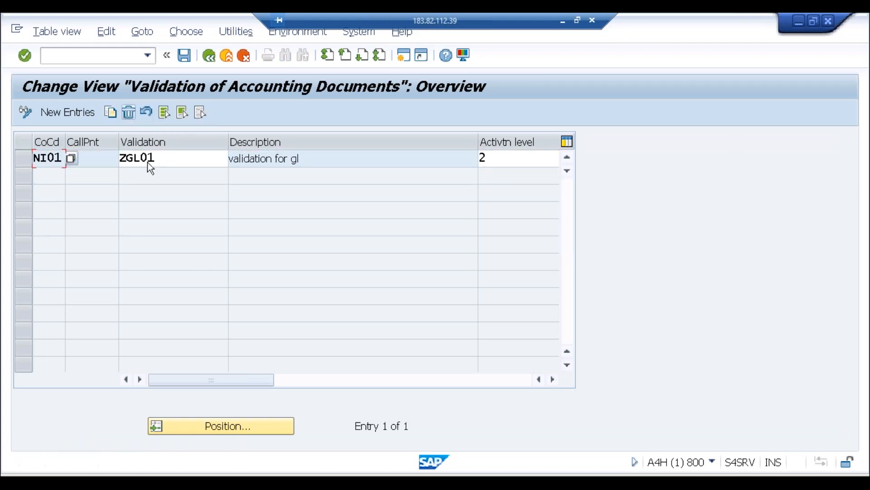
pyautogui.click(184, 55)
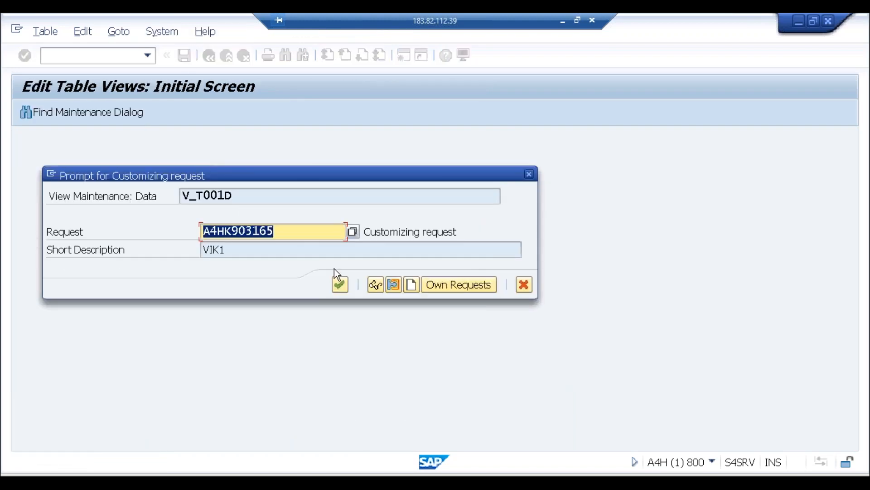
pyautogui.click(338, 283)
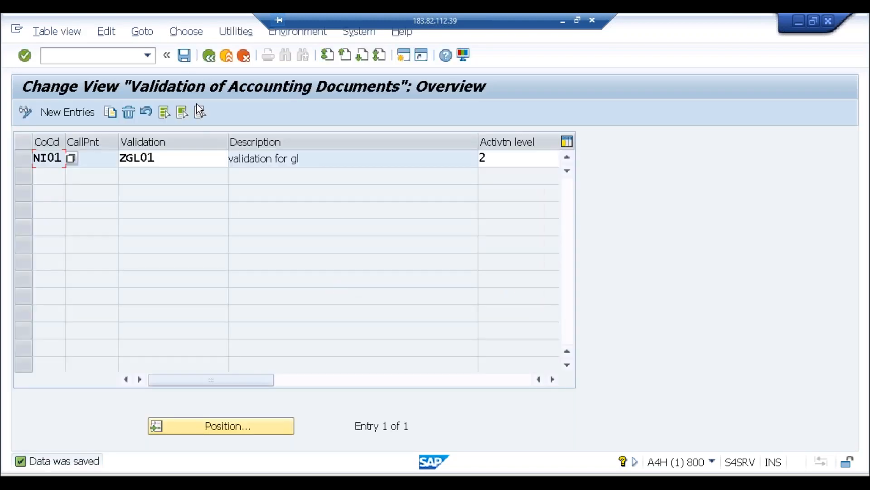
# Start the substitution maintenance transaction with /nggb1 and expand the Financial Accounting application area.
pyautogui.click(127, 60)
pyautogui.write('/nggb1')
pyautogui.press('Return')
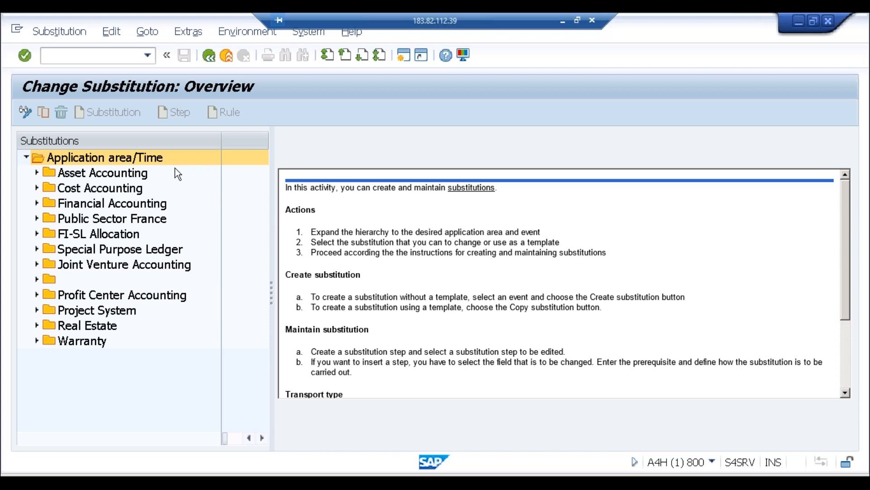
pyautogui.click(37, 207)
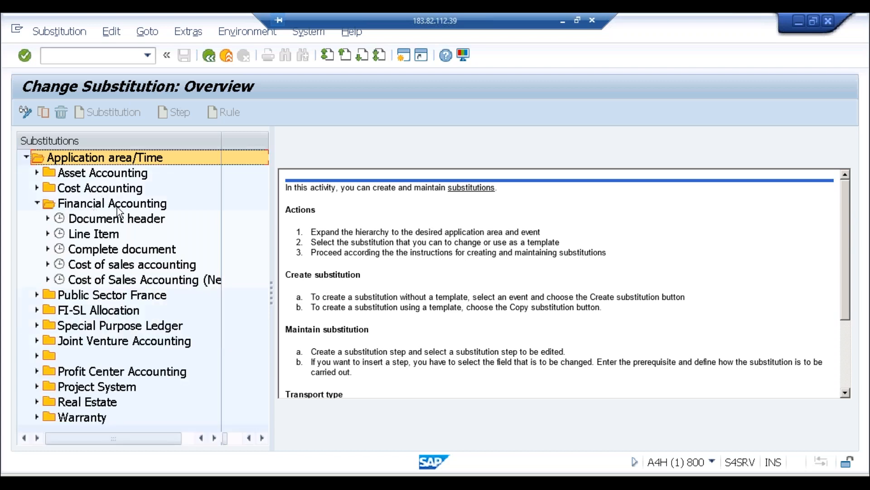
# Examine the Financial Accounting callup points Document header, Line Item and Complete document.
pyautogui.click(104, 217)
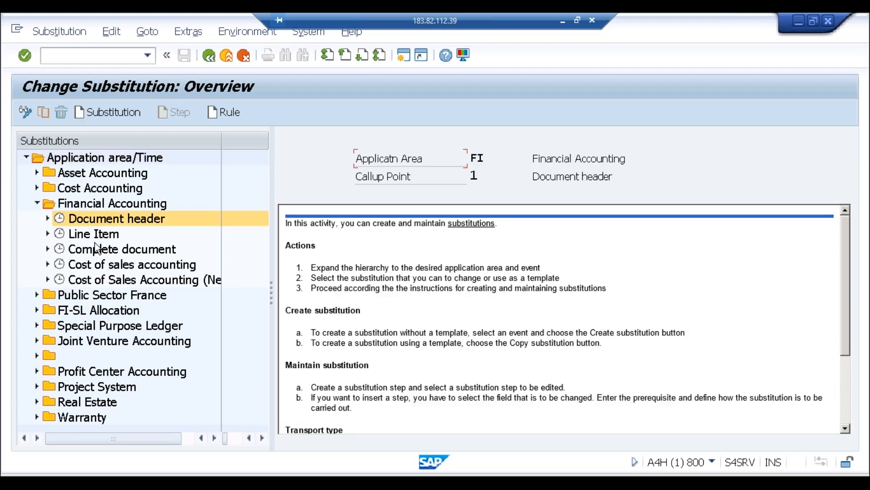
pyautogui.click(95, 239)
pyautogui.click(96, 248)
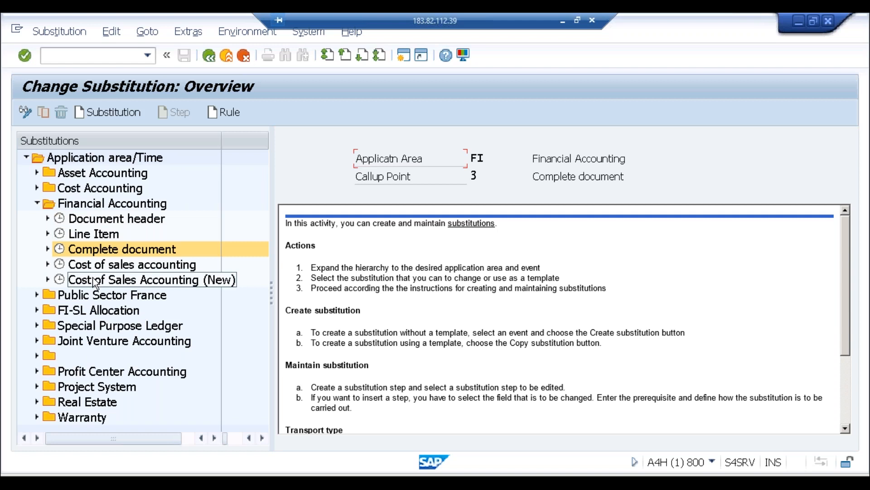
pyautogui.click(106, 237)
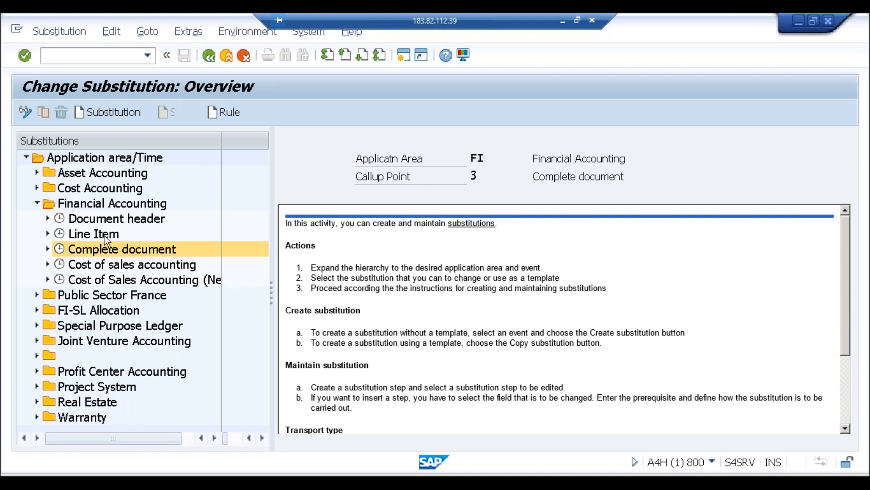
pyautogui.click(108, 220)
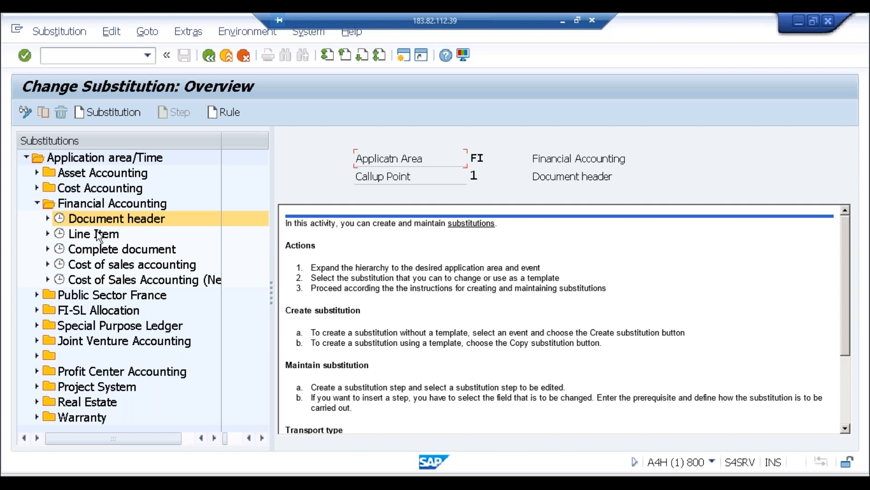
pyautogui.click(97, 232)
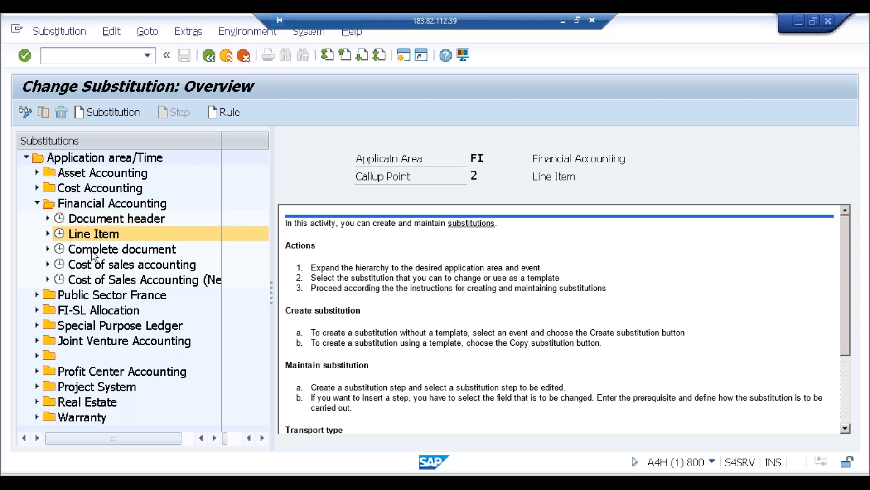
pyautogui.click(93, 253)
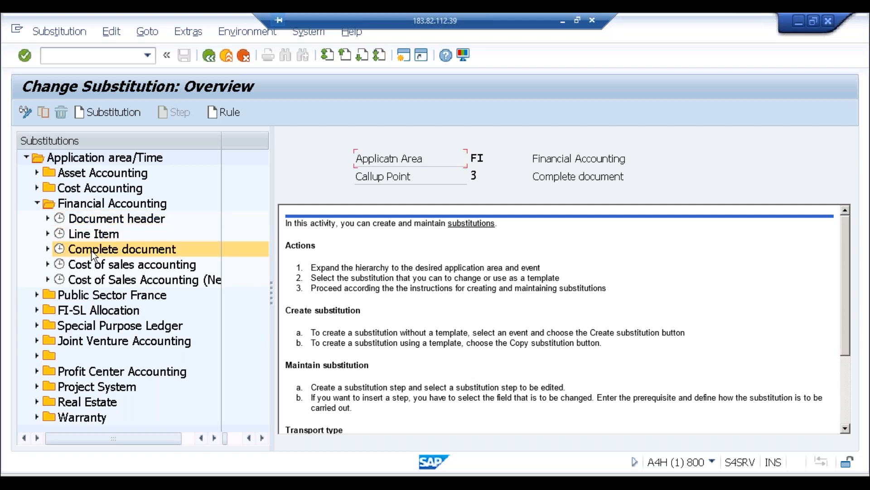
# Create a substitution named HDR_TXT with the description "Header Text" for the Financial Accounting document header.
pyautogui.click(97, 222)
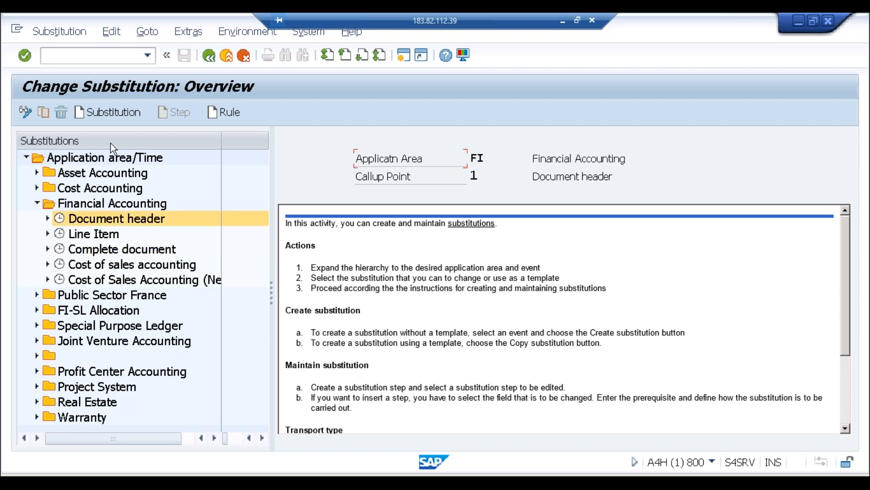
pyautogui.click(111, 115)
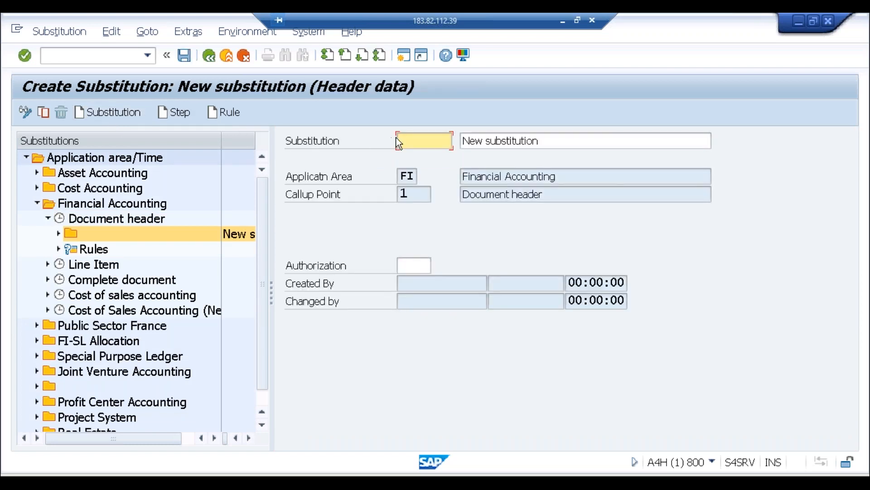
pyautogui.write('HDR_TXT')
pyautogui.press('Tab')
pyautogui.write('Header Text')
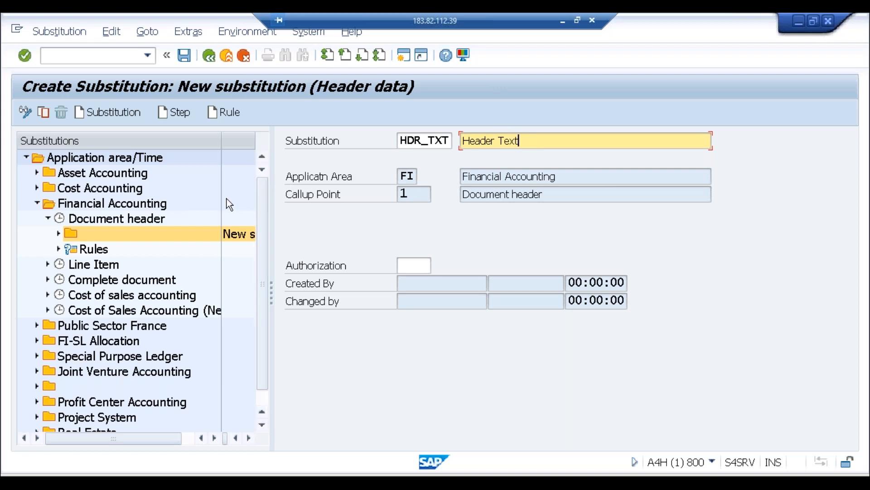
# Add a step to HDR_TXT that substitutes the Doc.Header Text field (BKPF-BKTXT) with a constant value.
pyautogui.click(182, 118)
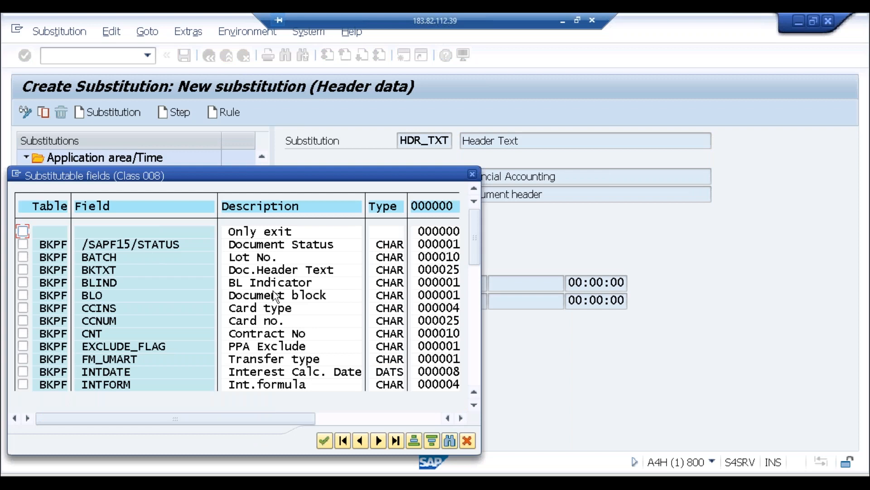
pyautogui.click(274, 270)
pyautogui.click(26, 272)
pyautogui.click(323, 441)
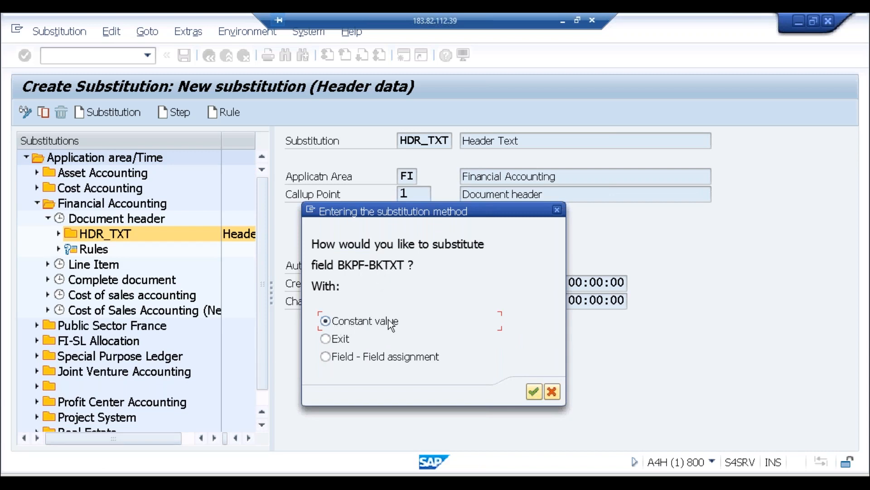
pyautogui.click(535, 393)
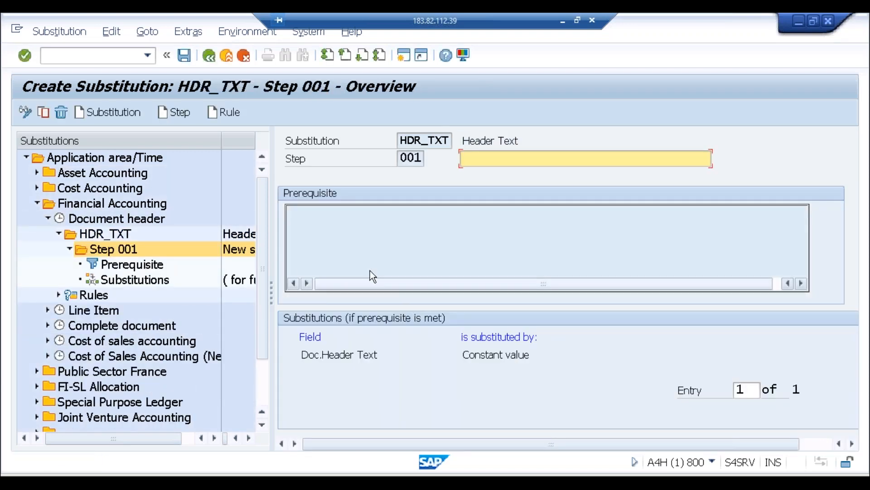
# Open the prerequisite of Step 001 and list the Accounting Document Header fields for building the condition.
pyautogui.doubleClick(153, 264)
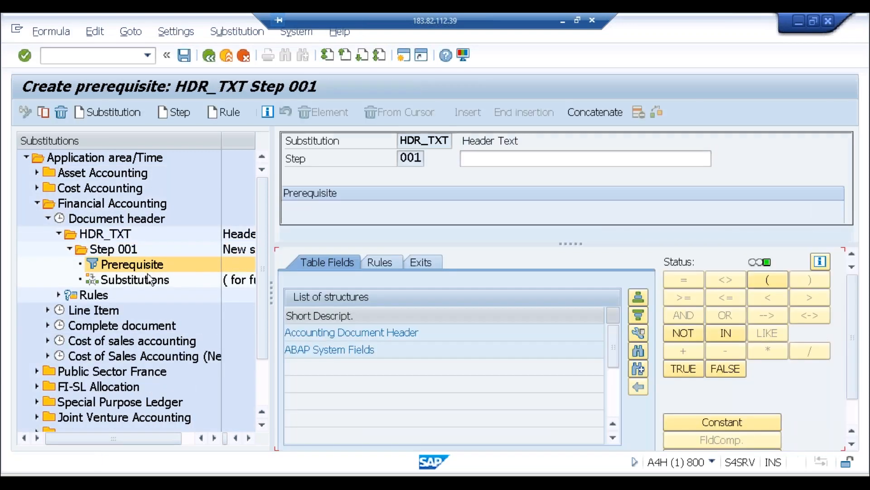
pyautogui.doubleClick(150, 278)
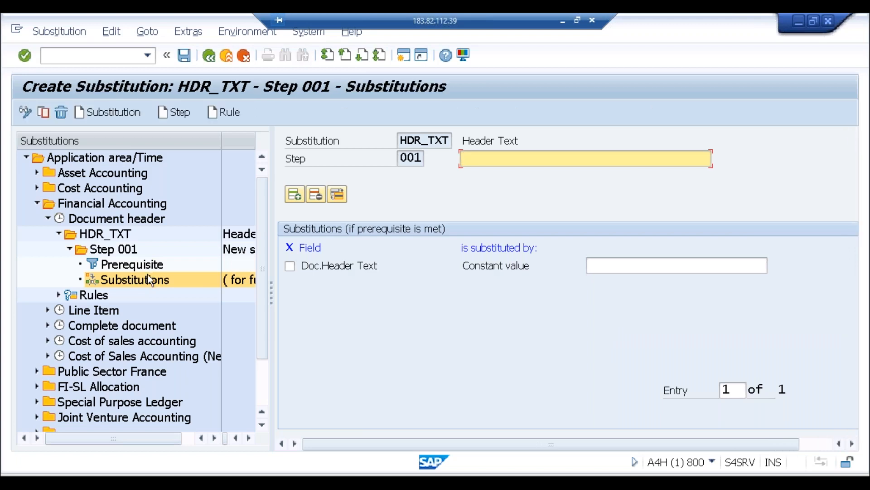
pyautogui.doubleClick(147, 265)
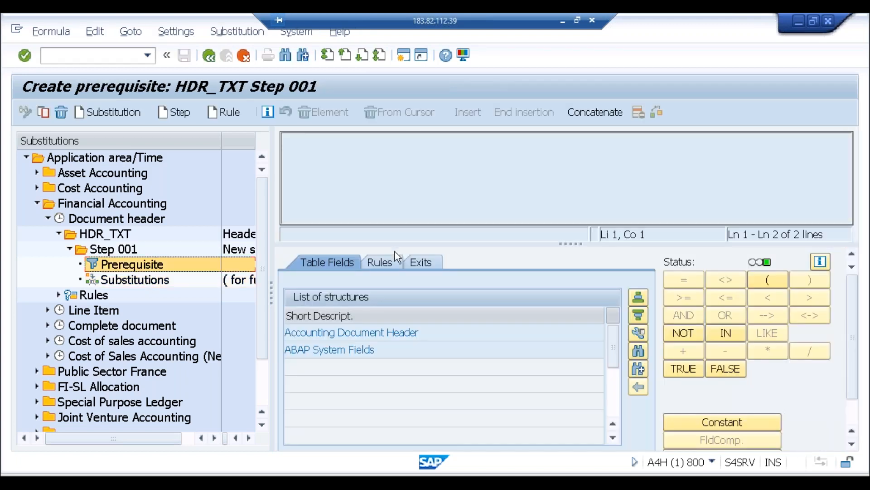
pyautogui.doubleClick(373, 333)
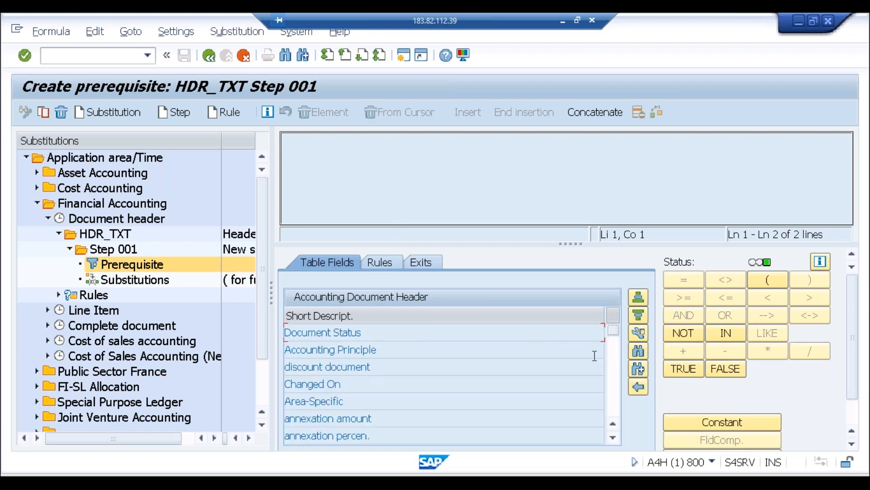
# Look through the Accounting Document Header fields for the ones needed in the prerequisite.
pyautogui.click(614, 376)
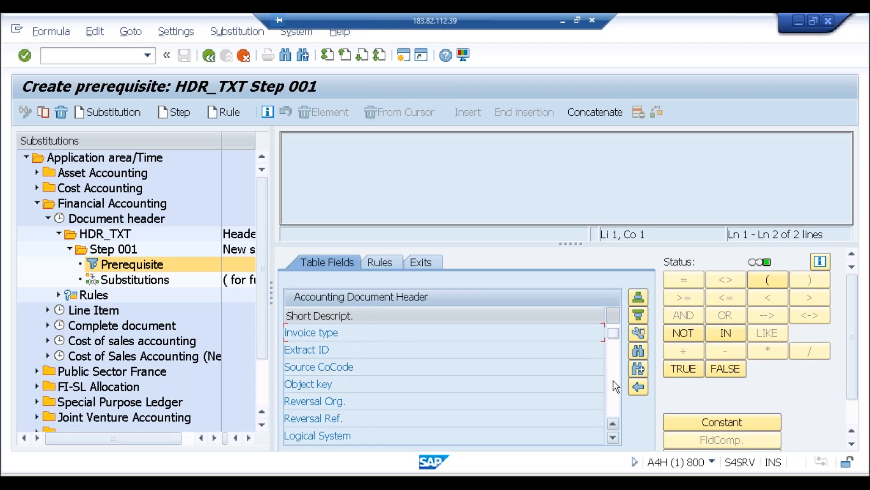
pyautogui.click(614, 381)
pyautogui.click(614, 380)
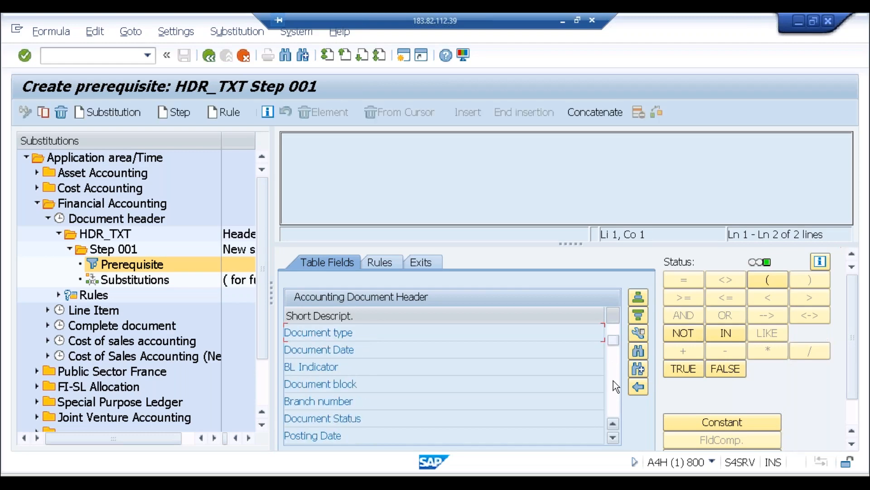
pyautogui.click(613, 380)
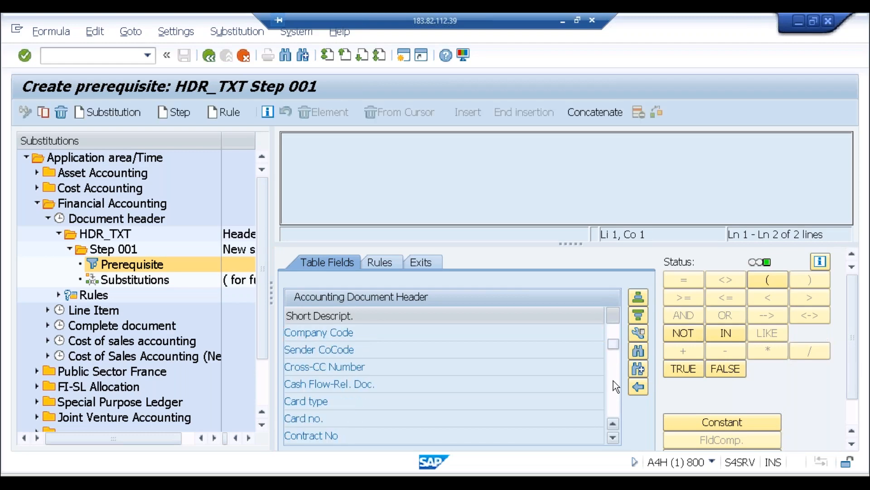
pyautogui.click(614, 379)
pyautogui.click(614, 386)
pyautogui.click(613, 380)
pyautogui.click(614, 380)
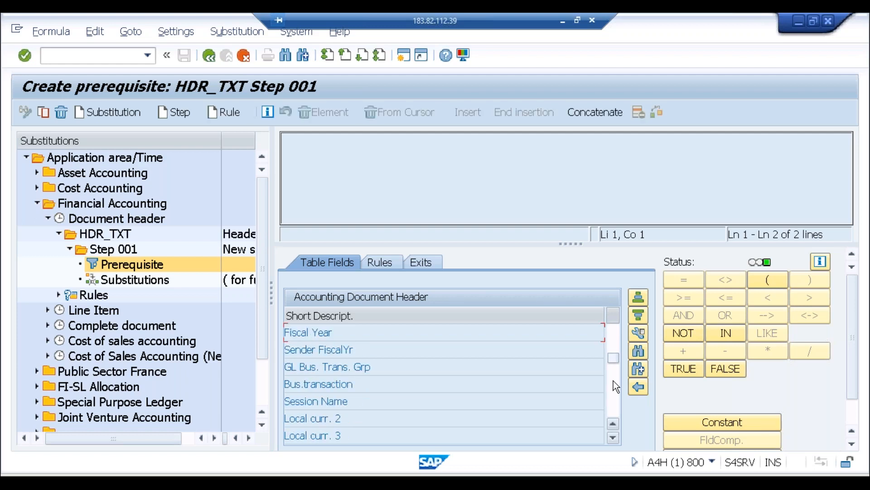
pyautogui.click(613, 380)
pyautogui.click(613, 380)
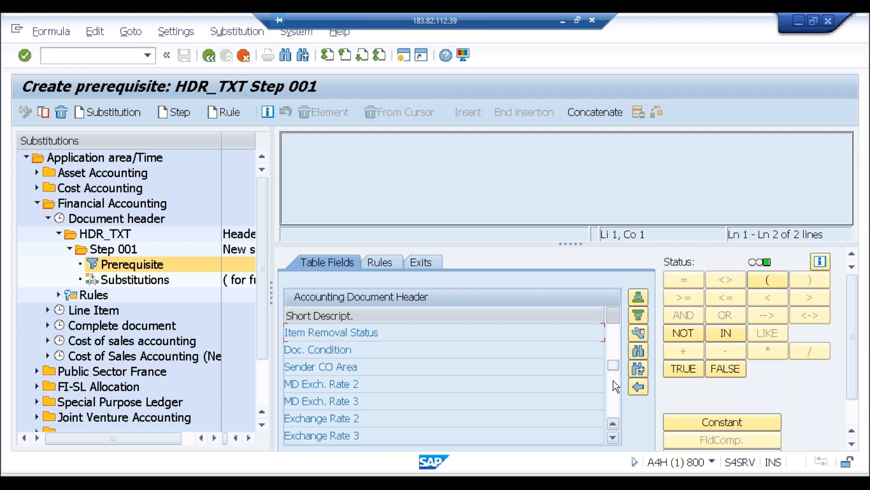
pyautogui.click(614, 380)
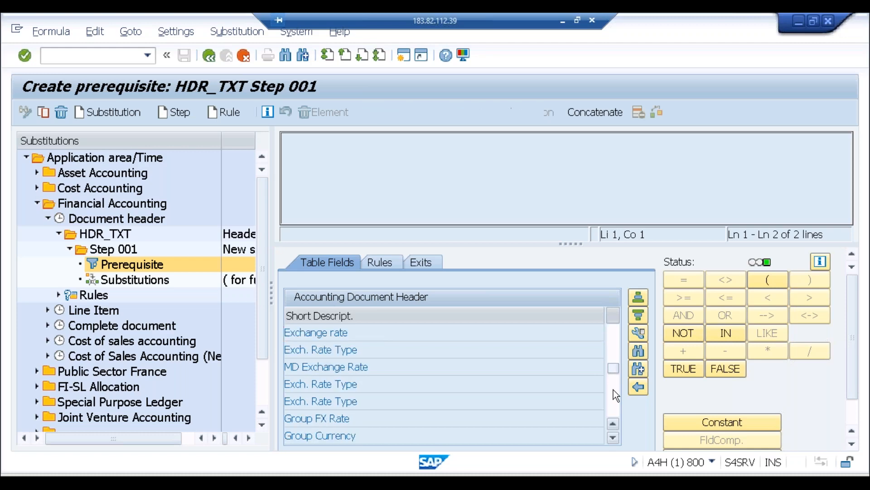
pyautogui.click(613, 390)
pyautogui.click(614, 390)
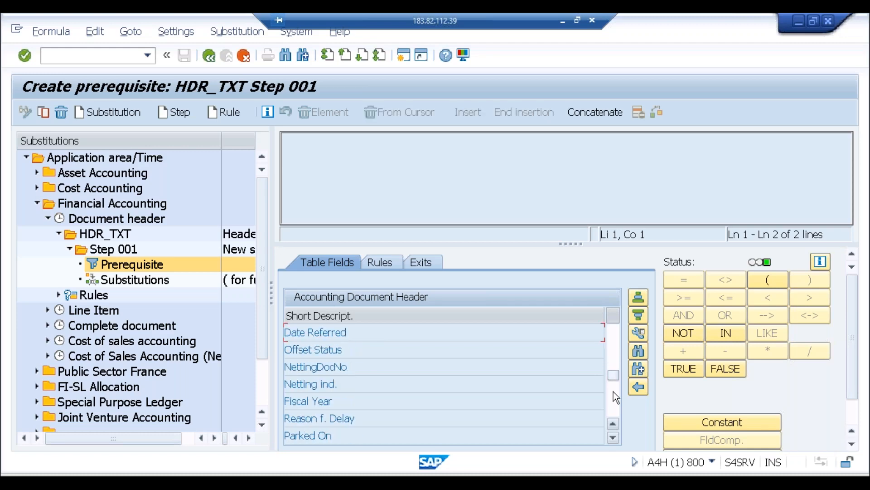
pyautogui.click(613, 395)
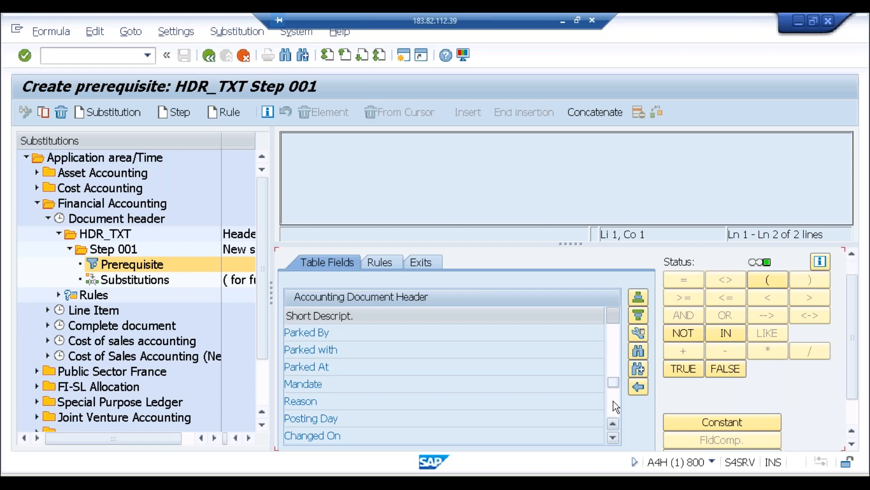
pyautogui.click(613, 400)
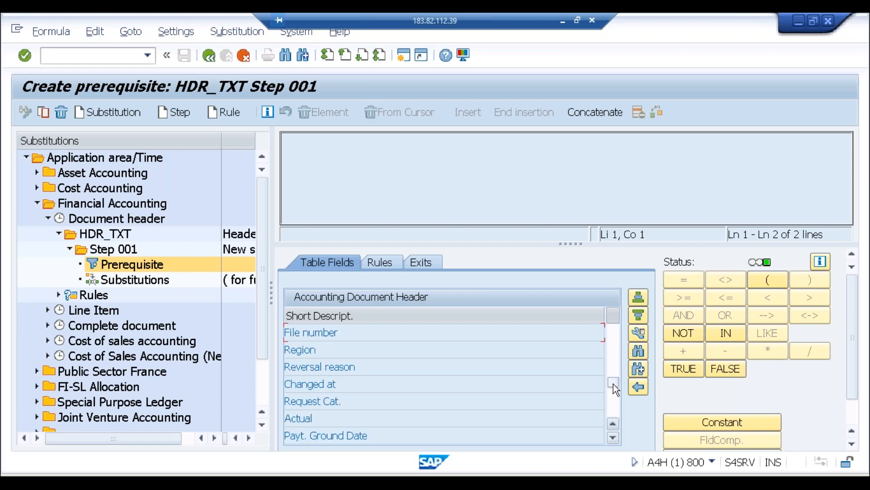
pyautogui.moveTo(613, 383); pyautogui.dragTo(615, 329)
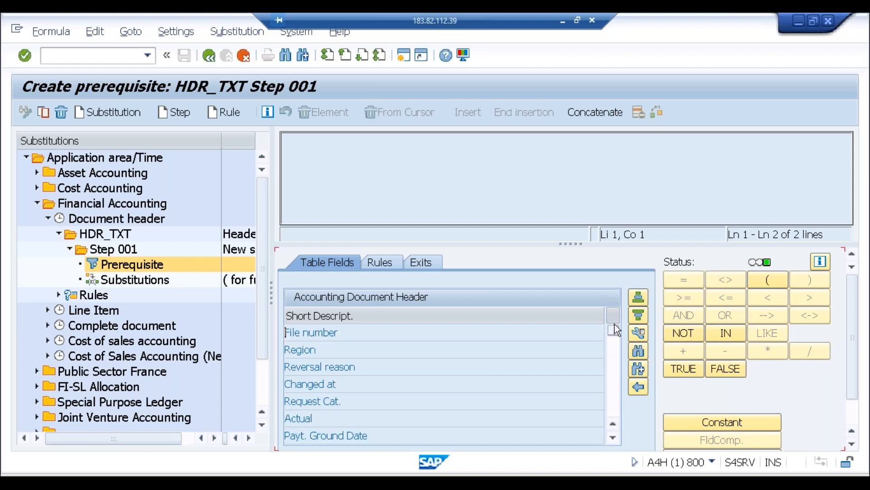
# Search the field list for "Company" and add the condition Company Code = 'ABCI' to the Step 001 prerequisite.
pyautogui.click(639, 369)
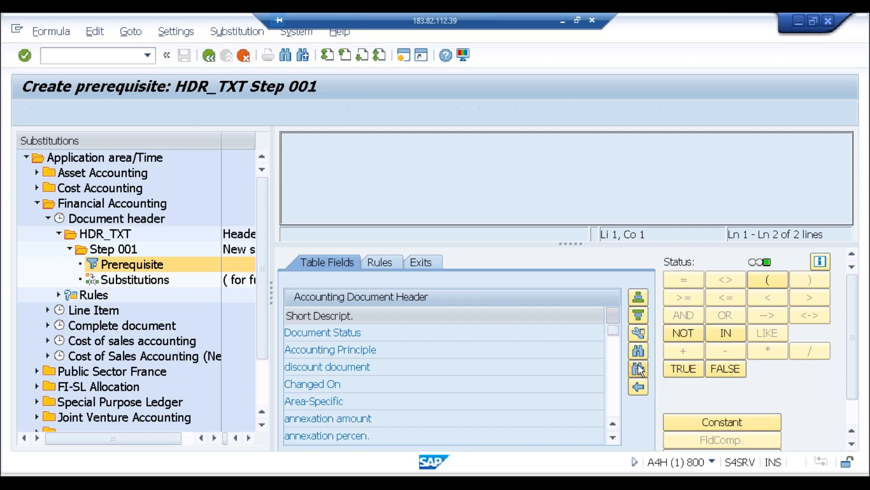
pyautogui.write('Company')
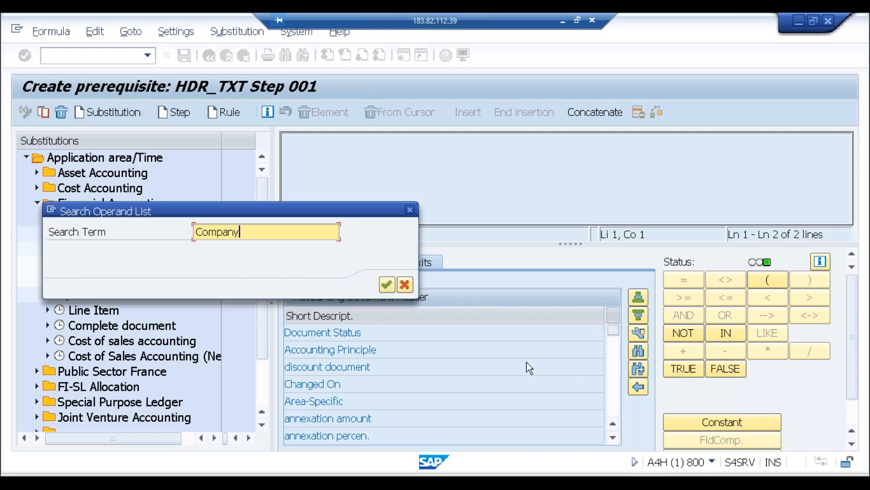
pyautogui.press('Return')
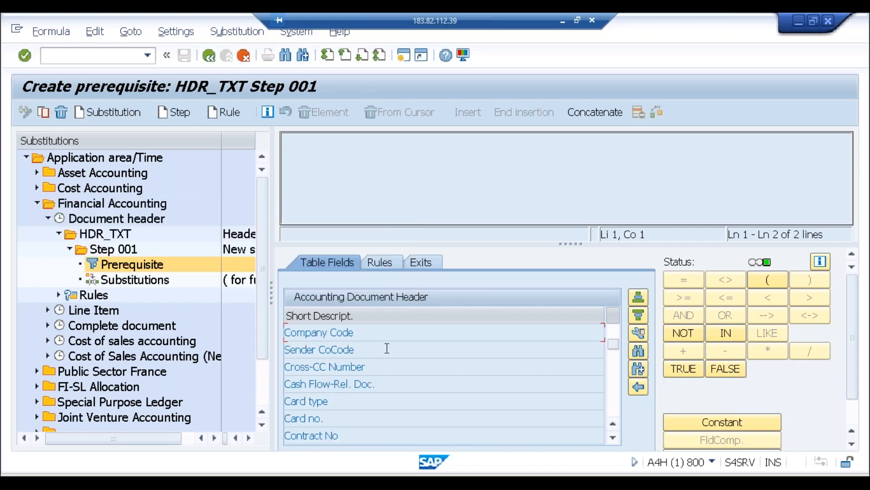
pyautogui.doubleClick(339, 332)
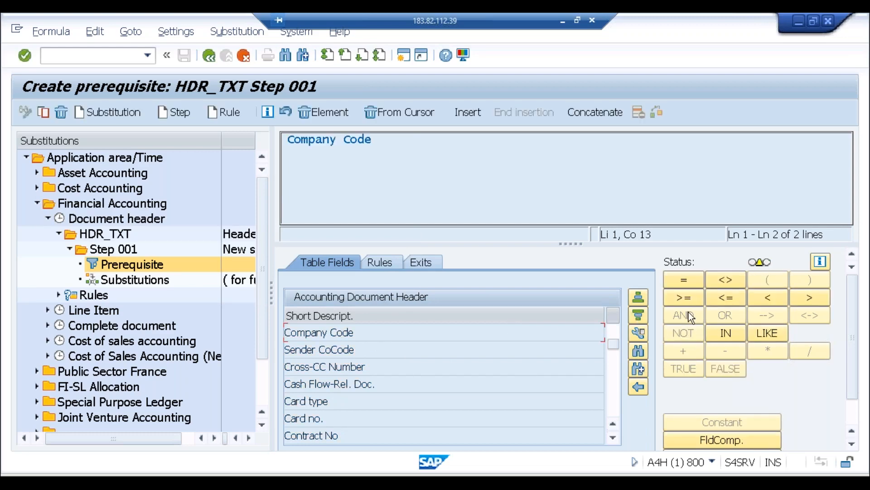
pyautogui.click(678, 278)
pyautogui.click(709, 422)
pyautogui.write('ABCI')
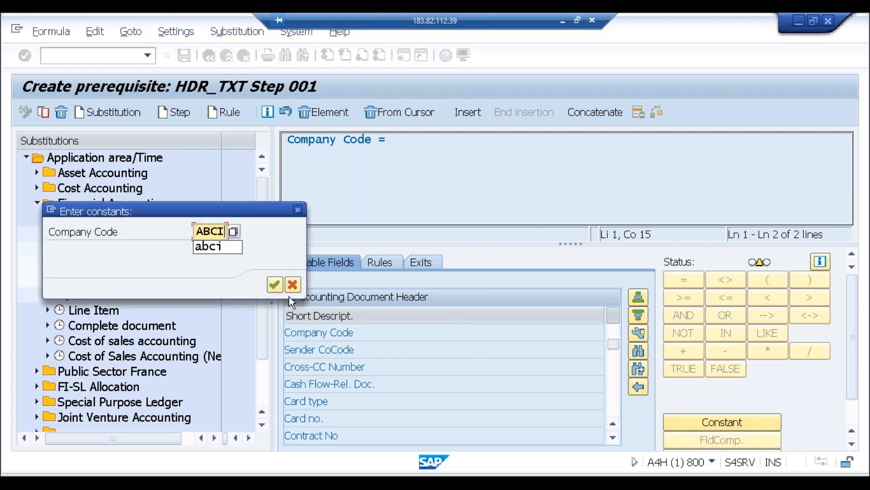
pyautogui.click(275, 285)
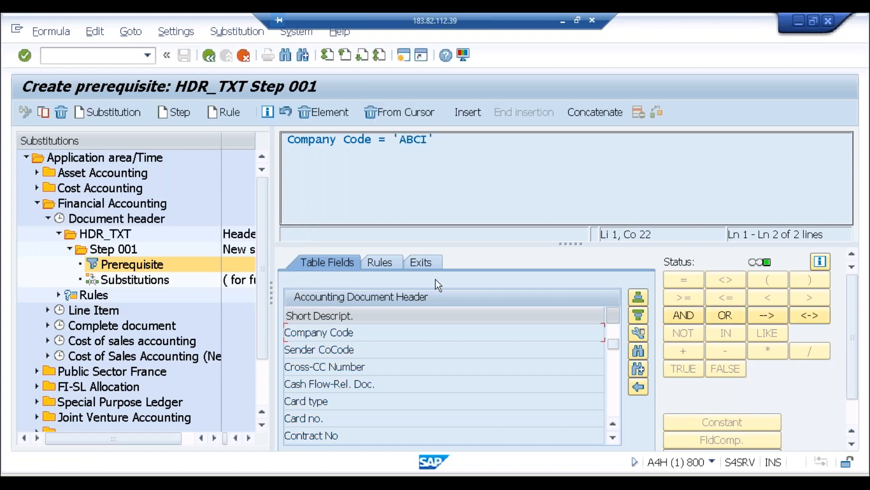
# Extend the prerequisite with AND Document type = 'SA'.
pyautogui.click(684, 316)
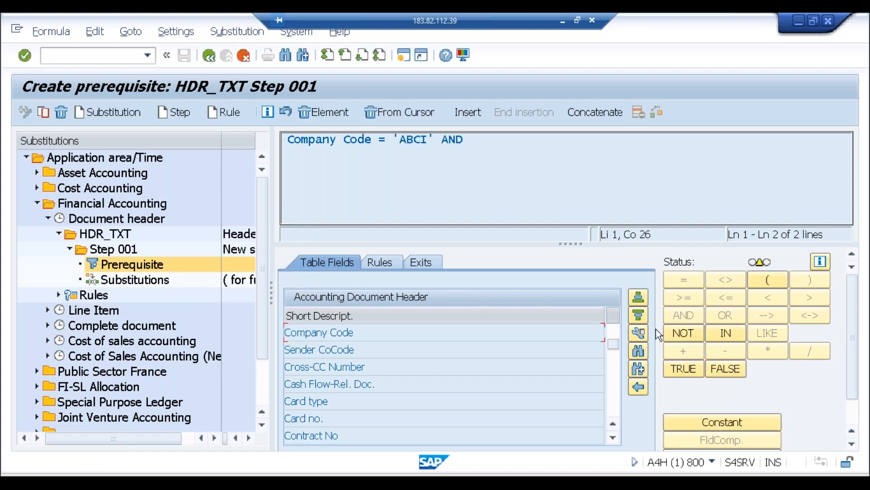
pyautogui.click(610, 332)
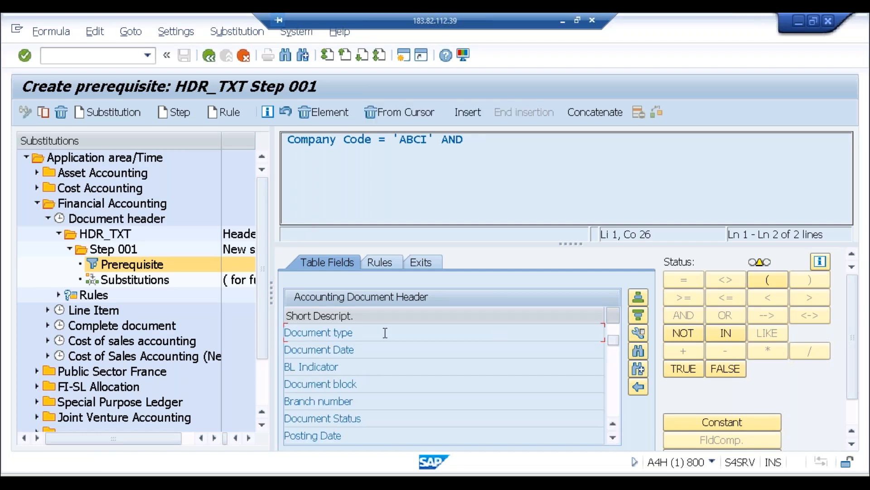
pyautogui.doubleClick(342, 333)
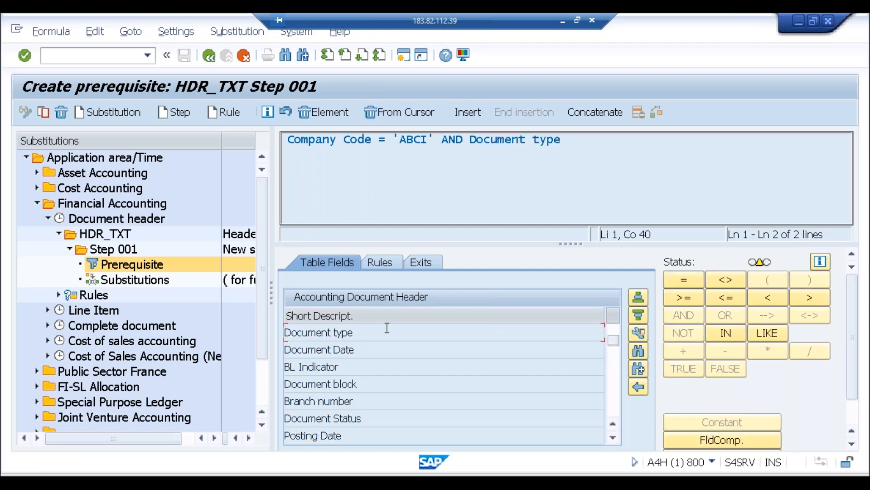
pyautogui.click(685, 282)
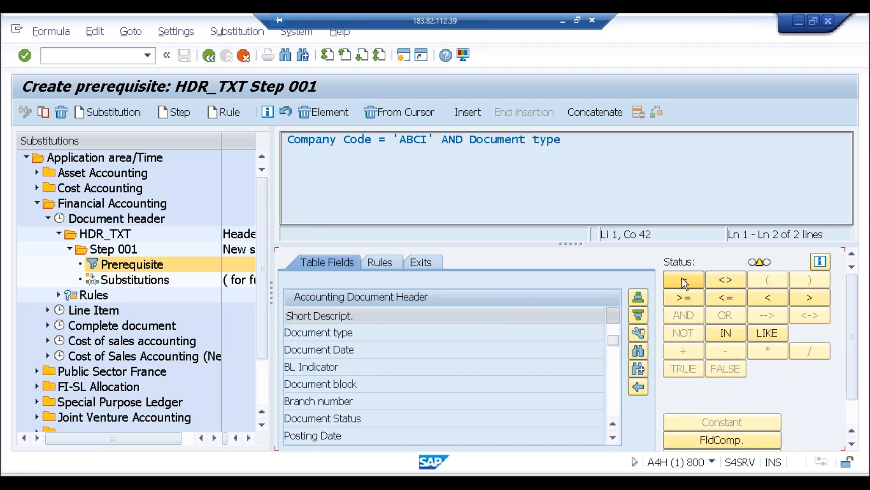
pyautogui.click(714, 423)
pyautogui.write('SA')
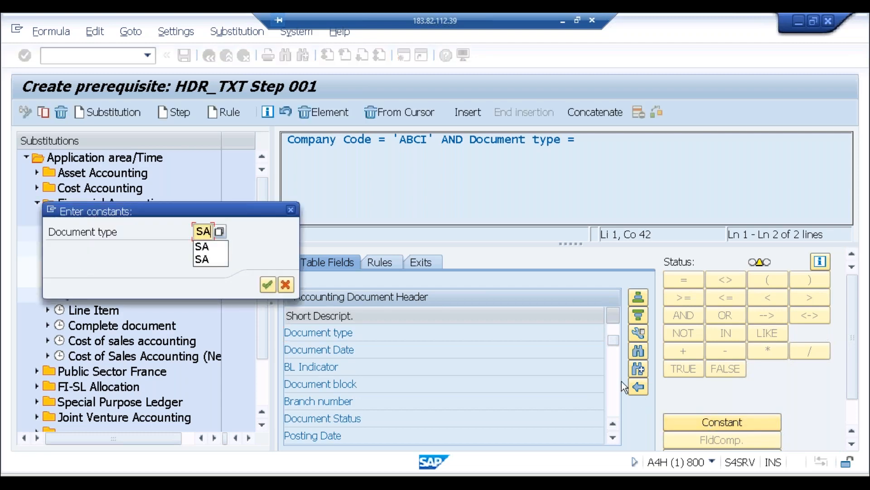
pyautogui.press('Return')
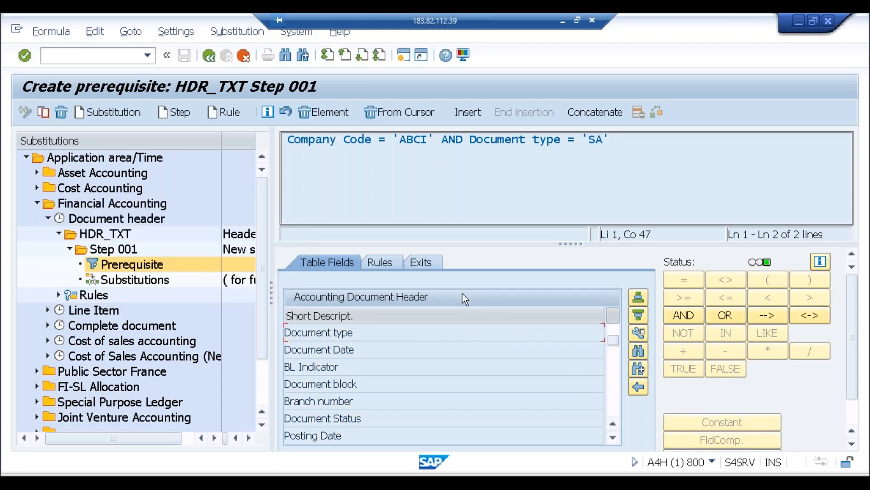
# In Step 001's substitutions, set the Doc.Header Text constant value to TEST_ABCI, copied from the Notepad notes, and save HDR_TXT.
pyautogui.doubleClick(156, 279)
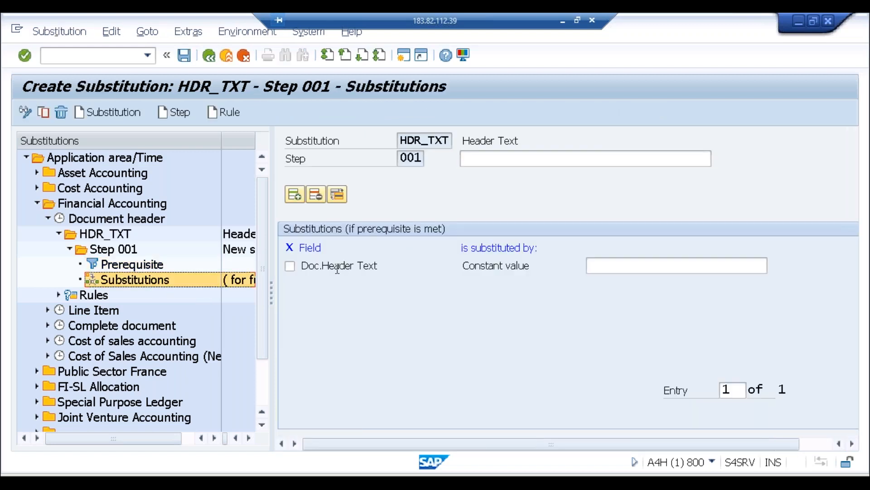
pyautogui.click(290, 266)
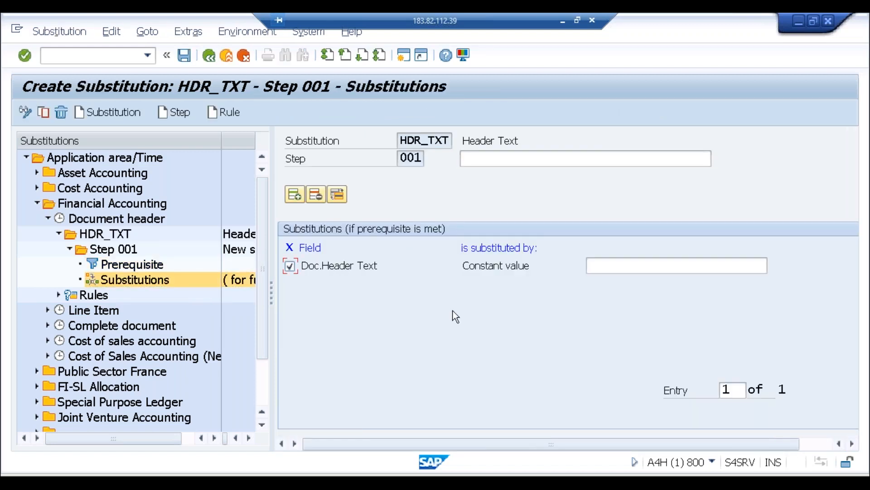
pyautogui.click(242, 474)
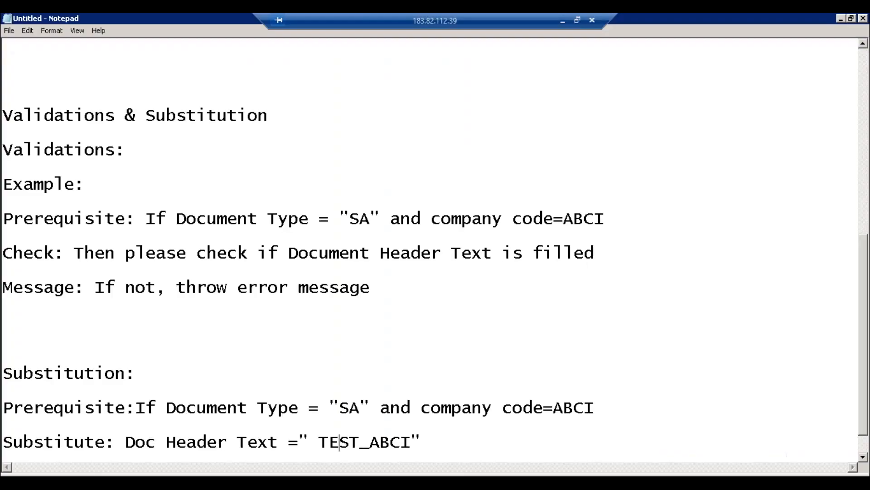
pyautogui.moveTo(321, 442); pyautogui.dragTo(413, 447)
pyautogui.hotkey('ctrl', 'c')
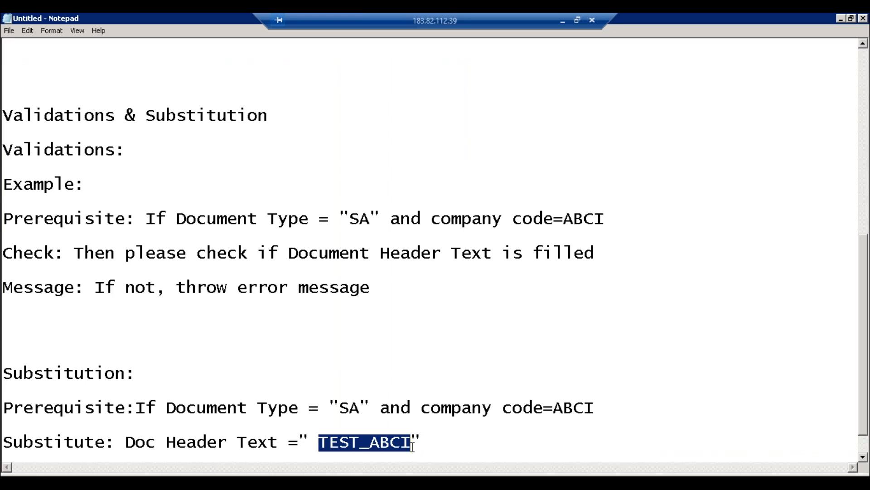
pyautogui.hotkey('alt', 'Tab')
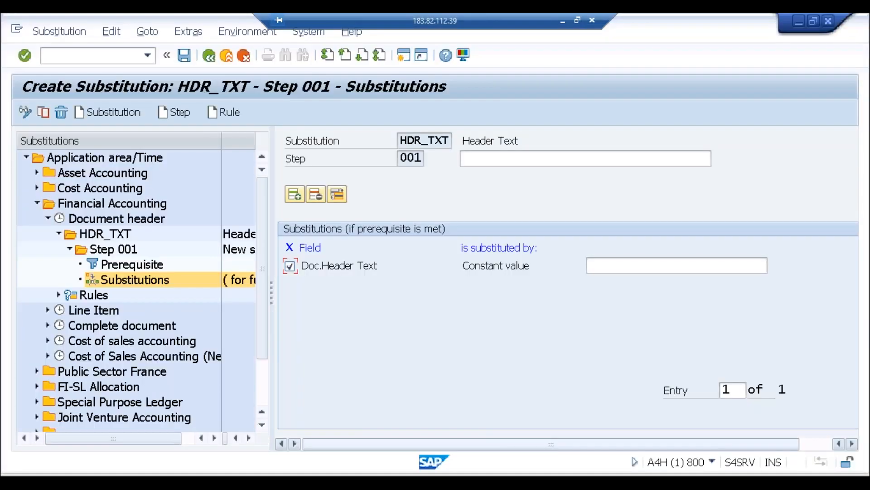
pyautogui.click(621, 267)
pyautogui.hotkey('ctrl', 'v')
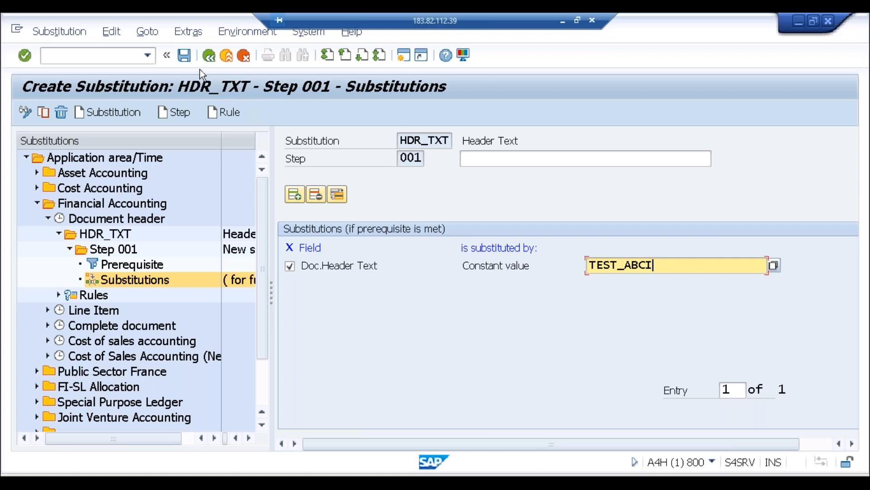
pyautogui.click(184, 56)
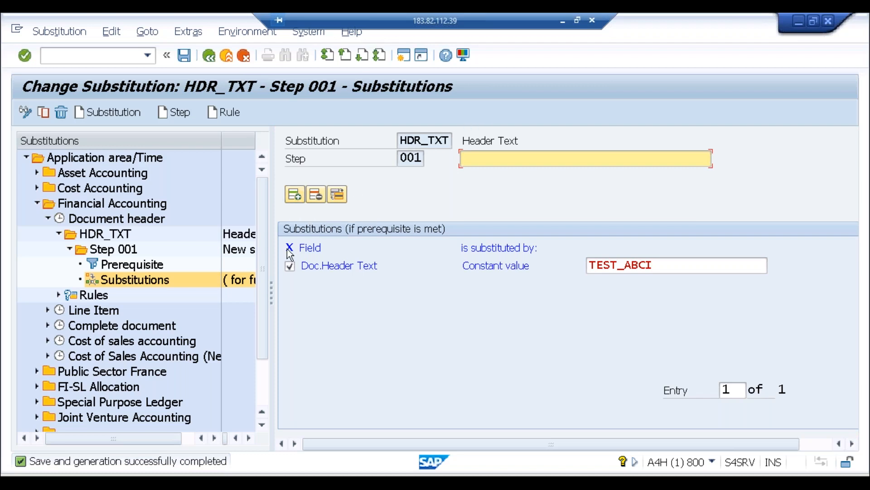
# Switch to the Enter G/L Account Document window for company code ABCI.
pyautogui.hotkey('alt', 'Tab')
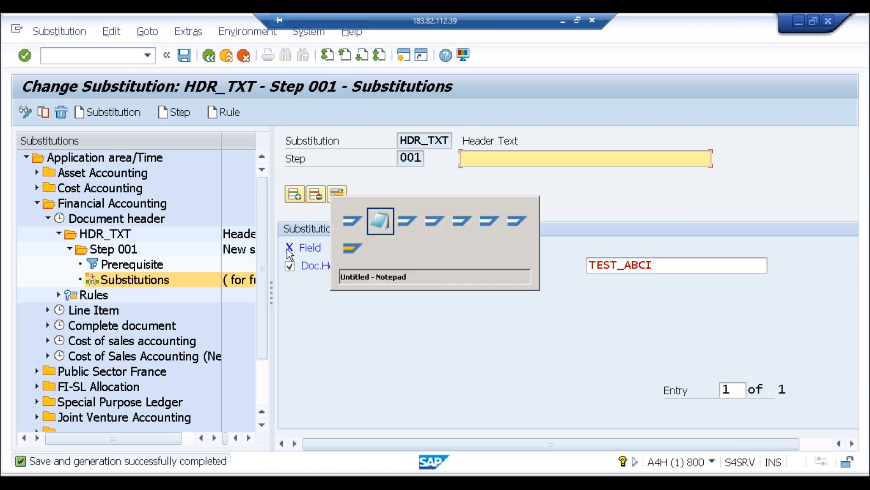
pyautogui.hotkey('alt', 'Tab')
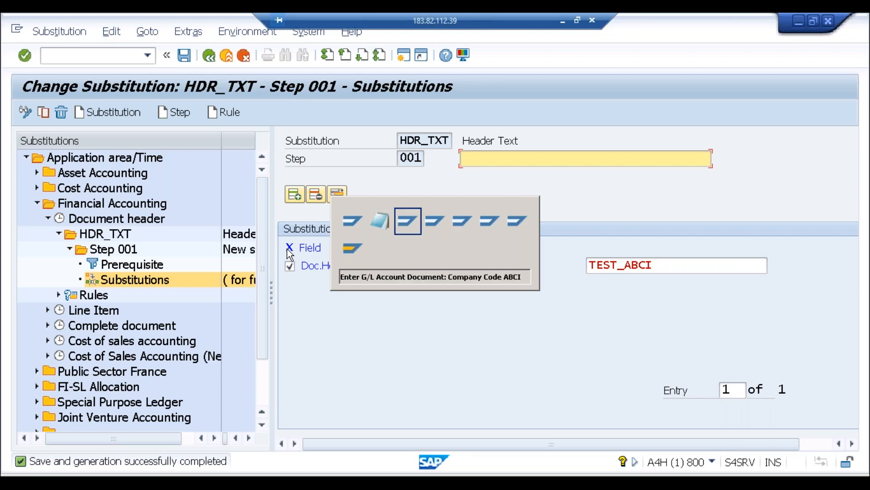
# Switch to the session showing AuC Settlement, run transaction /nspro and open the SAP Reference IMG.
pyautogui.hotkey('alt', 'shift', 'Tab')
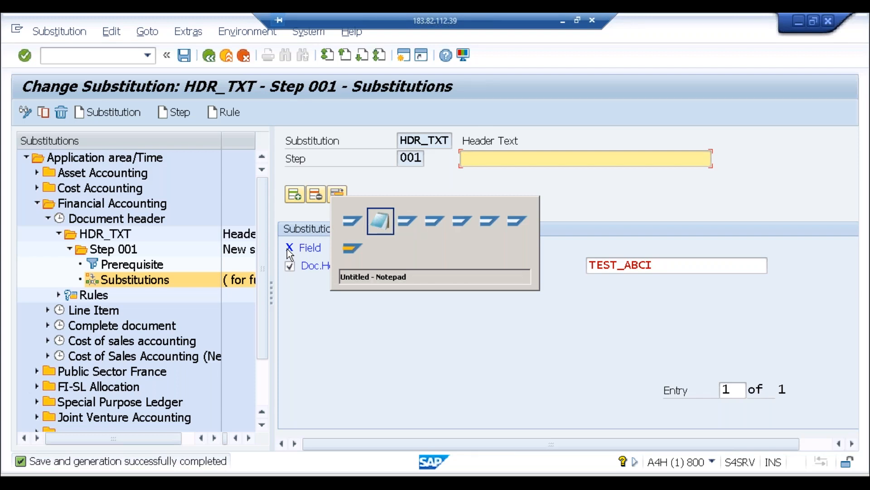
pyautogui.hotkey('alt', 'Tab')
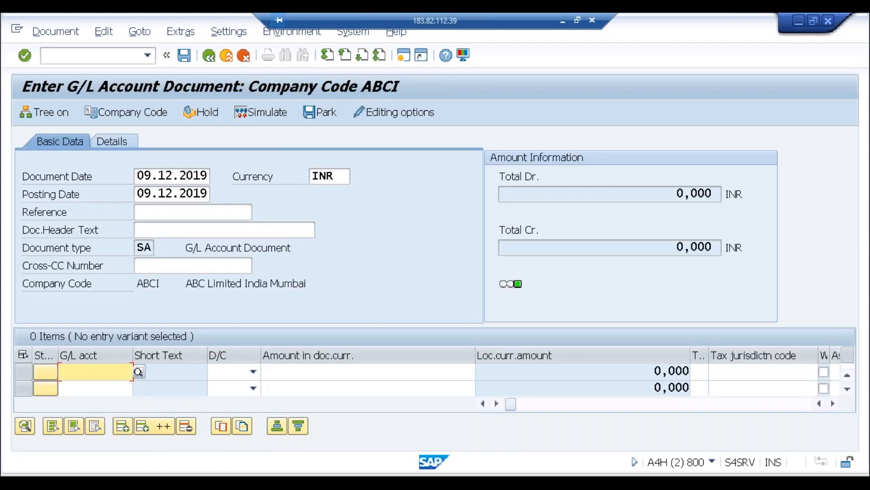
pyautogui.hotkey('alt', 'Tab')
pyautogui.hotkey('alt', 'Tab')
pyautogui.hotkey('alt', 'Tab')
pyautogui.hotkey('alt', 'Tab')
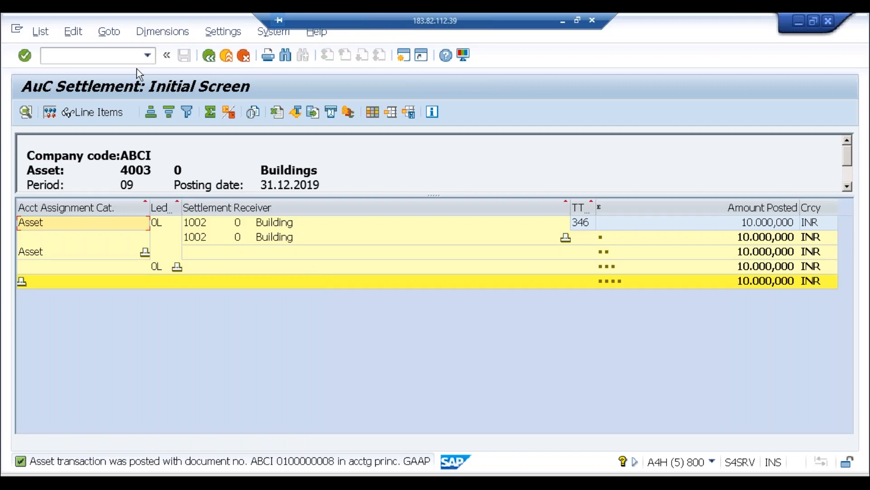
pyautogui.click(118, 60)
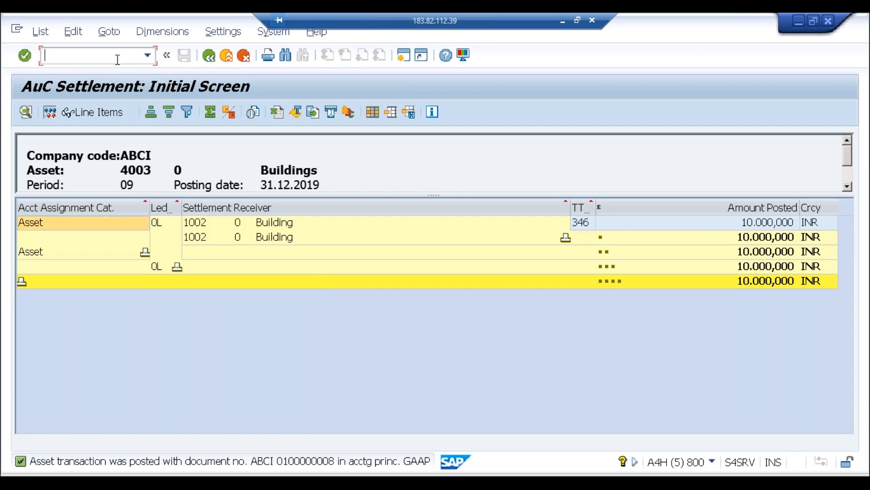
pyautogui.write('/nspro')
pyautogui.press('Return')
pyautogui.click(68, 120)
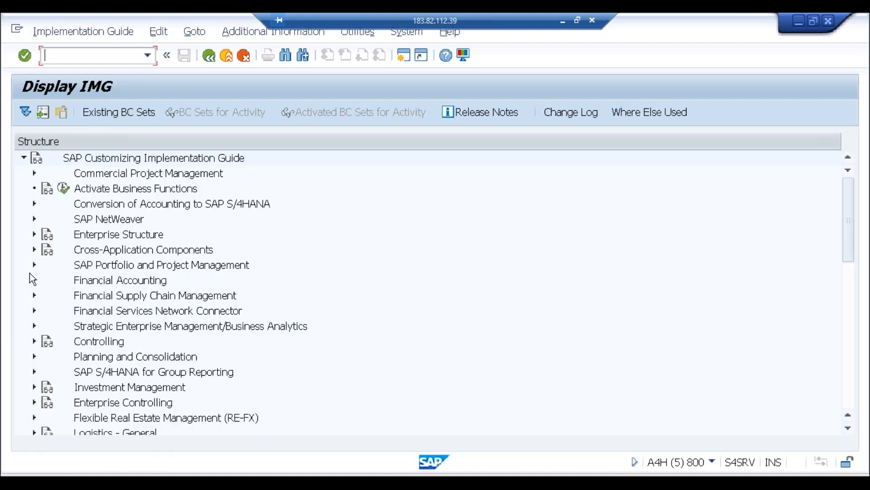
# Open Substitution in Accounting Documents in the IMG under Financial Accounting, Financial Accounting Global Settings, Tools, Validation/Substitution.
pyautogui.click(34, 280)
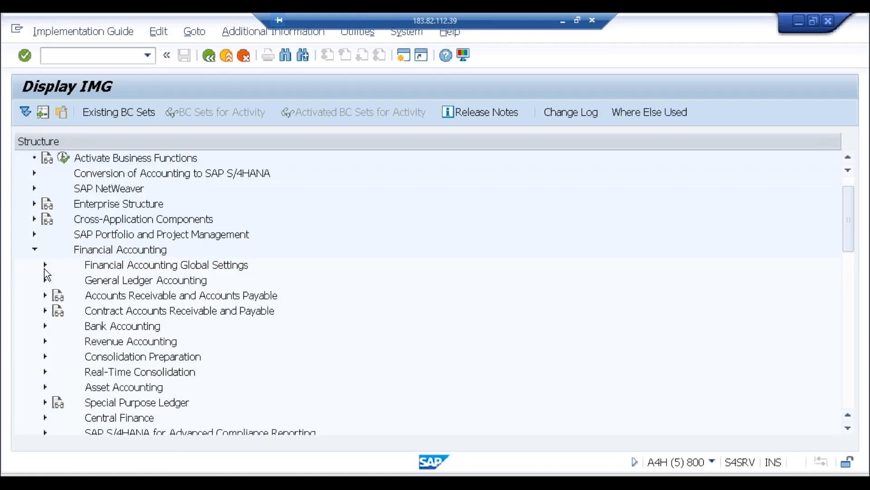
pyautogui.click(44, 267)
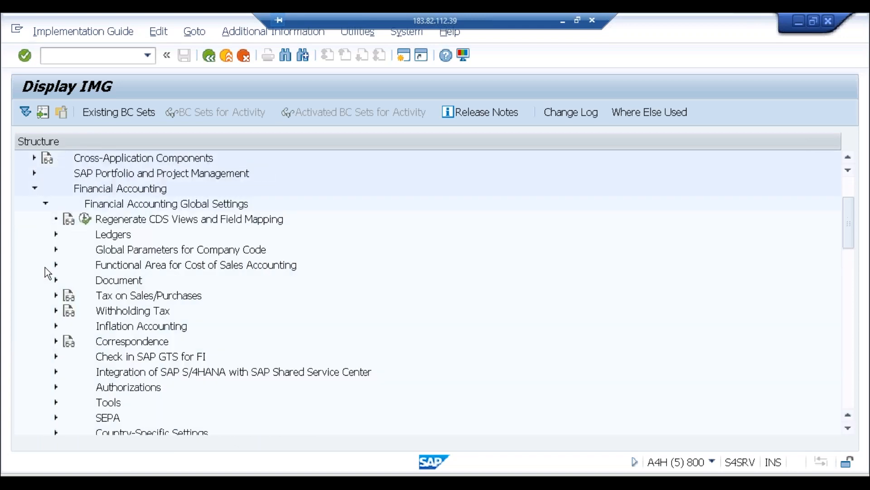
pyautogui.click(56, 402)
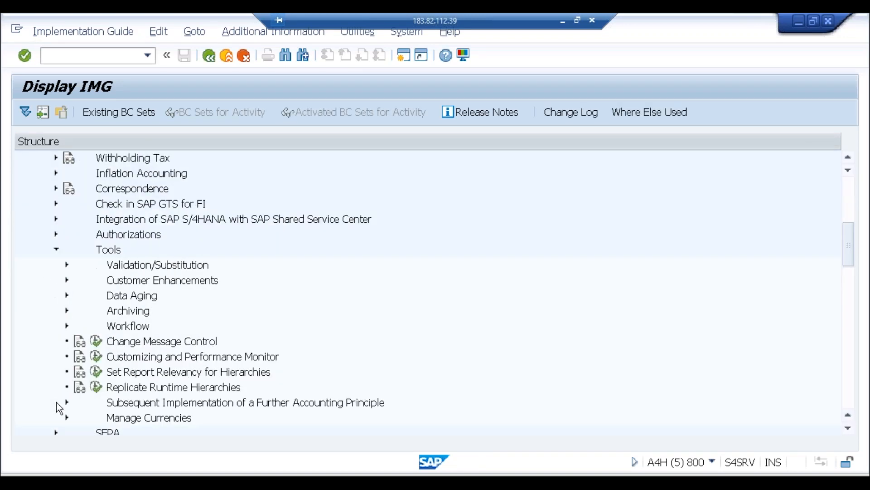
pyautogui.click(68, 266)
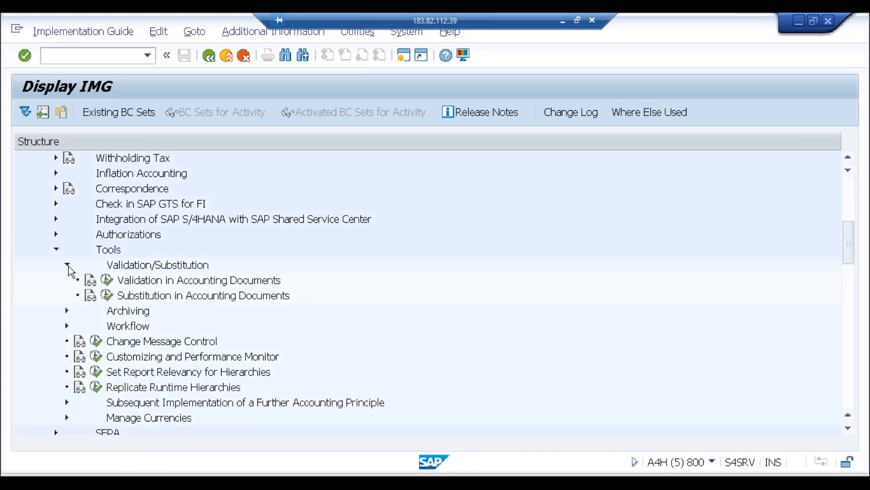
pyautogui.click(107, 279)
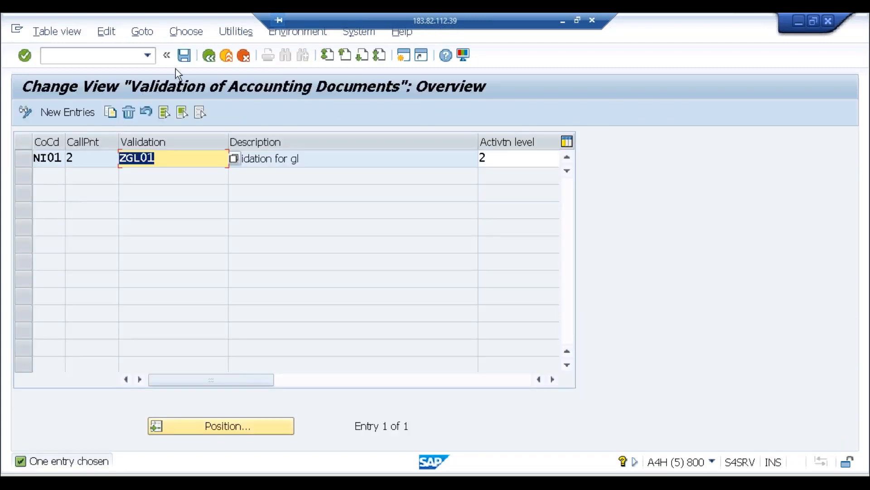
pyautogui.click(208, 55)
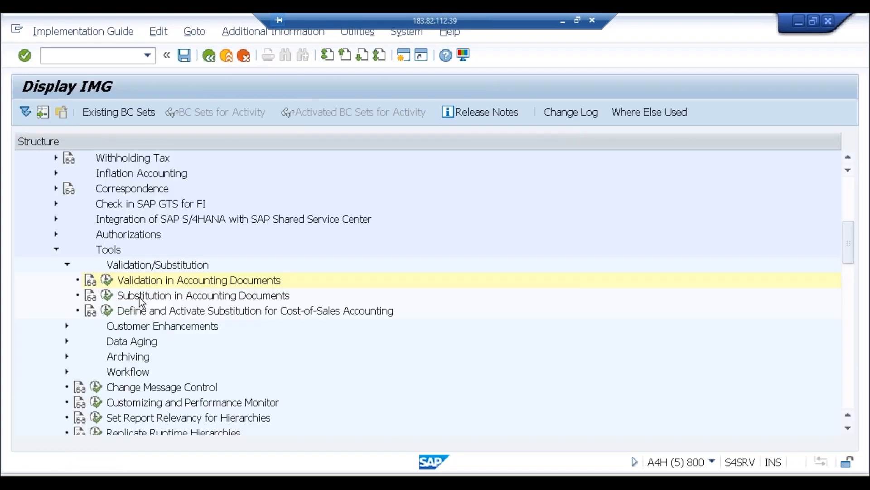
pyautogui.click(107, 295)
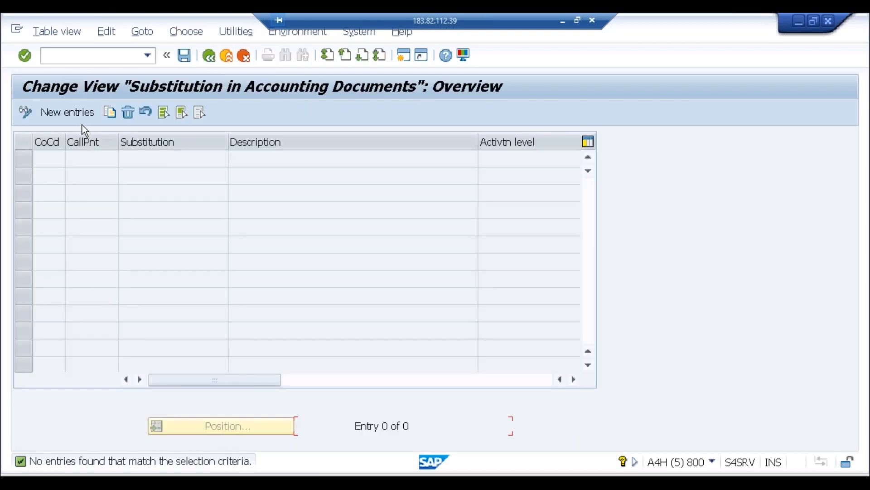
# Add a new entry for company code ABCI with callup point 1 (Document header) and substitution HDR_TXT.
pyautogui.click(80, 111)
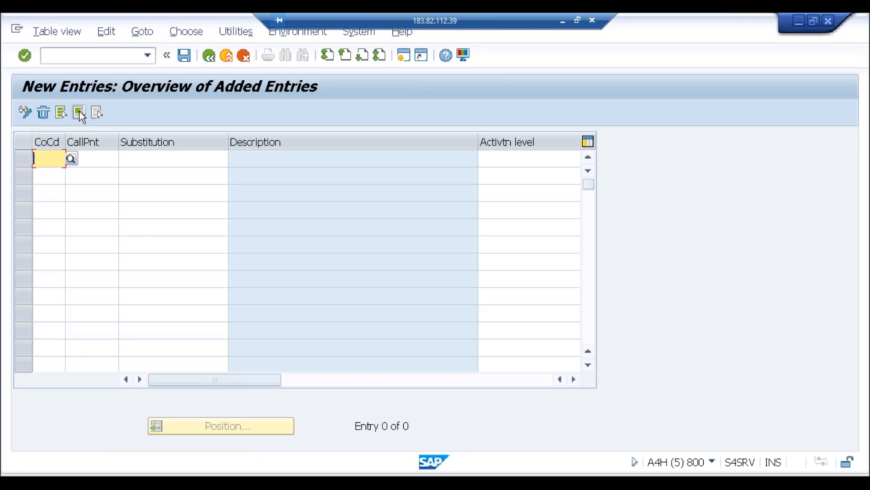
pyautogui.write('ABCI')
pyautogui.press('Tab')
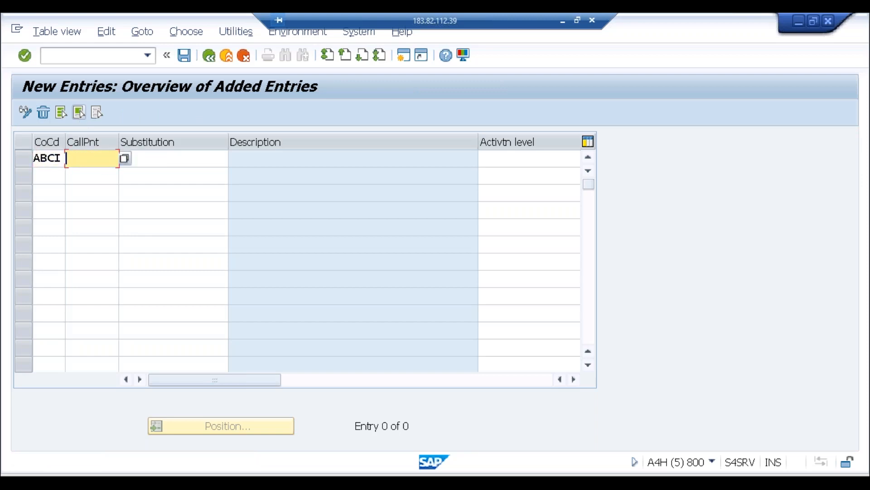
pyautogui.click(126, 159)
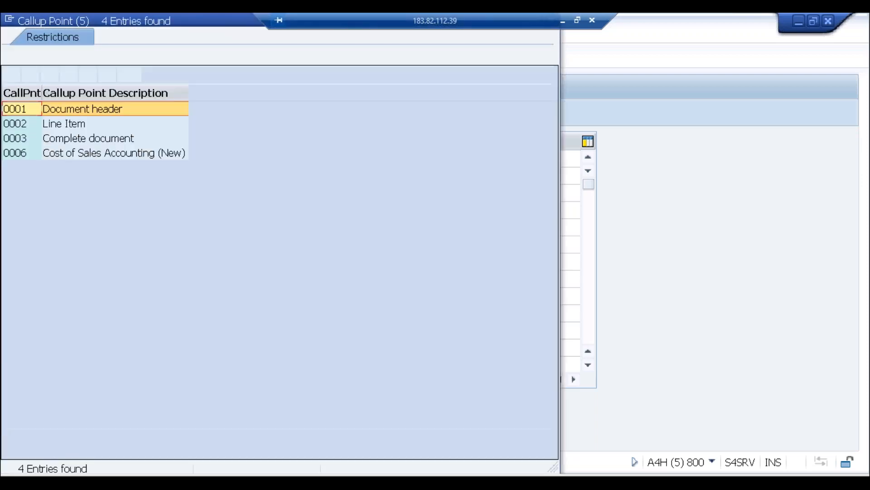
pyautogui.click(101, 114)
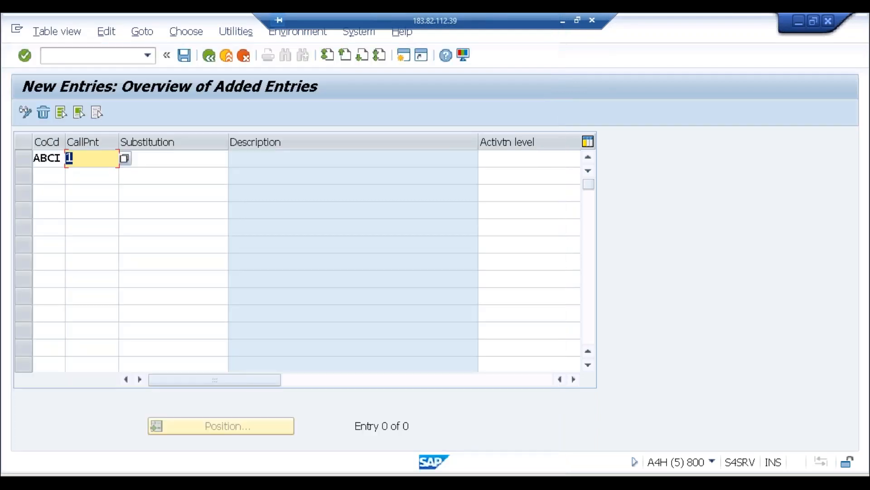
pyautogui.click(149, 156)
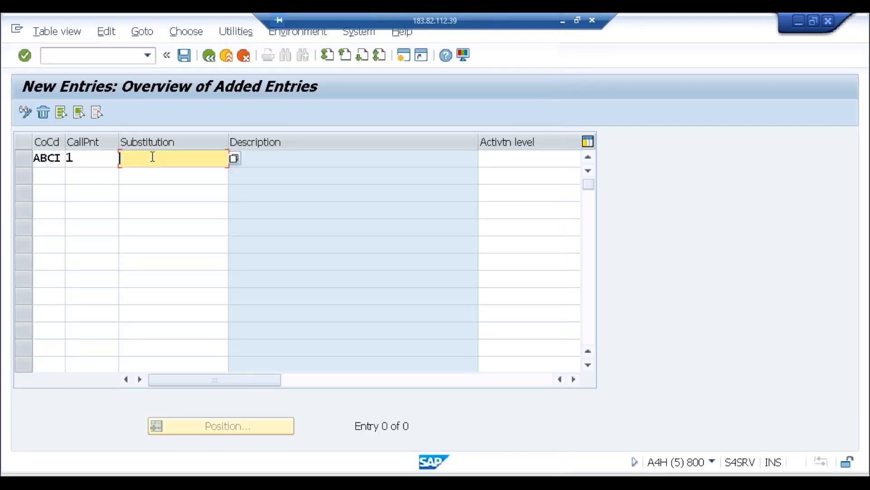
pyautogui.click(234, 158)
pyautogui.press('Return')
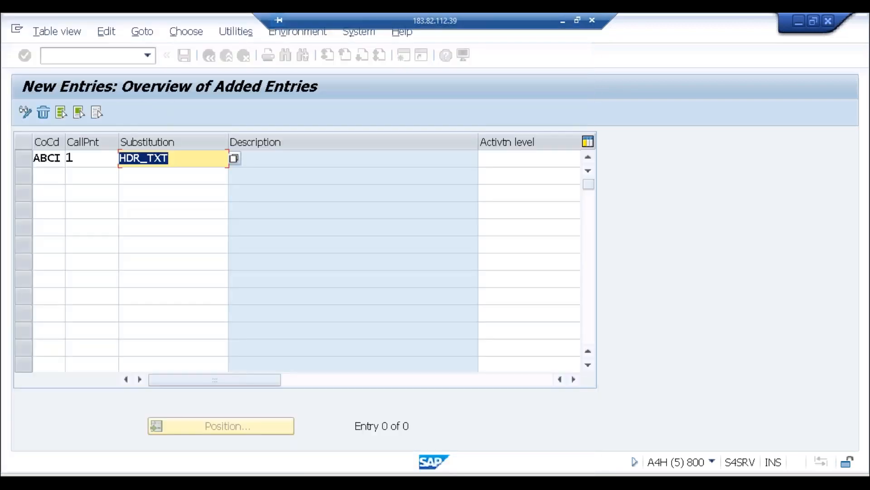
# Set the HDR_TXT entry's activation level to 1 (Active) and save it under the proposed customizing request.
pyautogui.click(554, 155)
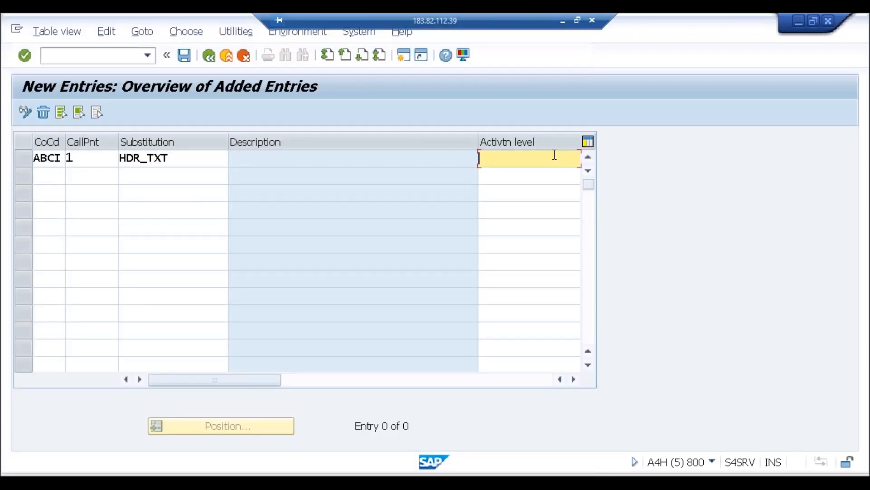
pyautogui.press('F4')
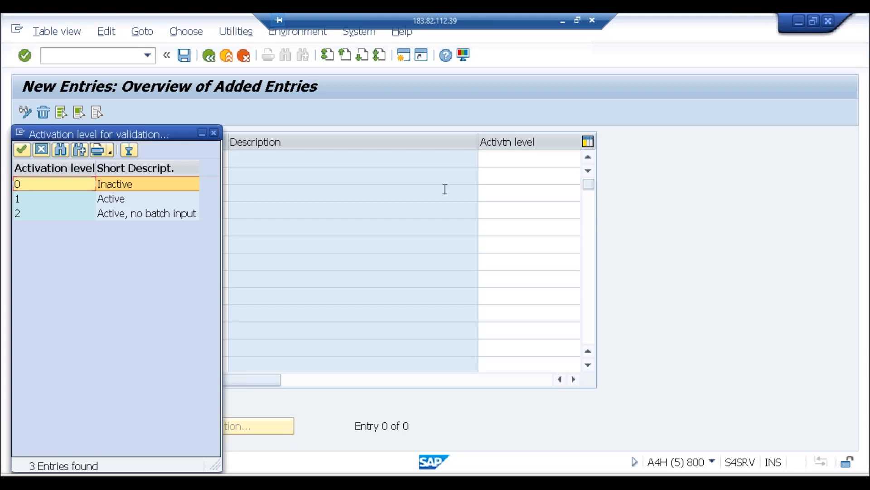
pyautogui.doubleClick(159, 202)
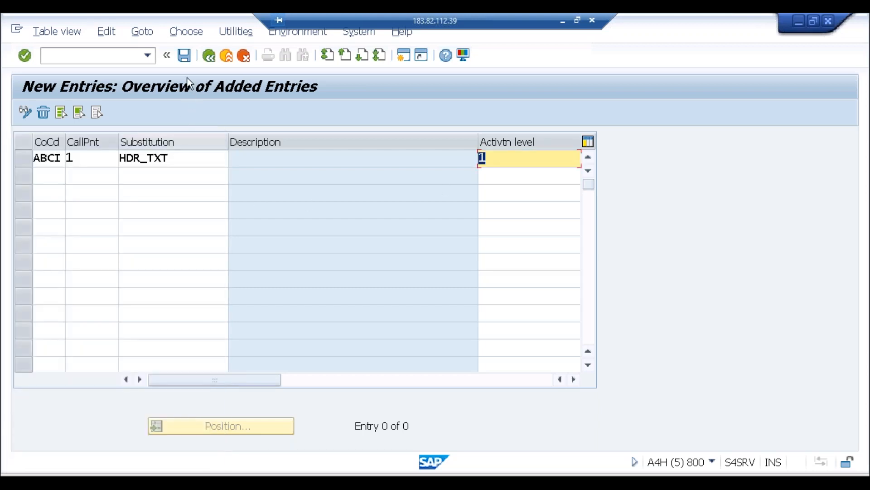
pyautogui.click(183, 62)
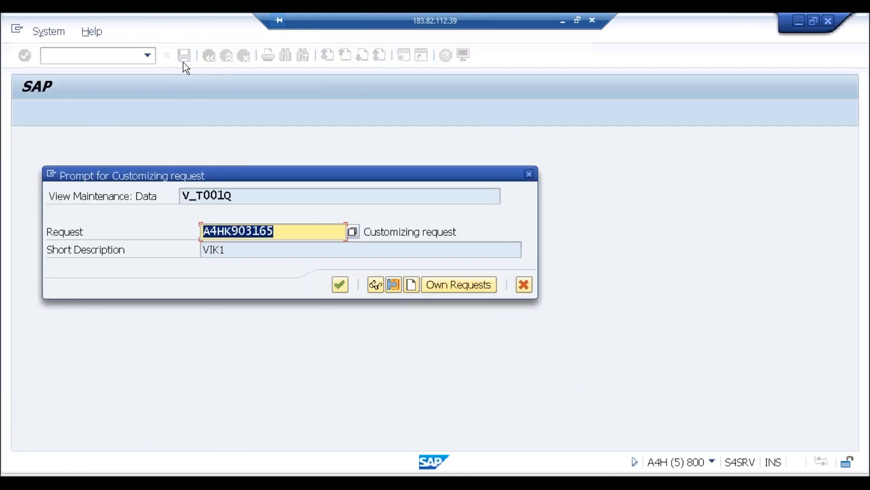
pyautogui.press('Return')
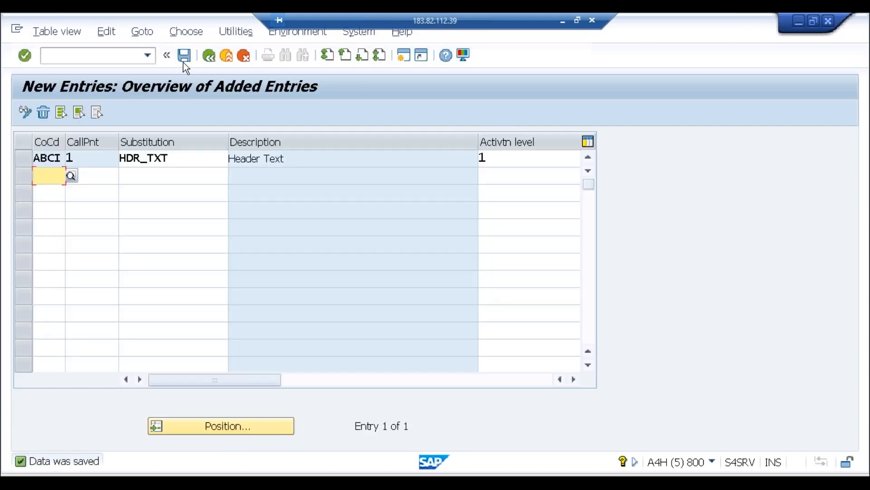
# Switch to the G/L document entry session, leave the open document with /n and start transaction fb50.
pyautogui.hotkey('alt', 'Tab')
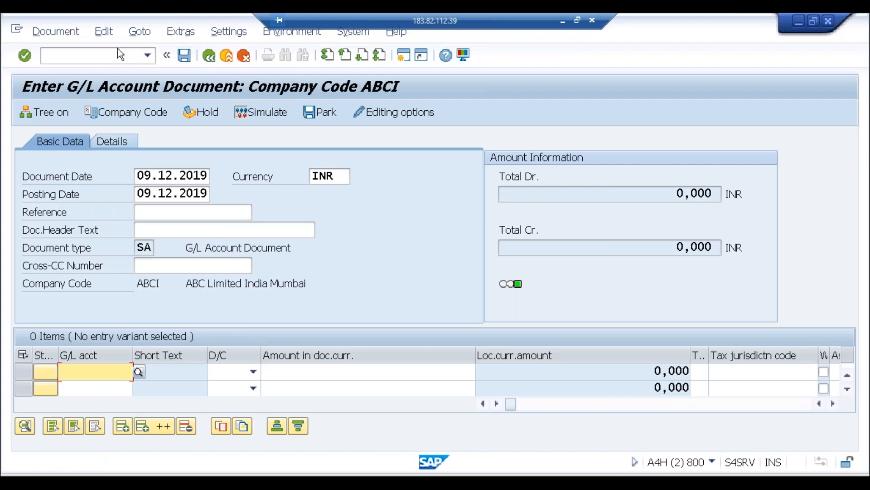
pyautogui.click(116, 53)
pyautogui.write('/n')
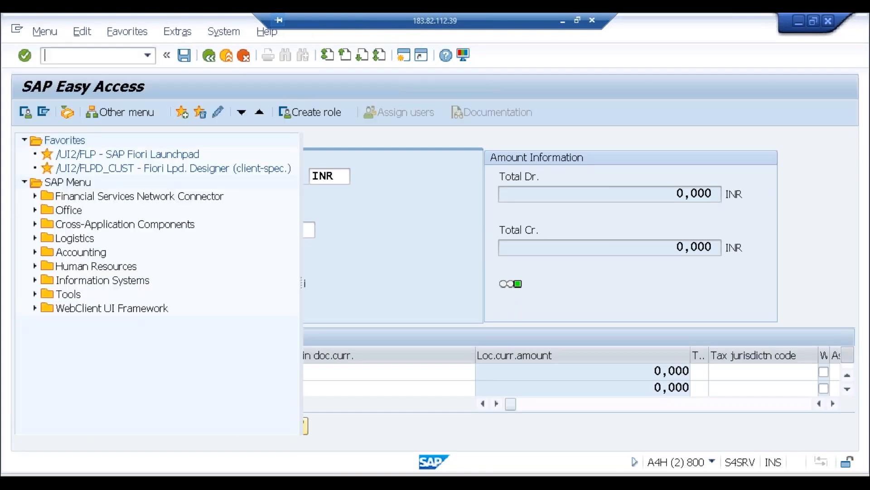
pyautogui.write('fb50')
pyautogui.press('Return')
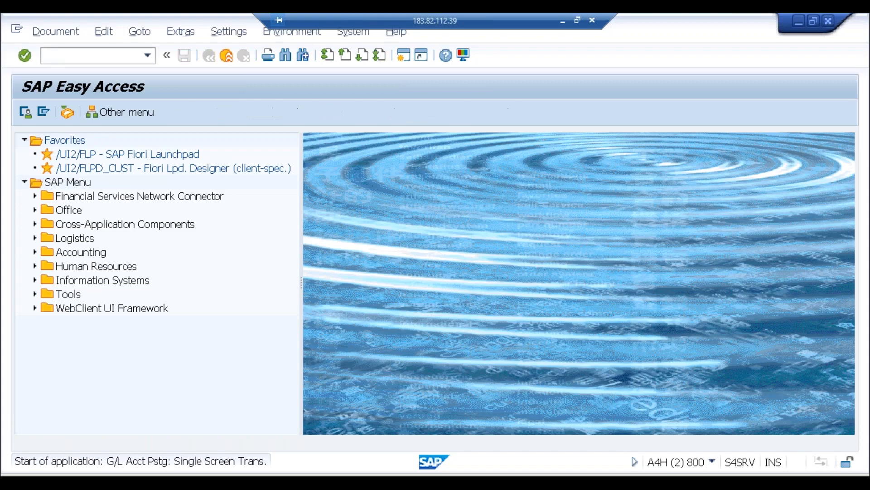
# Enter 09.12.2019 as the document date and validate the header so the substitution runs.
pyautogui.write('0912')
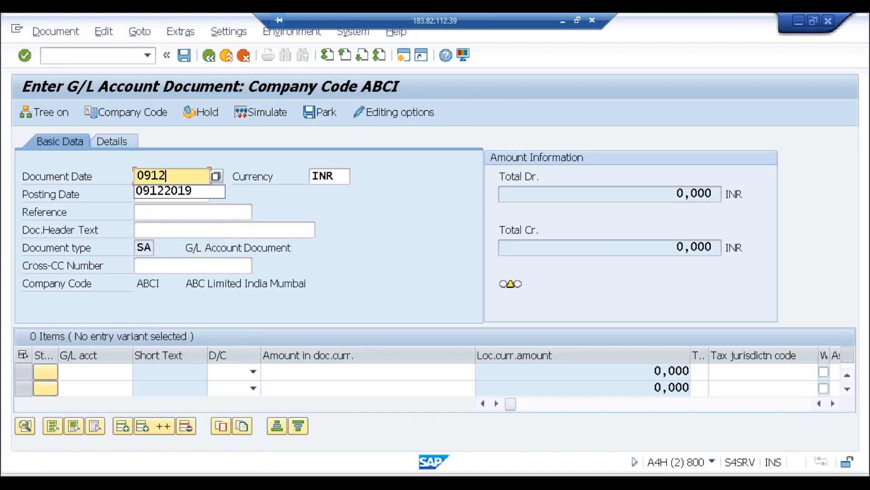
pyautogui.write('2019')
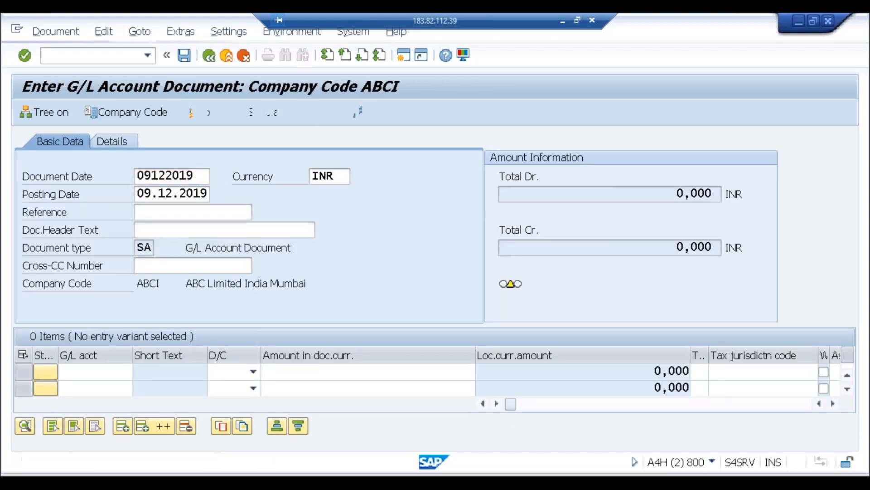
pyautogui.press('Return')
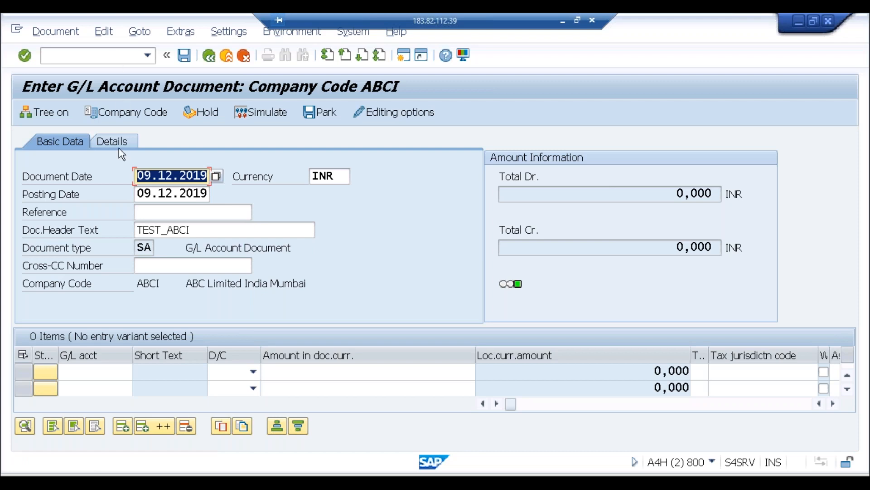
# Check the document header text against the company code and document type of the G/L document.
pyautogui.click(225, 229)
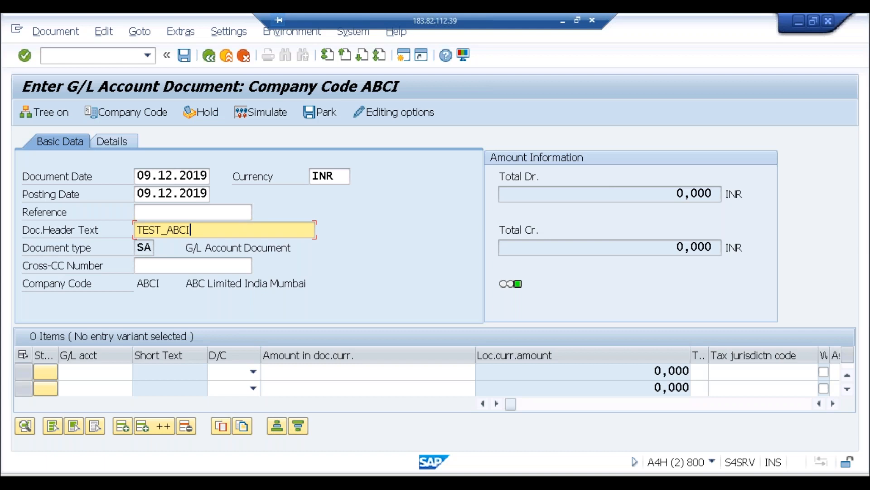
pyautogui.click(159, 283)
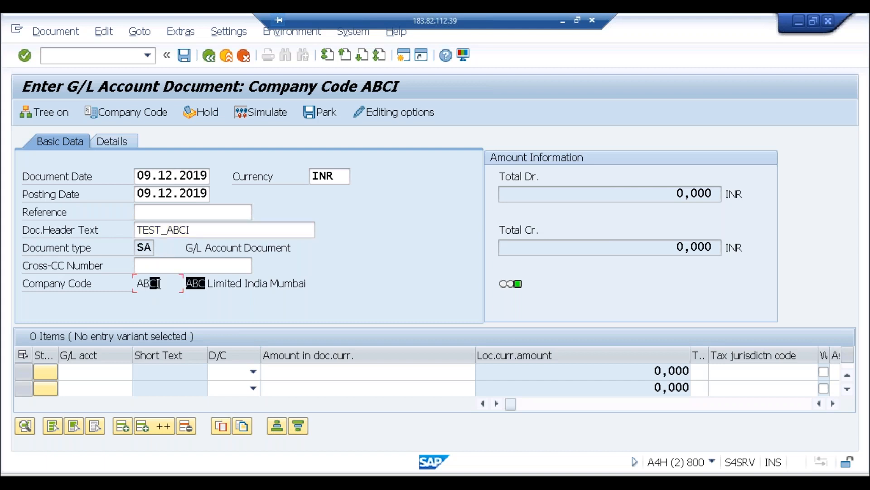
pyautogui.click(150, 246)
pyautogui.click(205, 228)
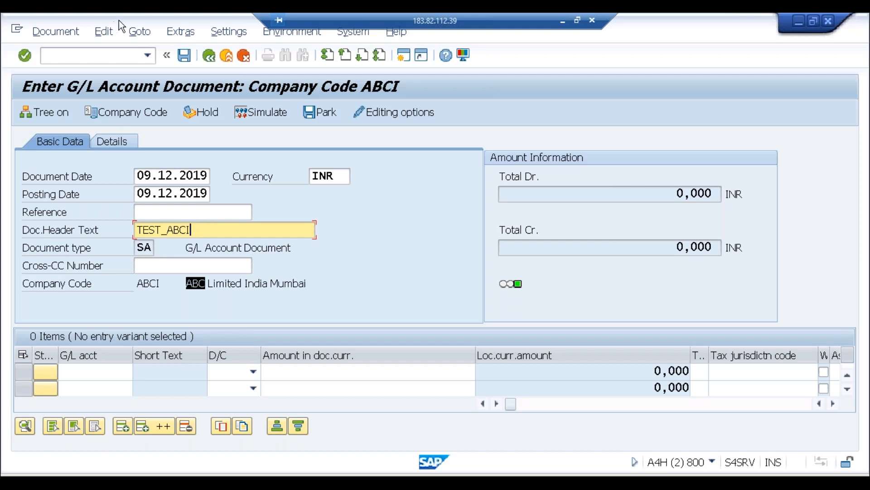
# Restart G/L document entry with transaction /nfb50 to get a blank document.
pyautogui.click(146, 56)
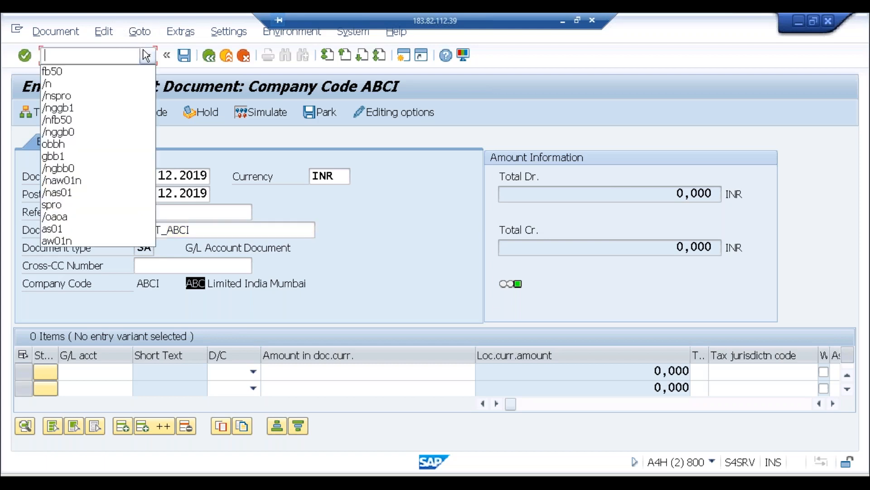
pyautogui.click(100, 72)
pyautogui.press('Left')
pyautogui.press('Left')
pyautogui.press('Left')
pyautogui.press('Left')
pyautogui.write('/n')
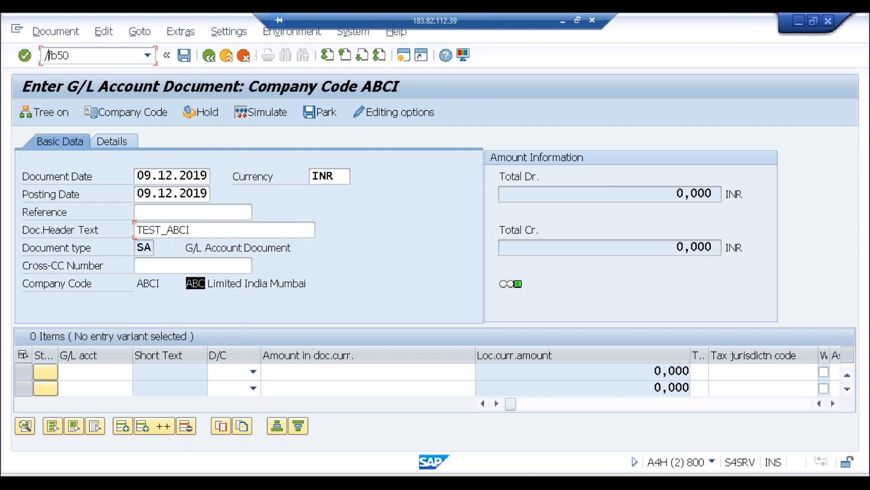
pyautogui.press('Return')
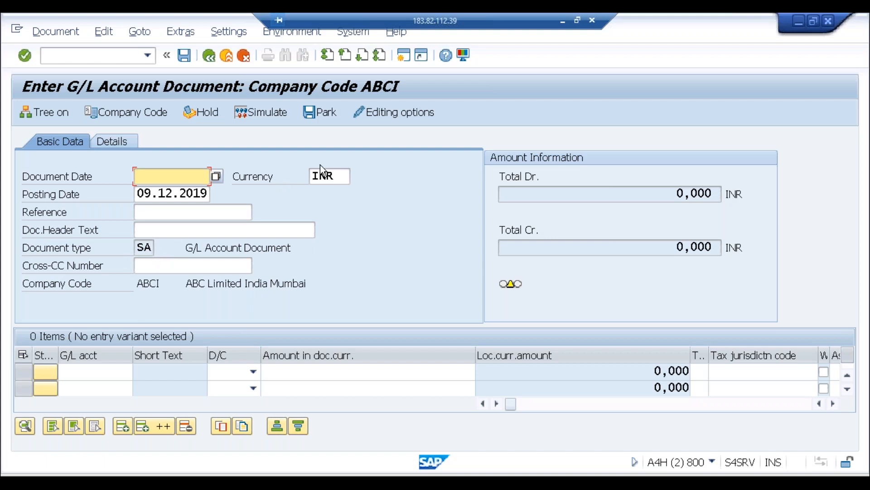
# Set the document type option in the accounting editing options to 'Document type ready for input', save and return to document entry.
pyautogui.click(388, 117)
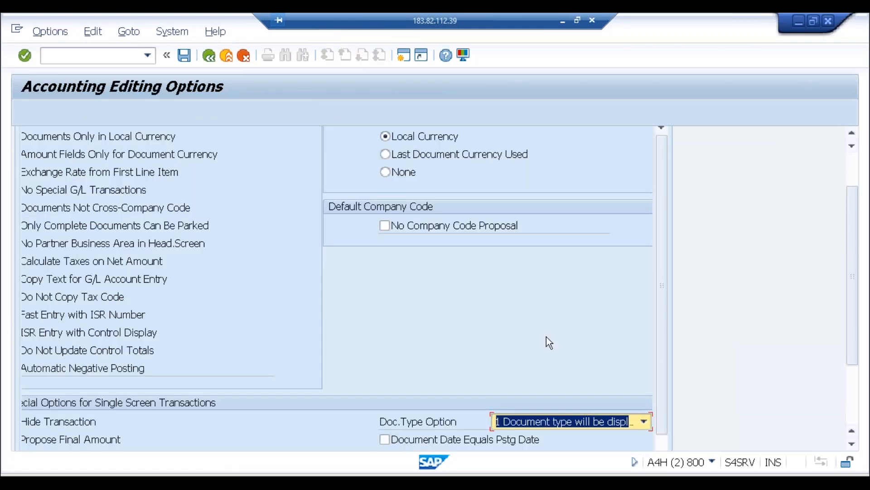
pyautogui.click(587, 420)
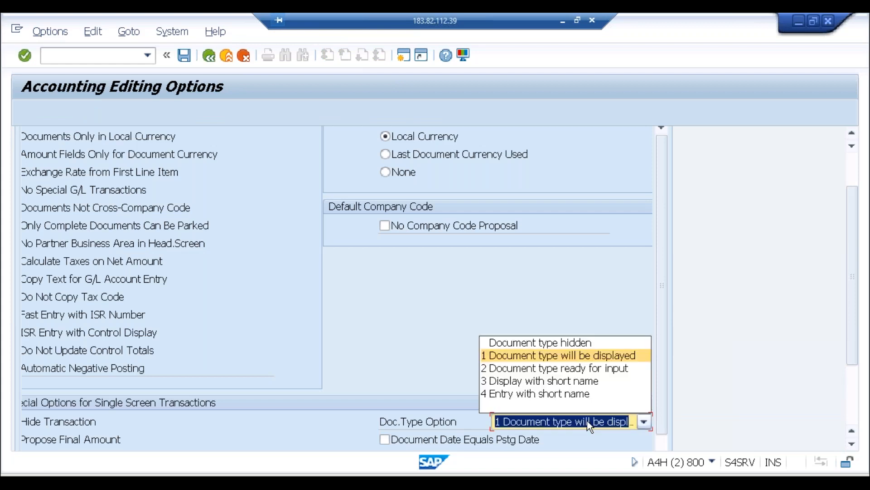
pyautogui.click(589, 368)
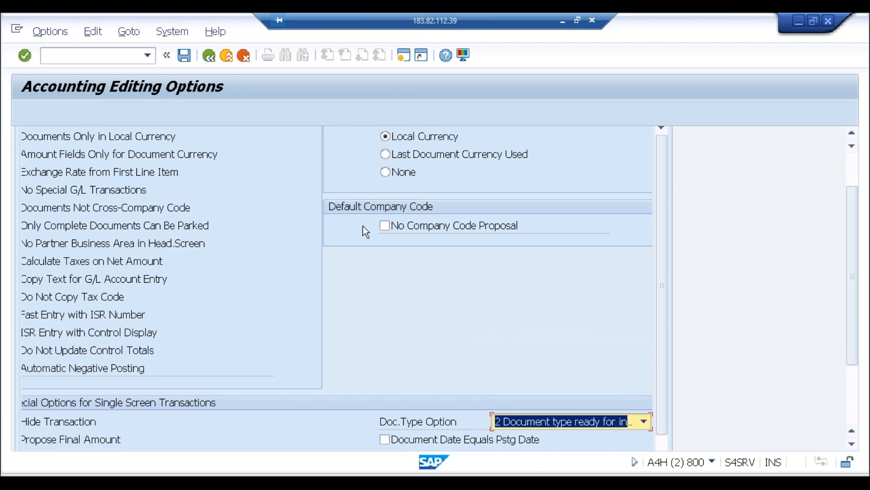
pyautogui.click(184, 56)
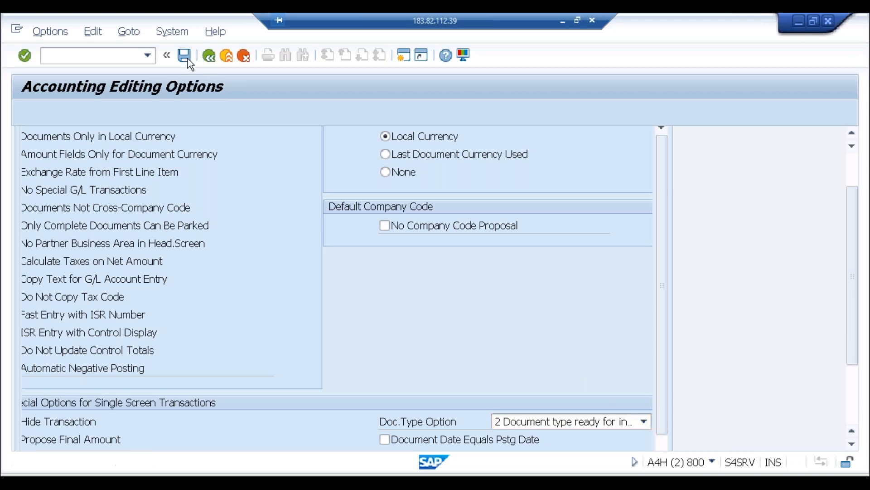
pyautogui.click(207, 58)
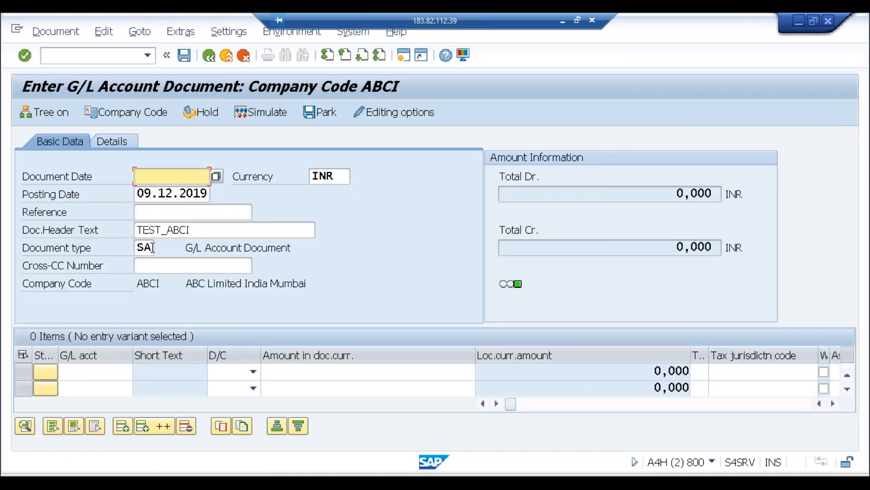
# Change the document type to AB, enter 09.12.2019 as the document date and validate the header.
pyautogui.click(153, 248)
pyautogui.press('BackSpace')
pyautogui.press('BackSpace')
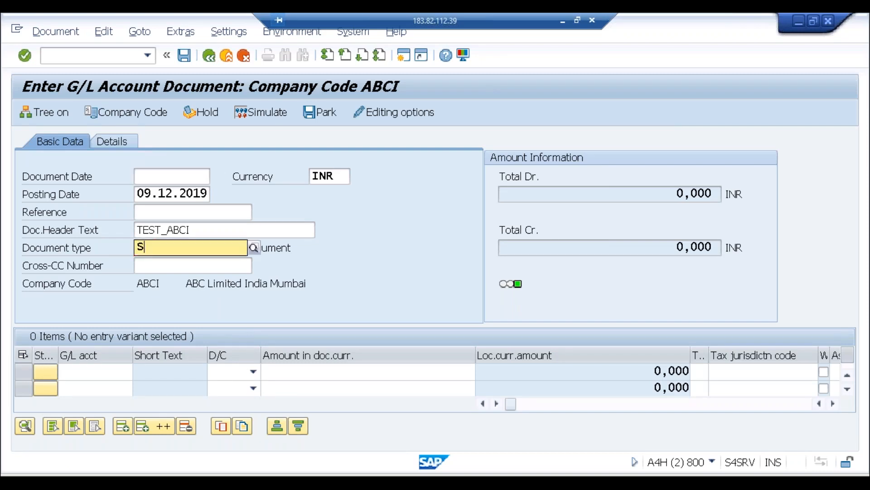
pyautogui.write('ab')
pyautogui.press('Return')
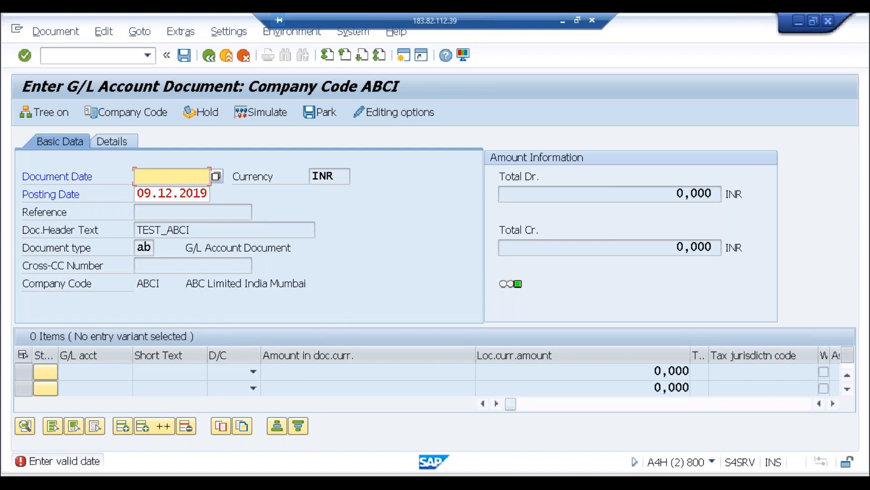
pyautogui.write('09.12')
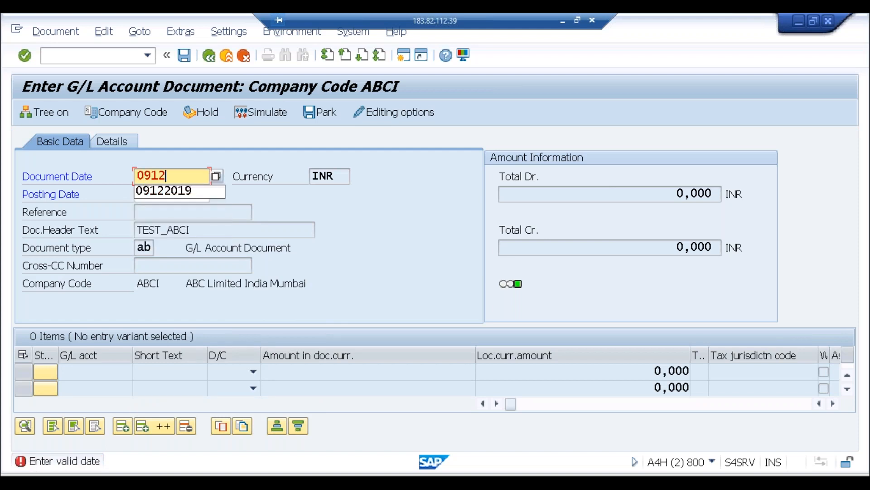
pyautogui.write('.2019')
pyautogui.press('Return')
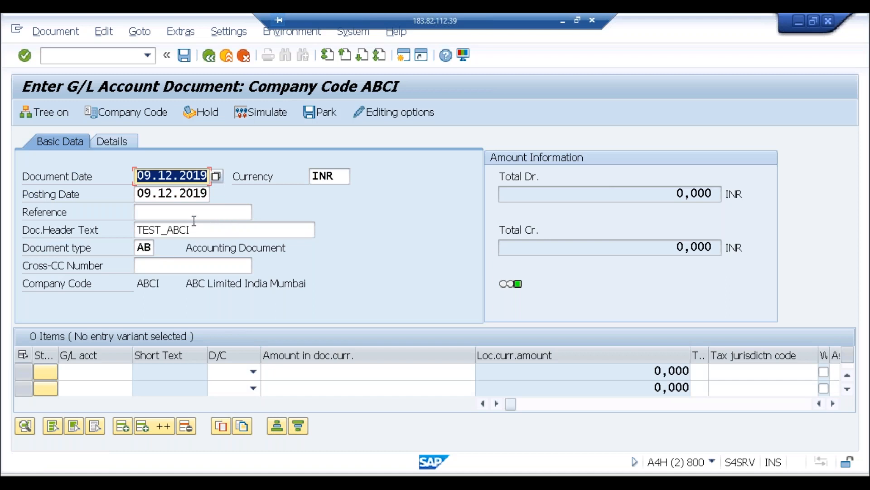
# Restart G/L document entry with transaction /nfb50 to clear the header fields.
pyautogui.click(121, 59)
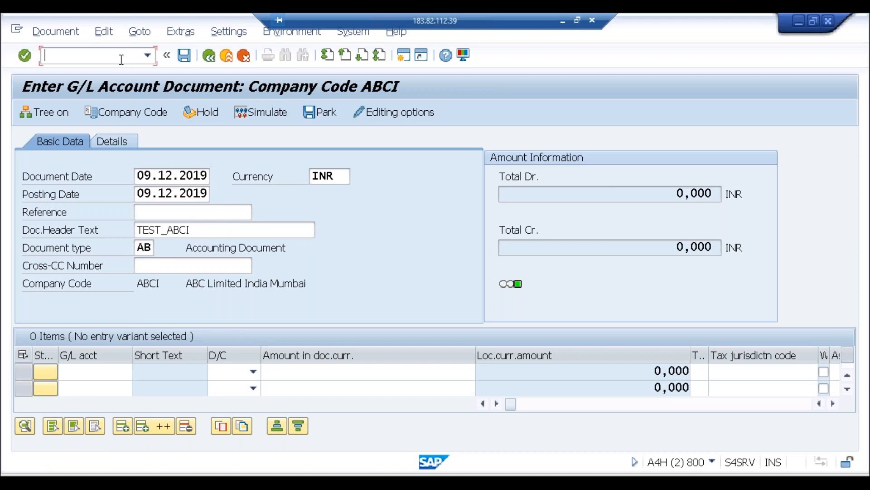
pyautogui.write('/nfb50')
pyautogui.press('Return')
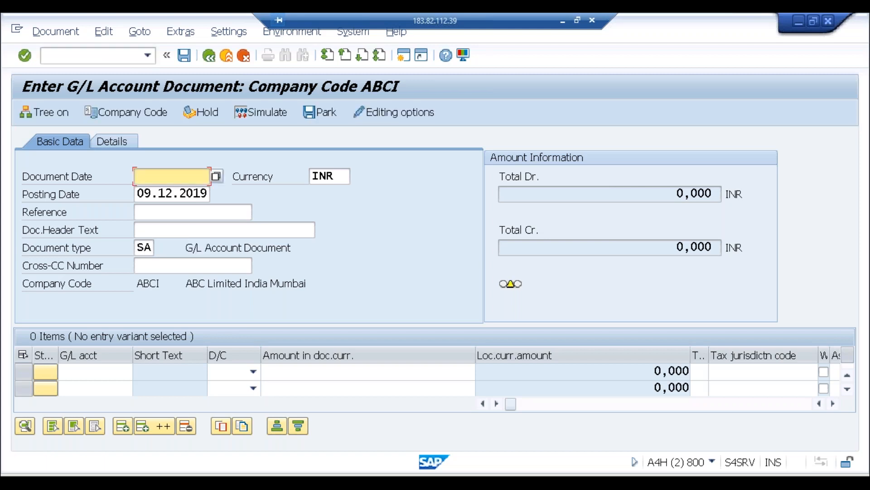
# Test the substitution in the blank document with document type AB and document date 09.12.2019, and check the document header text.
pyautogui.click(148, 248)
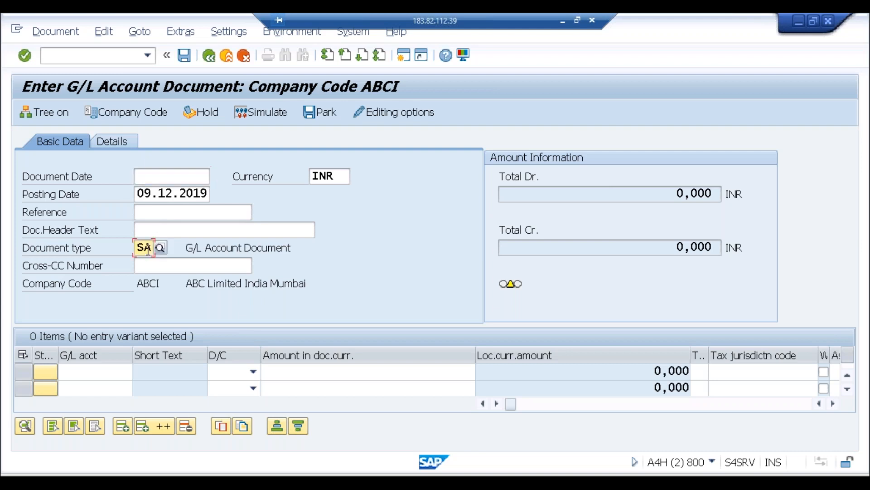
pyautogui.hotkey('shift', 'Right')
pyautogui.hotkey('shift', 'Right')
pyautogui.write('ab')
pyautogui.press('Return')
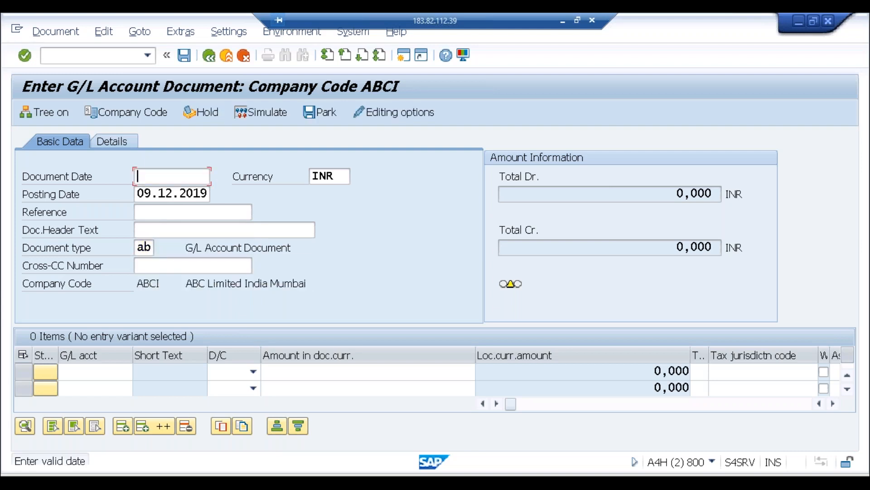
pyautogui.write('09122019')
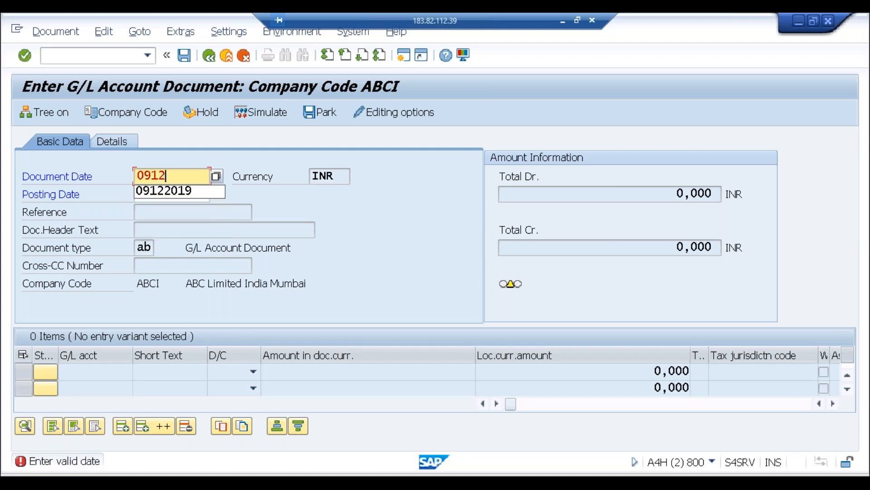
pyautogui.press('Return')
pyautogui.click(211, 226)
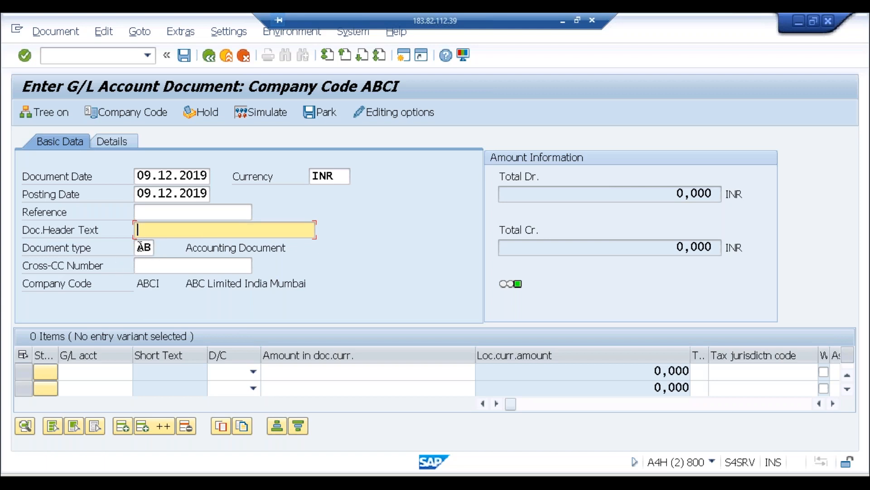
# Change the document type to SA, validate the header and check the document header text and line item fields.
pyautogui.doubleClick(143, 246)
pyautogui.write('SA')
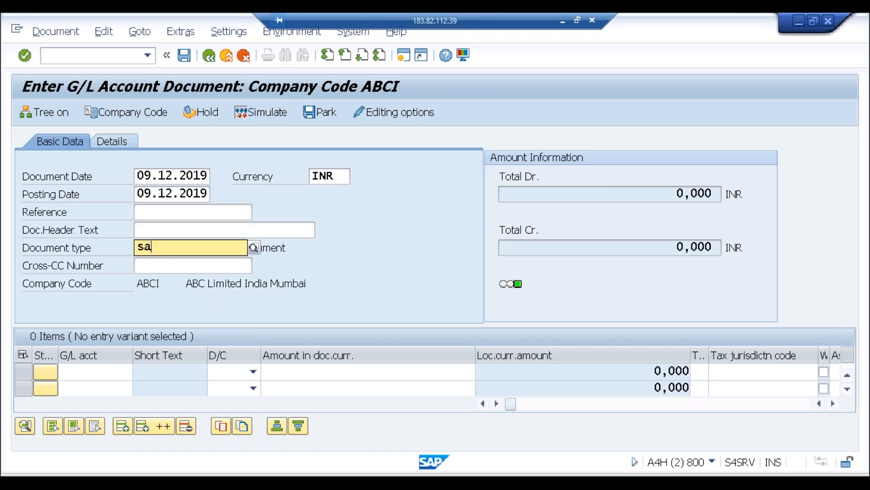
pyautogui.press('Return')
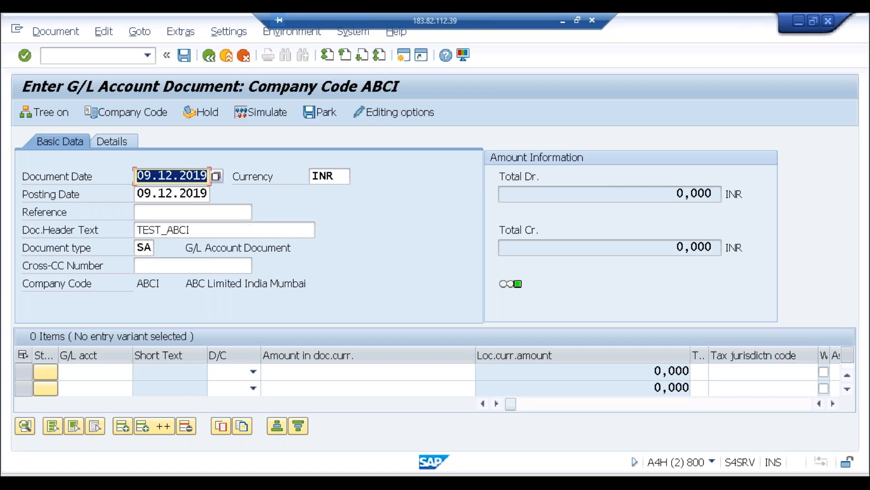
pyautogui.click(211, 233)
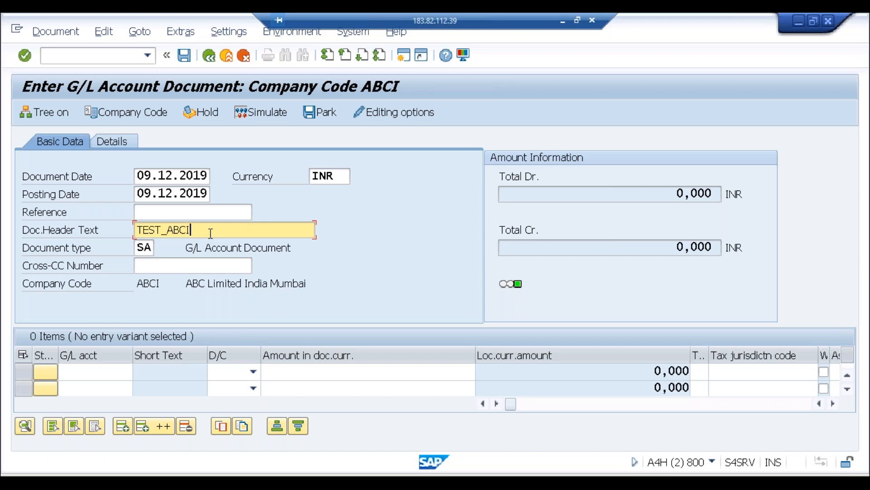
pyautogui.click(191, 213)
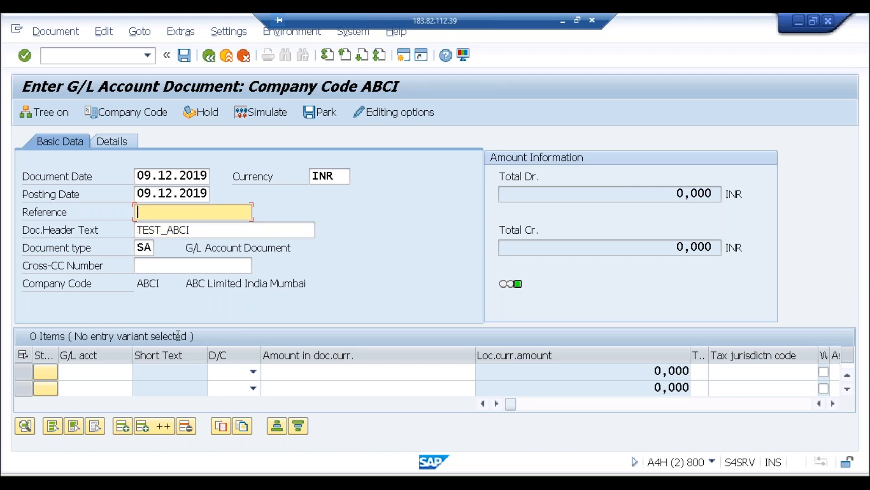
pyautogui.click(111, 368)
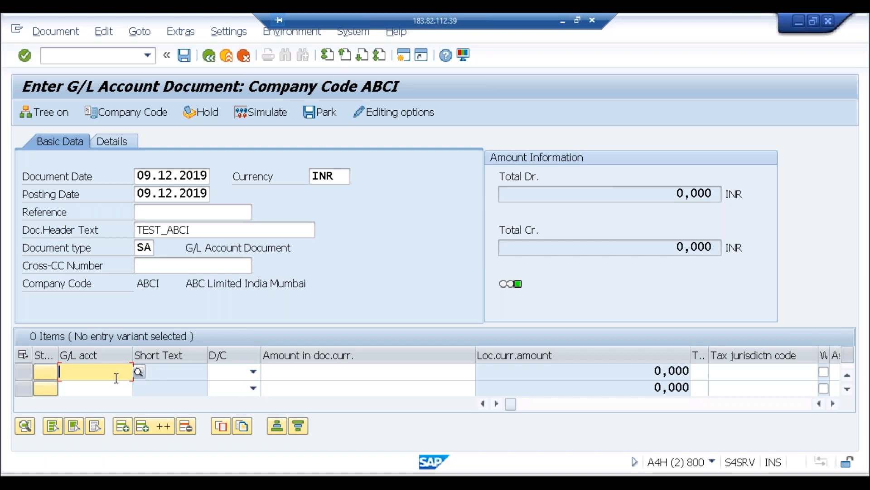
# Switch to the substitution maintenance session and create a new substitution for the Line Item callup point of Financial Accounting.
pyautogui.hotkey('alt', 'Tab')
pyautogui.hotkey('alt', 'Tab')
pyautogui.hotkey('alt', 'Tab')
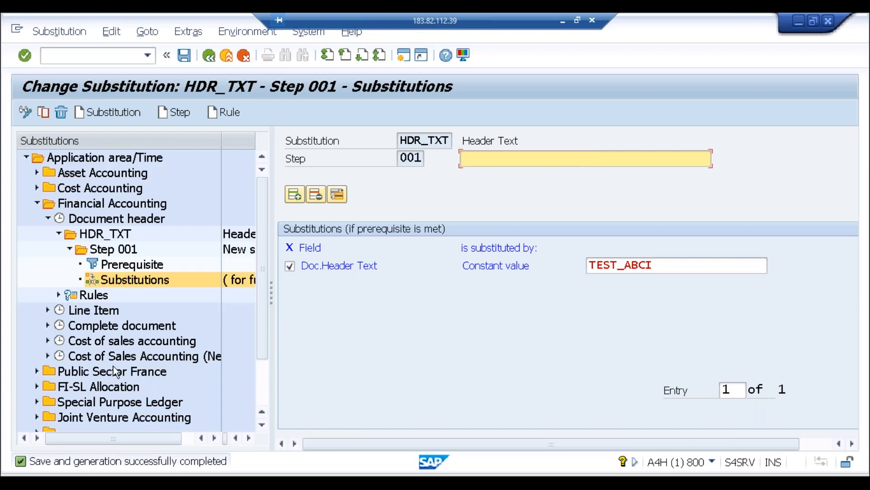
pyautogui.click(47, 311)
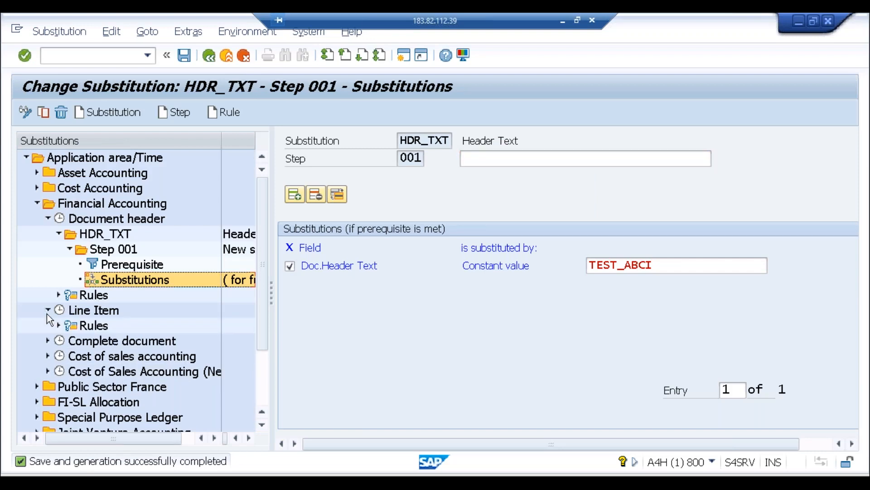
pyautogui.click(92, 315)
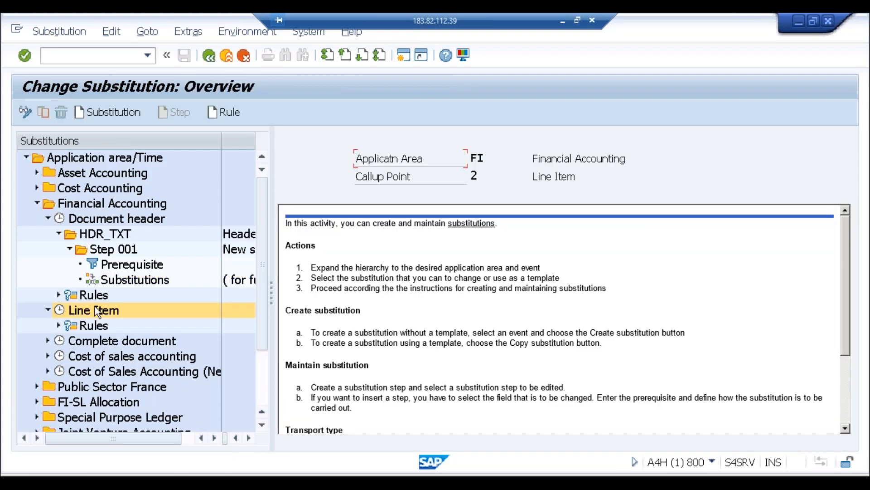
pyautogui.click(108, 112)
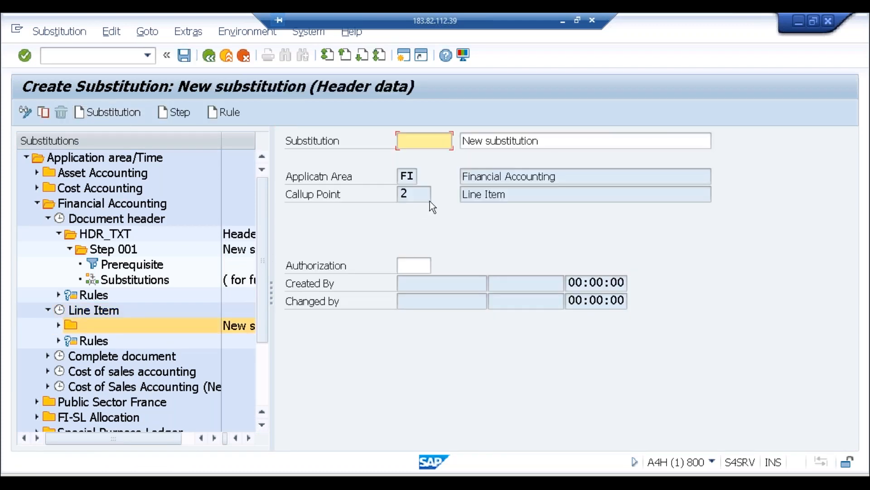
# Name the new line item substitution LINETXT with the description Line Text.
pyautogui.write('LINETE')
pyautogui.press('BackSpace')
pyautogui.write('XT')
pyautogui.press('Tab')
pyautogui.write('Line Text')
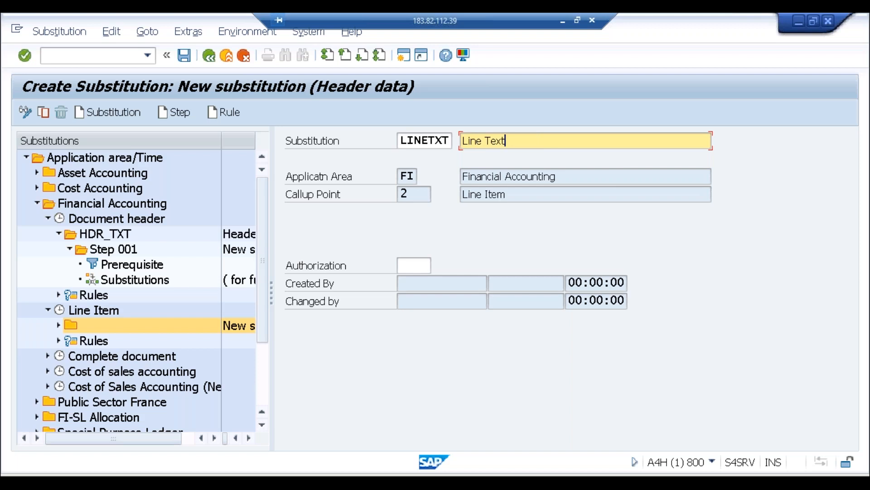
# Add a step to LINETXT that substitutes the field BSEG-SGTXT (Text) with a constant value.
pyautogui.click(183, 114)
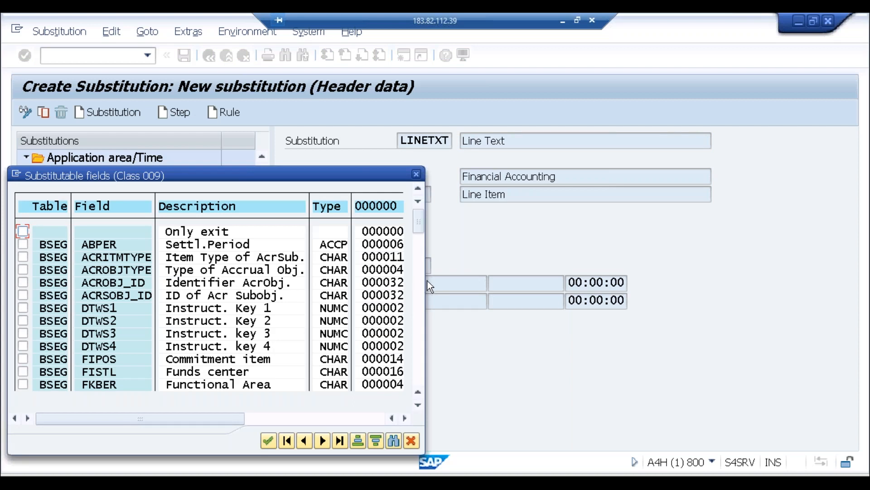
pyautogui.click(419, 288)
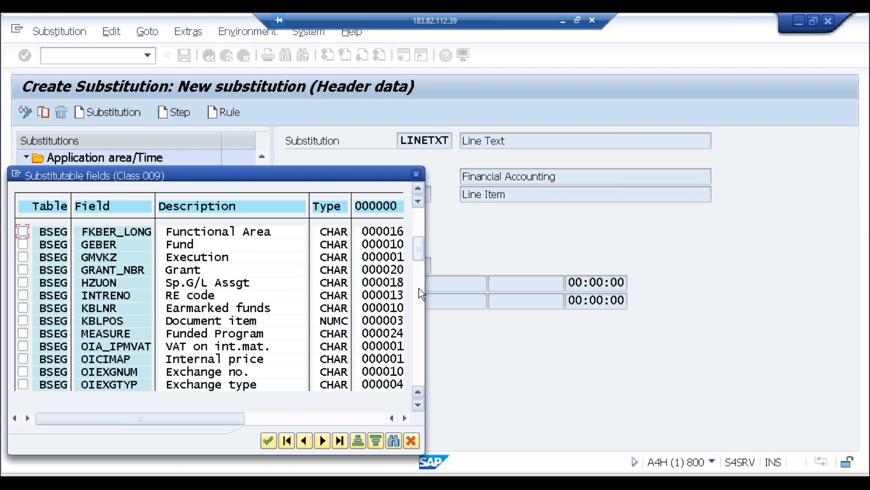
pyautogui.click(418, 288)
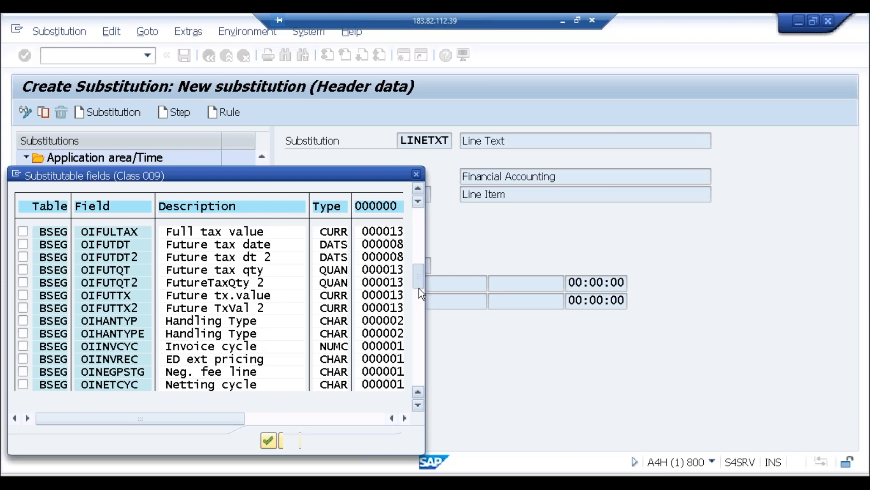
pyautogui.click(419, 299)
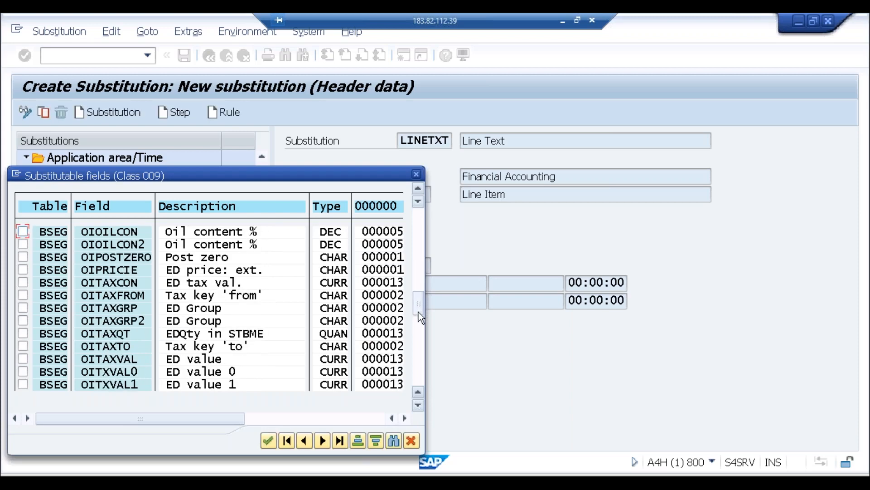
pyautogui.click(418, 319)
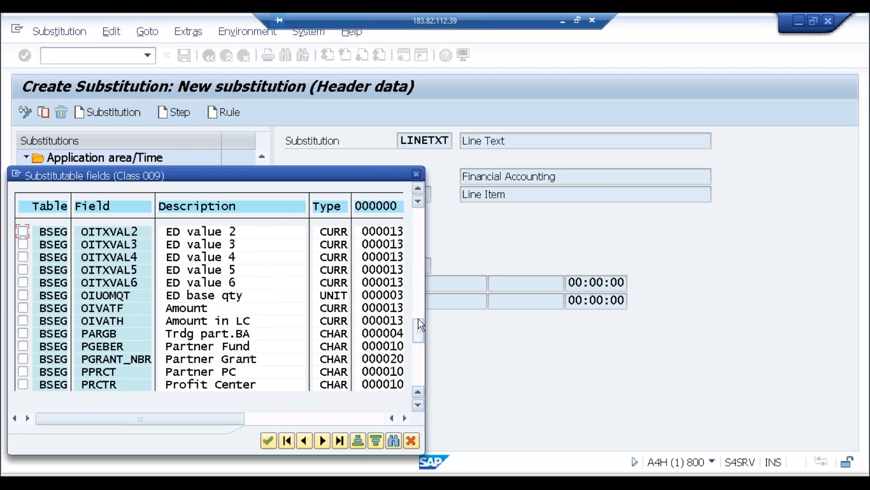
pyautogui.click(418, 351)
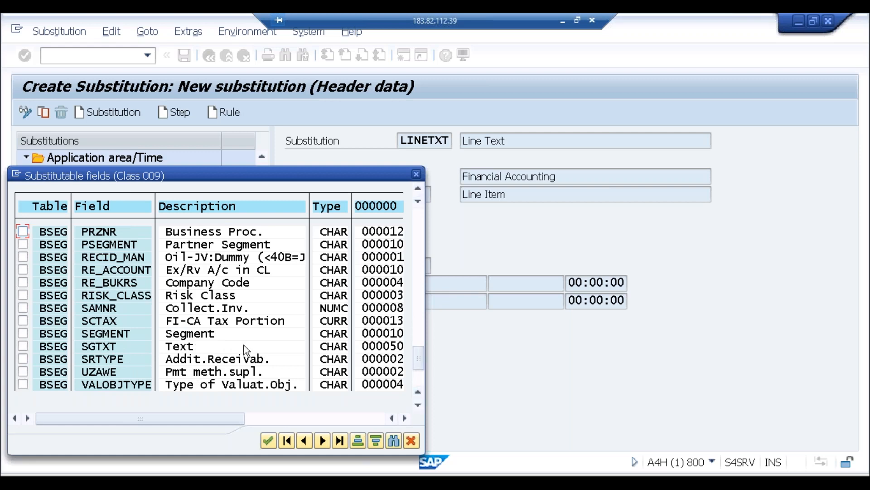
pyautogui.click(23, 348)
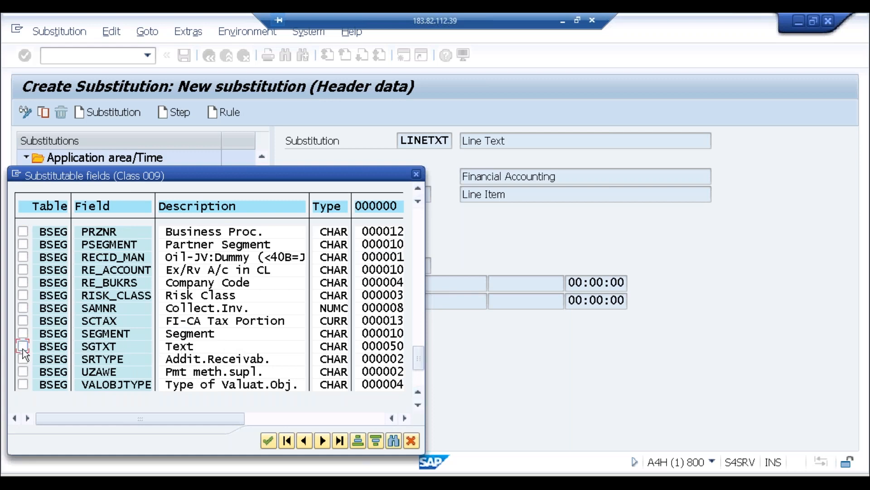
pyautogui.click(265, 440)
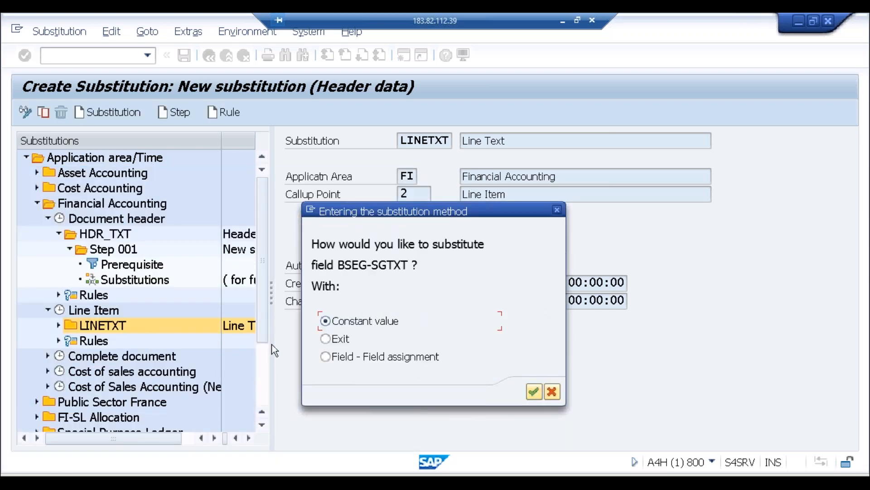
pyautogui.click(533, 393)
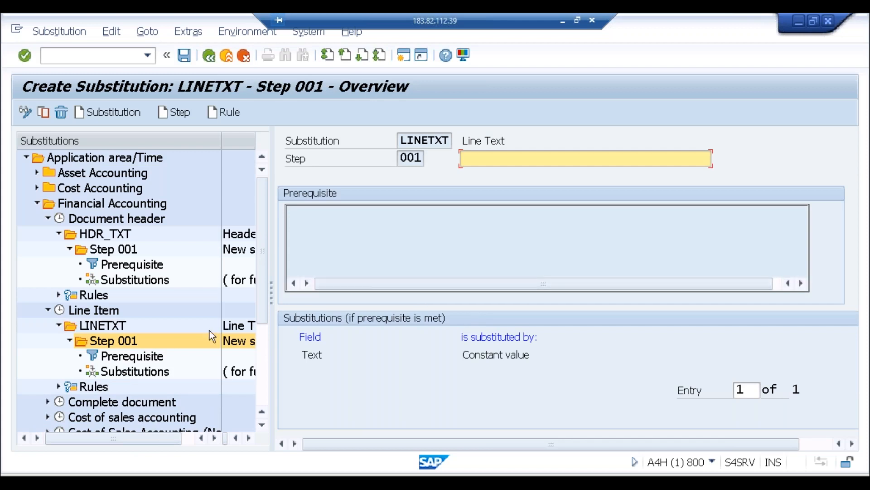
# Start the prerequisite of LINETXT Step 001 with the condition that the Accounting Document Header field Company Code equals ABCI.
pyautogui.click(132, 357)
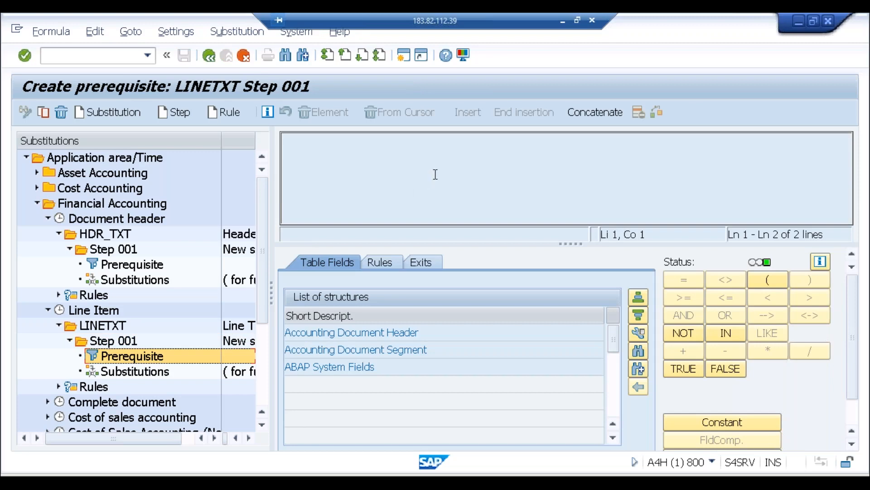
pyautogui.doubleClick(404, 350)
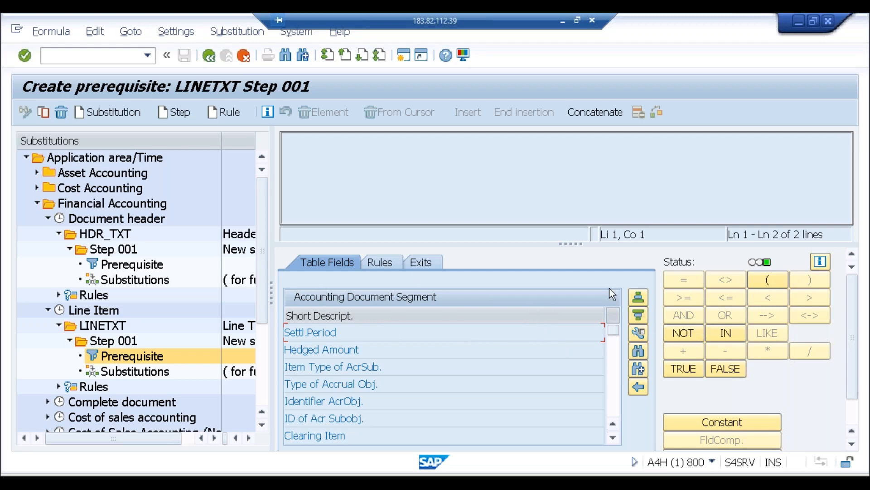
pyautogui.click(646, 387)
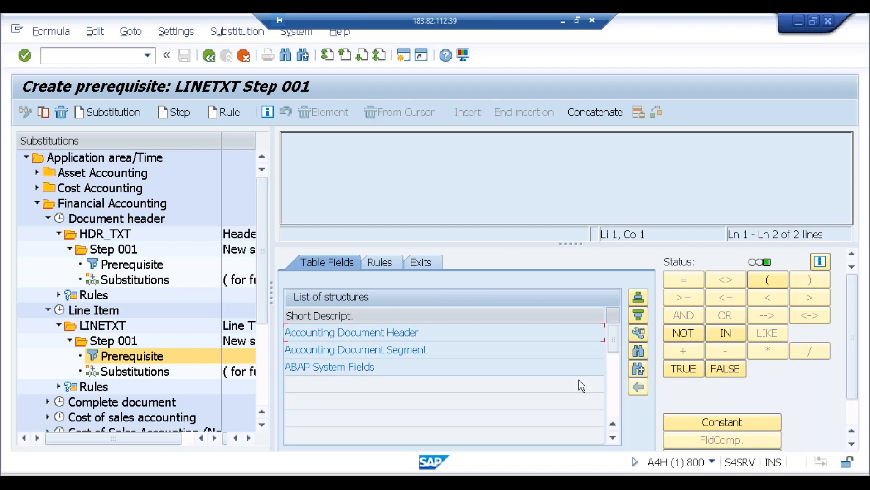
pyautogui.doubleClick(387, 334)
pyautogui.click(638, 351)
pyautogui.write('com')
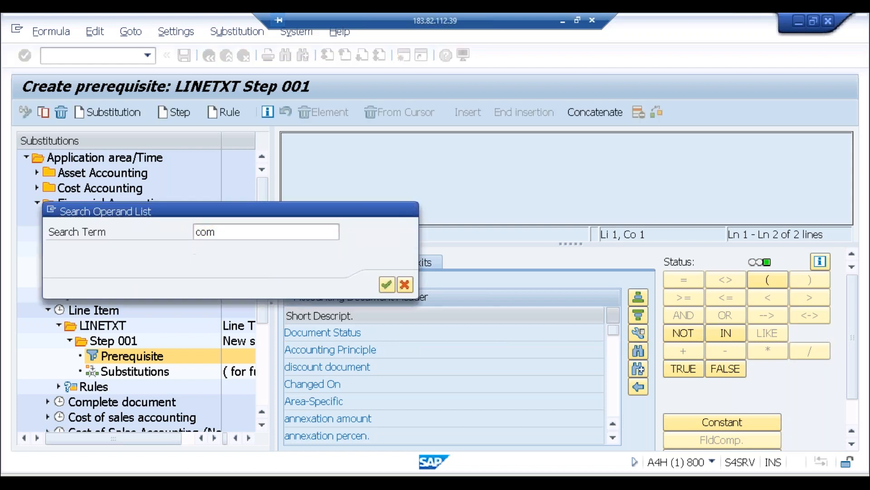
pyautogui.press('Return')
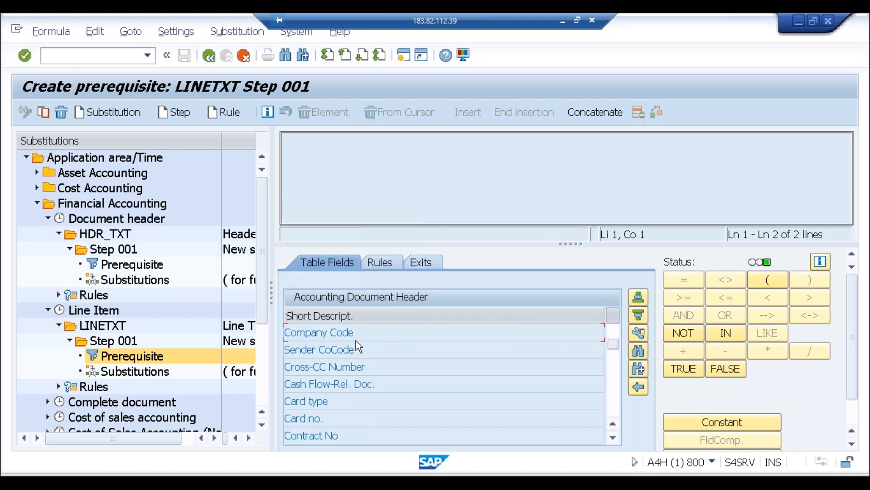
pyautogui.doubleClick(329, 332)
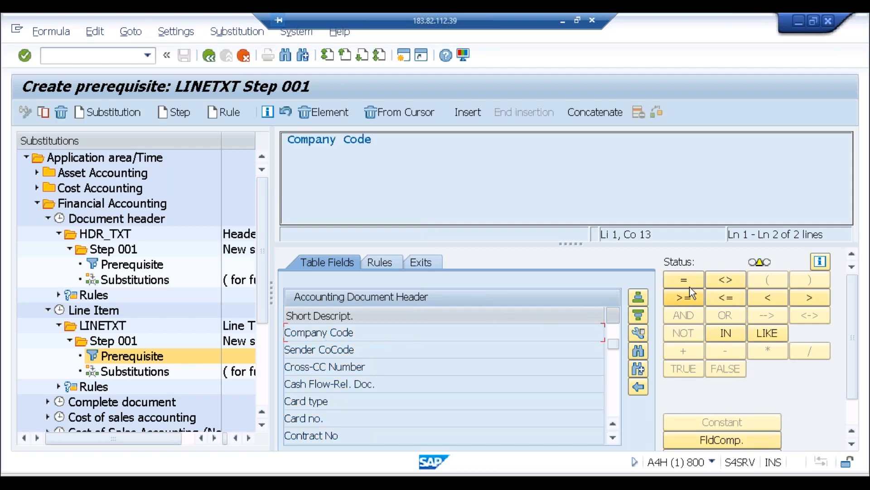
pyautogui.click(692, 285)
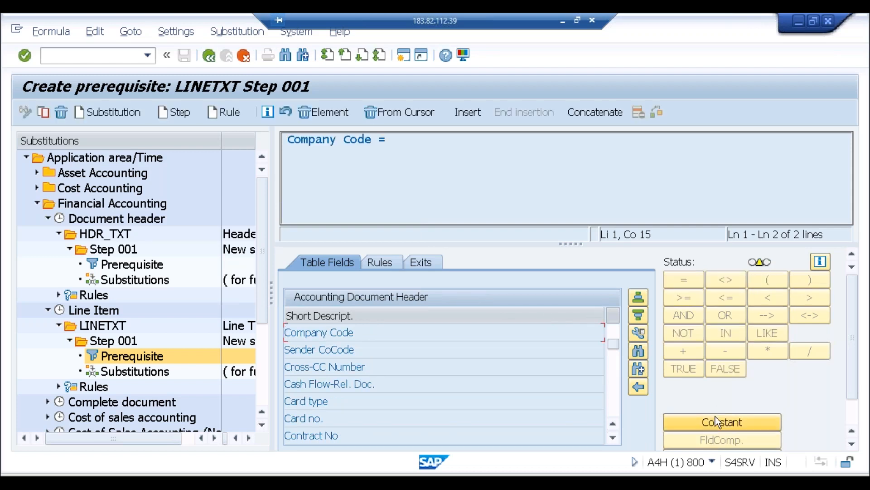
pyautogui.click(711, 424)
pyautogui.write('ABC1')
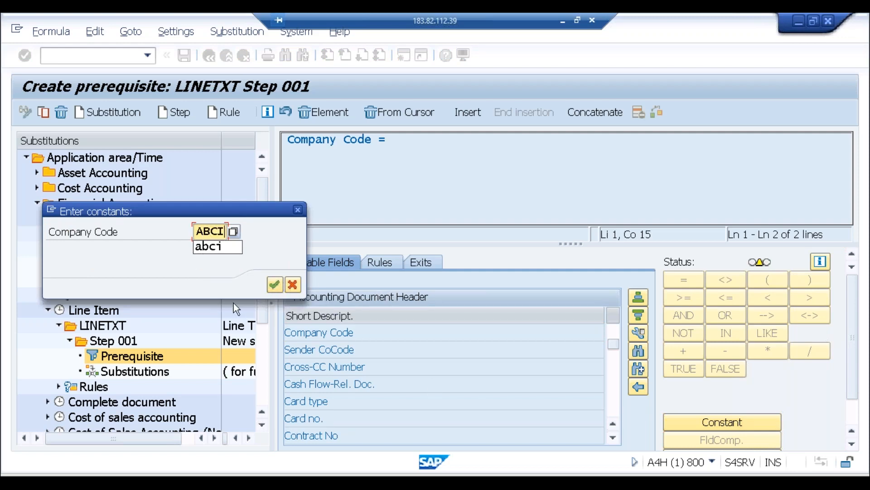
pyautogui.click(281, 283)
# Extend the prerequisite with AND and find and insert the G/L Account field from Accounting Document Segment.
pyautogui.click(667, 314)
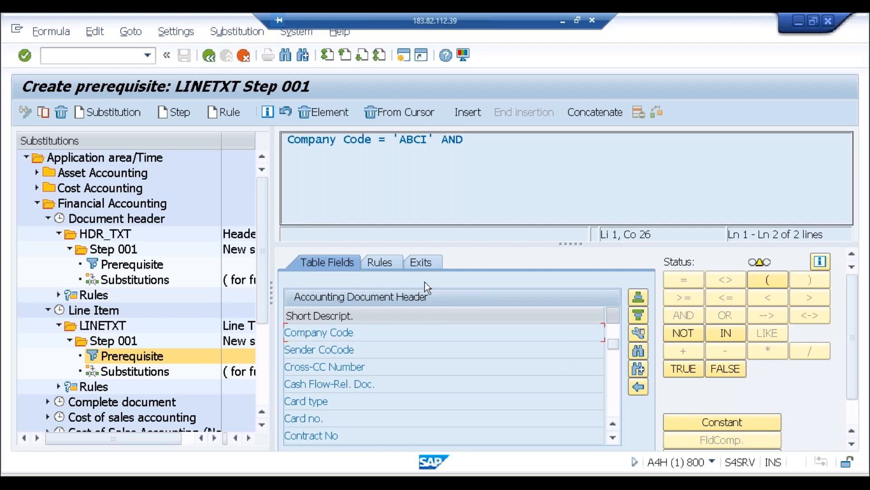
pyautogui.click(638, 388)
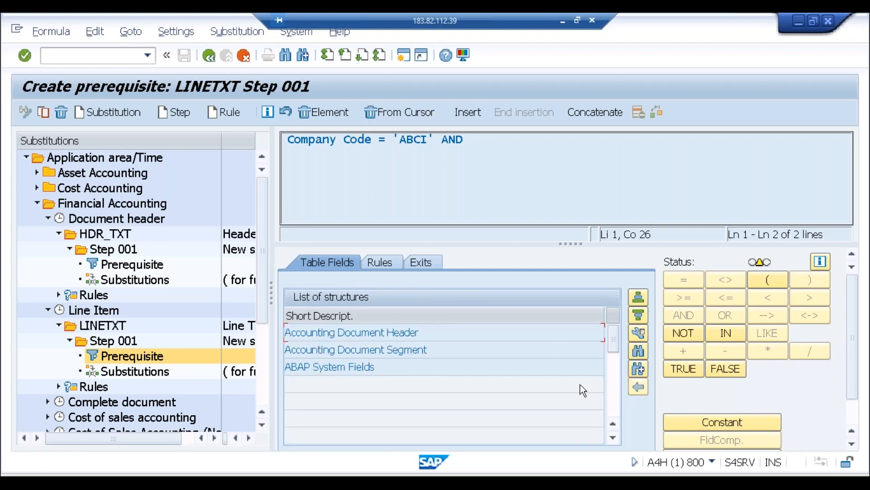
pyautogui.doubleClick(405, 349)
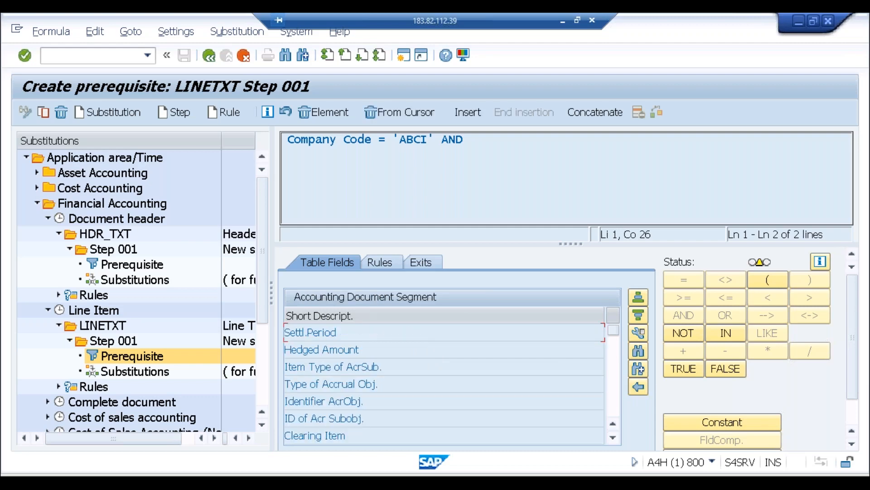
pyautogui.click(631, 356)
pyautogui.write('accou')
pyautogui.press('Return')
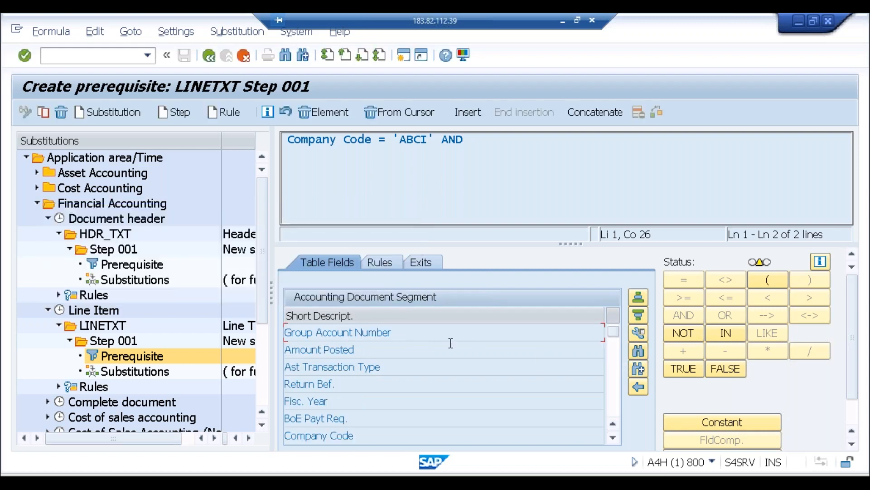
pyautogui.click(644, 368)
pyautogui.click(644, 368)
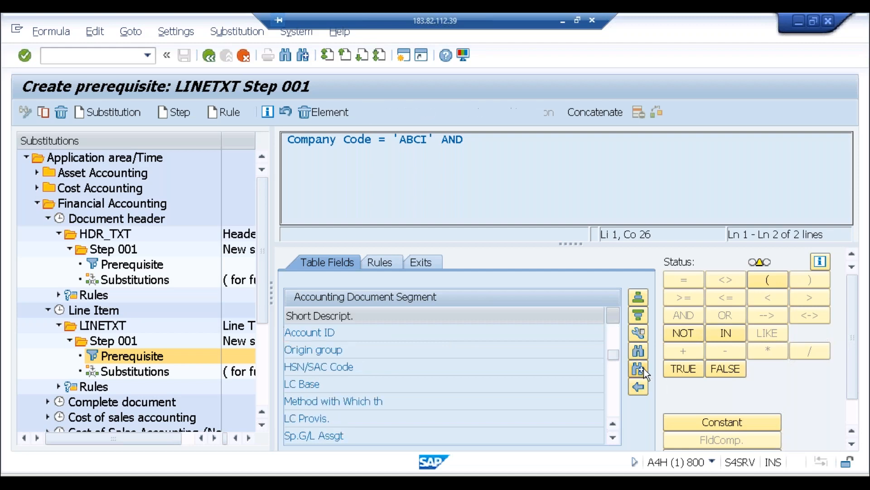
pyautogui.click(643, 368)
pyautogui.click(644, 368)
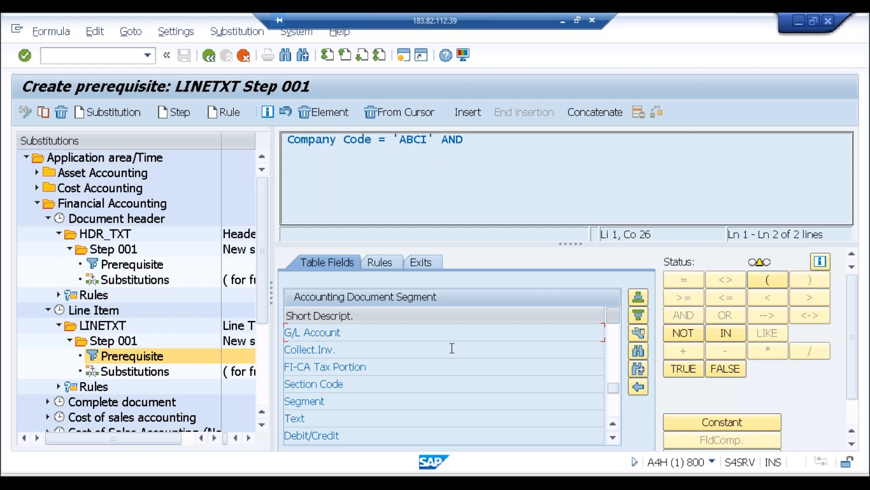
pyautogui.doubleClick(338, 332)
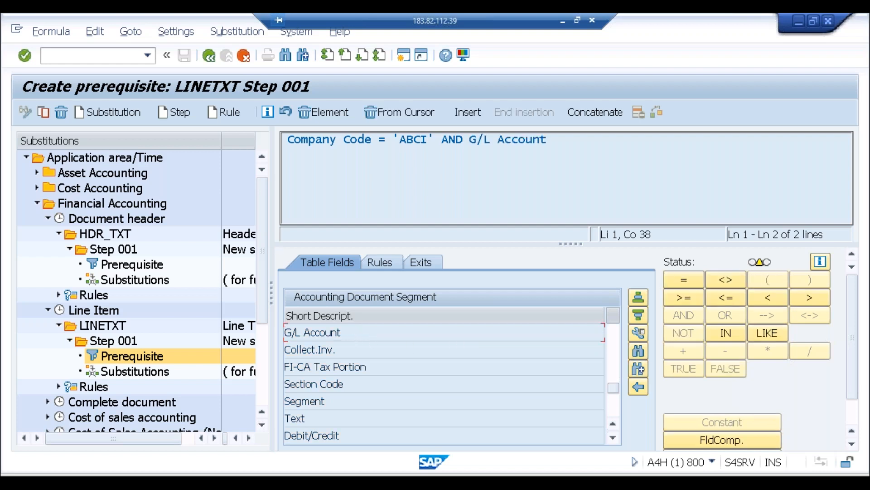
# Complete the G/L Account condition in the prerequisite so that it equals the constant 4000.
pyautogui.click(671, 279)
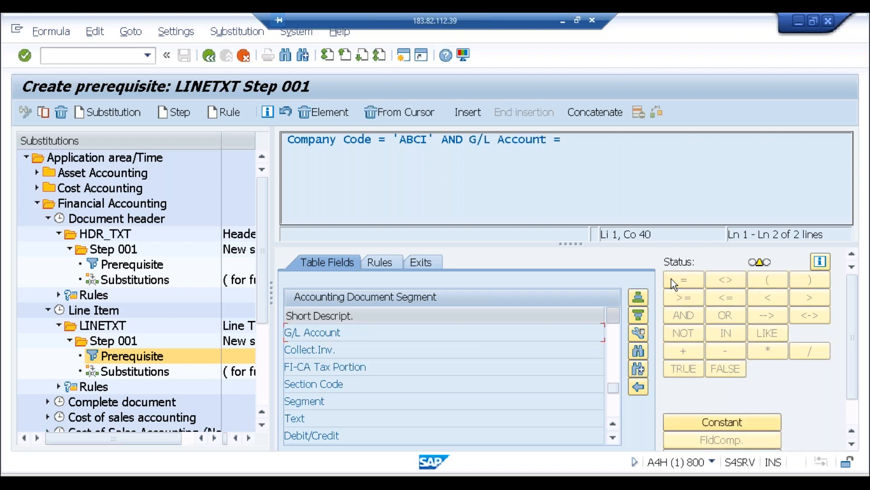
pyautogui.click(724, 421)
pyautogui.write('4000')
pyautogui.press('Return')
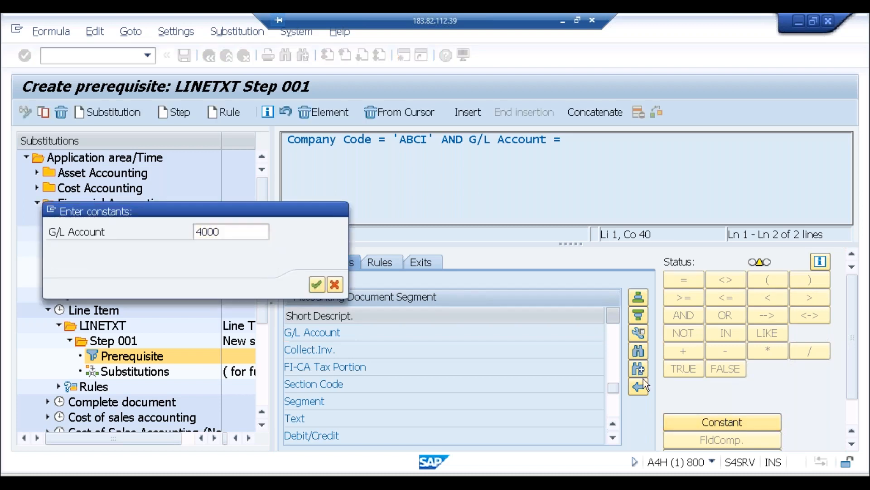
# Set the constant value for the Text field in the Step 001 substitutions to SUBS_TXT and save the LINETXT substitution.
pyautogui.click(129, 371)
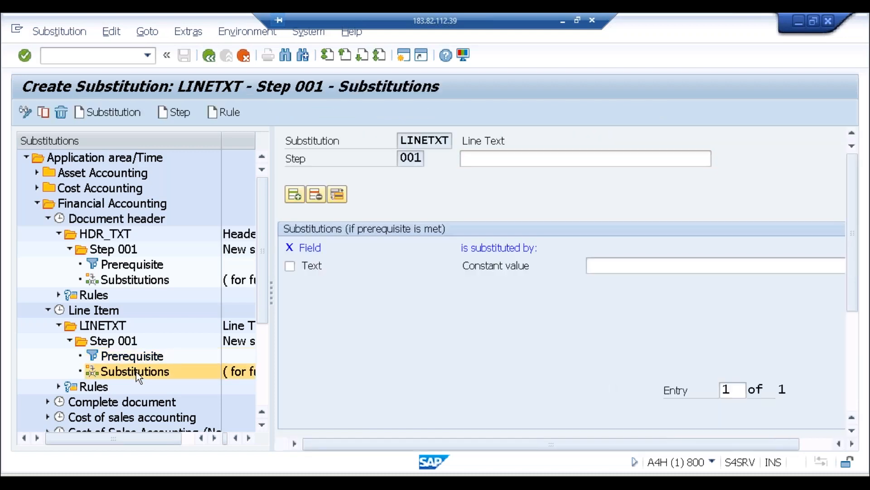
pyautogui.click(290, 266)
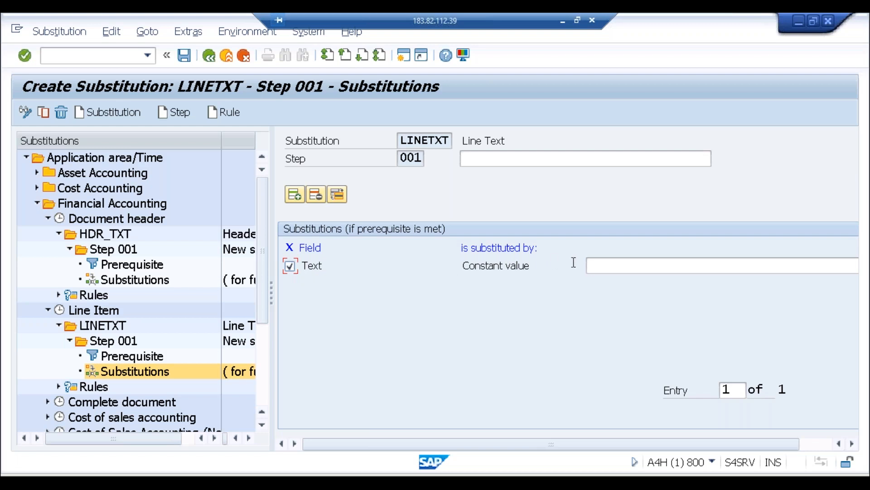
pyautogui.click(592, 265)
pyautogui.write('Sub')
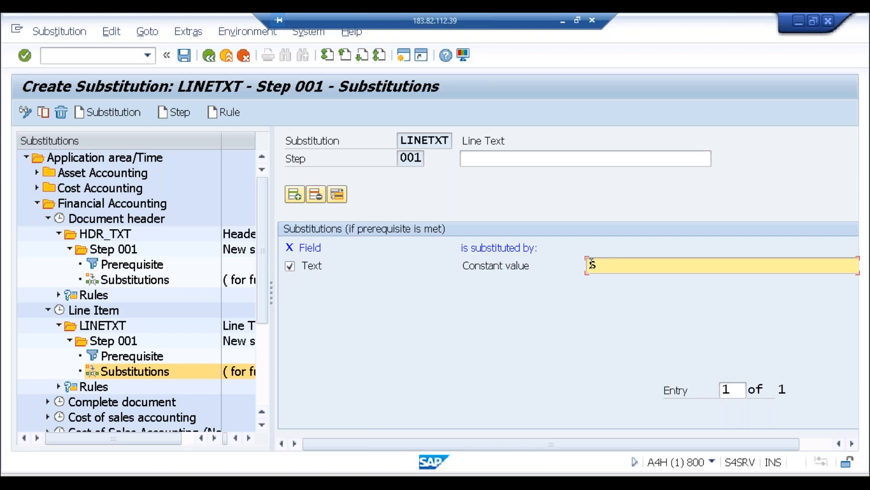
pyautogui.press('BackSpace')
pyautogui.press('BackSpace')
pyautogui.write('UBS_TXT')
pyautogui.click(185, 60)
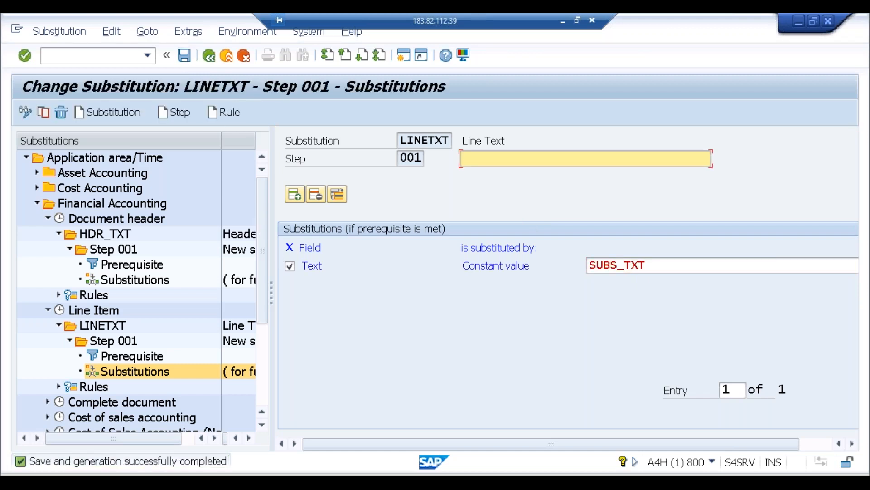
# Switch to the substitution assignment session and add an entry for company code ABCI with callup point 2, Line Item.
pyautogui.hotkey('alt', 'Tab')
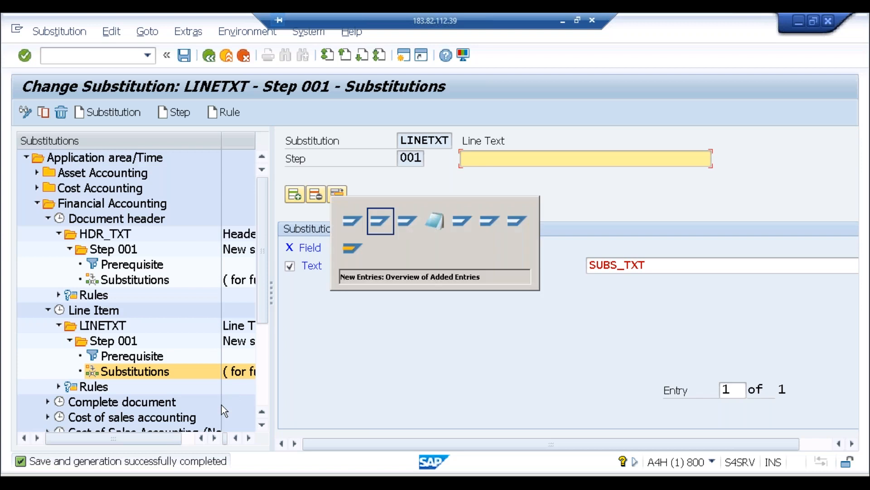
pyautogui.hotkey('alt', 'Tab')
pyautogui.hotkey('alt', 'shift', 'Tab')
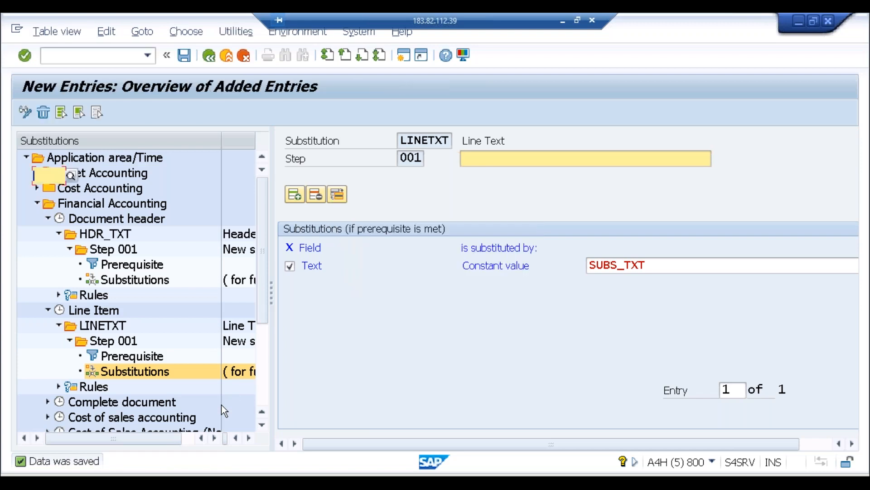
pyautogui.write('ABCI')
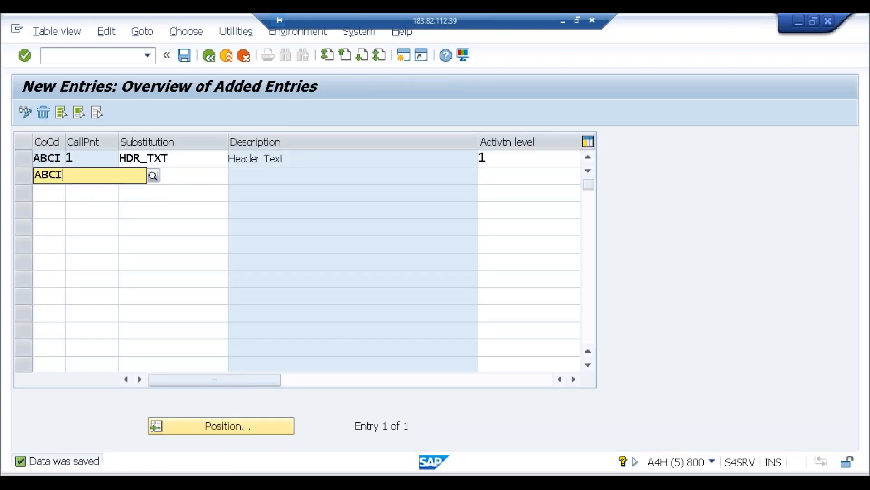
pyautogui.press('Tab')
pyautogui.click(125, 175)
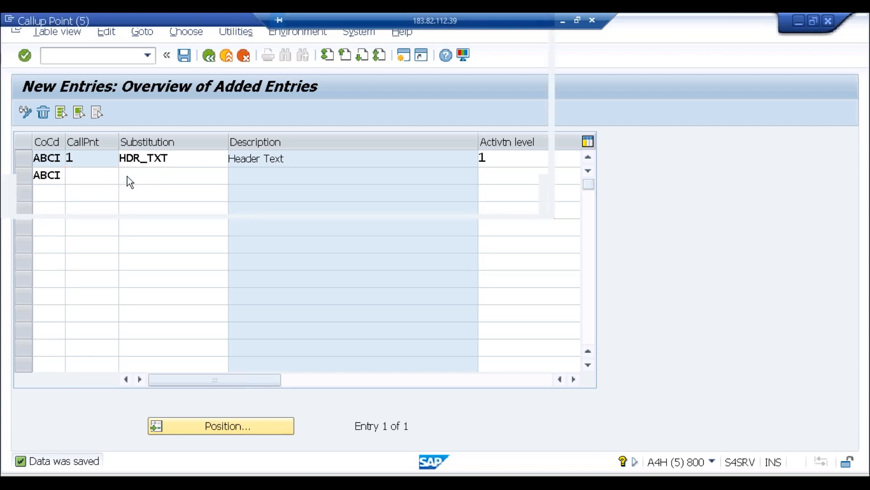
pyautogui.click(74, 122)
pyautogui.doubleClick(73, 121)
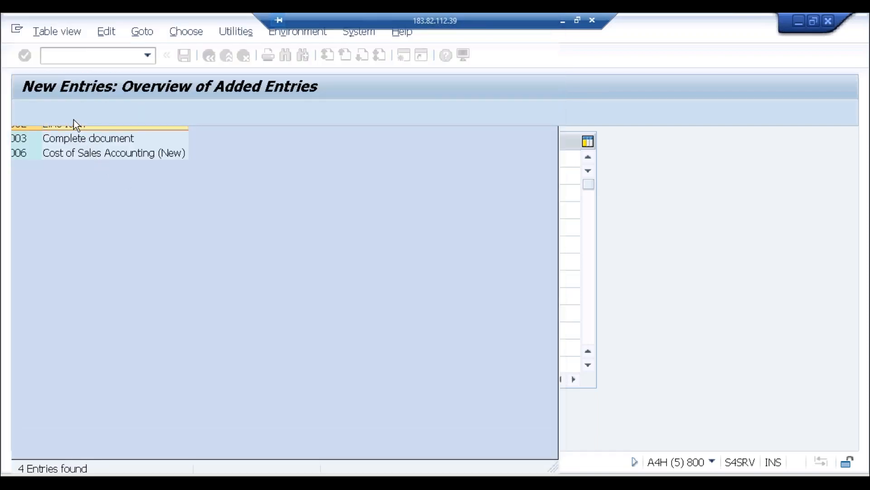
# Assign substitution LINETXT with activation level 1 to the new ABCI entry and save the table.
pyautogui.press('Tab')
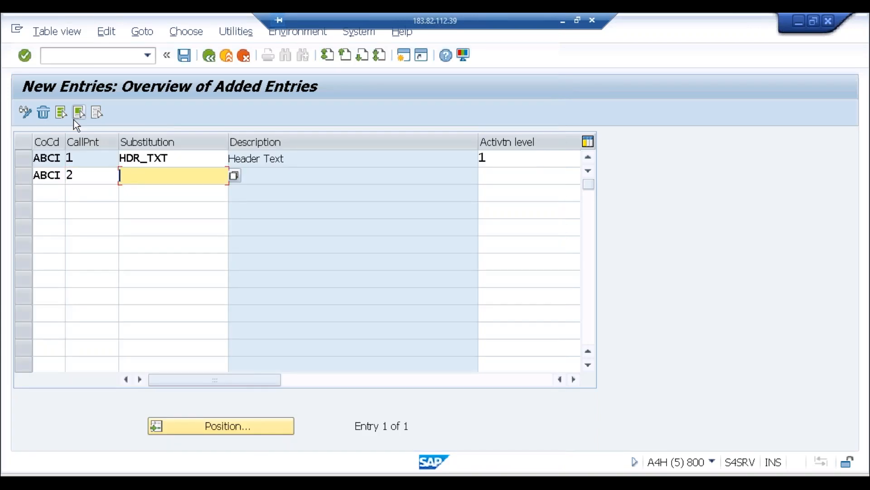
pyautogui.press('F4')
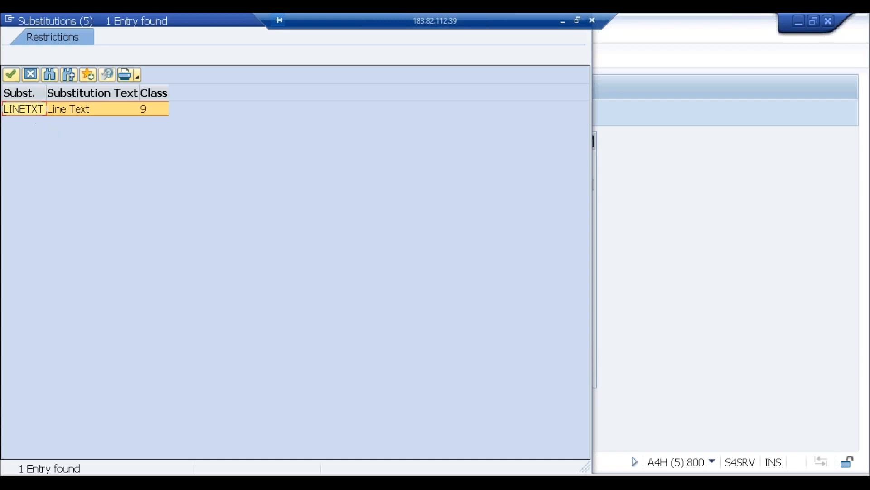
pyautogui.doubleClick(37, 115)
pyautogui.click(519, 173)
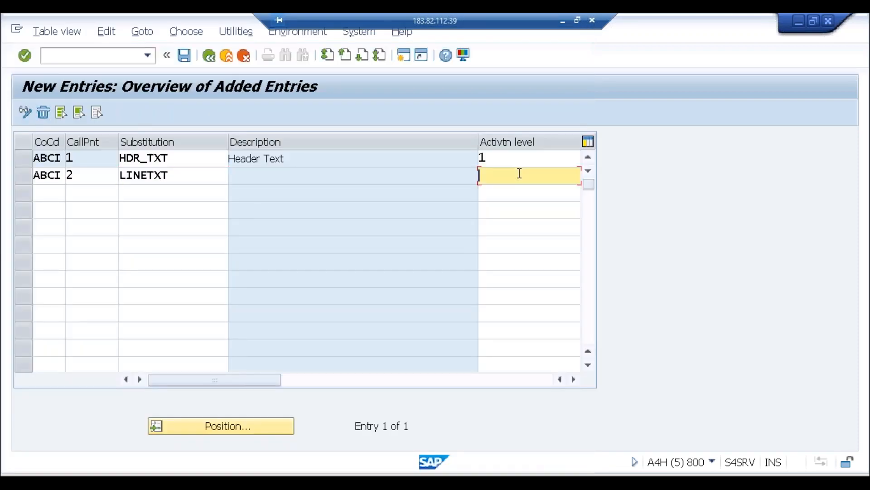
pyautogui.write('1')
pyautogui.press('Return')
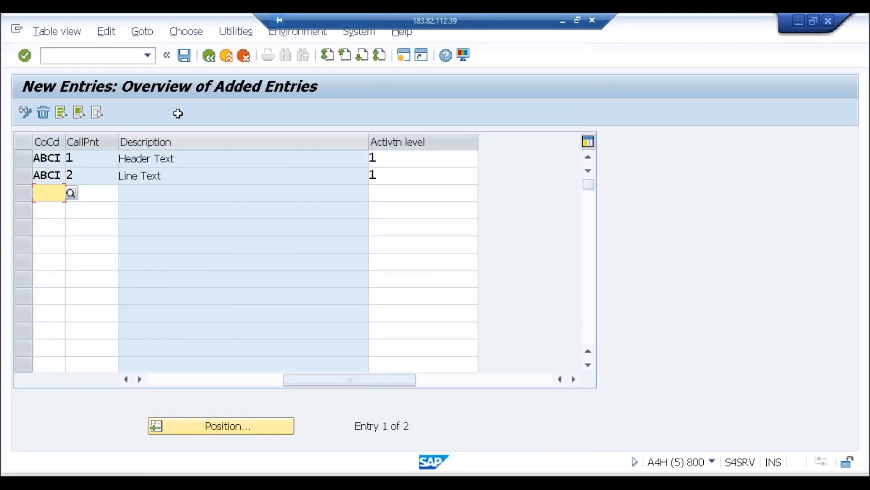
pyautogui.click(186, 58)
# Switch to the G/L document entry session, restart FB50 and set the document date to 09.12.2019.
pyautogui.hotkey('alt', 'Tab')
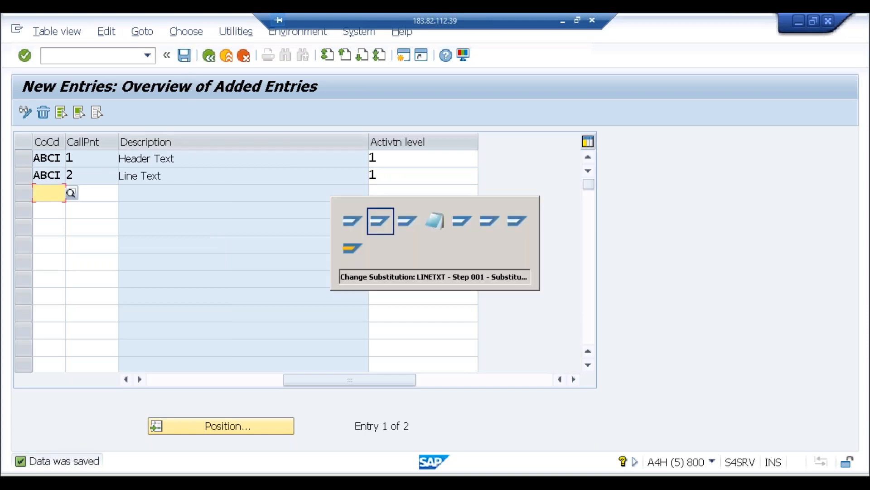
pyautogui.hotkey('alt', 'Tab')
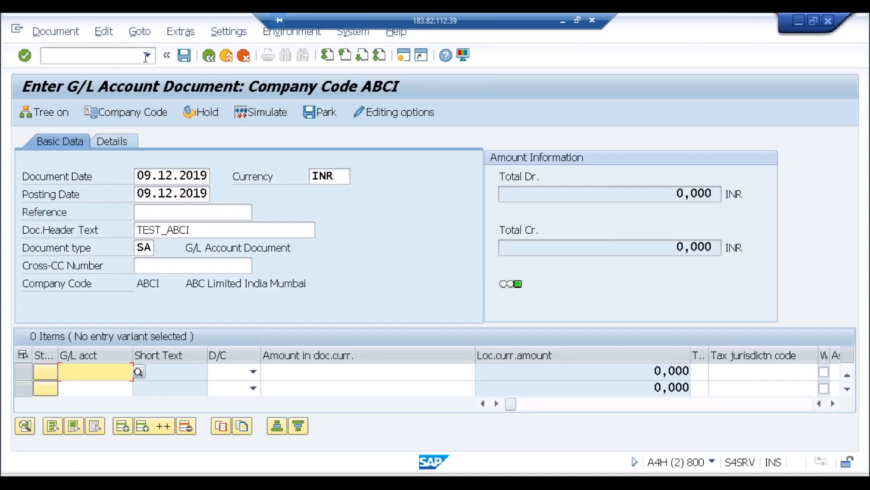
pyautogui.click(146, 57)
pyautogui.click(47, 75)
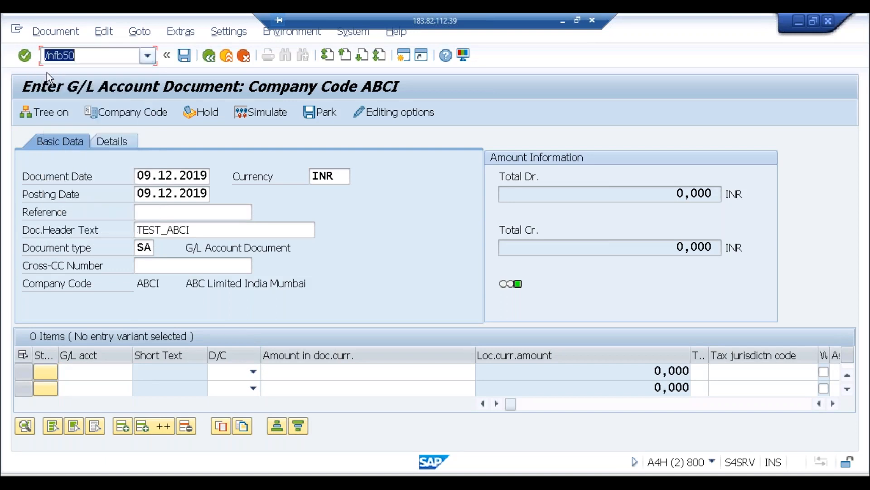
pyautogui.press('Return')
pyautogui.write('09122019')
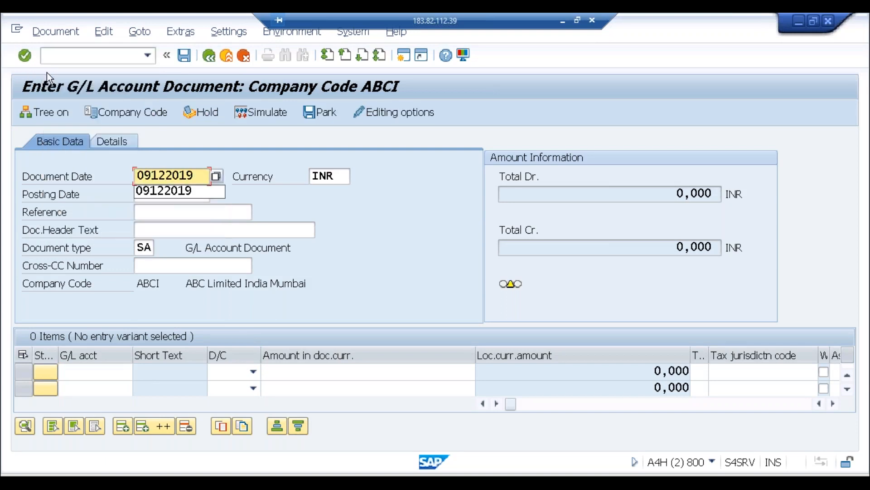
pyautogui.press('Tab')
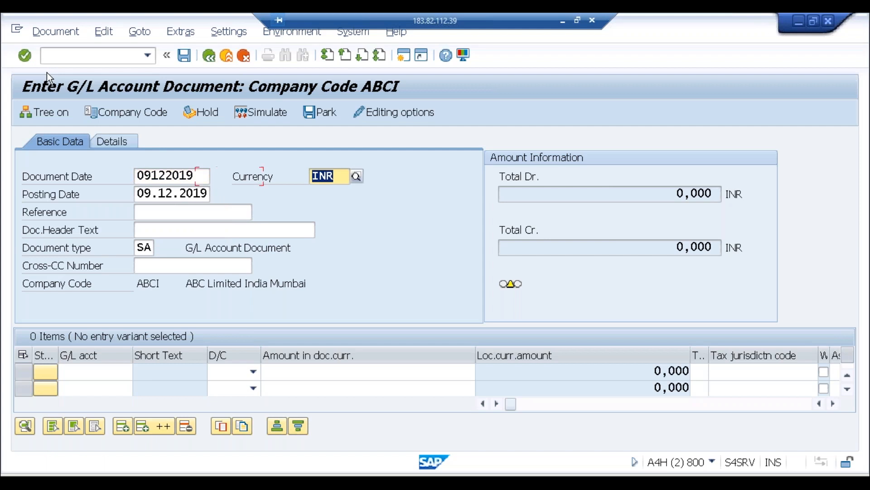
pyautogui.press('Return')
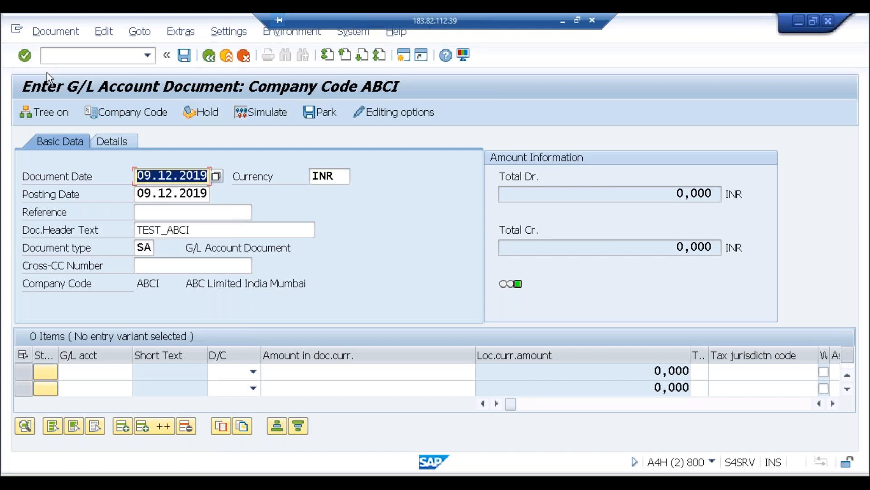
pyautogui.click(190, 229)
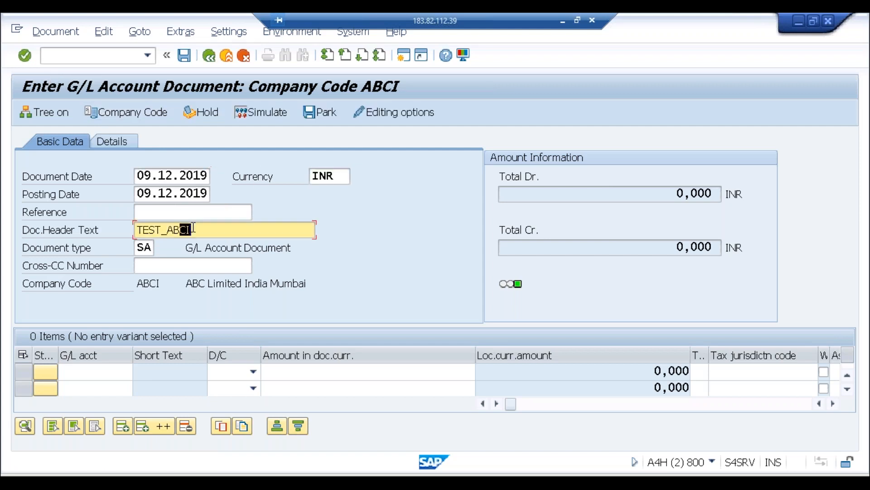
# Enter the first line item as a debit to G/L account 4000 with an amount of 1000.
pyautogui.click(93, 371)
pyautogui.write('4000')
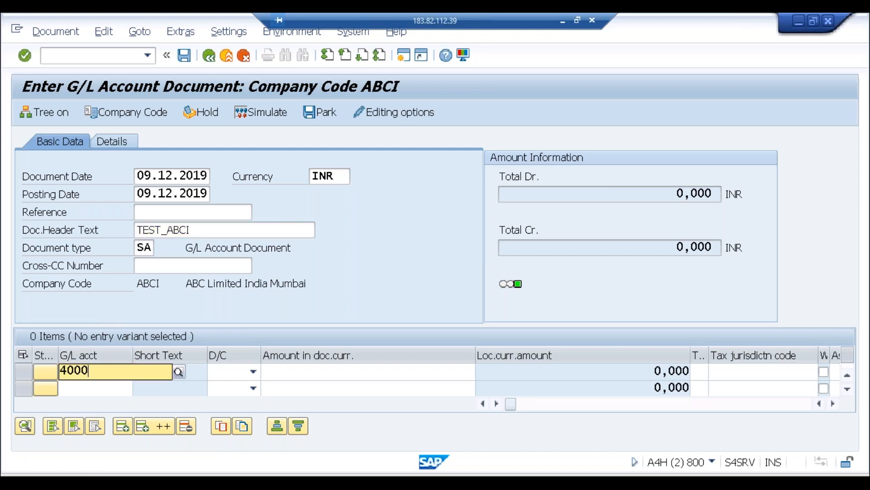
pyautogui.press('Return')
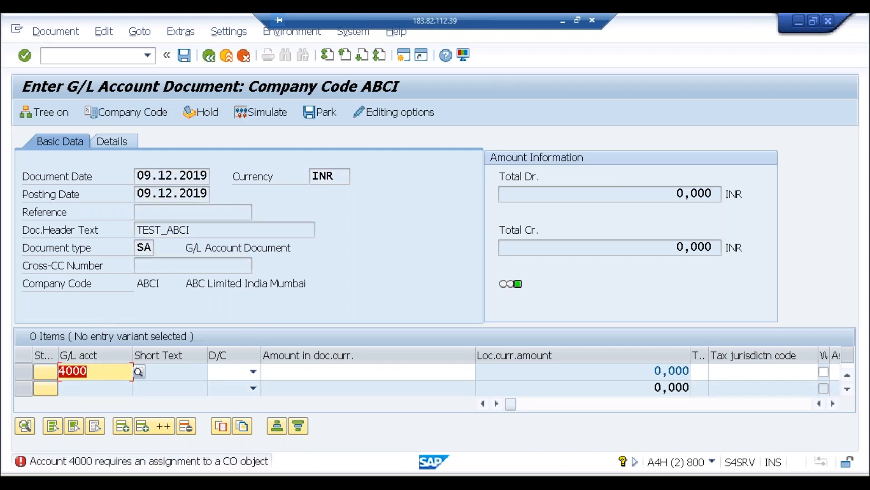
pyautogui.press('Tab')
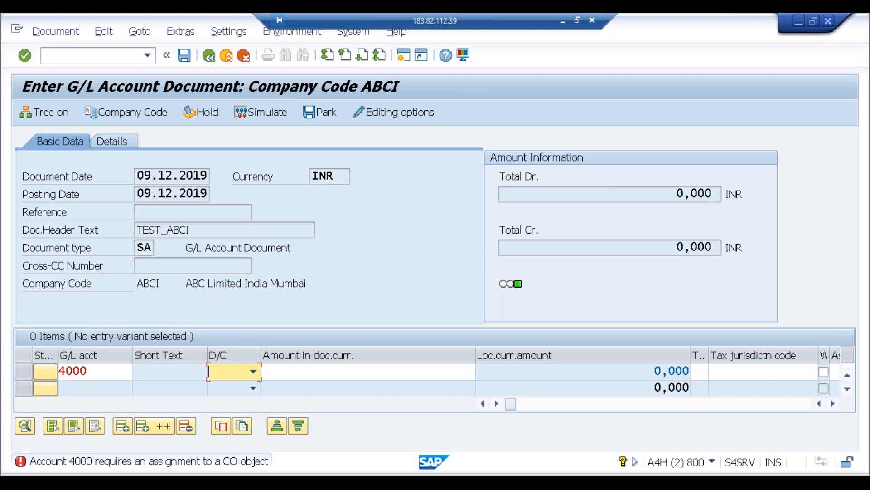
pyautogui.click(252, 376)
pyautogui.click(232, 400)
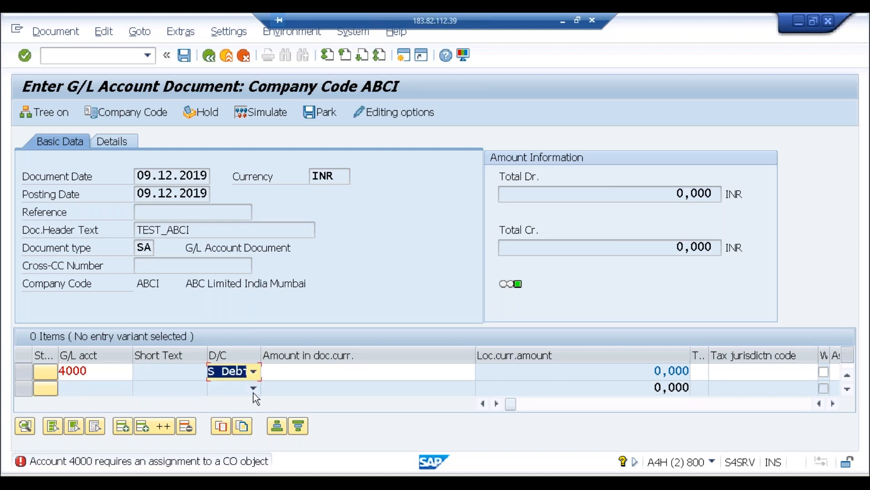
pyautogui.click(339, 368)
pyautogui.write('1000')
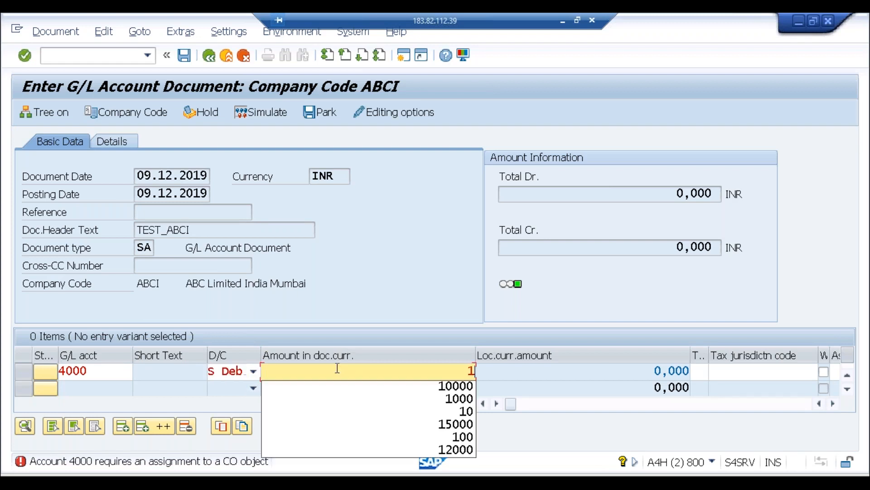
# Assign cost center TEST to the account 4000 line, validate the entry and check its Text field.
pyautogui.press('Tab')
pyautogui.press('Tab')
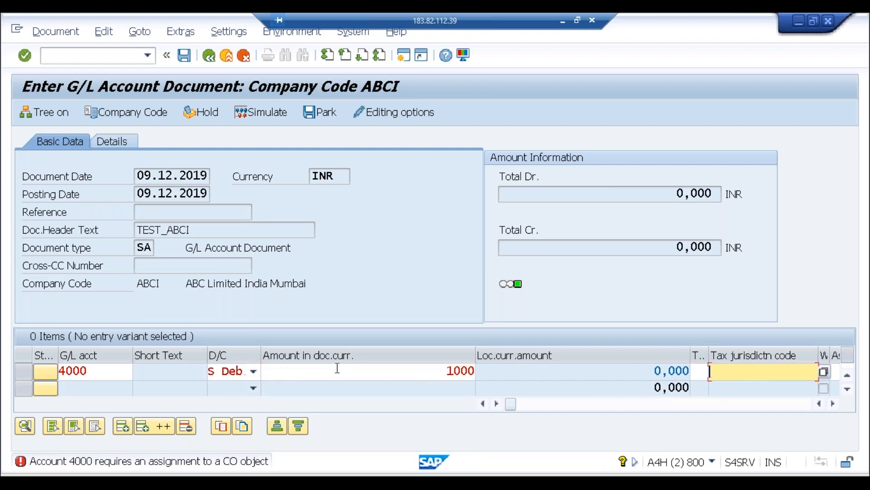
pyautogui.press('Tab')
pyautogui.press('Tab')
pyautogui.press('Tab')
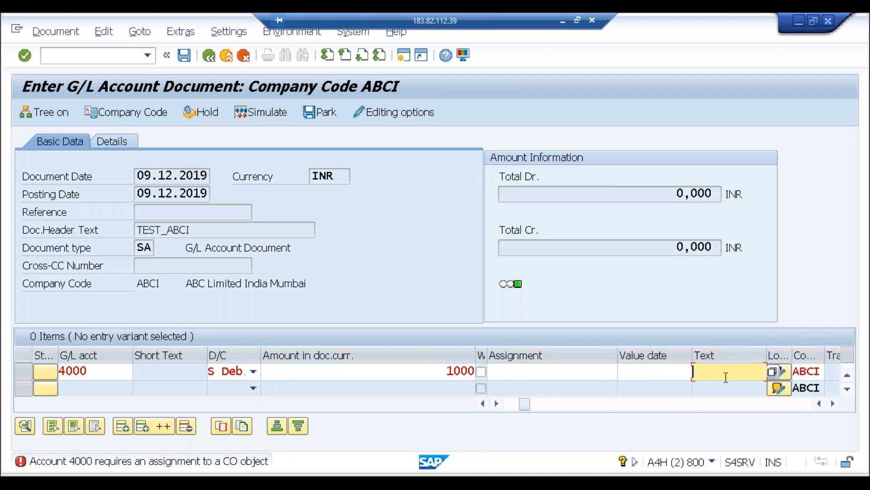
pyautogui.press('Tab')
pyautogui.press('Tab')
pyautogui.press('Tab')
pyautogui.press('Tab')
pyautogui.press('Tab')
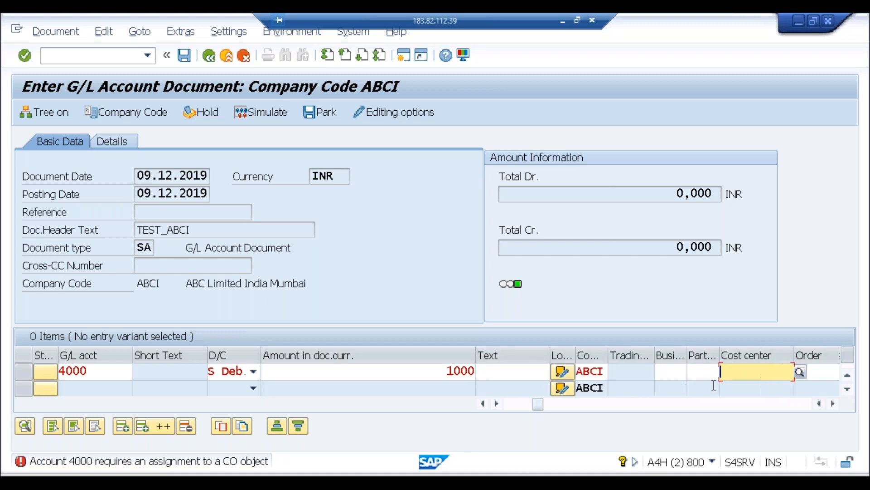
pyautogui.press('BackSpace')
pyautogui.press('Down')
pyautogui.press('Down')
pyautogui.press('Down')
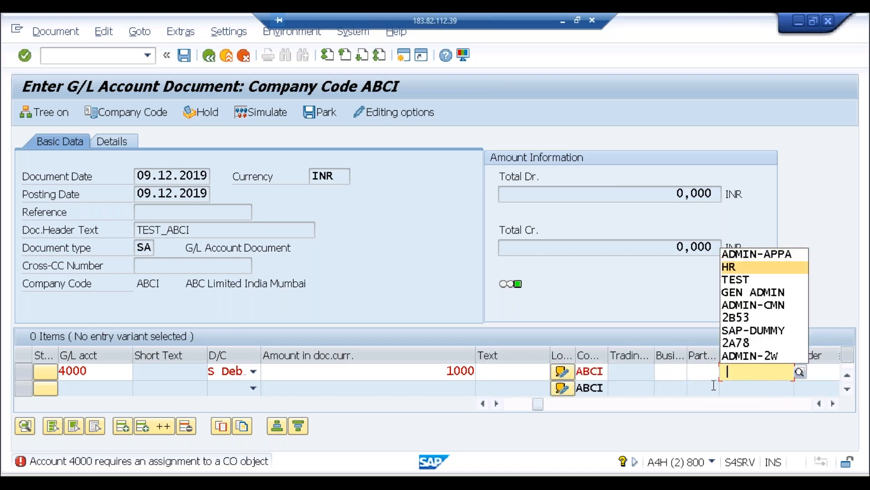
pyautogui.press('Return')
pyautogui.press('Return')
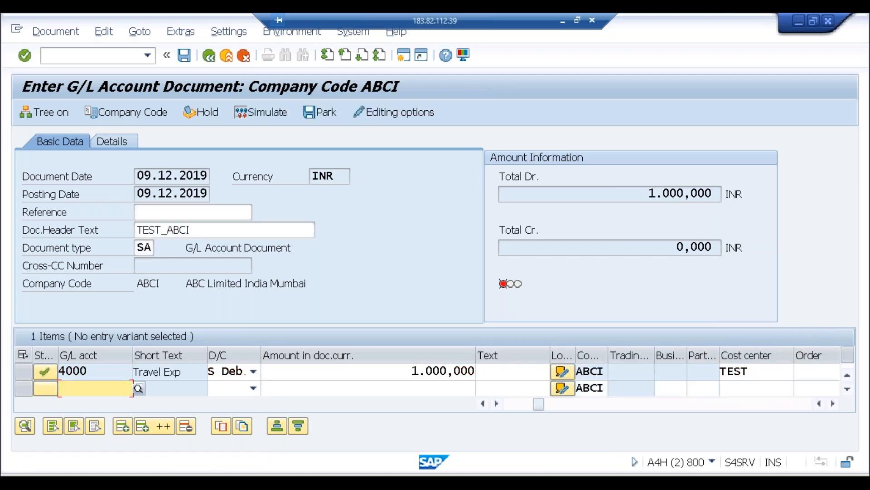
pyautogui.click(540, 376)
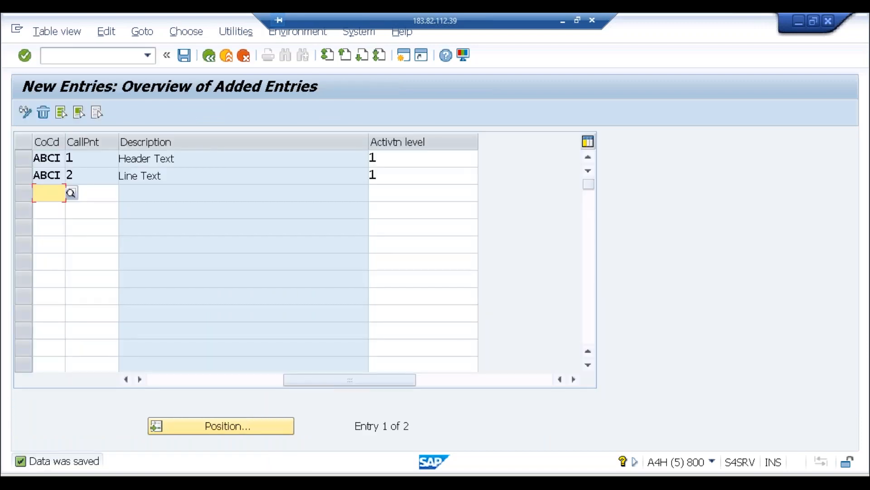
# Check the ABCI Line Text assignment, then switch to the LINETXT substitution and review its Step 001 prerequisite formula.
pyautogui.press('F10')
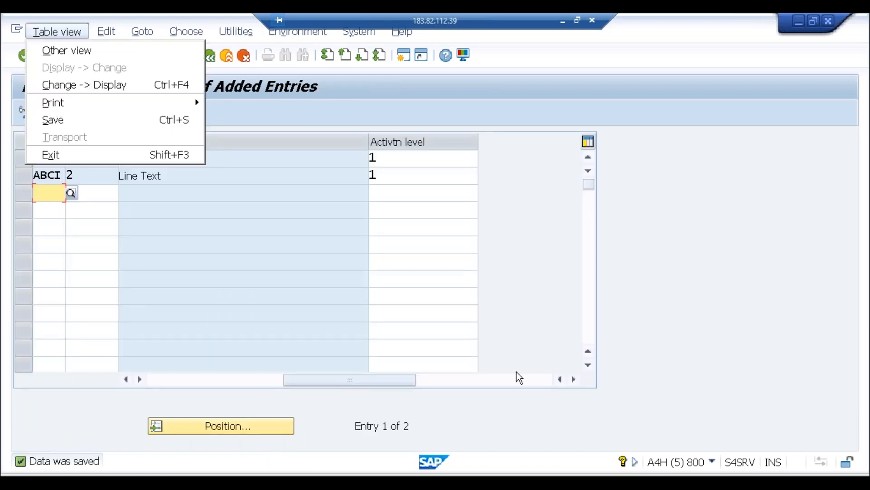
pyautogui.click(234, 174)
pyautogui.click(231, 173)
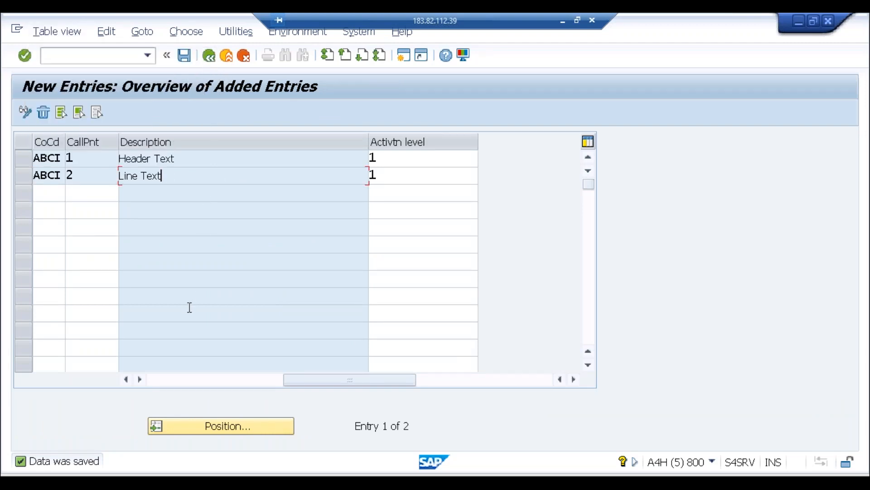
pyautogui.click(185, 474)
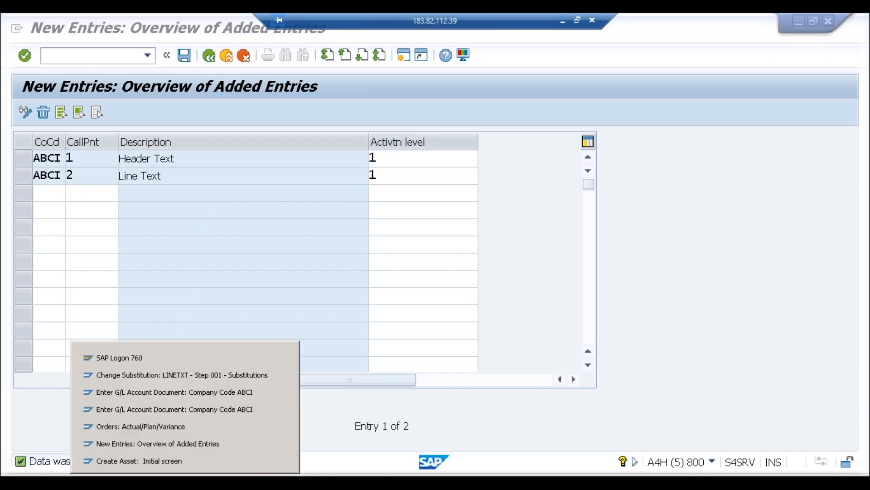
pyautogui.click(186, 379)
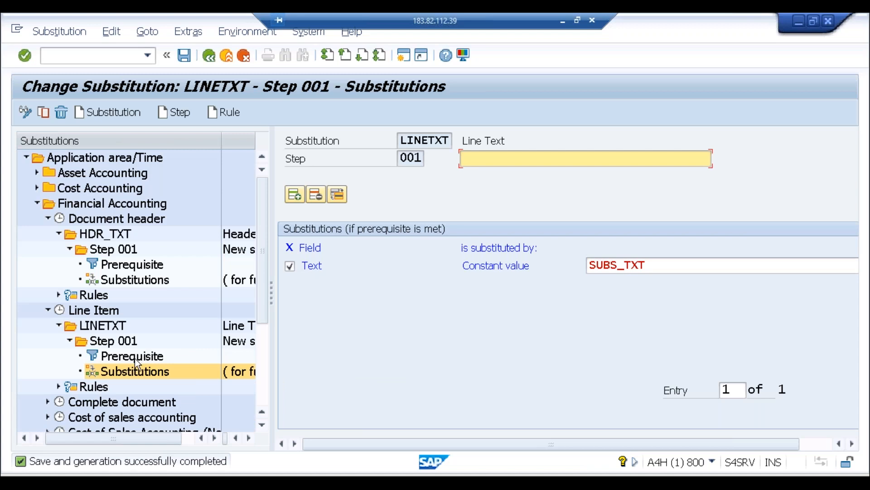
pyautogui.doubleClick(135, 358)
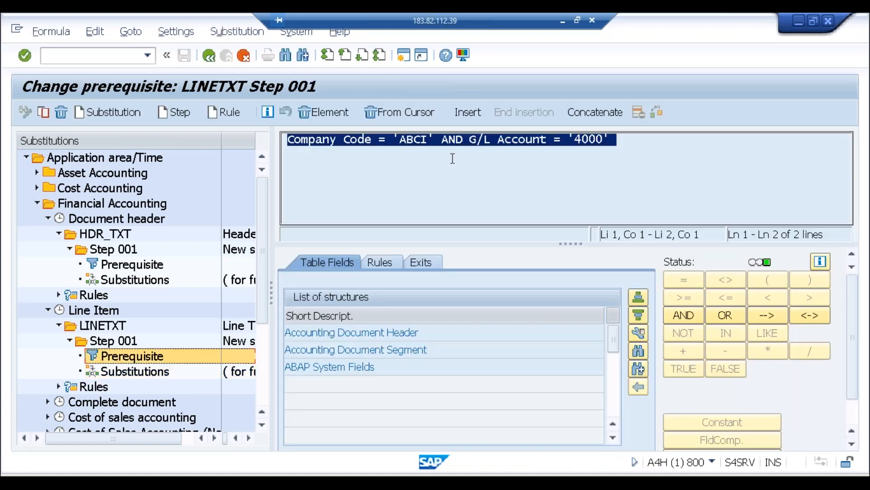
pyautogui.click(448, 139)
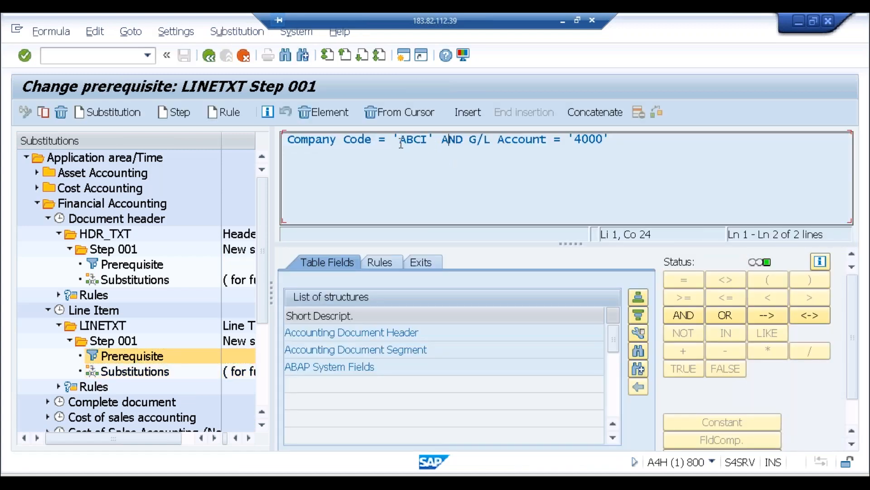
pyautogui.click(428, 139)
pyautogui.click(501, 143)
pyautogui.click(595, 140)
pyautogui.click(612, 141)
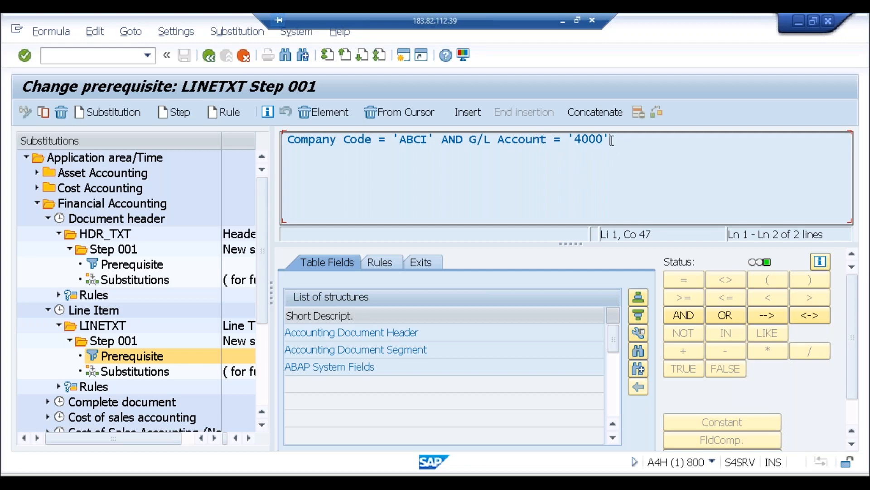
# Delete the constant 4000 from the prerequisite formula and look at the search help for the G/L Account constant.
pyautogui.click(408, 119)
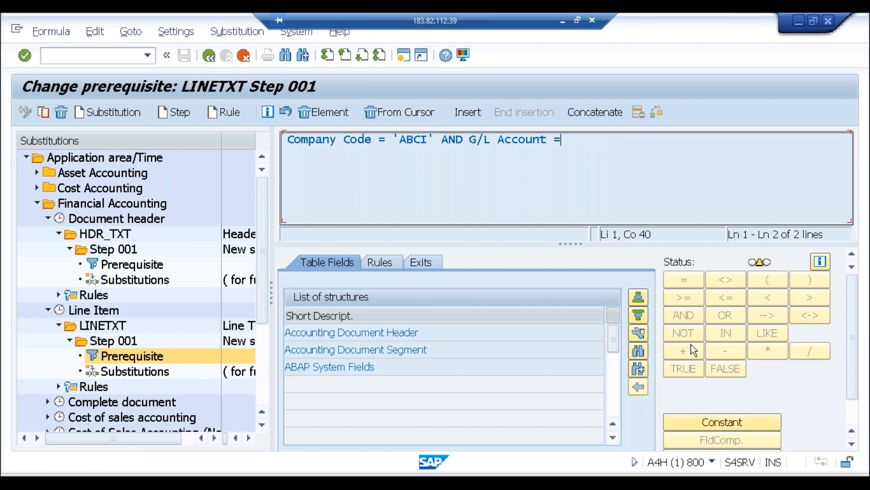
pyautogui.click(702, 419)
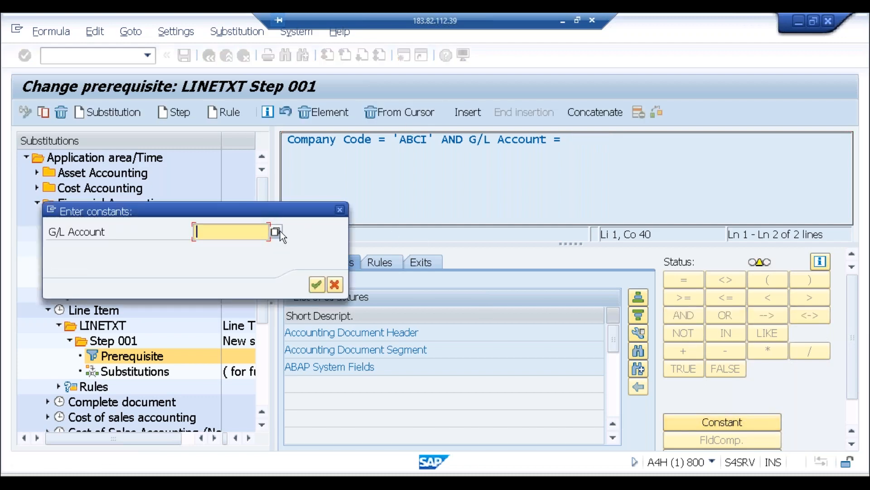
pyautogui.click(277, 231)
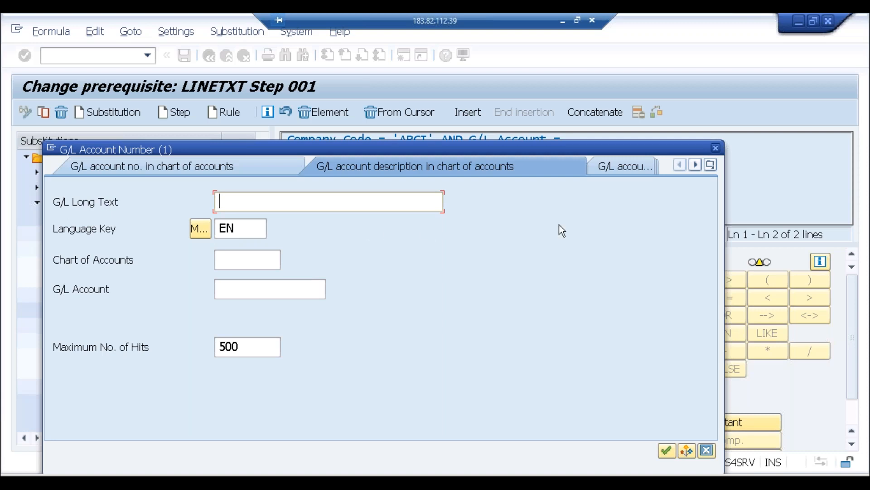
pyautogui.click(716, 147)
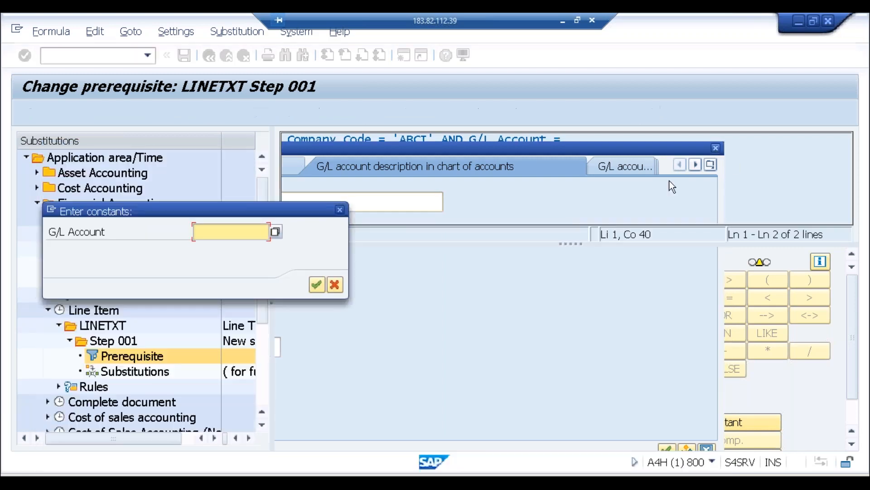
pyautogui.click(341, 211)
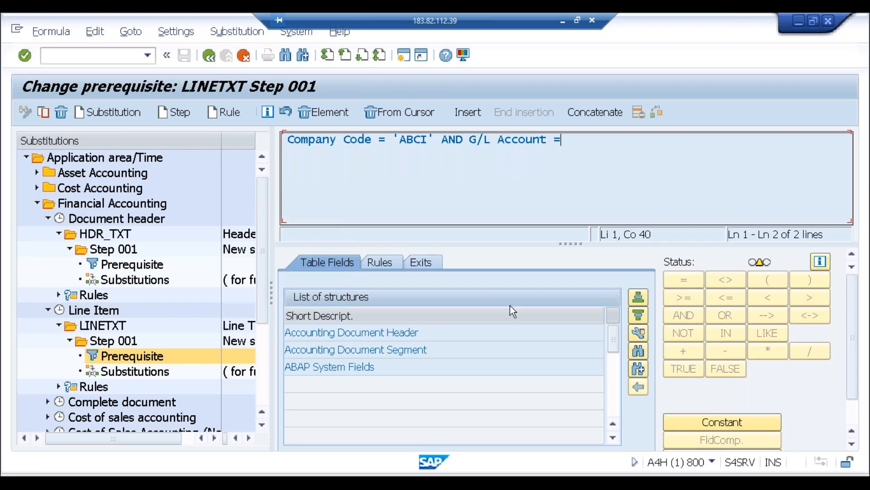
# Display technical names in the structure list and find field HKONT within the Accounting Document Segment structure.
pyautogui.click(640, 335)
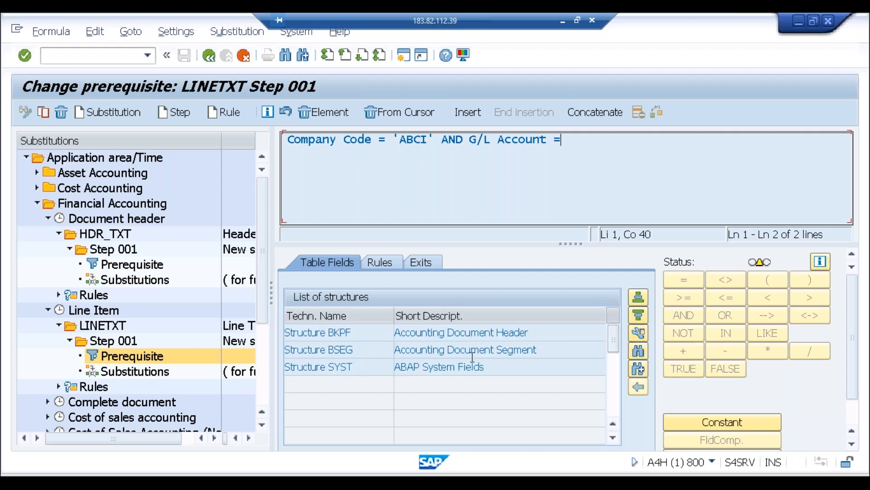
pyautogui.doubleClick(428, 349)
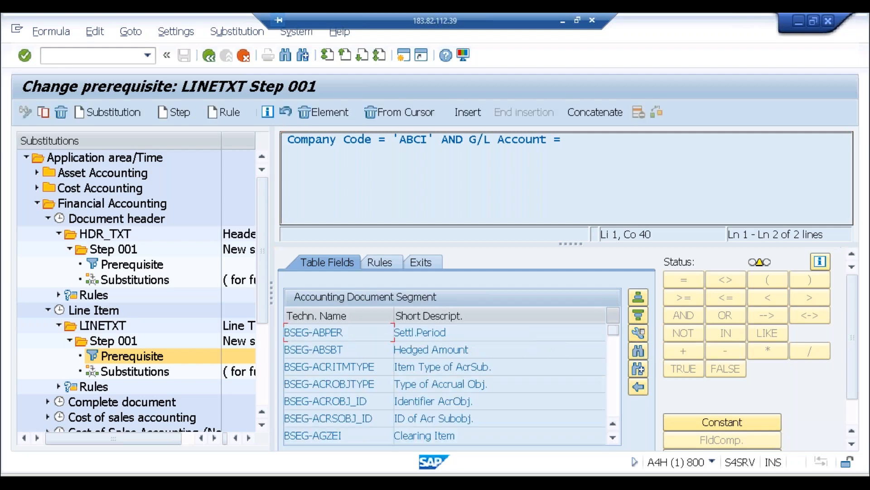
pyautogui.click(638, 351)
pyautogui.write('hkont')
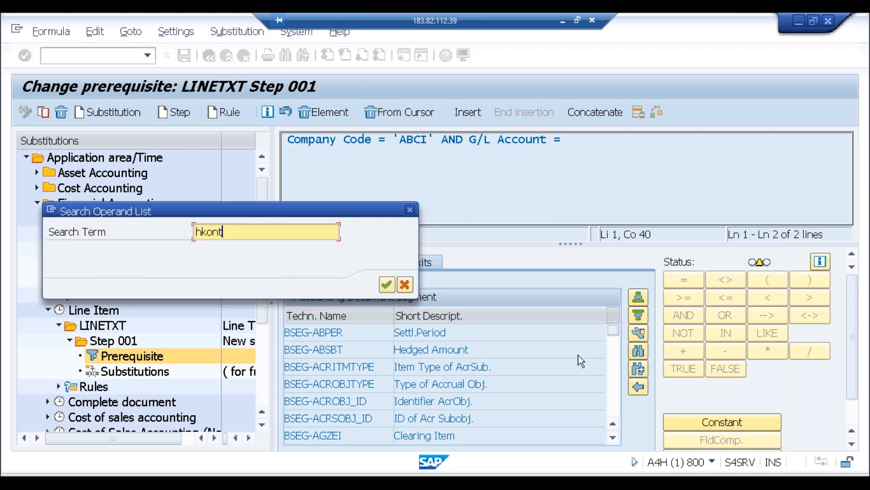
pyautogui.press('Return')
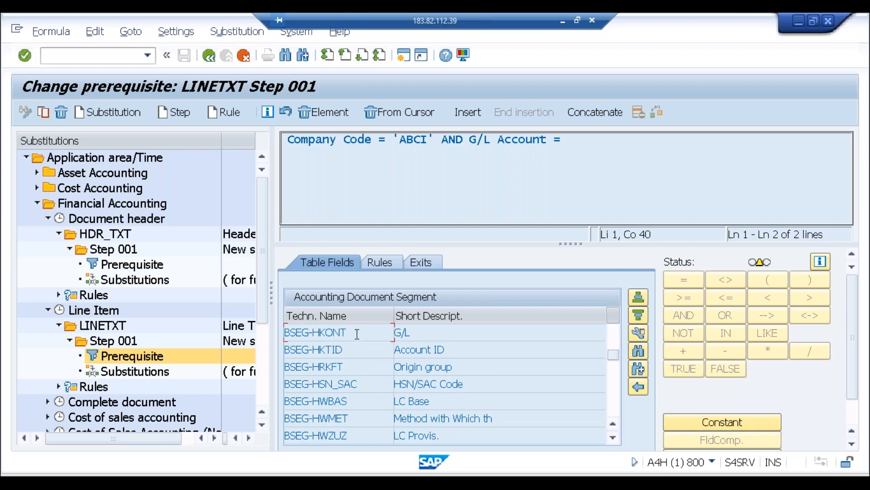
pyautogui.click(412, 332)
# Remove the remaining G/L Account operand and equals sign from the prerequisite formula, keeping everything through AND.
pyautogui.click(565, 140)
pyautogui.click(407, 112)
pyautogui.click(407, 113)
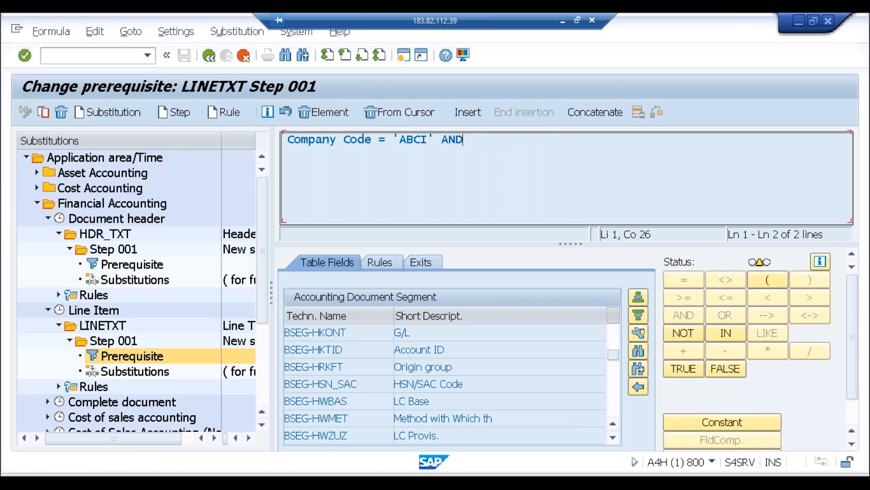
# Complete the prerequisite formula with field BSEG-HKONT (G/L) equal to the constant 4000.
pyautogui.click(403, 333)
pyautogui.doubleClick(403, 334)
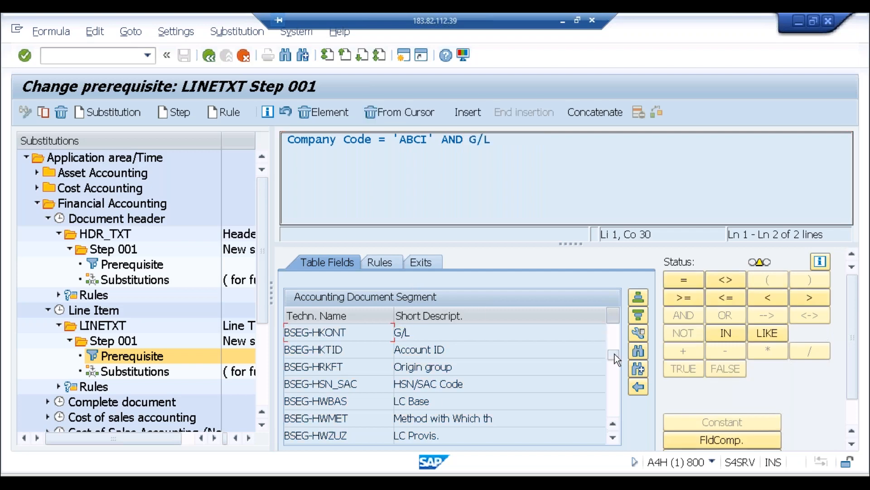
pyautogui.click(675, 286)
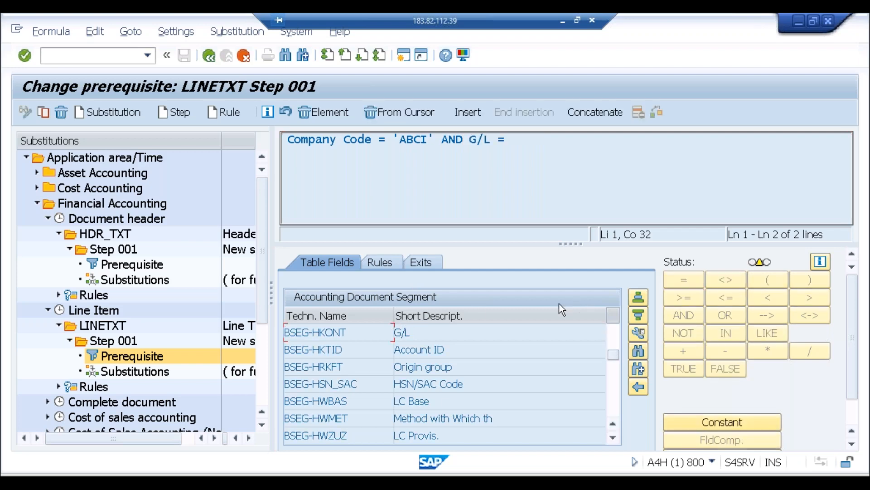
pyautogui.click(680, 418)
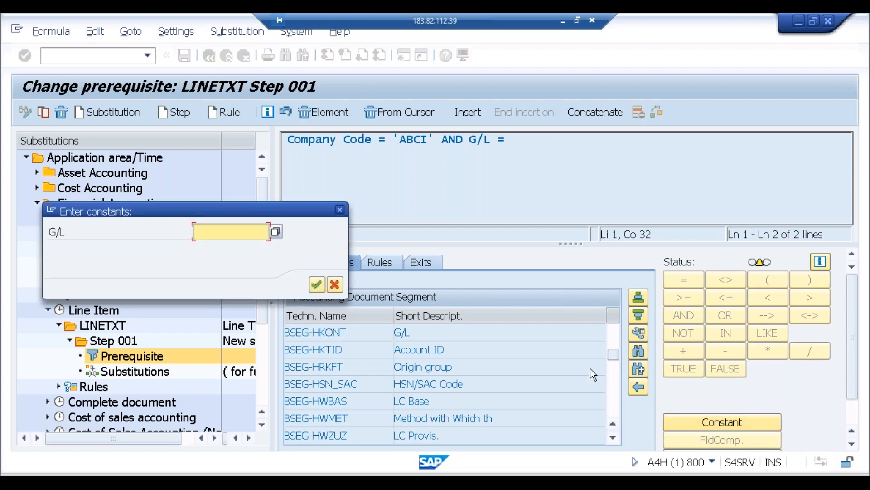
pyautogui.write('4000')
pyautogui.press('Return')
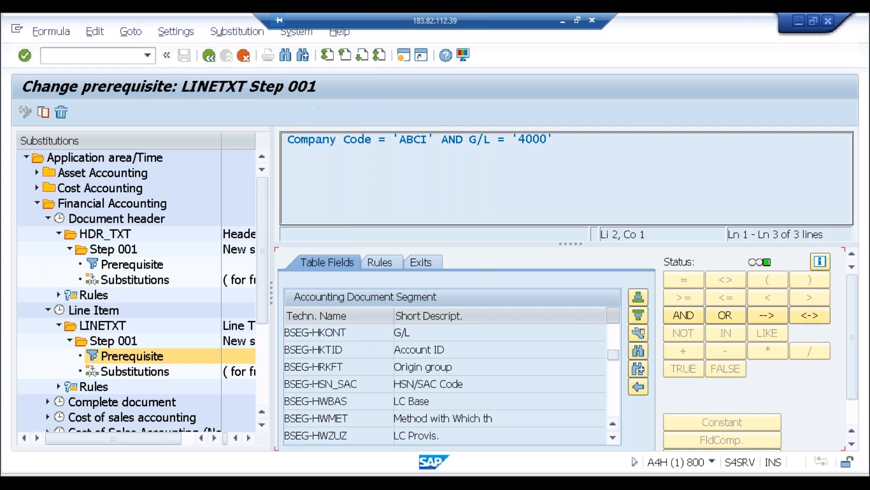
pyautogui.click(283, 109)
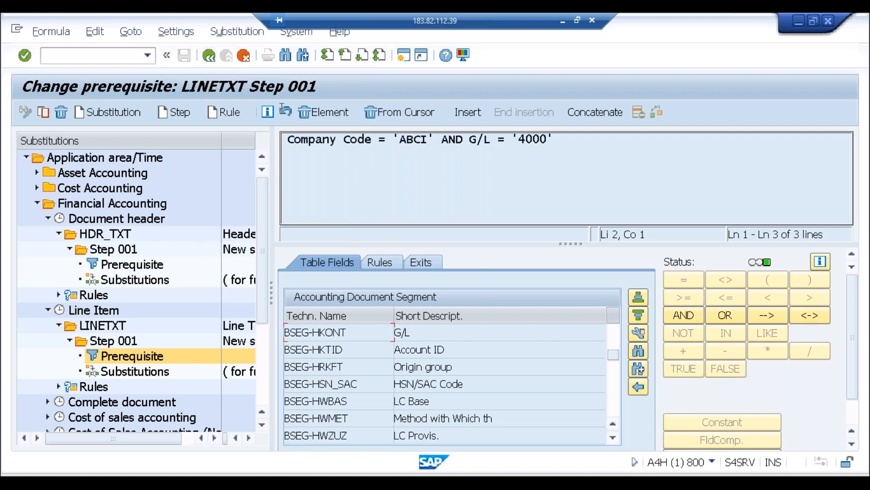
# Return to the Step 001 overview, describe the step as "Line Text" and save the LINETXT substitution.
pyautogui.click(209, 56)
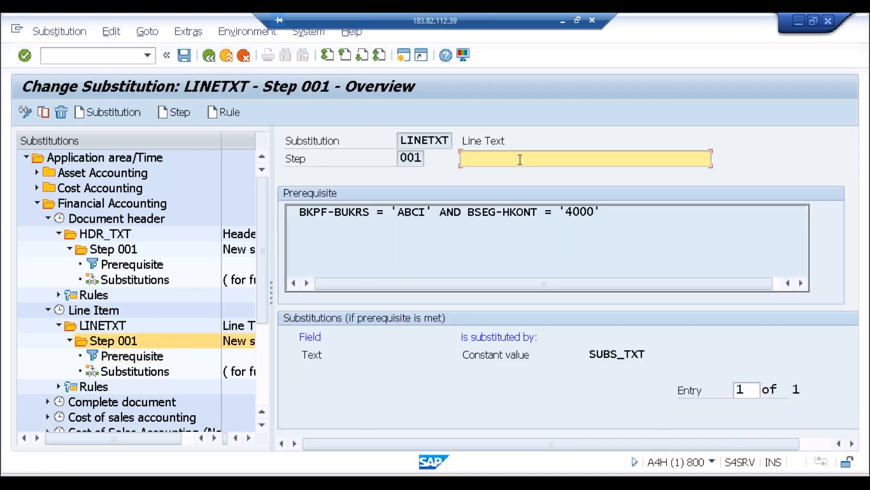
pyautogui.write('Line Text')
pyautogui.click(191, 59)
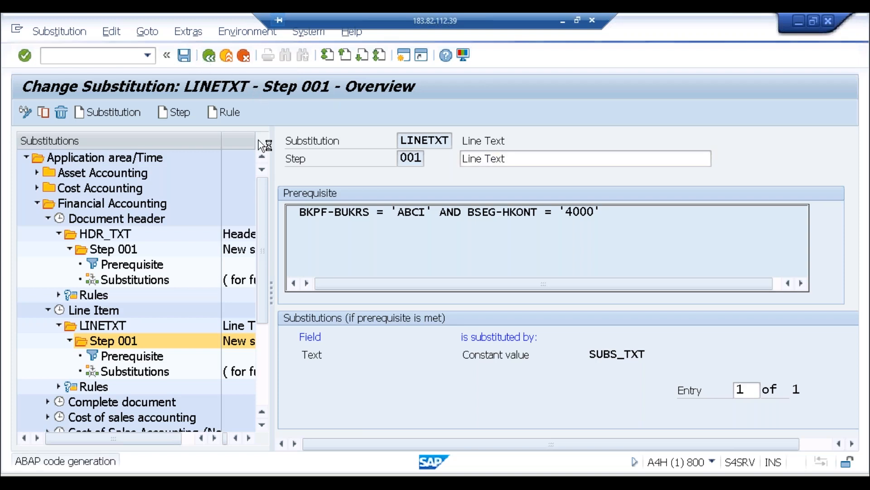
# Switch to the G/L document entry session and restart transaction FB50 with a blank document.
pyautogui.hotkey('alt', 'Tab')
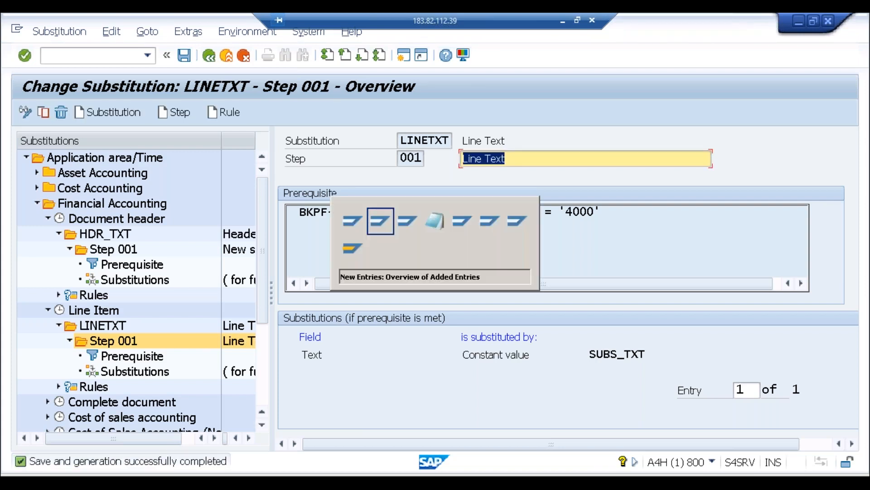
pyautogui.hotkey('alt', 'Tab')
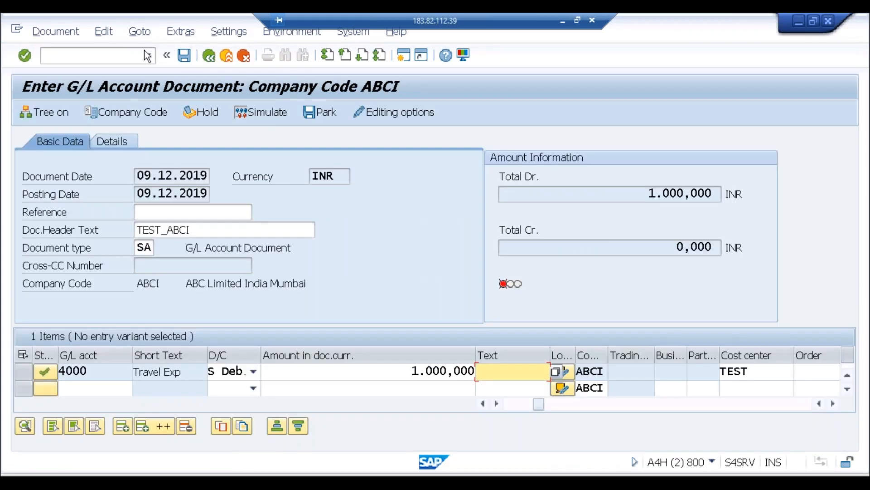
pyautogui.click(148, 56)
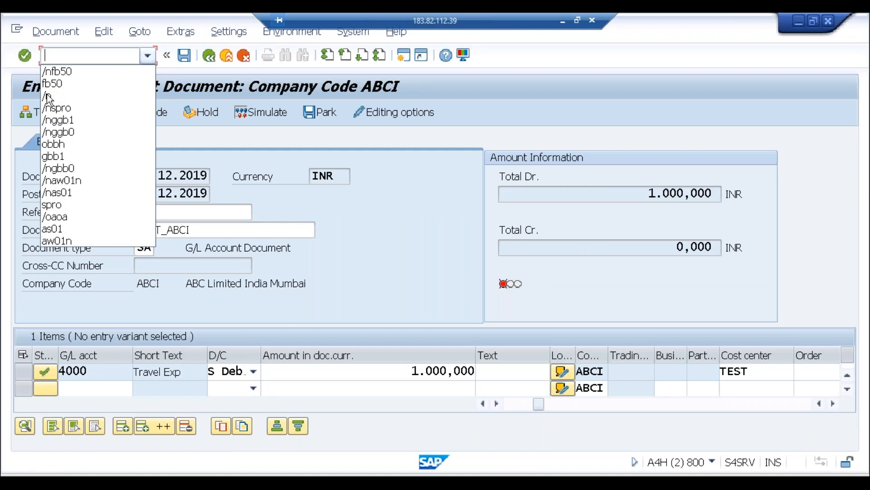
pyautogui.click(65, 70)
pyautogui.press('Return')
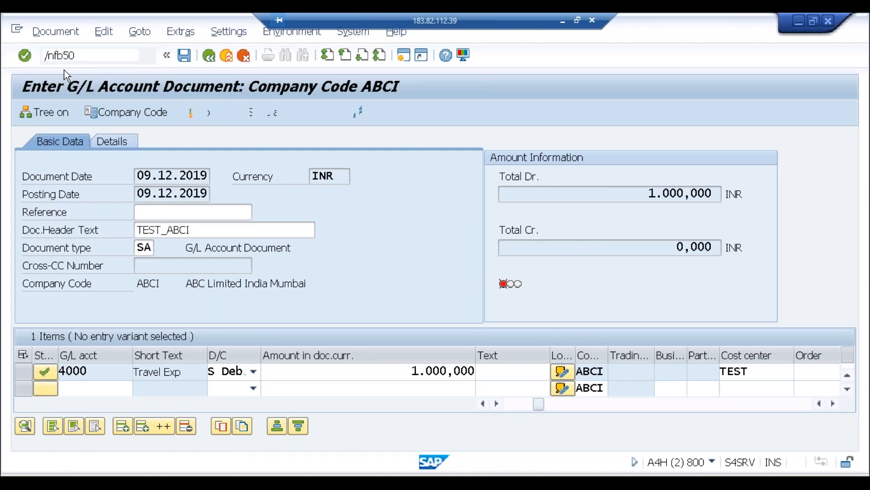
pyautogui.press('Down')
pyautogui.press('Return')
pyautogui.press('Return')
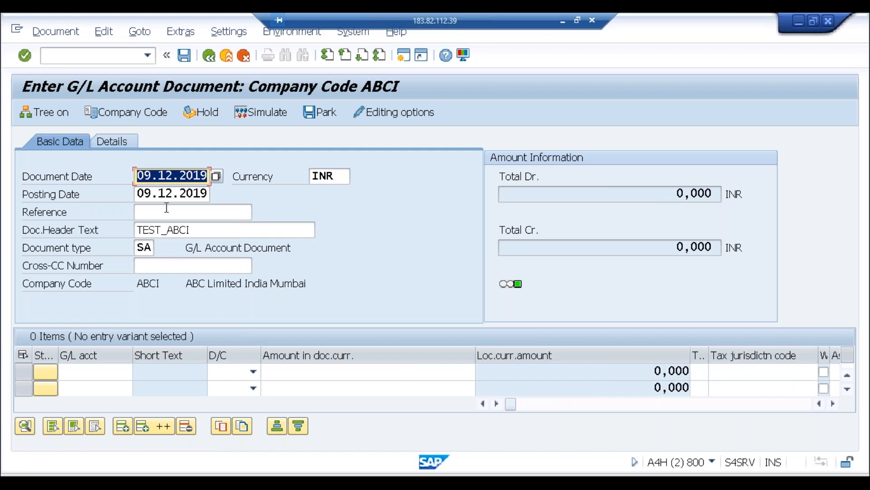
# Enter a first line item for G/L account 4000 as S Debit with a document currency amount of 1000.
pyautogui.click(105, 376)
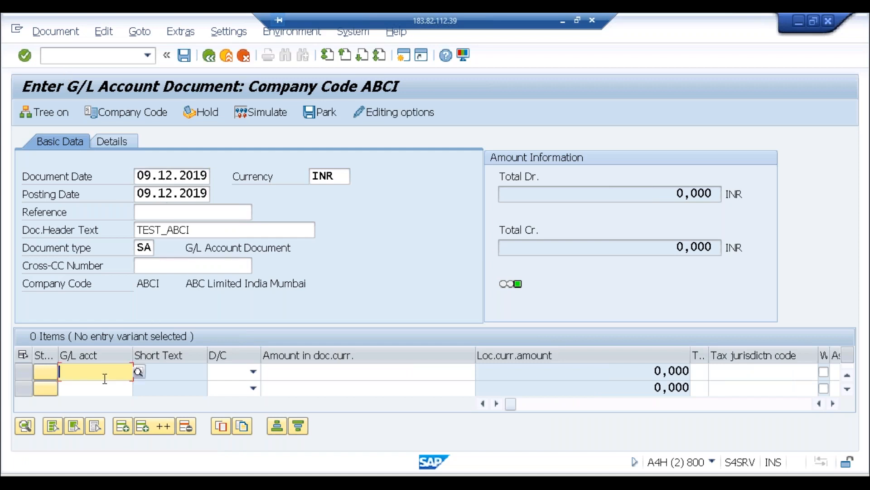
pyautogui.press('Down')
pyautogui.press('Tab')
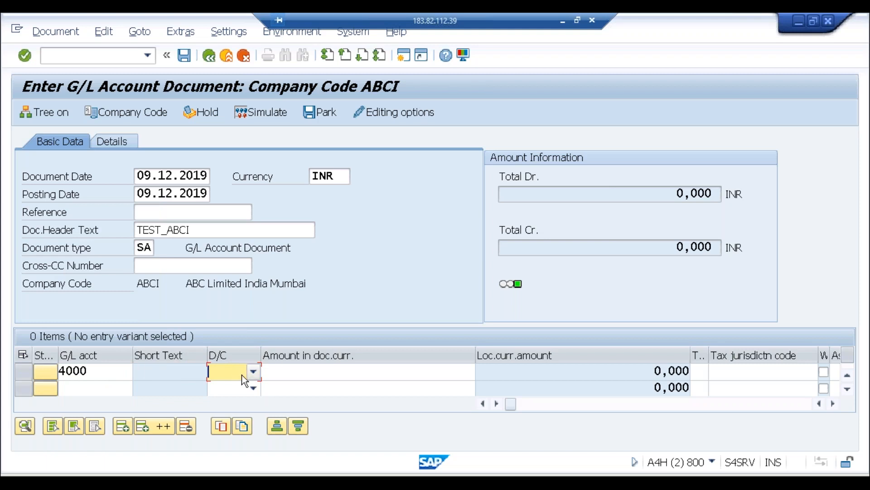
pyautogui.click(255, 373)
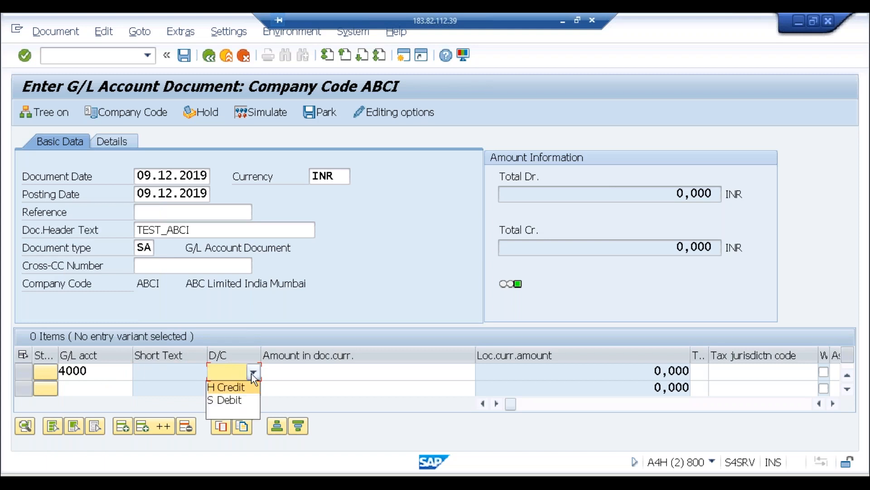
pyautogui.click(239, 398)
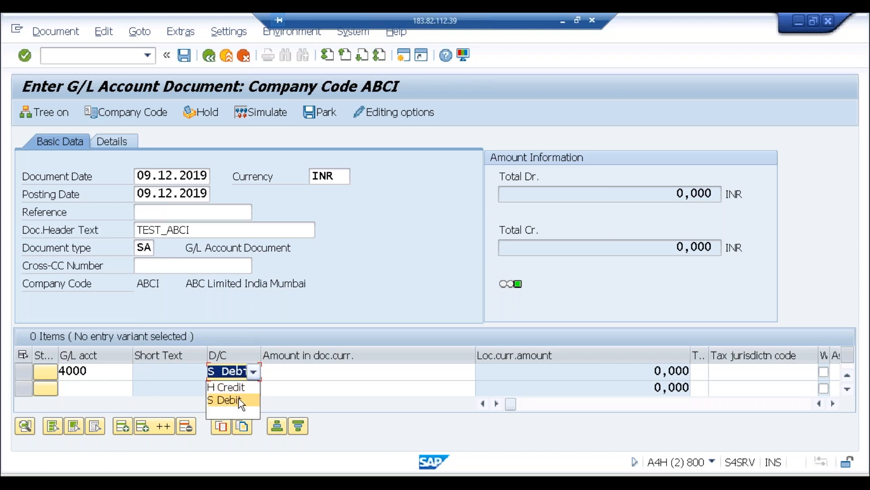
pyautogui.click(278, 377)
pyautogui.write('1000')
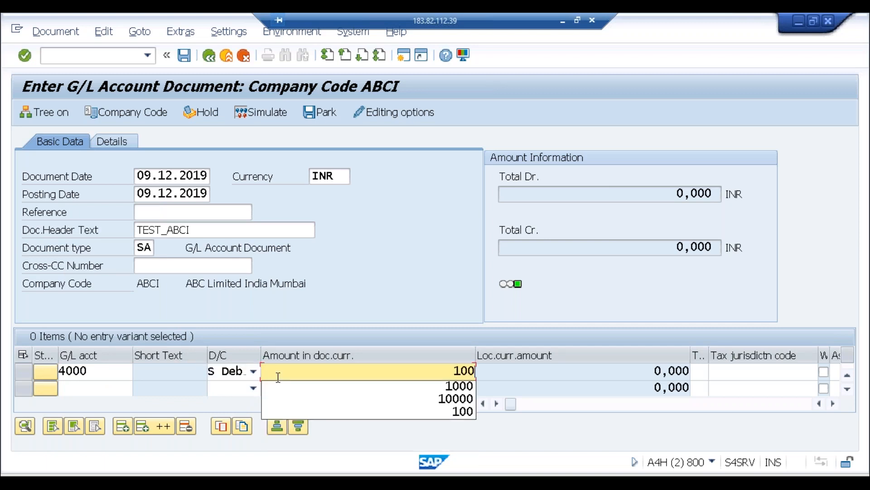
# Assign cost center TEST to the line item and check its Text field and the document header text.
pyautogui.press('Tab')
pyautogui.press('Tab')
pyautogui.press('Tab')
pyautogui.press('Tab')
pyautogui.press('Tab')
pyautogui.press('Tab')
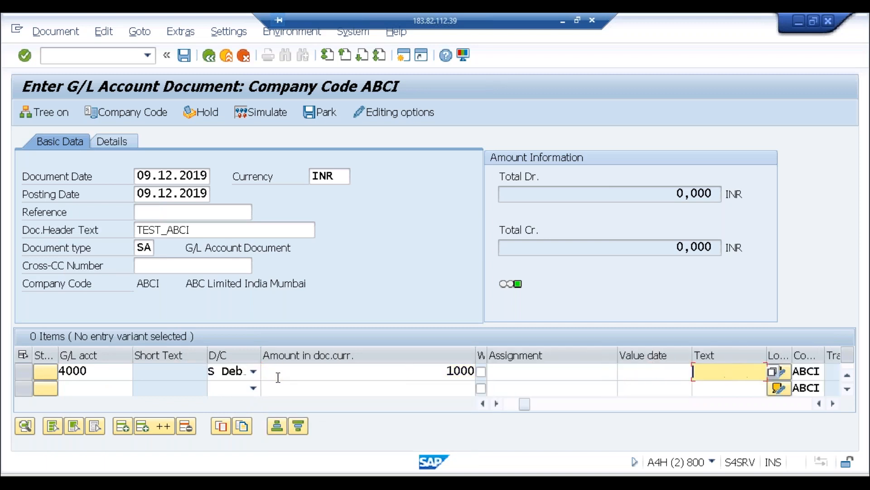
pyautogui.press('Tab')
pyautogui.press('Tab')
pyautogui.press('Tab')
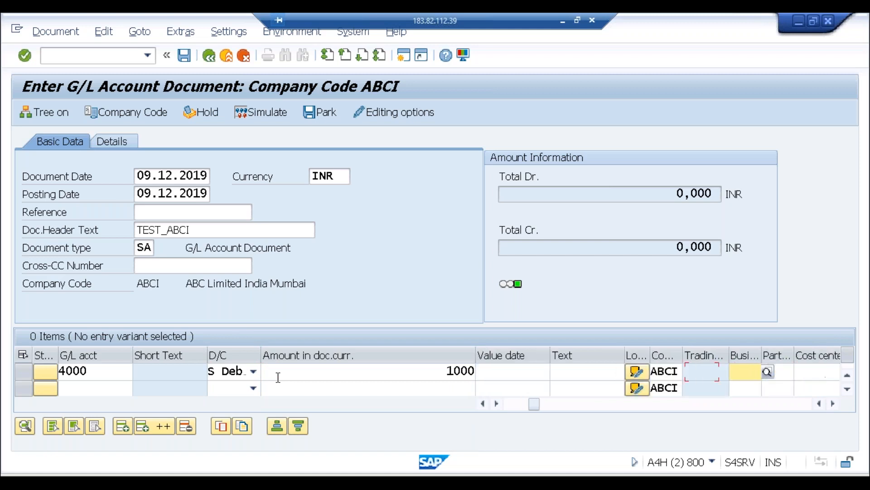
pyautogui.press('Tab')
pyautogui.press('Tab')
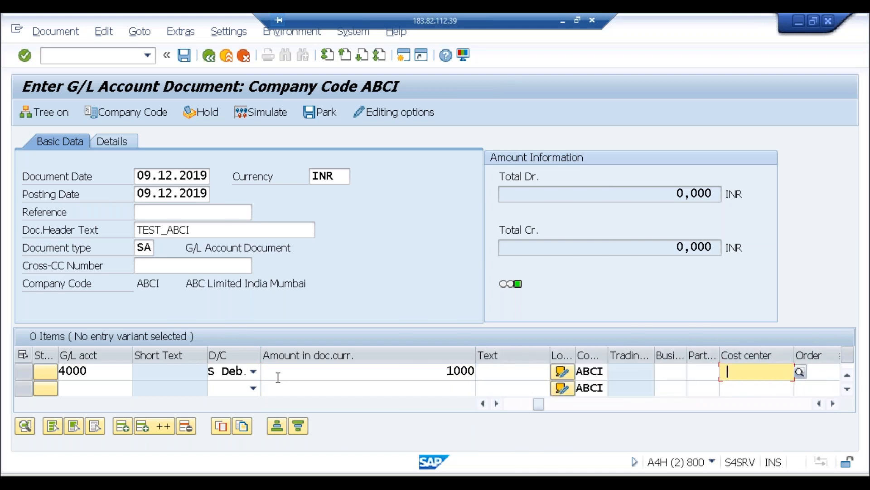
pyautogui.write('TEST')
pyautogui.press('Return')
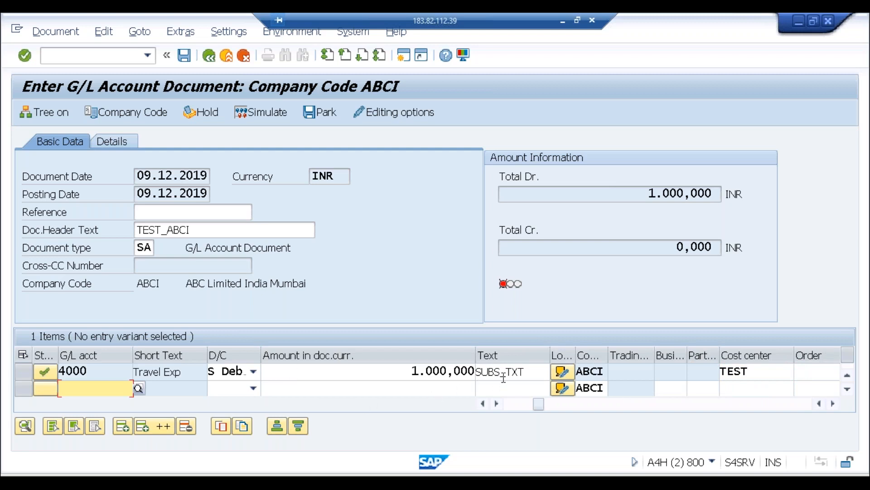
pyautogui.click(542, 366)
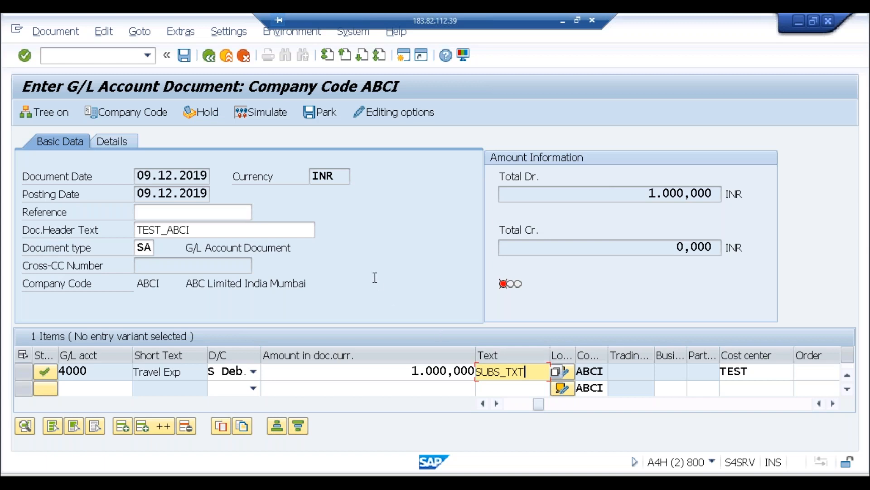
pyautogui.click(211, 225)
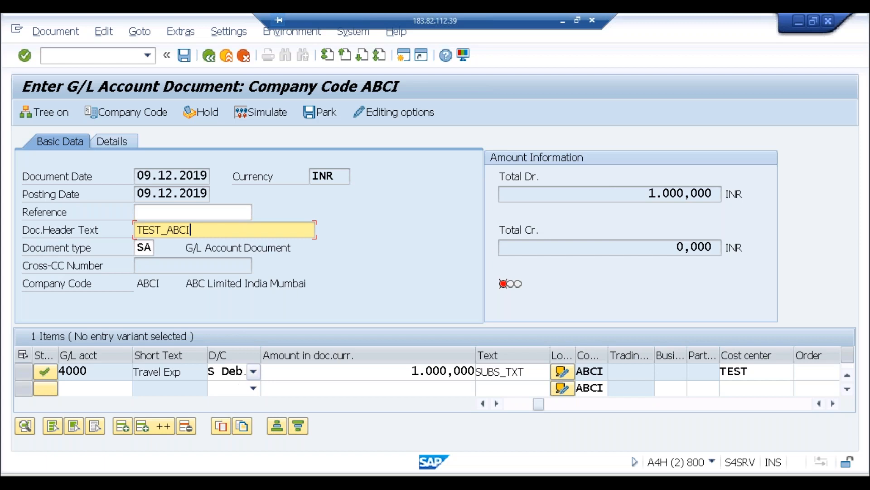
# Switch to the Notepad notes and add the line "Validation has more priority than Substitution" below the substitution example.
pyautogui.click(227, 473)
pyautogui.click(456, 442)
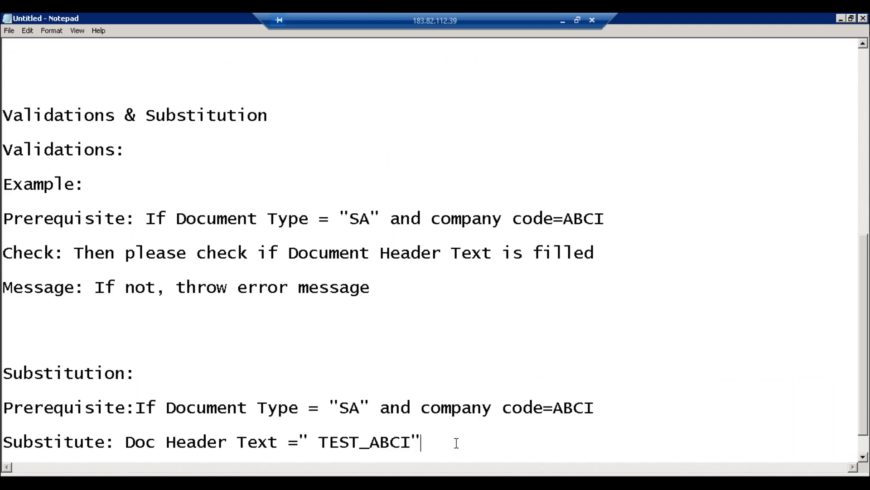
pyautogui.press('Return')
pyautogui.press('Return')
pyautogui.write('V')
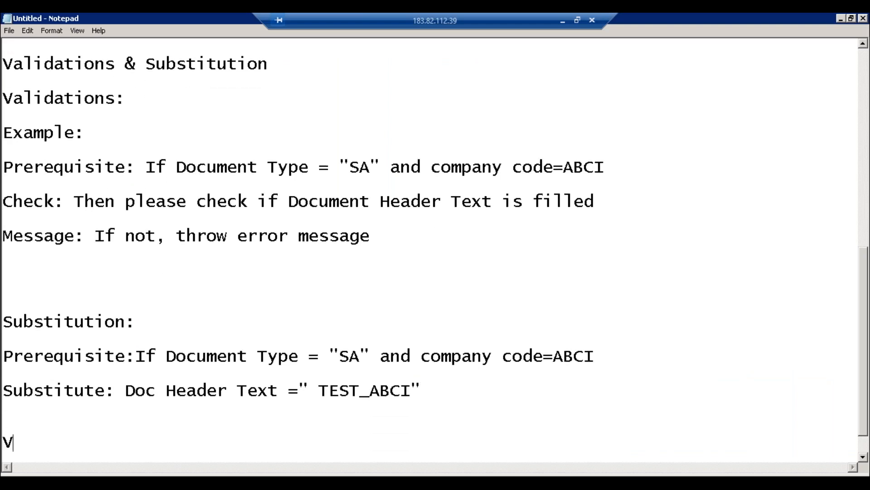
pyautogui.write('alidat')
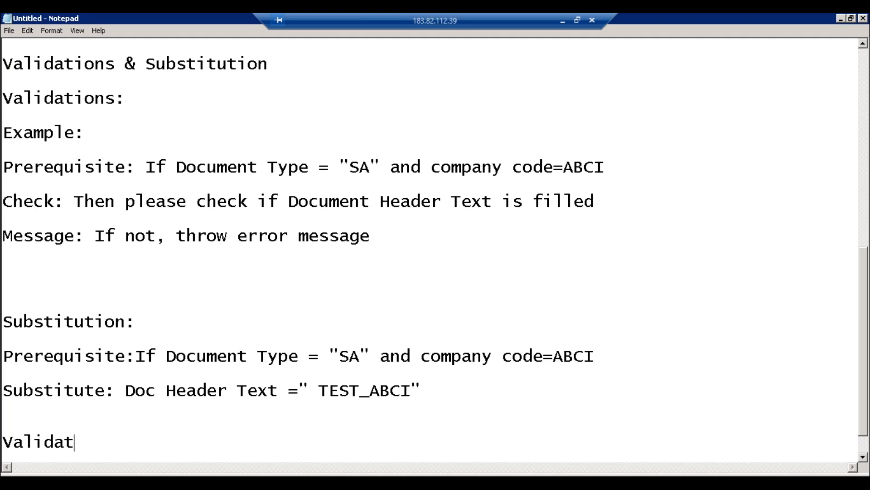
pyautogui.write('ion has more ')
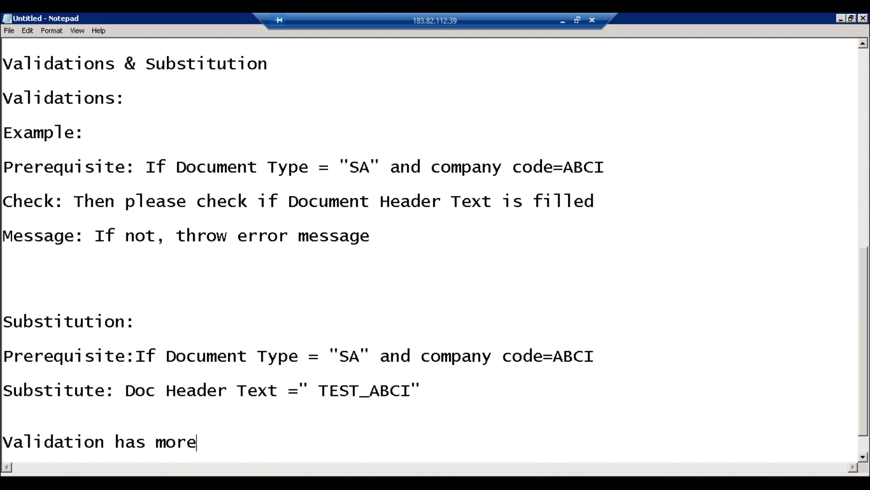
pyautogui.write('priority ')
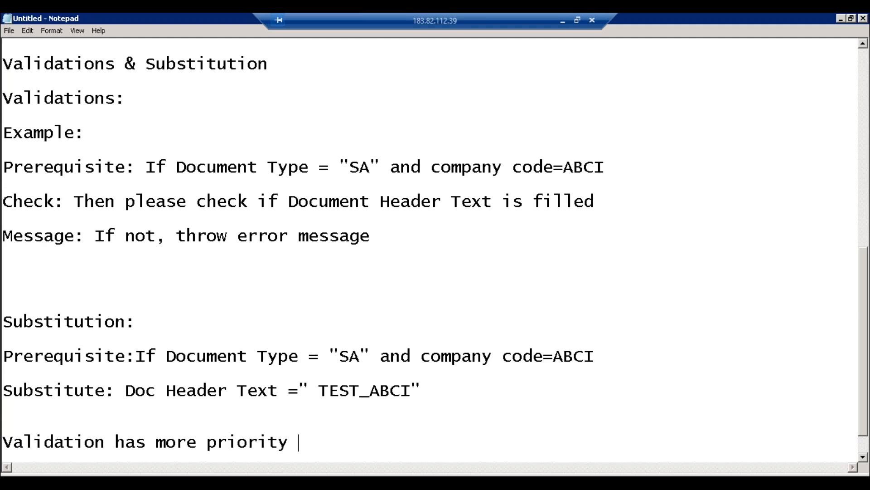
pyautogui.write('than ubst')
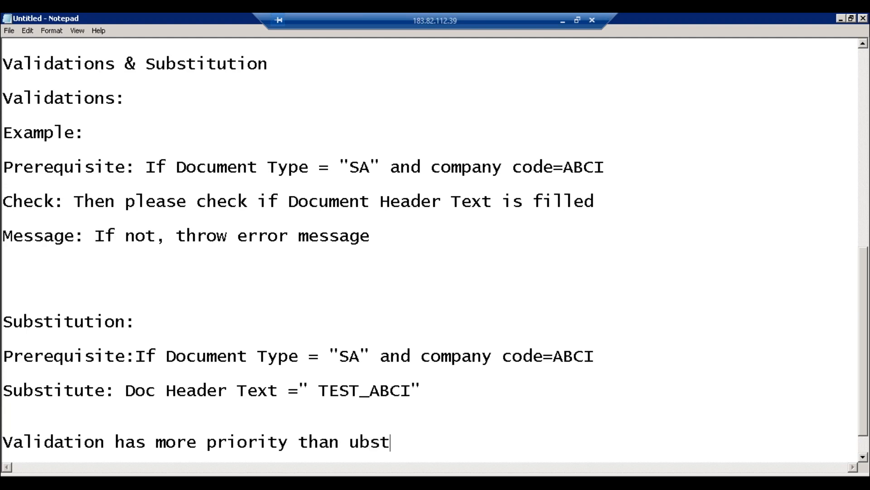
pyautogui.write('ituti')
pyautogui.write('on')
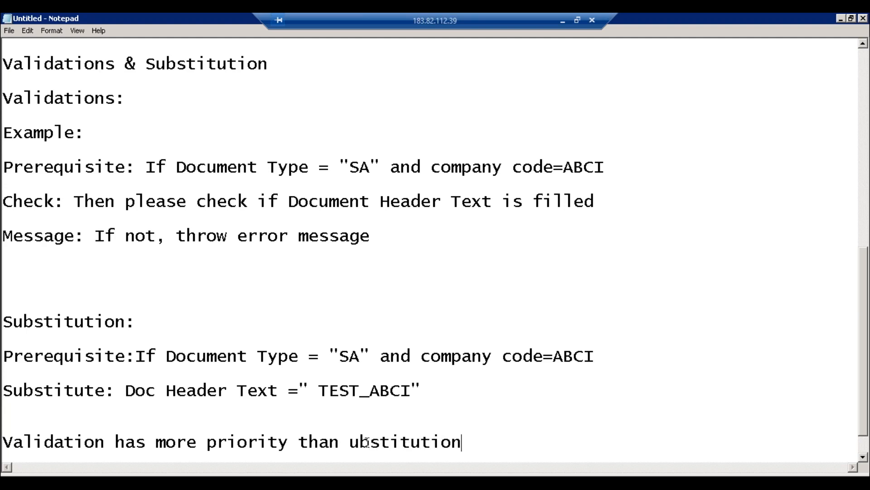
pyautogui.click(349, 443)
pyautogui.write('S')
# Switch back to the FB50 document to review its Doc.Header Text field, and return to the Notepad notes.
pyautogui.hotkey('alt', 'Tab')
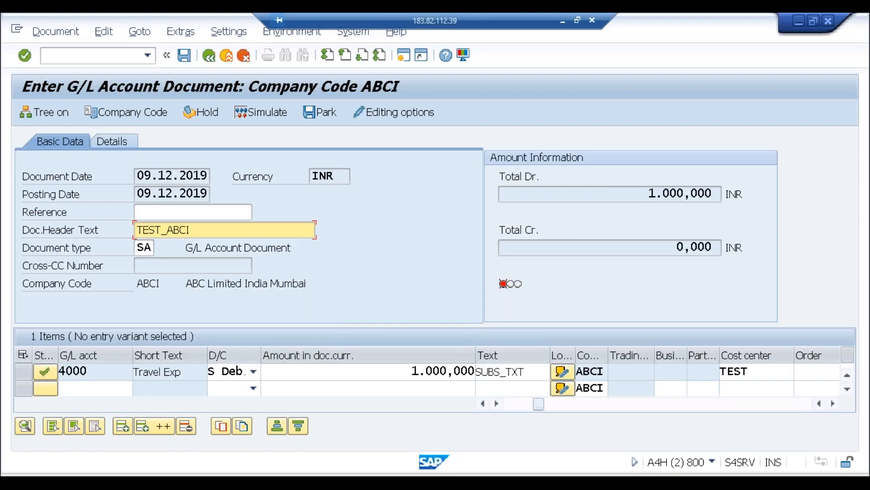
pyautogui.click(219, 234)
pyautogui.hotkey('shift', 'Left')
pyautogui.click(202, 231)
pyautogui.hotkey('alt', 'Tab')
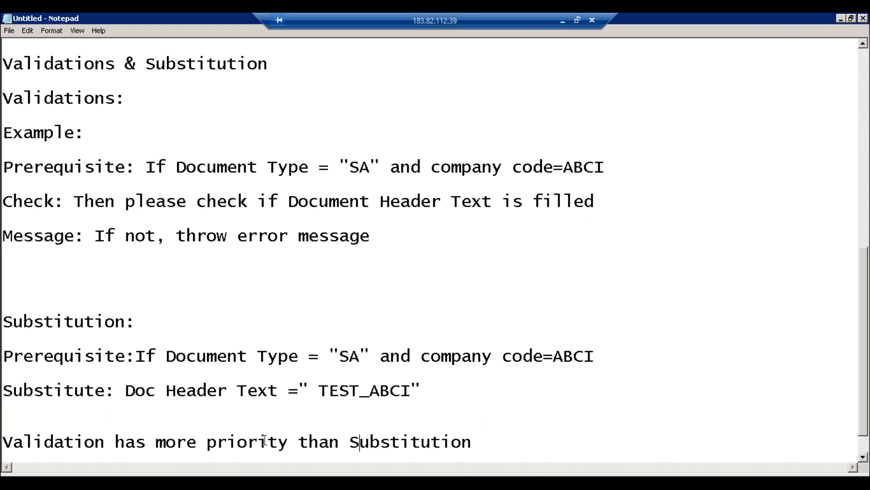
# Switch to the Create Asset session in SAP and start transaction BP to maintain business partners.
pyautogui.click(185, 481)
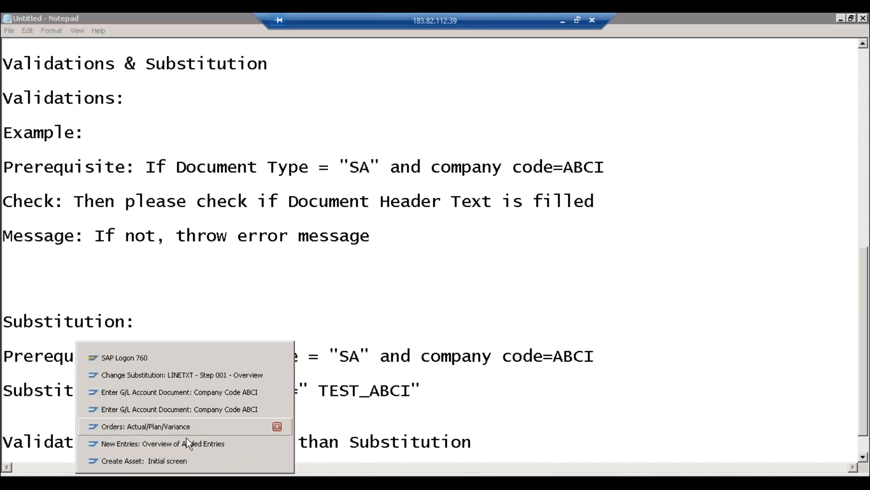
pyautogui.click(184, 460)
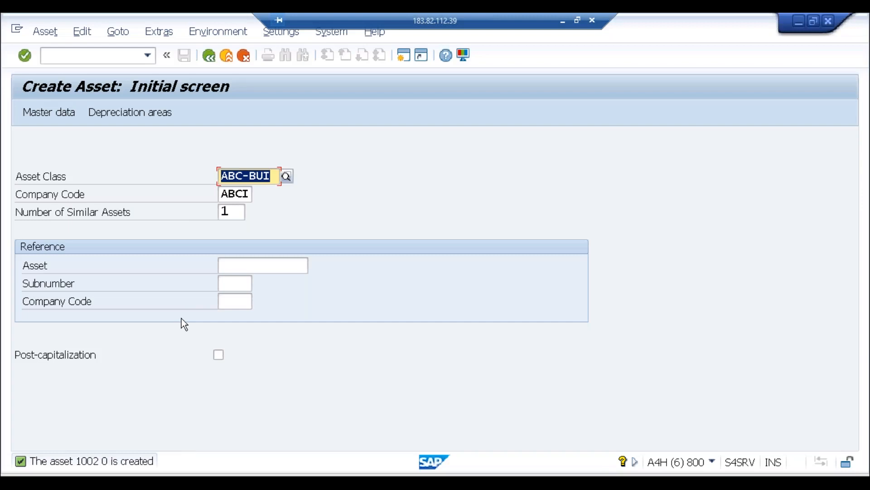
pyautogui.click(116, 55)
pyautogui.write('/nbp')
pyautogui.press('Return')
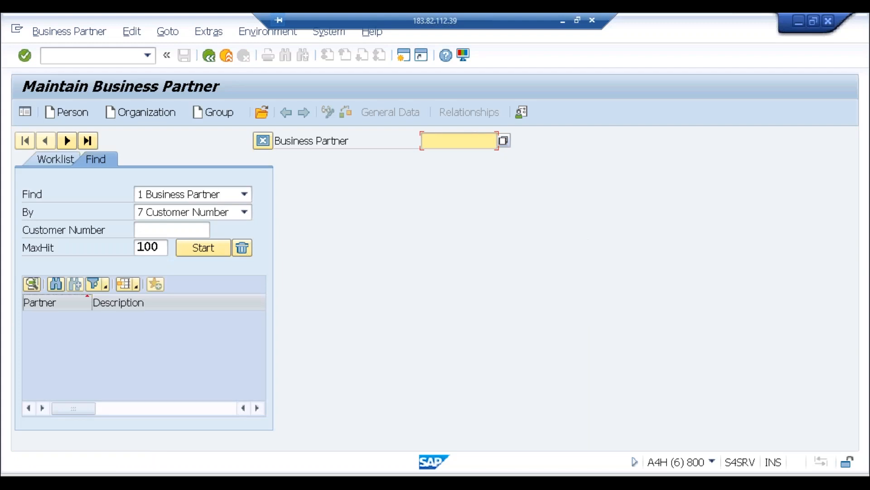
# Start creating an organization business partner and open the list of available groupings.
pyautogui.click(142, 113)
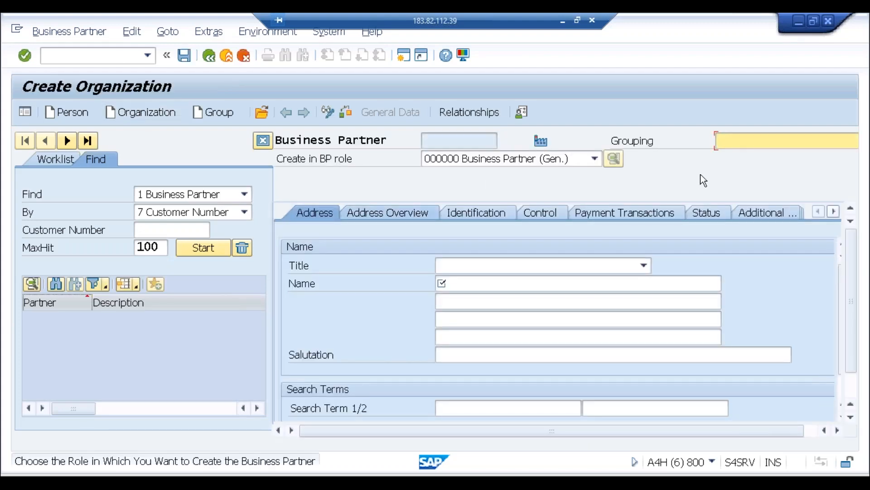
pyautogui.click(755, 146)
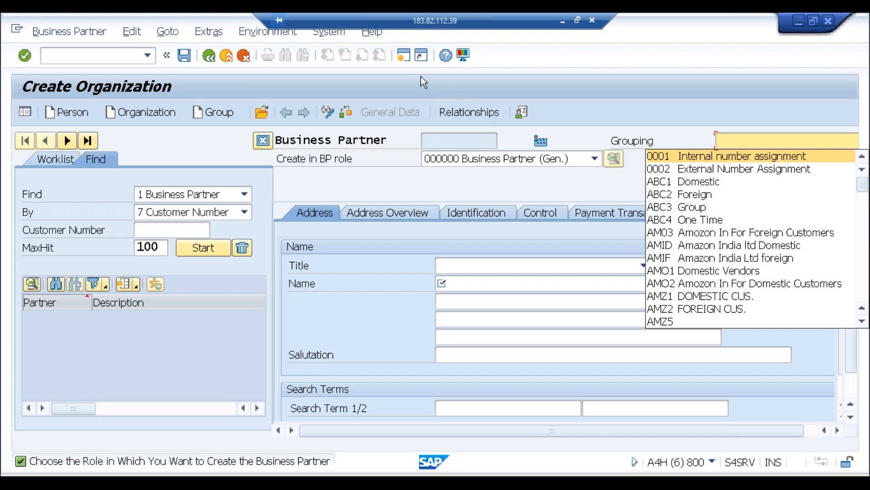
pyautogui.hotkey('alt', 'Tab')
pyautogui.hotkey('alt', 'Tab')
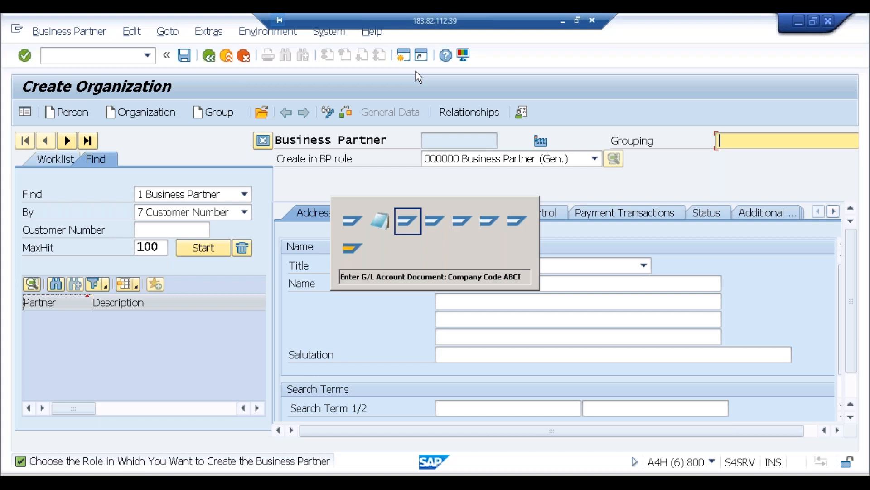
pyautogui.hotkey('alt', 'Tab')
pyautogui.hotkey('alt', 'Tab')
pyautogui.hotkey('alt', 'shift', 'Tab')
pyautogui.hotkey('alt', 'shift', 'Tab')
pyautogui.hotkey('alt', 'shift', 'Tab')
pyautogui.hotkey('alt', 'shift', 'Tab')
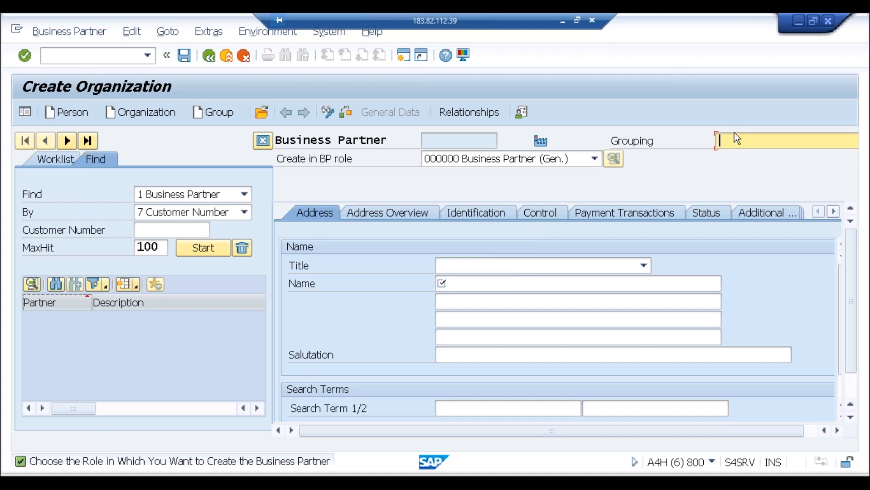
# Hide the business partner search area and set the grouping to ABC1 Domestic.
pyautogui.click(265, 143)
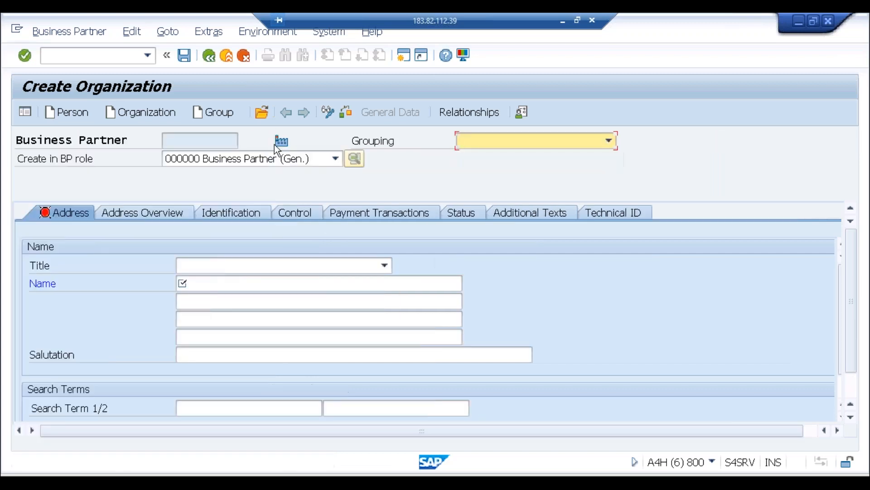
pyautogui.click(502, 144)
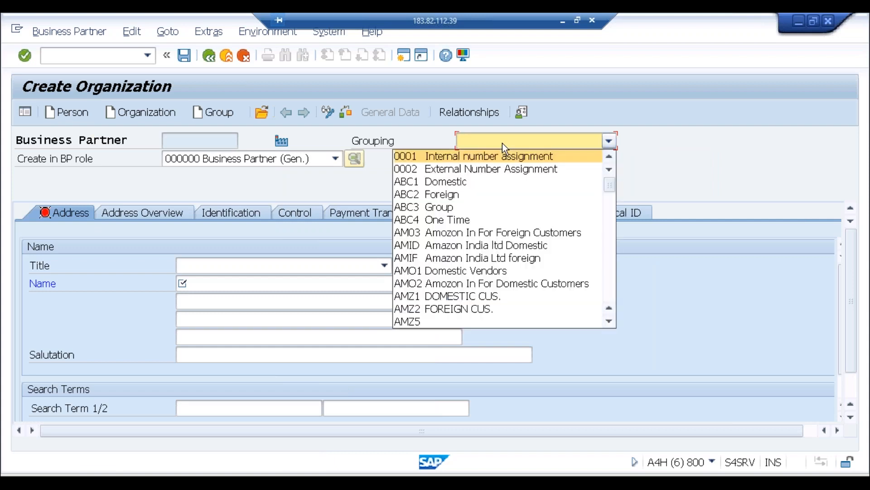
pyautogui.click(475, 180)
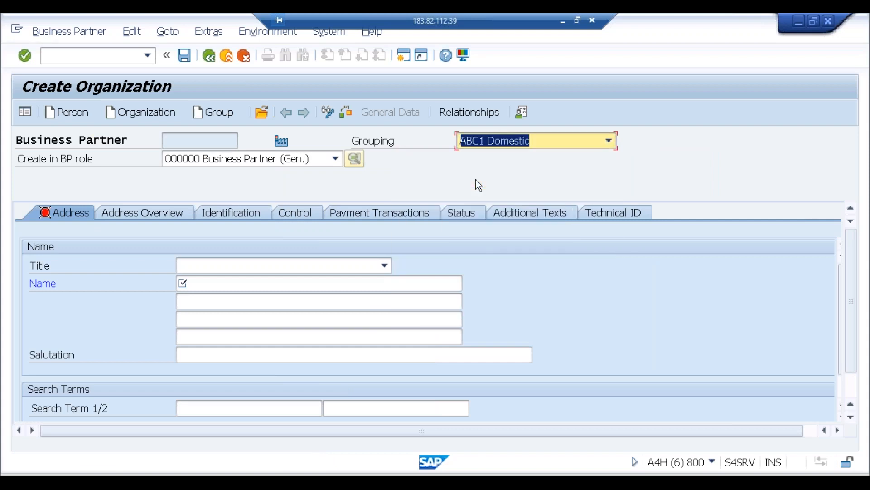
# Enter the title 0003 Company and the name Test in the general role, and move on to the postal code.
pyautogui.click(231, 268)
pyautogui.click(224, 282)
pyautogui.click(211, 284)
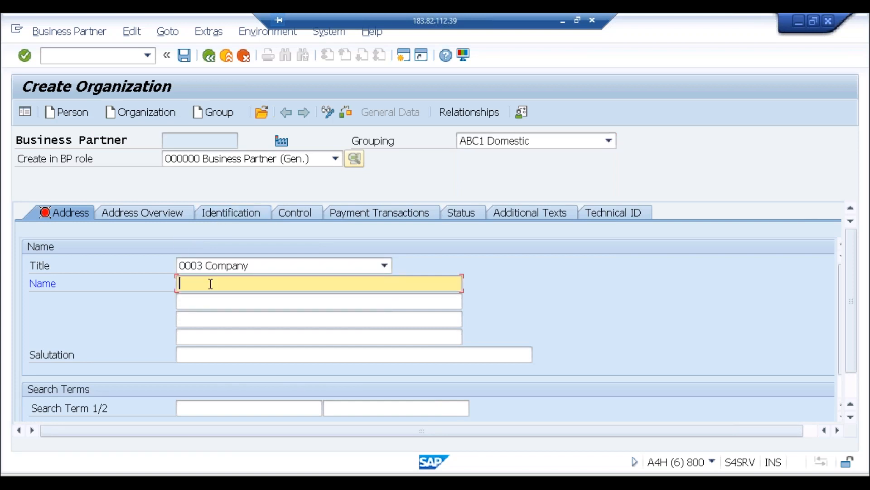
pyautogui.write('Test')
pyautogui.press('Tab')
pyautogui.press('Tab')
pyautogui.press('Tab')
pyautogui.press('Tab')
pyautogui.press('Tab')
pyautogui.press('Tab')
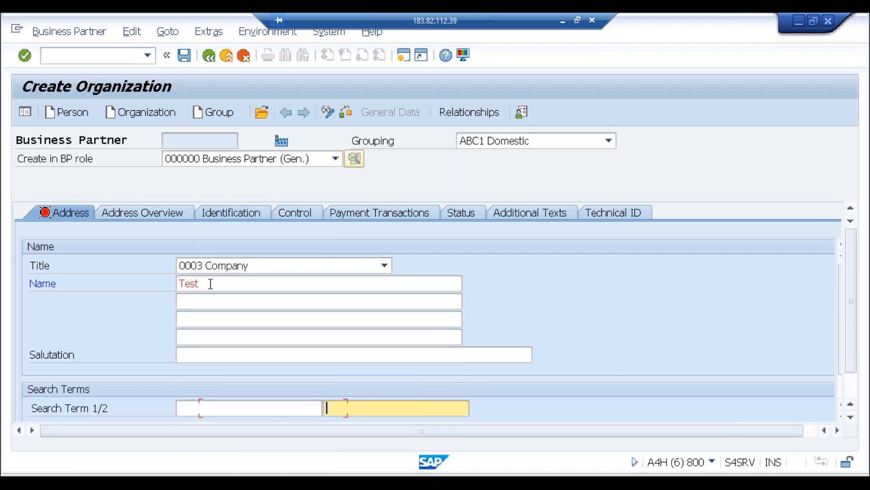
pyautogui.press('Tab')
pyautogui.press('Tab')
pyautogui.press('Tab')
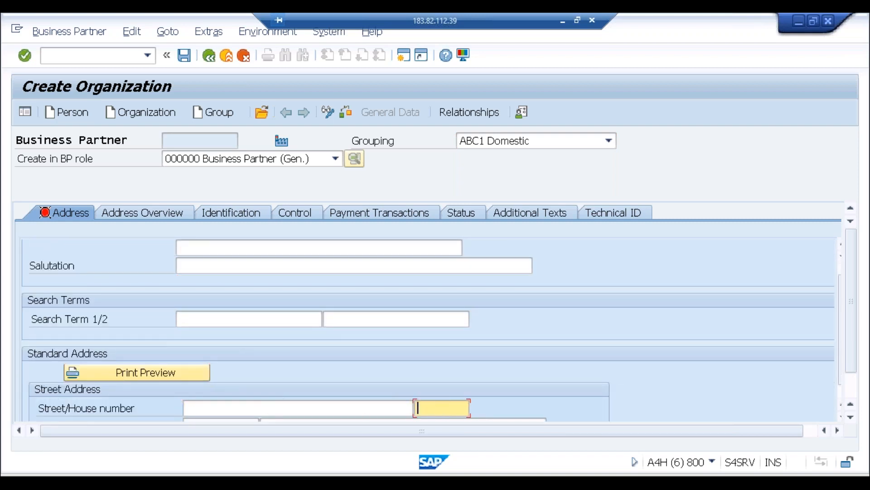
pyautogui.press('Tab')
pyautogui.press('BackSpace')
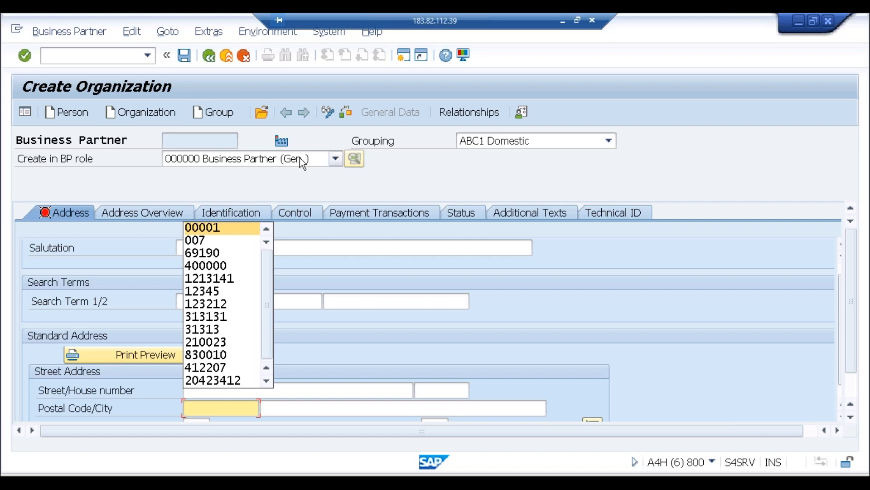
# Change the role in which the business partner is created to FLCU00 FI Customer.
pyautogui.click(300, 158)
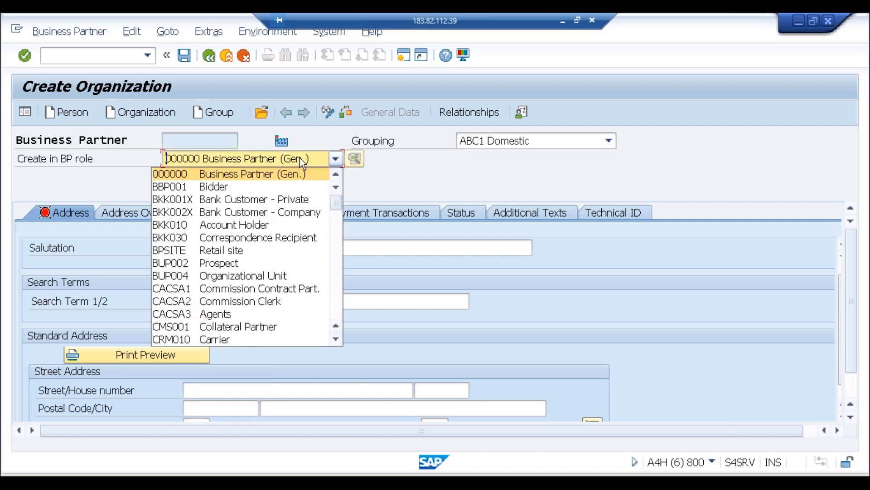
pyautogui.click(332, 226)
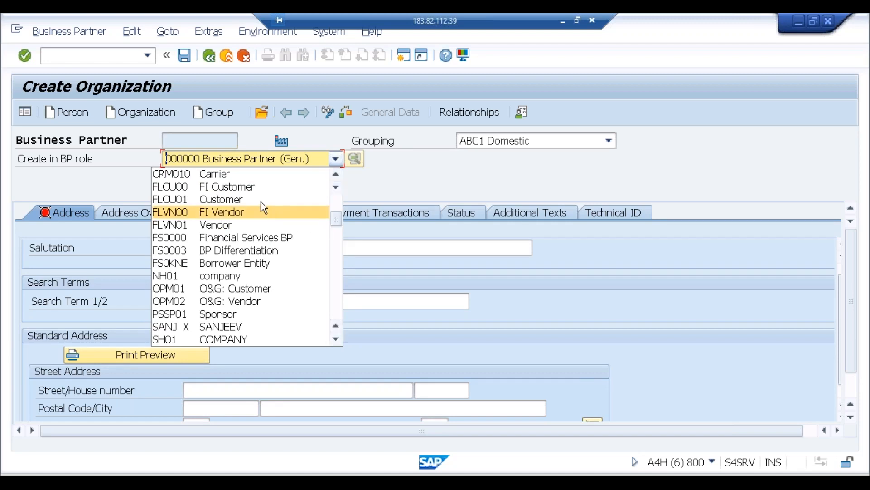
pyautogui.click(251, 190)
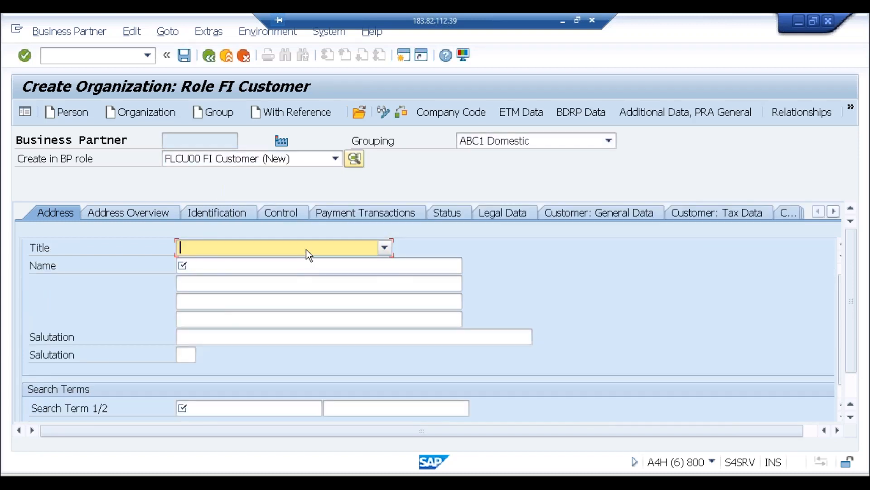
# Enter the title 0003 Company, the name Test and the first search term Test for the FI Customer.
pyautogui.click(307, 249)
pyautogui.click(274, 260)
pyautogui.click(255, 271)
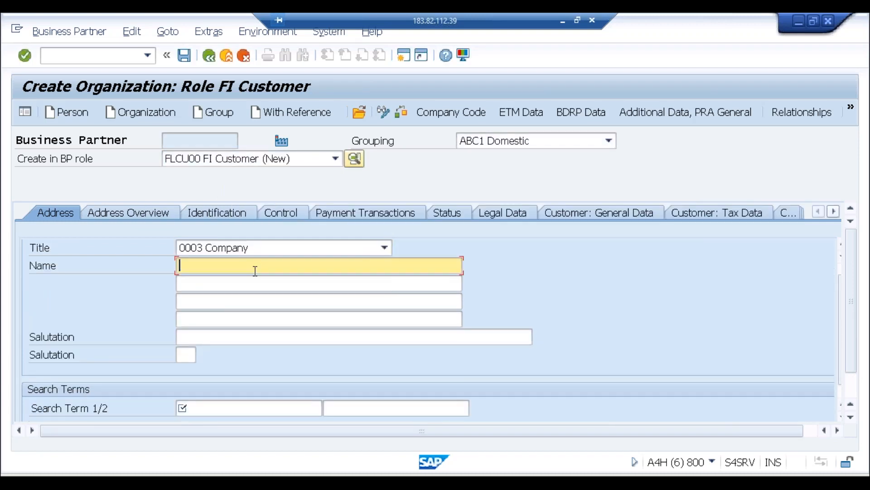
pyautogui.write('Test')
pyautogui.press('Tab')
pyautogui.press('Tab')
pyautogui.press('Tab')
pyautogui.press('Tab')
pyautogui.press('Tab')
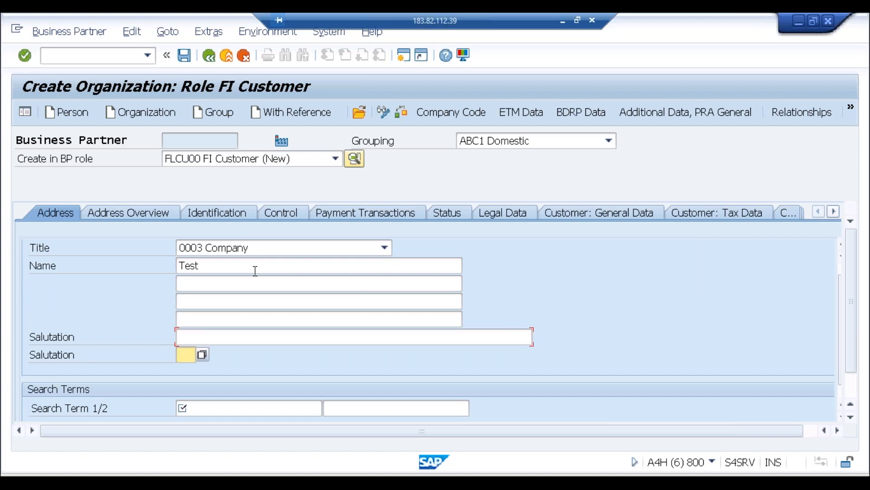
pyautogui.press('Tab')
pyautogui.write('Test')
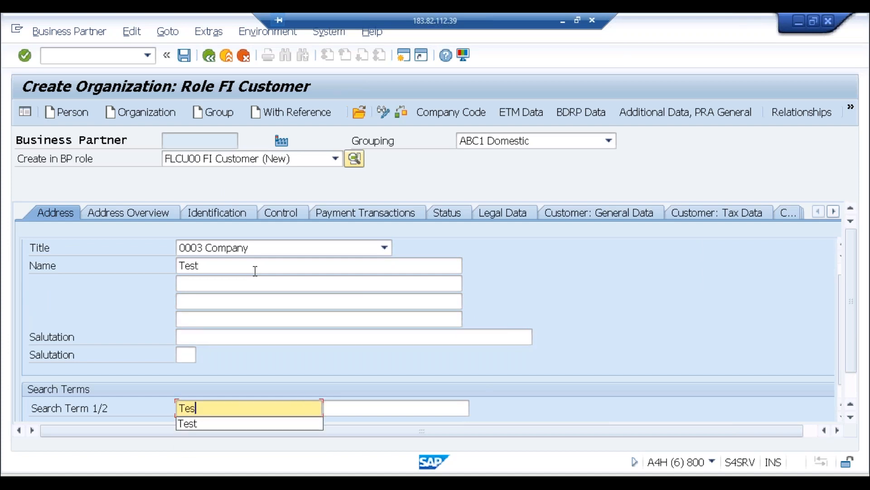
# Fill in the street address with postal code 00001, city Amazon and country IN.
pyautogui.press('Tab')
pyautogui.press('Tab')
pyautogui.press('Tab')
pyautogui.press('Tab')
pyautogui.press('Tab')
pyautogui.press('Tab')
pyautogui.press('Tab')
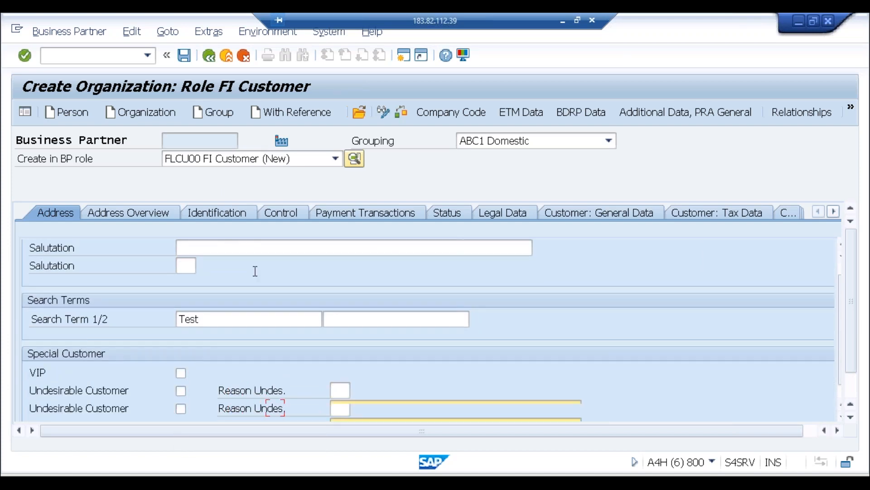
pyautogui.press('Tab')
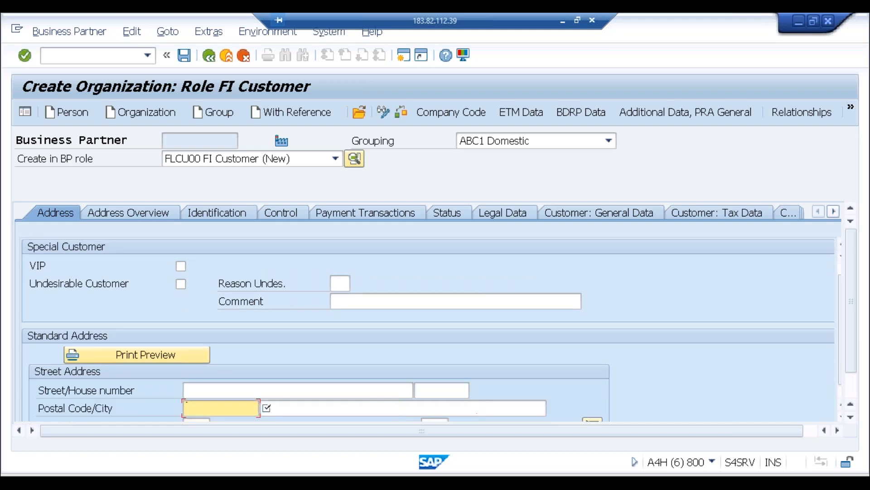
pyautogui.press('Down')
pyautogui.press('Tab')
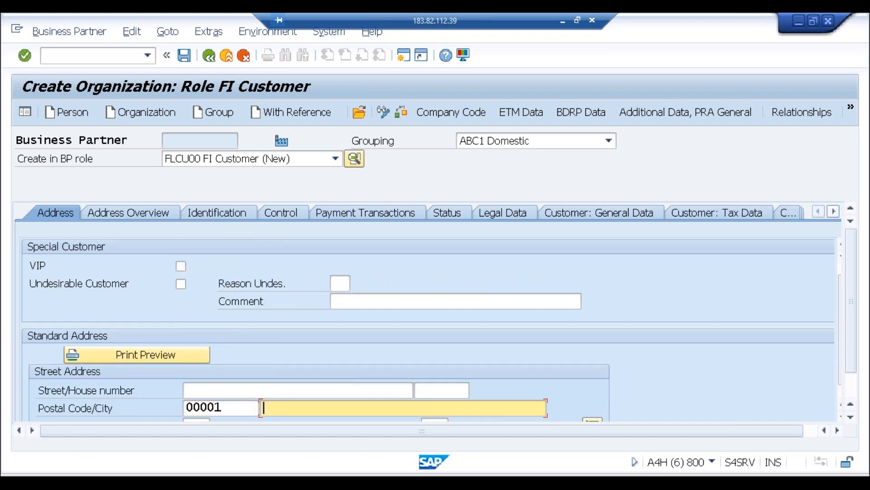
pyautogui.press('Down')
pyautogui.press('Return')
pyautogui.press('Return')
pyautogui.write('in')
# Set the communication language to EN English and validate the address entries.
pyautogui.press('Tab')
pyautogui.press('Tab')
pyautogui.press('Tab')
pyautogui.press('Tab')
pyautogui.press('Tab')
pyautogui.press('Tab')
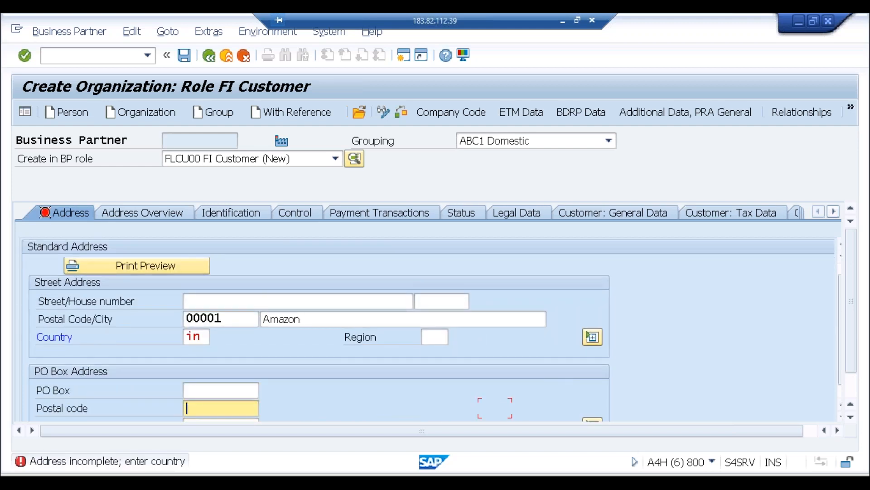
pyautogui.press('Tab')
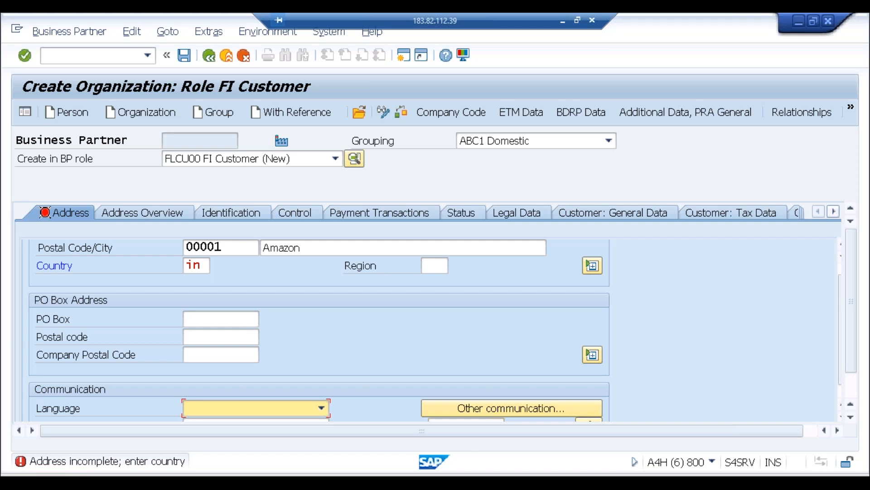
pyautogui.press('Tab')
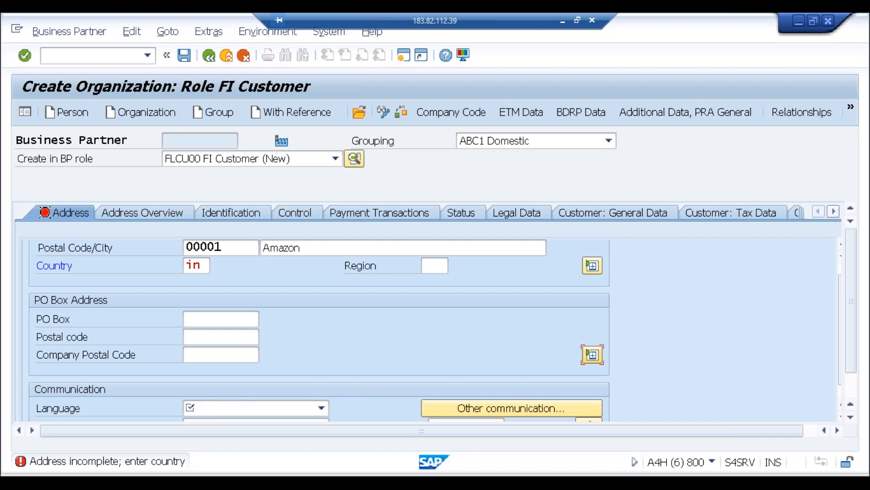
pyautogui.hotkey('shift', 'Tab')
pyautogui.write('EN')
pyautogui.press('Return')
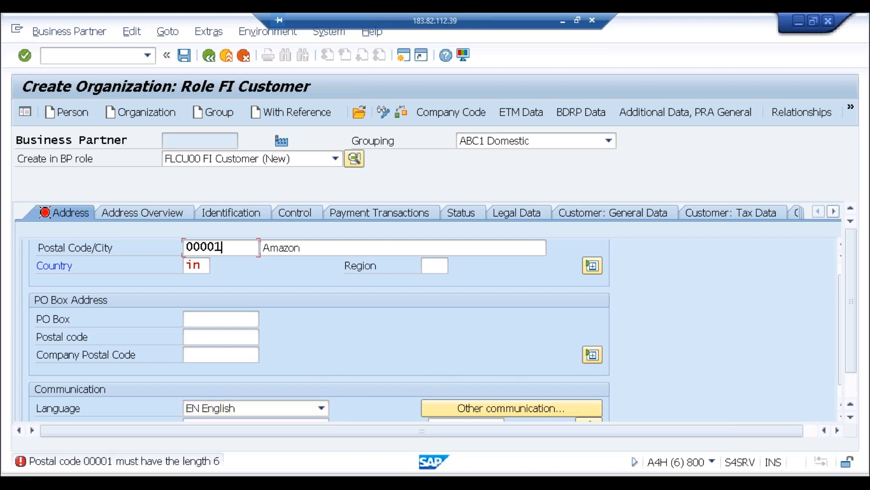
pyautogui.press('Return')
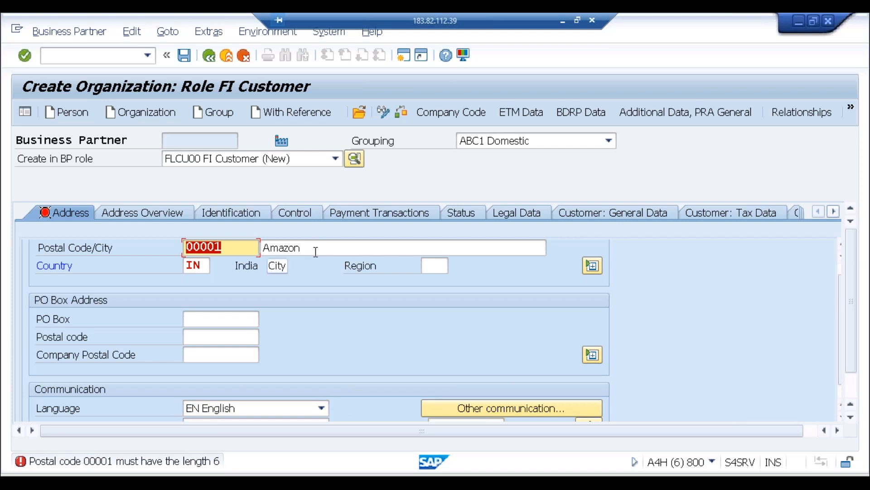
# Correct the postal code of the street address to 400000.
pyautogui.write('40')
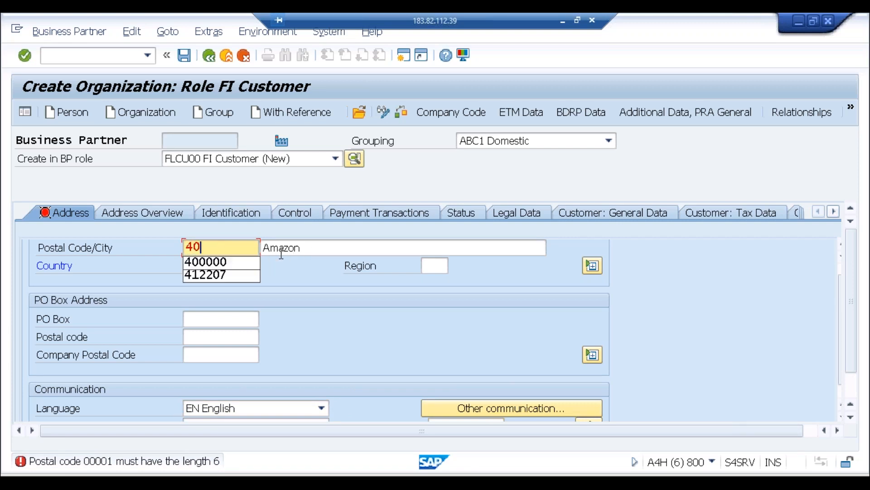
pyautogui.write('0000')
pyautogui.press('Return')
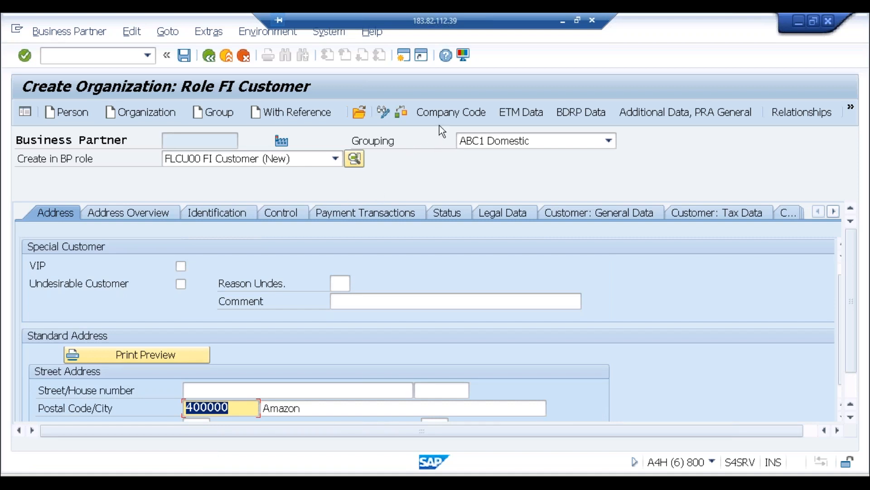
# Go to the customer's company code data and assign company code INFY.
pyautogui.click(453, 113)
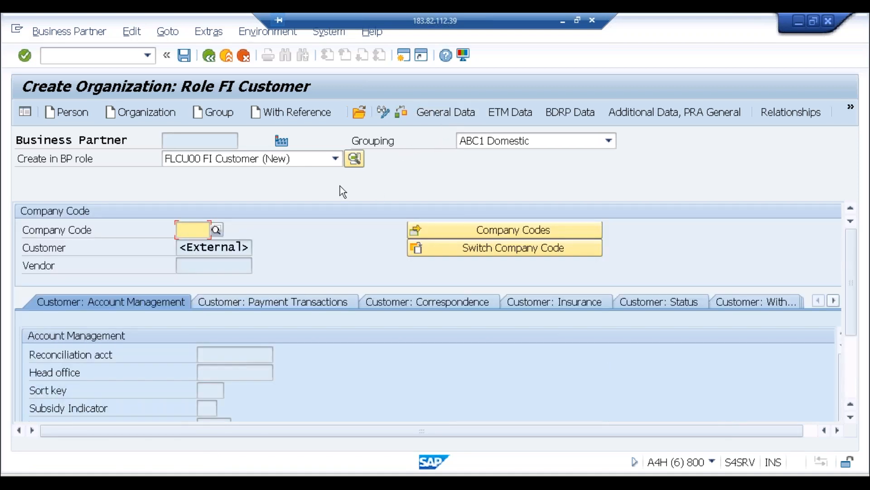
pyautogui.click(187, 237)
pyautogui.write('inf')
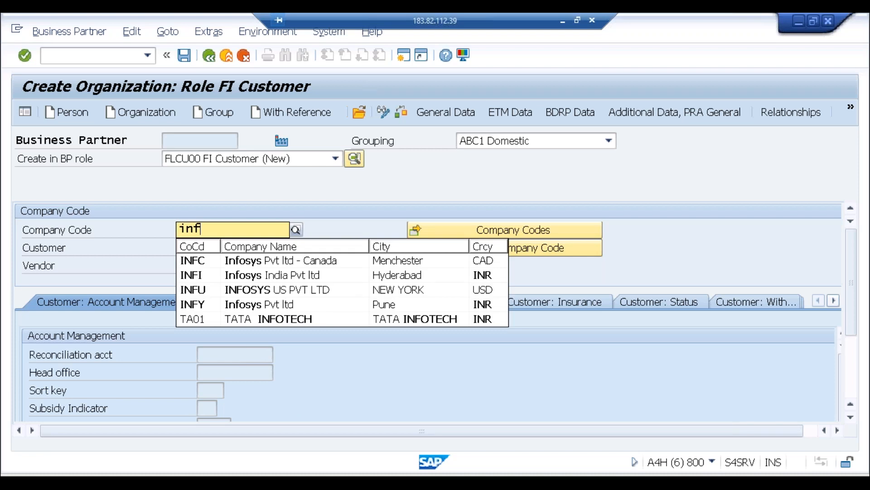
pyautogui.click(200, 304)
pyautogui.press('Return')
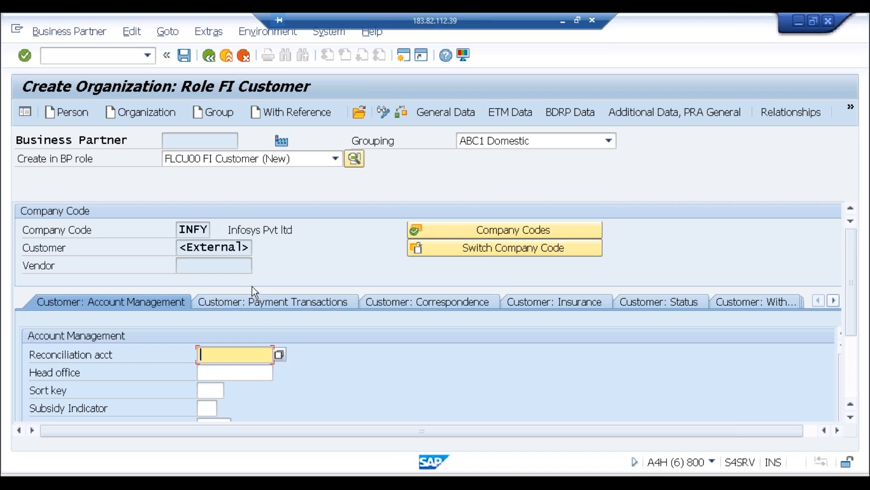
# Switch the customer's company code data to company code INFI.
pyautogui.click(449, 247)
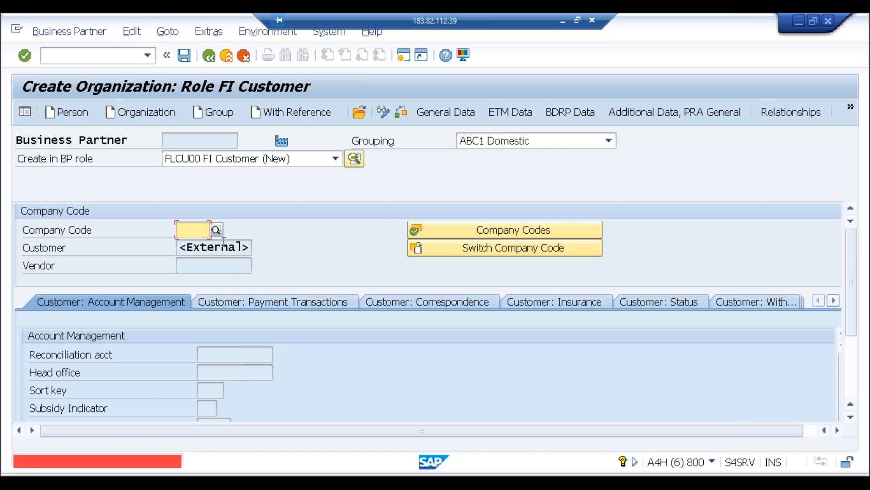
pyautogui.write('infi')
pyautogui.press('Return')
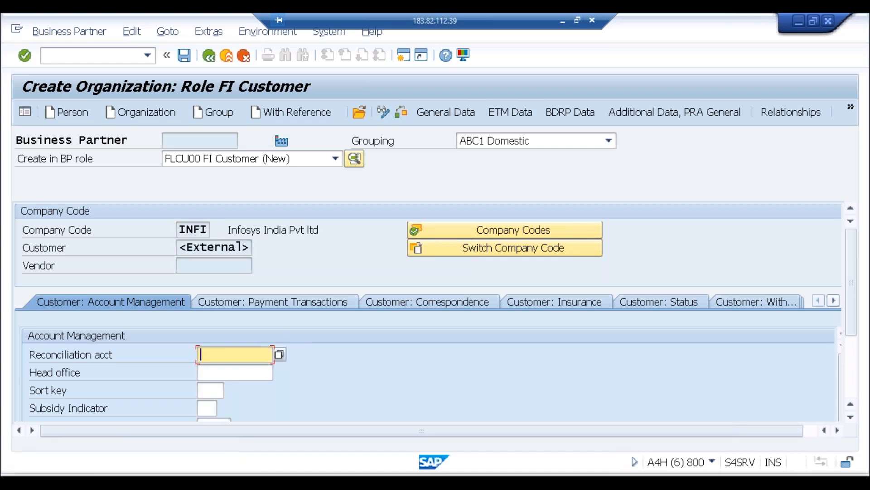
# Set the reconciliation account to 1001, try to save the business partner and go to its Customer number field.
pyautogui.click(279, 354)
pyautogui.press('Return')
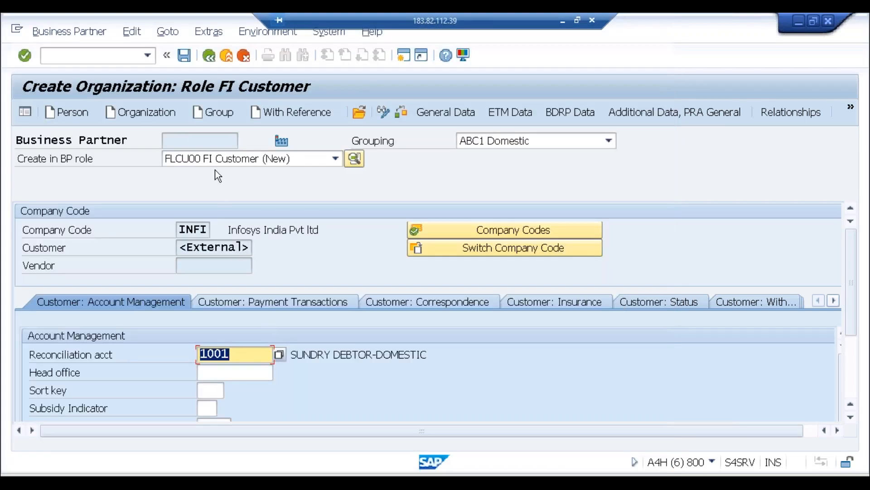
pyautogui.click(183, 55)
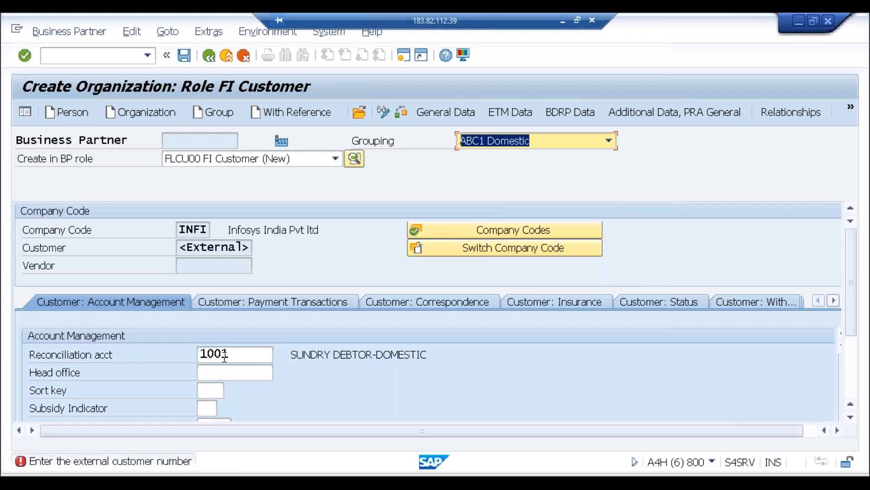
pyautogui.click(227, 248)
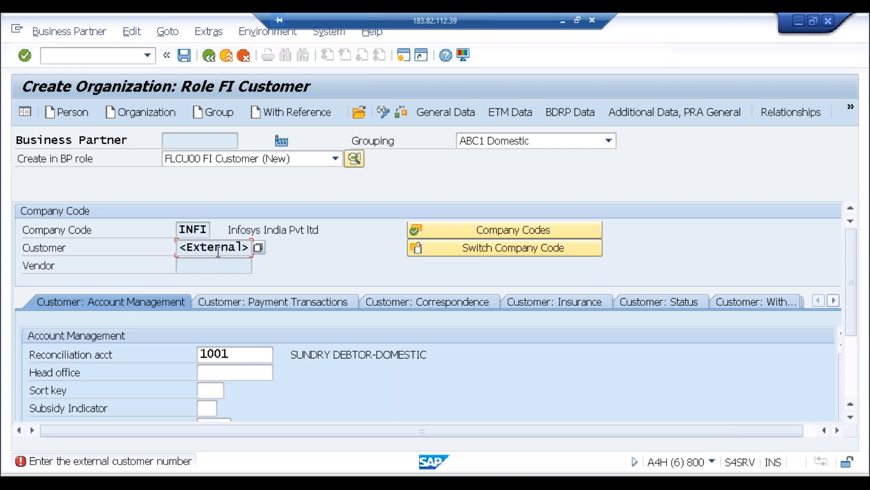
# Switch to the G/L document entry session and open the SAP Reference IMG there with transaction /nspro.
pyautogui.click(209, 140)
pyautogui.hotkey('alt', 'Tab')
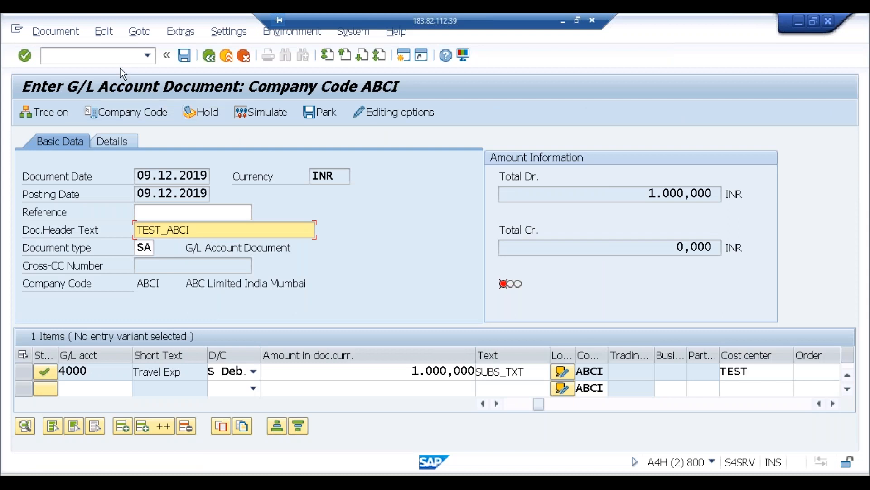
pyautogui.click(118, 59)
pyautogui.write('/n')
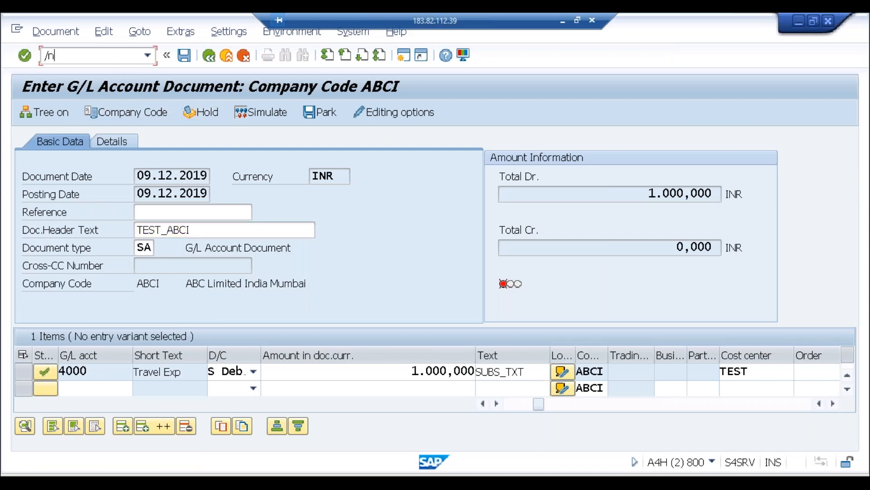
pyautogui.write('spro')
pyautogui.press('Return')
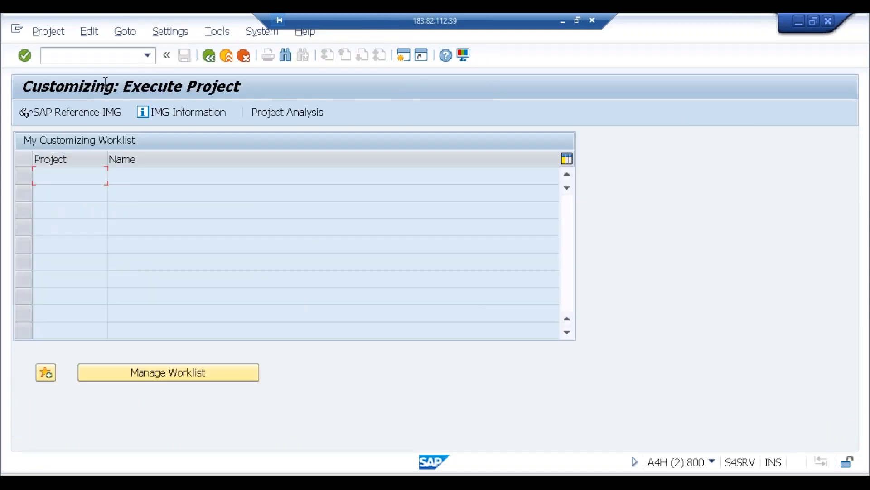
pyautogui.click(89, 113)
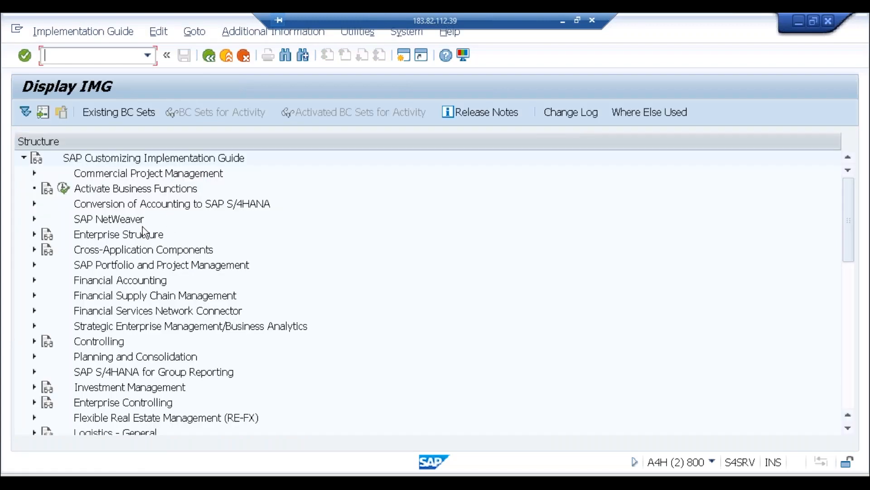
# Open the number assignment for direction BP to Customer in the customer integration settings under Cross-Application Components, Master Data Synchronization.
pyautogui.click(34, 250)
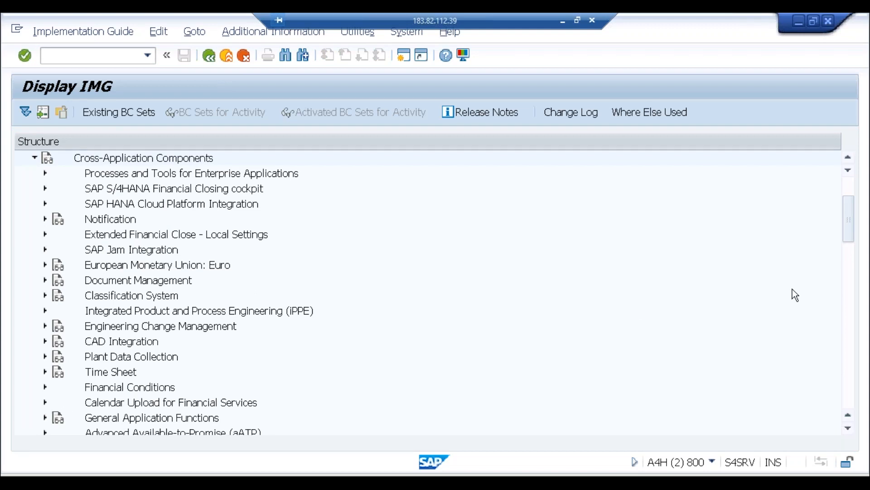
pyautogui.click(848, 265)
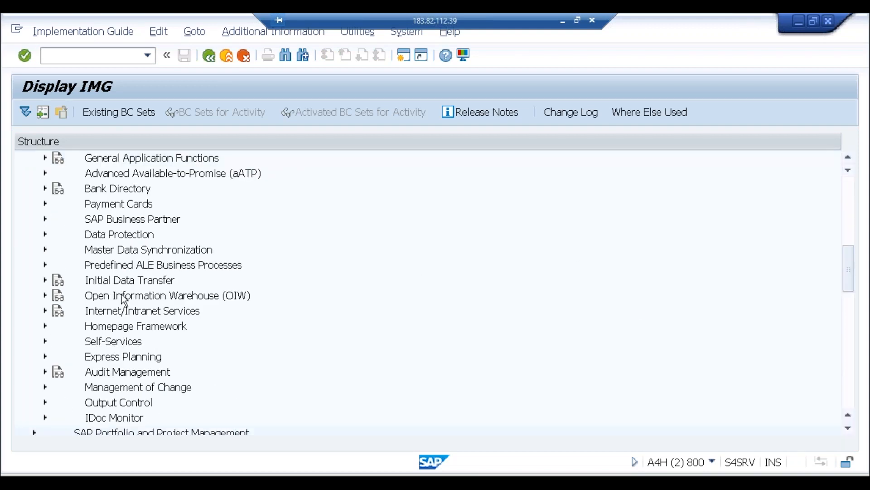
pyautogui.click(45, 249)
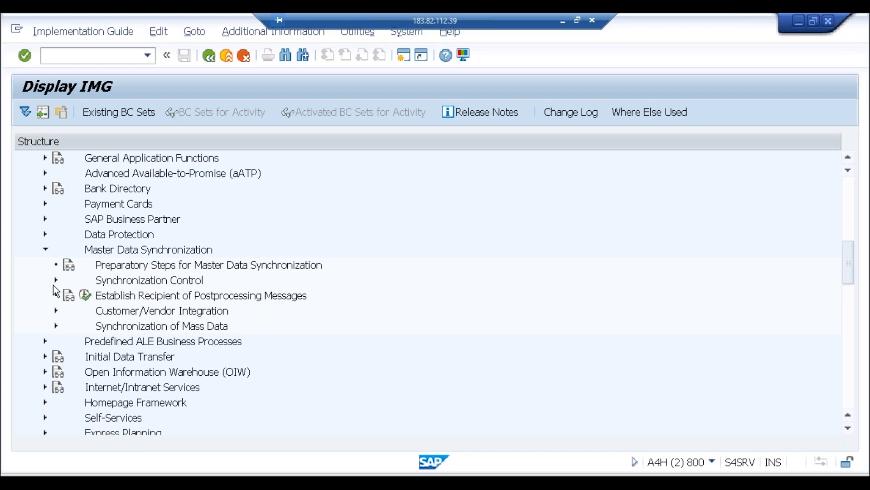
pyautogui.click(56, 311)
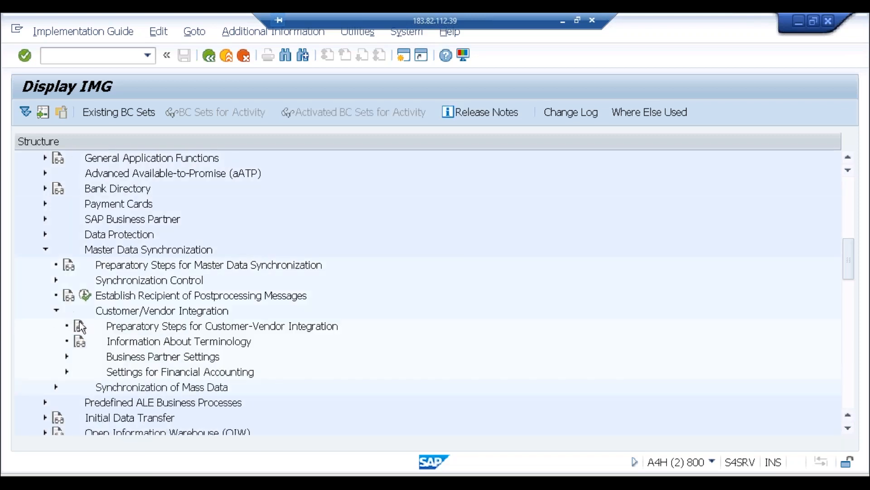
pyautogui.click(67, 356)
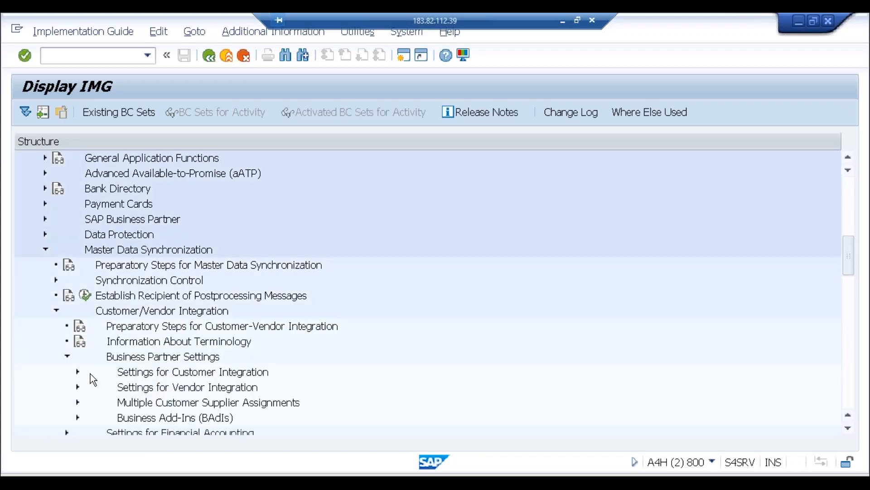
pyautogui.click(78, 372)
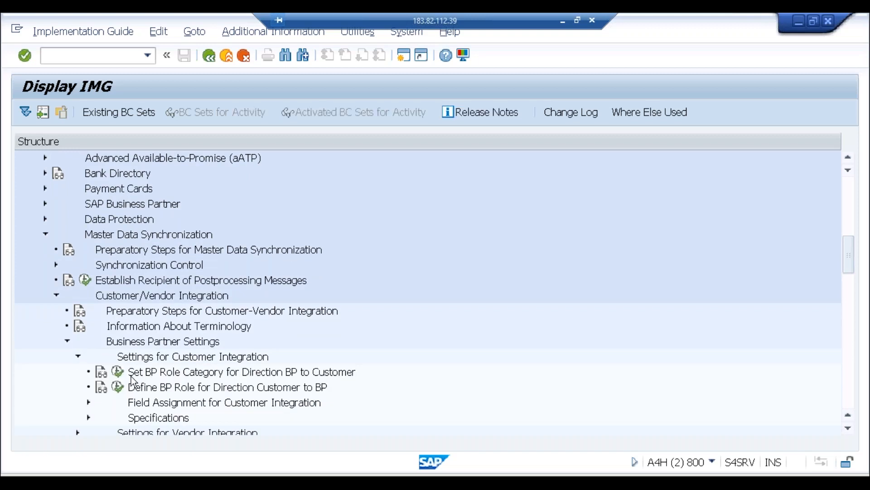
pyautogui.click(88, 403)
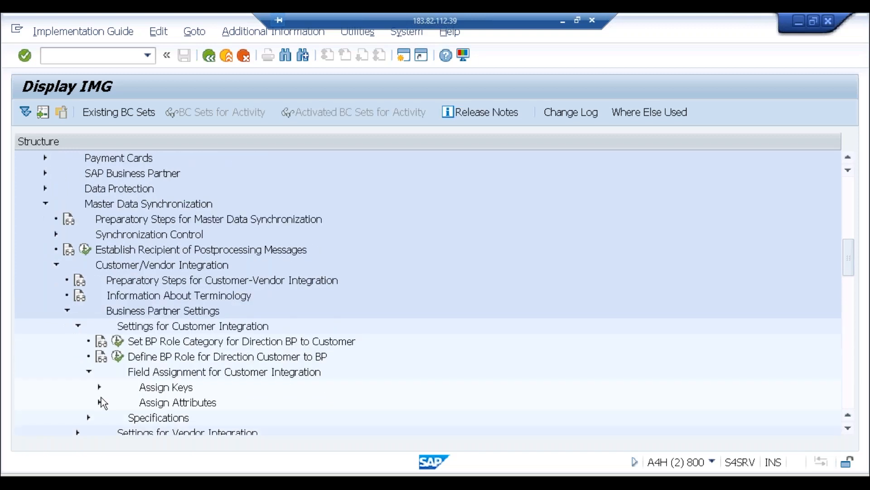
pyautogui.click(99, 388)
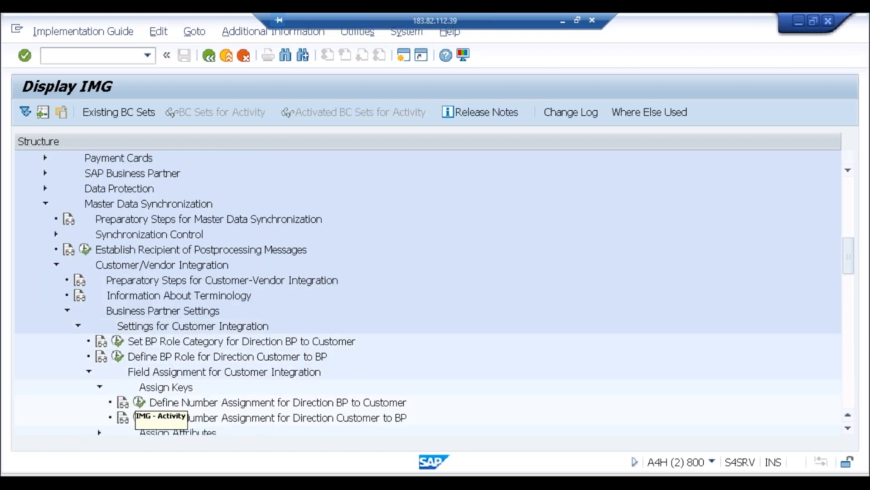
pyautogui.click(139, 402)
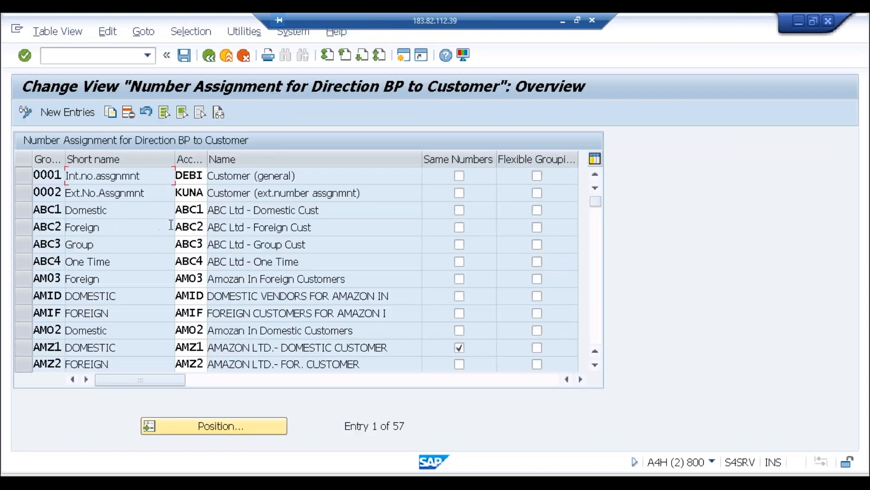
# Try to save the Same Numbers option for grouping ABC1, discard the change and return to the implementation guide.
pyautogui.click(190, 209)
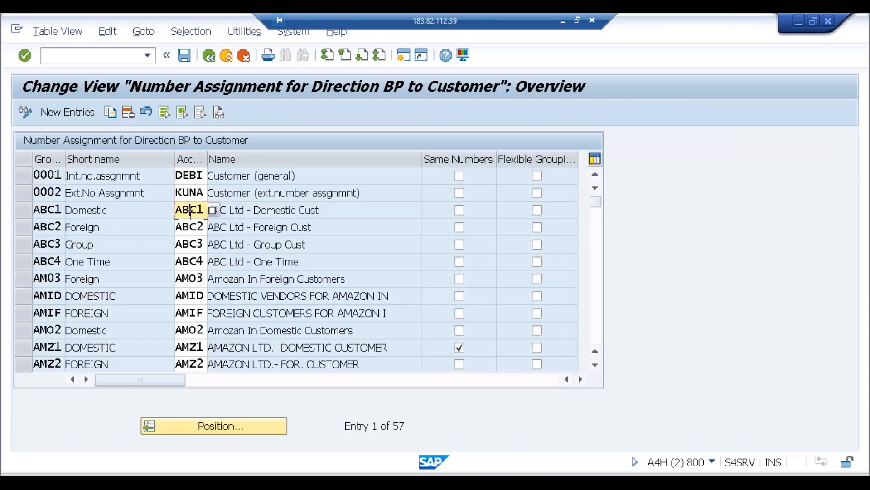
pyautogui.click(459, 209)
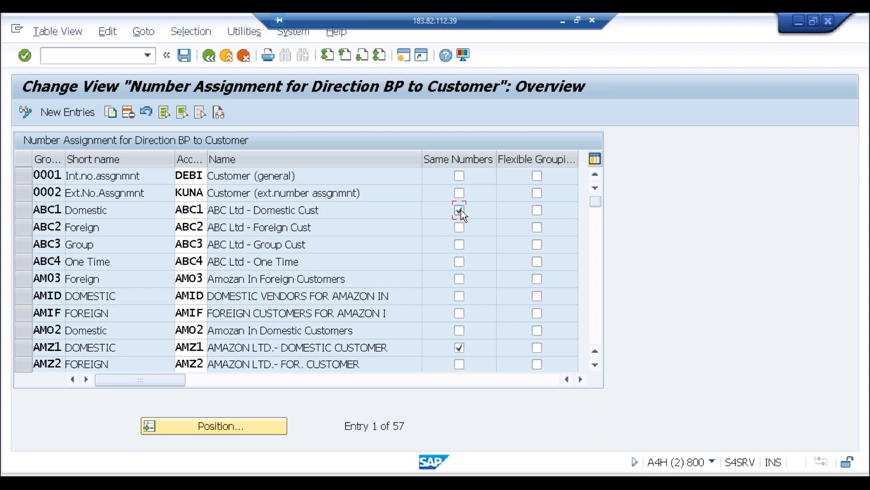
pyautogui.click(184, 58)
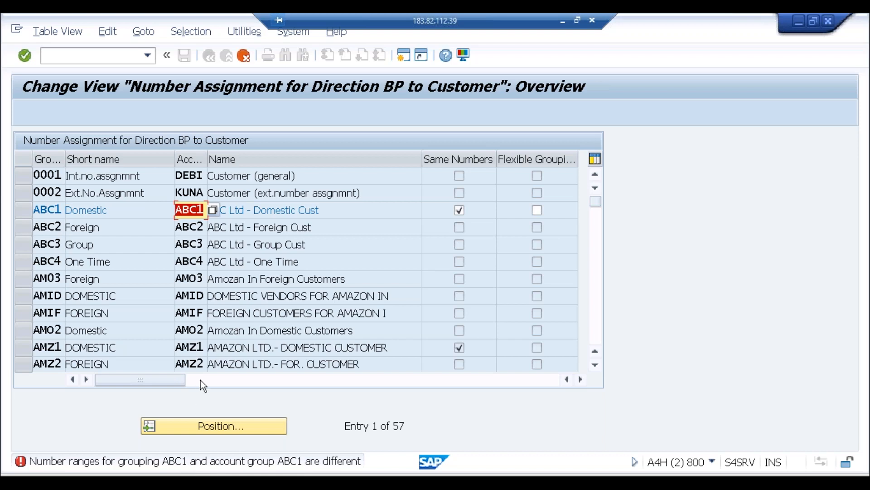
pyautogui.click(243, 61)
pyautogui.click(280, 309)
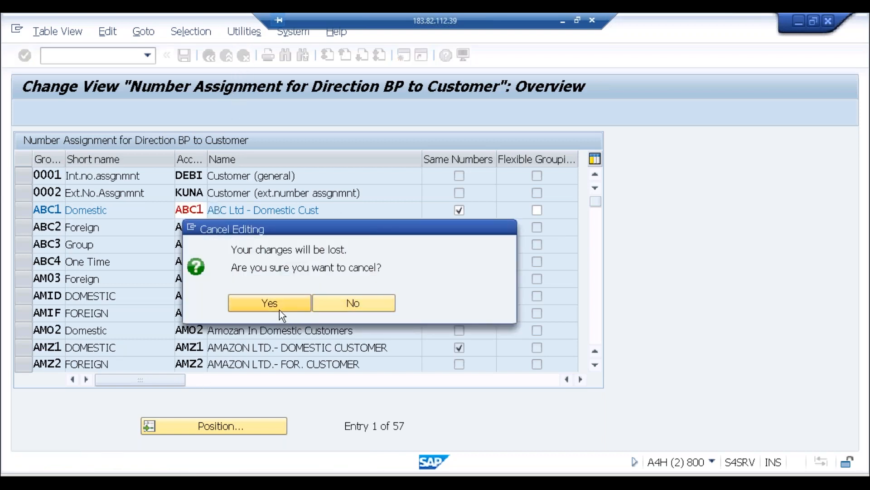
pyautogui.click(208, 55)
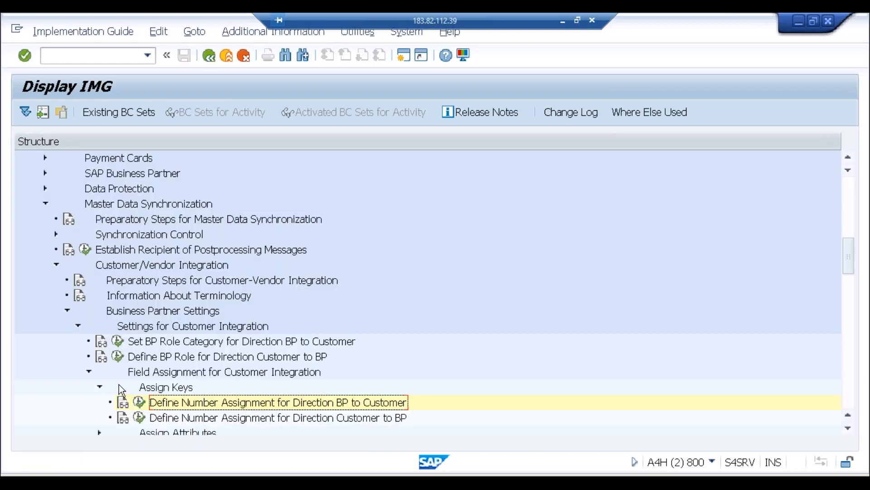
# Check the number range assigned to grouping ABC1 in the SAP Business Partner groupings and return to the implementation guide.
pyautogui.click(46, 173)
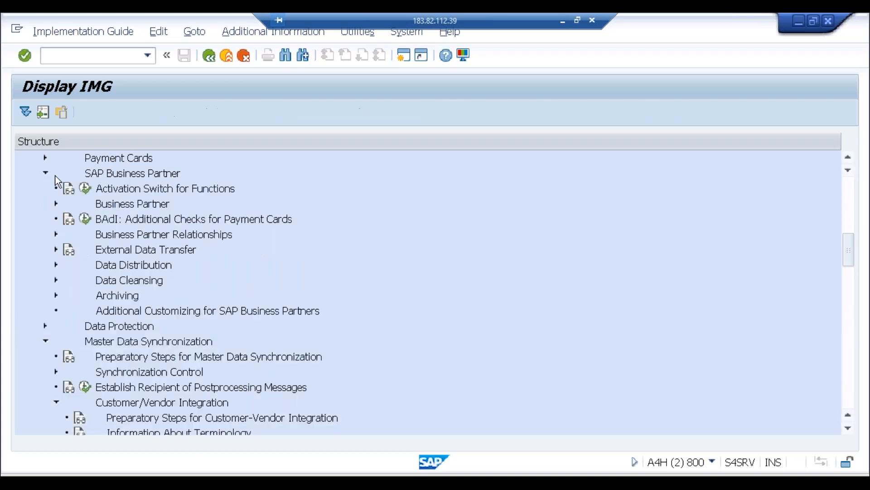
pyautogui.click(56, 203)
pyautogui.click(67, 218)
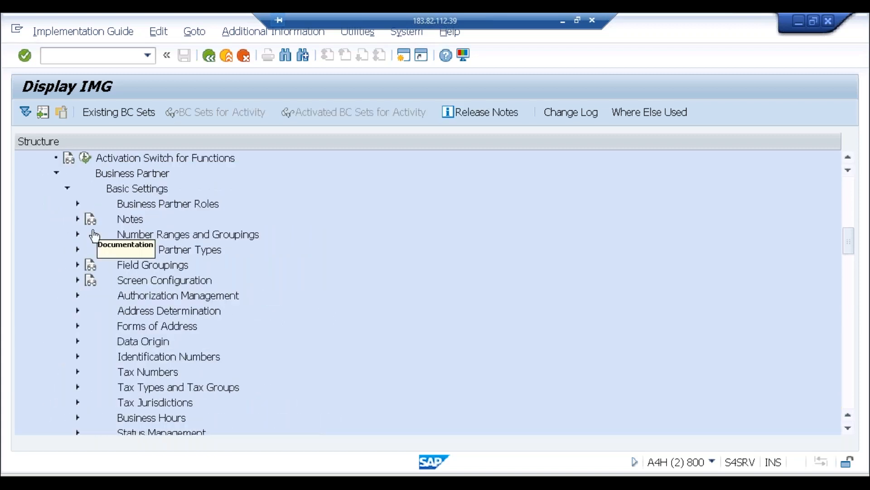
pyautogui.click(79, 234)
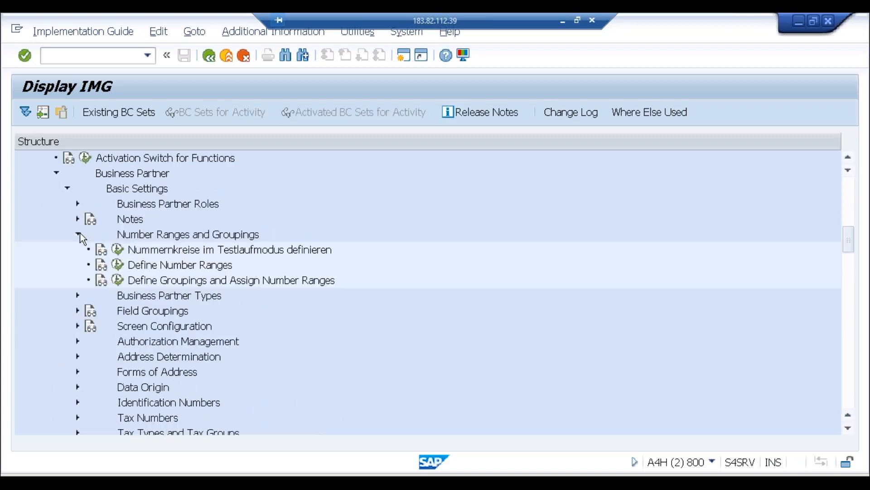
pyautogui.click(119, 281)
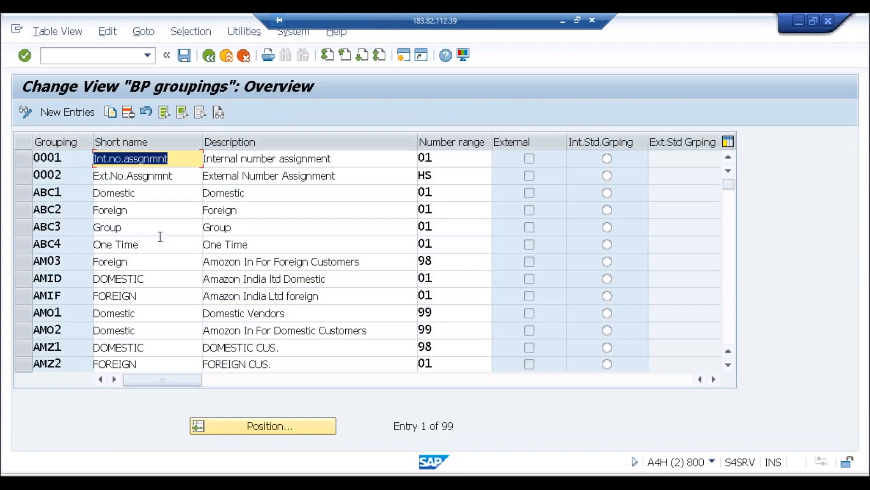
pyautogui.click(473, 192)
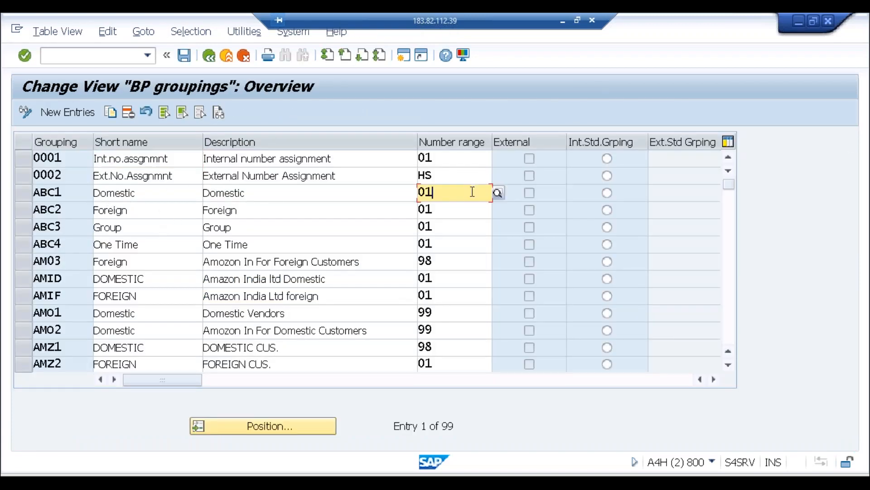
pyautogui.click(209, 56)
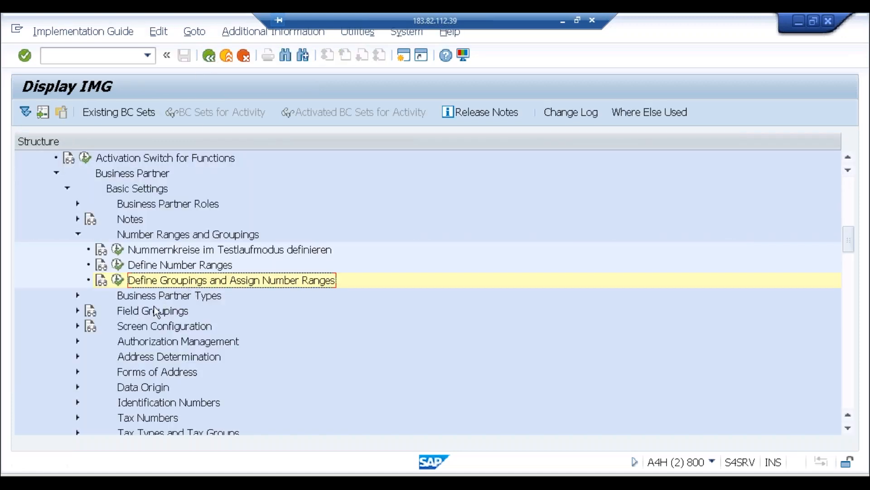
# Open the business partner number range definition and examine the interval of number range 01.
pyautogui.click(119, 266)
pyautogui.click(200, 183)
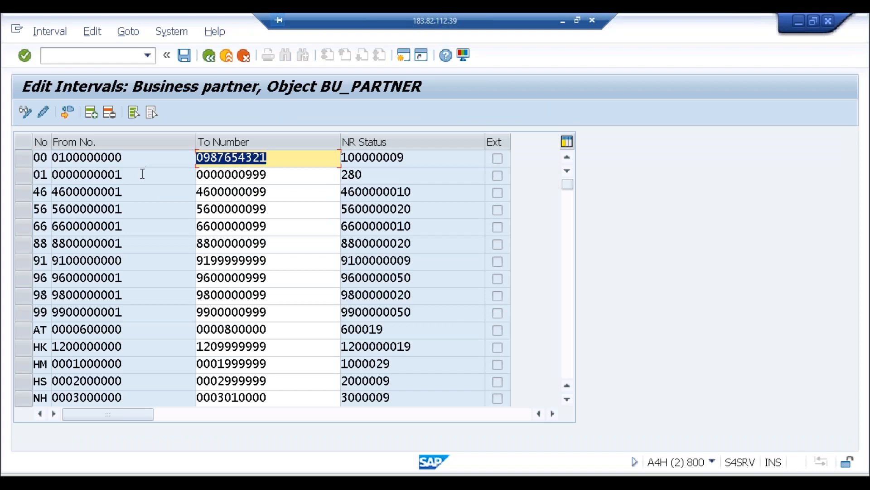
pyautogui.click(269, 179)
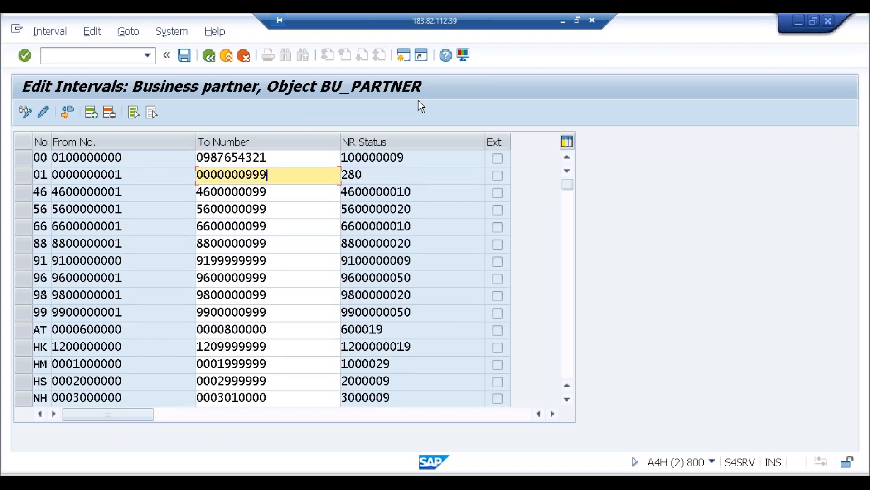
# Switch to the session showing the LINETXT substitution and open the SAP Reference IMG there with transaction /nspro.
pyautogui.hotkey('alt', 'Tab')
pyautogui.hotkey('alt', 'Tab')
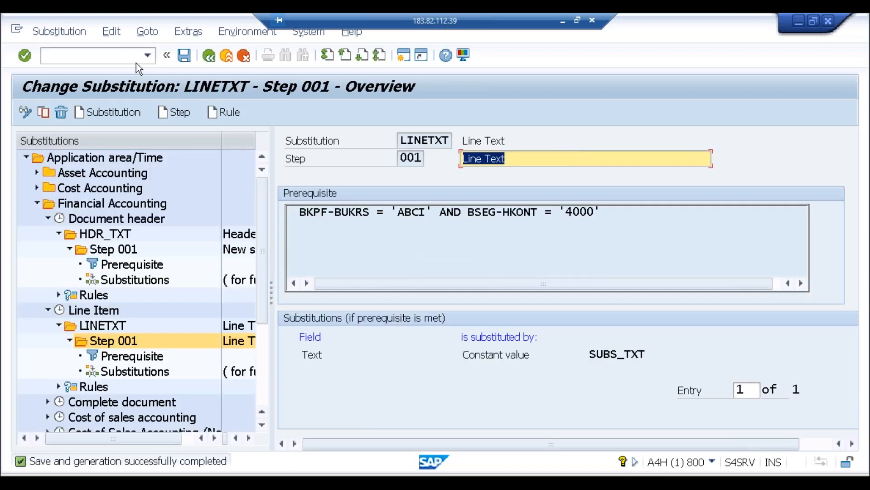
pyautogui.click(136, 56)
pyautogui.write('/nspro')
pyautogui.press('Return')
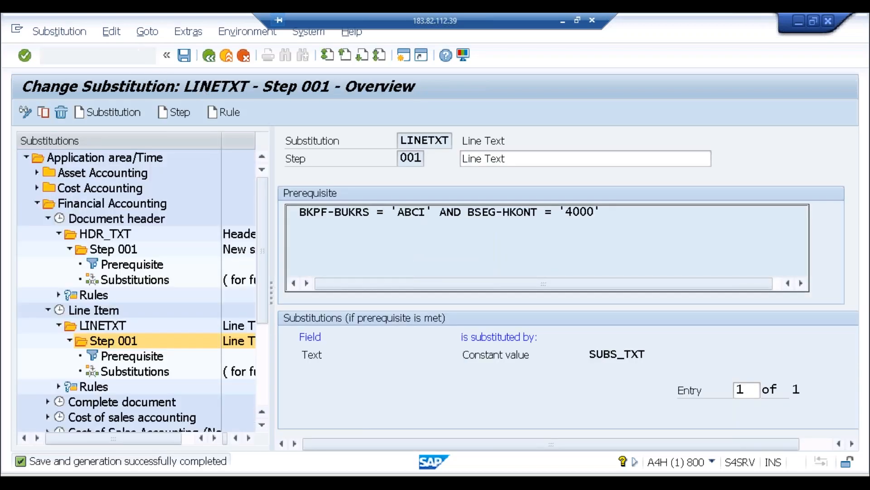
pyautogui.click(83, 110)
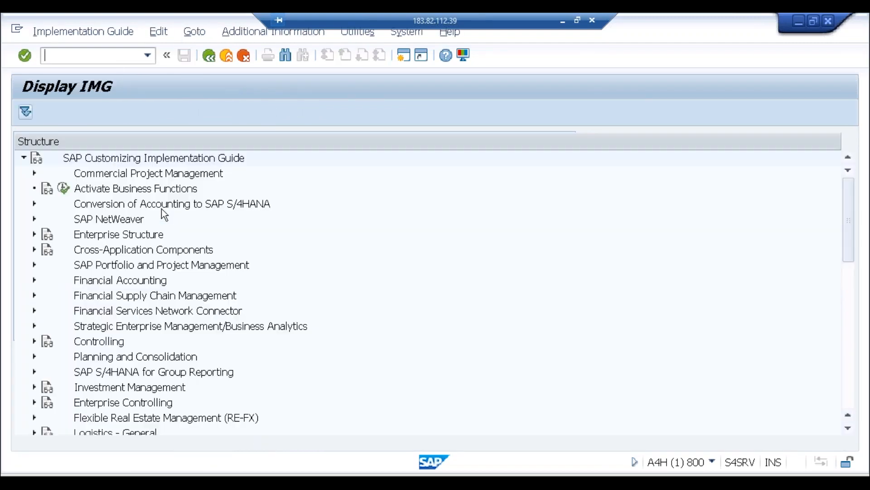
# Open the assignment of number ranges to customer account groups under Accounts Receivable customer master data and go to group ABC1.
pyautogui.click(34, 279)
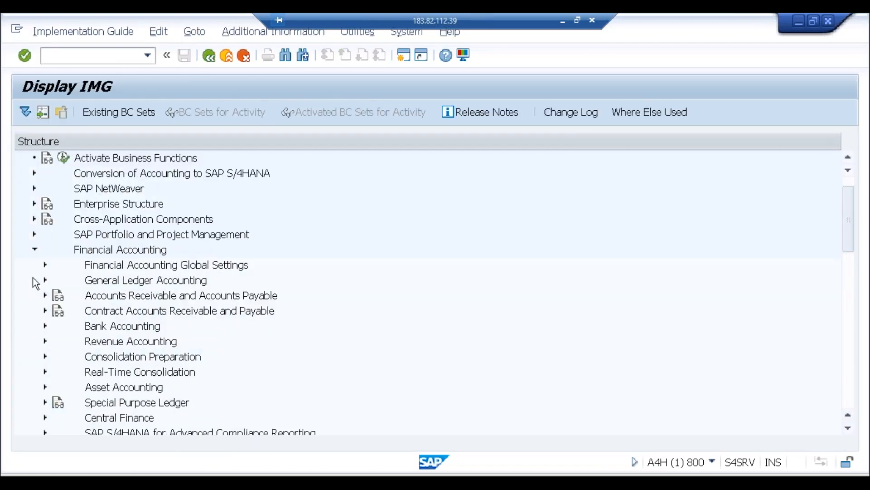
pyautogui.click(46, 296)
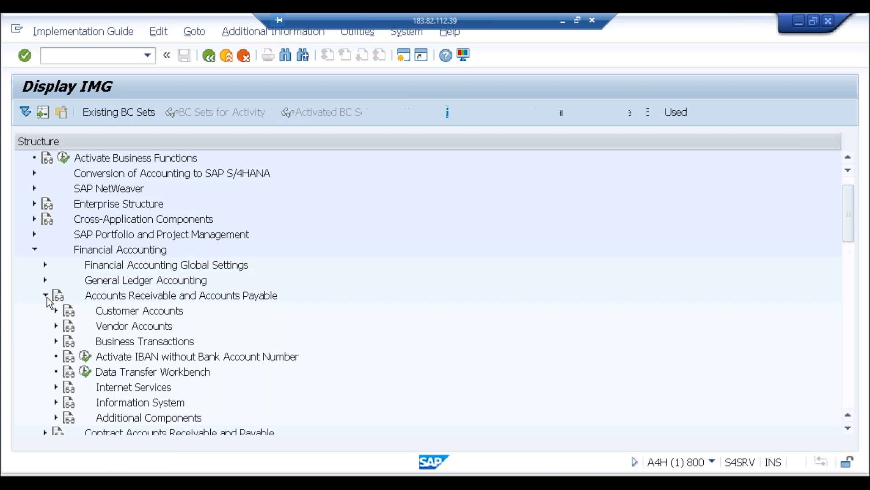
pyautogui.click(56, 311)
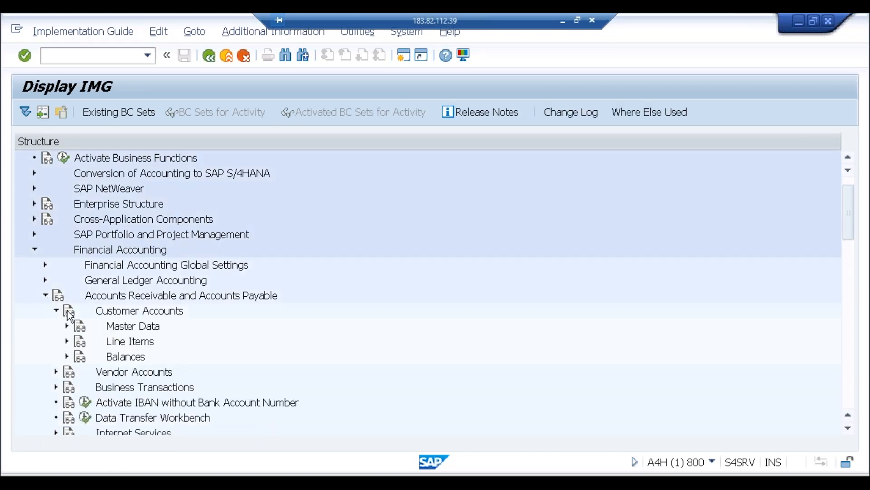
pyautogui.click(67, 326)
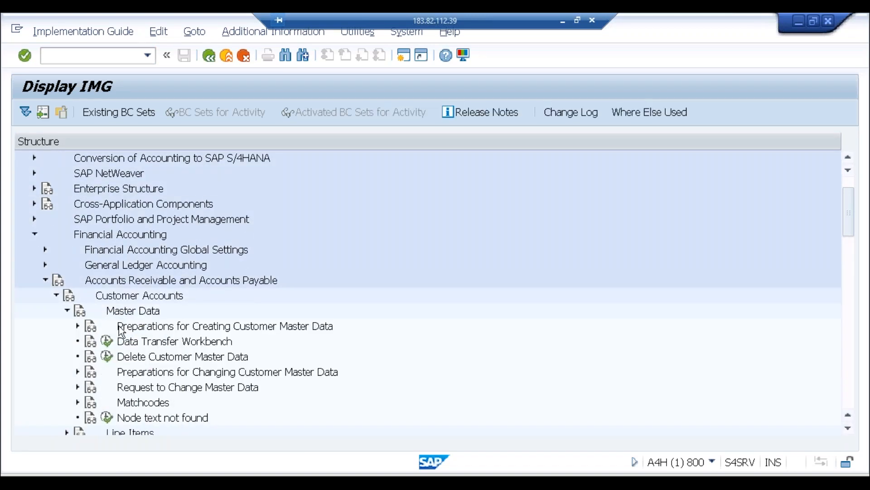
pyautogui.click(77, 326)
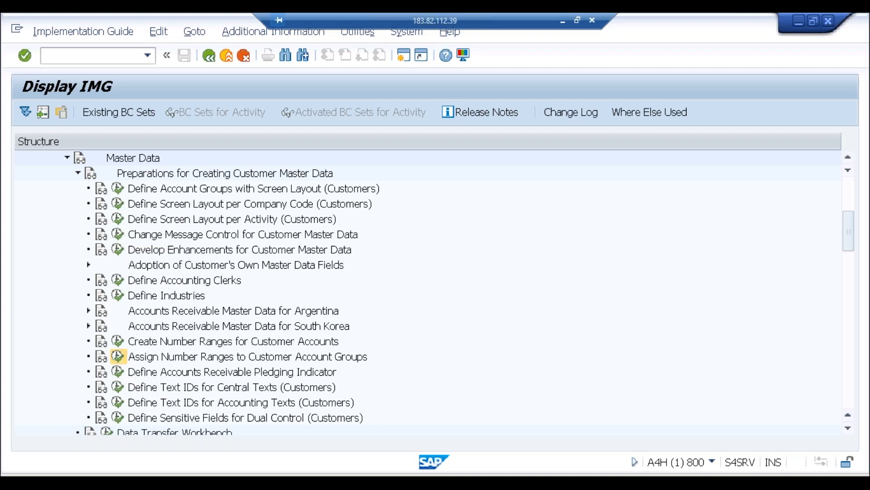
pyautogui.click(117, 356)
pyautogui.click(418, 292)
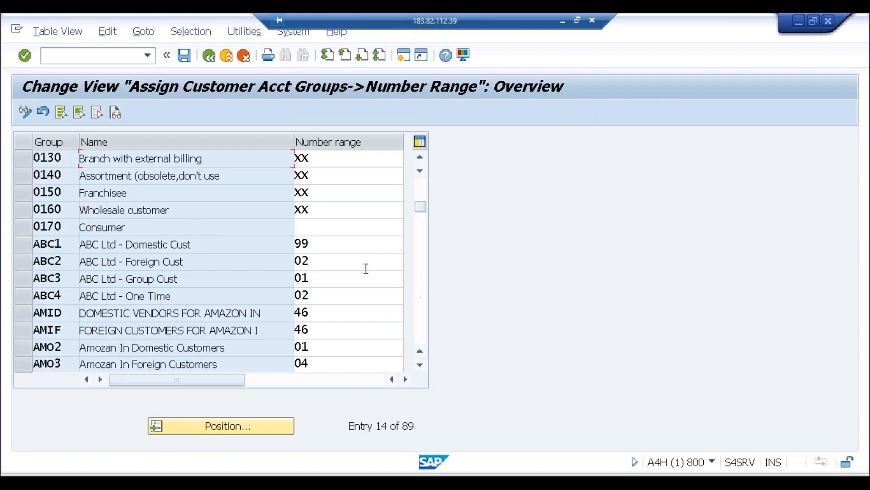
# Open the customer number range intervals for editing and examine the limits of number range 99, assigned to account group ABC1.
pyautogui.click(349, 248)
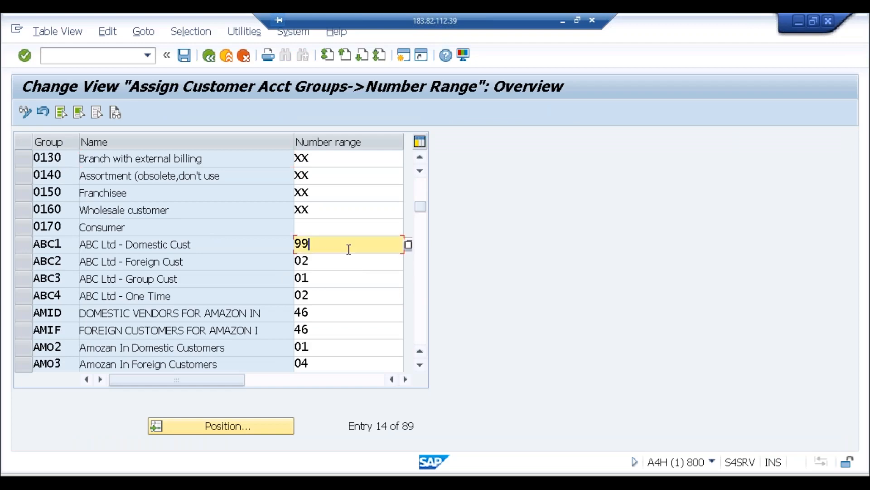
pyautogui.click(214, 61)
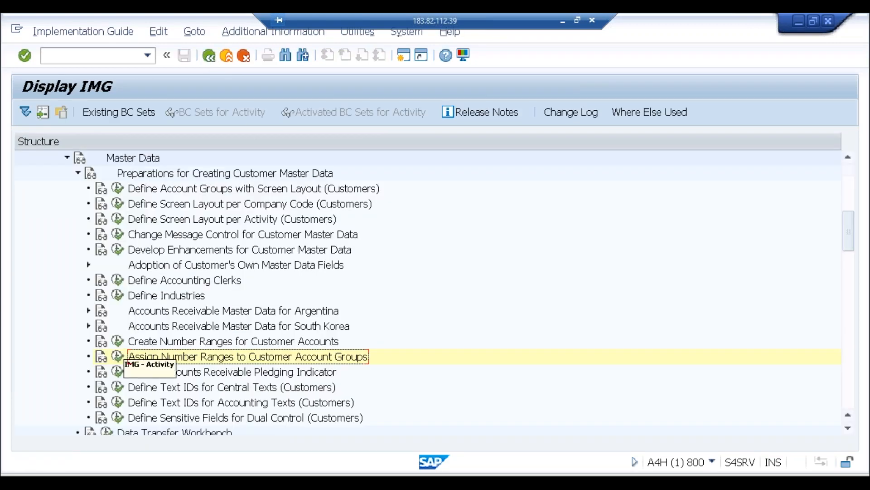
pyautogui.click(118, 342)
pyautogui.click(199, 180)
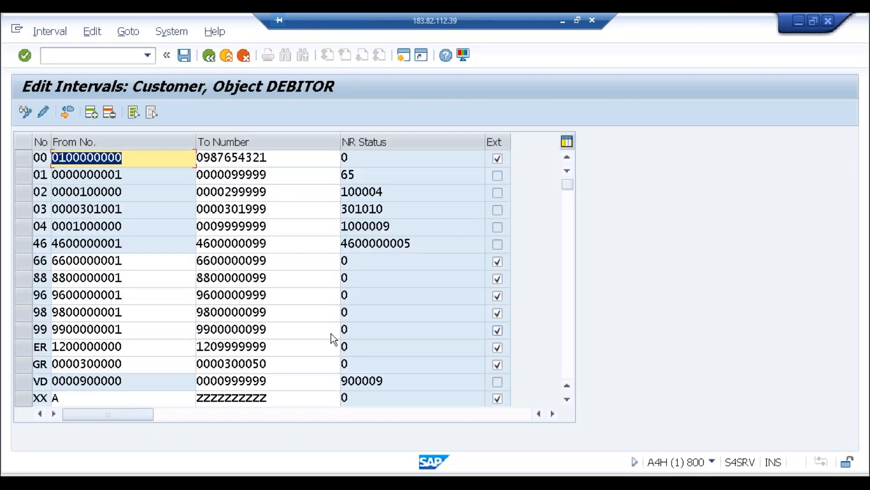
pyautogui.click(145, 329)
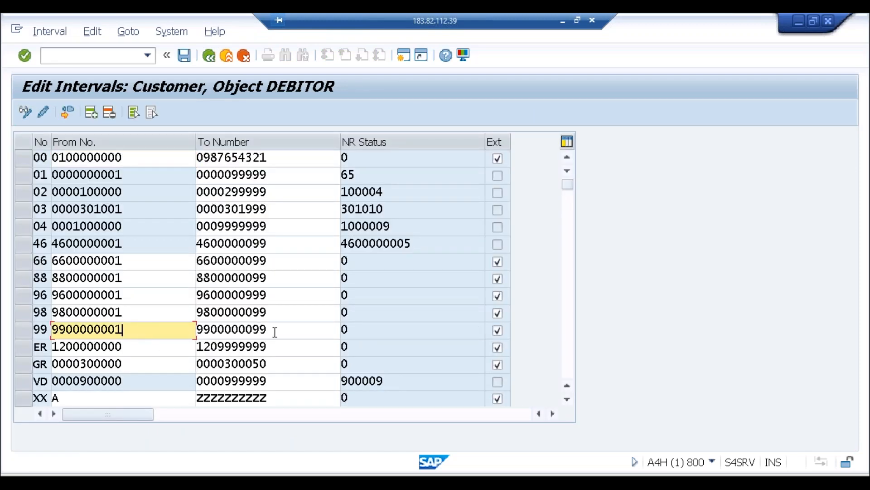
pyautogui.click(275, 332)
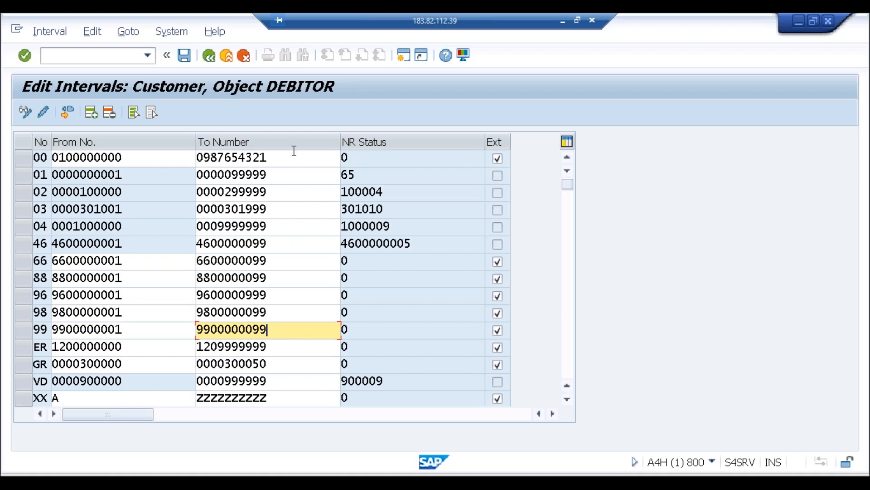
pyautogui.click(280, 175)
pyautogui.press('BackSpace')
pyautogui.press('BackSpace')
pyautogui.press('BackSpace')
pyautogui.press('BackSpace')
pyautogui.press('BackSpace')
pyautogui.press('BackSpace')
pyautogui.press('BackSpace')
pyautogui.press('BackSpace')
pyautogui.press('BackSpace')
pyautogui.press('BackSpace')
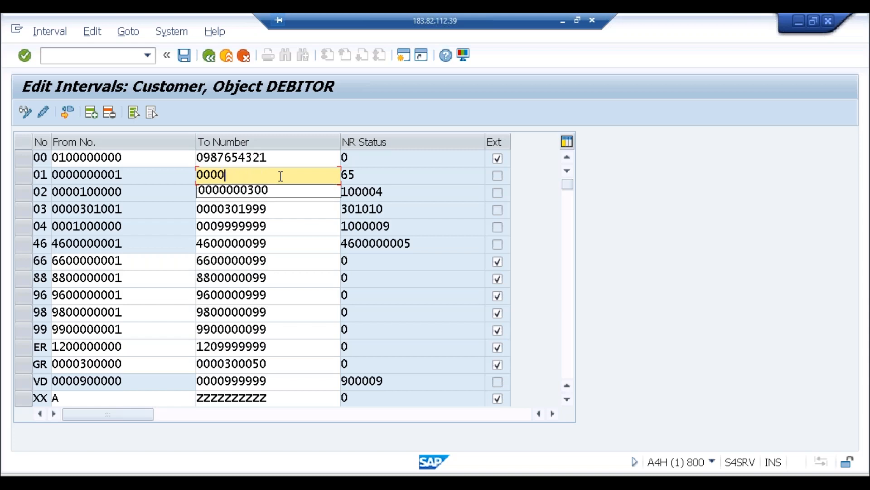
pyautogui.write('999')
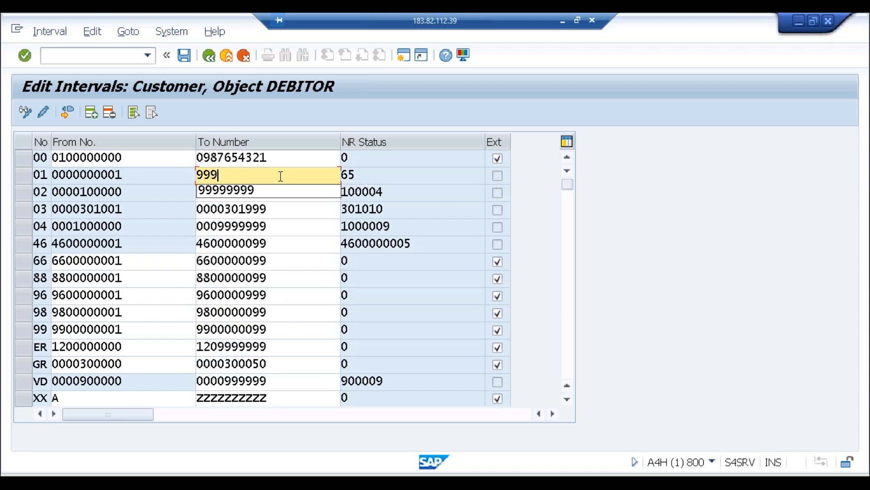
pyautogui.press('Return')
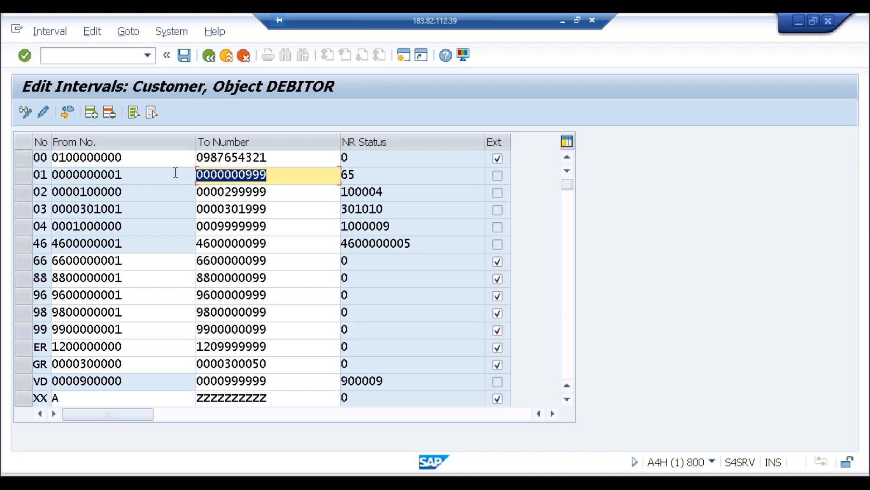
# Compare the interval with business partner number range 01 in the other session, and save the customer number ranges.
pyautogui.click(175, 173)
pyautogui.hotkey('alt', 'Tab')
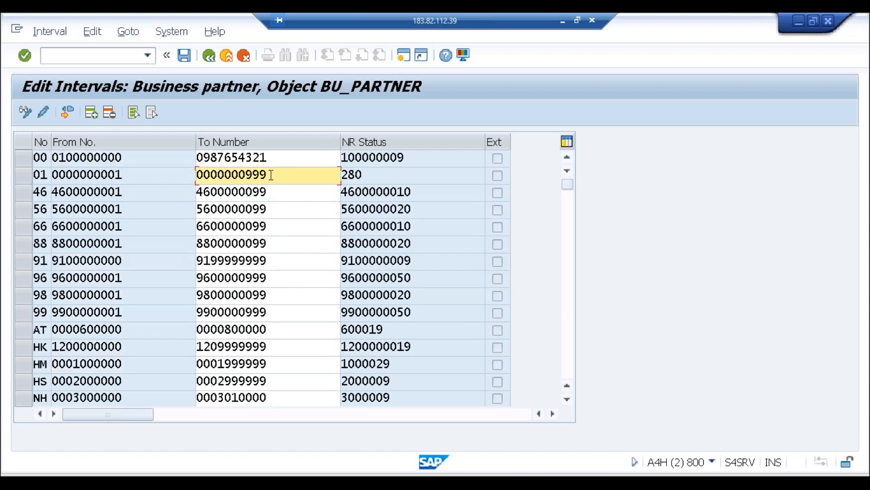
pyautogui.hotkey('alt', 'Tab')
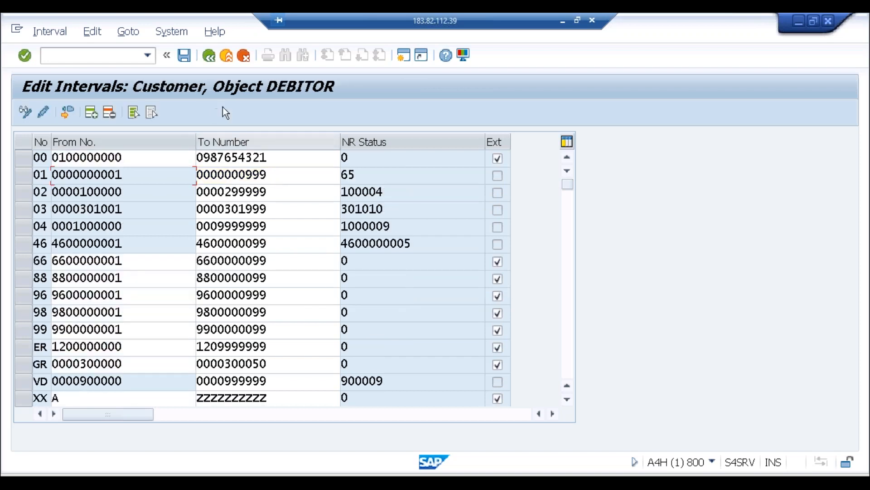
pyautogui.click(186, 58)
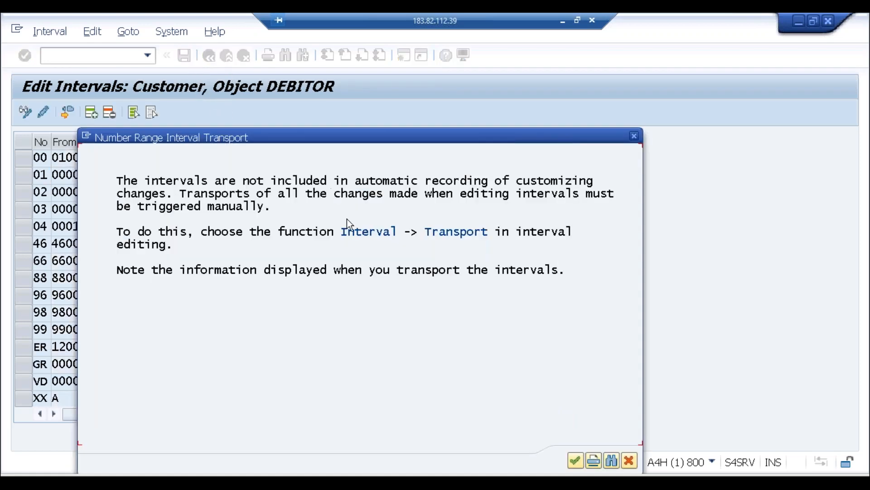
pyautogui.press('Return')
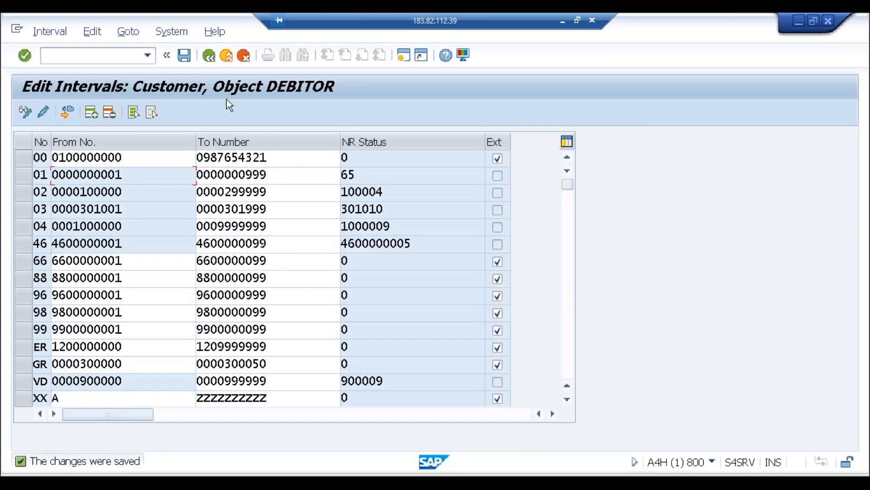
# Assign number range 01 to customer account group ABC1 and save the change in customizing request A4HK903165.
pyautogui.click(213, 61)
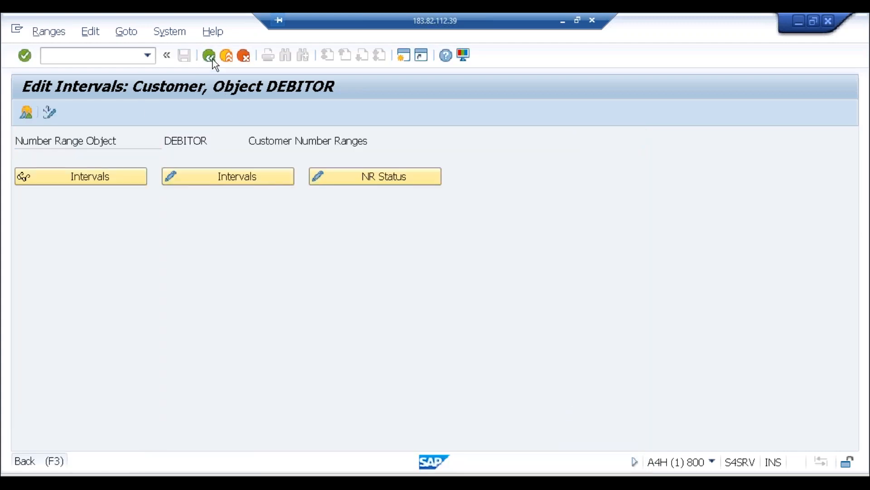
pyautogui.click(213, 60)
pyautogui.click(119, 357)
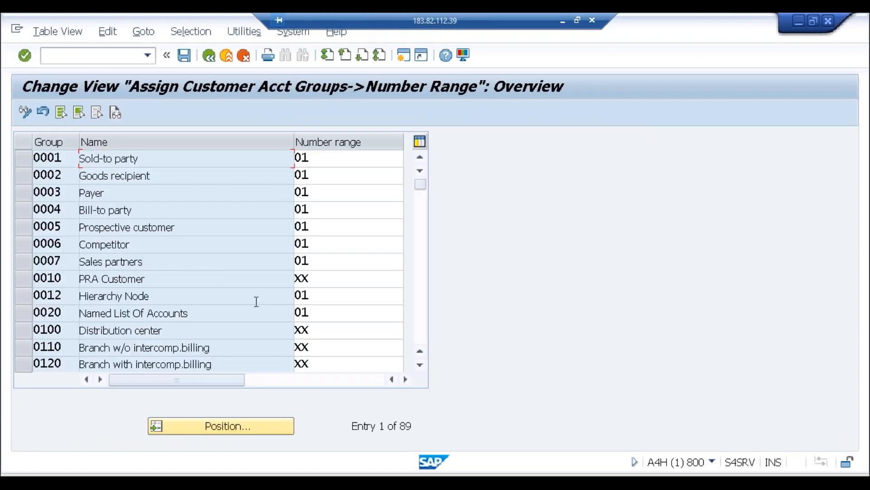
pyautogui.click(425, 320)
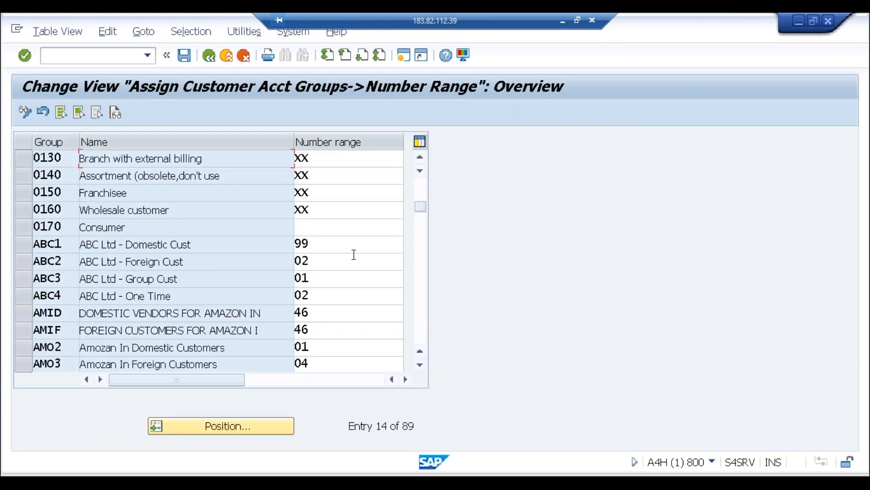
pyautogui.click(330, 246)
pyautogui.press('BackSpace')
pyautogui.press('BackSpace')
pyautogui.write('01')
pyautogui.press('Return')
pyautogui.click(184, 55)
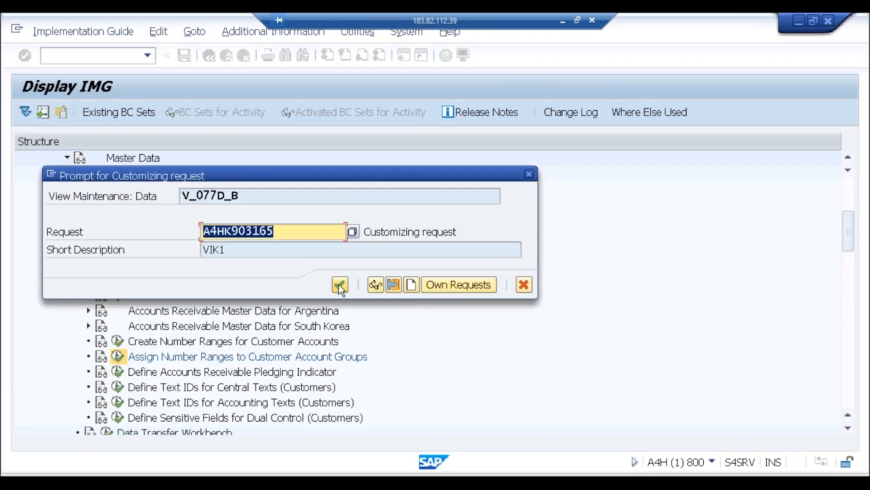
pyautogui.click(340, 284)
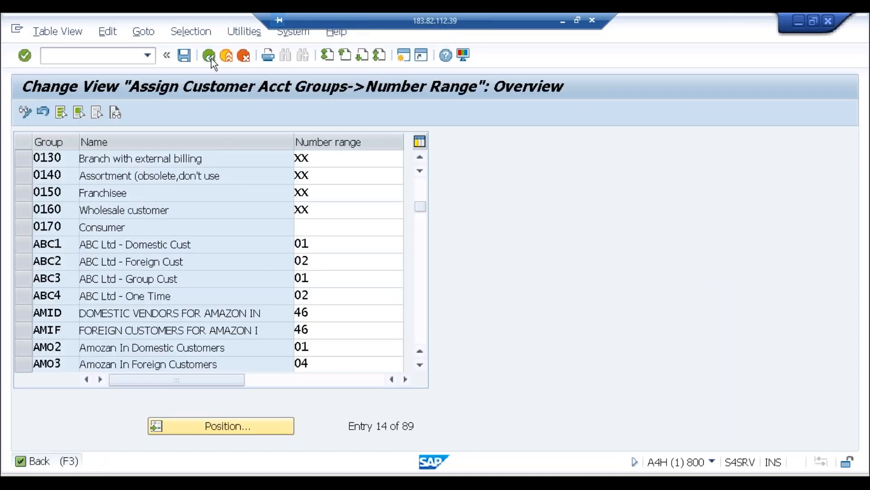
# Reopen the customer number range intervals and compare number range 01 with the business partner intervals in the other session.
pyautogui.click(212, 59)
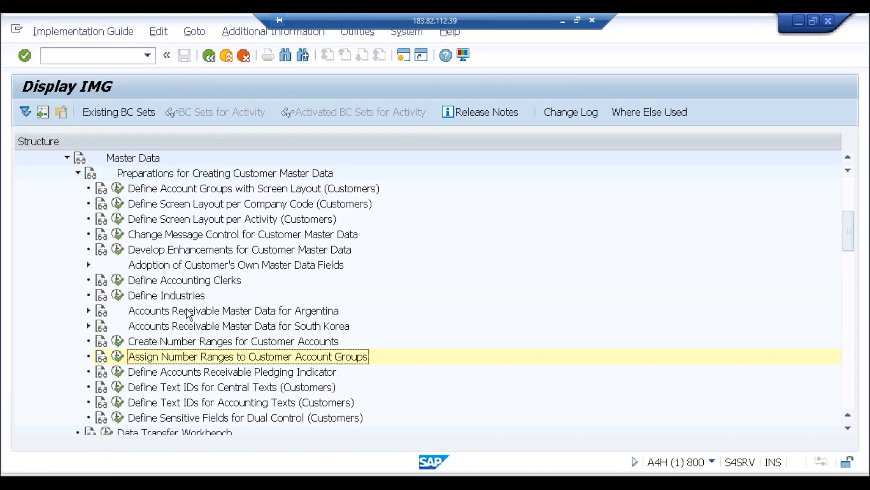
pyautogui.click(117, 356)
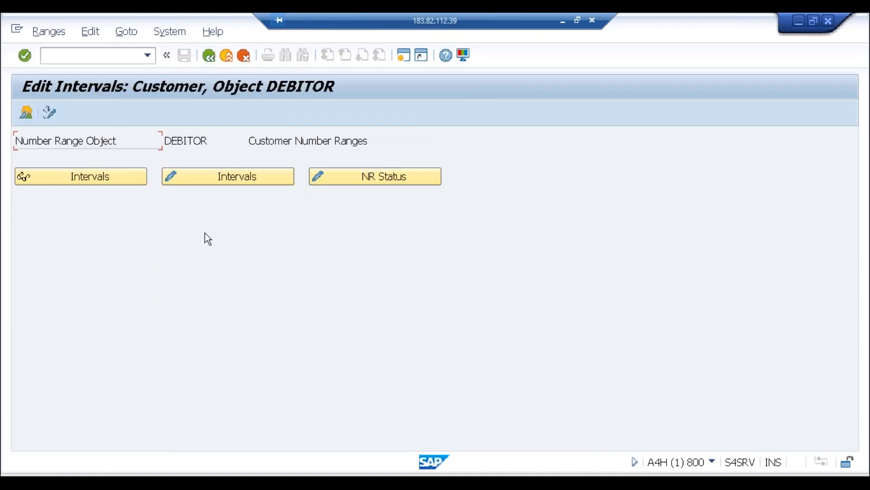
pyautogui.click(203, 171)
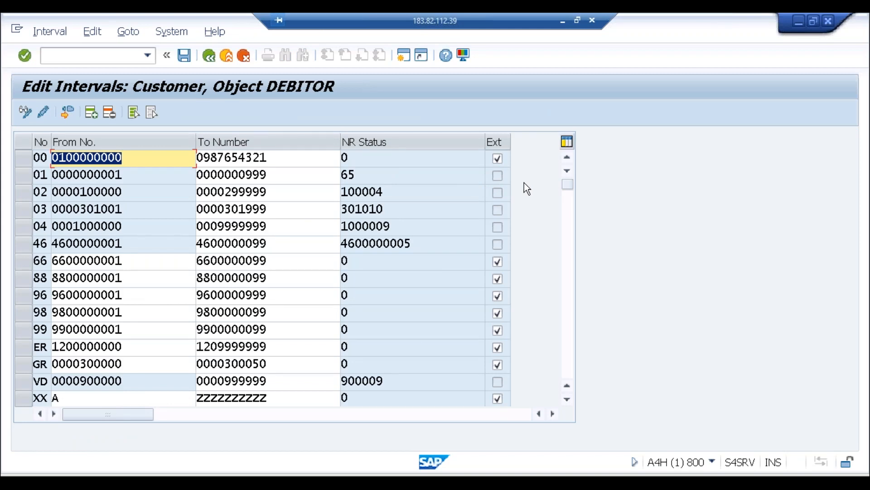
pyautogui.hotkey('alt', 'Tab')
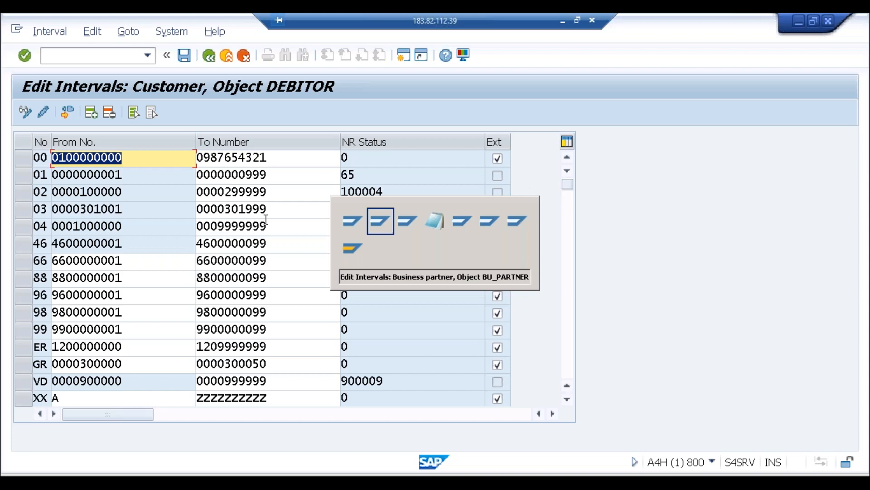
pyautogui.hotkey('alt', 'Tab')
pyautogui.hotkey('alt', 'Tab')
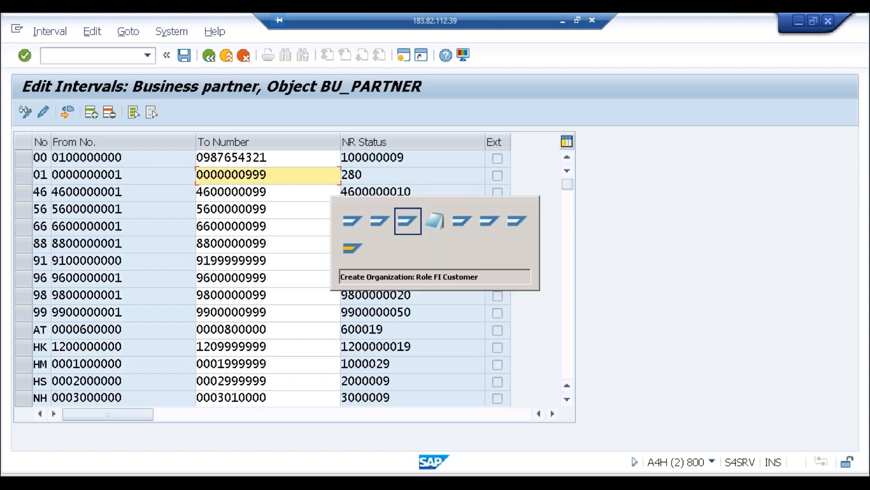
pyautogui.hotkey('alt', 'shift', 'Tab')
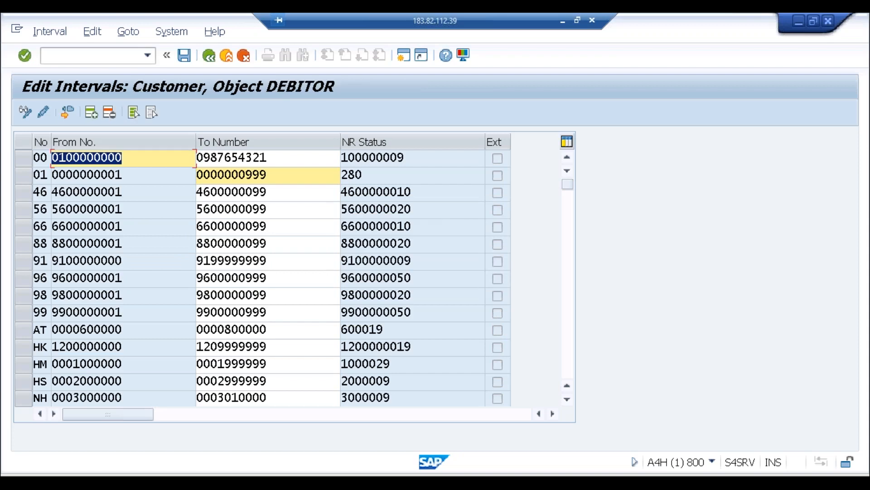
pyautogui.hotkey('alt', 'Tab')
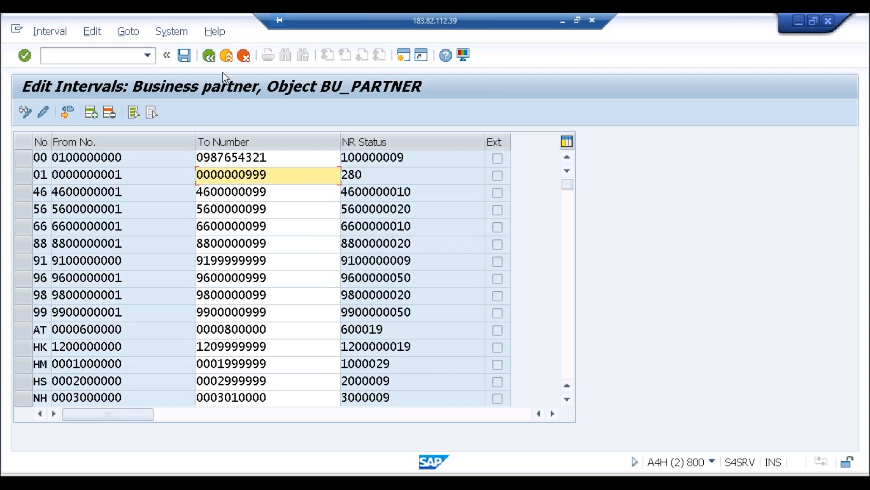
# Open the customer integration number assignment for direction BP to Customer, clear Same Numbers for grouping AMZ1 and try to save.
pyautogui.click(209, 56)
pyautogui.click(210, 62)
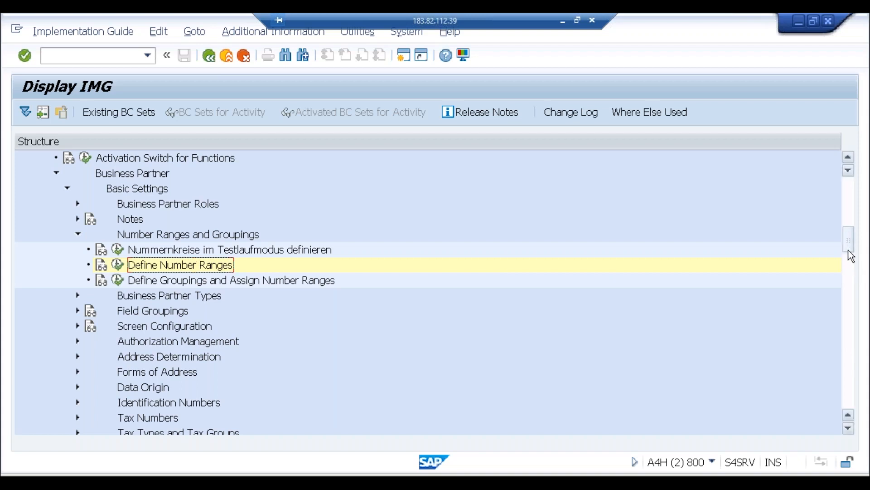
pyautogui.click(849, 267)
pyautogui.click(848, 294)
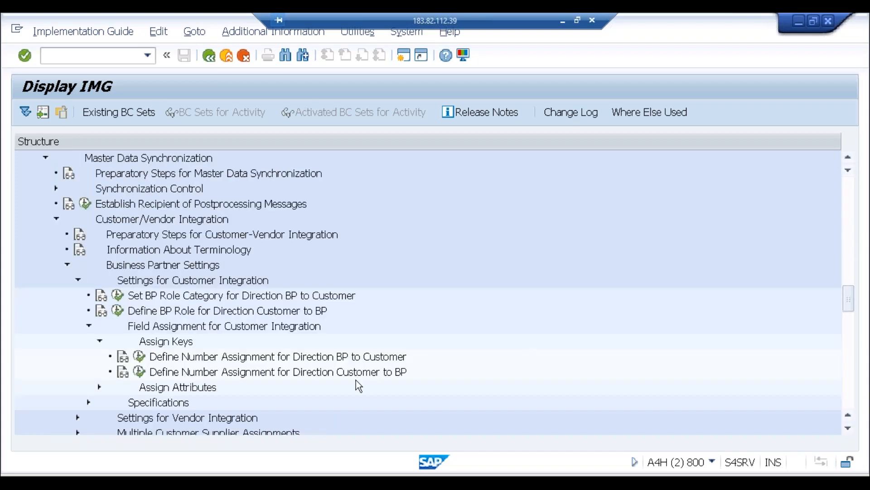
pyautogui.click(139, 357)
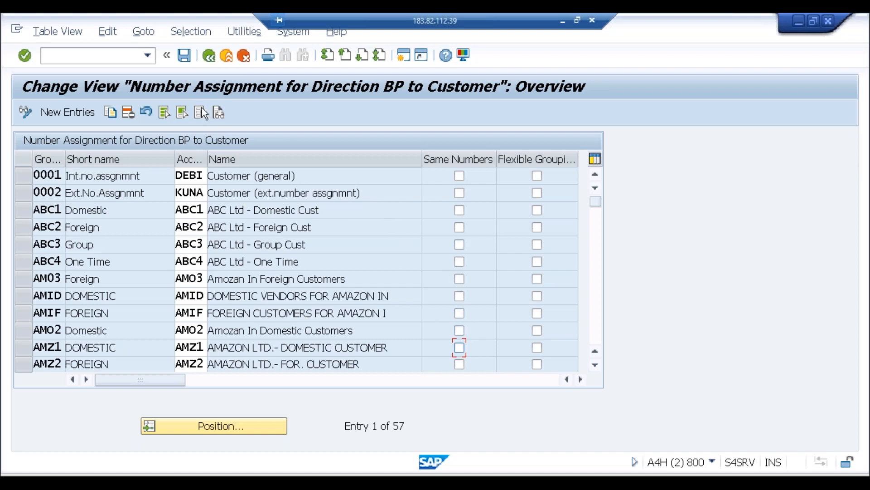
pyautogui.click(189, 62)
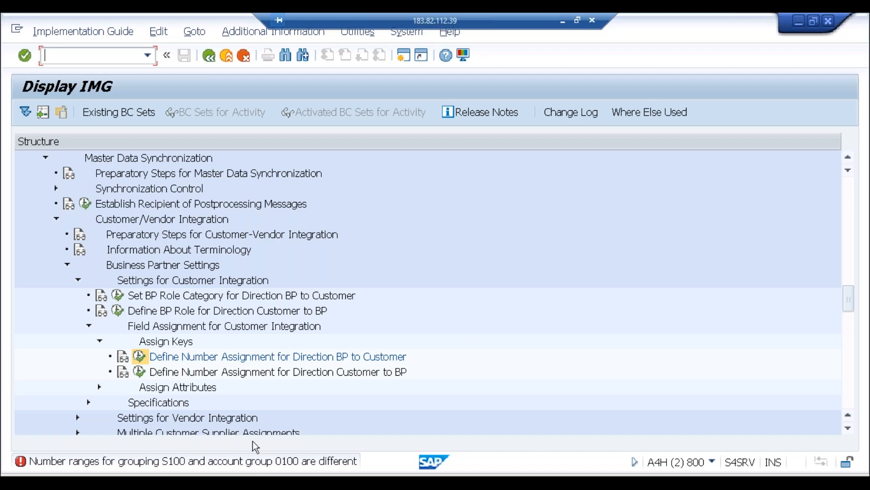
# Reopen the number assignment for direction BP to Customer and clear Same Numbers for grouping S100.
pyautogui.click(139, 358)
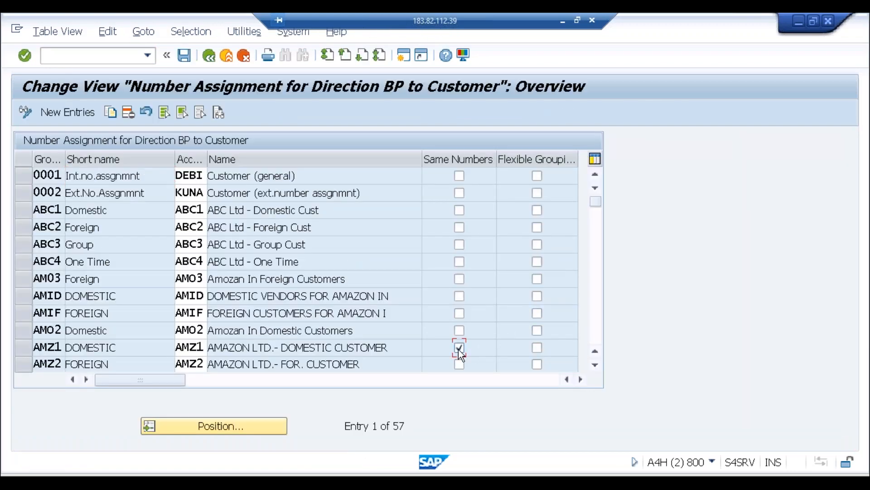
pyautogui.click(591, 301)
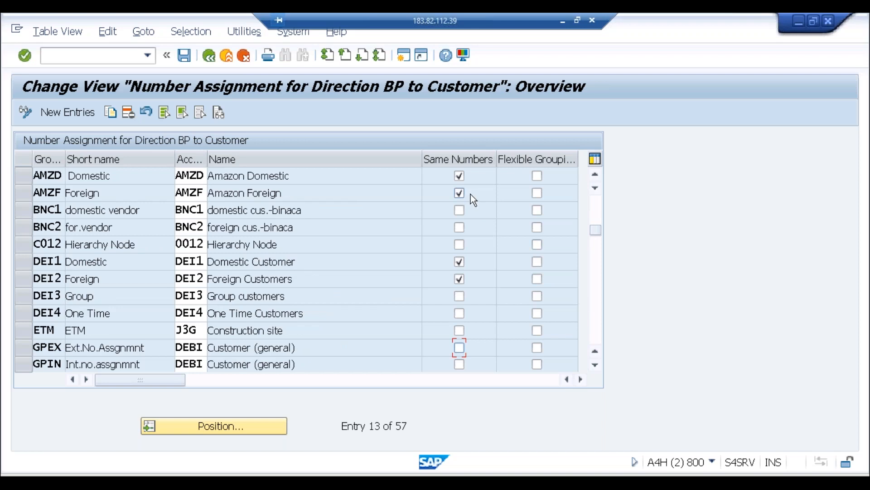
pyautogui.click(595, 299)
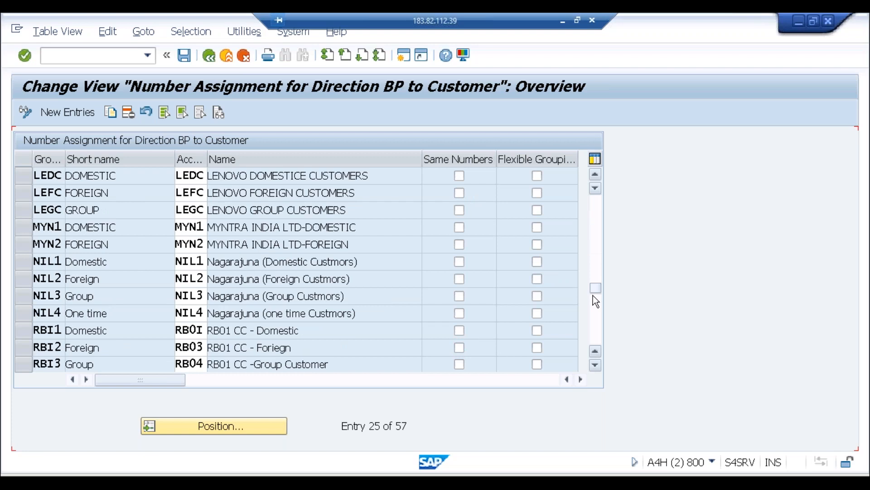
pyautogui.click(594, 298)
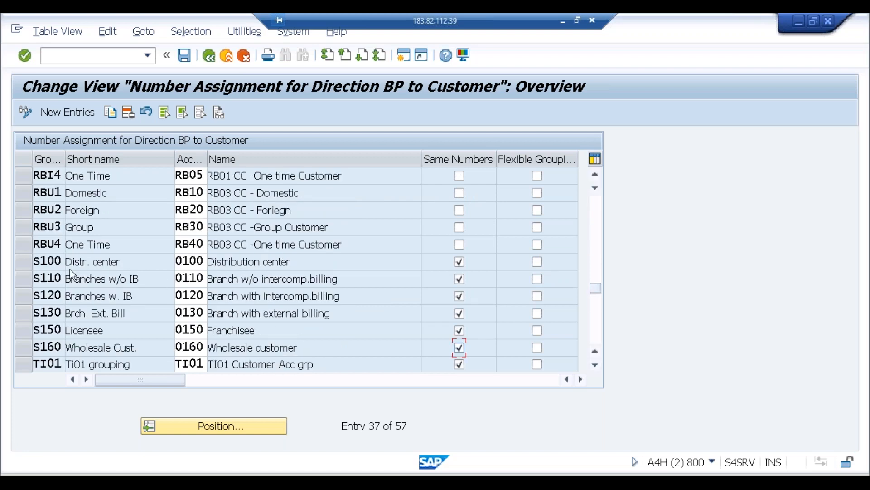
pyautogui.click(460, 262)
pyautogui.press('Return')
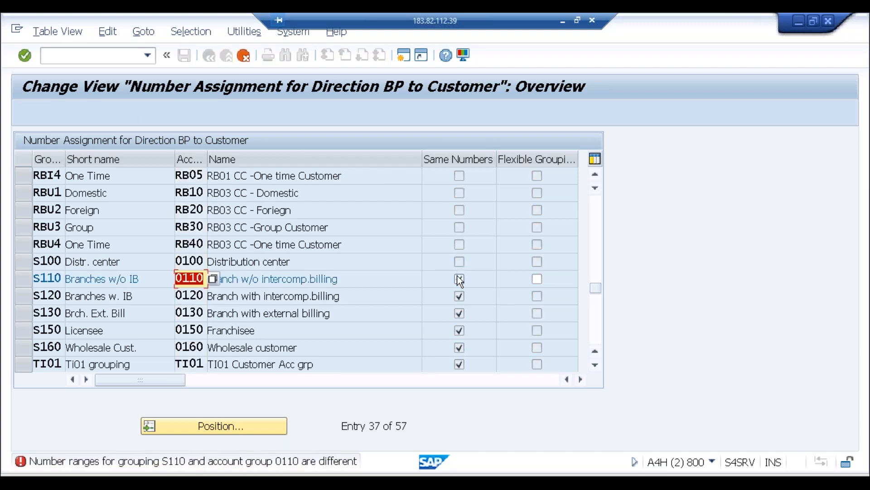
# Clear Same Numbers for groupings S110, S120, S130, S150 and S160.
pyautogui.click(459, 278)
pyautogui.press('Return')
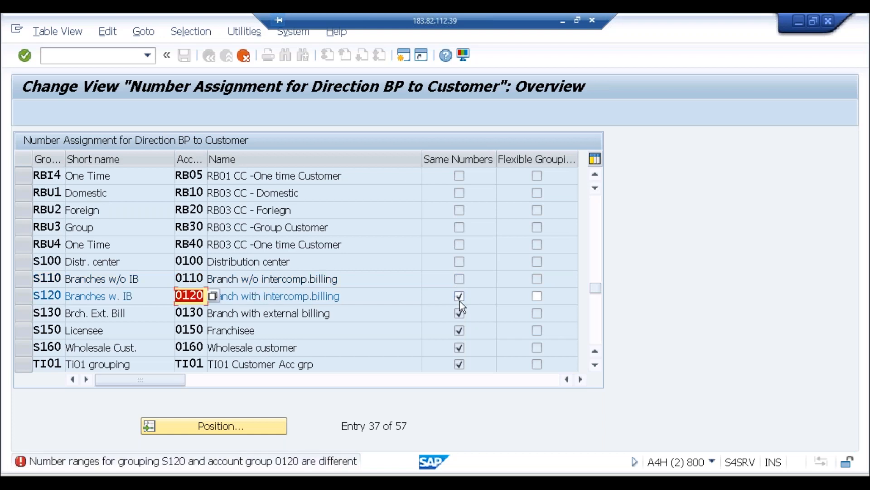
pyautogui.click(460, 300)
pyautogui.press('Return')
pyautogui.click(460, 317)
pyautogui.press('Return')
pyautogui.click(459, 335)
pyautogui.press('Return')
pyautogui.click(458, 349)
pyautogui.press('Return')
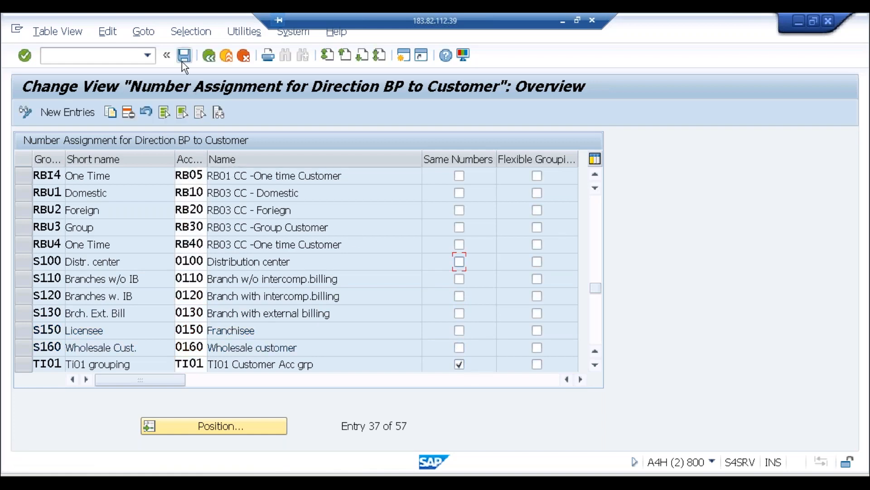
# Try to save the BP-to-customer number assignment, reopen it and clear Same Numbers for grouping S100.
pyautogui.click(182, 60)
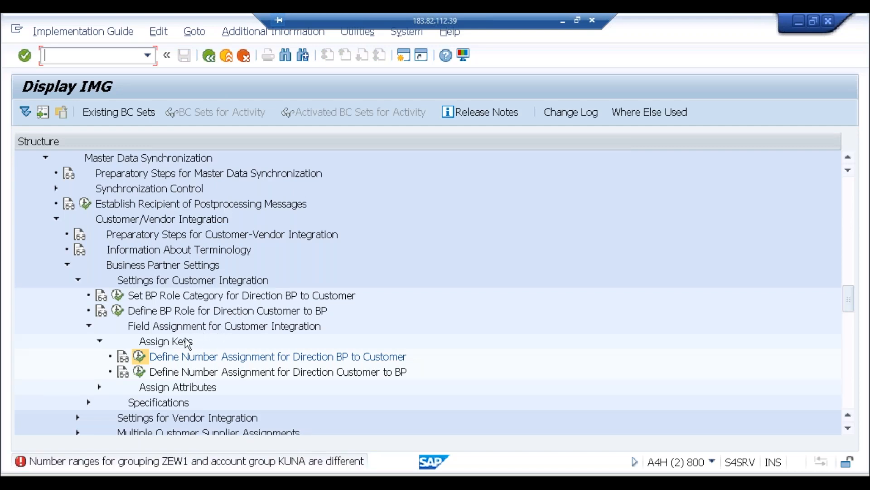
pyautogui.click(139, 356)
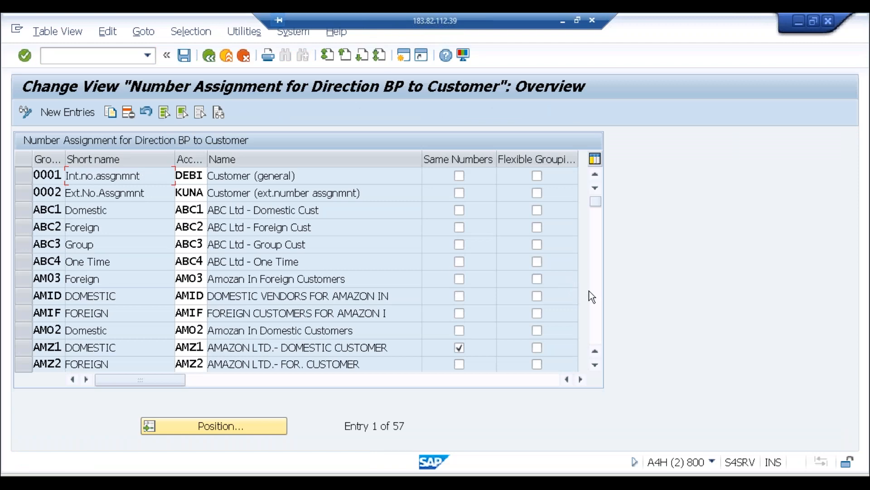
pyautogui.click(589, 292)
pyautogui.click(595, 300)
pyautogui.click(594, 300)
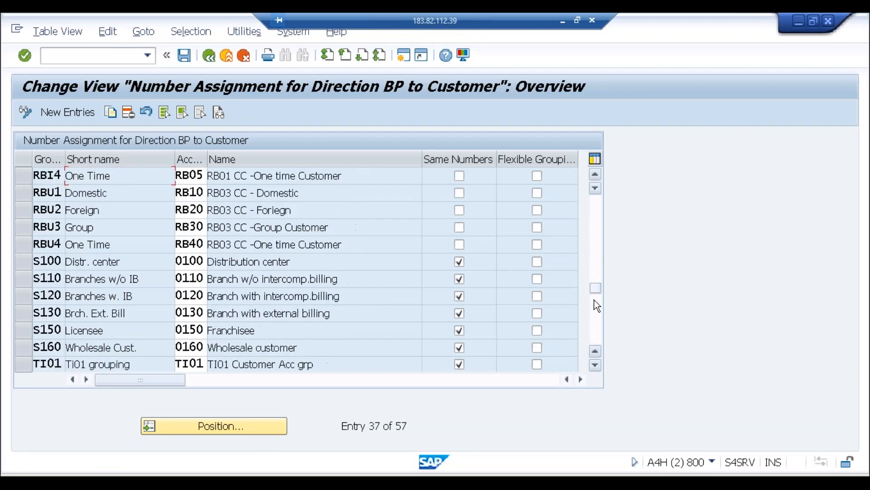
pyautogui.click(595, 300)
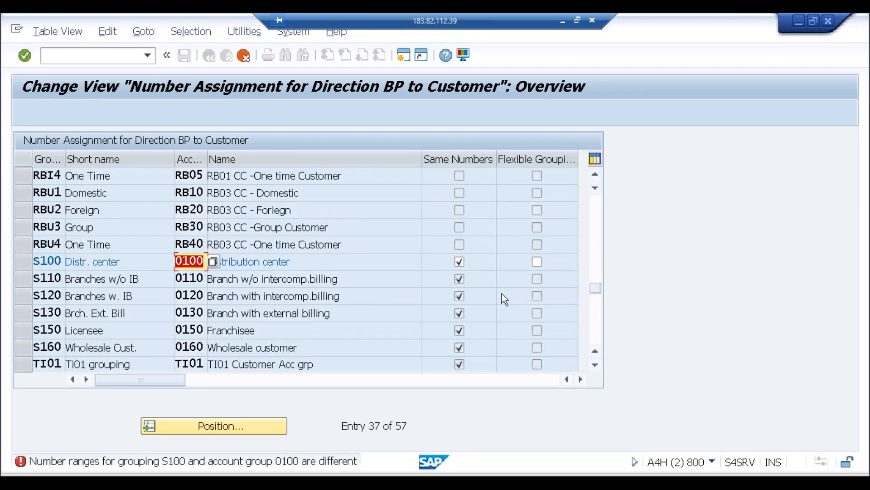
pyautogui.click(458, 262)
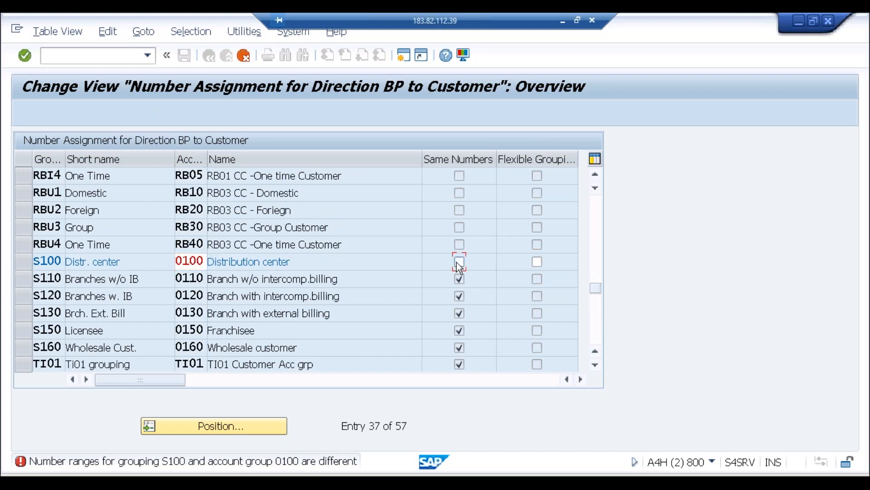
pyautogui.press('Return')
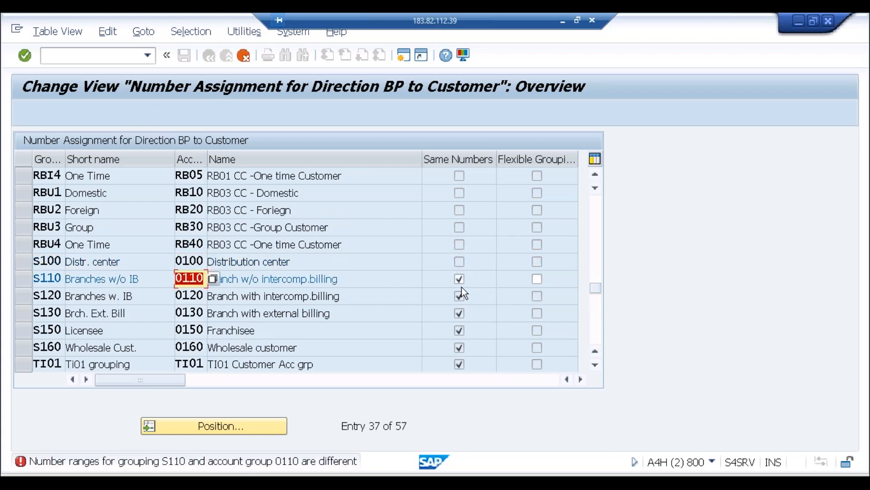
# Clear Same Numbers for groupings S110, S120, S130, S150, S160 and ZEW1.
pyautogui.click(460, 282)
pyautogui.press('Return')
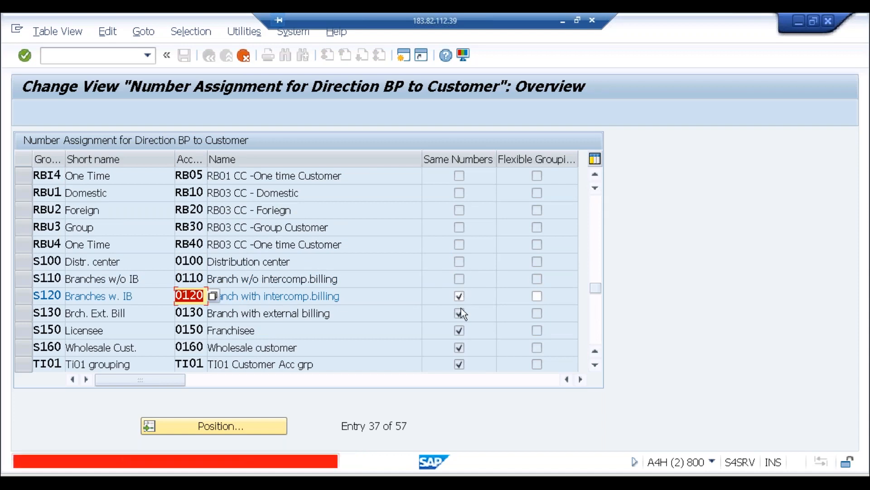
pyautogui.click(459, 299)
pyautogui.press('Return')
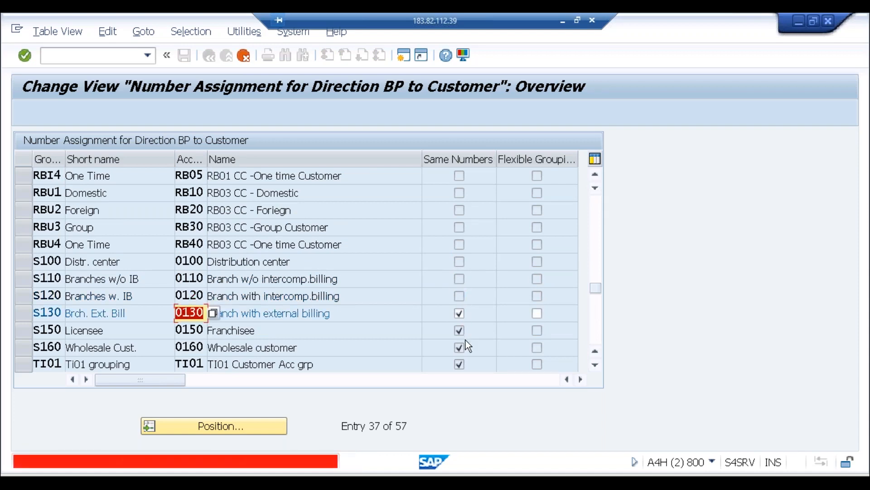
pyautogui.click(460, 318)
pyautogui.press('Return')
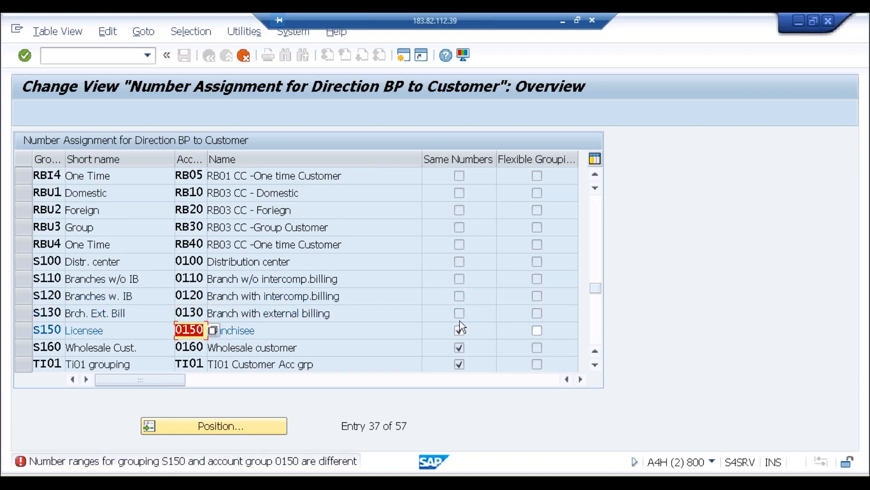
pyautogui.click(460, 330)
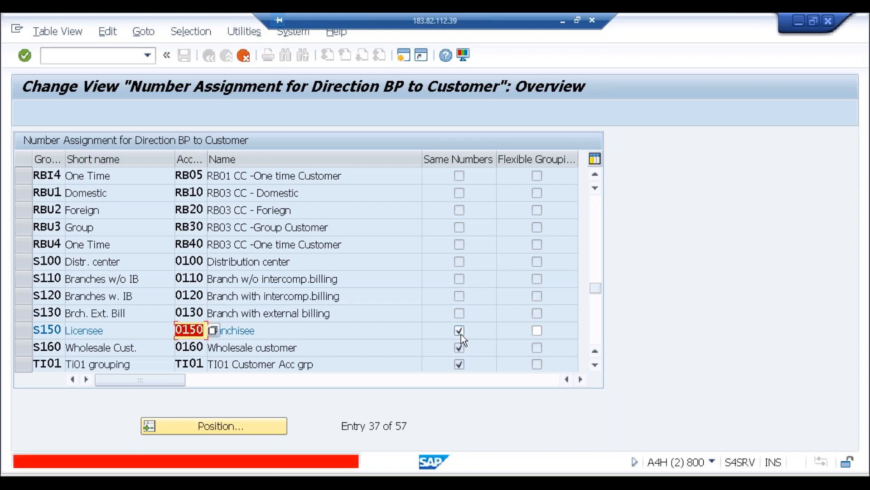
pyautogui.press('Return')
pyautogui.click(461, 352)
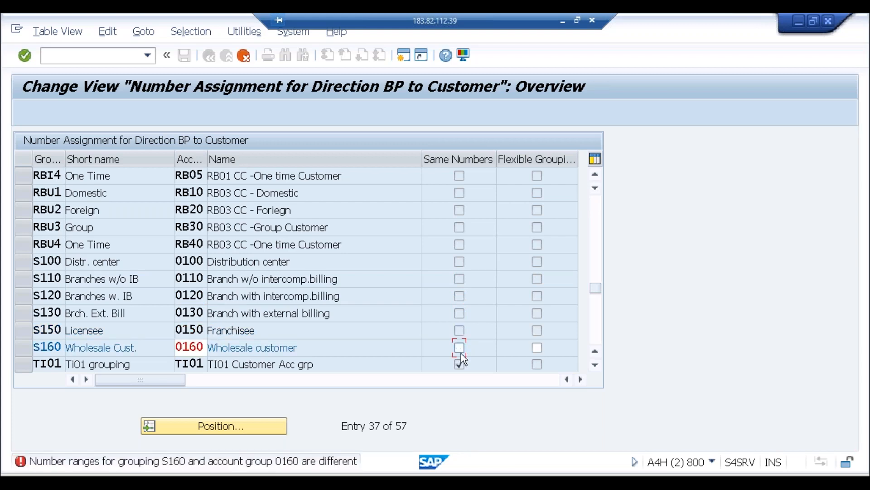
pyautogui.press('Return')
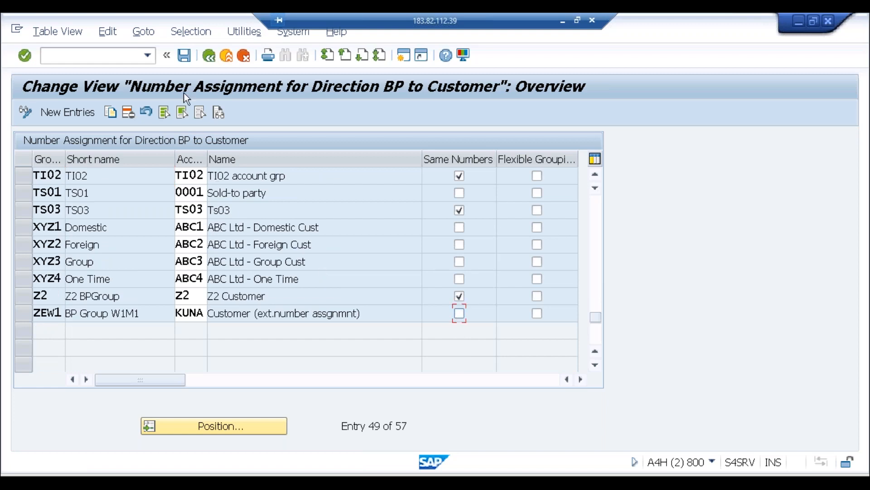
# Save the number assignment to the proposed customizing request and save the FI Customer business partner in the other session.
pyautogui.click(184, 55)
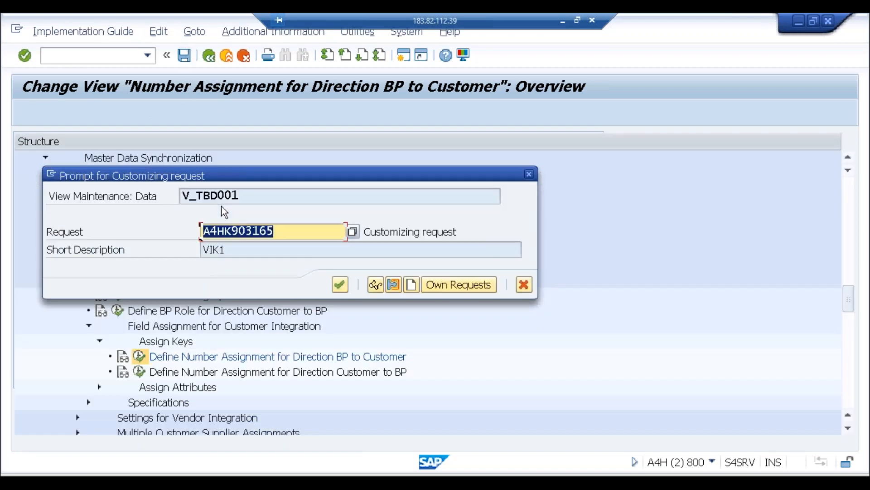
pyautogui.click(345, 286)
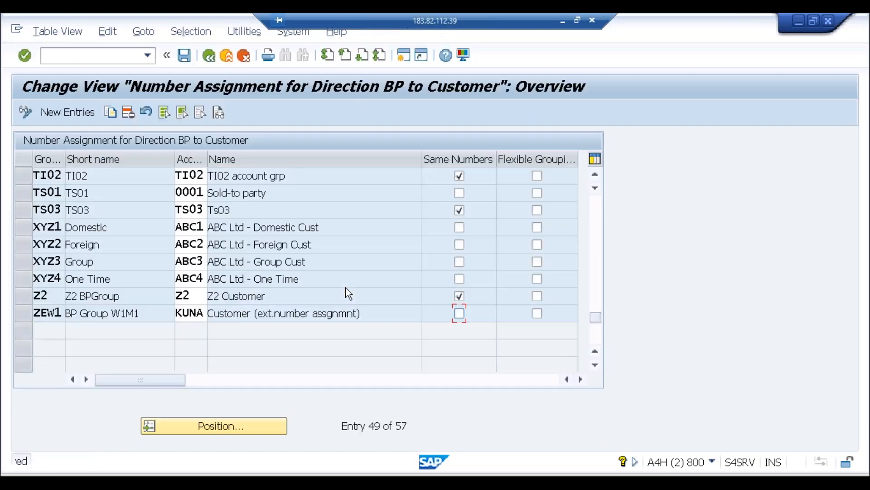
pyautogui.hotkey('alt', 'Tab')
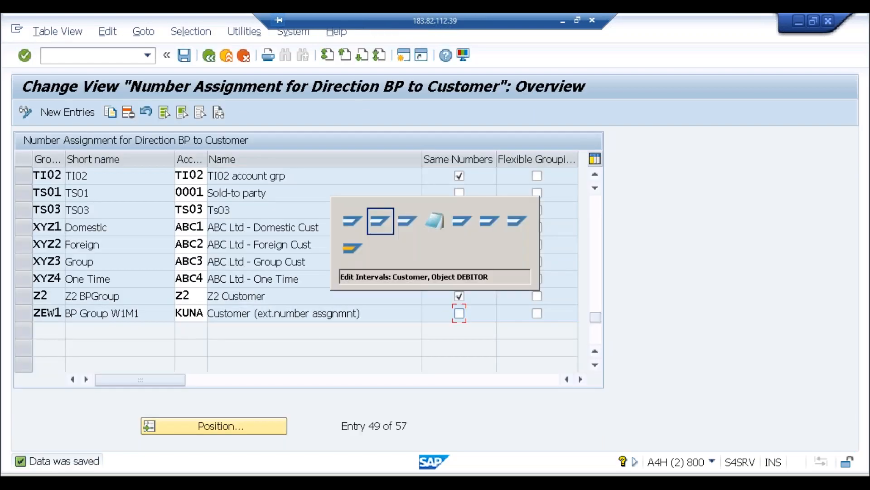
pyautogui.hotkey('alt', 'Tab')
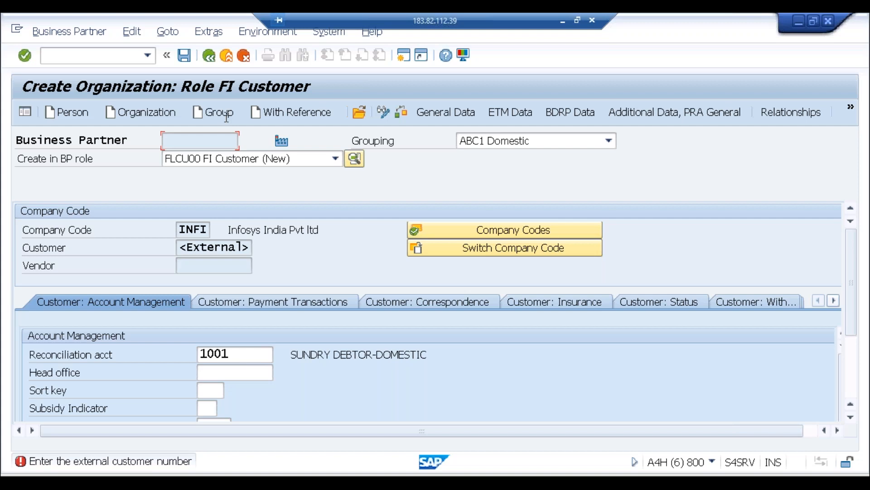
pyautogui.click(184, 55)
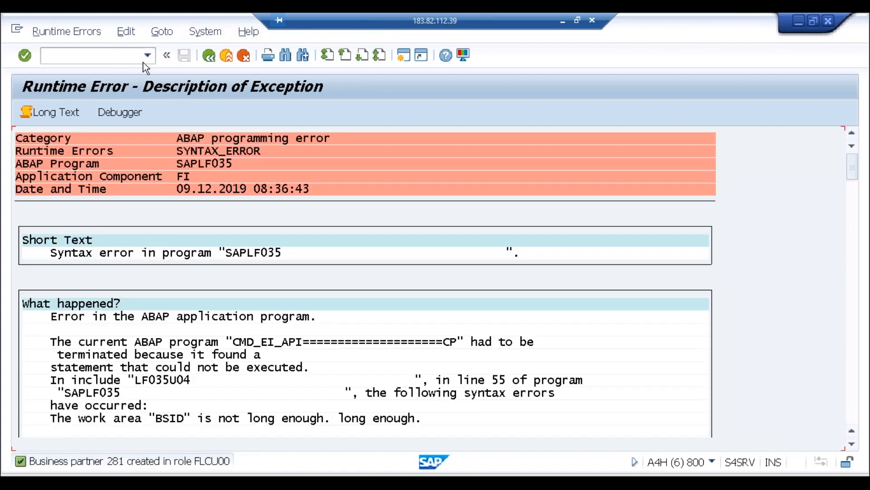
# Leave the runtime error for business partner maintenance and start creating a new organization.
pyautogui.click(146, 57)
pyautogui.click(83, 83)
pyautogui.press('Return')
pyautogui.click(165, 123)
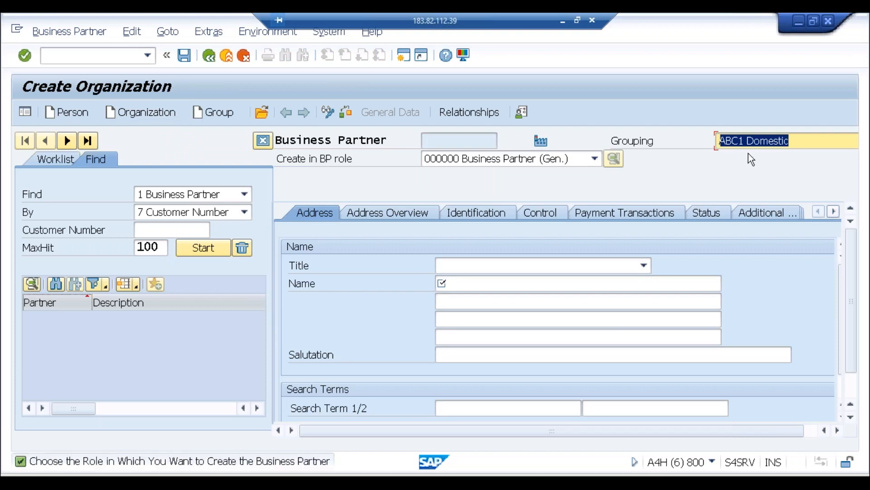
# Select BP role FLCU00 FI Customer and create the new partner in that role.
pyautogui.click(559, 163)
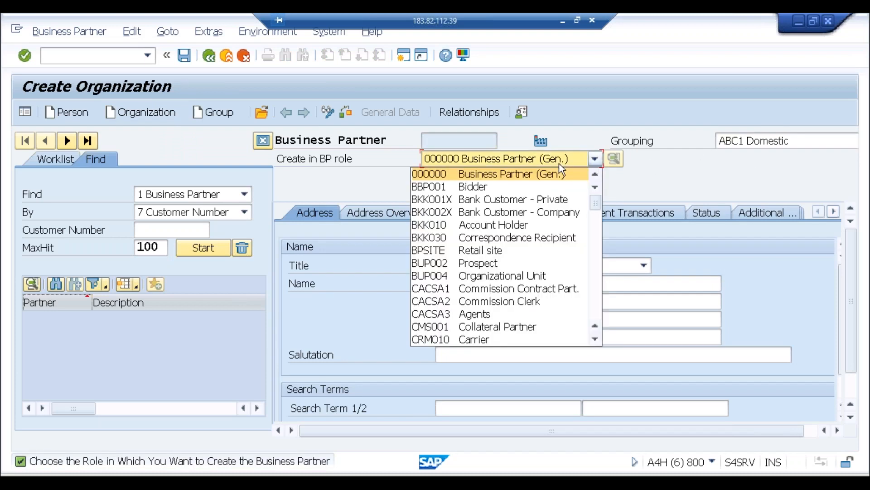
pyautogui.press('f')
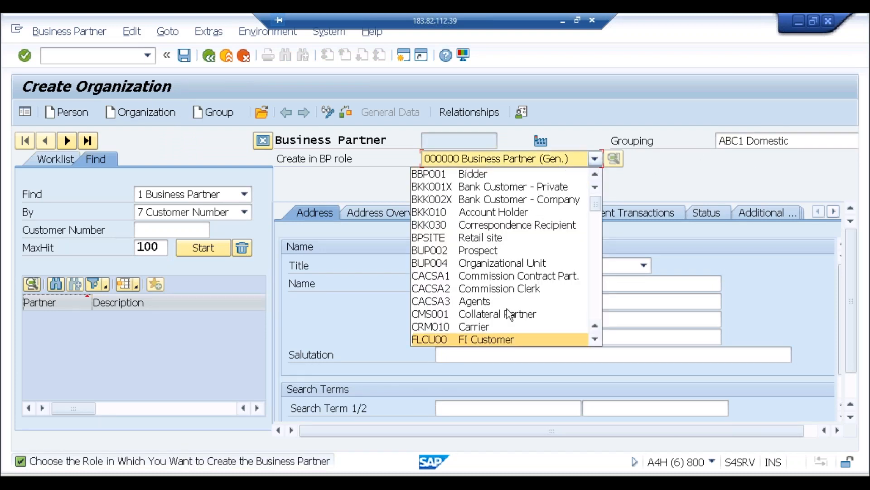
pyautogui.click(492, 337)
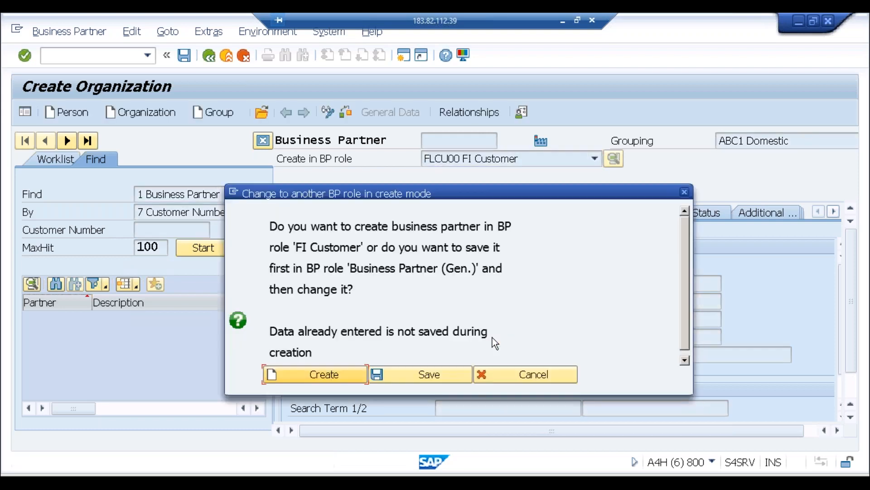
pyautogui.press('Return')
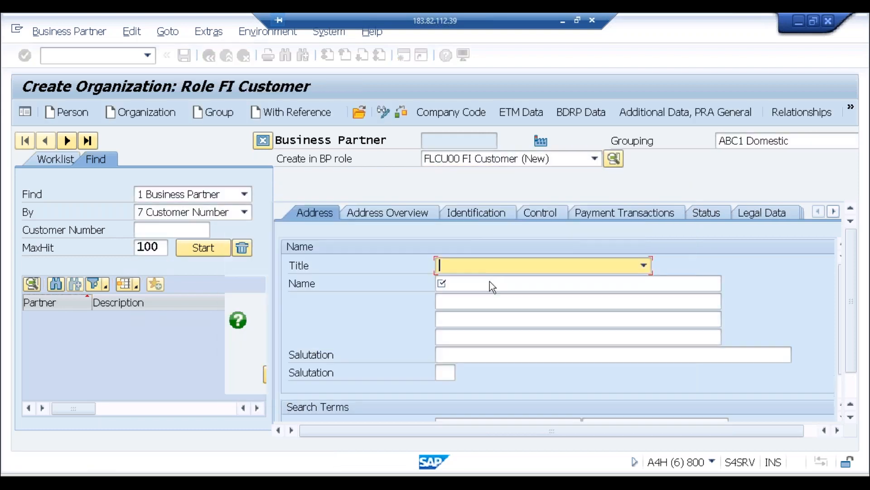
# Set the organization's title to 0003 Company and its name to Test.
pyautogui.click(474, 268)
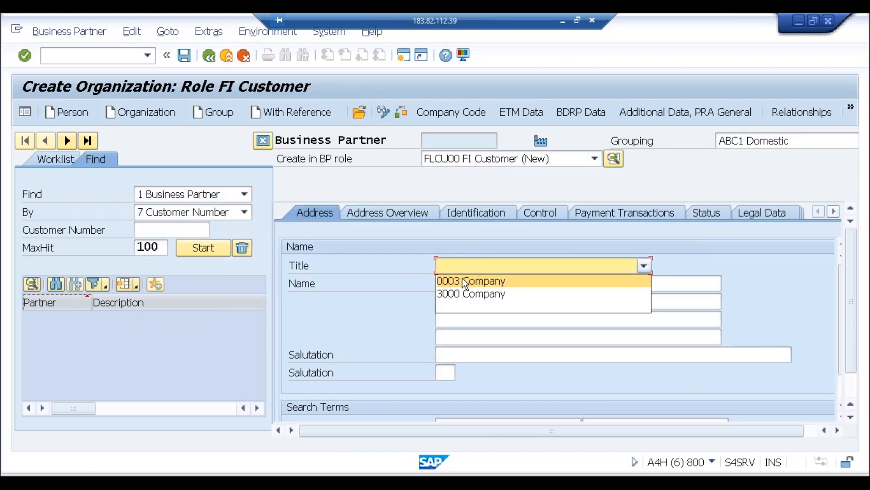
pyautogui.click(462, 278)
pyautogui.click(457, 284)
pyautogui.press('Down')
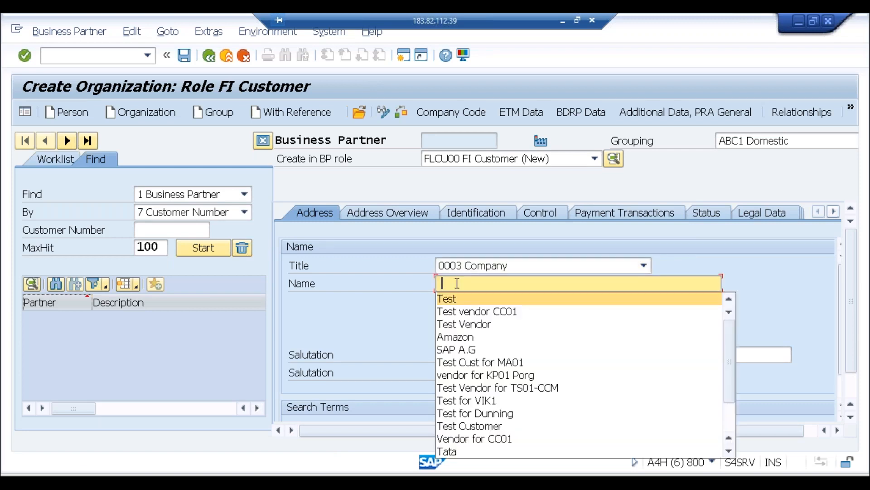
pyautogui.press('Return')
# Enter Test as the organization's first search term.
pyautogui.press('Tab')
pyautogui.press('Tab')
pyautogui.press('Tab')
pyautogui.press('Tab')
pyautogui.press('Tab')
pyautogui.press('Tab')
pyautogui.press('Tab')
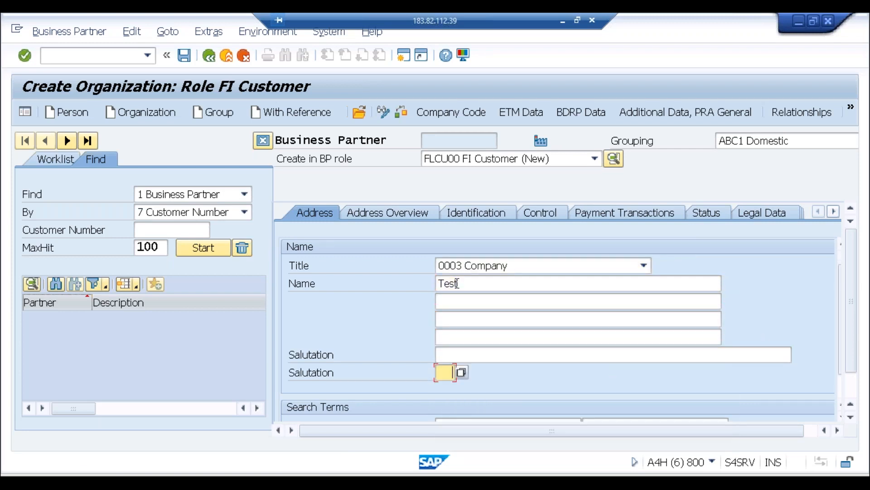
pyautogui.hotkey('shift', 'Tab')
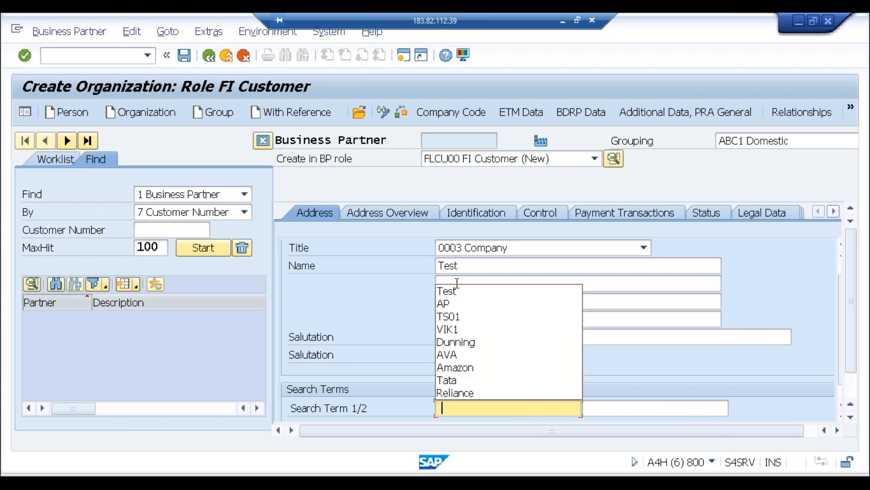
pyautogui.press('Down')
pyautogui.press('Return')
# Fill in the street address with postal code 400000 and city Amazon.
pyautogui.press('Tab')
pyautogui.press('Tab')
pyautogui.press('Tab')
pyautogui.press('Tab')
pyautogui.press('Tab')
pyautogui.press('Tab')
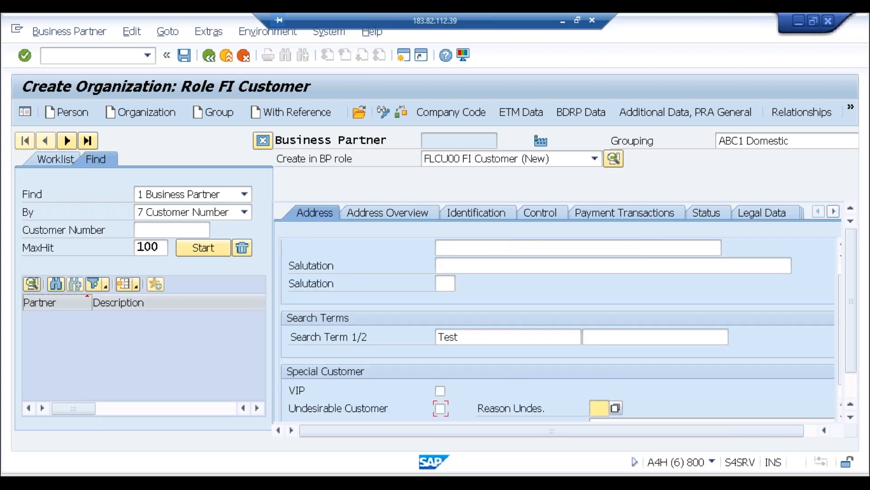
pyautogui.press('Tab')
pyautogui.press('Tab')
pyautogui.press('Tab')
pyautogui.press('Tab')
pyautogui.press('Tab')
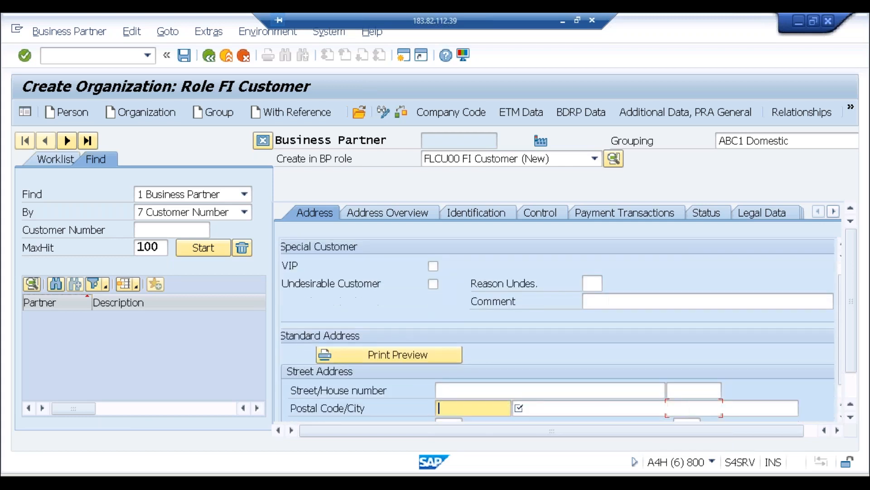
pyautogui.hotkey('shift', 'Tab')
pyautogui.press('Down')
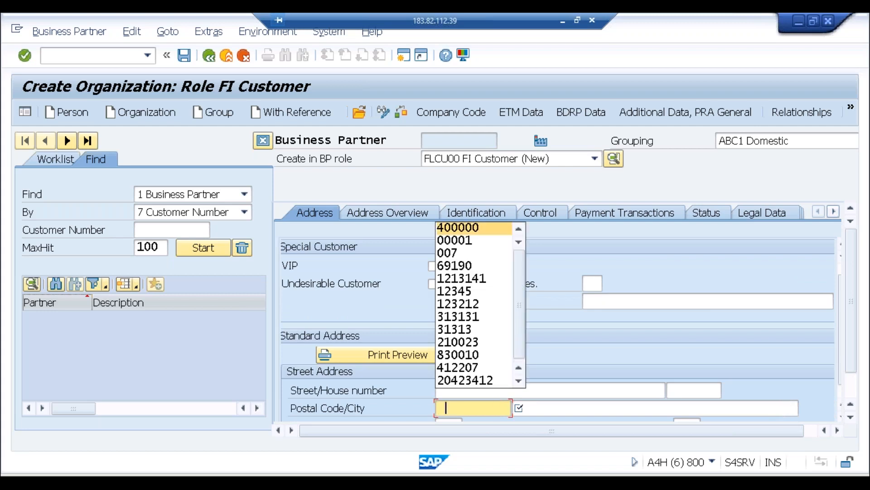
pyautogui.press('Return')
pyautogui.press('Tab')
pyautogui.press('Down')
pyautogui.press('Return')
# Set the address country to IN.
pyautogui.press('Tab')
pyautogui.press('Tab')
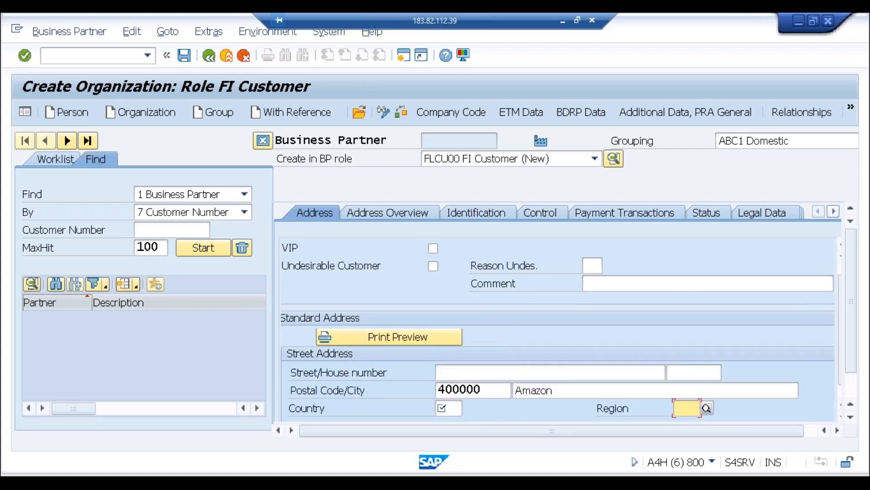
pyautogui.hotkey('shift', 'Tab')
pyautogui.press('Down')
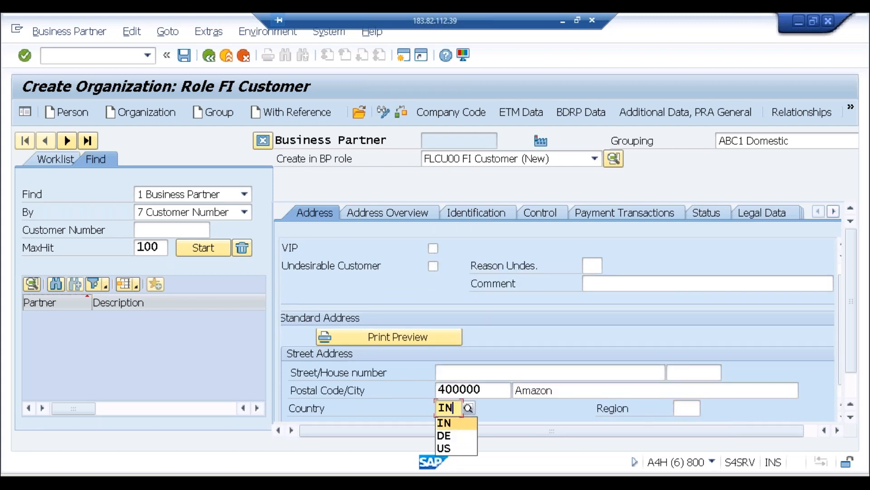
pyautogui.press('Return')
# Set the communication language to EN English and switch to the partner's company code data.
pyautogui.press('Tab')
pyautogui.press('Tab')
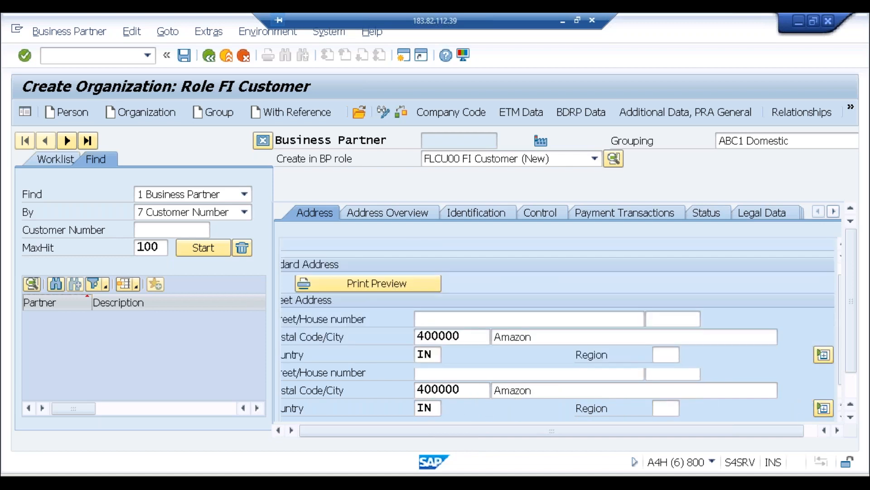
pyautogui.press('Tab')
pyautogui.press('Tab')
pyautogui.press('Tab')
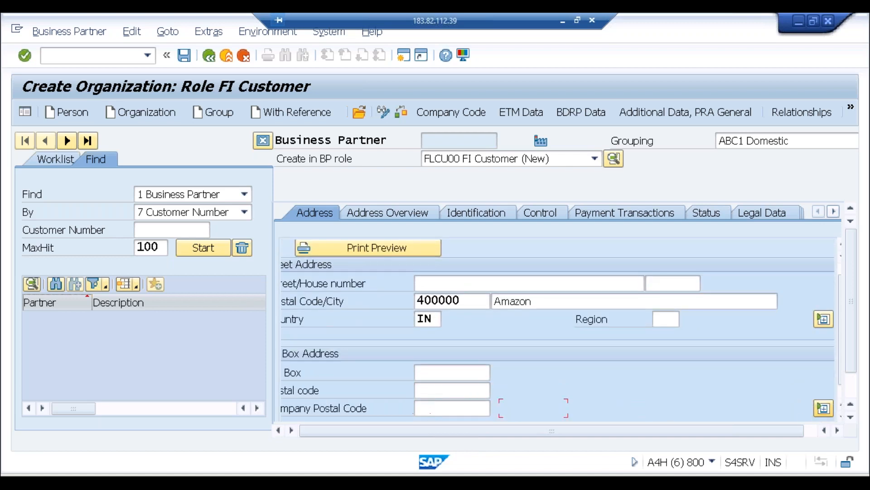
pyautogui.press('Tab')
pyautogui.write('EN')
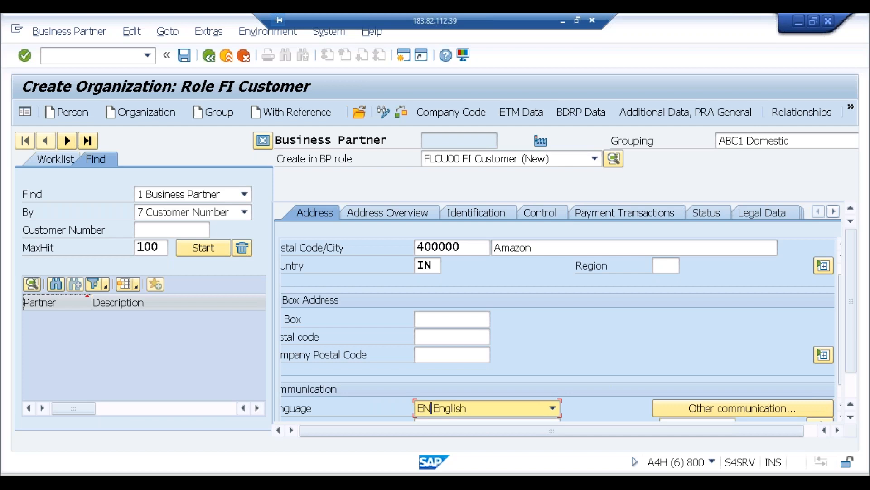
pyautogui.click(458, 110)
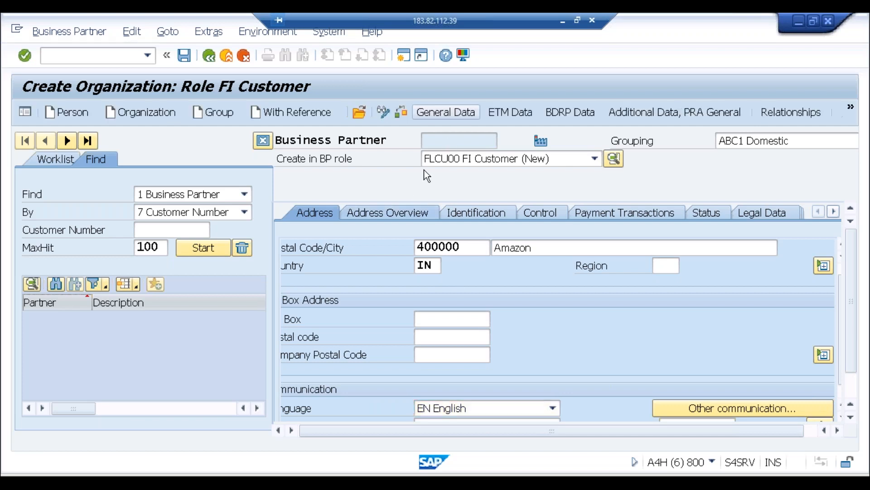
# Assign reconciliation account 1001 to the customer for company code INFI and save the business partner.
pyautogui.press('space')
pyautogui.press('Down')
pyautogui.press('Return')
pyautogui.press('Return')
pyautogui.press('space')
pyautogui.press('Down')
pyautogui.press('Return')
pyautogui.press('Return')
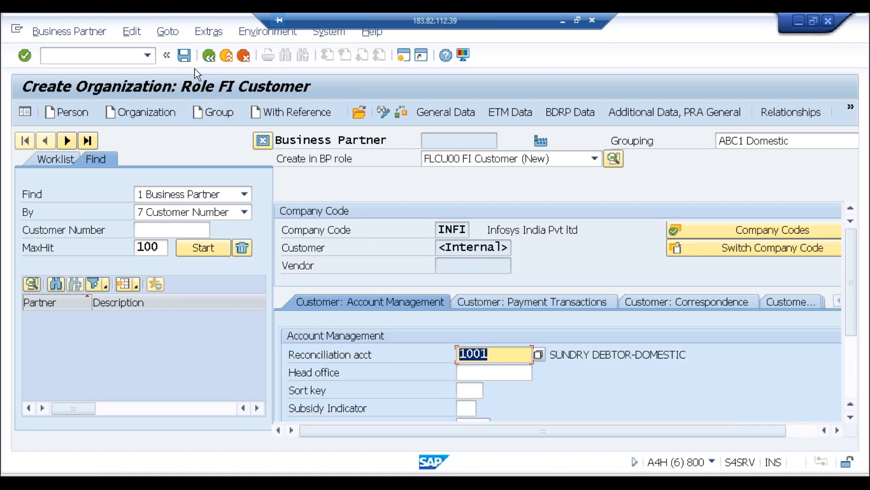
pyautogui.press('Return')
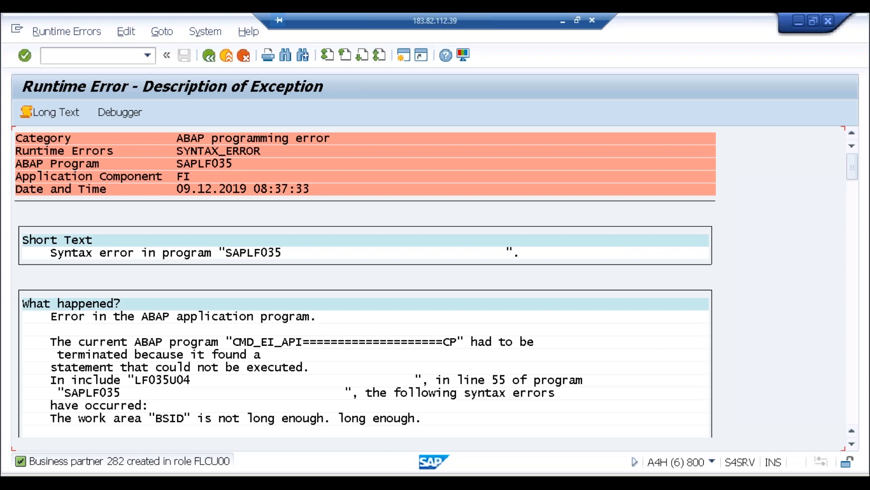
# Read through the runtime error description, including its error analysis, trigger location and source code extract.
pyautogui.scroll(-6, 364, 317)
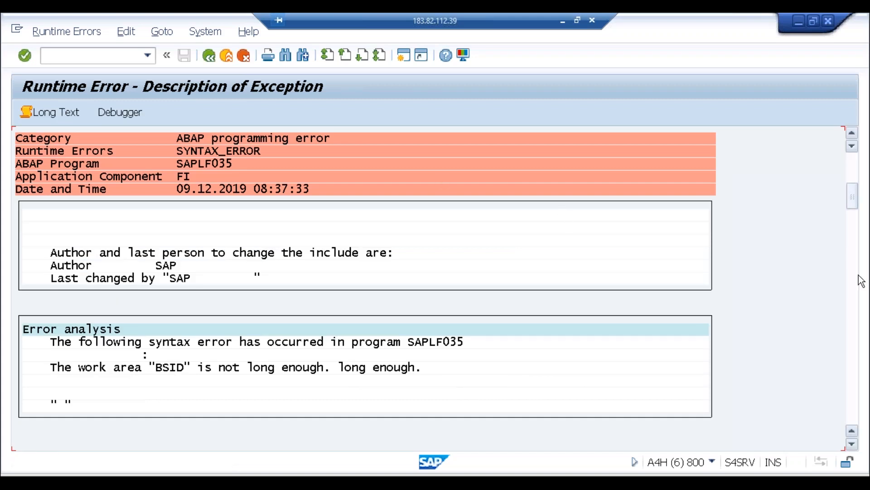
pyautogui.scroll(-5, 860, 281)
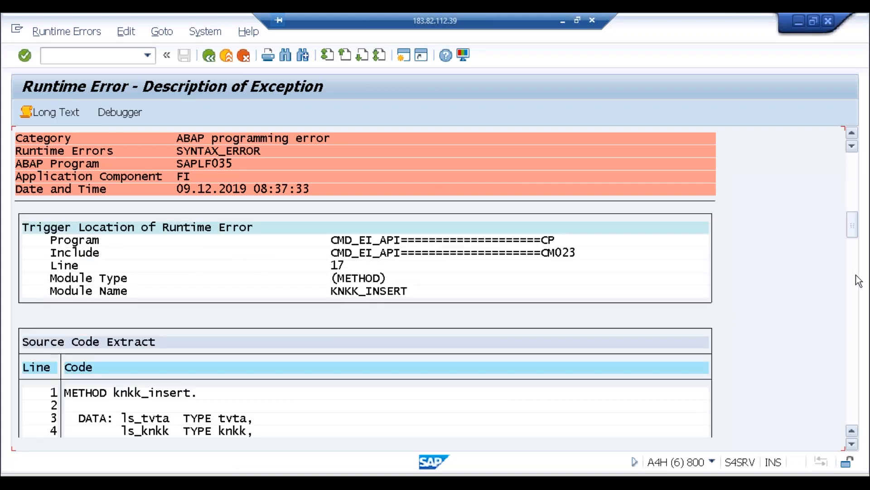
pyautogui.scroll(-5, 856, 276)
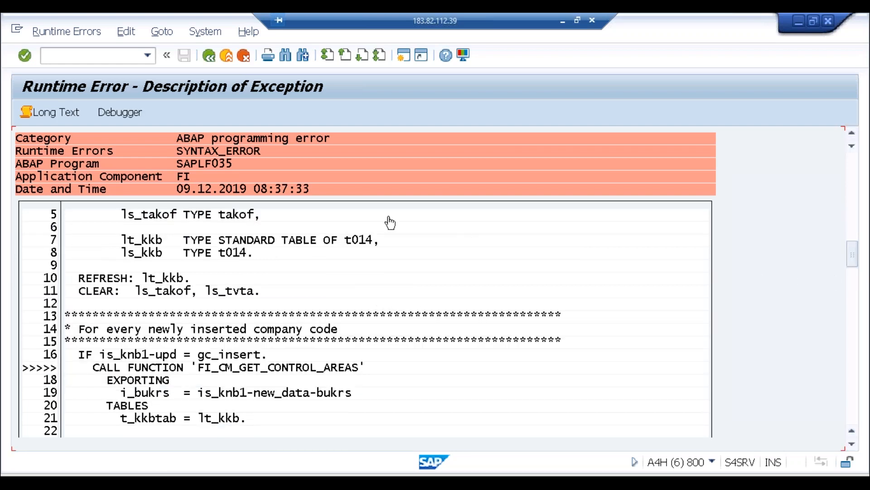
# Reopen business partner maintenance with /nbp, check the customer number search help by company code, and exit the transaction.
pyautogui.click(98, 59)
pyautogui.write('/nbo')
pyautogui.press('BackSpace')
pyautogui.write('p')
pyautogui.press('Return')
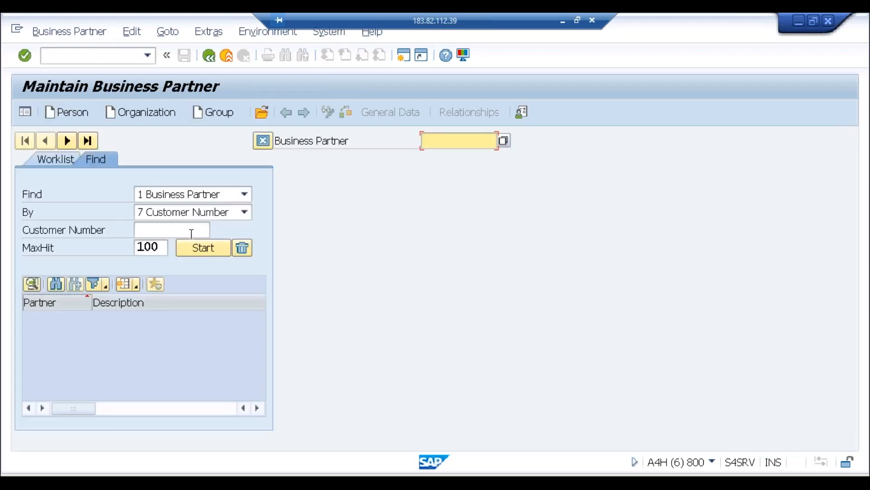
pyautogui.click(192, 232)
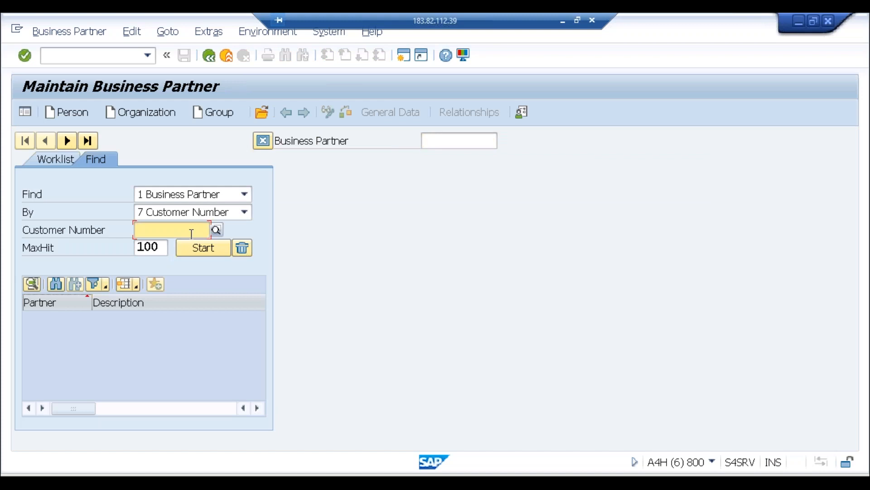
pyautogui.click(216, 231)
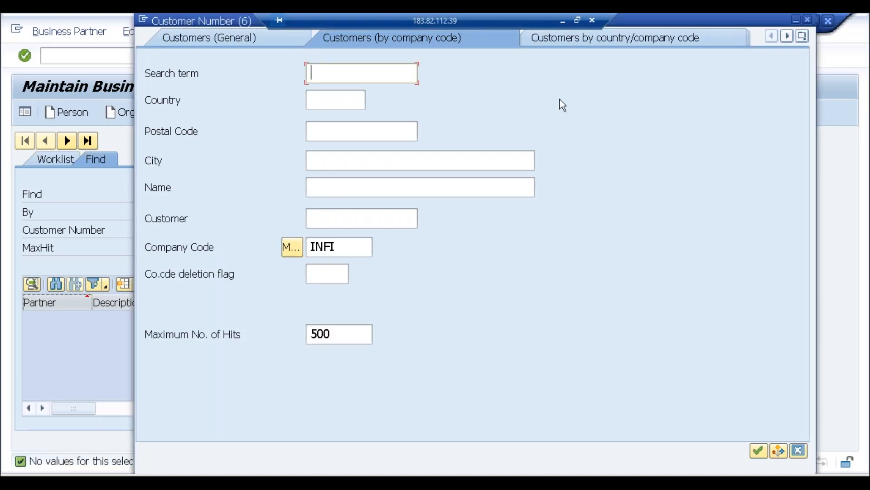
pyautogui.click(807, 20)
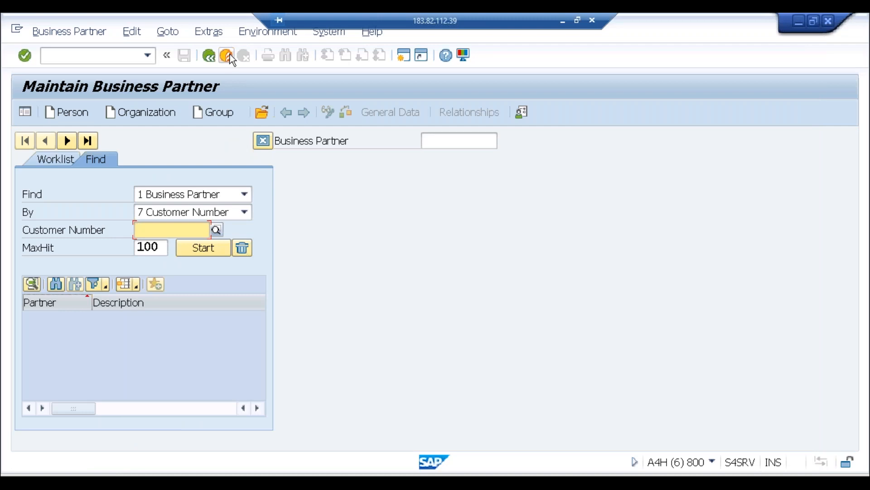
pyautogui.click(230, 53)
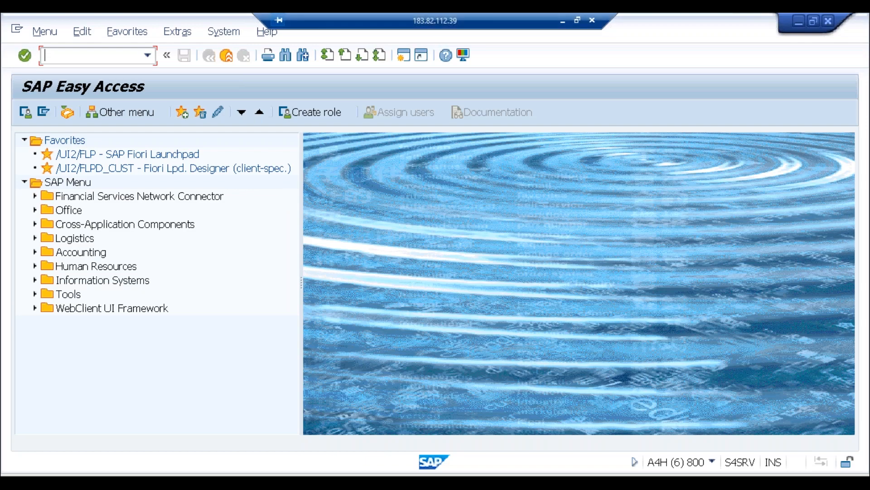
# Switch to the SAP S/4 HANA forum in the browser and open the post "assigned BP grouping to customer Group".
pyautogui.hotkey('alt', 'Tab')
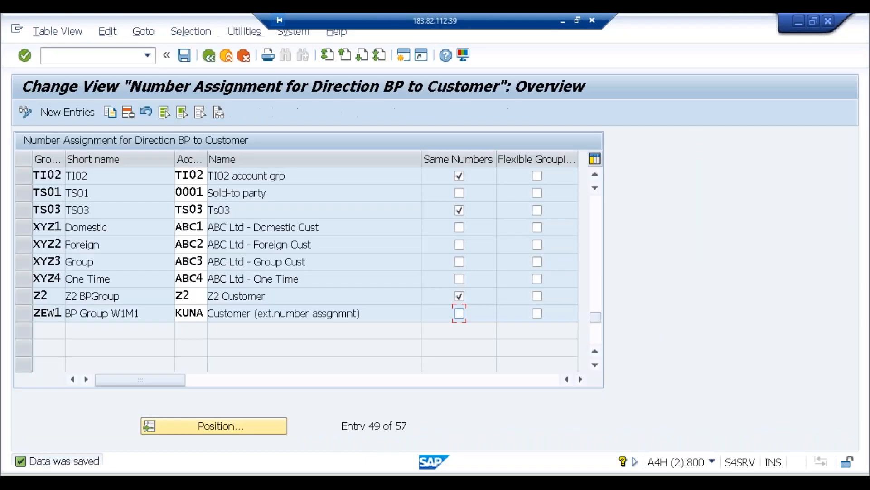
pyautogui.click(578, 21)
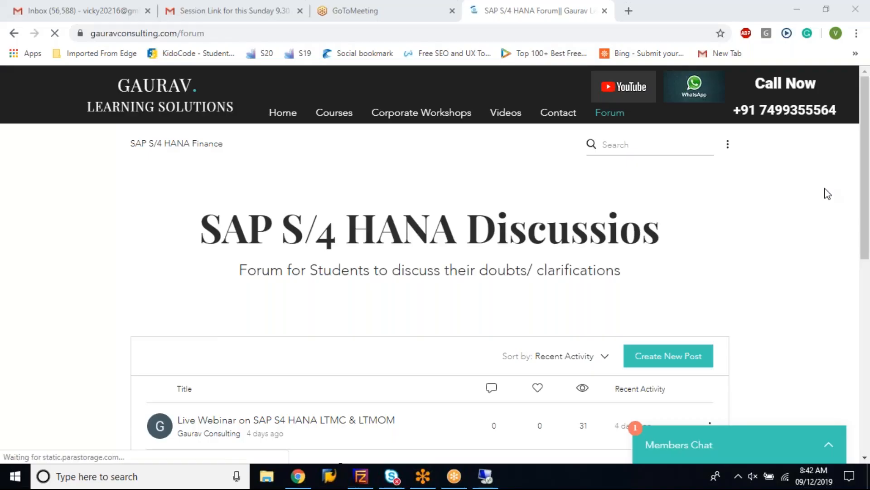
pyautogui.scroll(-2, 863, 178)
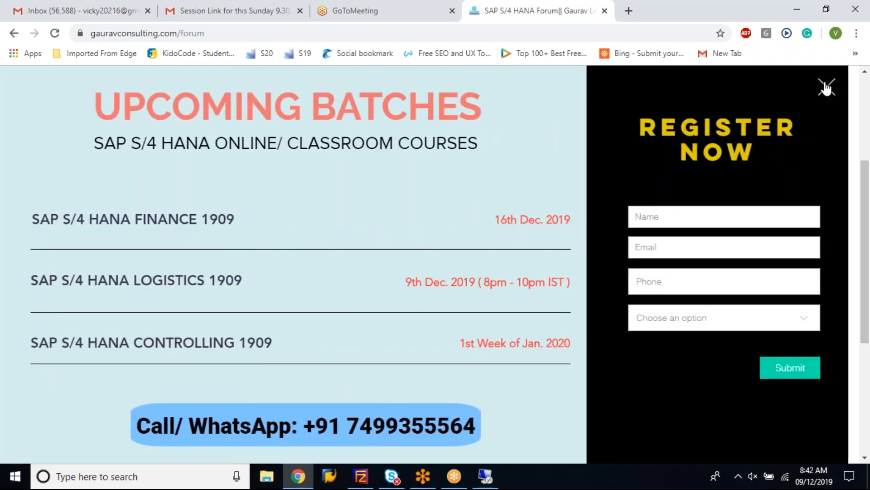
pyautogui.click(826, 87)
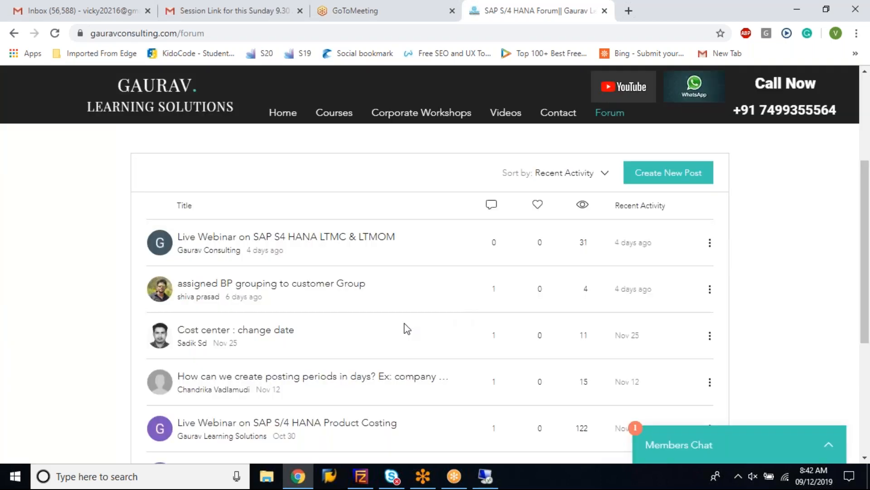
pyautogui.click(252, 292)
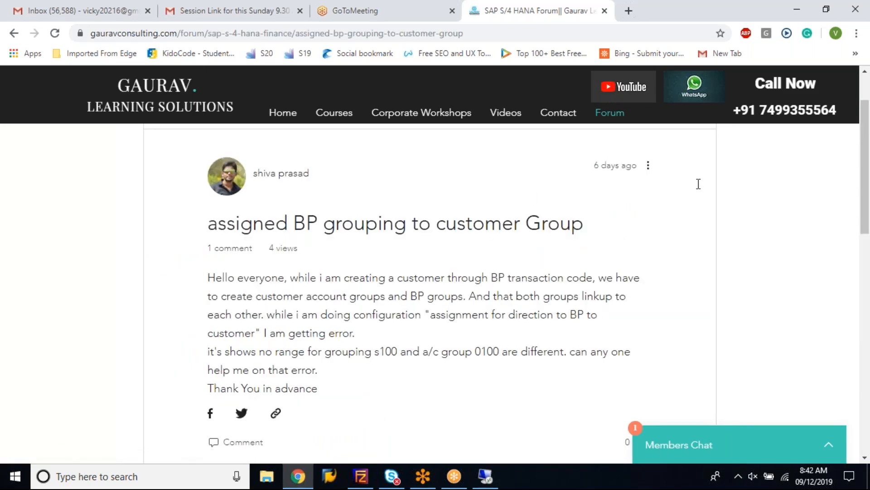
# Review the forum reply's two options for solving the BP grouping to customer group number range issue.
pyautogui.moveTo(864, 170); pyautogui.dragTo(867, 282)
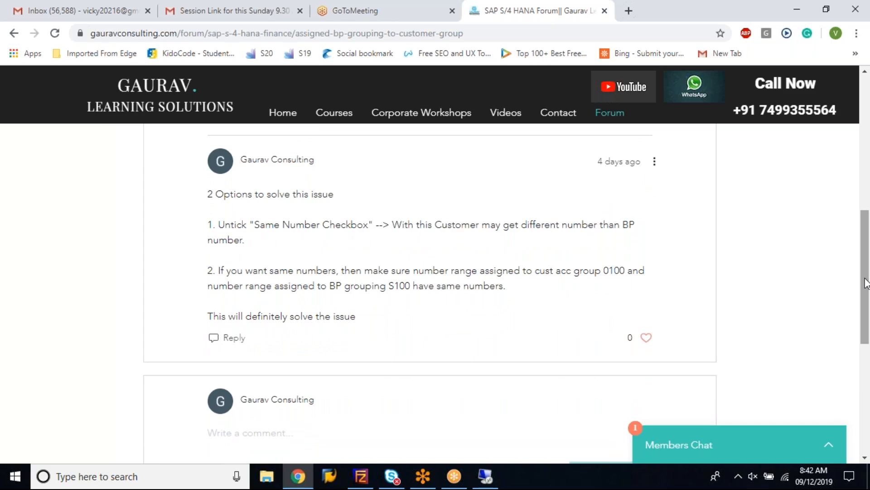
pyautogui.moveTo(866, 282); pyautogui.dragTo(863, 259)
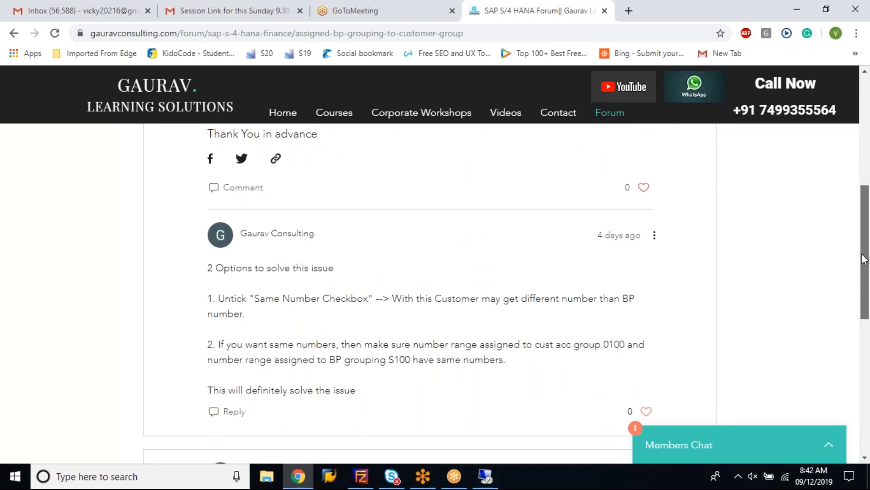
pyautogui.moveTo(863, 259)
pyautogui.mouseDown()
pyautogui.moveTo(866, 151)
pyautogui.moveTo(860, 264)
pyautogui.mouseUp()
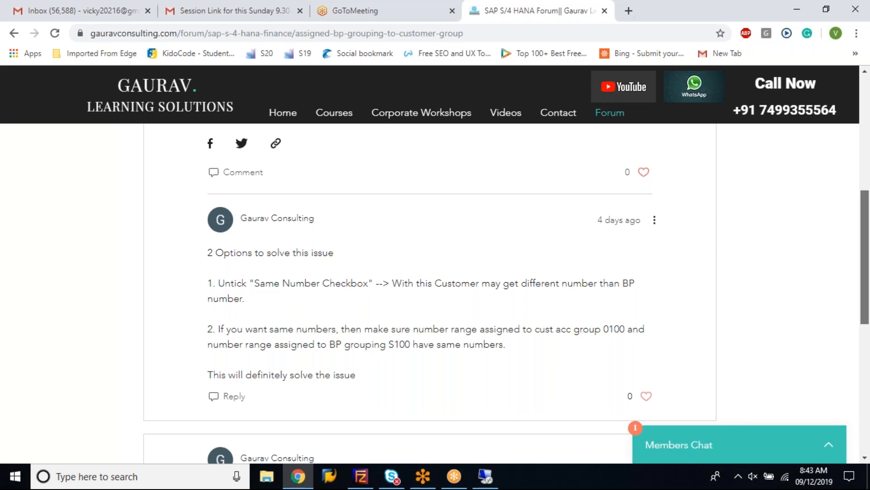
pyautogui.scroll(-3, 859, 268)
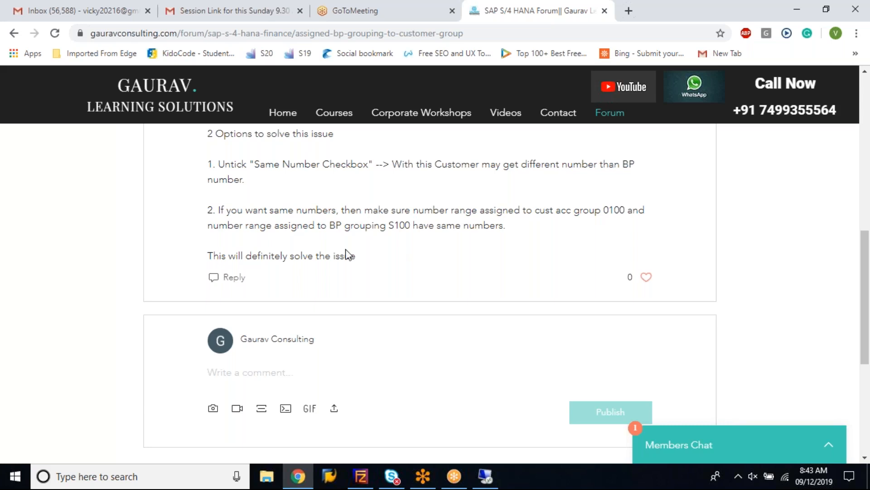
pyautogui.moveTo(429, 225); pyautogui.dragTo(507, 225)
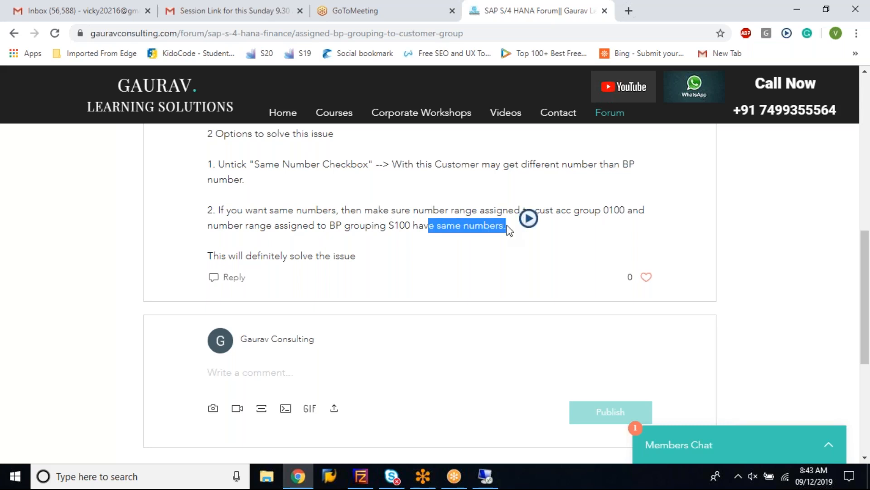
pyautogui.moveTo(368, 164); pyautogui.dragTo(265, 164)
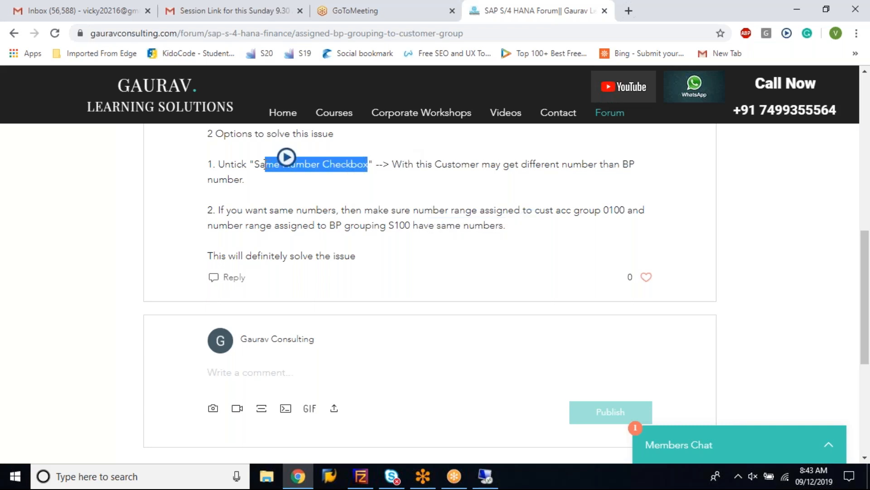
pyautogui.click(346, 204)
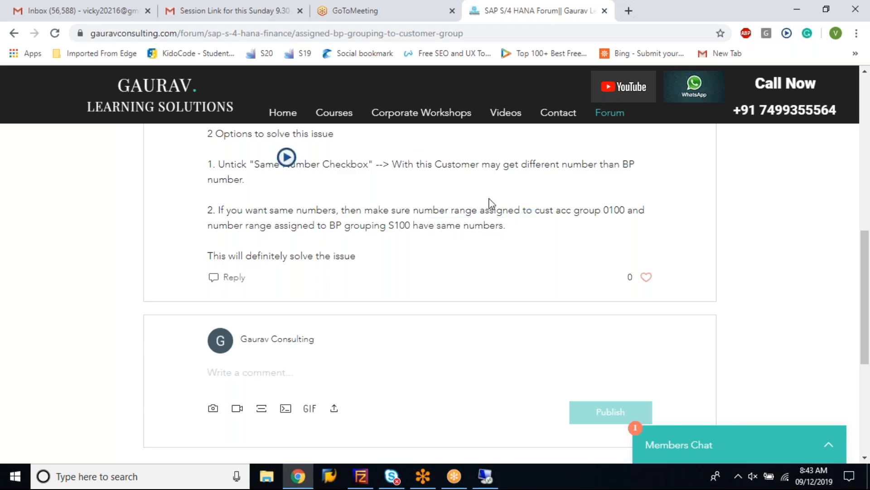
pyautogui.moveTo(864, 247); pyautogui.dragTo(866, 92)
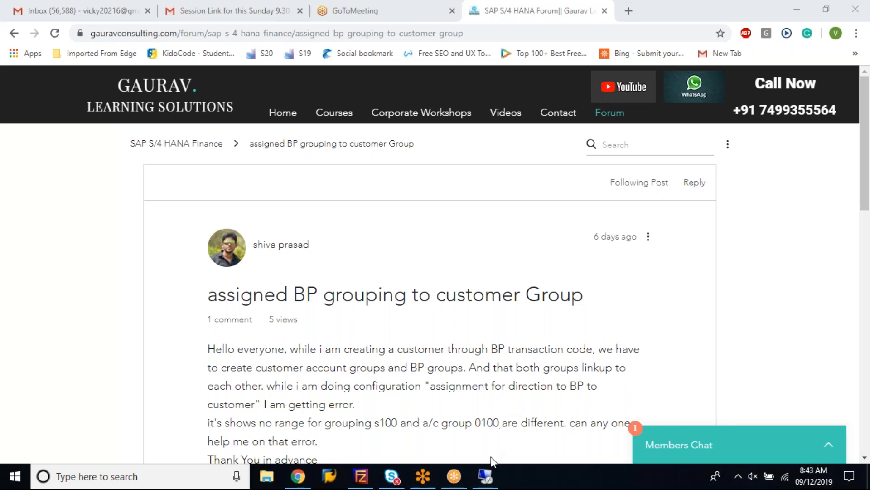
# Switch back to the remote SAP session in full screen and open central G/L account maintenance.
pyautogui.click(486, 476)
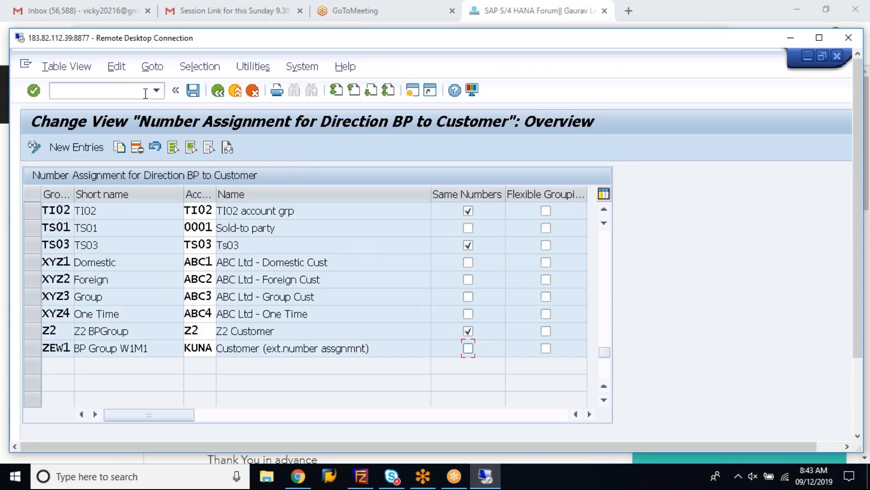
pyautogui.click(819, 38)
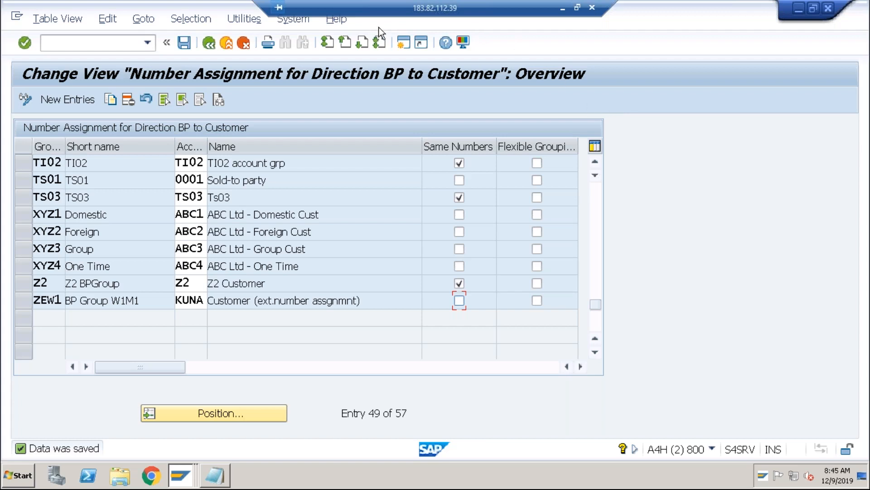
pyautogui.click(118, 44)
pyautogui.write('/n')
pyautogui.write('spro')
pyautogui.press('Return')
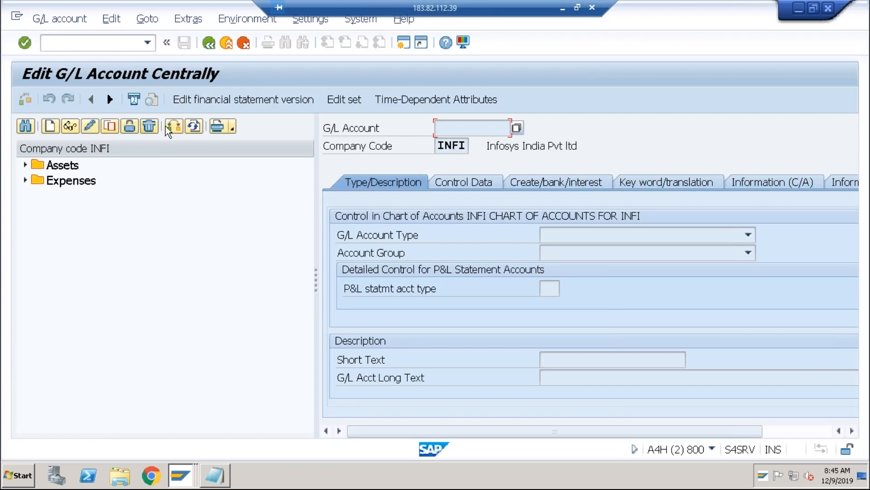
# Try company codes AMGI and AMZI for the G/L account list.
pyautogui.click(171, 126)
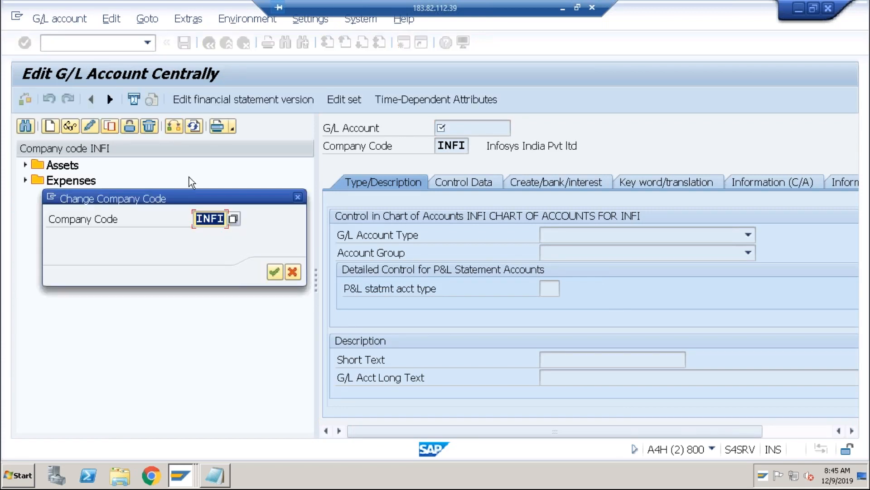
pyautogui.write('amgi')
pyautogui.press('Return')
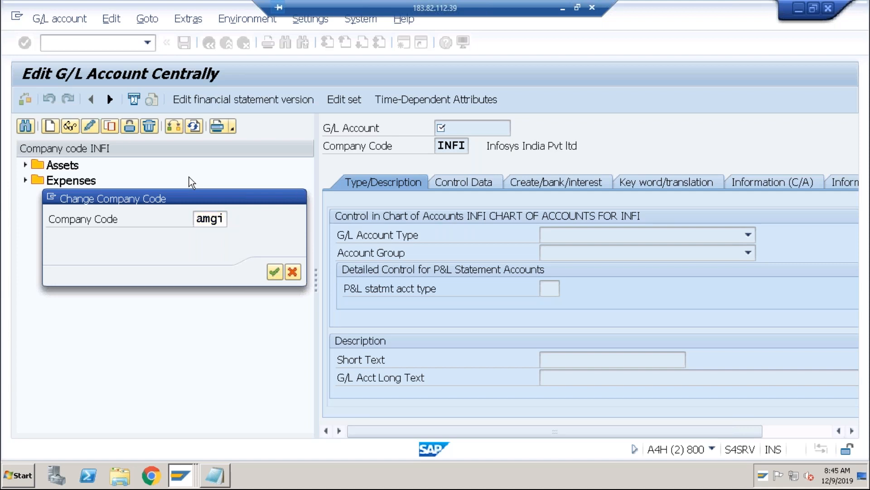
pyautogui.press('Return')
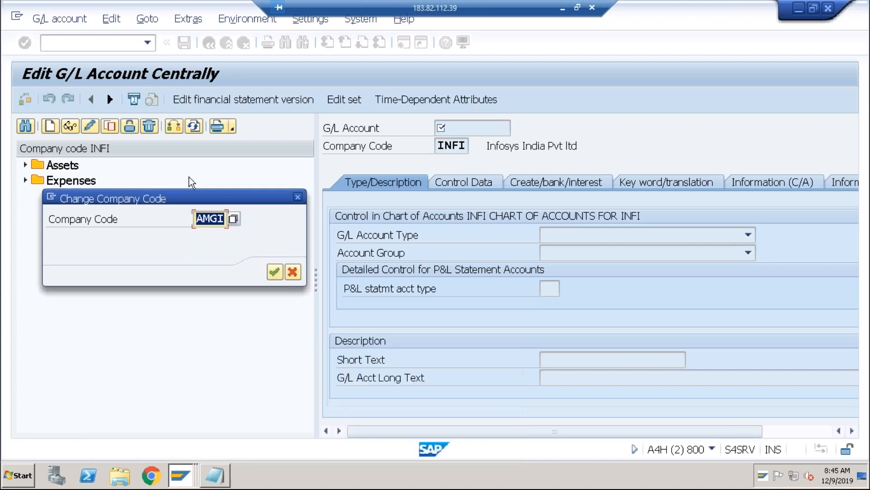
pyautogui.write('amzi')
pyautogui.press('Return')
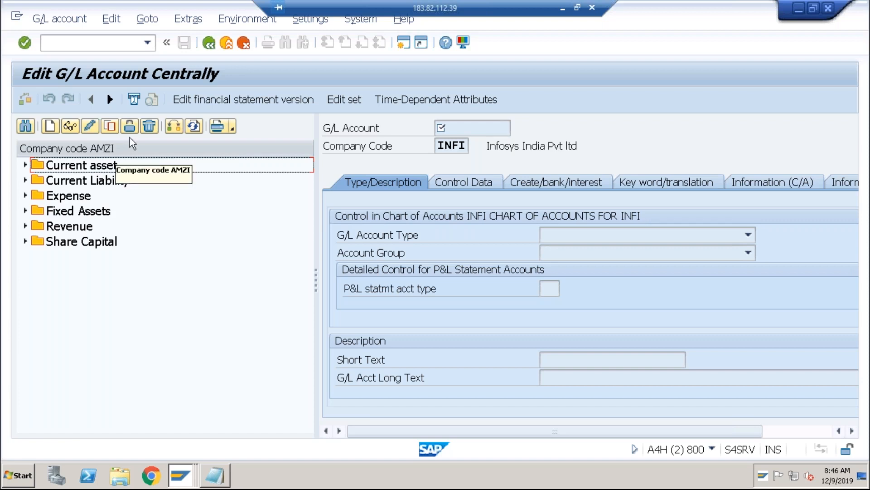
# Change the G/L account list to company code AMIN and open account 400000 REVENUES under INCOMES.
pyautogui.click(174, 130)
pyautogui.write('amin')
pyautogui.press('Return')
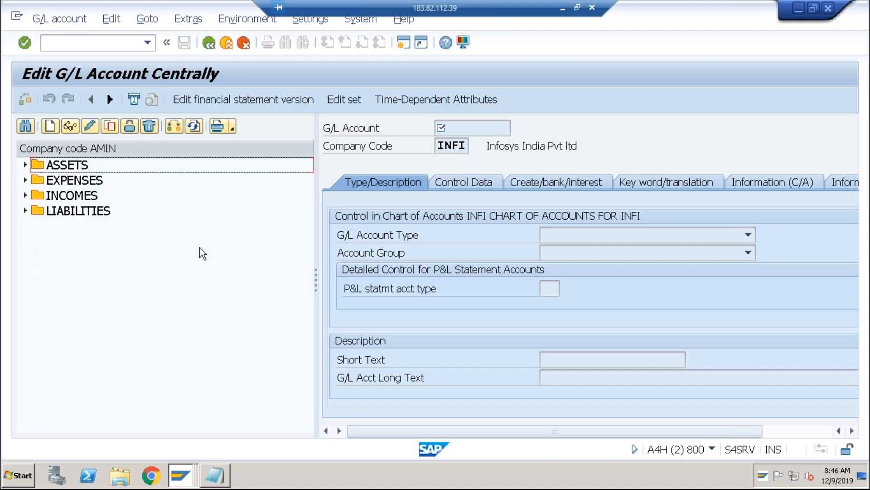
pyautogui.click(25, 196)
pyautogui.click(108, 214)
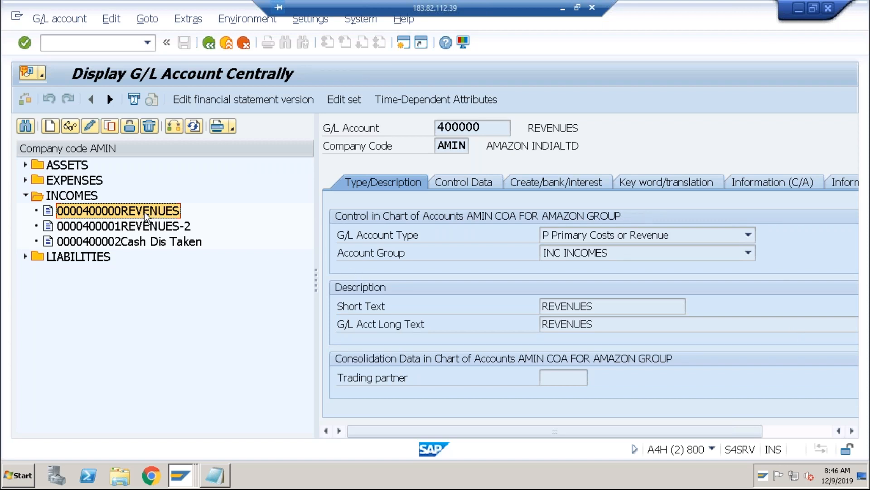
# Review the control data of account 400000 REVENUES in company code AMIN, down to its cost element category in controlling area AMZ.
pyautogui.click(486, 181)
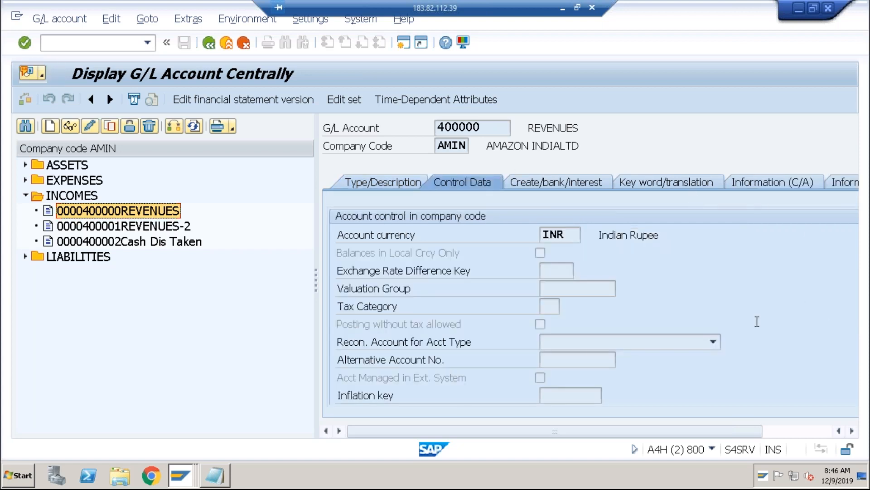
pyautogui.click(603, 359)
pyautogui.press('Right')
pyautogui.press('Right')
pyautogui.press('Right')
pyautogui.press('Right')
pyautogui.press('Right')
pyautogui.press('Right')
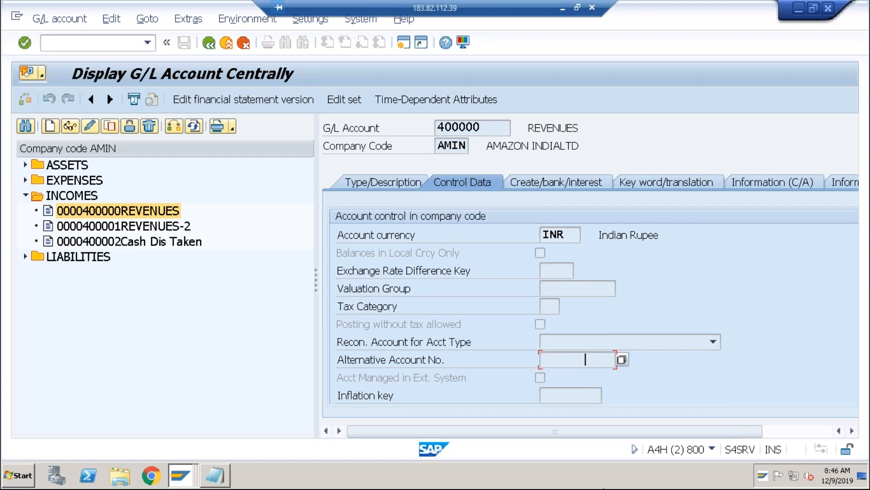
pyautogui.click(773, 431)
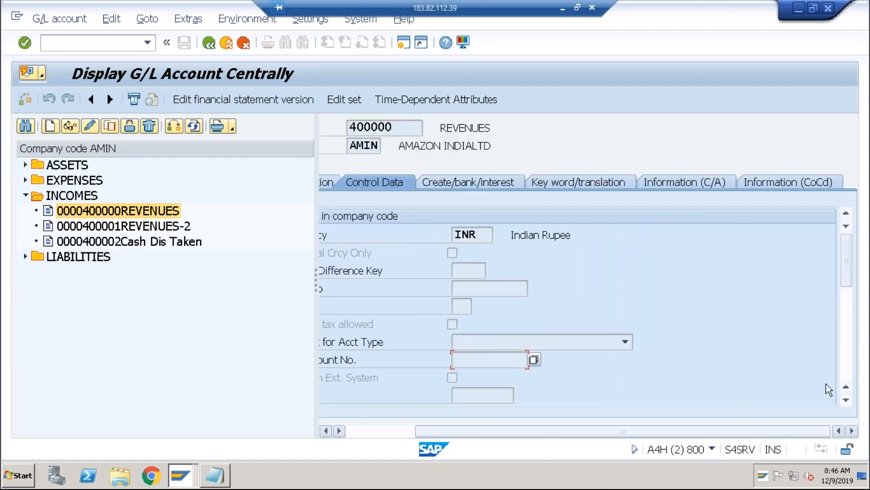
pyautogui.click(849, 362)
pyautogui.click(466, 396)
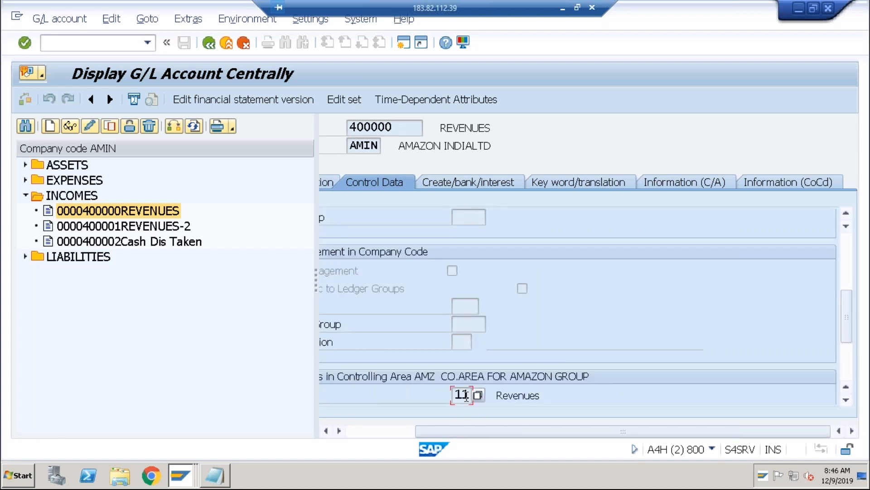
# Open account 400001 REVENUES-2 and inspect its control data and G/L account type.
pyautogui.doubleClick(147, 227)
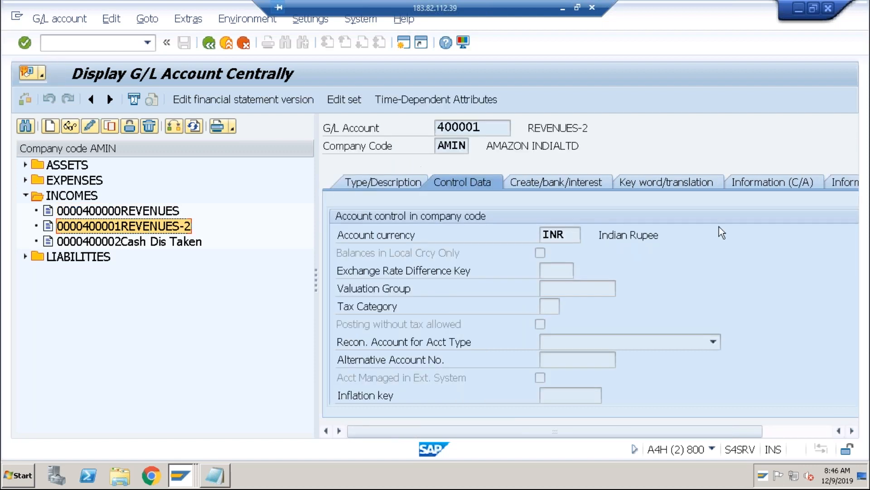
pyautogui.click(796, 434)
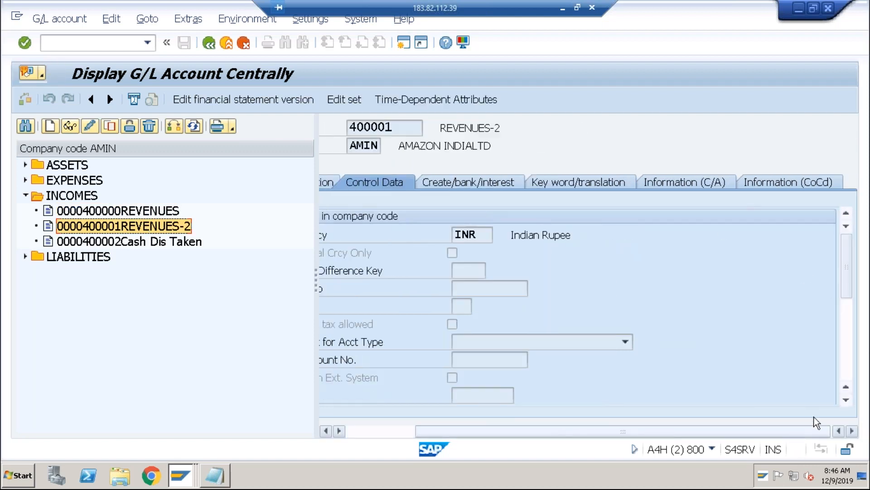
pyautogui.click(844, 365)
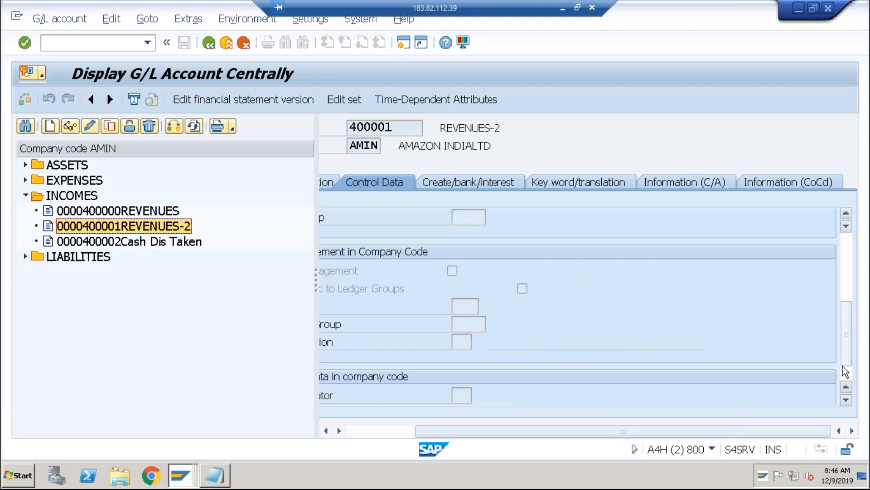
pyautogui.click(365, 429)
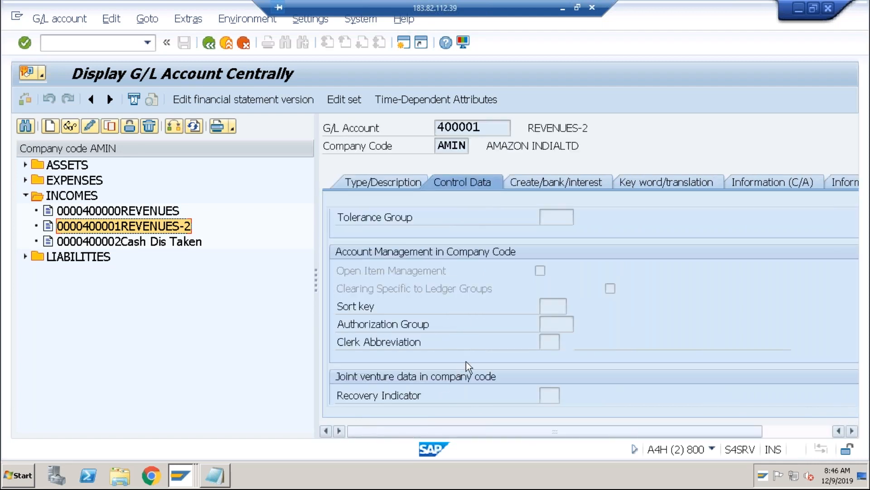
pyautogui.hotkey('ctrl', '/')
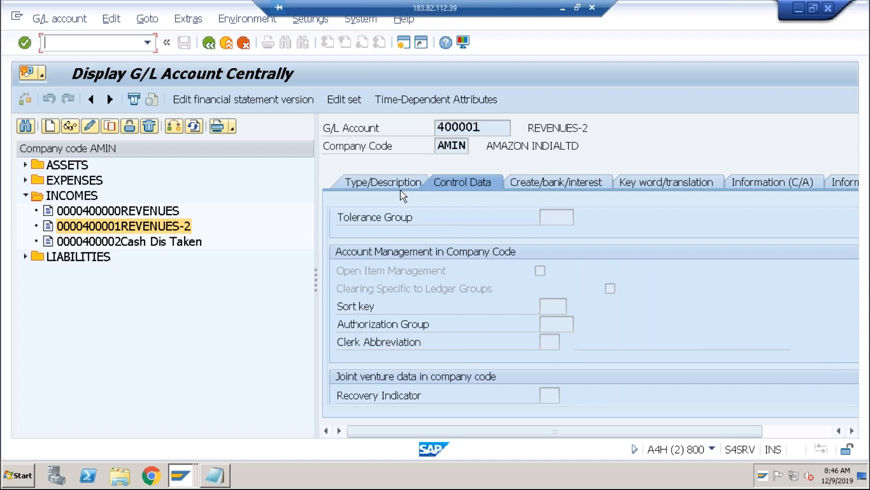
pyautogui.click(398, 184)
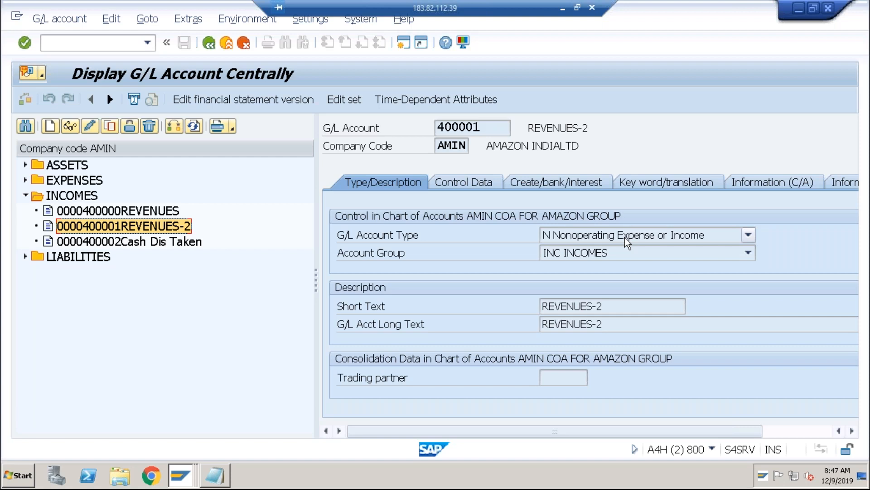
# Reopen account 400000 REVENUES and compare its G/L account type and cost element category with REVENUES-2.
pyautogui.click(130, 213)
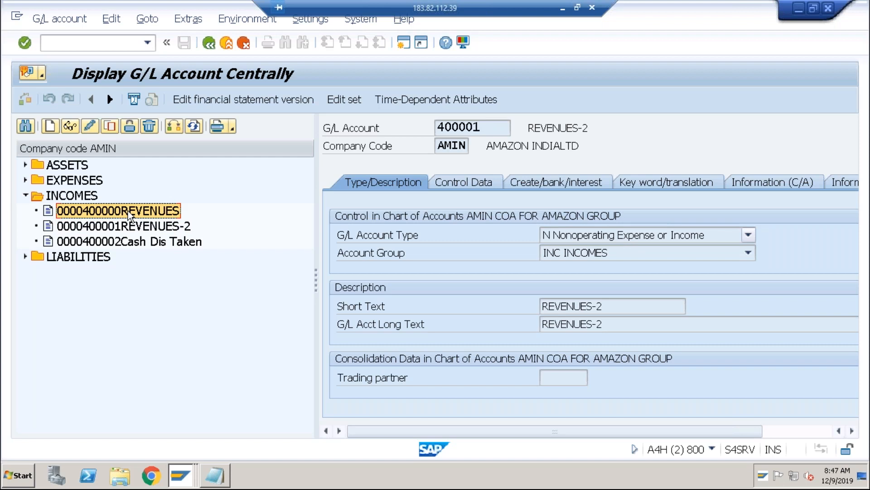
pyautogui.doubleClick(137, 211)
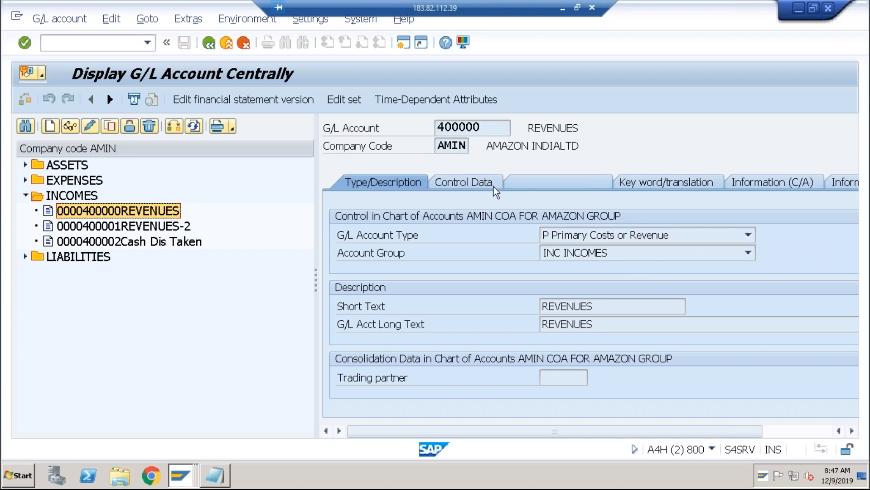
pyautogui.click(462, 182)
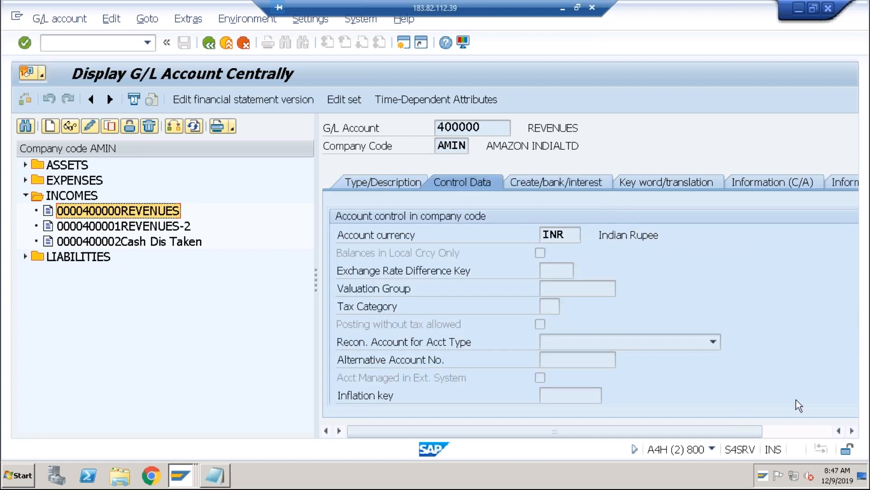
pyautogui.click(786, 430)
pyautogui.click(844, 368)
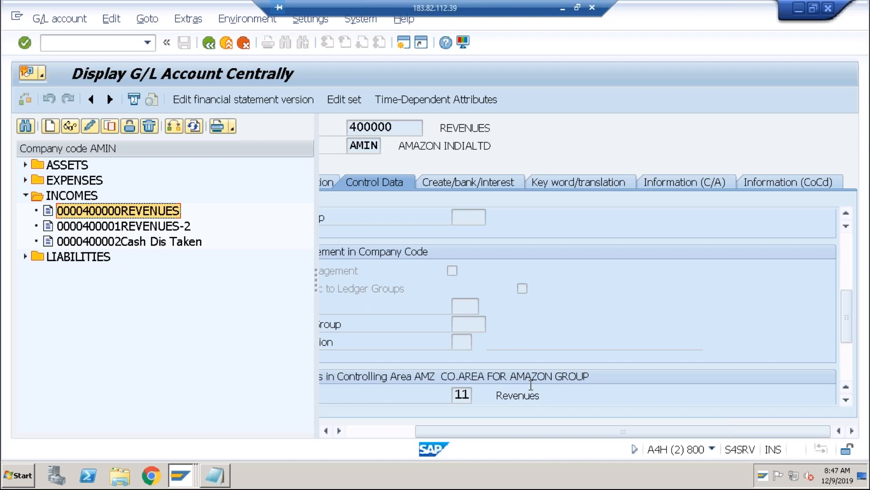
pyautogui.click(471, 400)
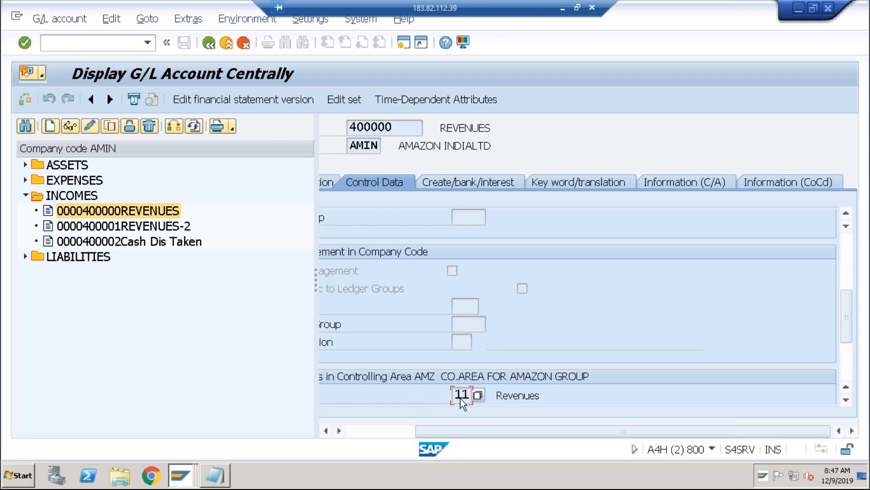
# Leave the G/L account display and open the Change Cost Center transaction.
pyautogui.click(132, 49)
pyautogui.write('/nks03')
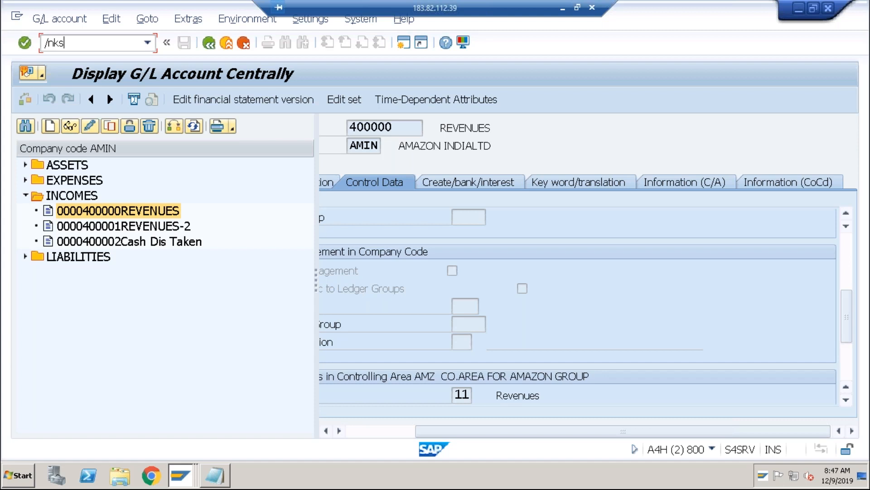
pyautogui.press('Return')
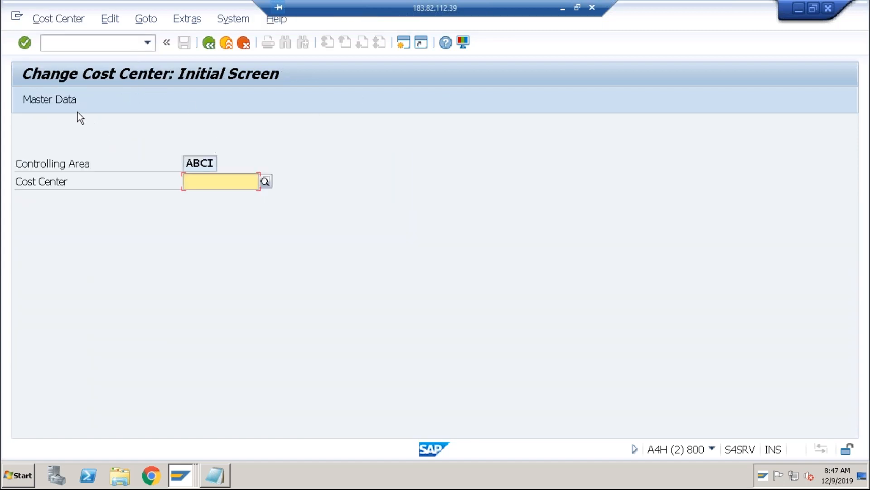
# Try to set the controlling area to AMIN.
pyautogui.click(186, 18)
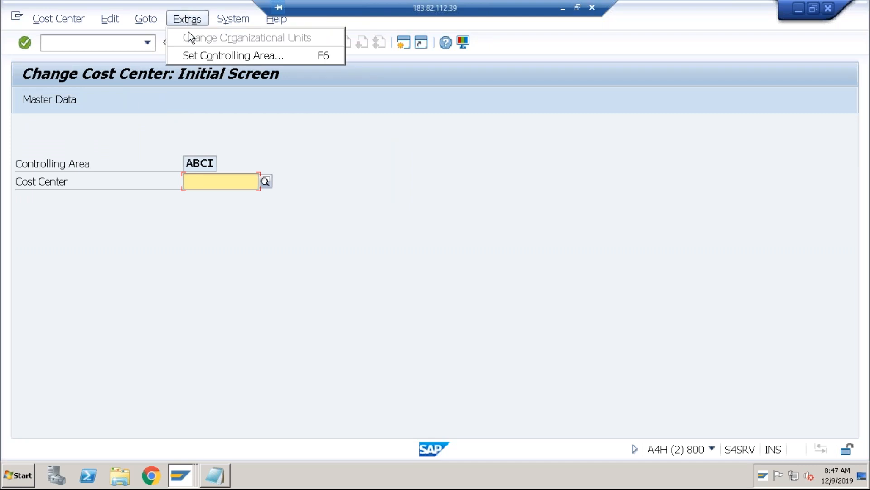
pyautogui.click(188, 55)
pyautogui.write('amin')
pyautogui.press('Return')
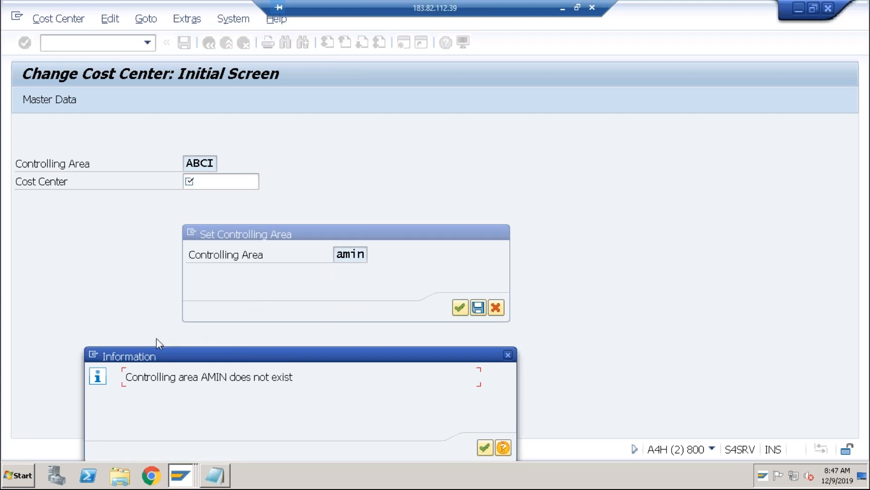
pyautogui.click(484, 452)
# Pick AMZI (Amazon India Ltd) from the list of controlling areas and apply it.
pyautogui.click(373, 255)
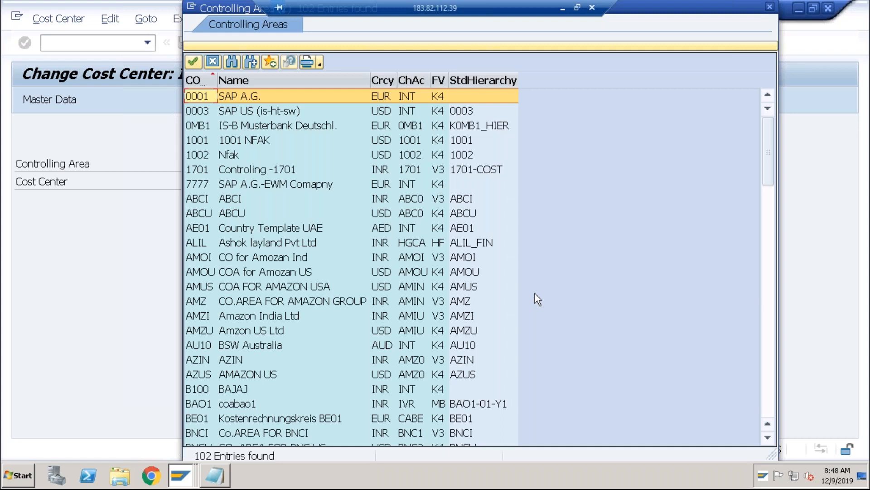
pyautogui.click(303, 315)
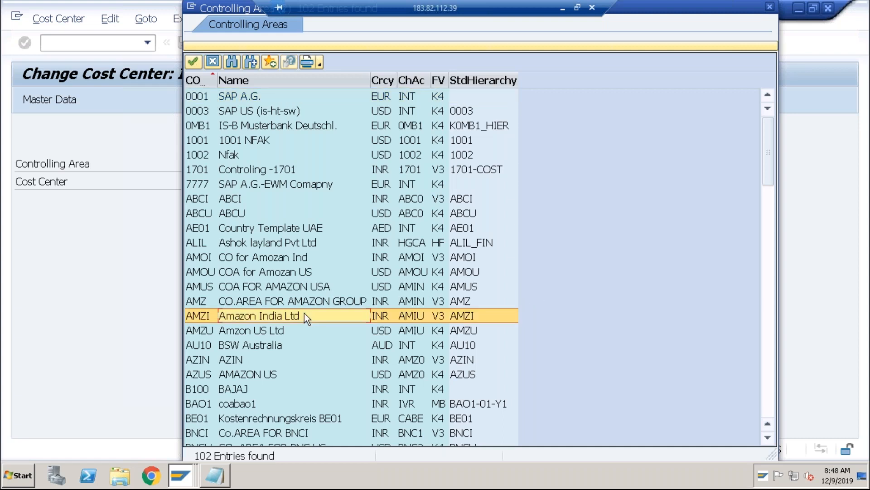
pyautogui.doubleClick(304, 315)
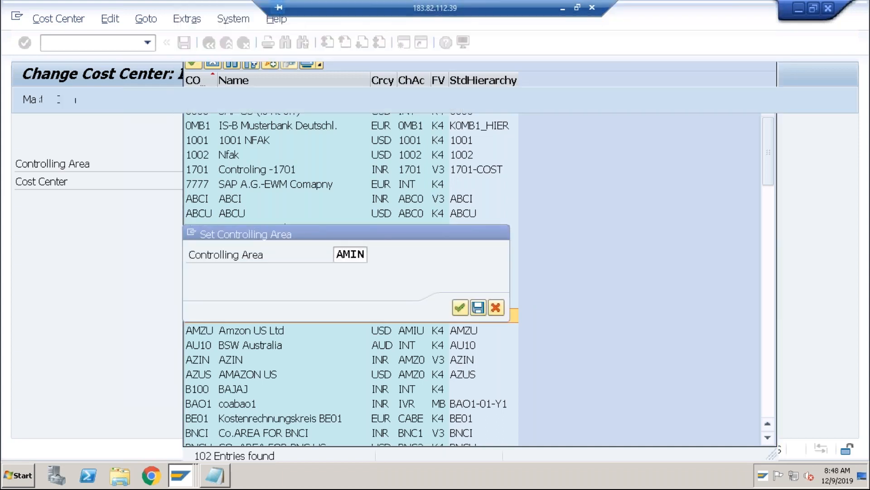
pyautogui.press('Return')
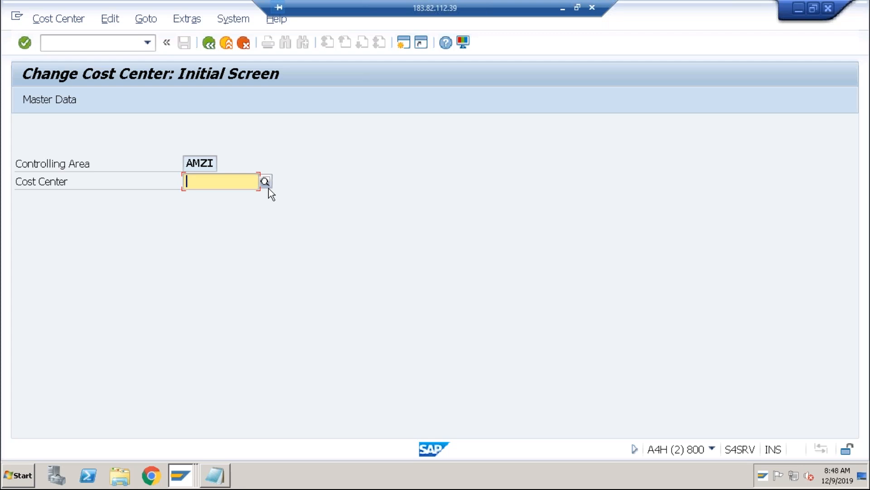
pyautogui.write('adm')
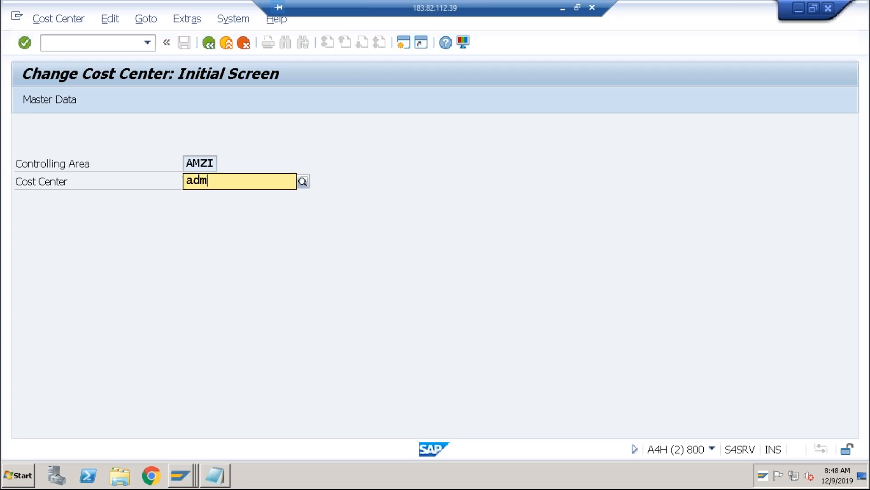
pyautogui.press('BackSpace')
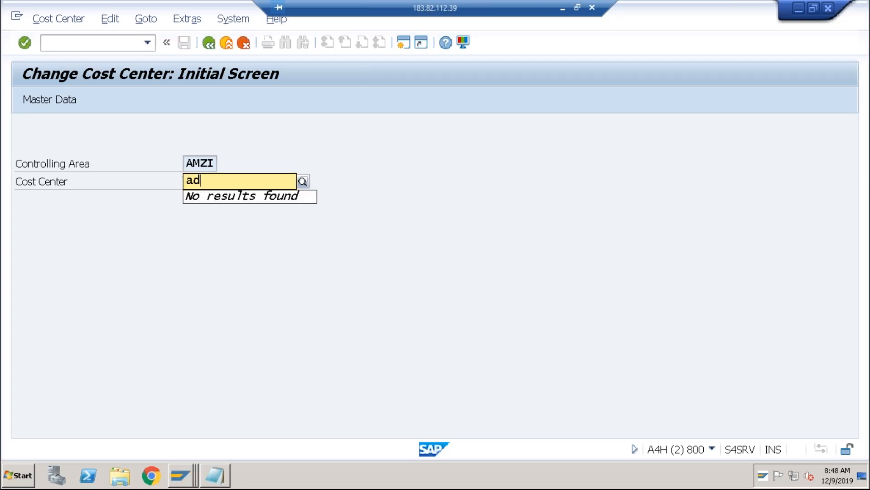
pyautogui.press('BackSpace')
pyautogui.press('BackSpace')
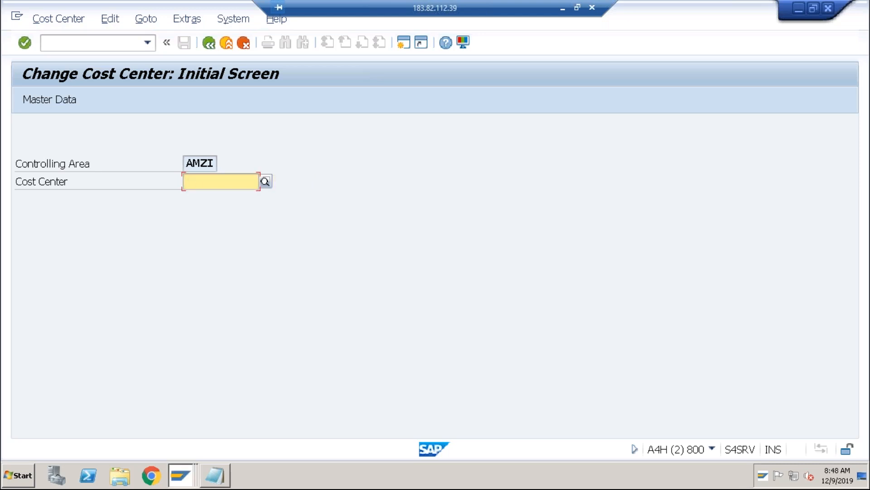
# Search for cost centers of company code AMIN with the controlling area restriction cleared.
pyautogui.click(266, 183)
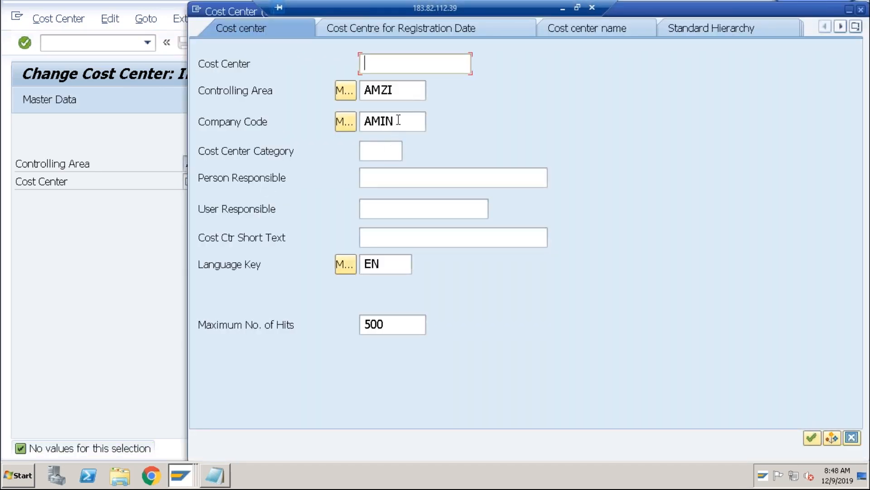
pyautogui.click(403, 91)
pyautogui.press('BackSpace')
pyautogui.press('BackSpace')
pyautogui.press('BackSpace')
pyautogui.press('BackSpace')
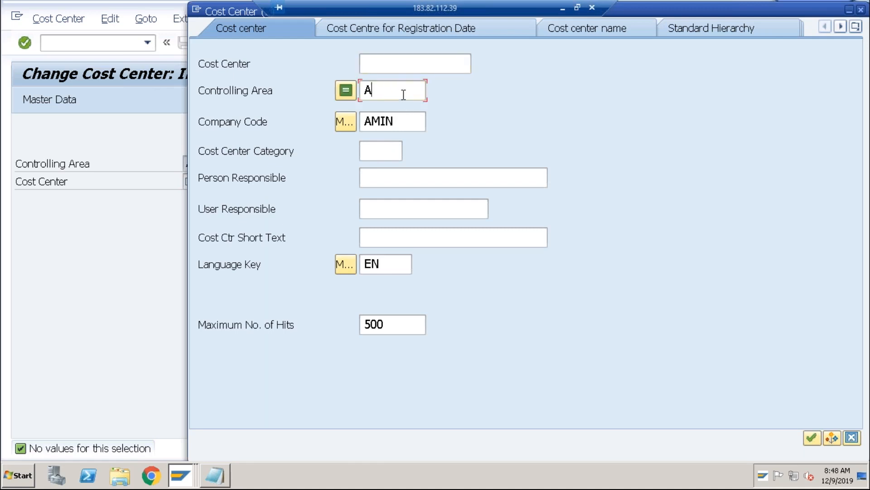
pyautogui.press('Return')
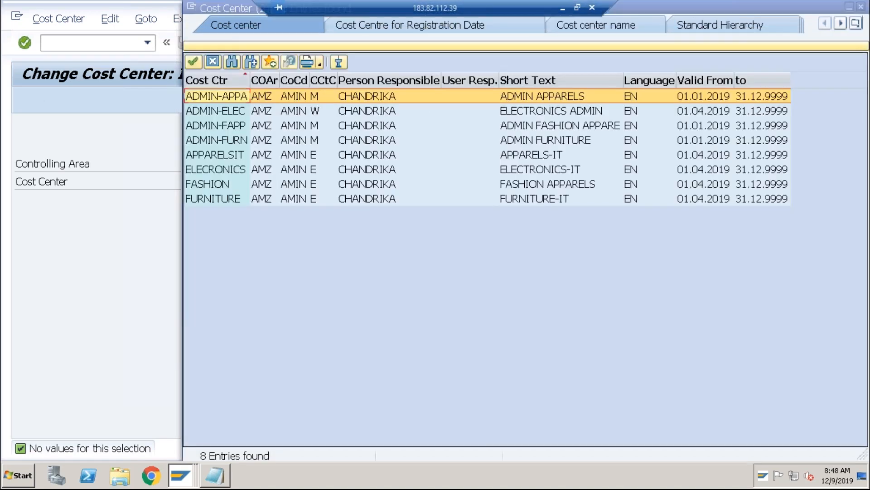
# Open cost center ADMIN-APPA from the search results and review its control indicators.
pyautogui.doubleClick(246, 99)
pyautogui.press('Return')
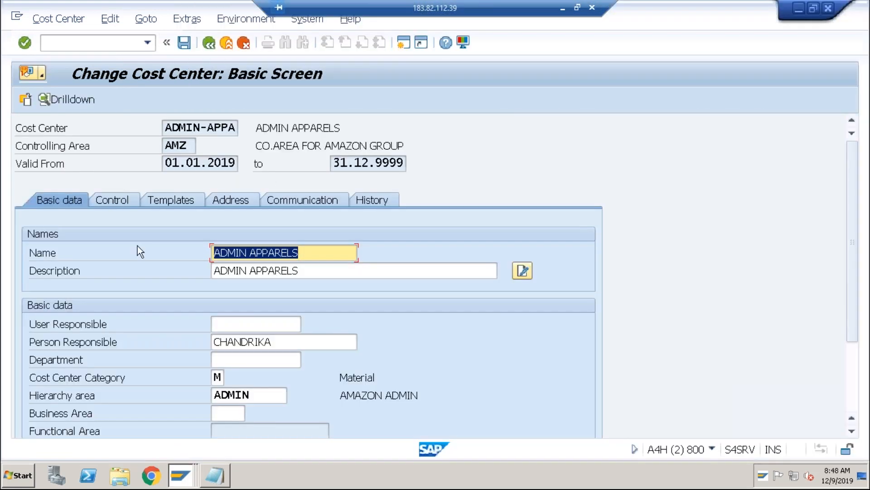
pyautogui.click(123, 199)
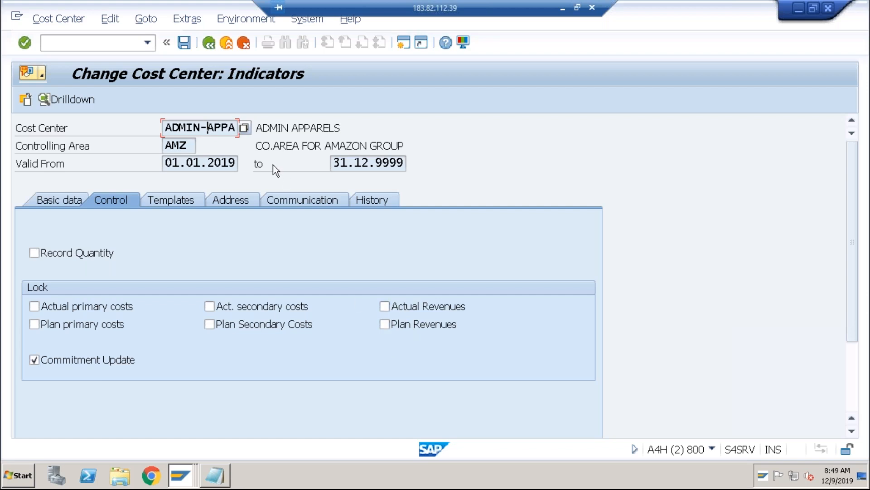
pyautogui.click(221, 127)
# Exit the cost center transaction and close the remaining open SAP sessions.
pyautogui.click(230, 47)
pyautogui.click(230, 46)
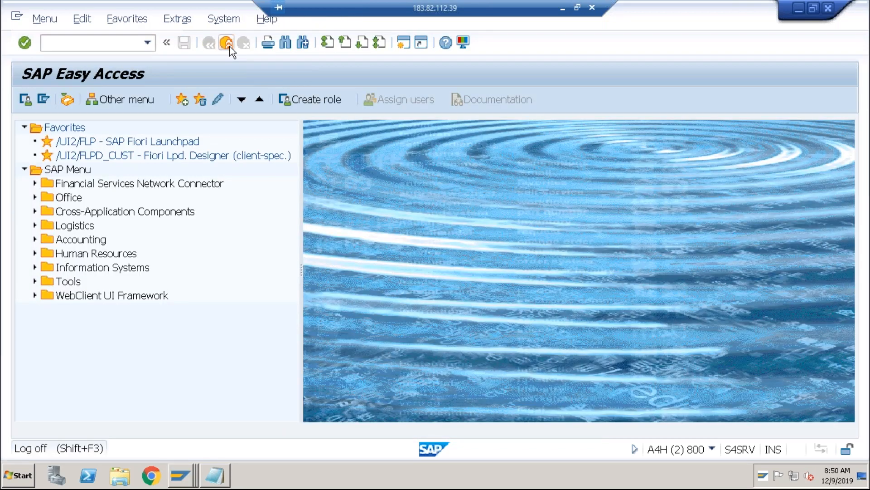
pyautogui.click(230, 47)
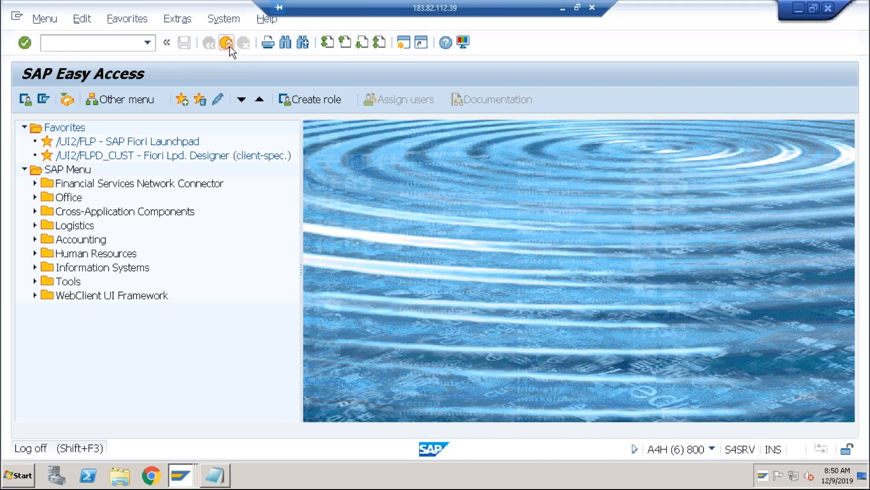
pyautogui.click(229, 47)
pyautogui.click(230, 47)
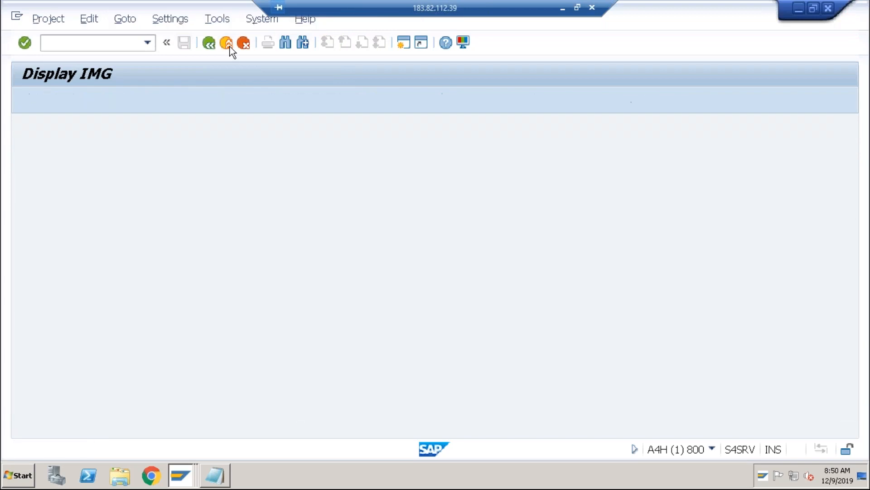
pyautogui.click(229, 47)
pyautogui.click(230, 47)
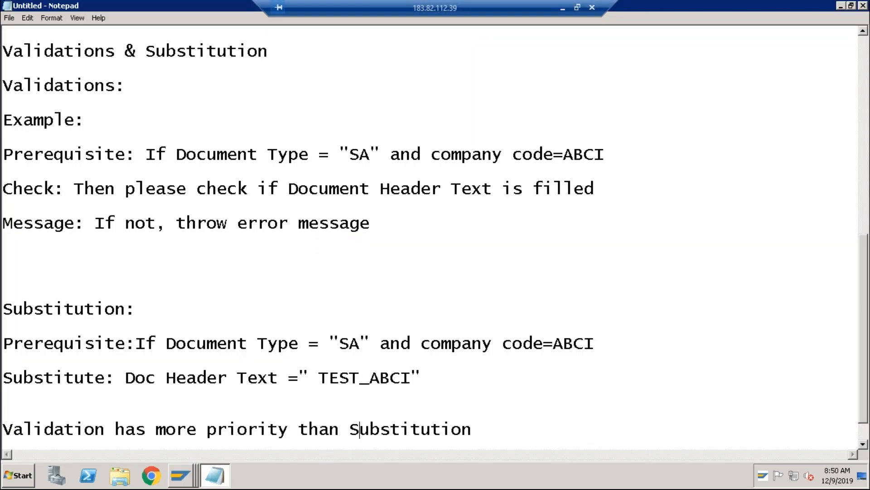
# Switch to SAP Logon and open the properties of the S4 1809 entry to review its system connection parameters.
pyautogui.click(181, 475)
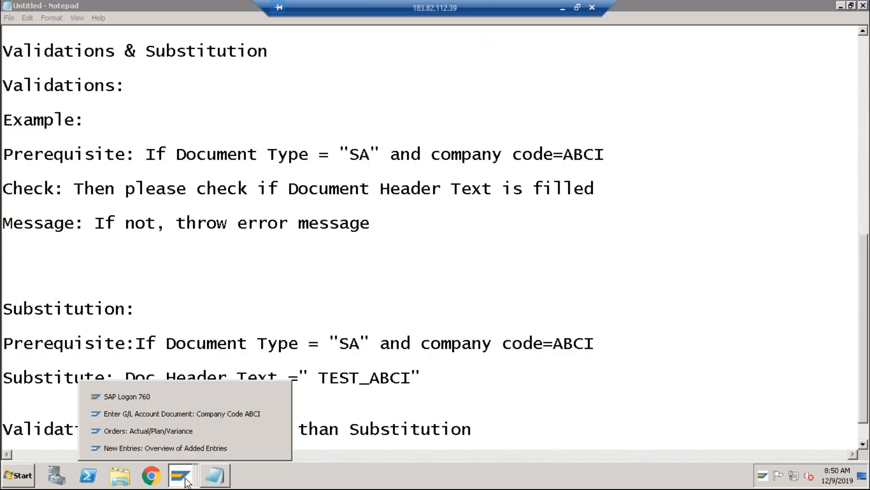
pyautogui.click(178, 396)
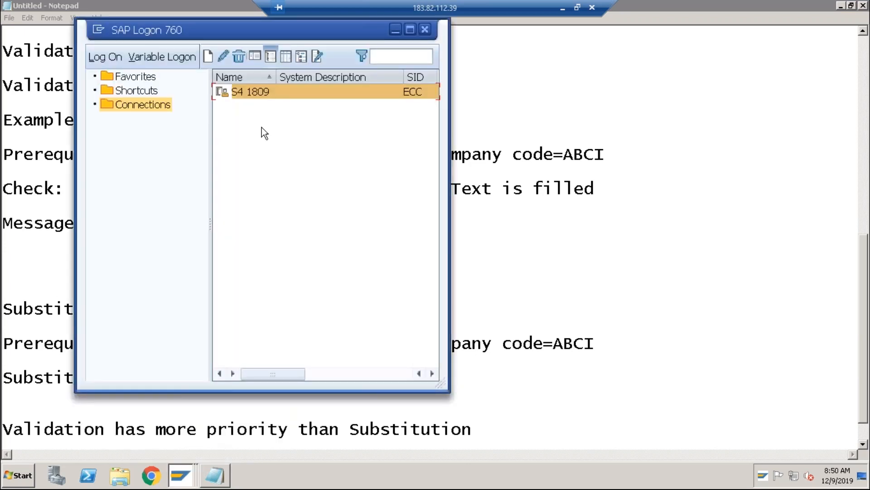
pyautogui.rightClick(263, 96)
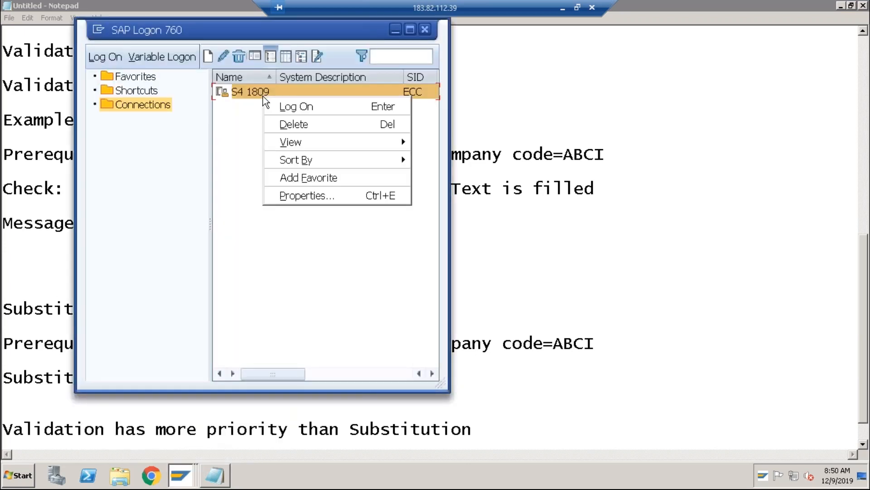
pyautogui.click(297, 202)
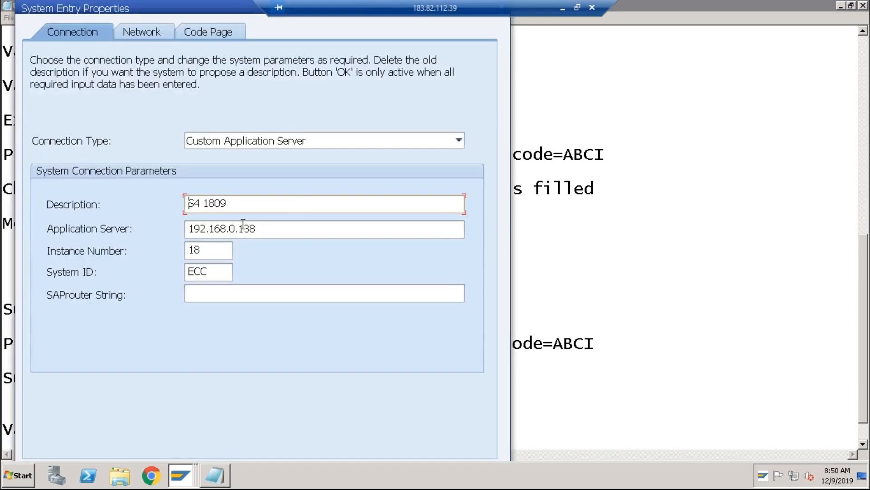
# Review the S4 1809 entry's network settings, and close the entry properties and the SAP Logon window.
pyautogui.click(151, 33)
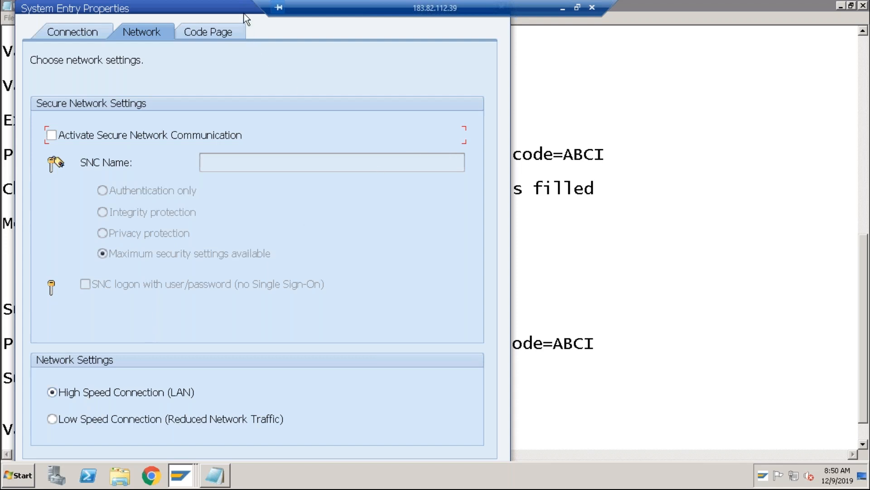
pyautogui.moveTo(245, 12); pyautogui.dragTo(281, 61)
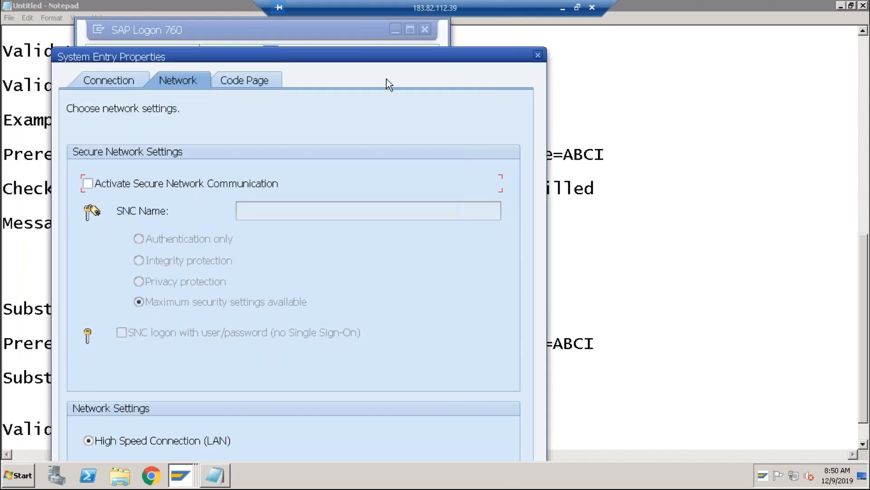
pyautogui.click(537, 55)
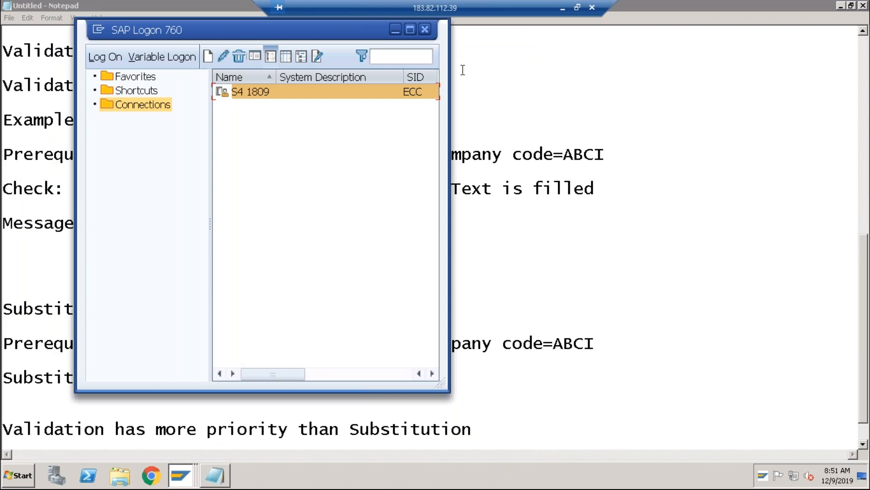
pyautogui.click(427, 30)
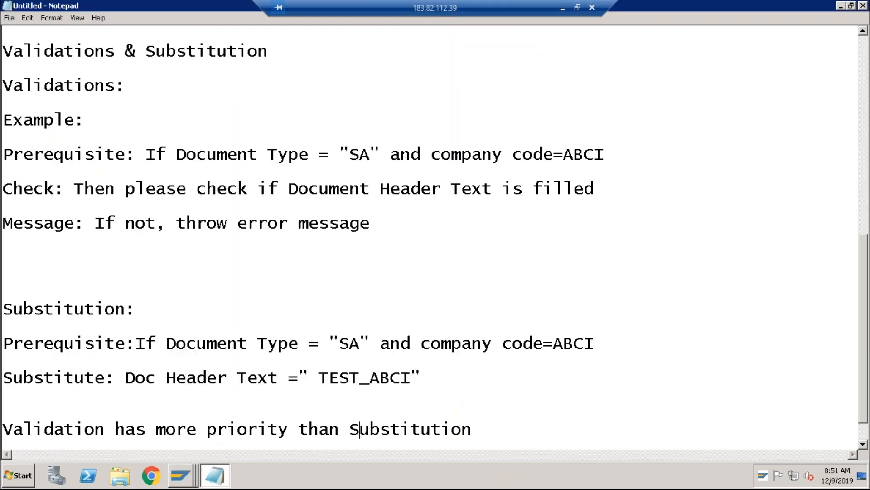